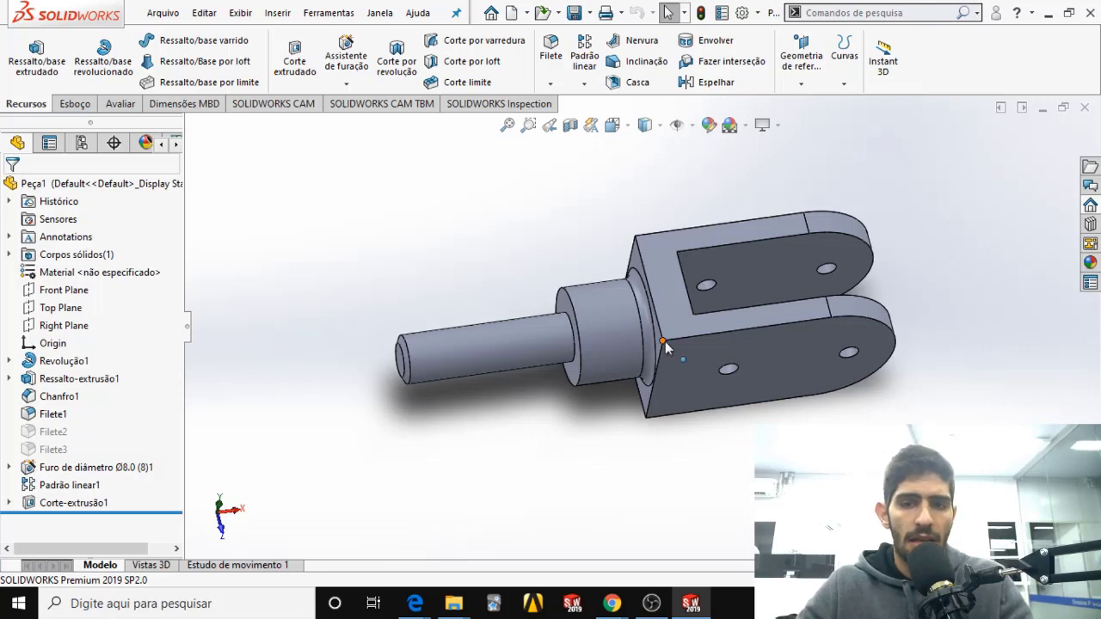
# Step: Examine the cylindrical shaft and collar faces of the finished clevis part to see which revolved feature forms them
pyautogui.moveTo(663, 344); pyautogui.dragTo(672, 400, button='middle')
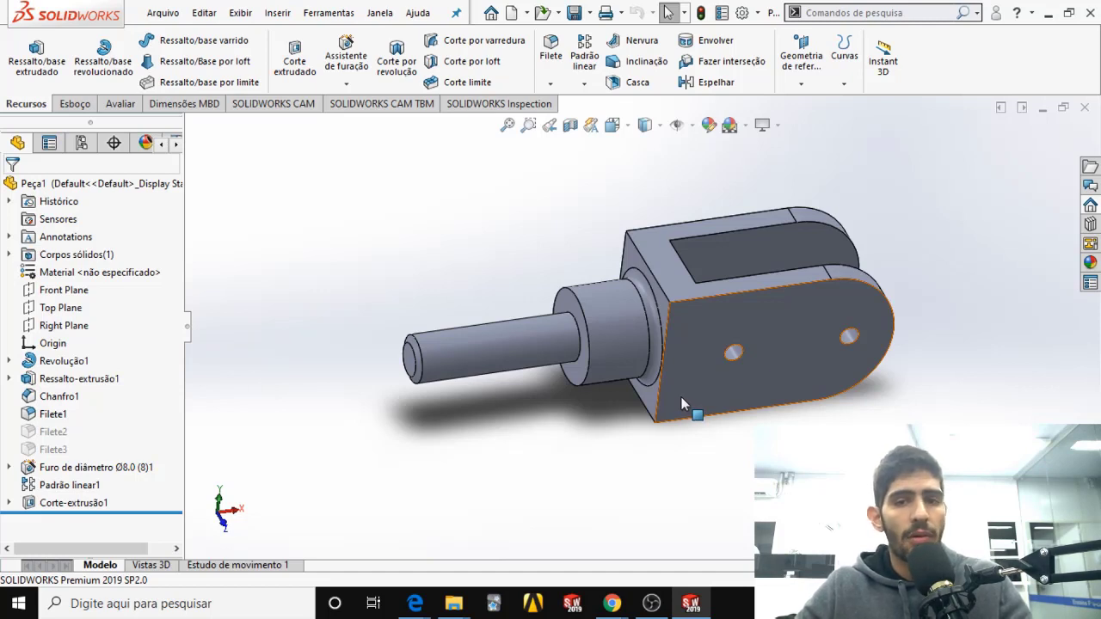
pyautogui.click(611, 342)
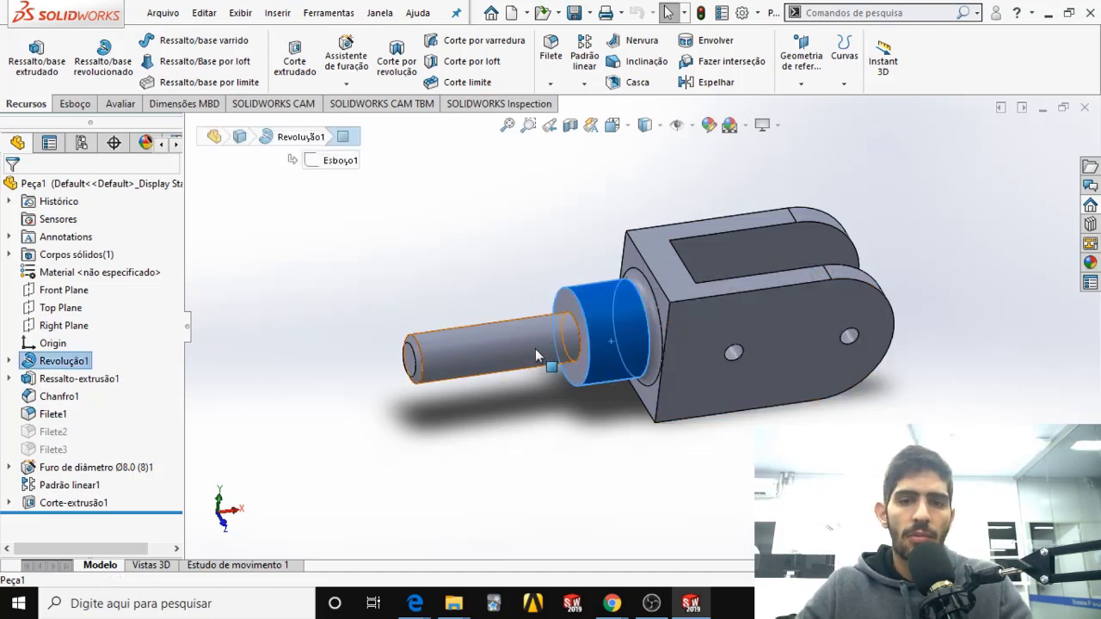
pyautogui.keyDown('ctrl'); pyautogui.click(535, 348); pyautogui.keyUp('ctrl')
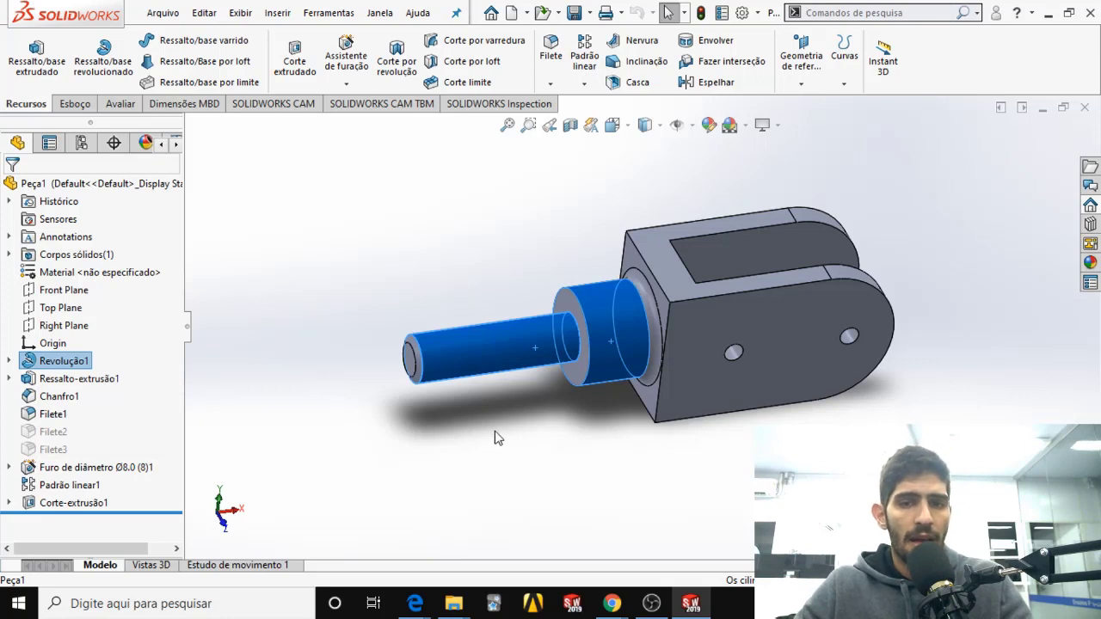
pyautogui.click(615, 341)
pyautogui.keyDown('ctrl'); pyautogui.click(555, 351); pyautogui.keyUp('ctrl')
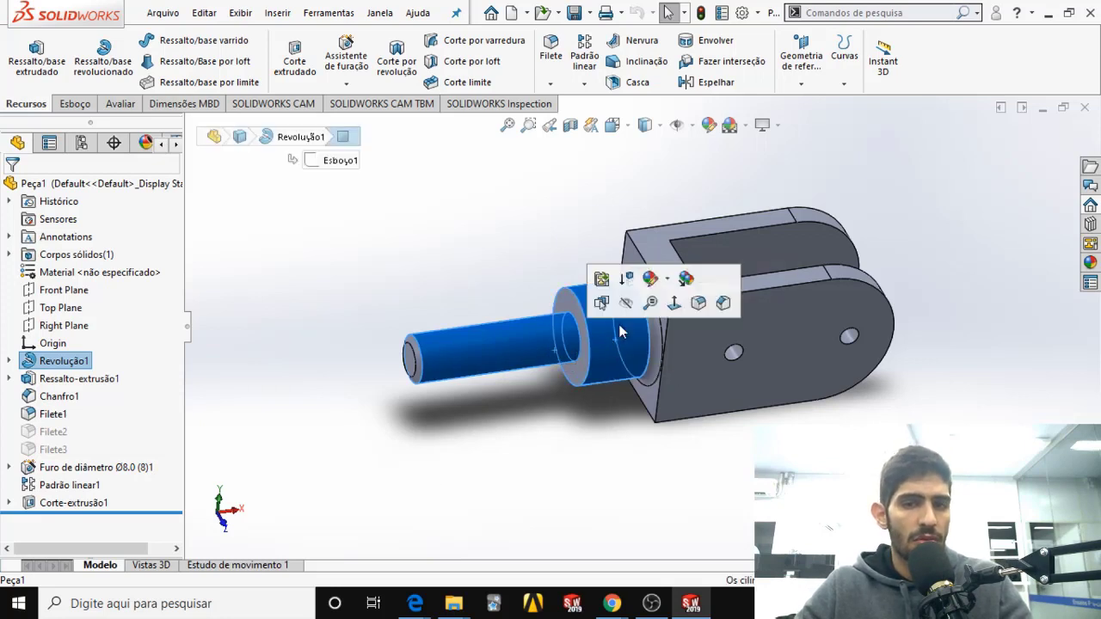
pyautogui.click(598, 340)
pyautogui.click(552, 351)
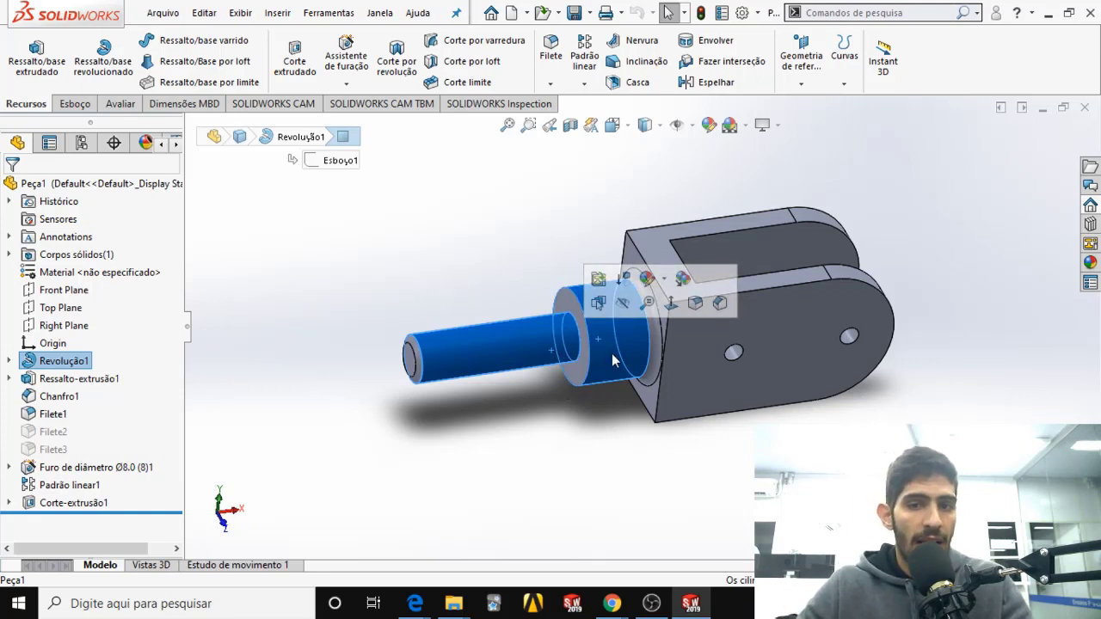
pyautogui.press('Escape')
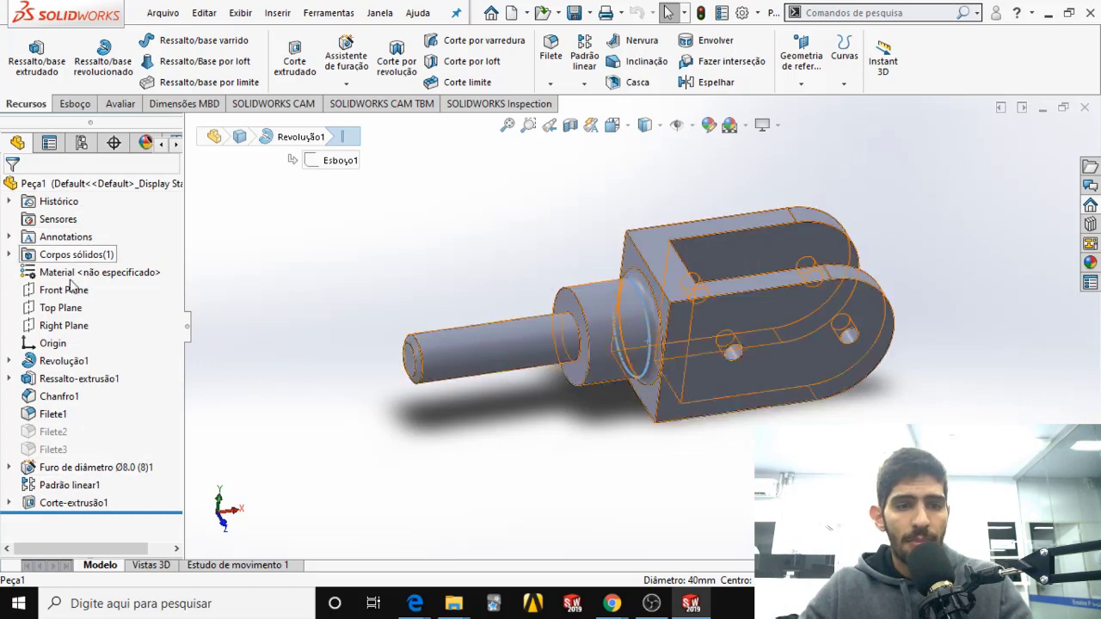
pyautogui.click(606, 325)
pyautogui.click(505, 350)
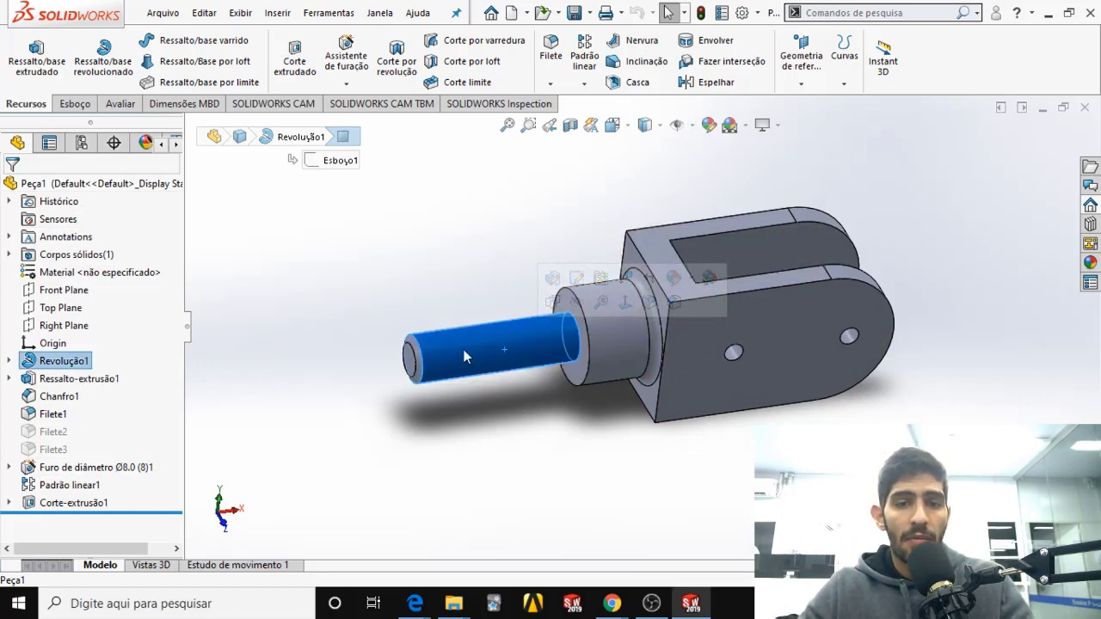
pyautogui.click(439, 297)
pyautogui.moveTo(431, 286); pyautogui.dragTo(472, 417)
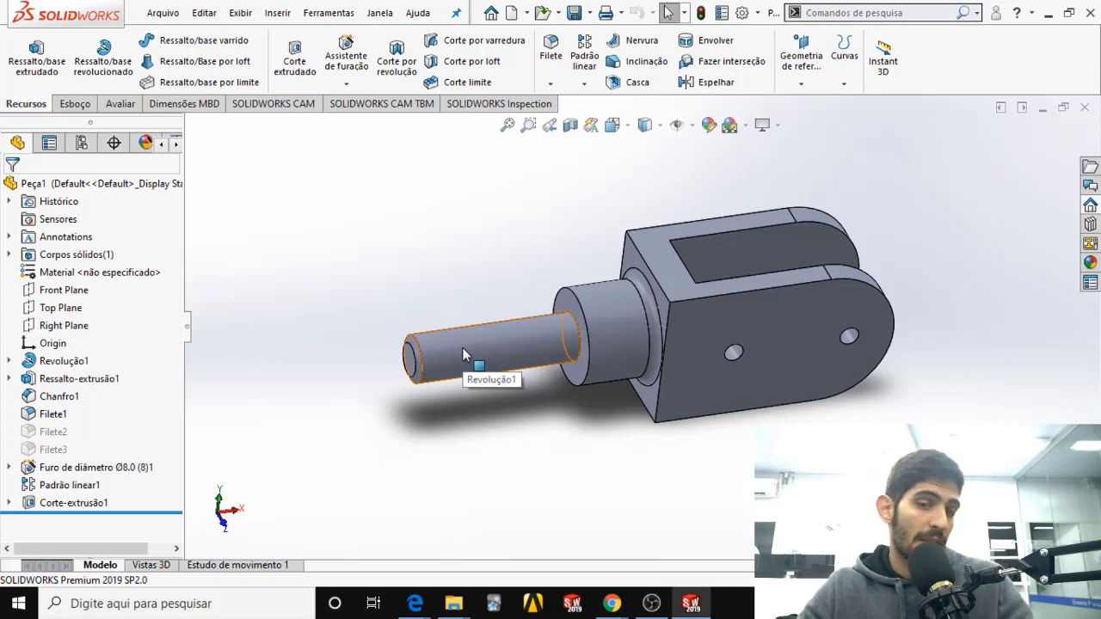
# Step: Examine the clevis part in the front view and at an angle, checking the revolved collar and shaft
pyautogui.click(616, 125)
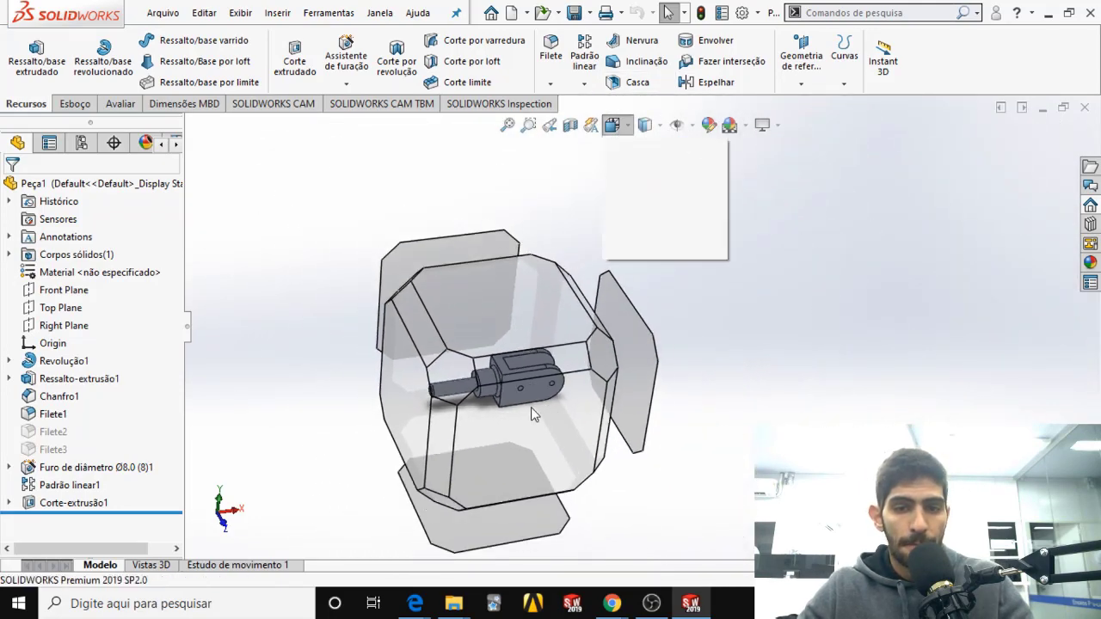
pyautogui.click(533, 415)
pyautogui.moveTo(407, 246); pyautogui.dragTo(434, 417)
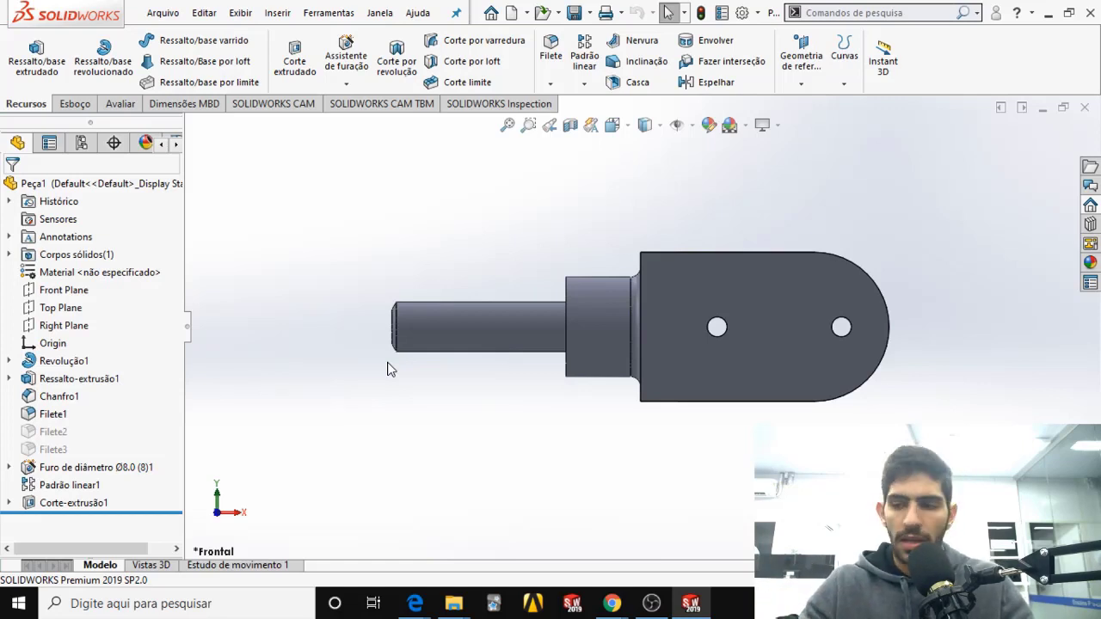
pyautogui.moveTo(408, 354); pyautogui.dragTo(617, 330, button='middle')
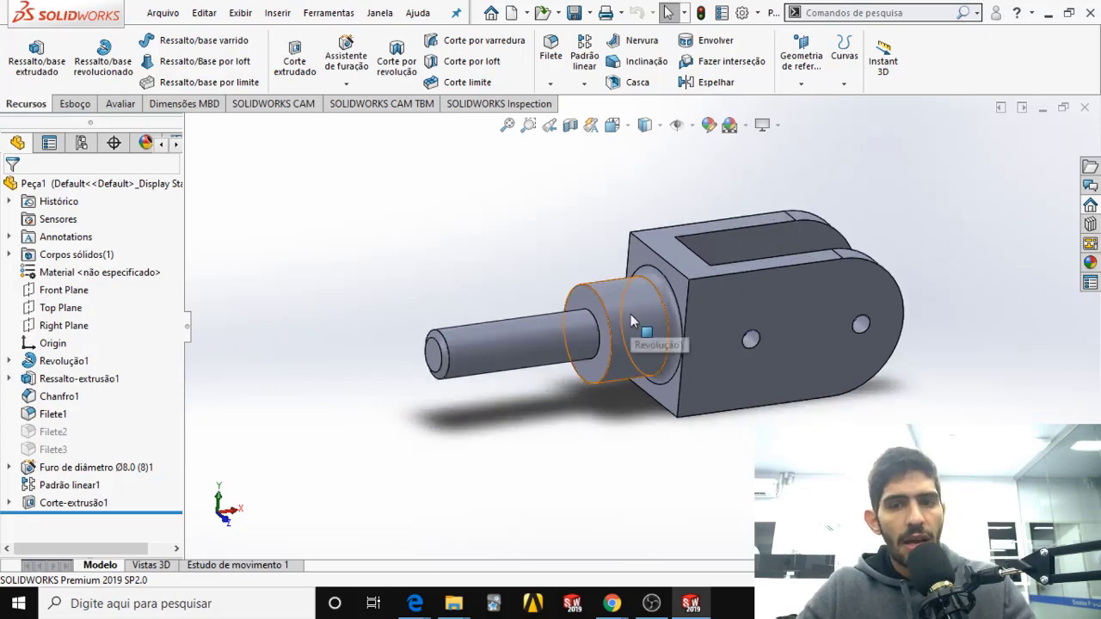
pyautogui.click(631, 314)
pyautogui.scroll(-2, 582, 337)
pyautogui.click(583, 338)
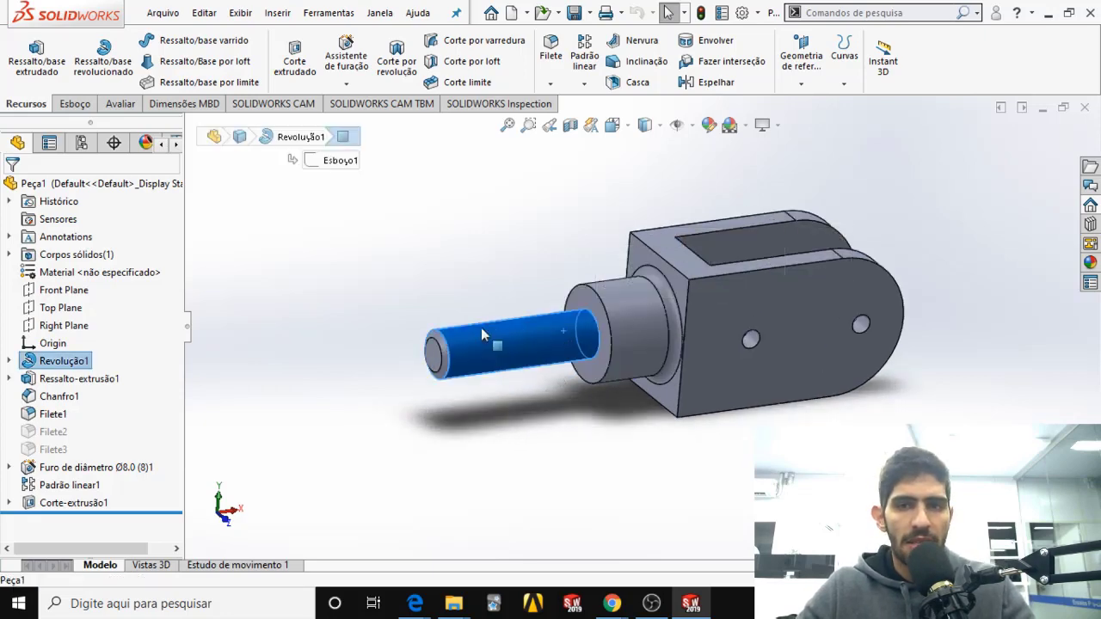
# Step: Create a new part document
pyautogui.click(163, 13)
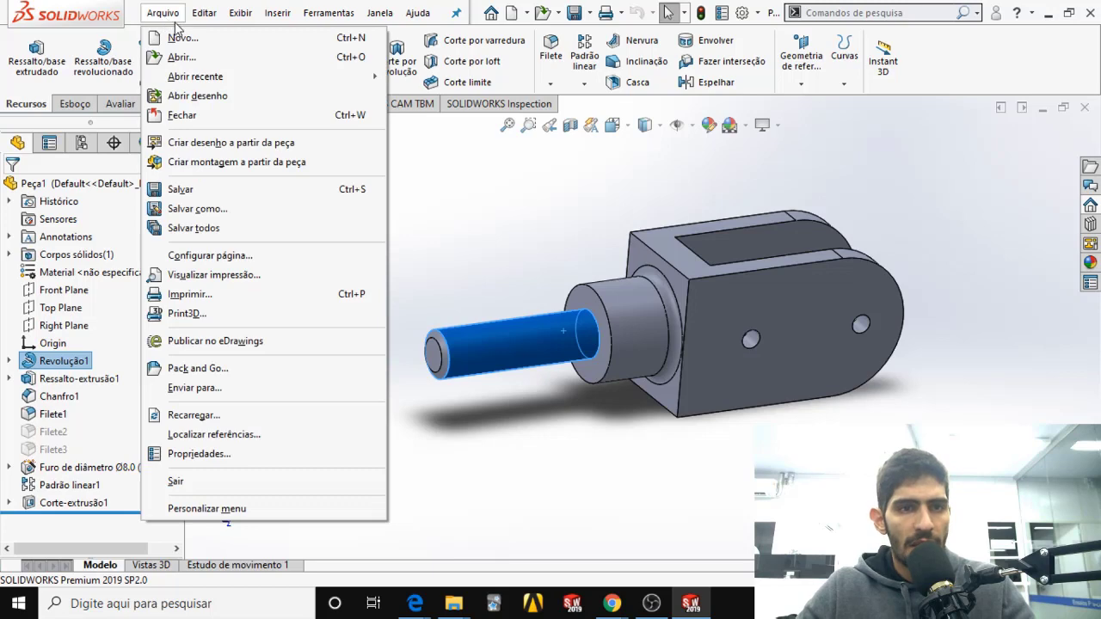
pyautogui.click(181, 37)
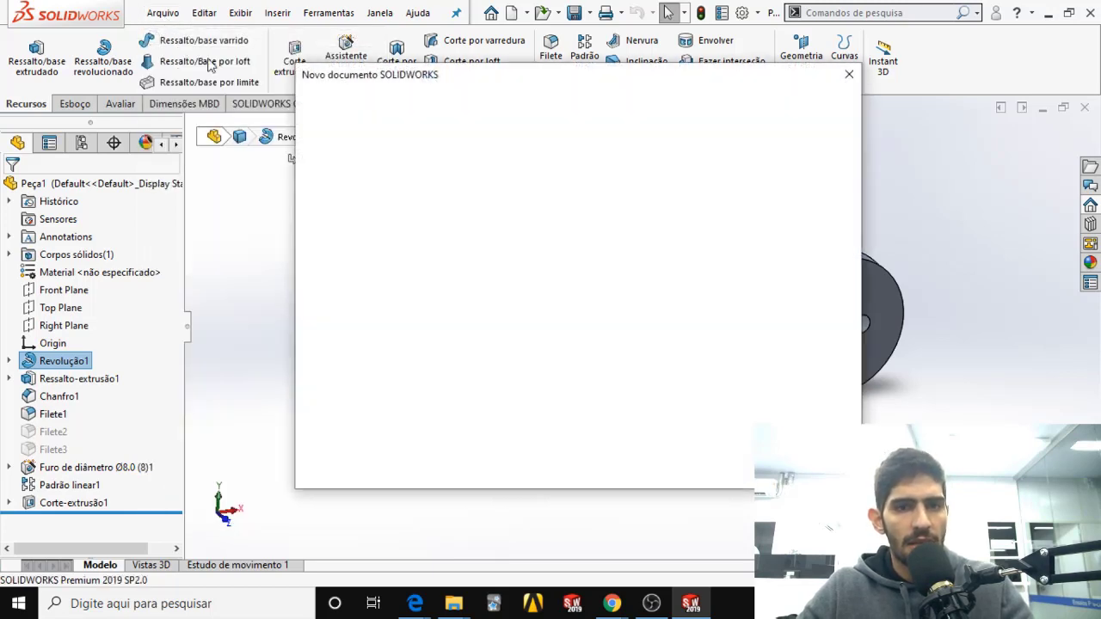
pyautogui.click(656, 461)
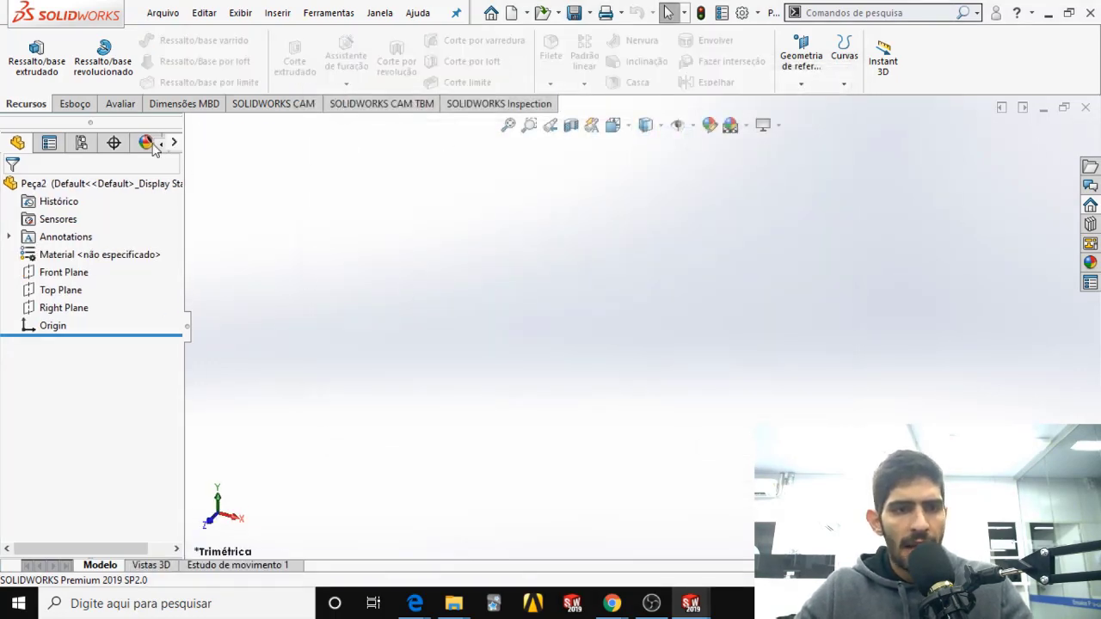
# Step: Start a line sketch on the Front Plane, seen in the front view
pyautogui.click(61, 277)
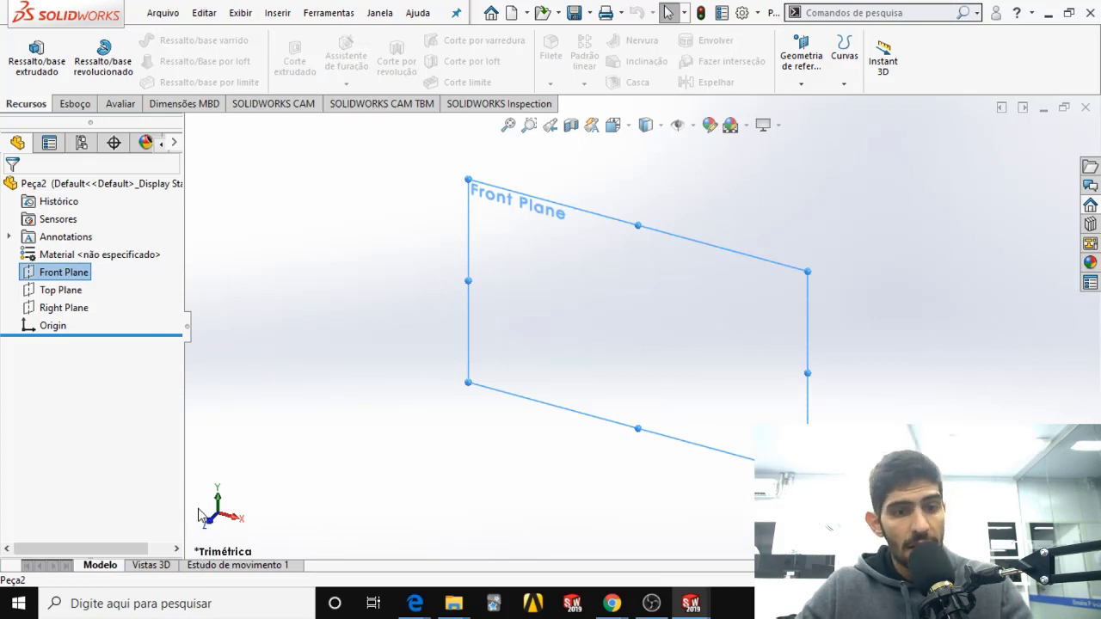
pyautogui.click(628, 129)
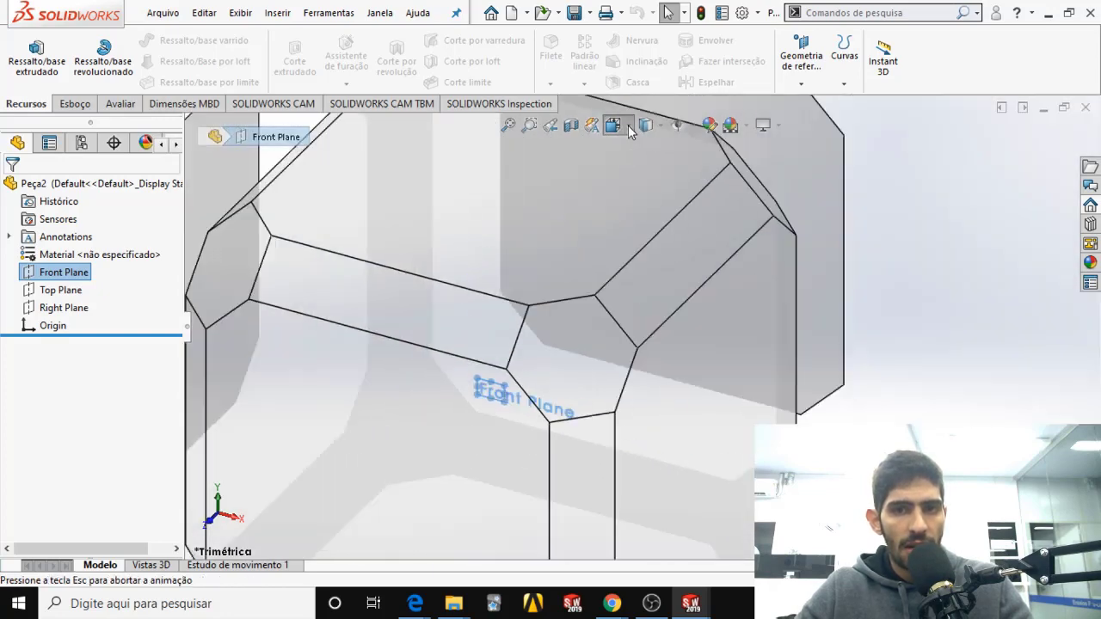
pyautogui.click(456, 400)
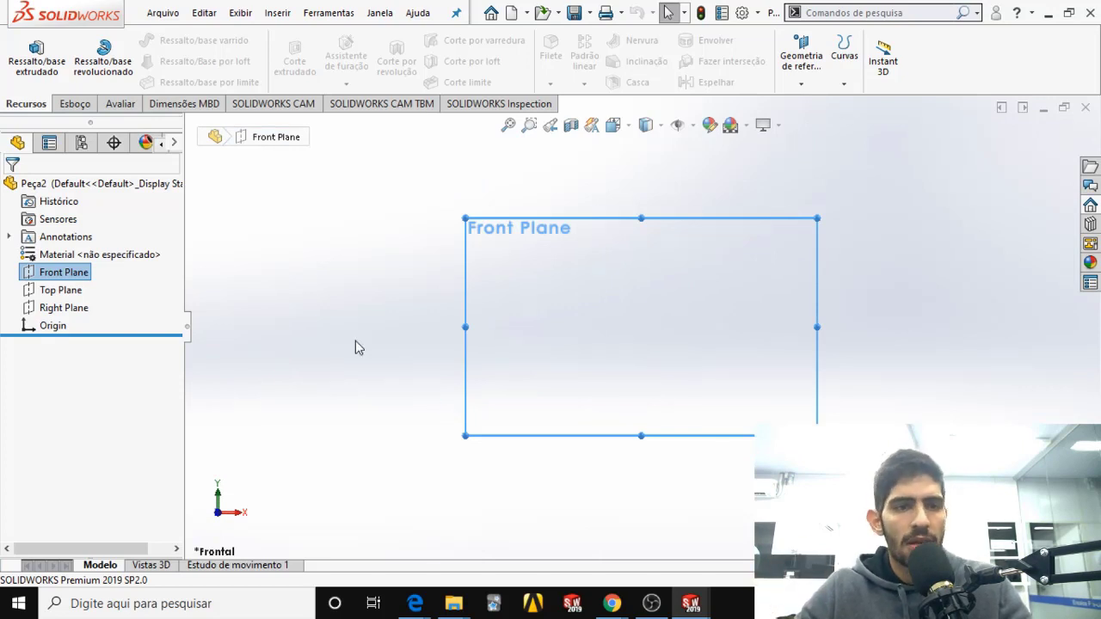
pyautogui.click(75, 104)
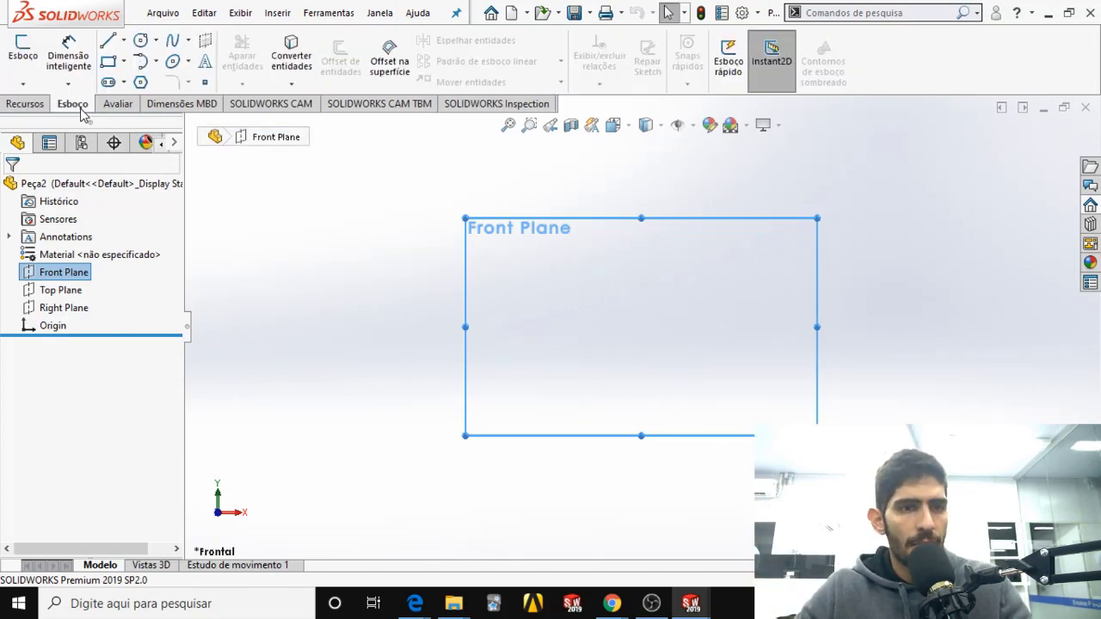
pyautogui.click(108, 43)
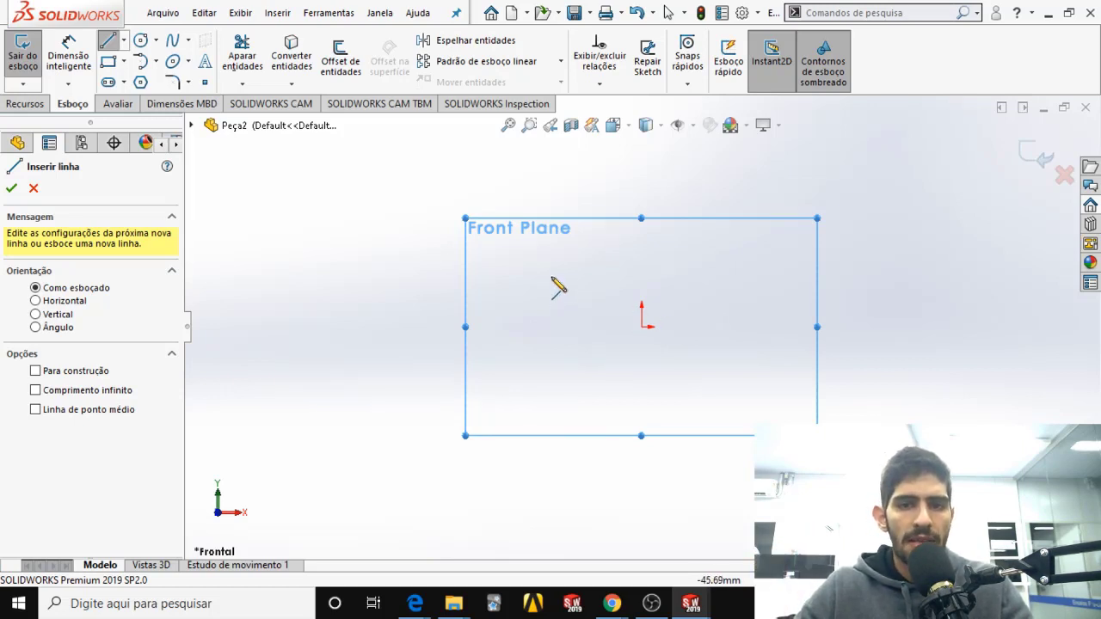
# Step: Try a horizontal line about 90 mm long above the origin, and delete it
pyautogui.click(554, 256)
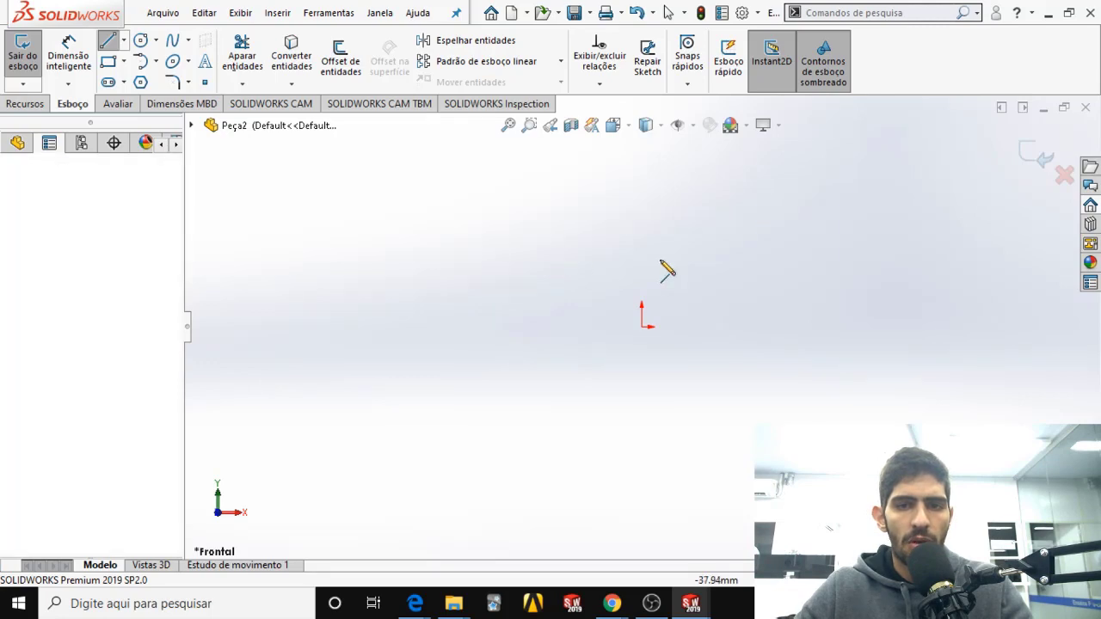
pyautogui.click(731, 257)
pyautogui.press('Escape')
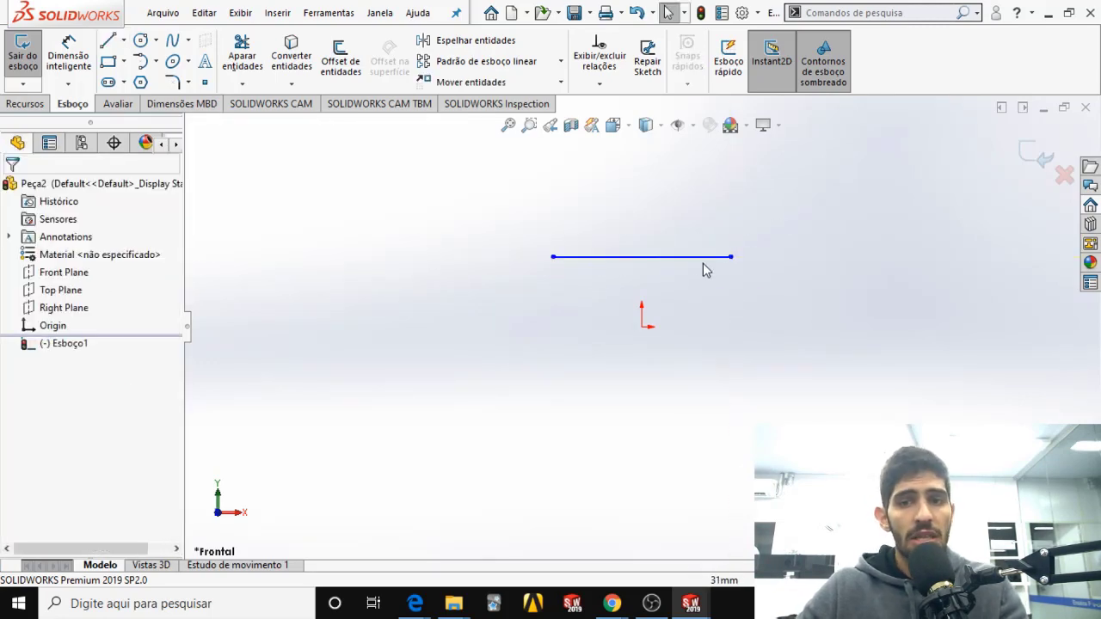
pyautogui.click(704, 258)
pyautogui.press('Delete')
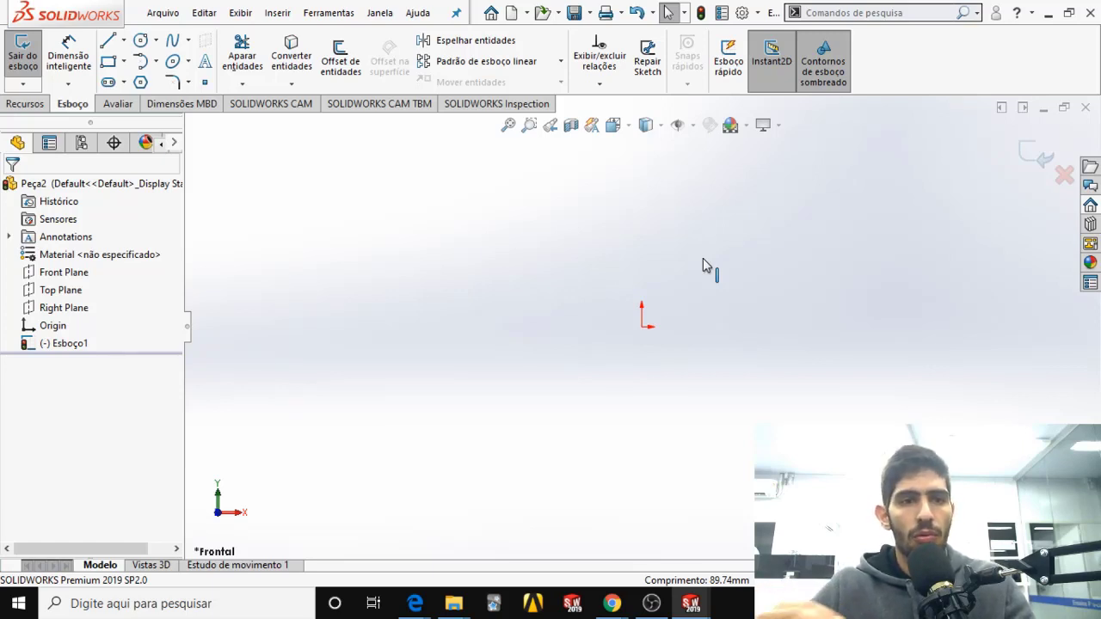
# Step: Sketch a horizontal line about 86 mm long from the origin in the negative X direction and check its relations
pyautogui.click(121, 108)
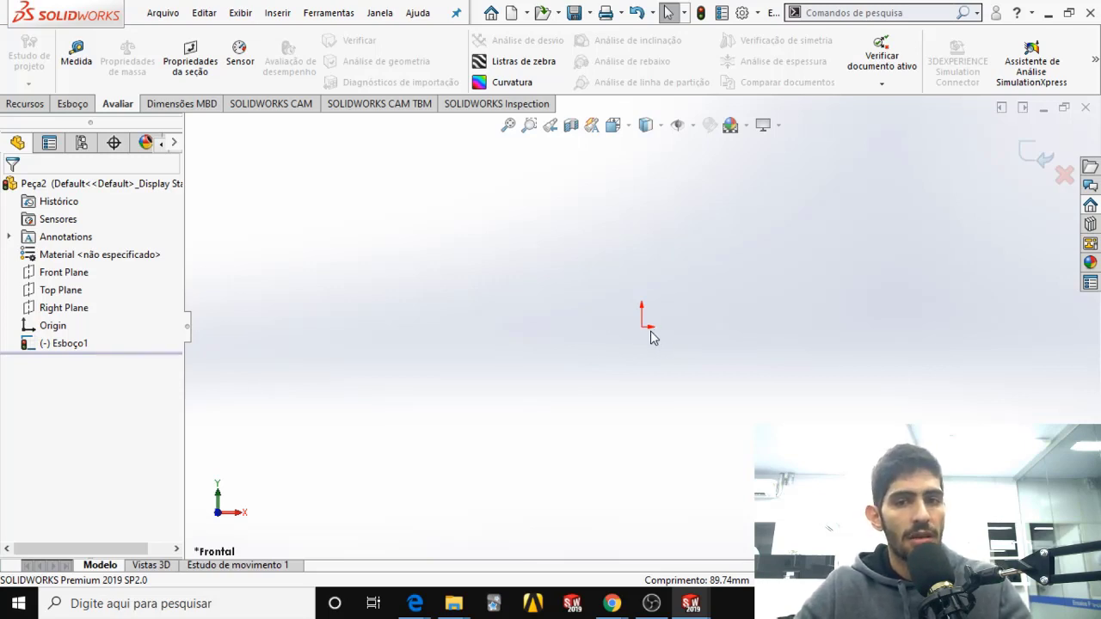
pyautogui.click(70, 104)
pyautogui.click(107, 43)
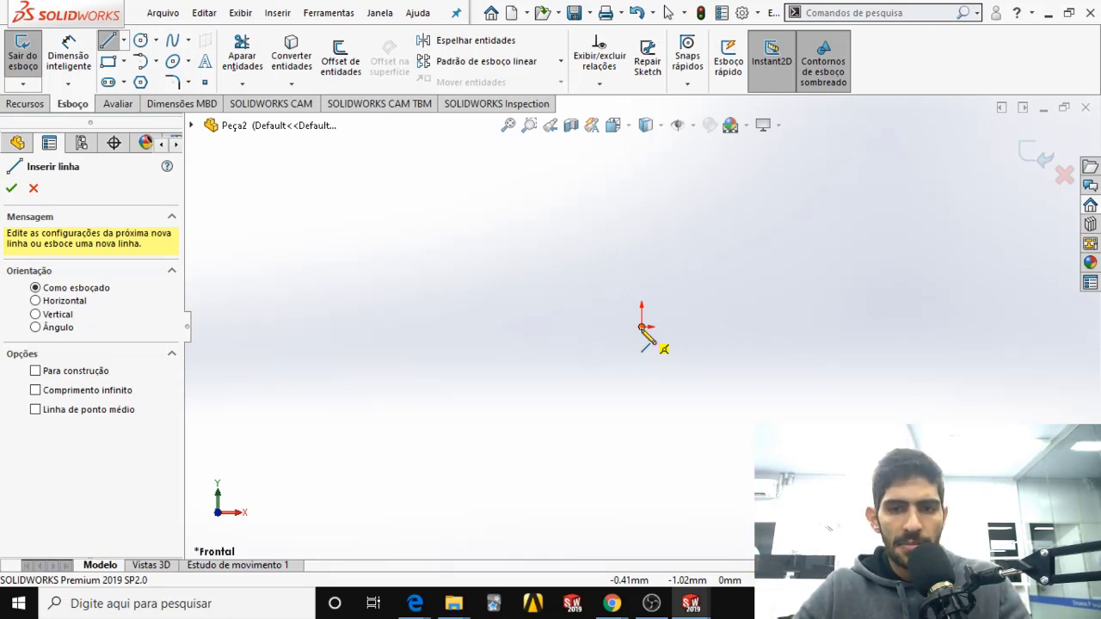
pyautogui.moveTo(641, 328); pyautogui.dragTo(471, 327)
pyautogui.press('Escape')
pyautogui.press('Escape')
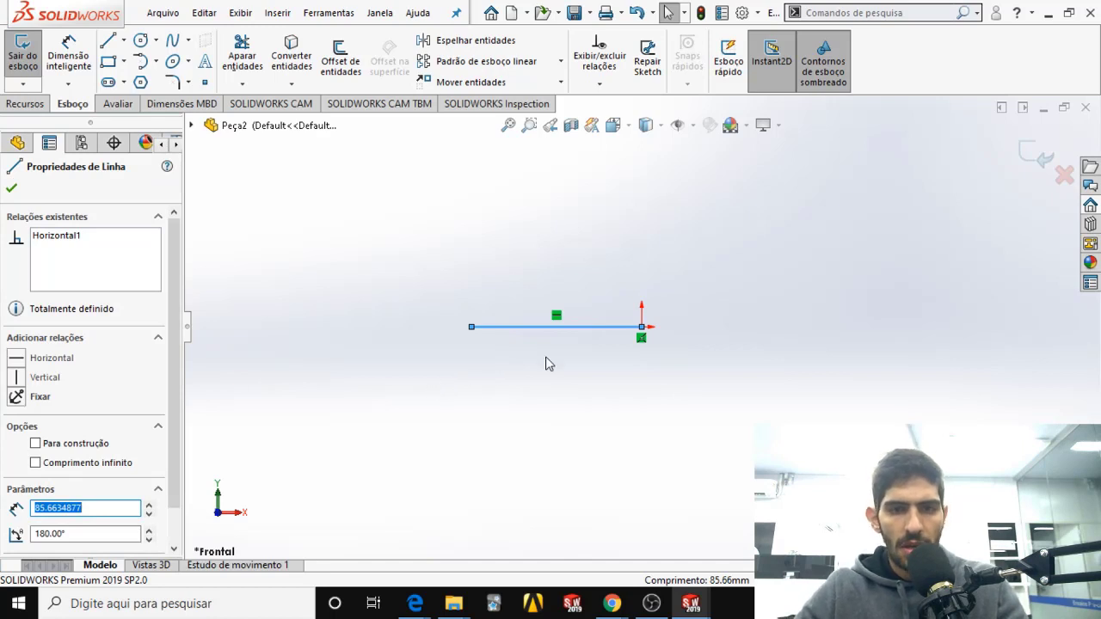
pyautogui.press('Escape')
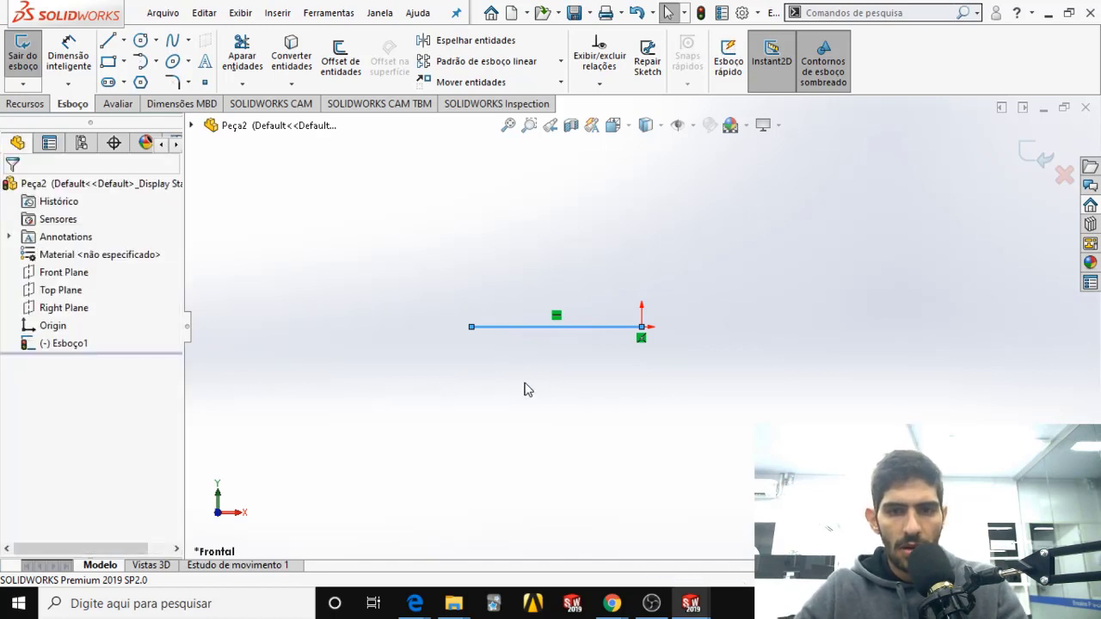
pyautogui.click(544, 328)
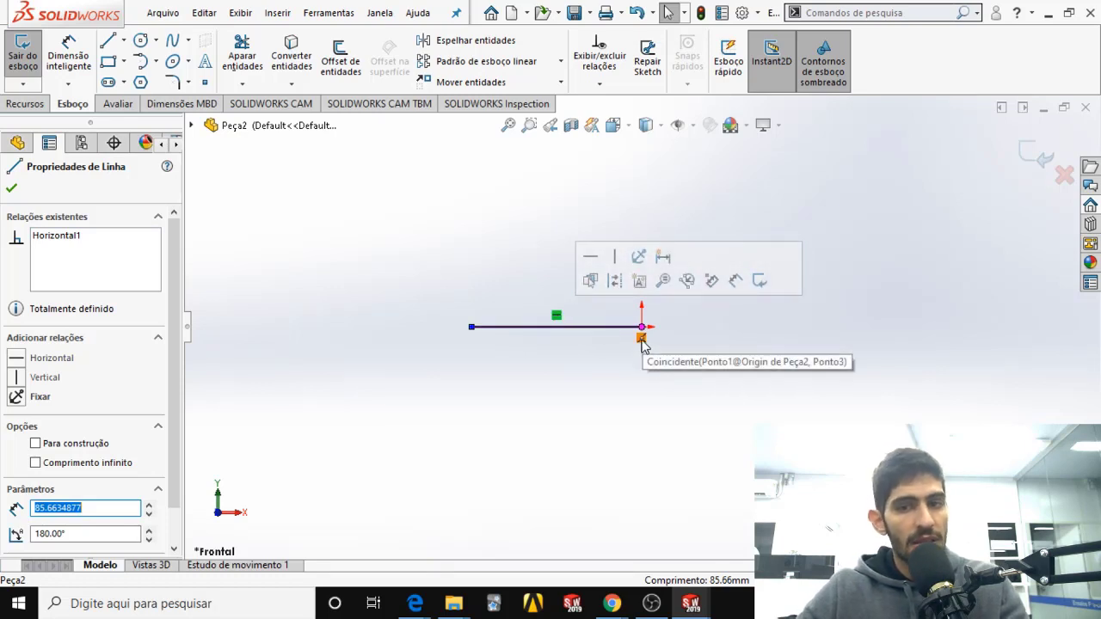
pyautogui.click(556, 371)
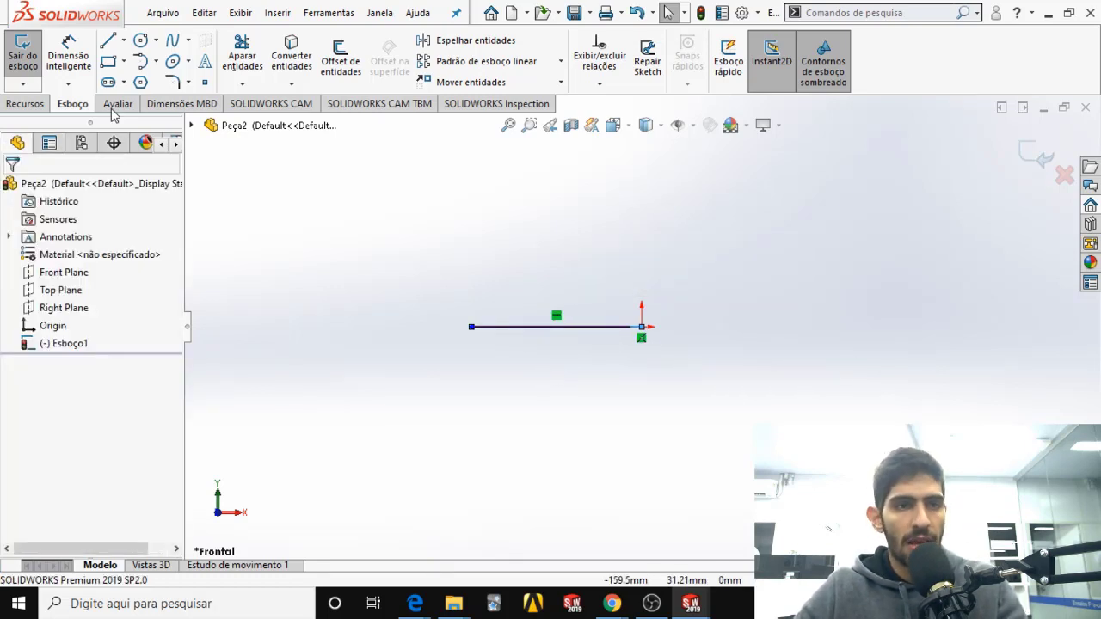
# Step: Dimension the horizontal line's length and set it to 100 mm
pyautogui.click(67, 52)
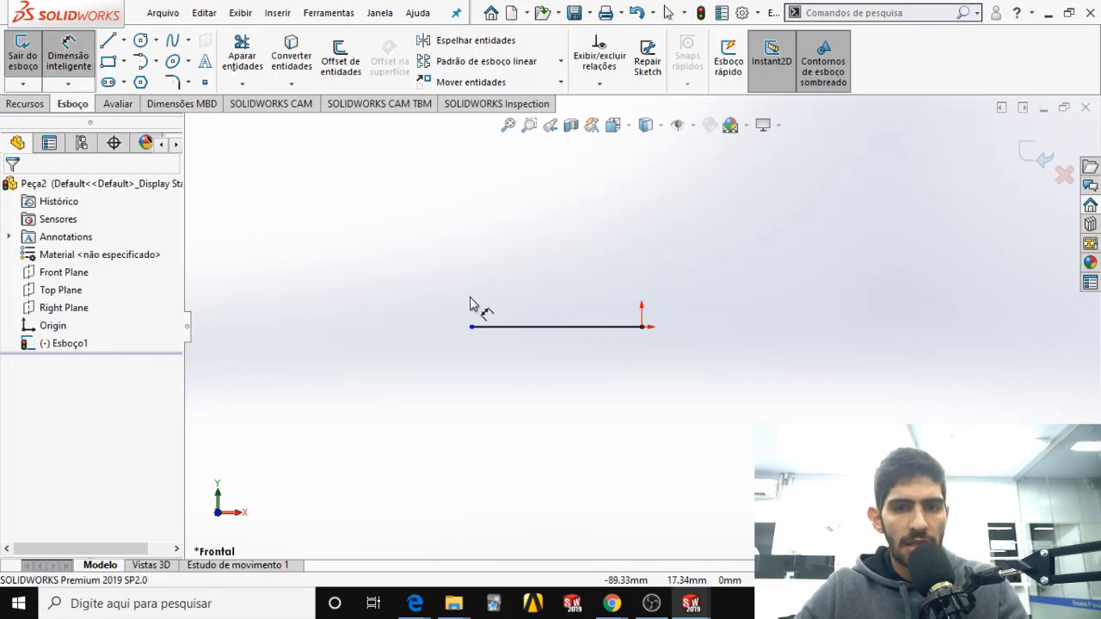
pyautogui.click(506, 327)
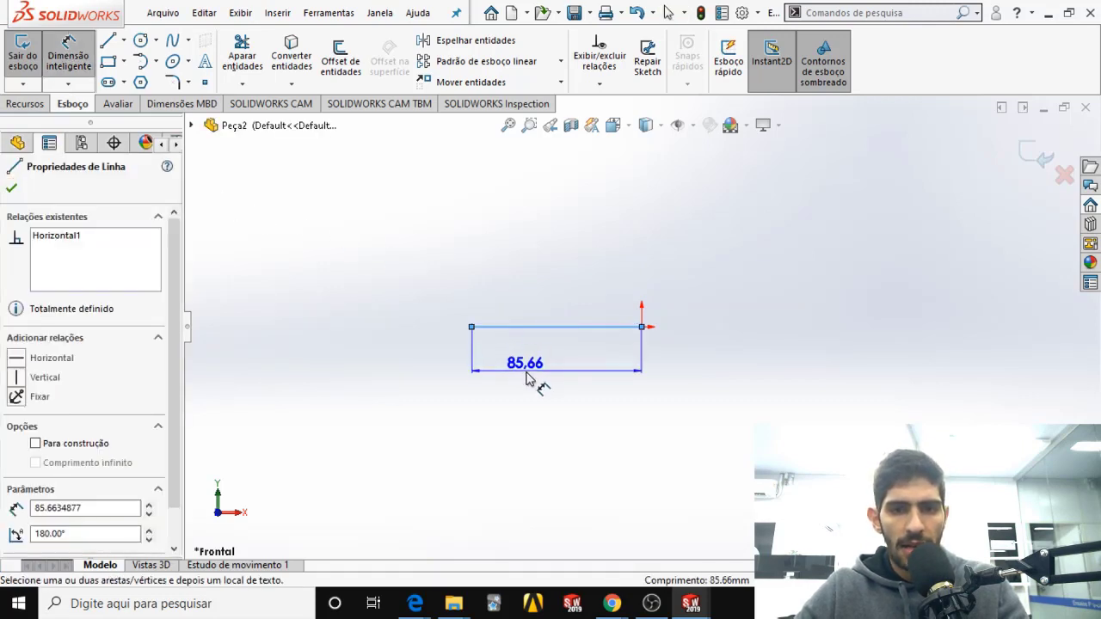
pyautogui.click(528, 380)
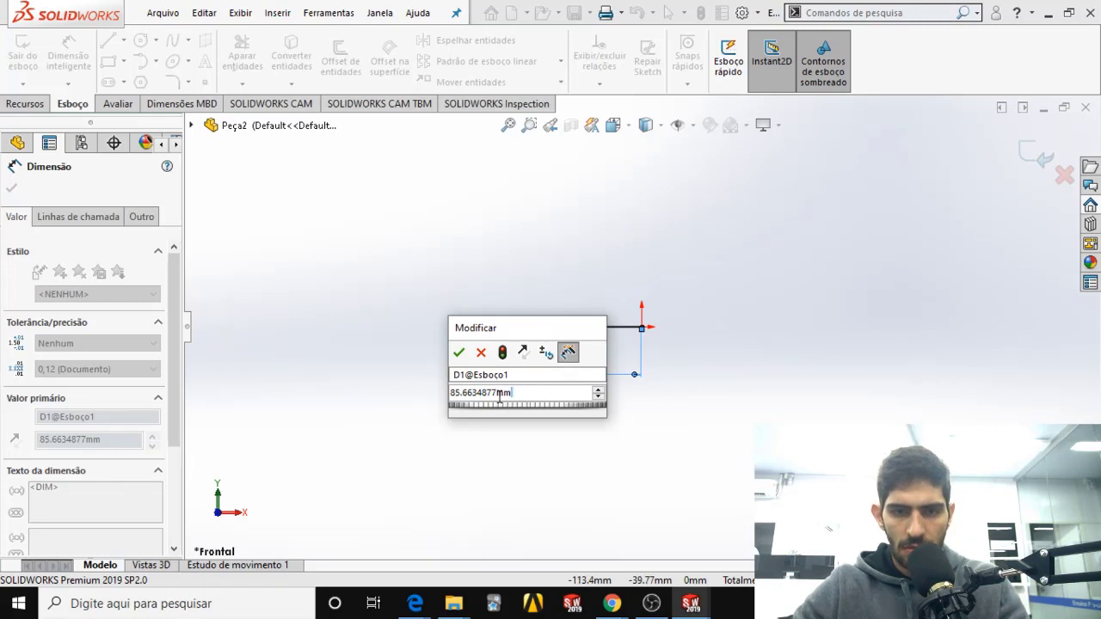
pyautogui.moveTo(515, 394); pyautogui.dragTo(330, 399)
pyautogui.write('100')
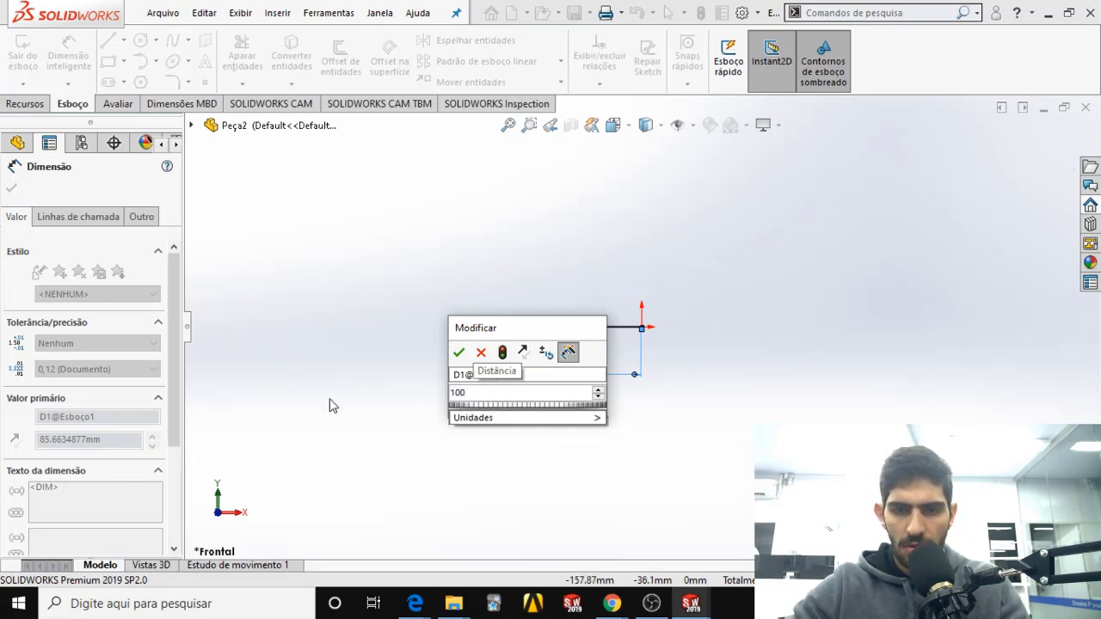
pyautogui.press('Return')
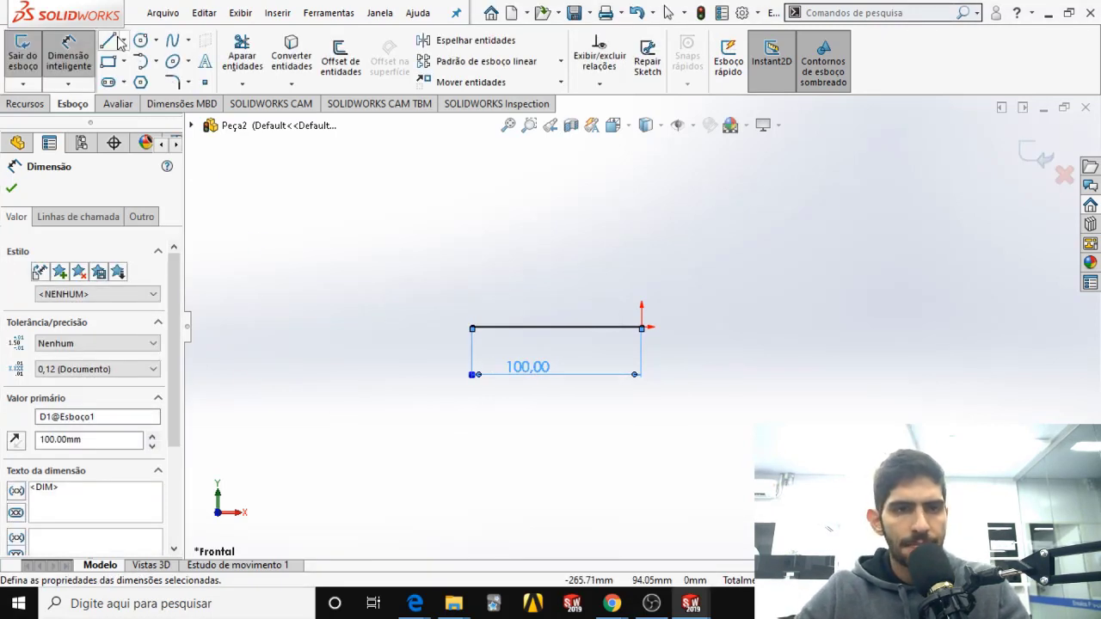
pyautogui.click(111, 41)
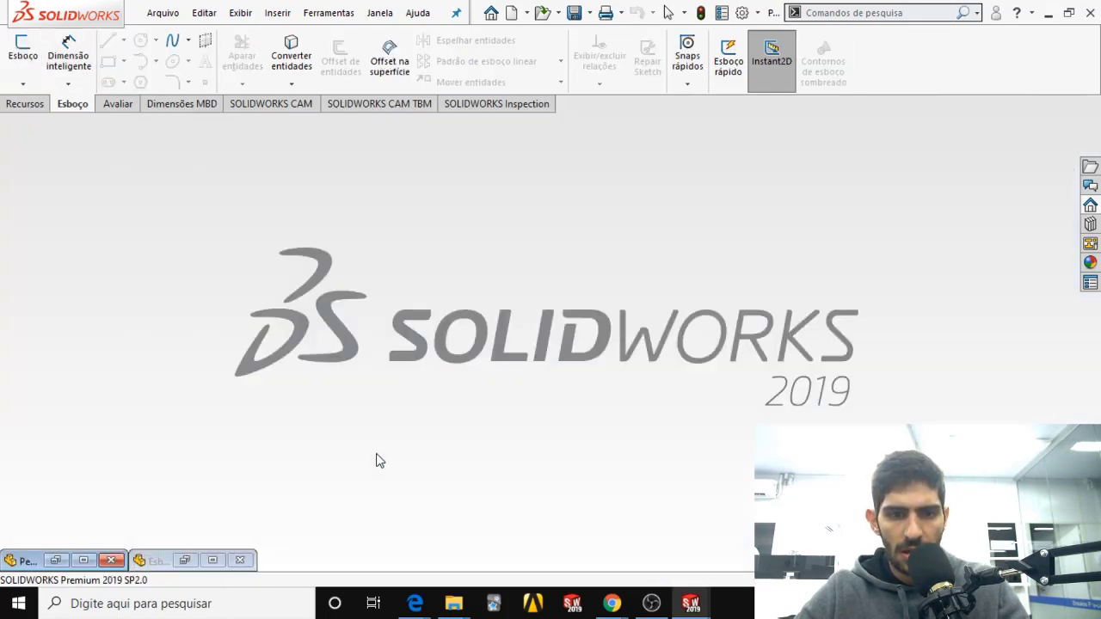
# Step: Check the diameters of the two shaft cylinders on the finished clevis part, and return to the new part's sketch
pyautogui.click(84, 561)
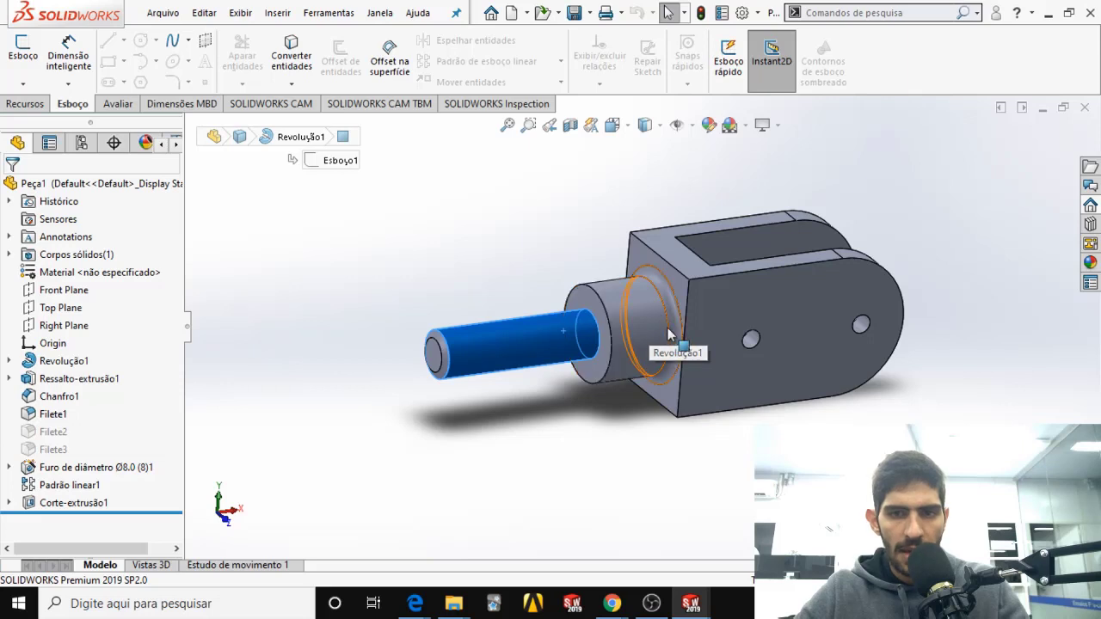
pyautogui.click(628, 337)
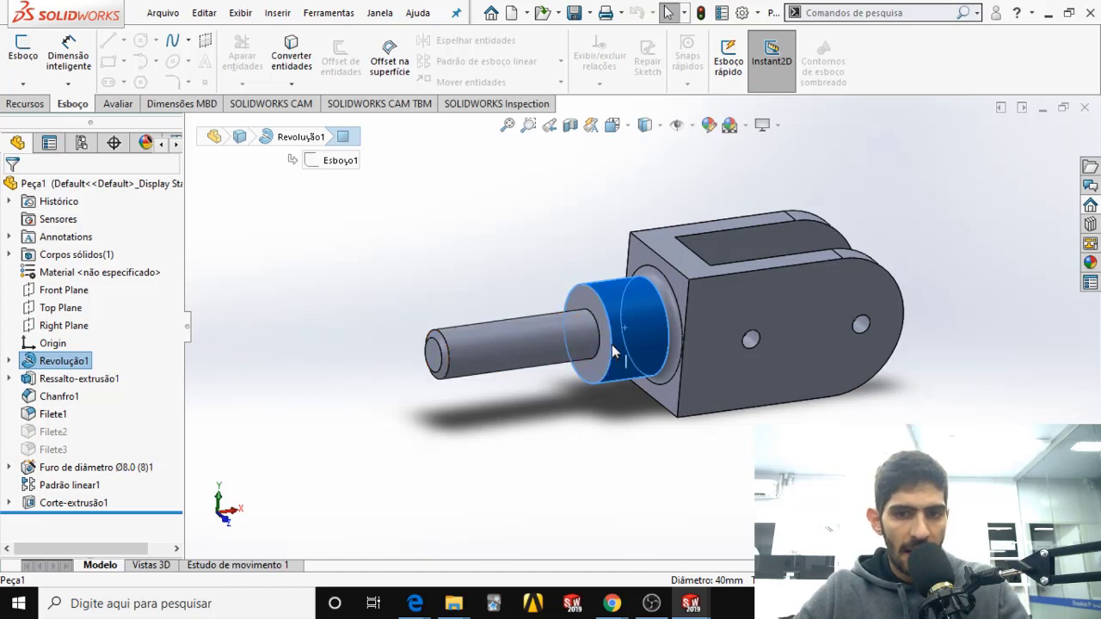
pyautogui.click(561, 351)
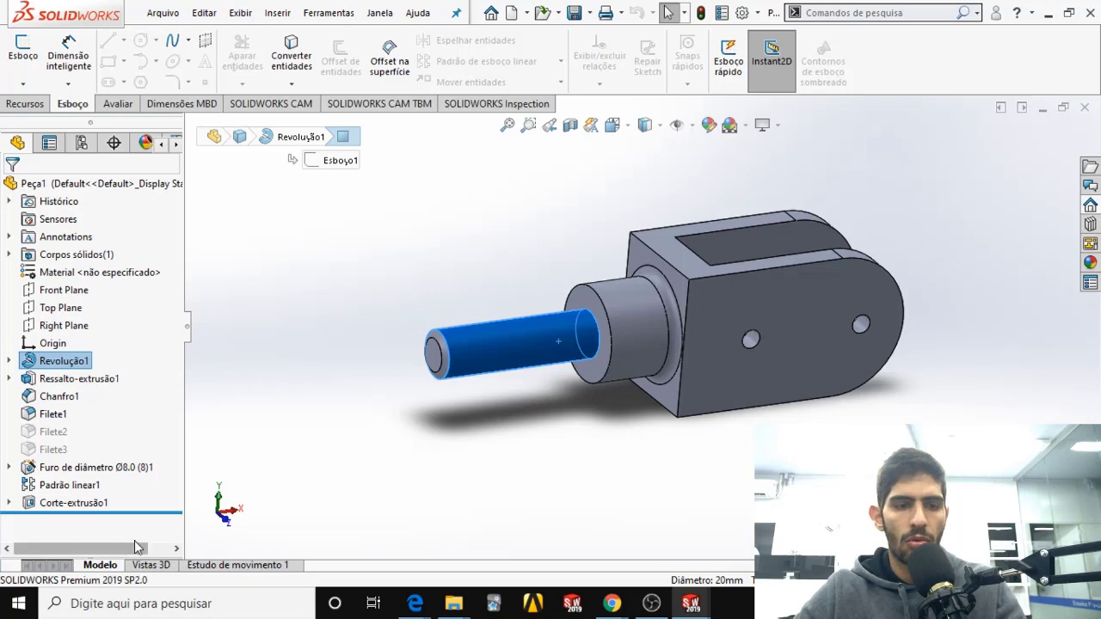
pyautogui.click(1041, 111)
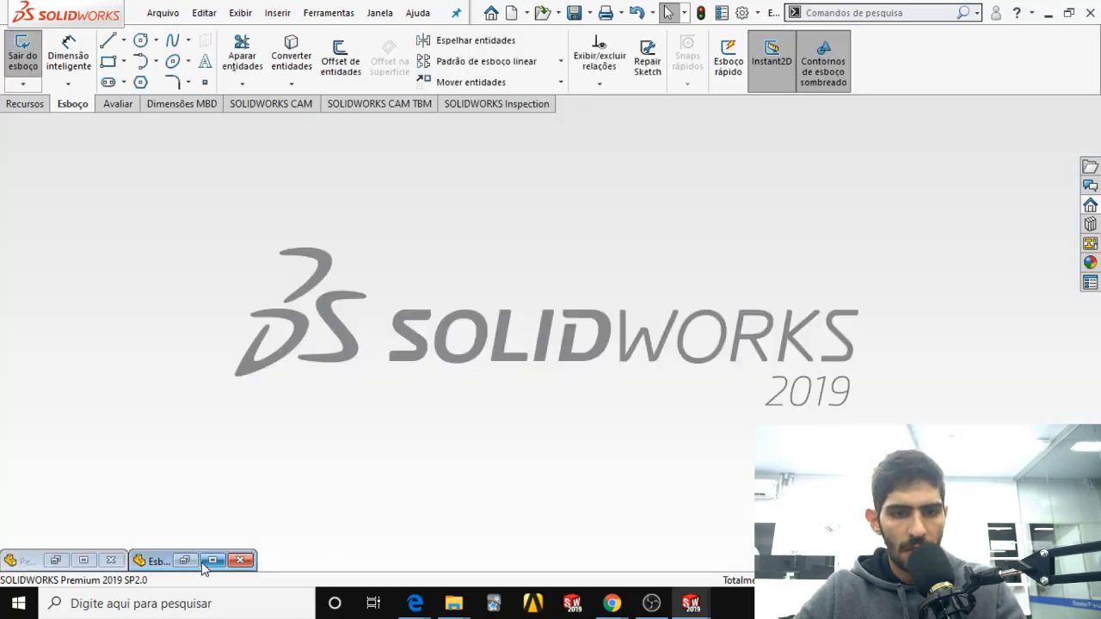
pyautogui.click(206, 563)
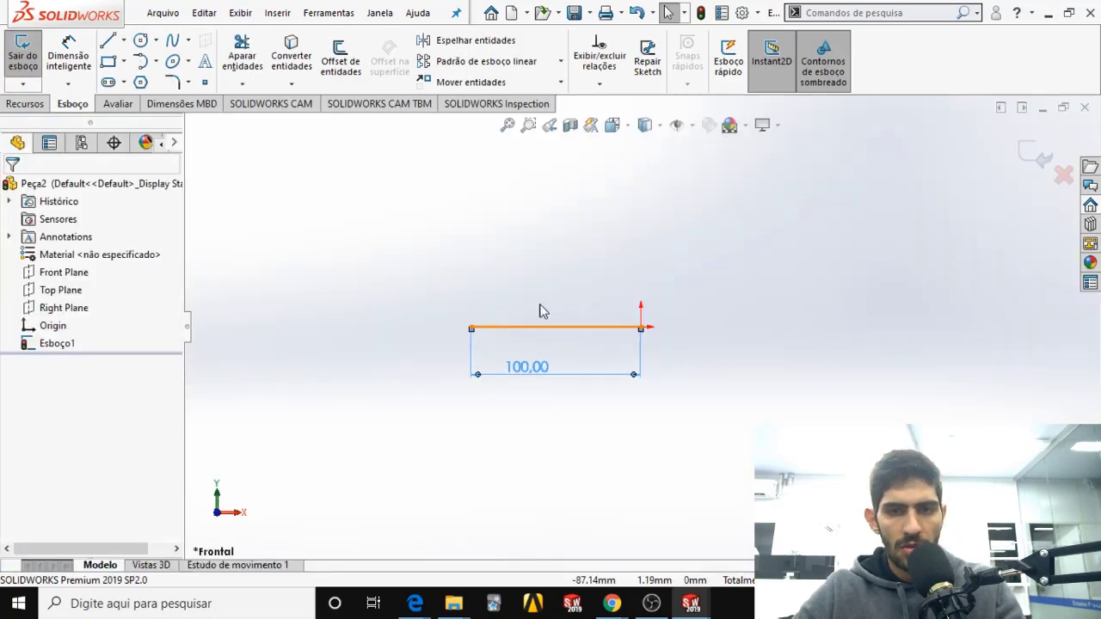
# Step: Sketch a vertical line about 31 mm long straight down from the origin
pyautogui.click(640, 327)
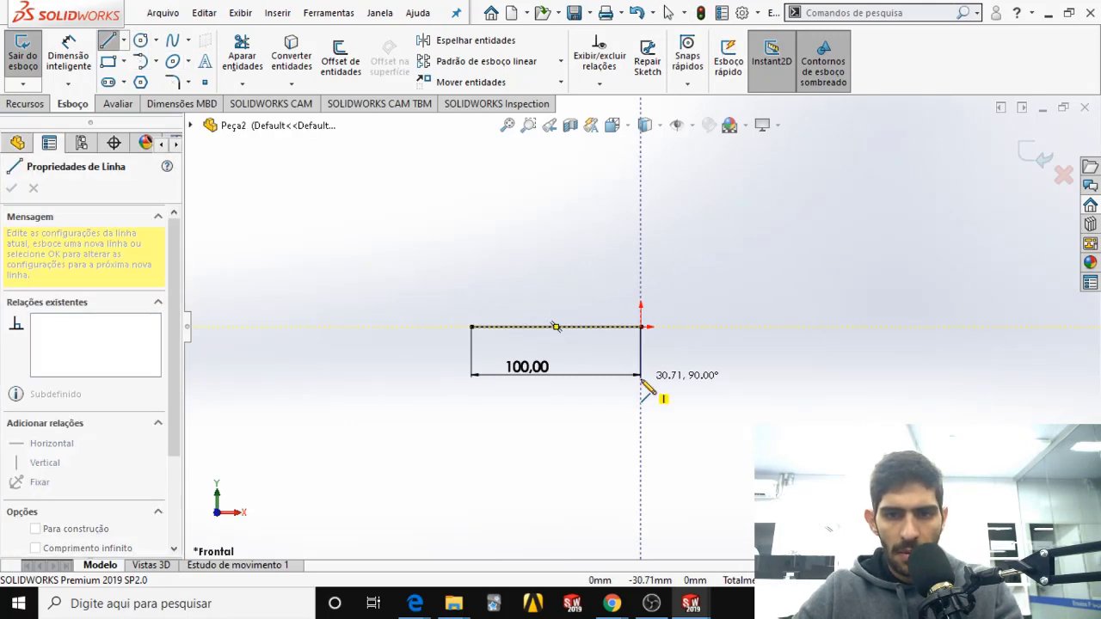
pyautogui.click(641, 375)
pyautogui.press('Escape')
pyautogui.click(658, 384)
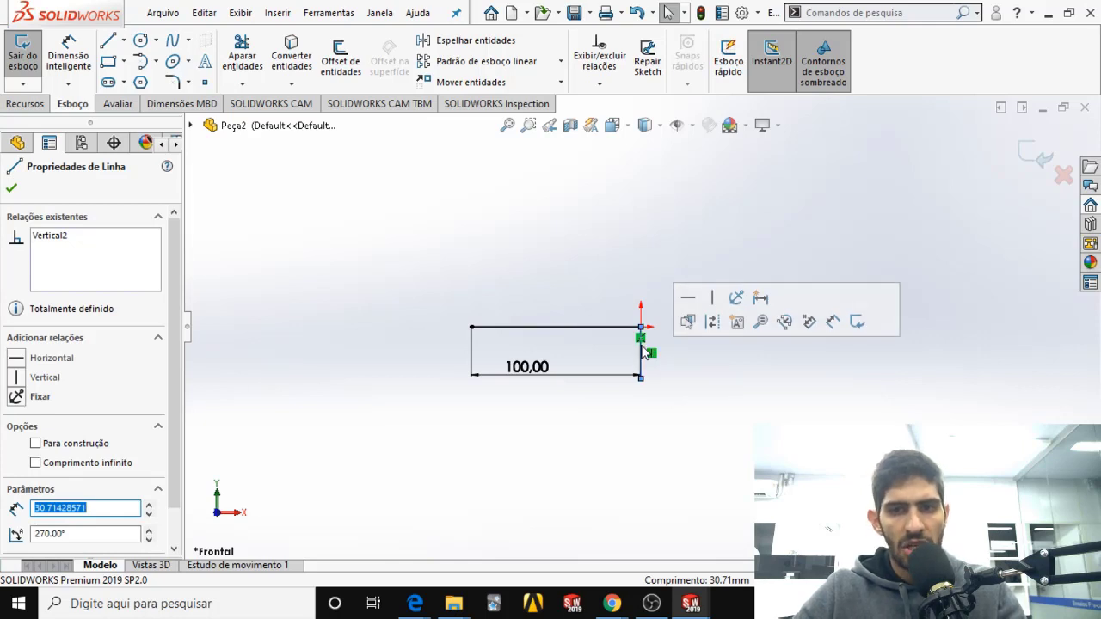
# Step: Dimension the vertical line's length and set it to 30 mm
pyautogui.click(62, 52)
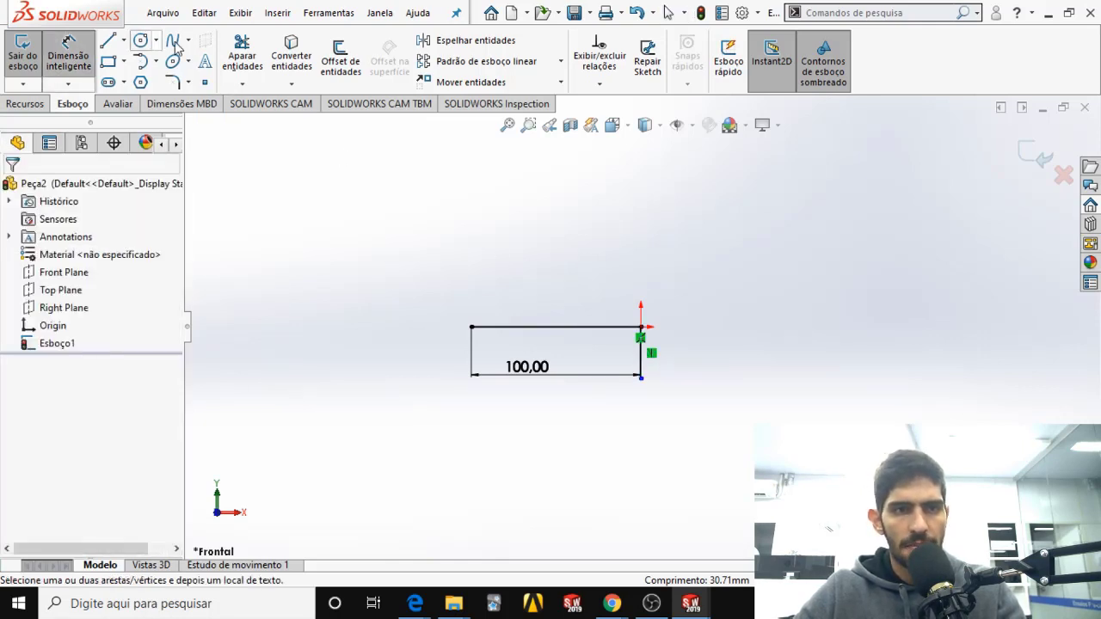
pyautogui.click(645, 370)
pyautogui.click(684, 370)
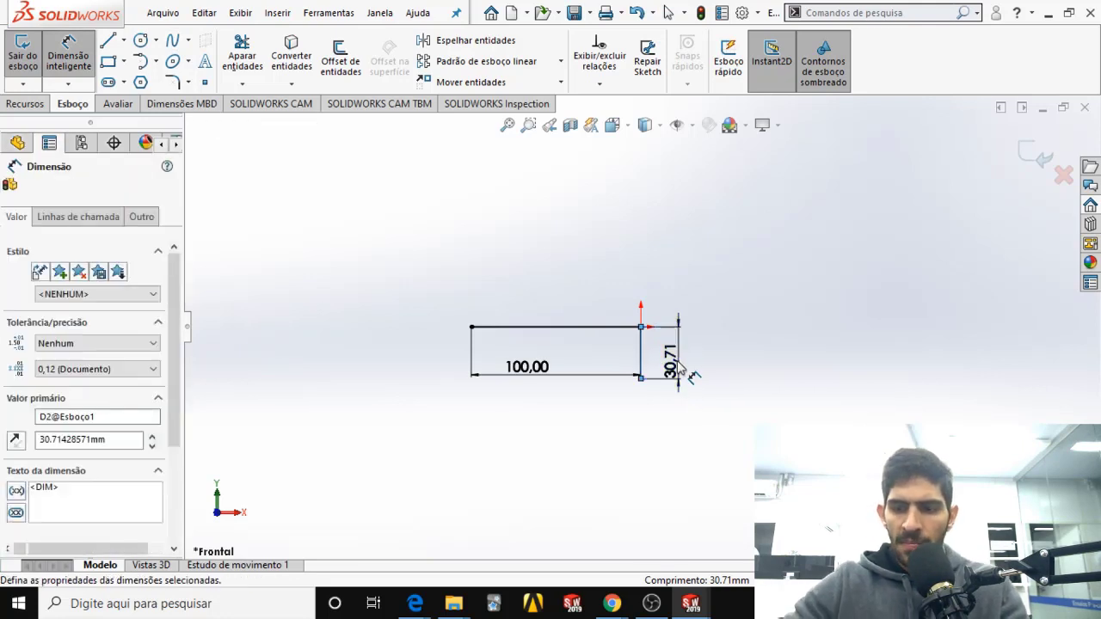
pyautogui.write('30')
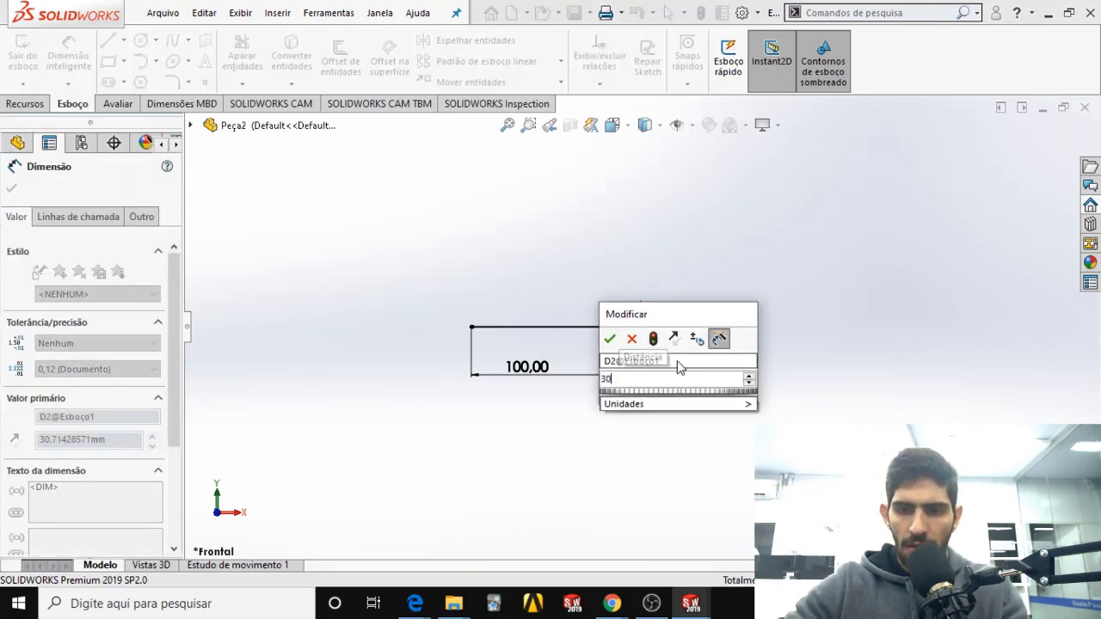
pyautogui.press('Return')
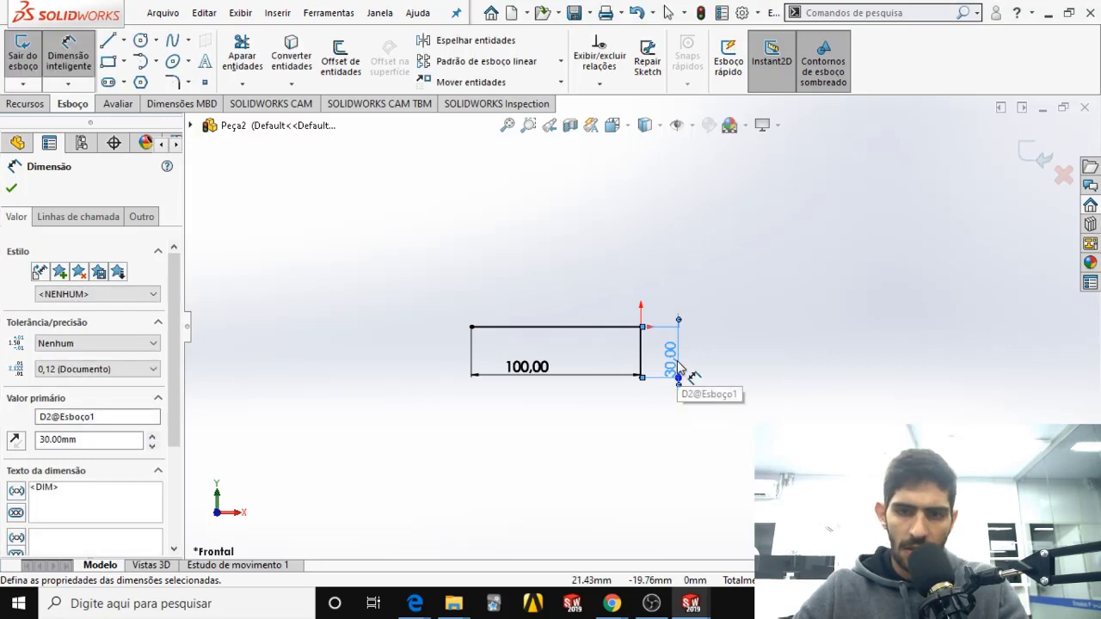
# Step: Sketch a horizontal line about 30 mm long in the negative X direction from the vertical line's lower end
pyautogui.press('l')
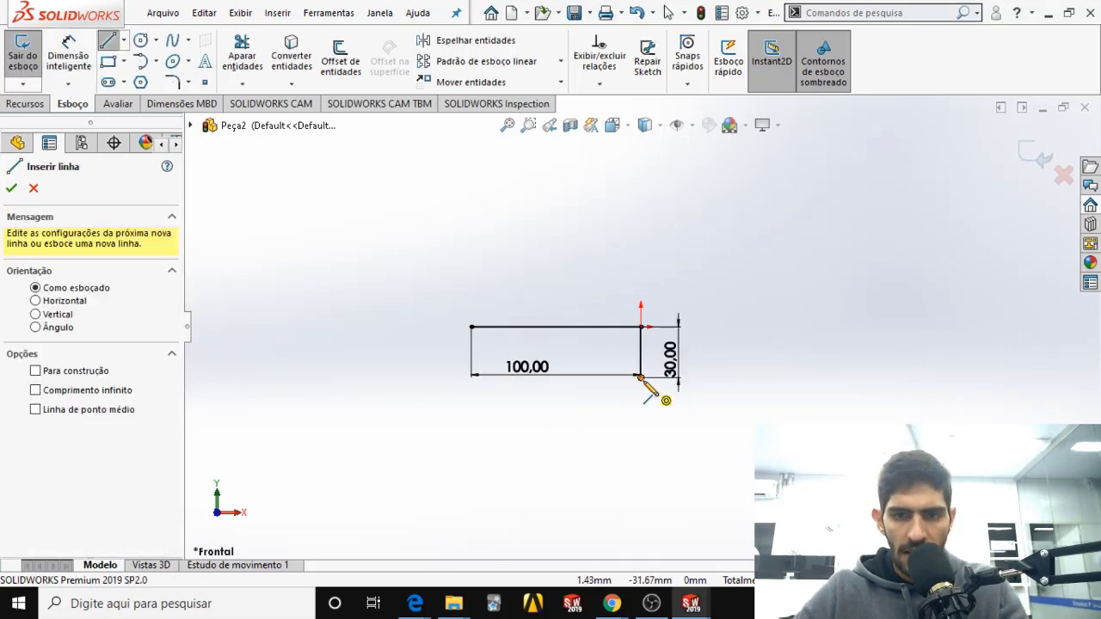
pyautogui.click(641, 376)
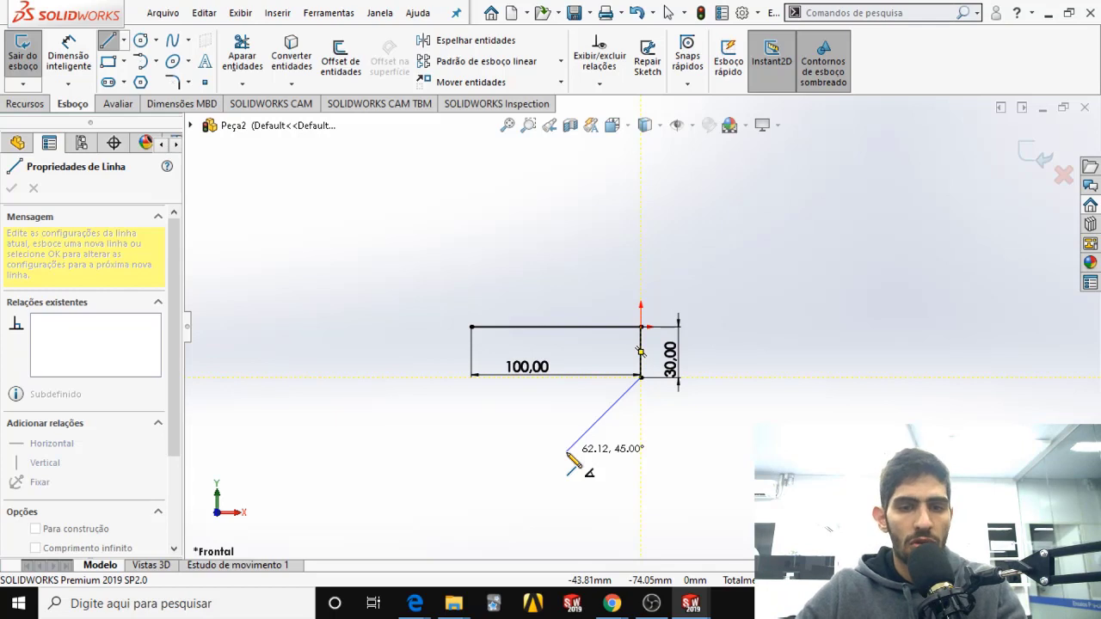
pyautogui.doubleClick(588, 378)
pyautogui.press('Escape')
pyautogui.press('Escape')
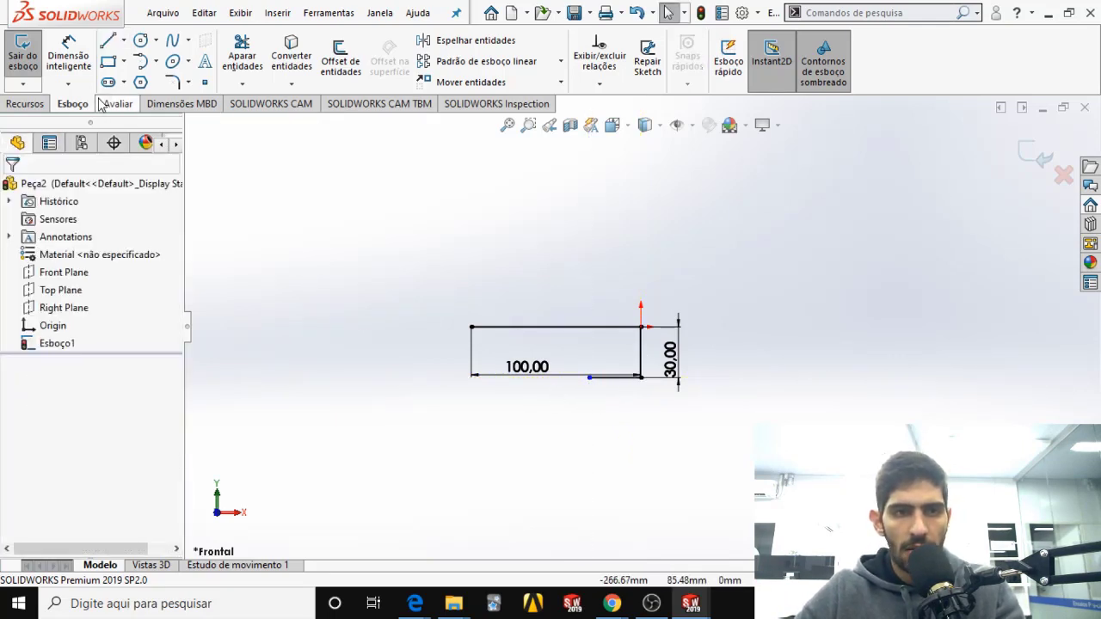
# Step: Dimension the lower horizontal line's length and set it to 30 mm
pyautogui.click(69, 61)
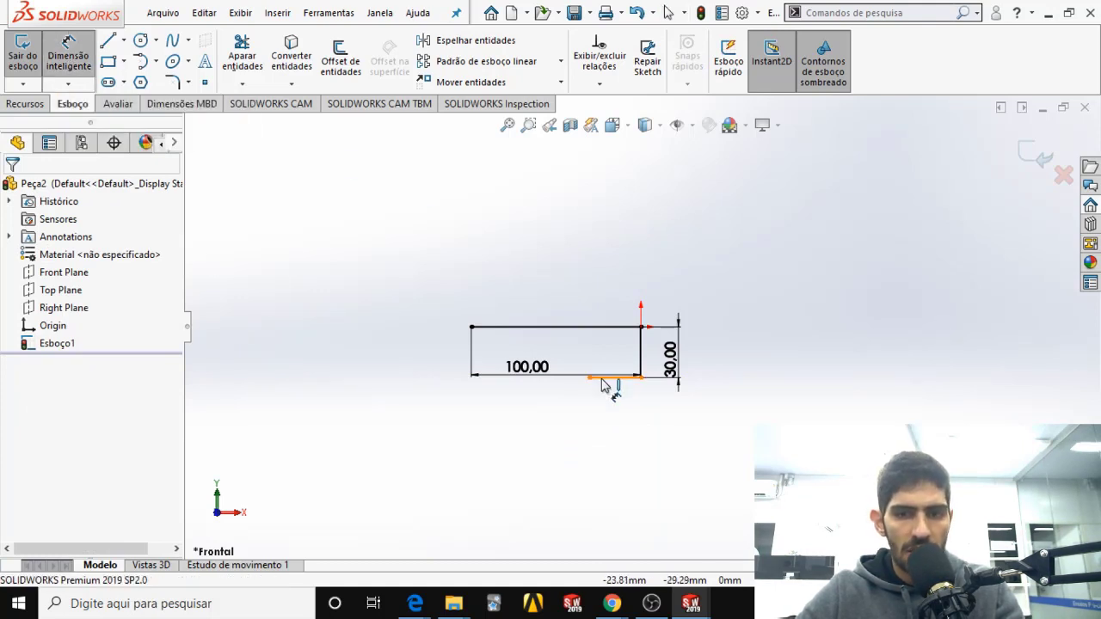
pyautogui.click(615, 377)
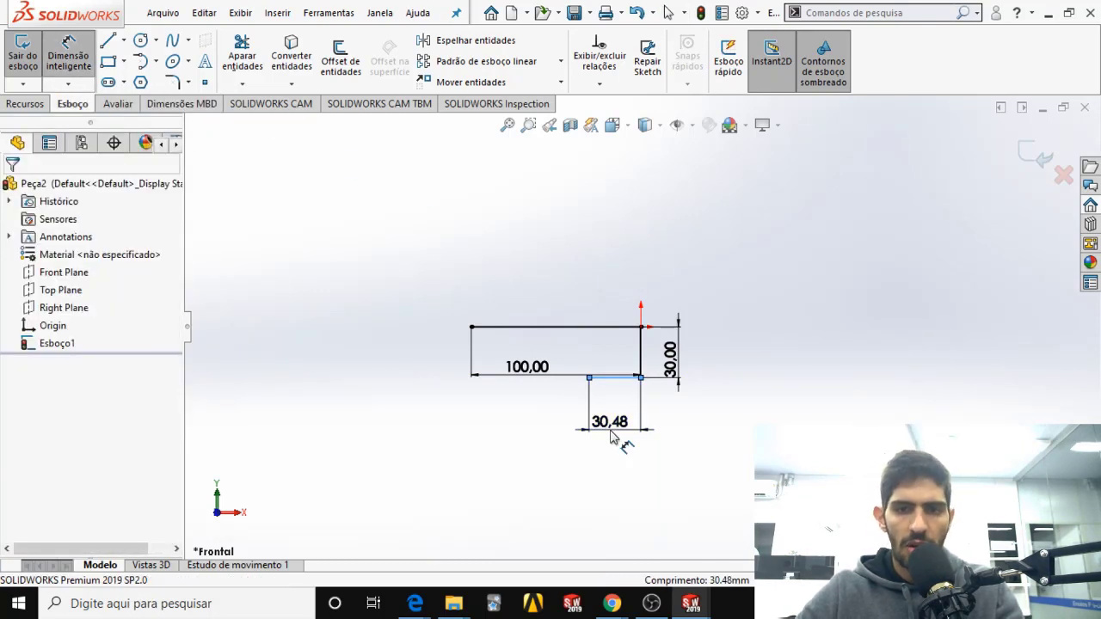
pyautogui.click(618, 440)
pyautogui.write('30')
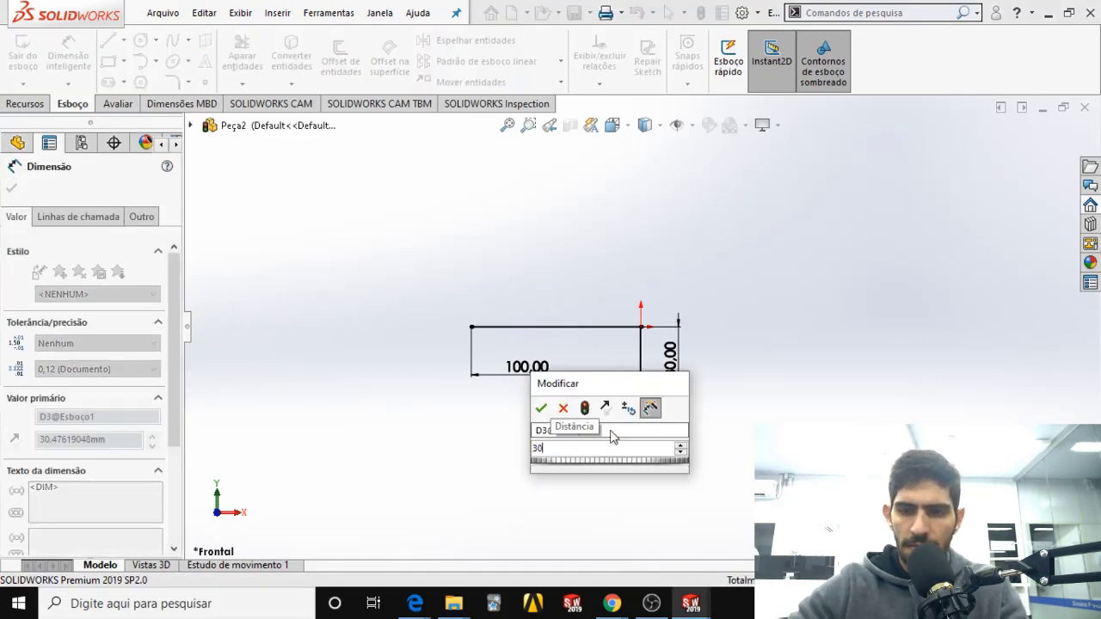
pyautogui.press('Return')
# Step: Sketch a vertical line about 6.5 mm long upward from the free end of the lower 30 mm line
pyautogui.scroll(-6, 602, 353)
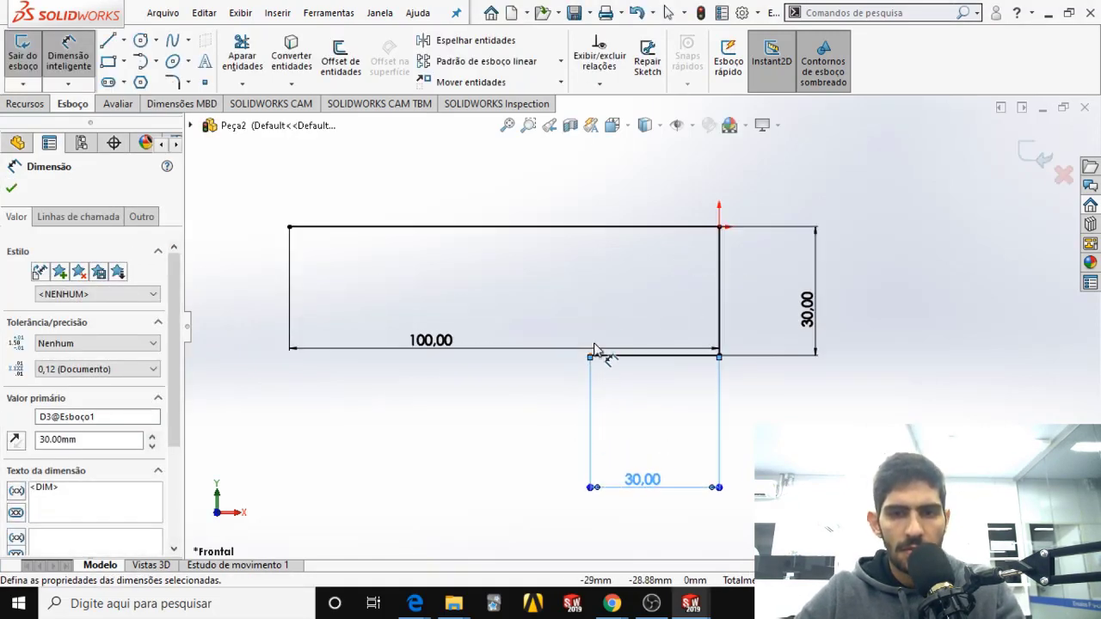
pyautogui.click(107, 41)
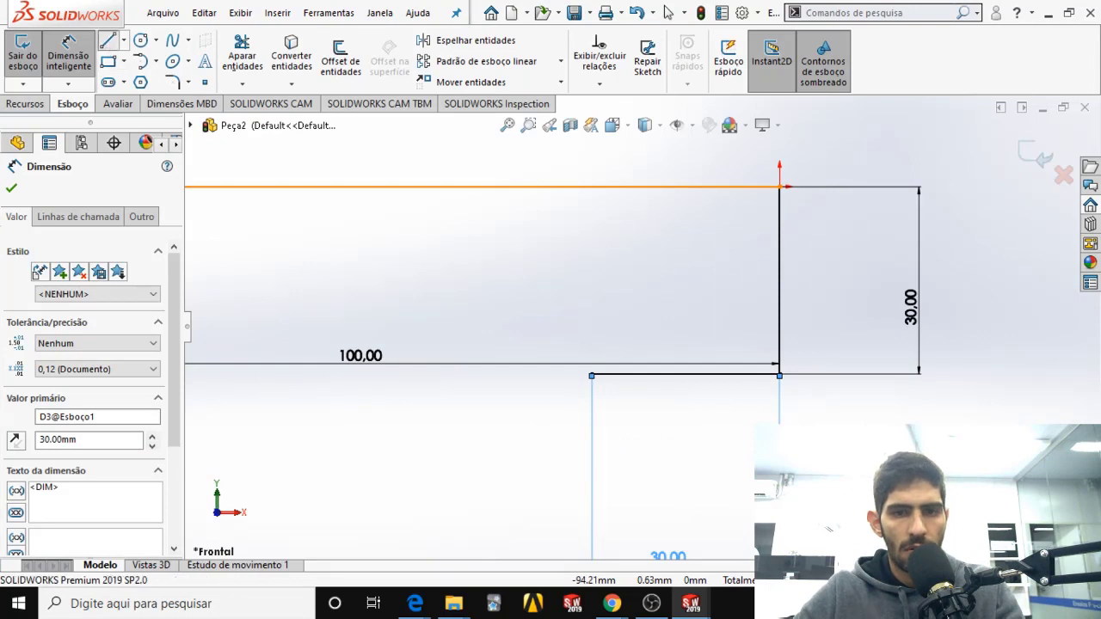
pyautogui.click(592, 376)
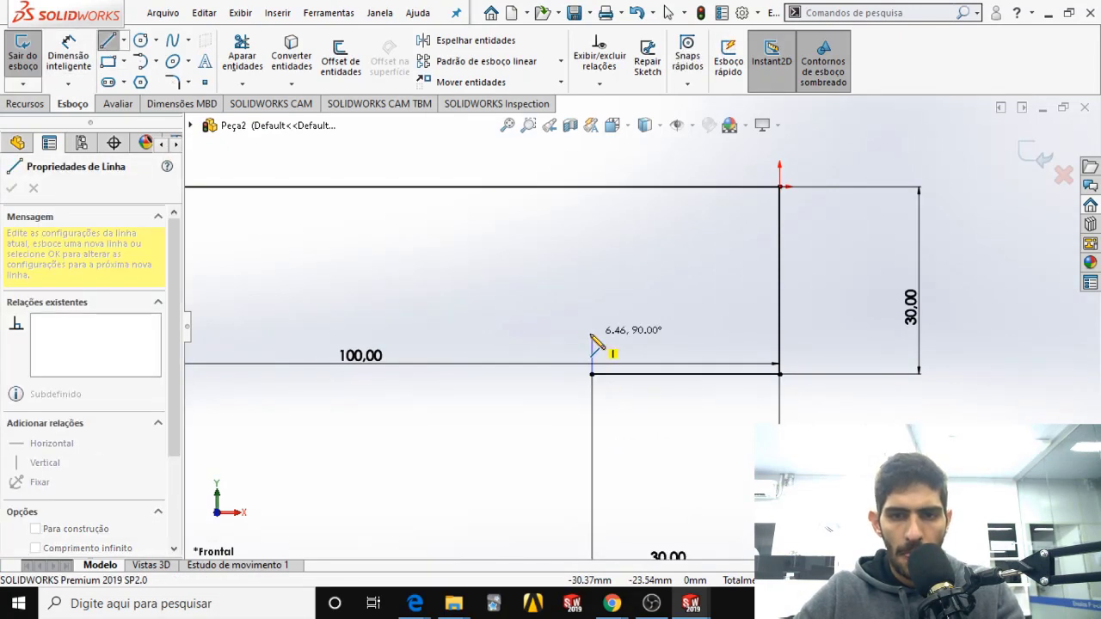
pyautogui.click(592, 333)
pyautogui.press('Escape')
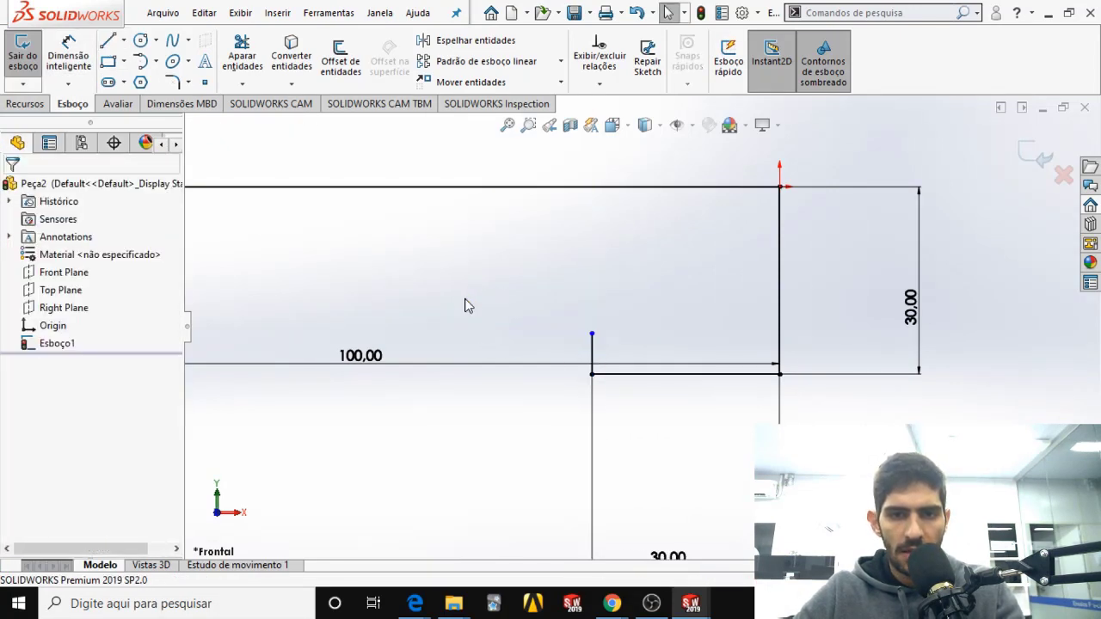
# Step: Dimension the short vertical step line's length and set it to 10 mm
pyautogui.click(68, 56)
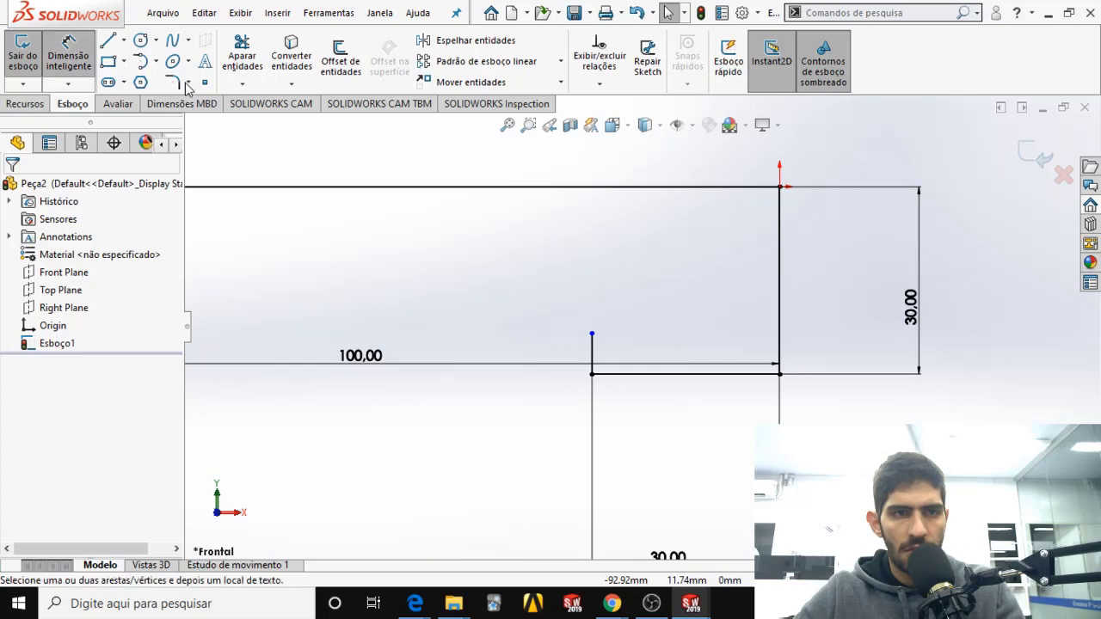
pyautogui.click(586, 359)
pyautogui.click(558, 364)
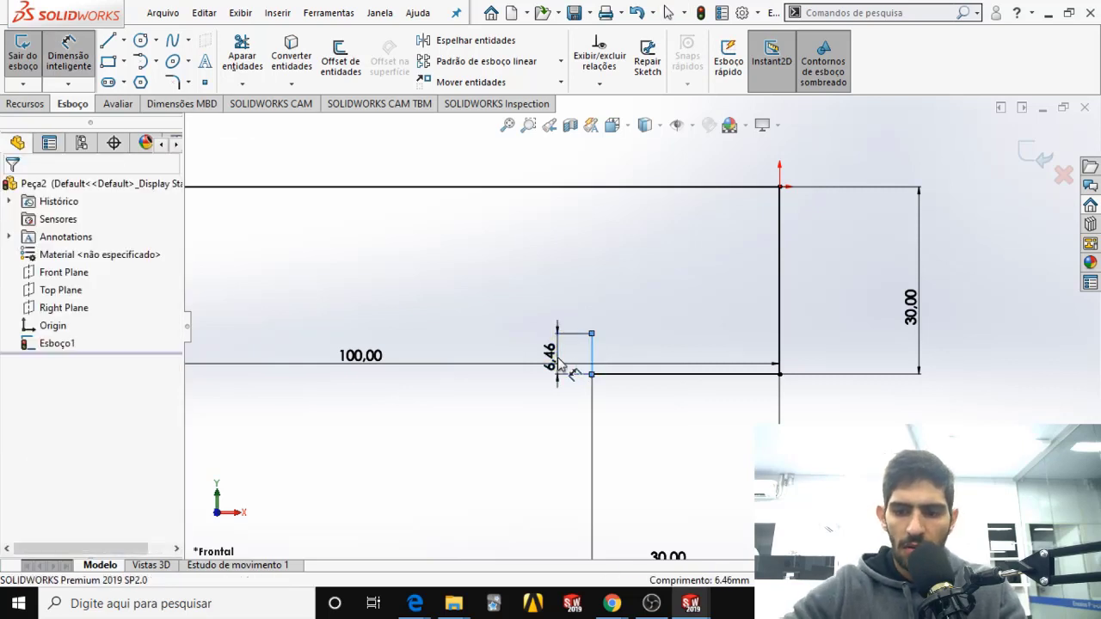
pyautogui.write('10')
pyautogui.press('Return')
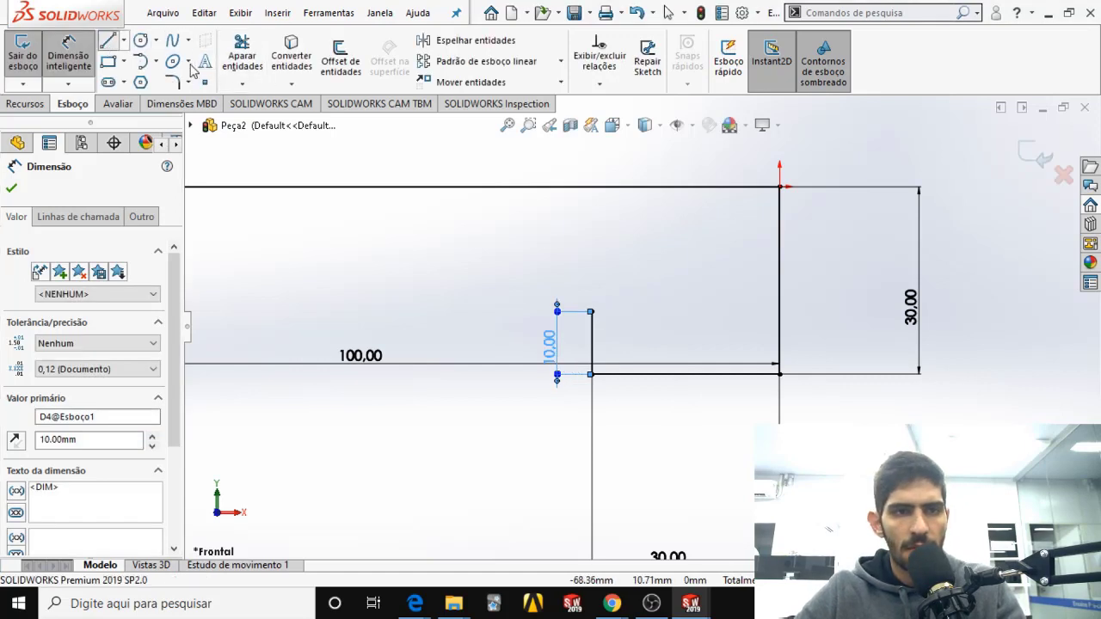
# Step: Sketch a 70 mm horizontal line from the step line's upper end, ending directly below the free end of the 100 mm line
pyautogui.click(107, 41)
pyautogui.click(591, 312)
pyautogui.scroll(3, 404, 325)
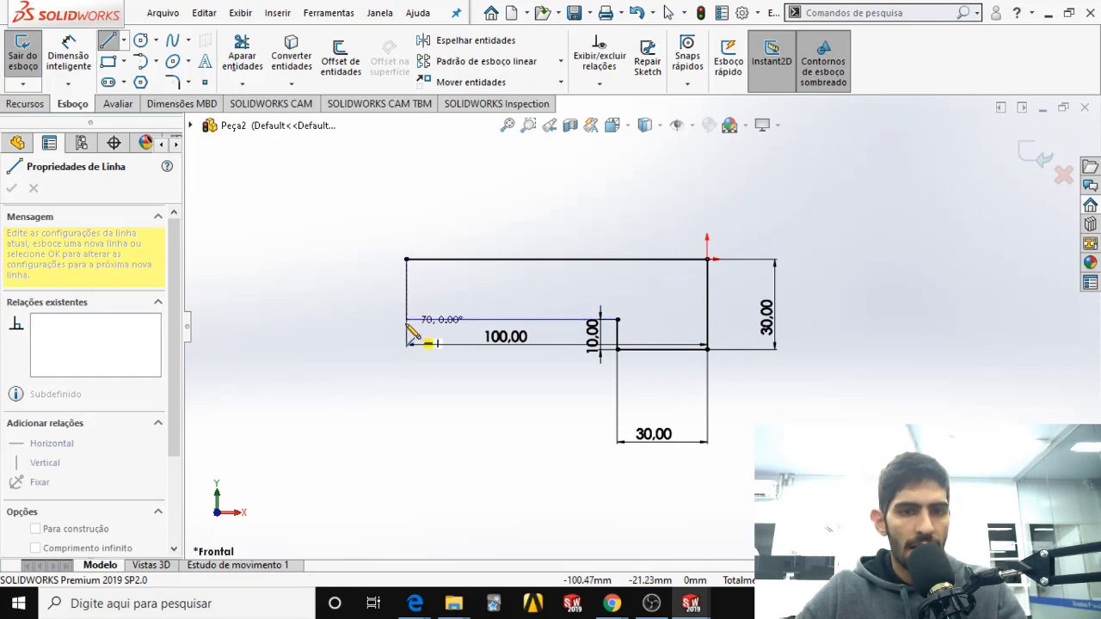
pyautogui.scroll(-6, 411, 333)
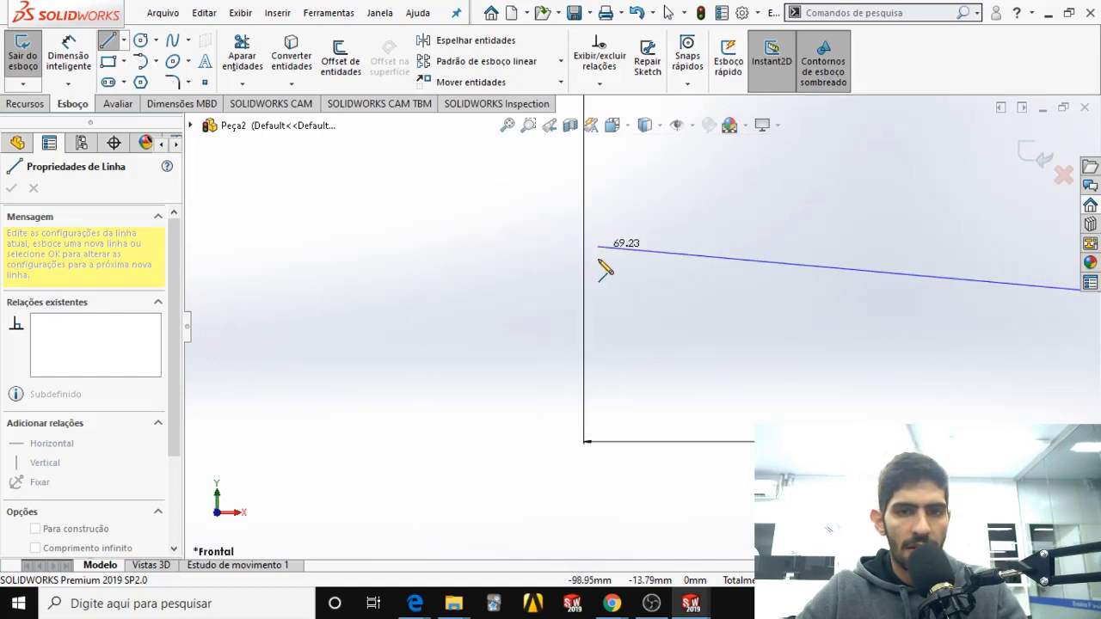
pyautogui.click(586, 331)
pyautogui.scroll(3, 602, 327)
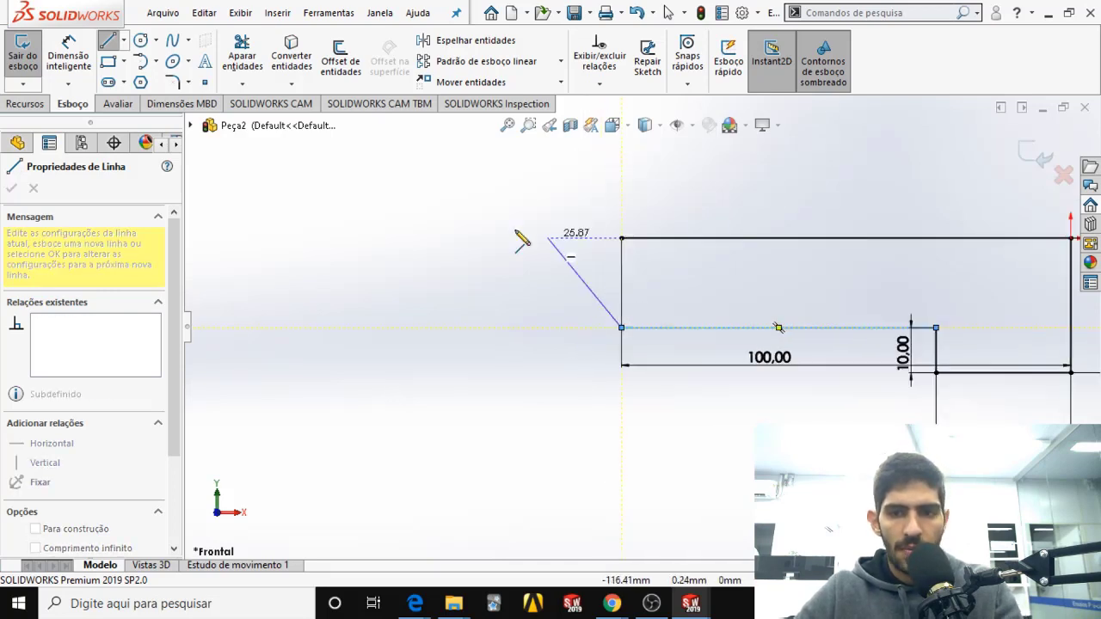
# Step: Close the stepped profile with a vertical line up to the free end of the 100 mm line, and end the Line tool
pyautogui.click(621, 238)
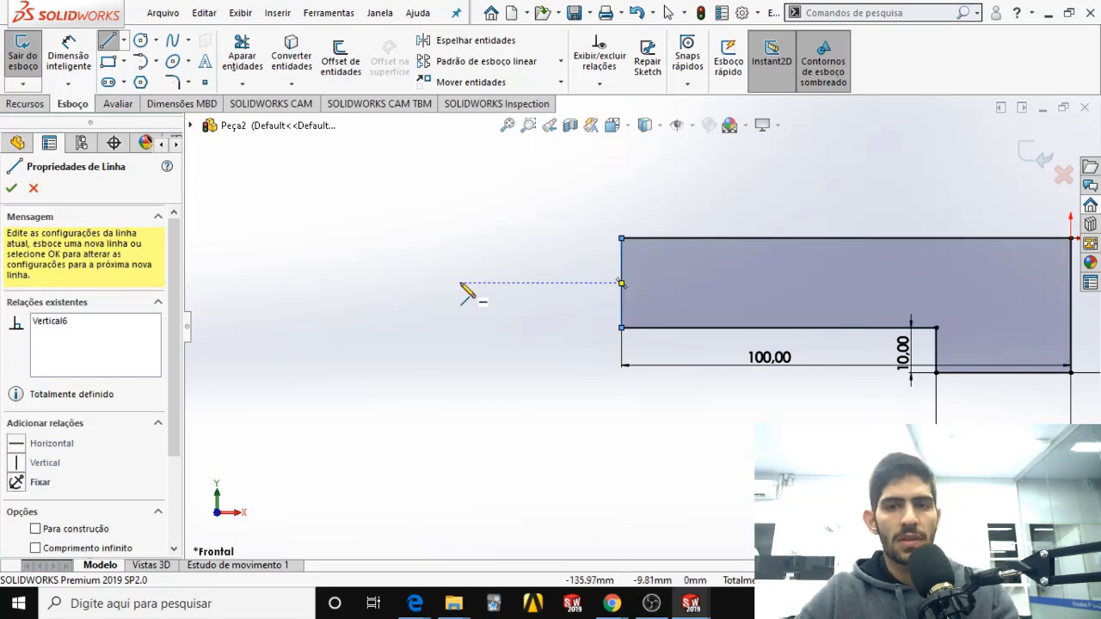
pyautogui.press('Escape')
pyautogui.scroll(3, 889, 337)
pyautogui.press('Escape')
pyautogui.scroll(-2, 887, 311)
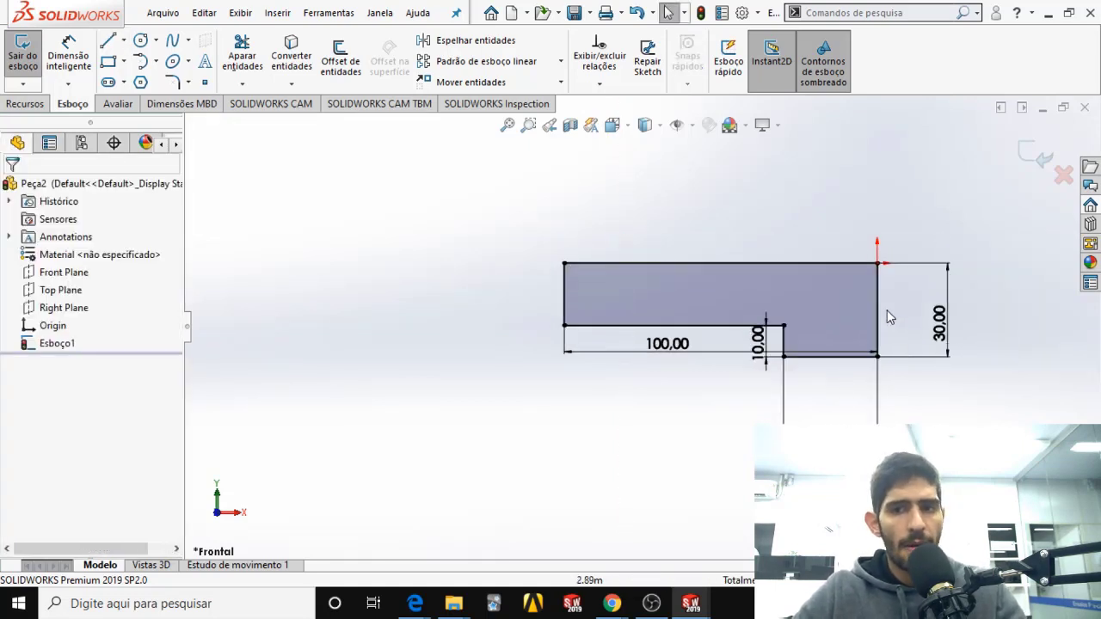
pyautogui.scroll(2, 814, 323)
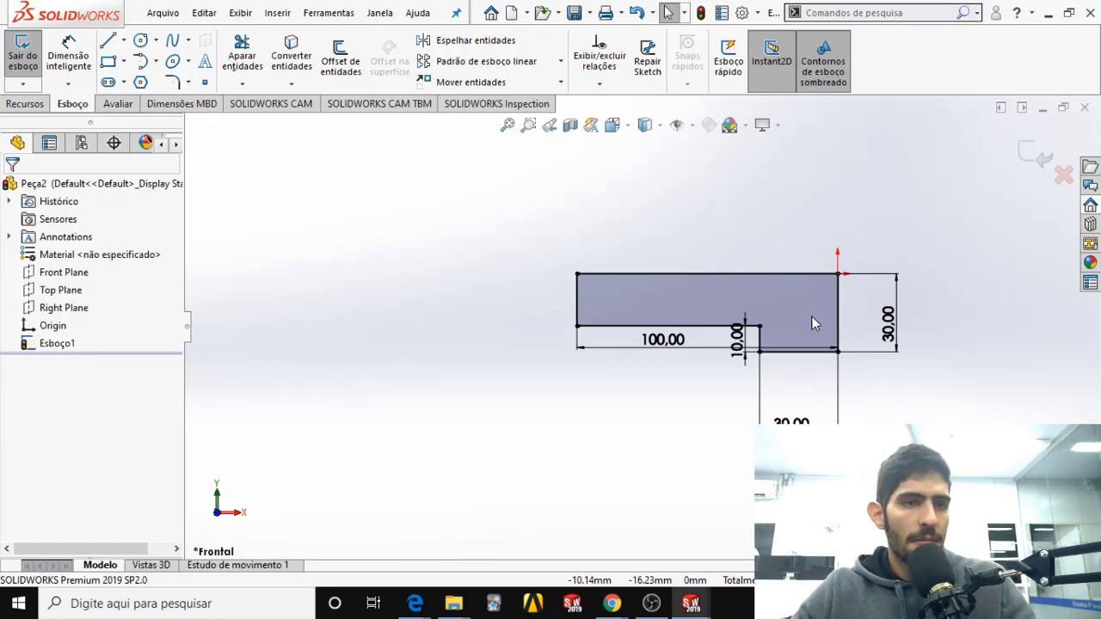
# Step: Start a revolved boss/base from the closed stepped profile and fit the profile in view
pyautogui.click(39, 103)
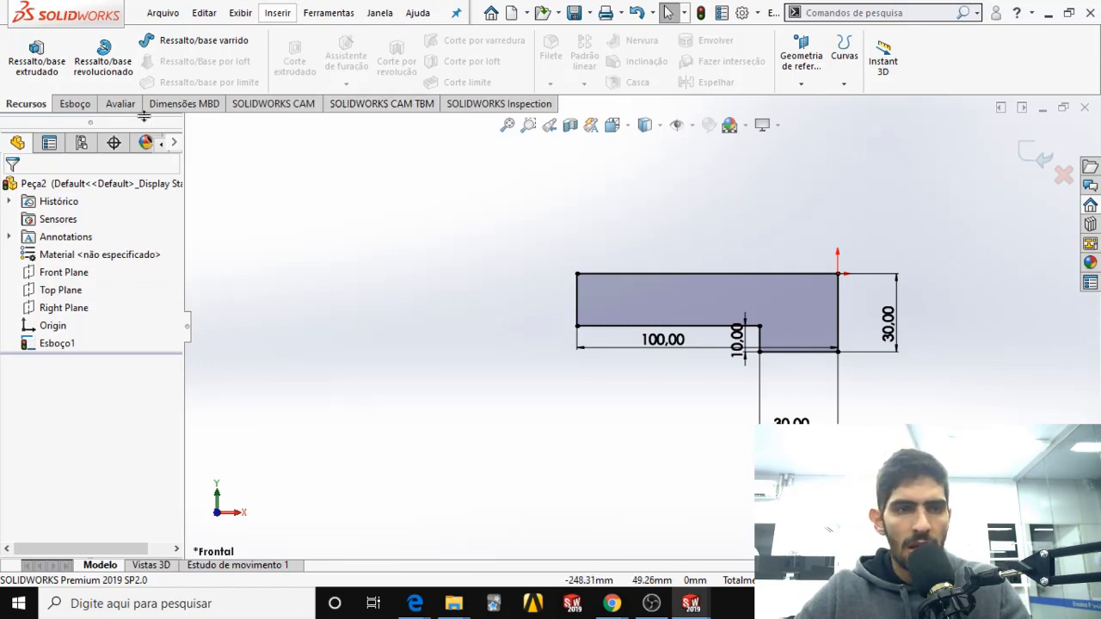
pyautogui.click(119, 80)
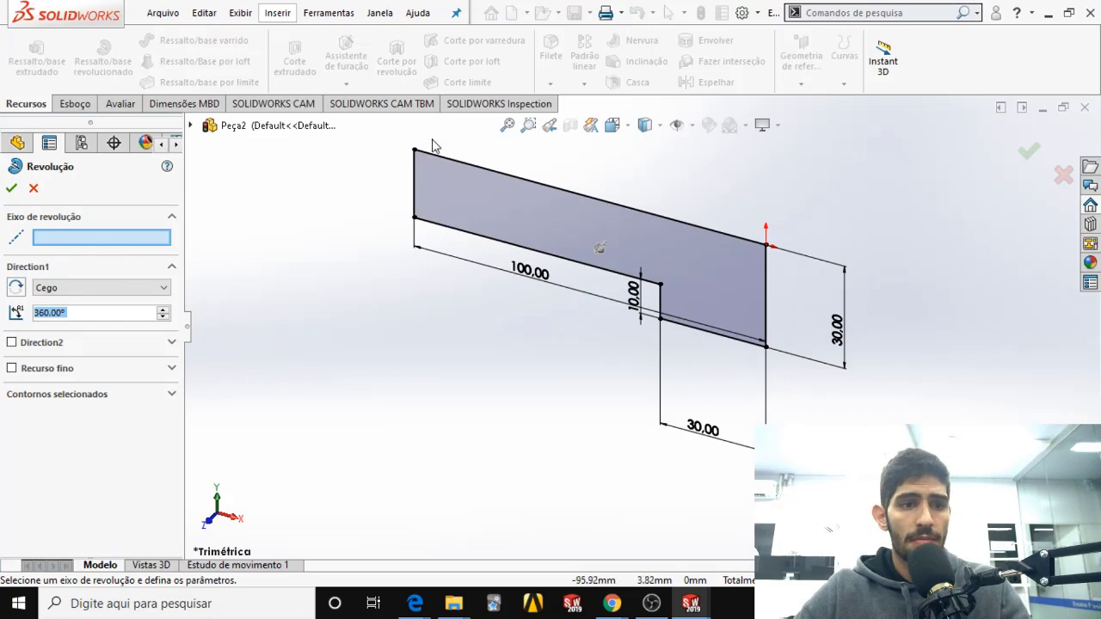
pyautogui.press('f')
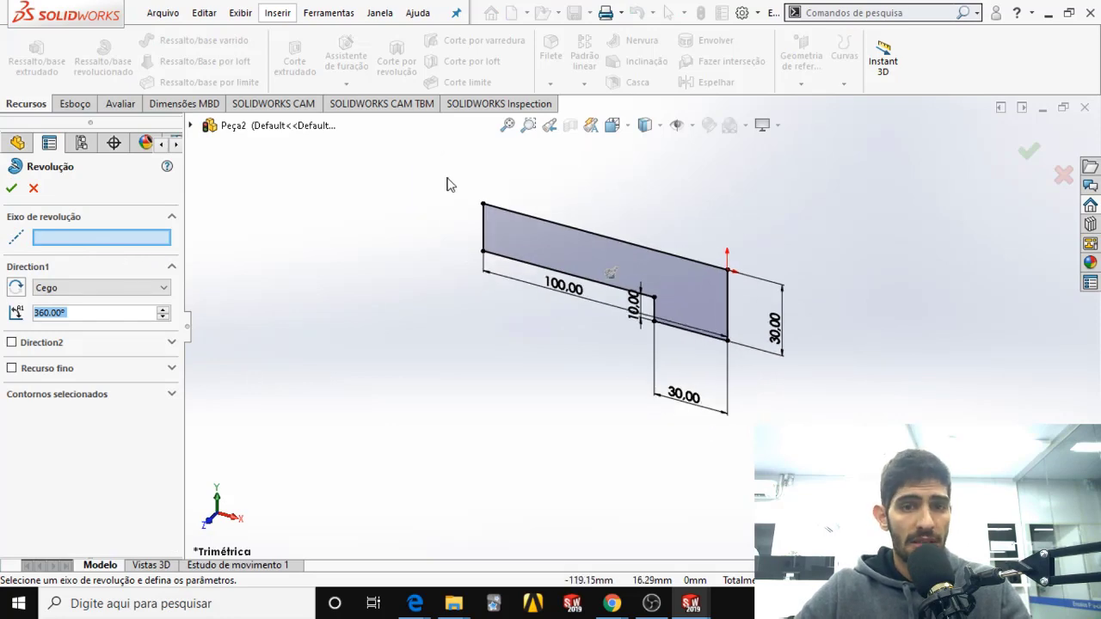
# Step: Try the short vertical line at the profile's far end as the axis of revolution, inspect the preview, and clear the selection
pyautogui.click(486, 221)
pyautogui.moveTo(484, 215); pyautogui.dragTo(527, 260, button='middle')
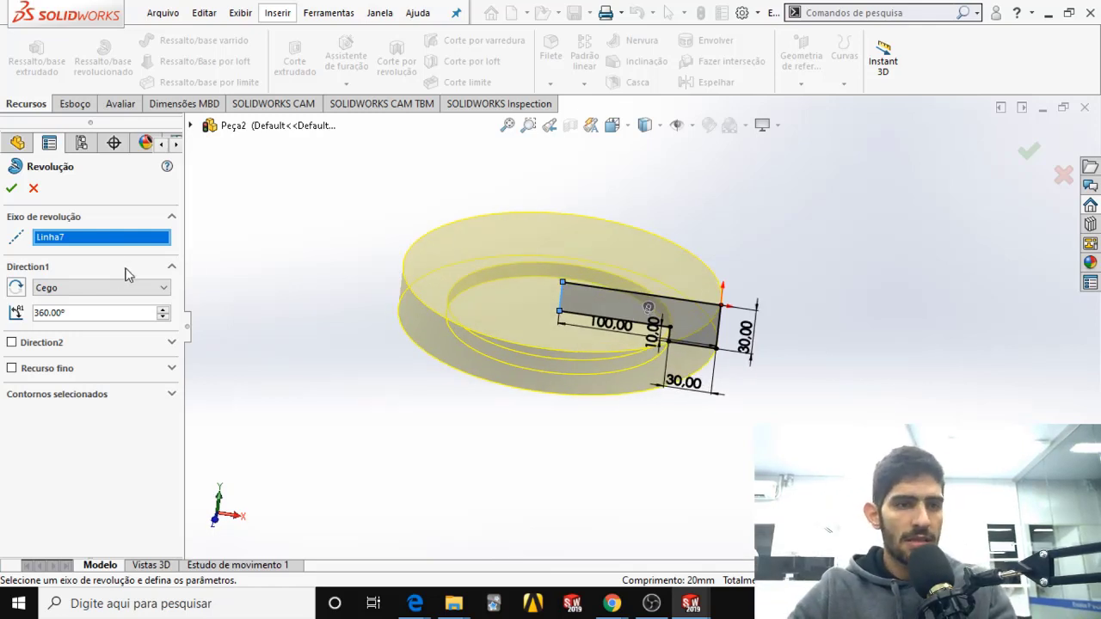
pyautogui.rightClick(72, 243)
pyautogui.click(110, 269)
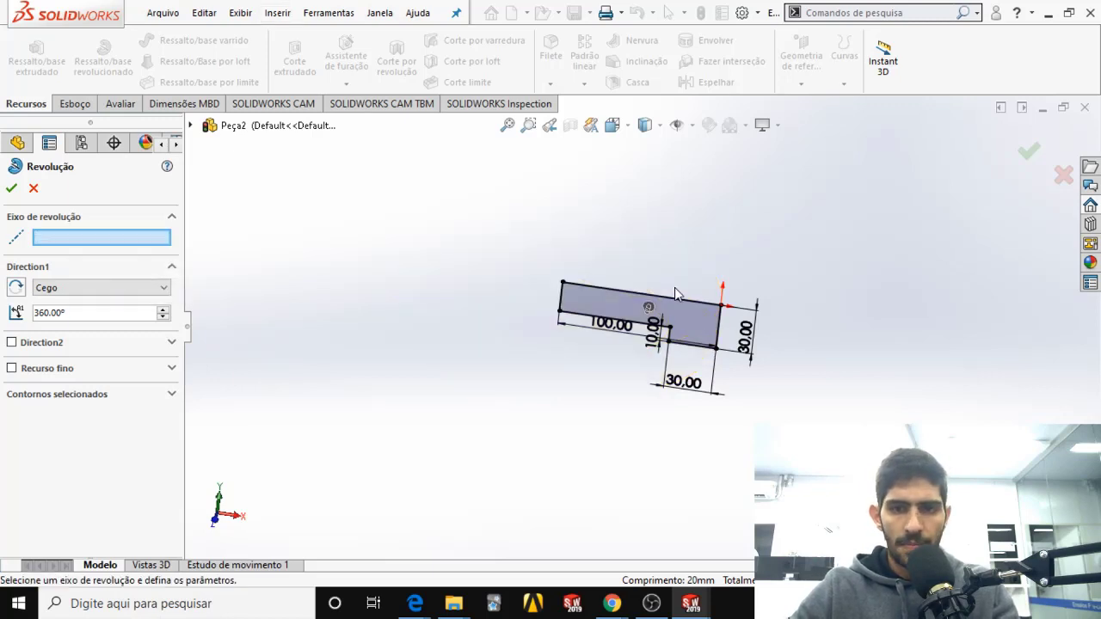
# Step: Revolve the closed profile 360° about its 100 mm line and accept the feature
pyautogui.click(629, 299)
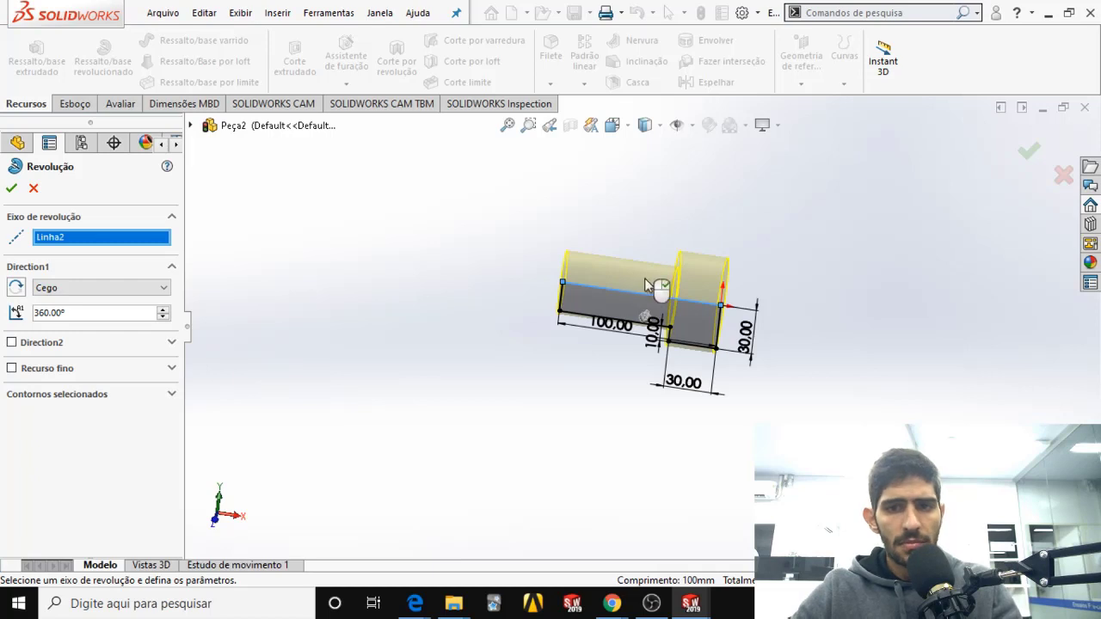
pyautogui.moveTo(649, 285); pyautogui.dragTo(714, 324, button='middle')
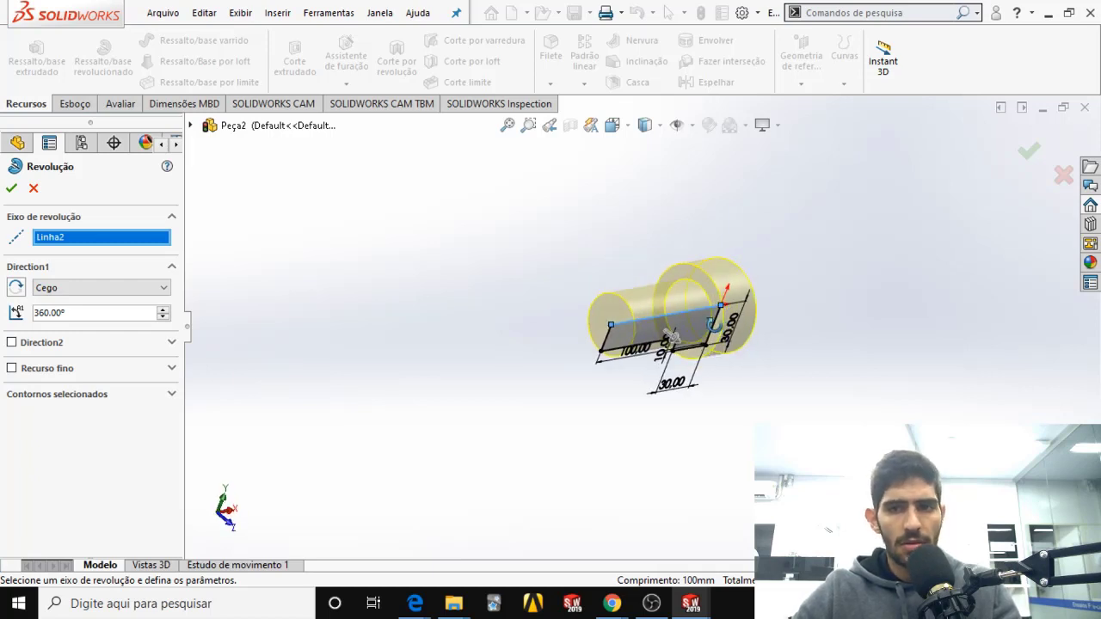
pyautogui.click(1029, 154)
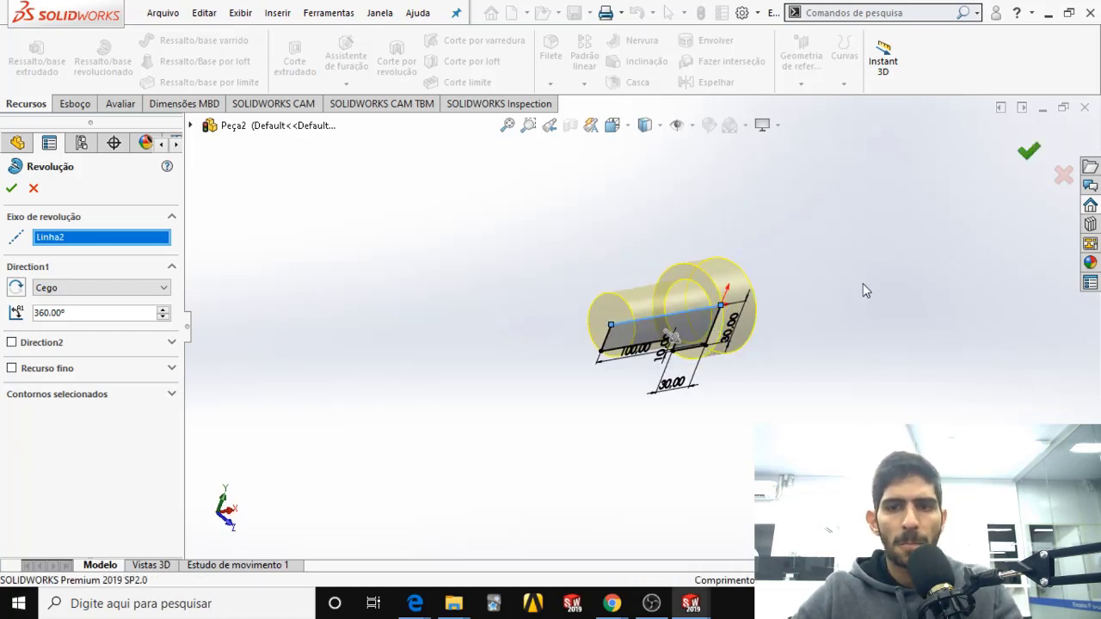
pyautogui.scroll(-3, 680, 341)
pyautogui.scroll(1, 697, 281)
pyautogui.moveTo(696, 280); pyautogui.dragTo(658, 271, button='middle')
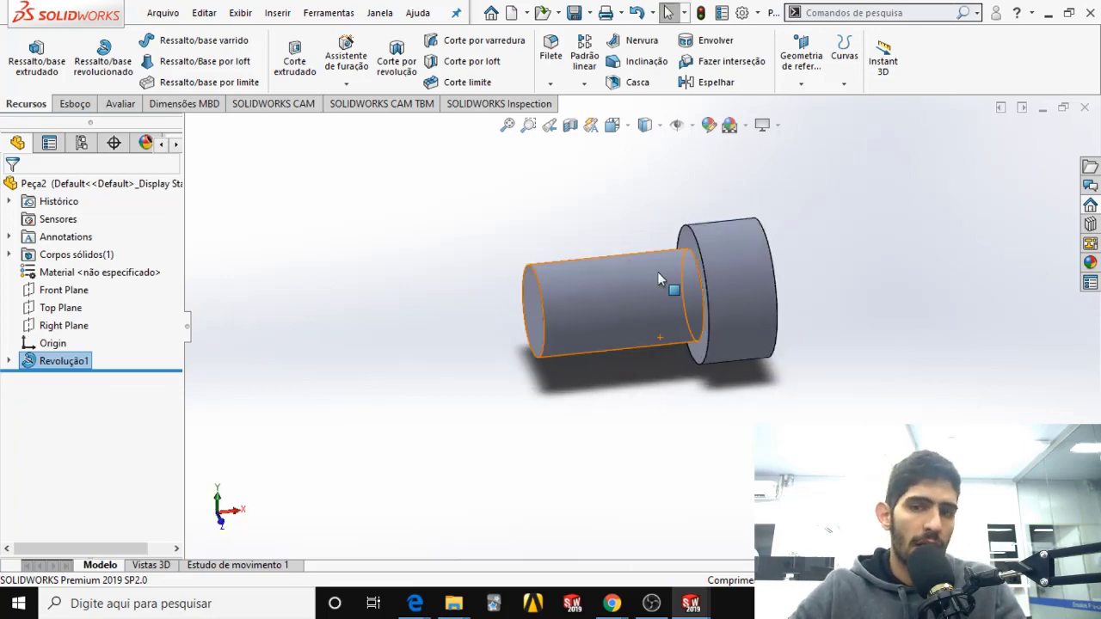
# Step: View the revolved shaft from the front, check the thin shaft of the finished clevis in Peça1 for comparison, and return to Peça2
pyautogui.click(613, 124)
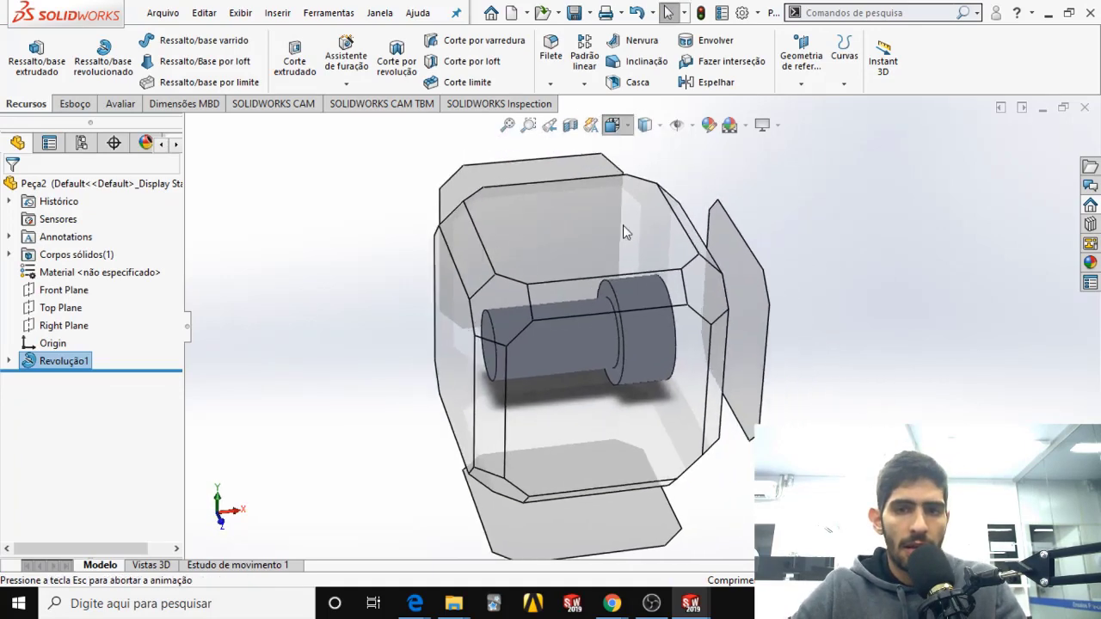
pyautogui.click(531, 389)
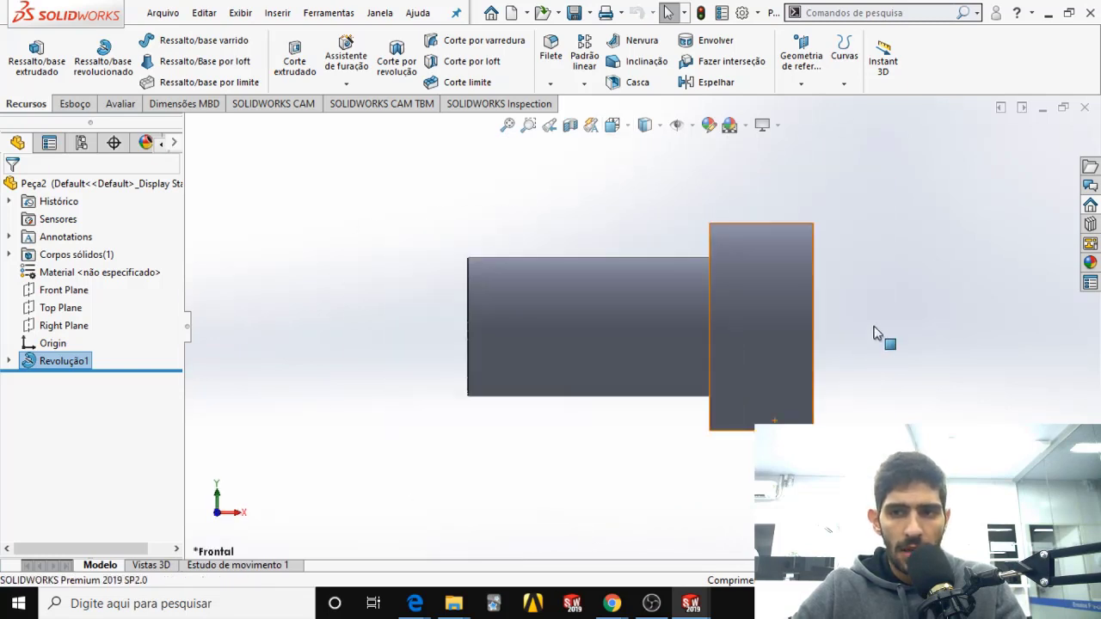
pyautogui.click(1041, 109)
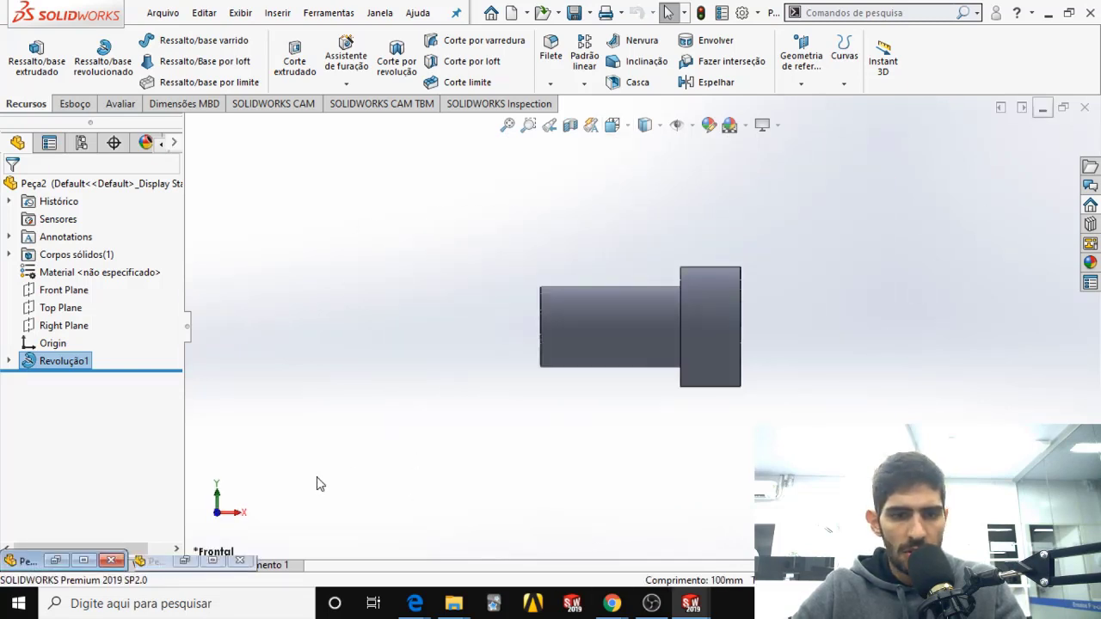
pyautogui.click(214, 561)
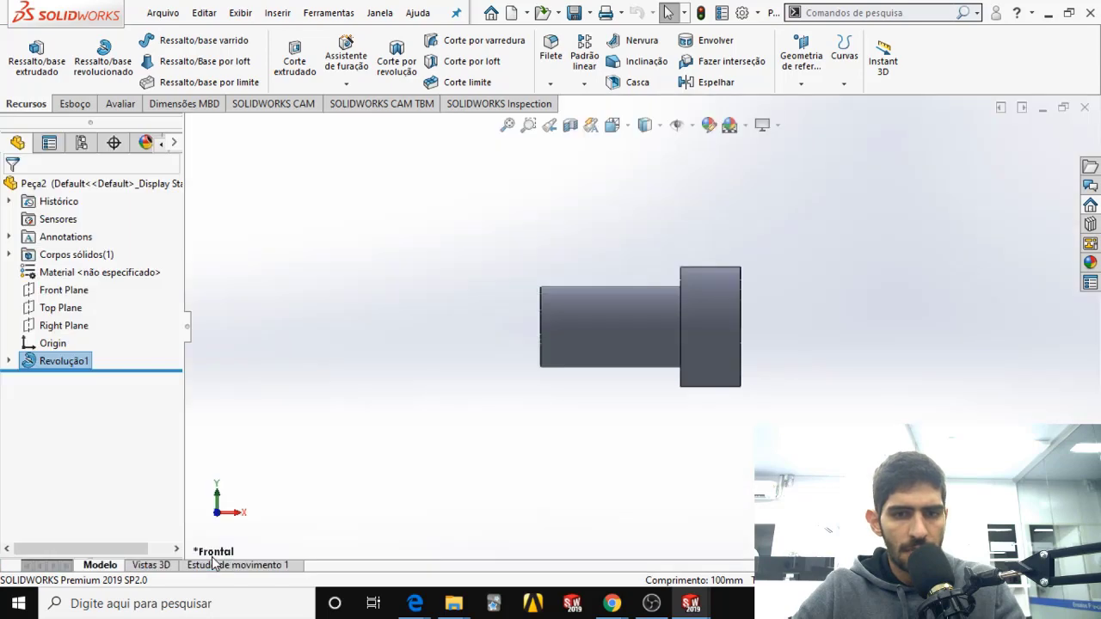
pyautogui.click(1041, 109)
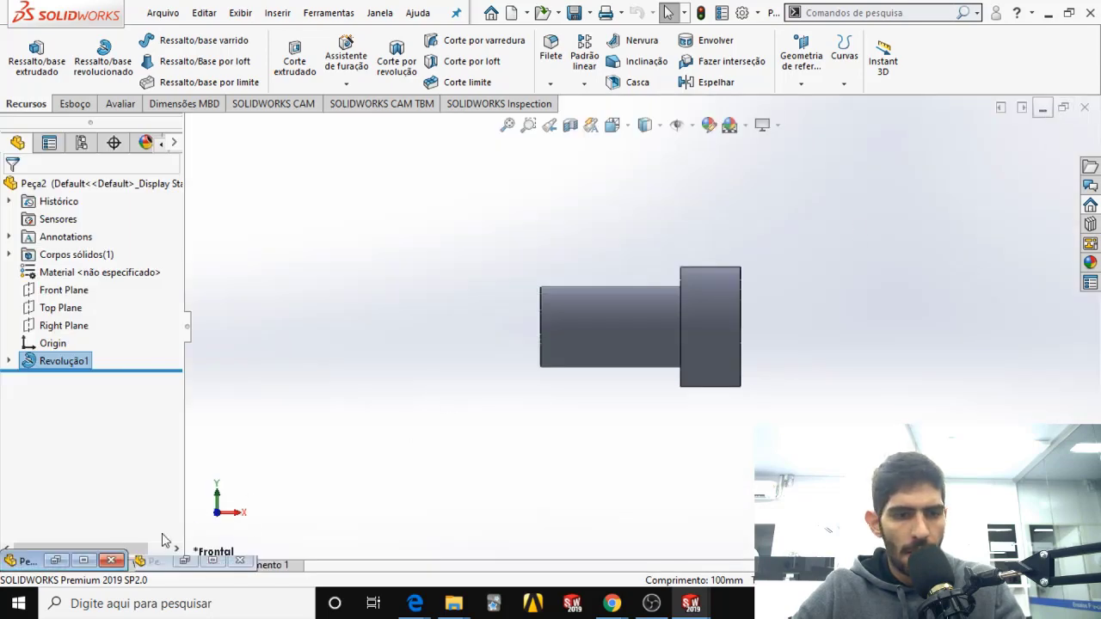
pyautogui.click(97, 565)
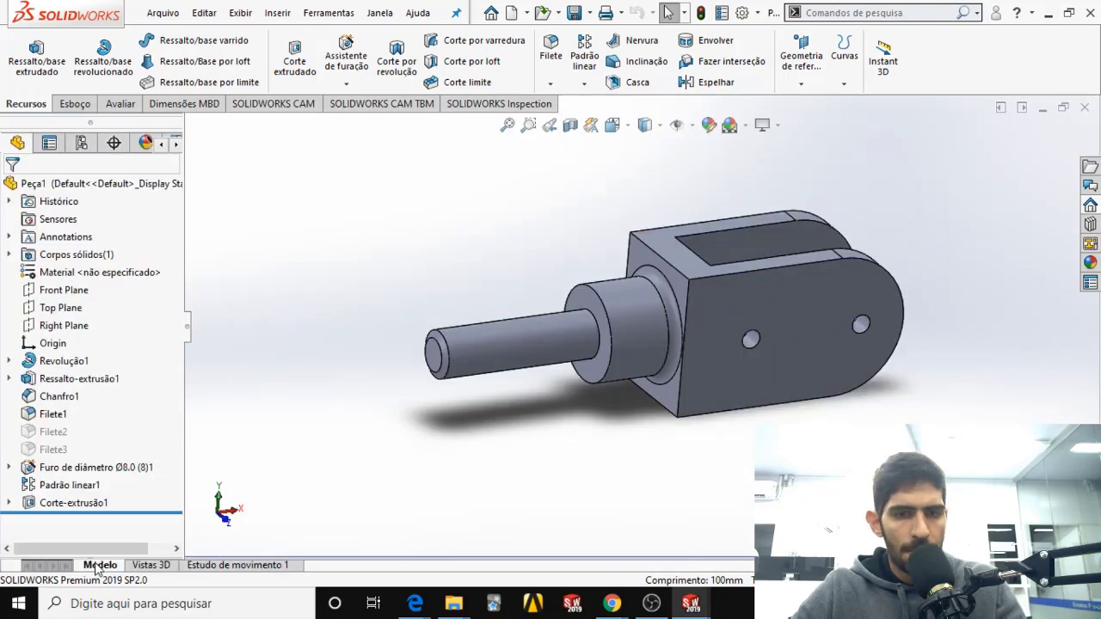
pyautogui.click(620, 348)
pyautogui.click(538, 343)
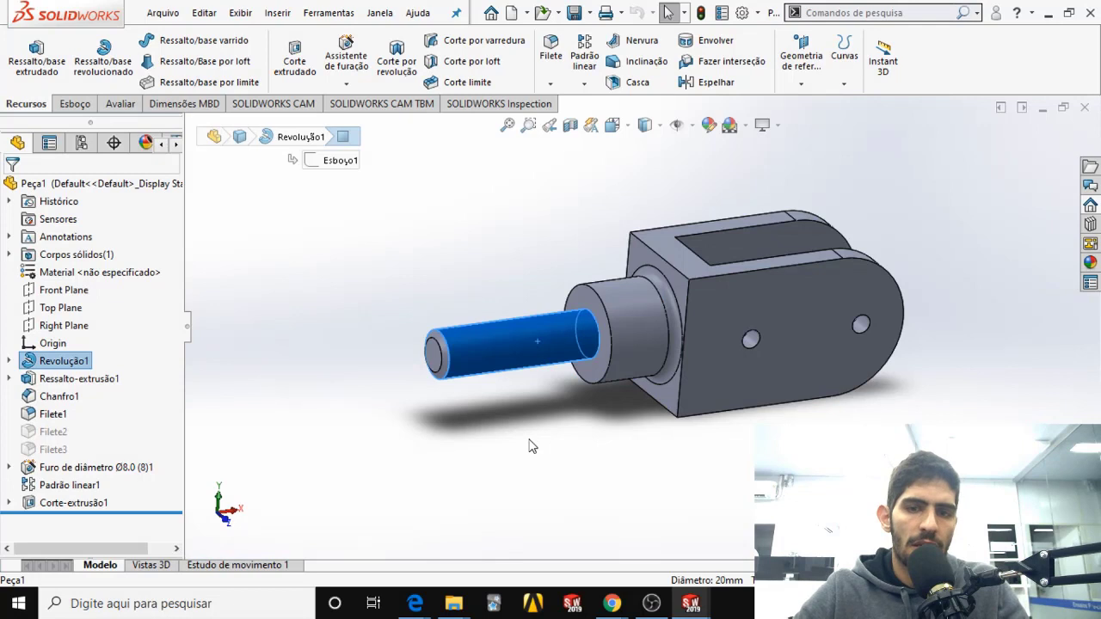
pyautogui.click(407, 233)
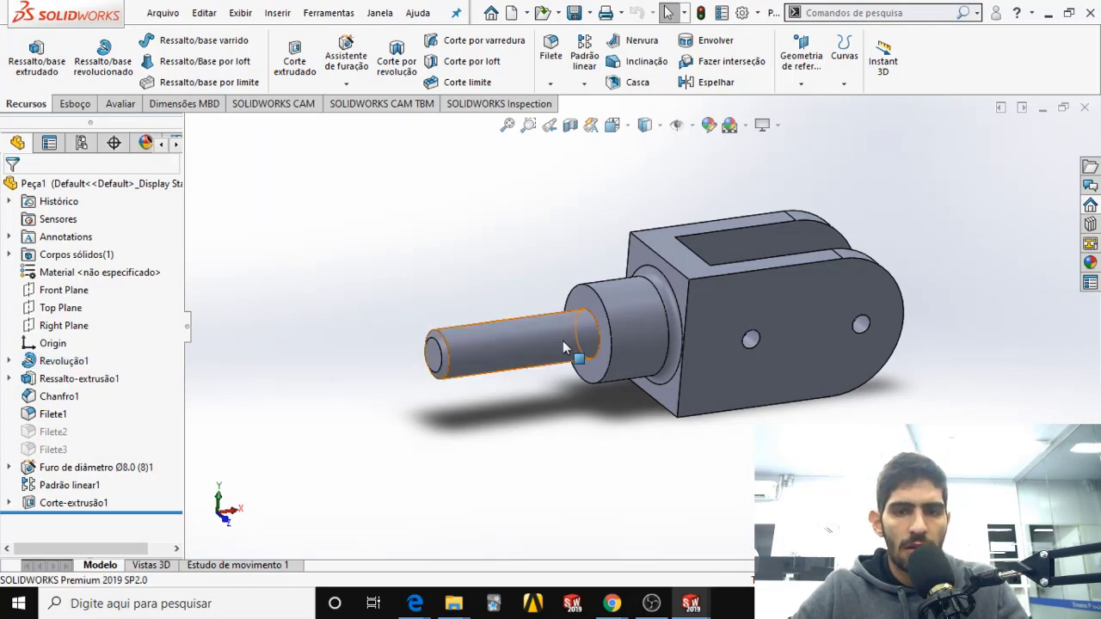
pyautogui.click(1043, 110)
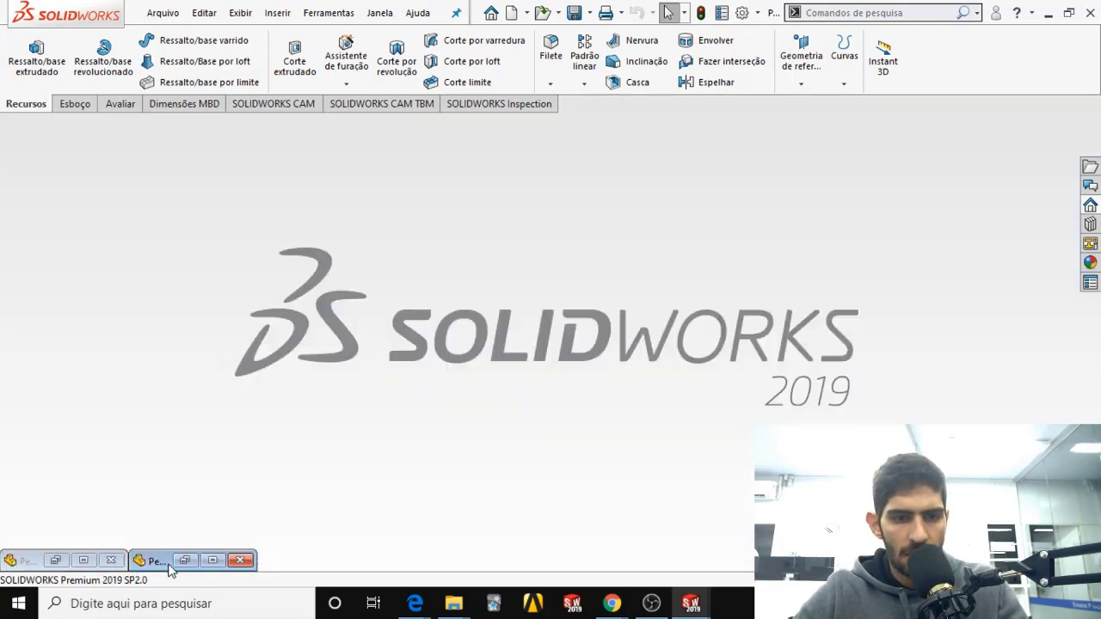
pyautogui.click(211, 564)
# Step: Edit the revolve's sketch, set the step height between the two shaft sections to 15 mm, and exit the sketch to rebuild the solid
pyautogui.moveTo(575, 349); pyautogui.dragTo(584, 378, button='middle')
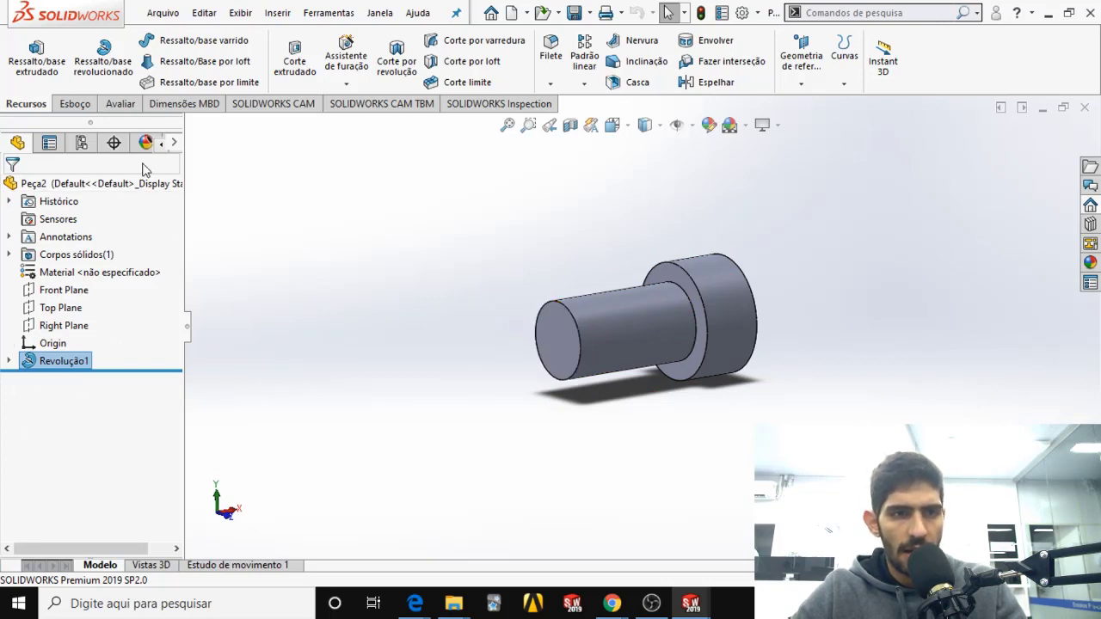
pyautogui.click(9, 364)
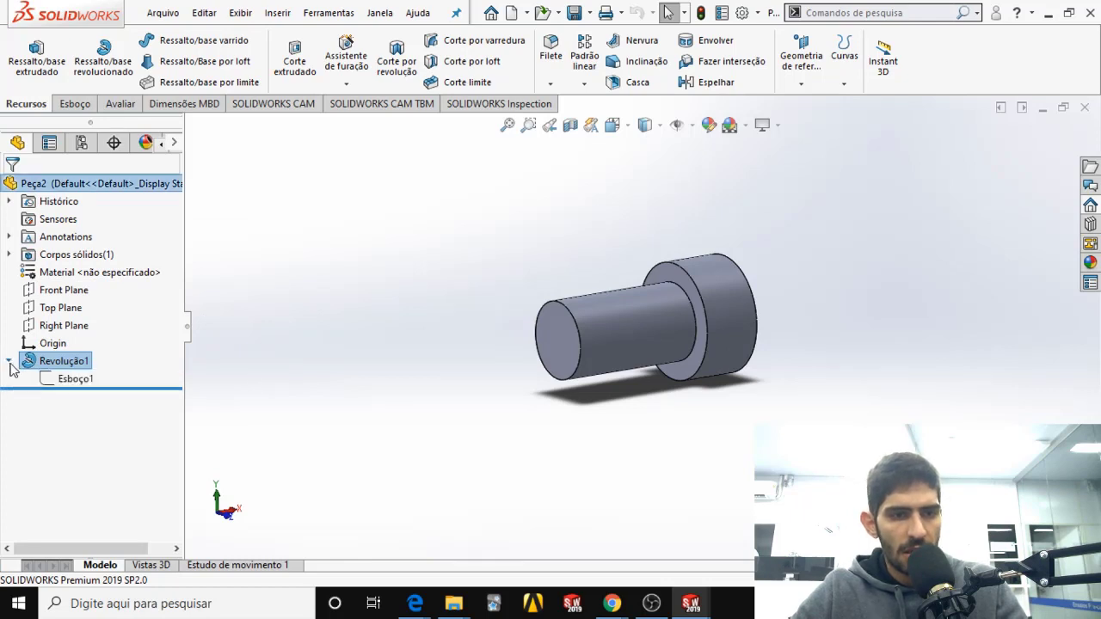
pyautogui.rightClick(72, 380)
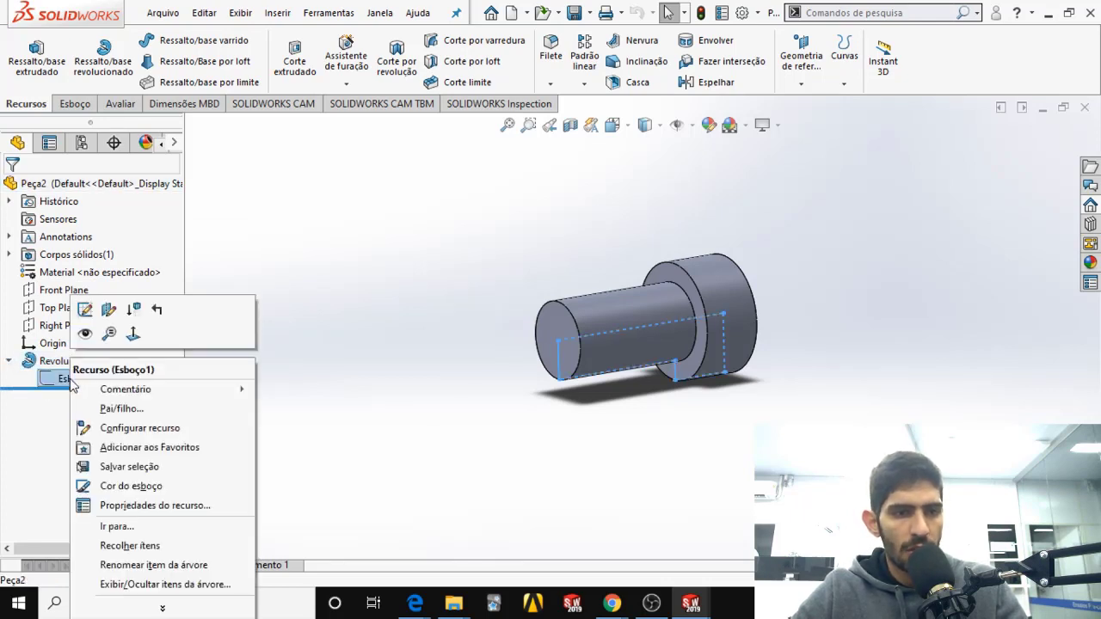
pyautogui.click(85, 310)
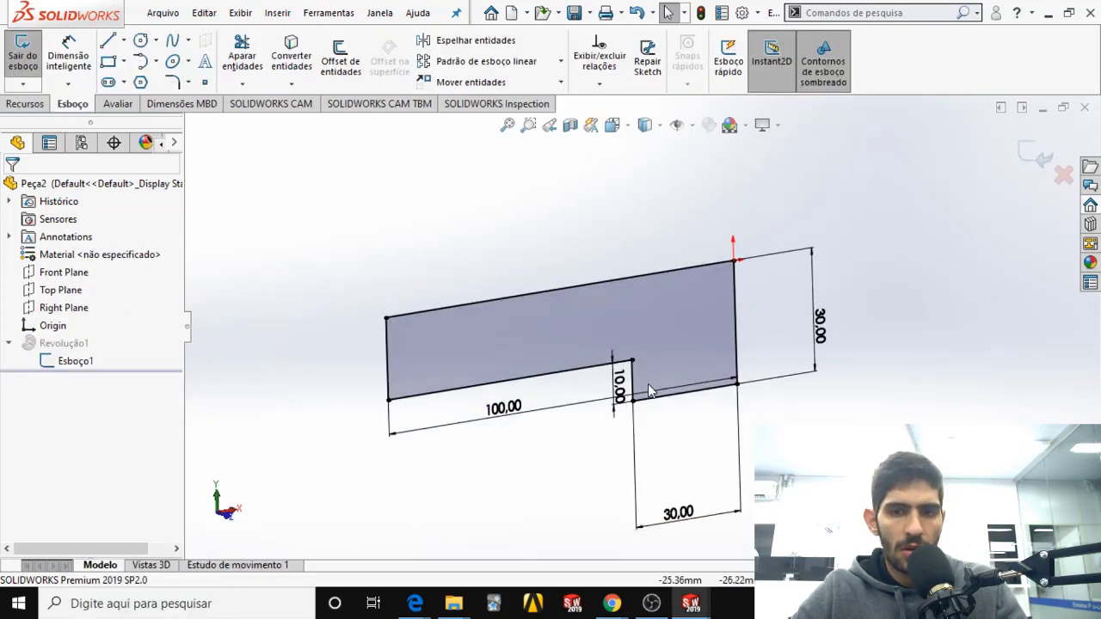
pyautogui.click(619, 386)
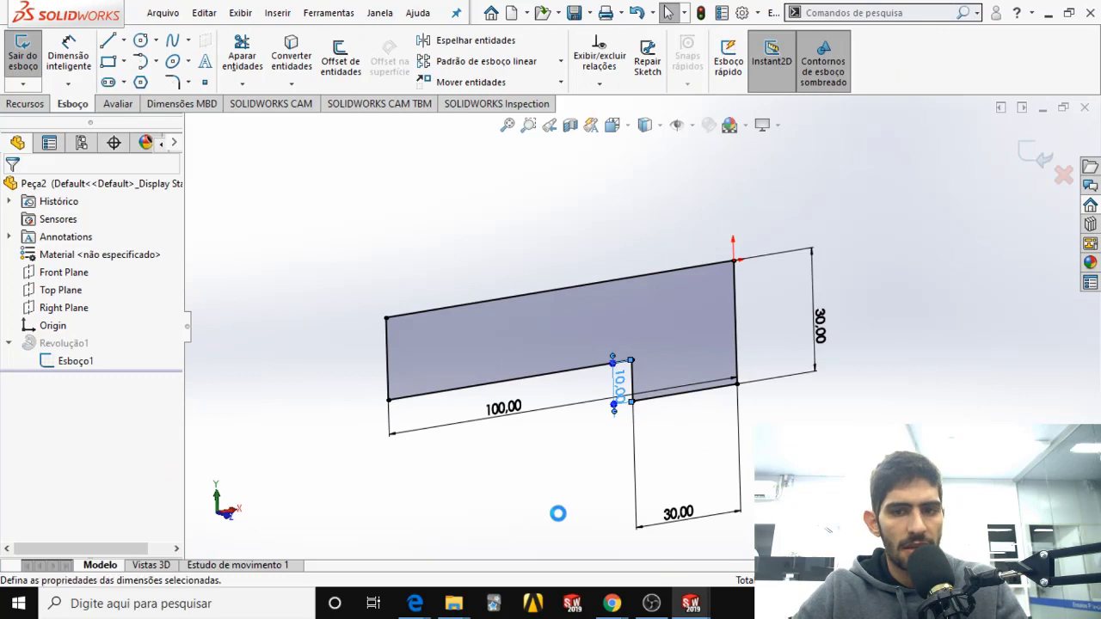
pyautogui.write('15')
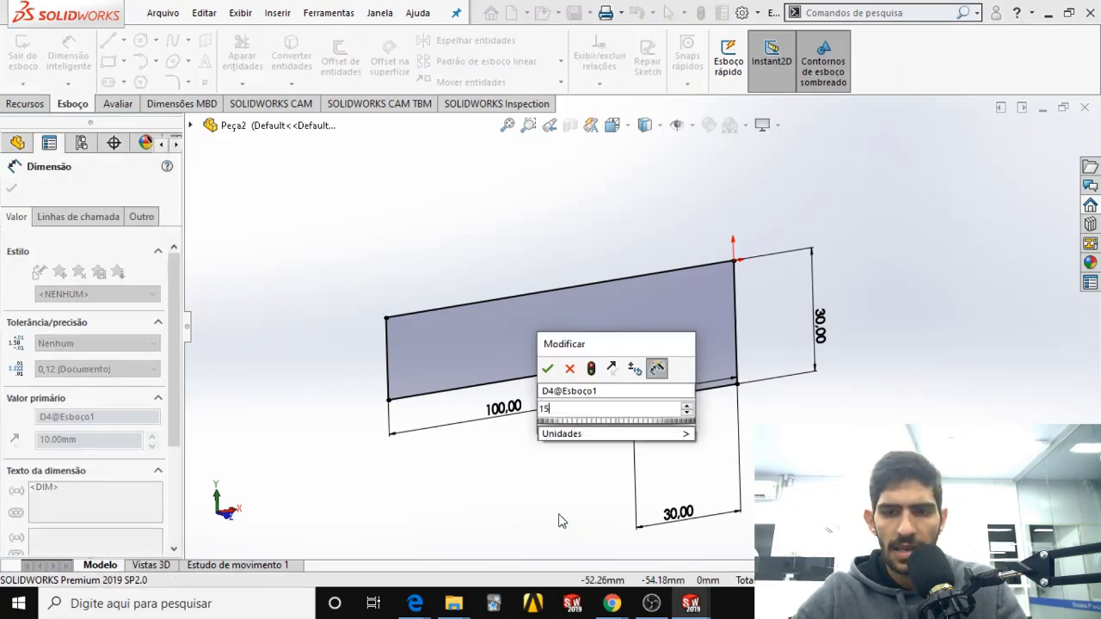
pyautogui.press('Return')
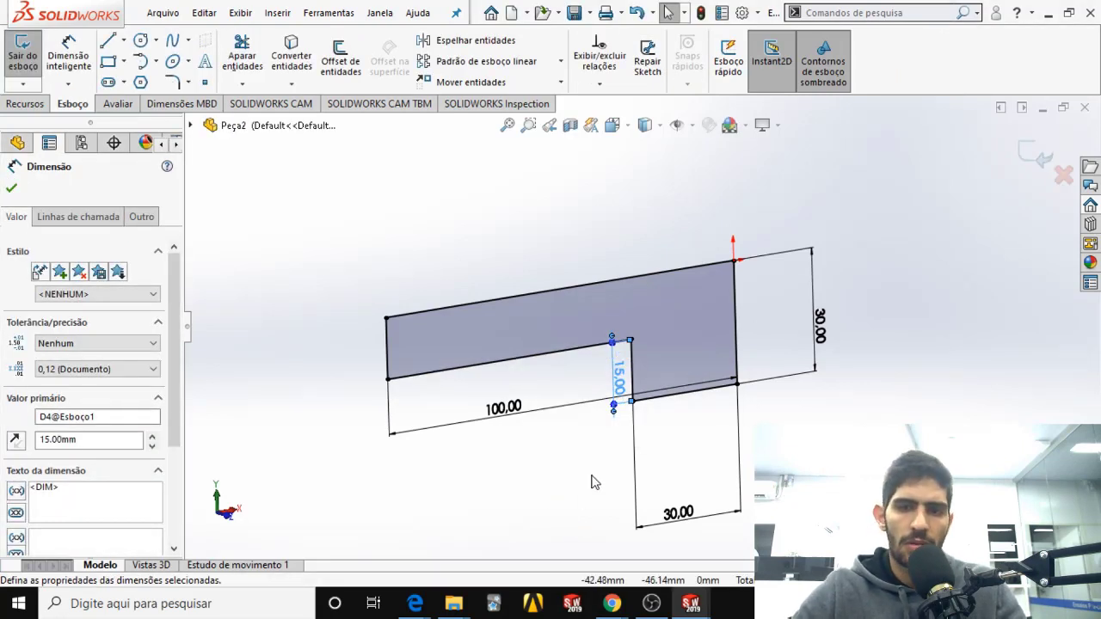
pyautogui.click(1036, 157)
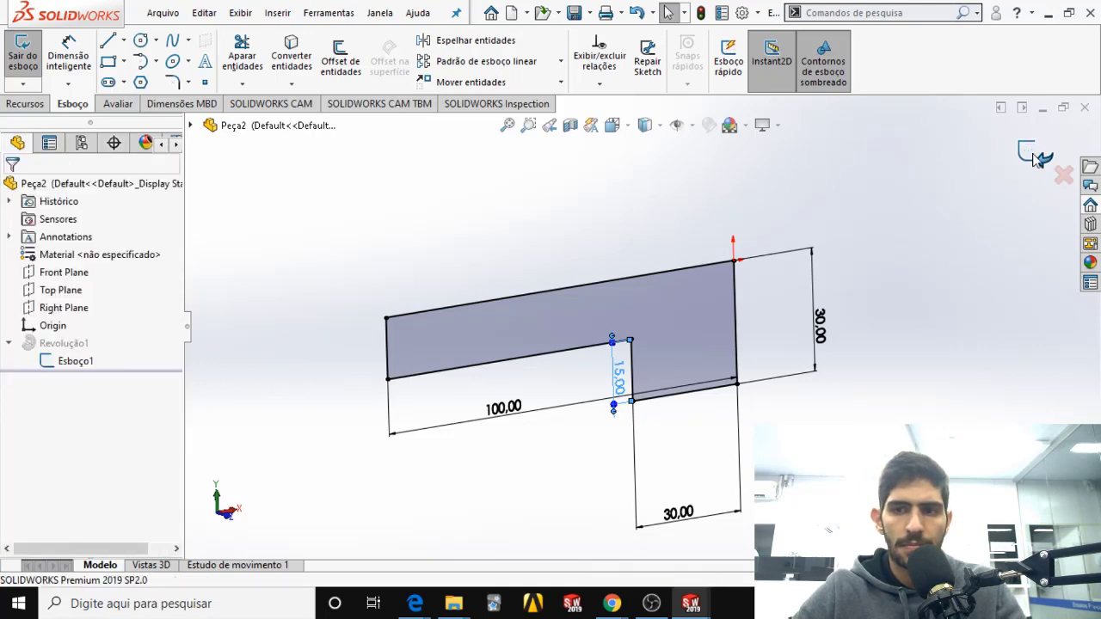
pyautogui.click(1037, 158)
pyautogui.scroll(3, 629, 296)
pyautogui.moveTo(628, 296); pyautogui.dragTo(602, 308, button='middle')
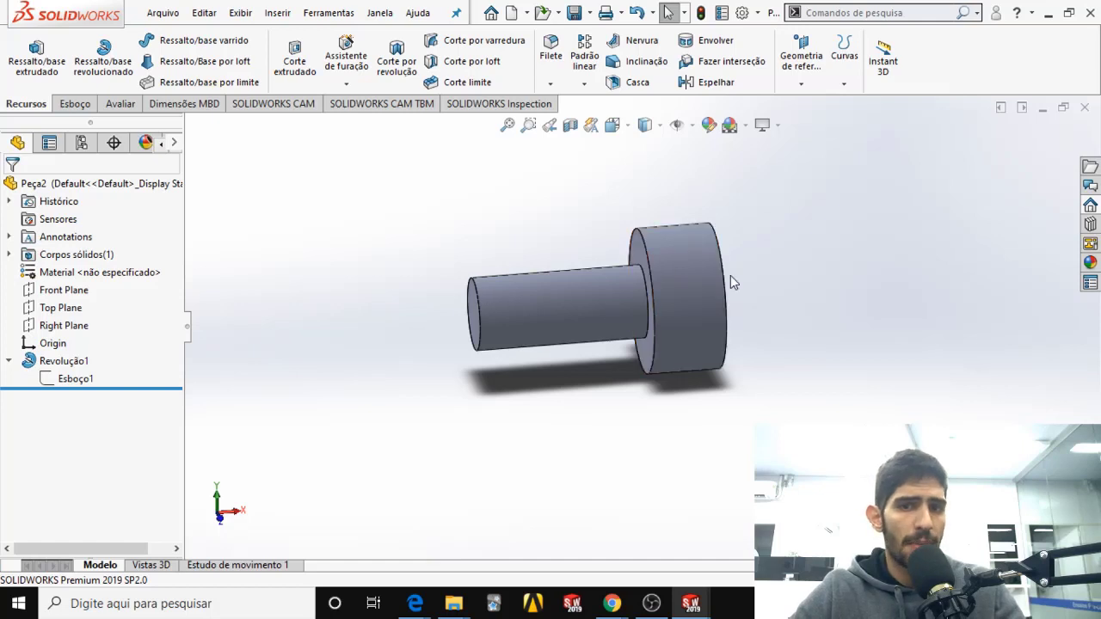
# Step: Examine the rebuilt shaft in front view, checking both cylindrical sections and the position of the Right Plane
pyautogui.click(718, 241)
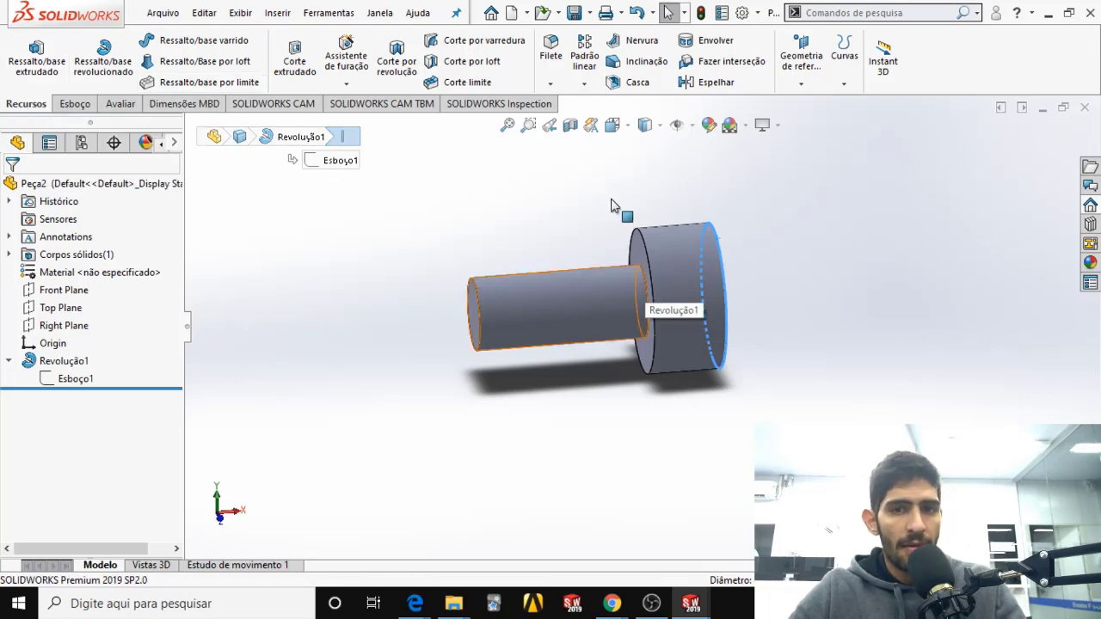
pyautogui.click(612, 125)
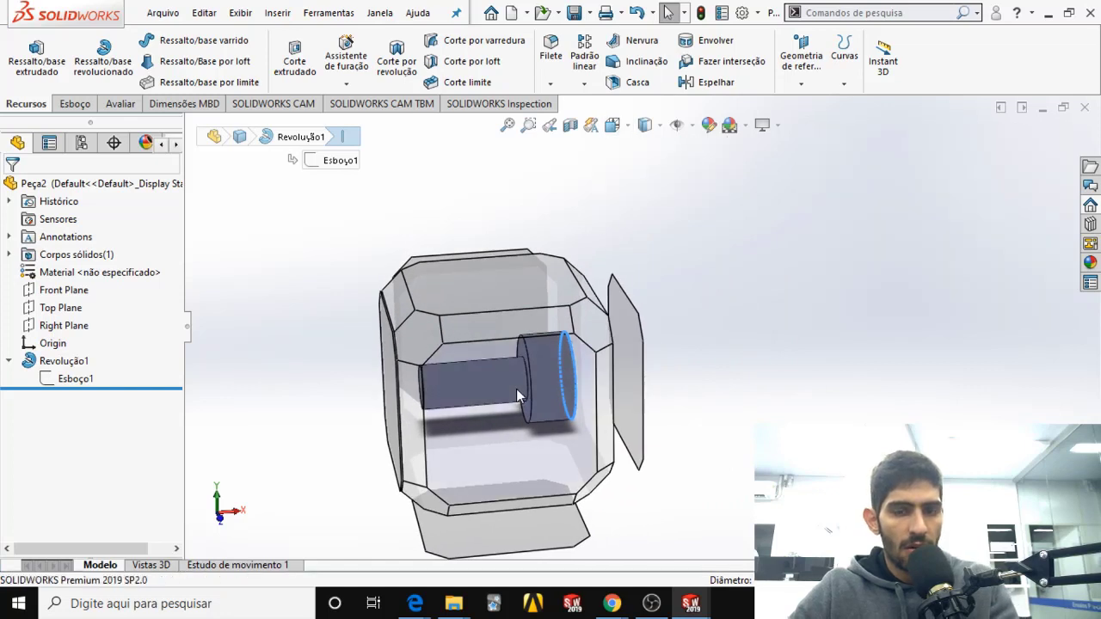
pyautogui.click(516, 389)
pyautogui.moveTo(442, 272); pyautogui.dragTo(462, 449)
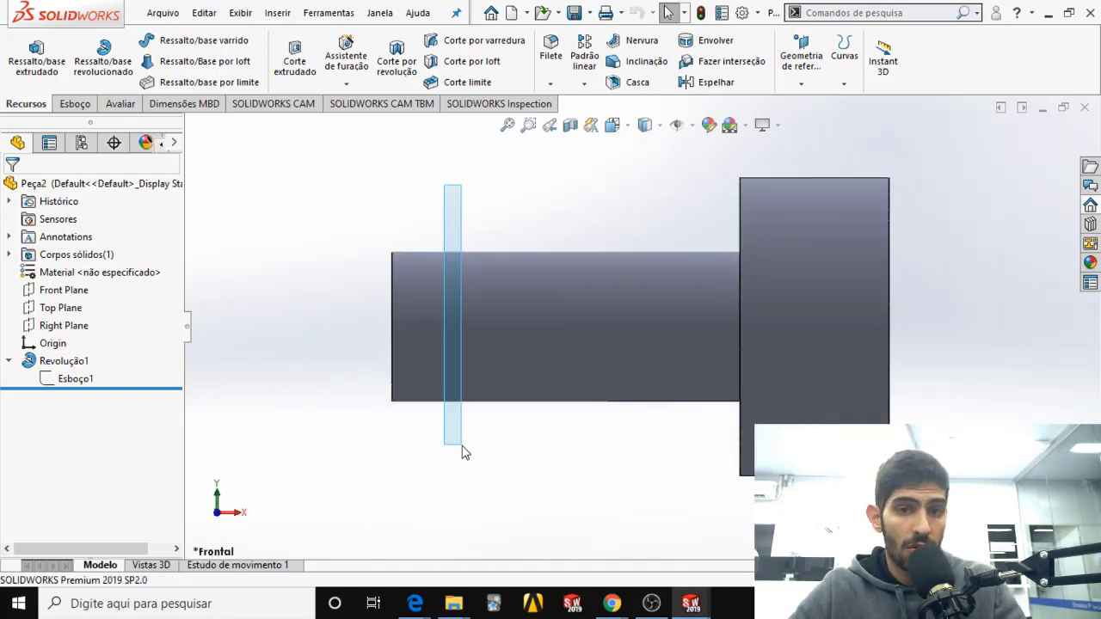
pyautogui.moveTo(462, 449); pyautogui.dragTo(464, 448)
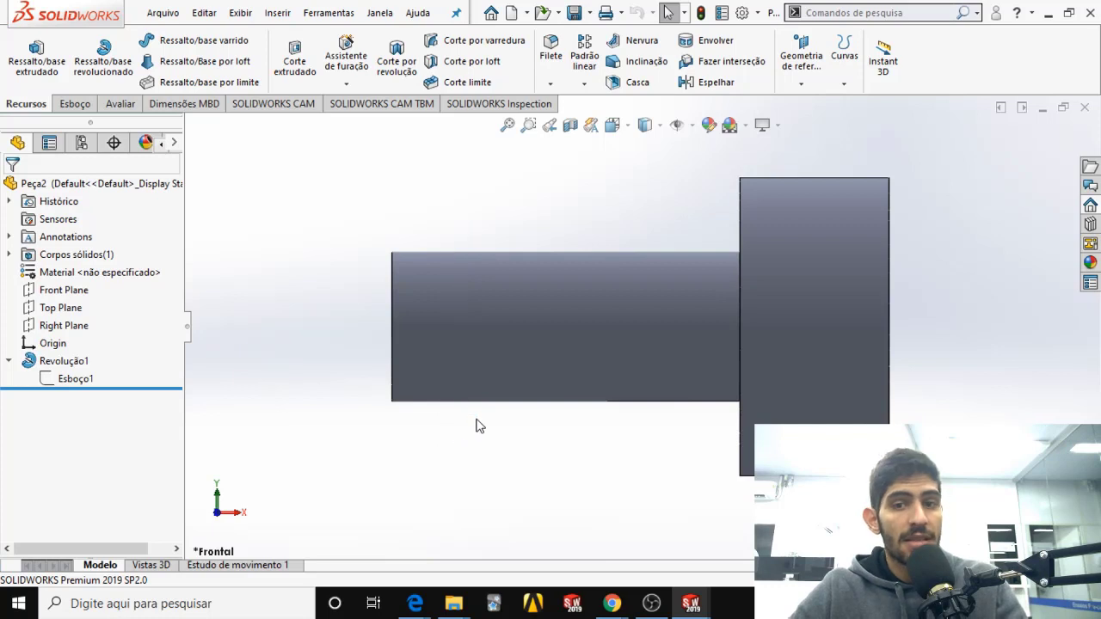
pyautogui.click(798, 225)
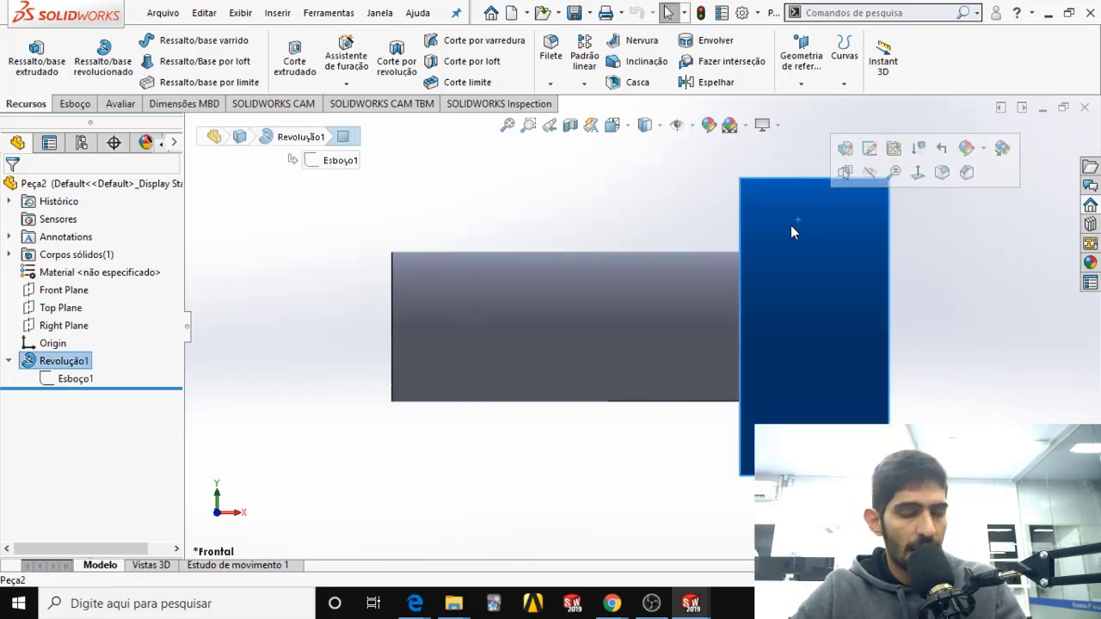
pyautogui.click(603, 279)
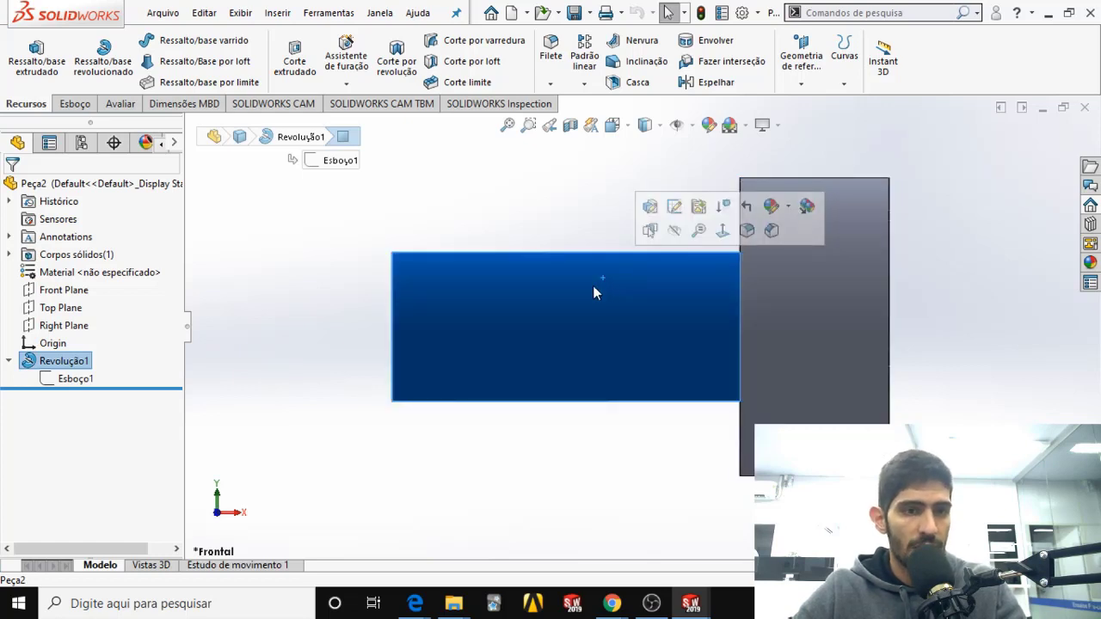
pyautogui.scroll(2, 639, 327)
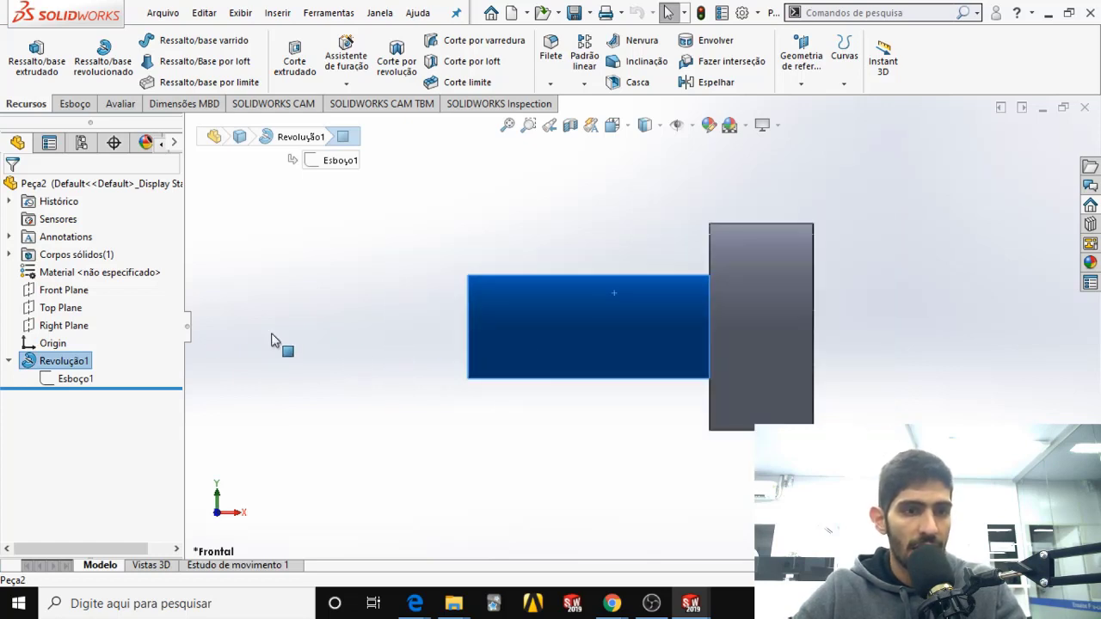
pyautogui.click(62, 328)
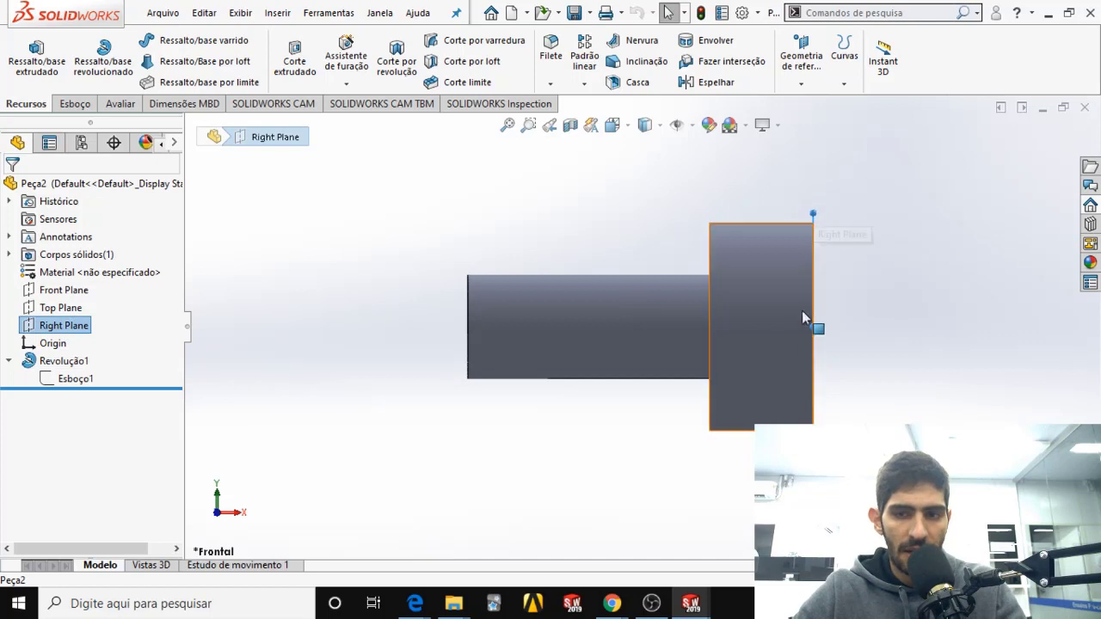
pyautogui.moveTo(510, 181); pyautogui.dragTo(508, 504)
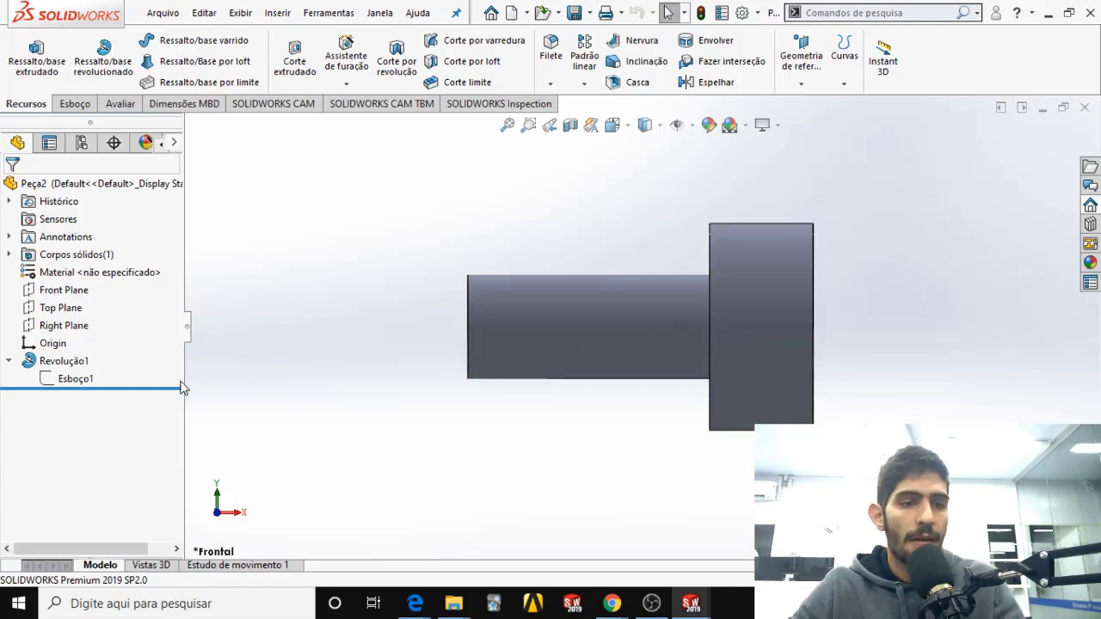
# Step: Reopen the revolve's sketch for editing and bring the thin section's free end into close view
pyautogui.rightClick(77, 380)
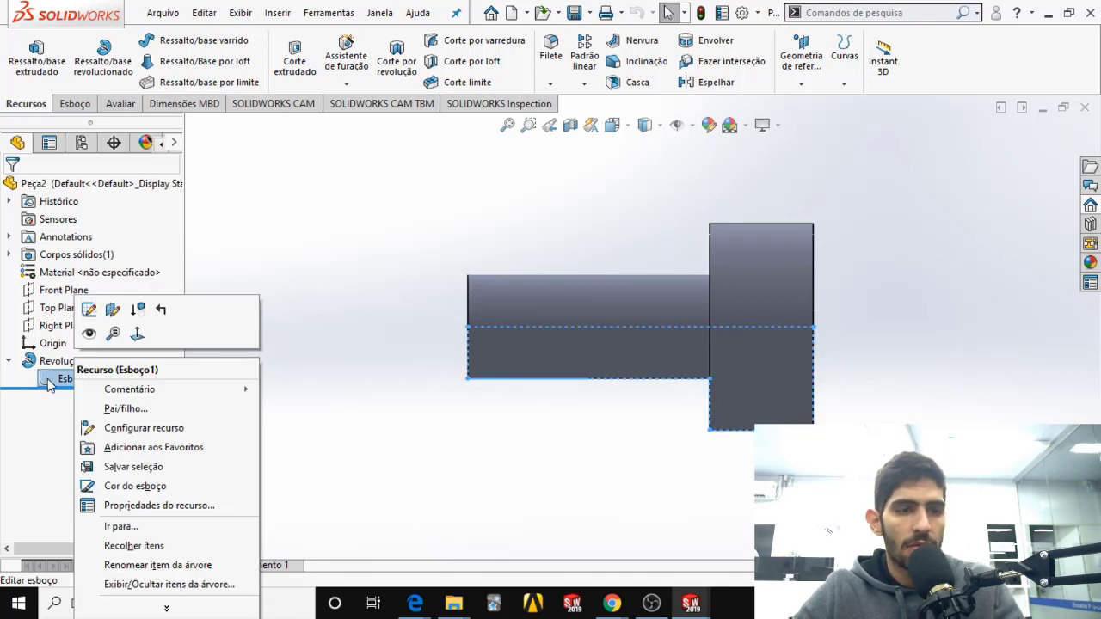
pyautogui.click(34, 420)
pyautogui.rightClick(52, 381)
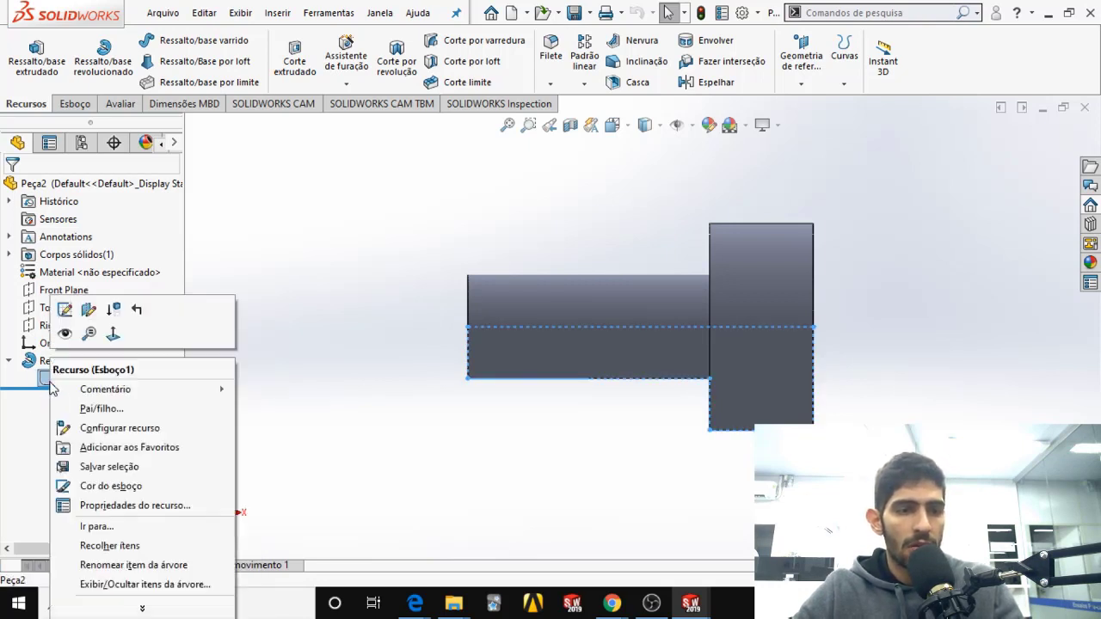
pyautogui.click(65, 310)
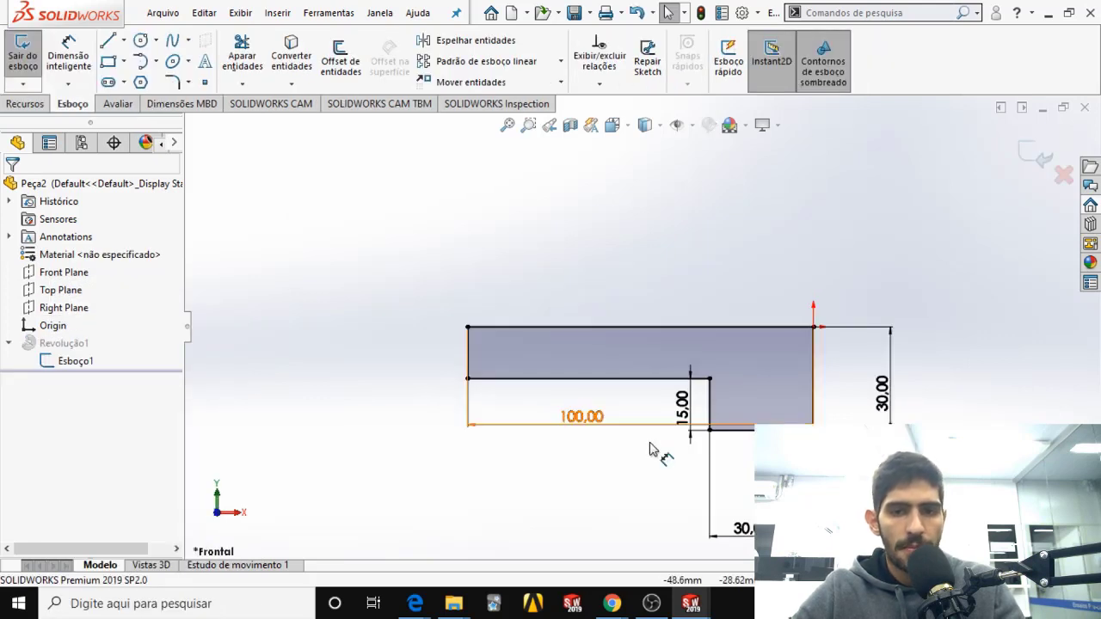
pyautogui.scroll(-4, 602, 413)
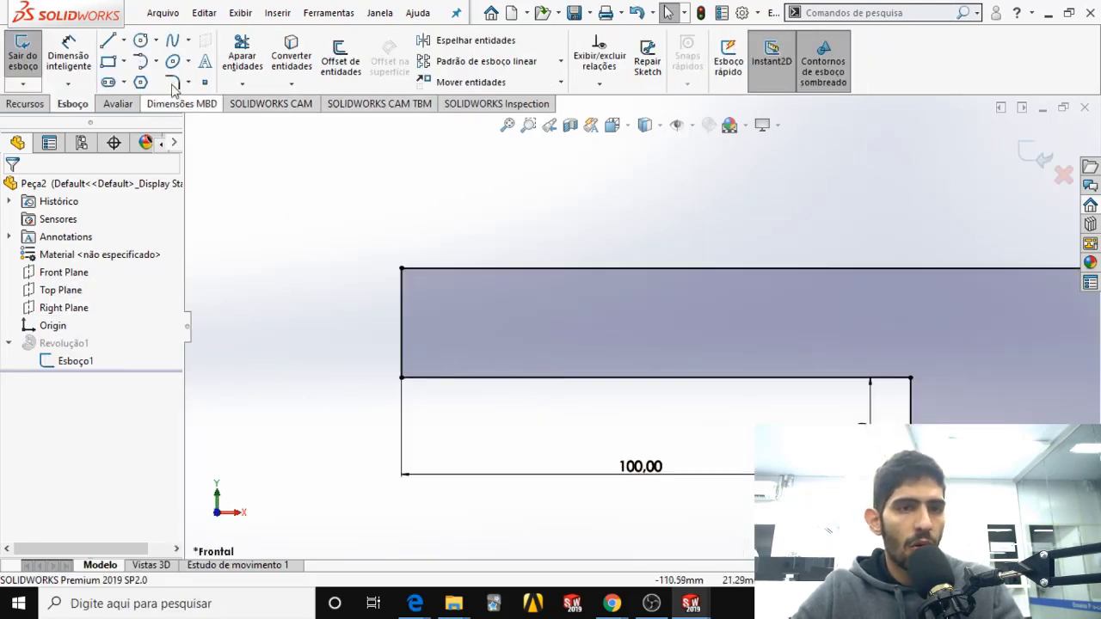
# Step: Sketch a center rectangle about 4.2 mm wide and 5.5 mm high, centred on the thin section's lower edge near its free end
pyautogui.click(125, 62)
pyautogui.click(150, 102)
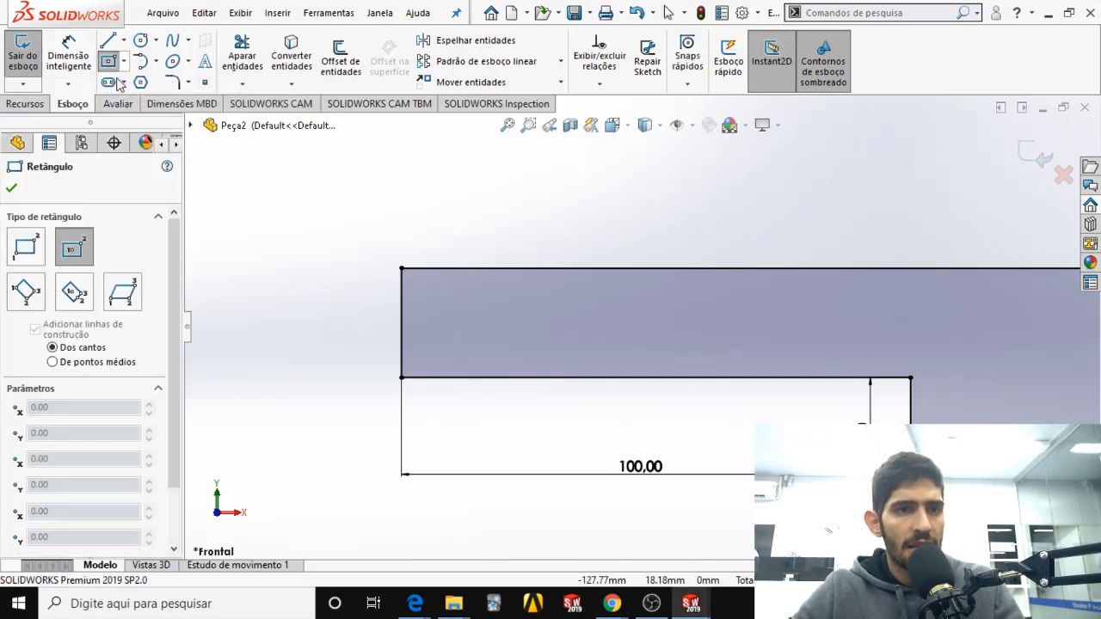
pyautogui.click(126, 64)
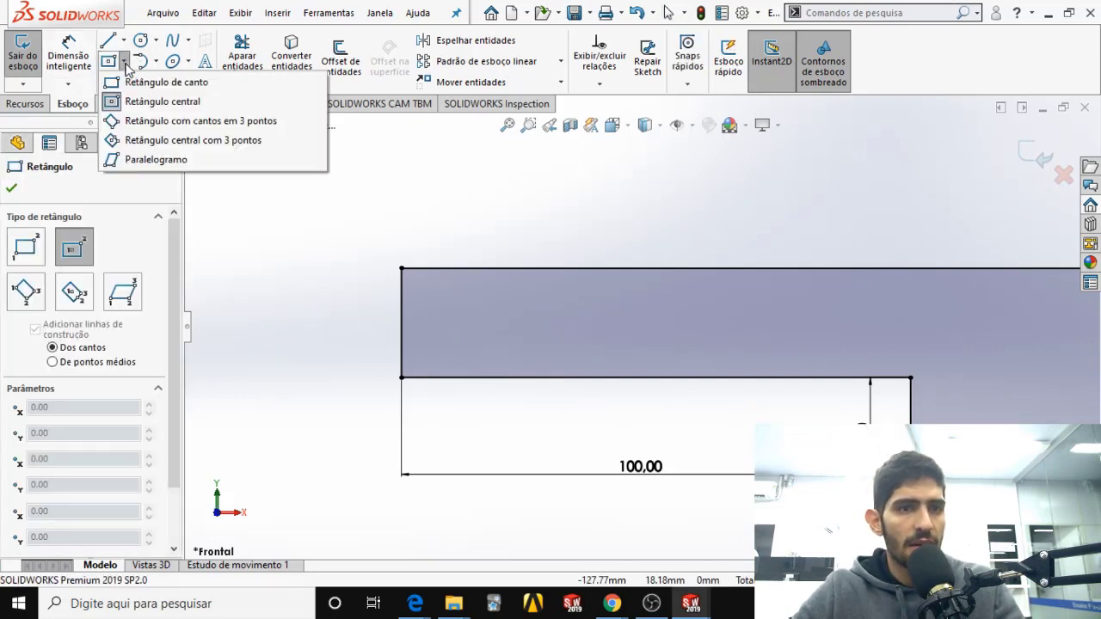
pyautogui.click(175, 106)
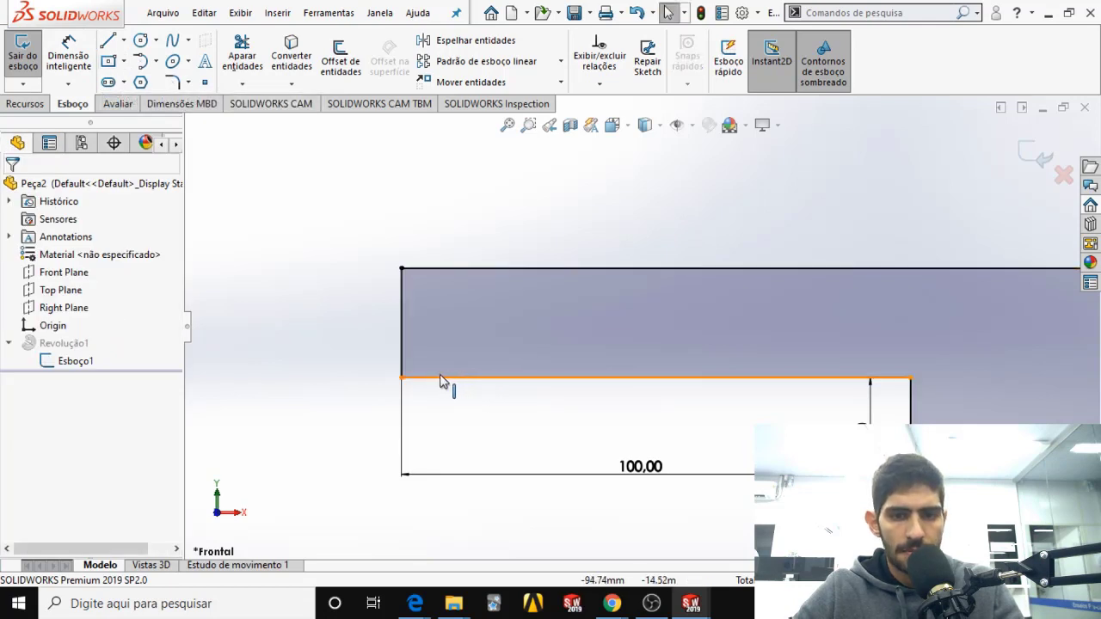
pyautogui.click(107, 61)
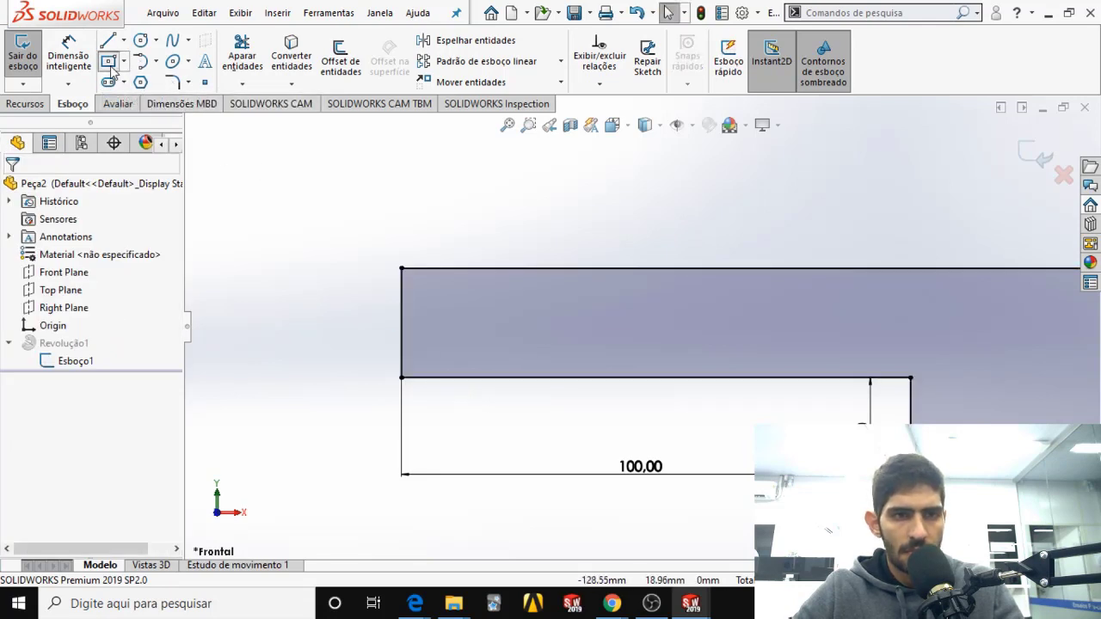
pyautogui.click(441, 378)
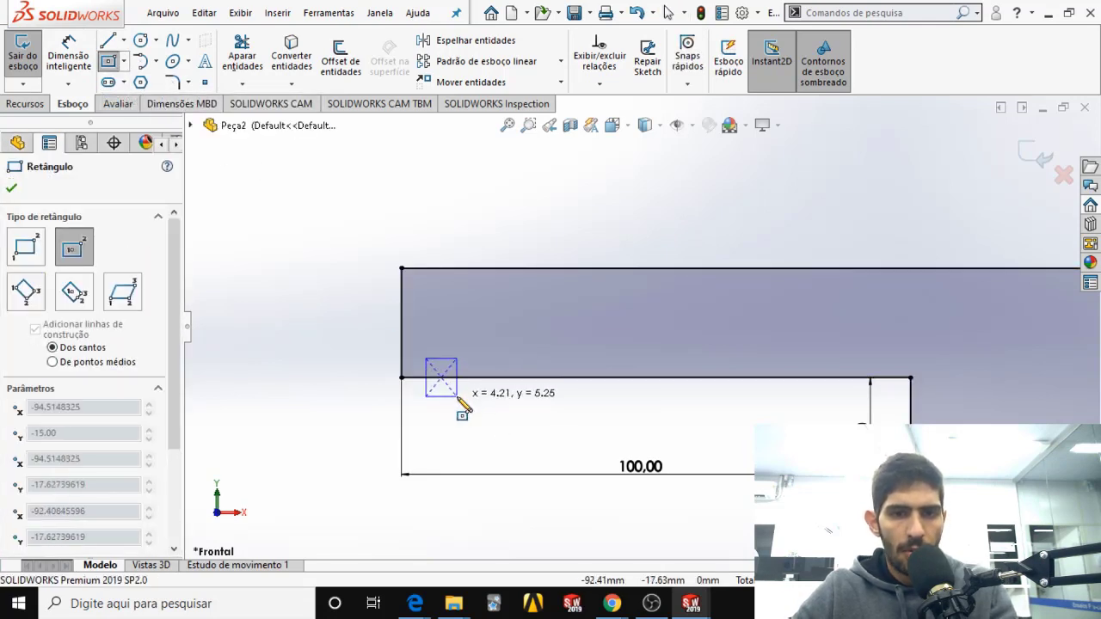
pyautogui.click(457, 397)
pyautogui.press('Escape')
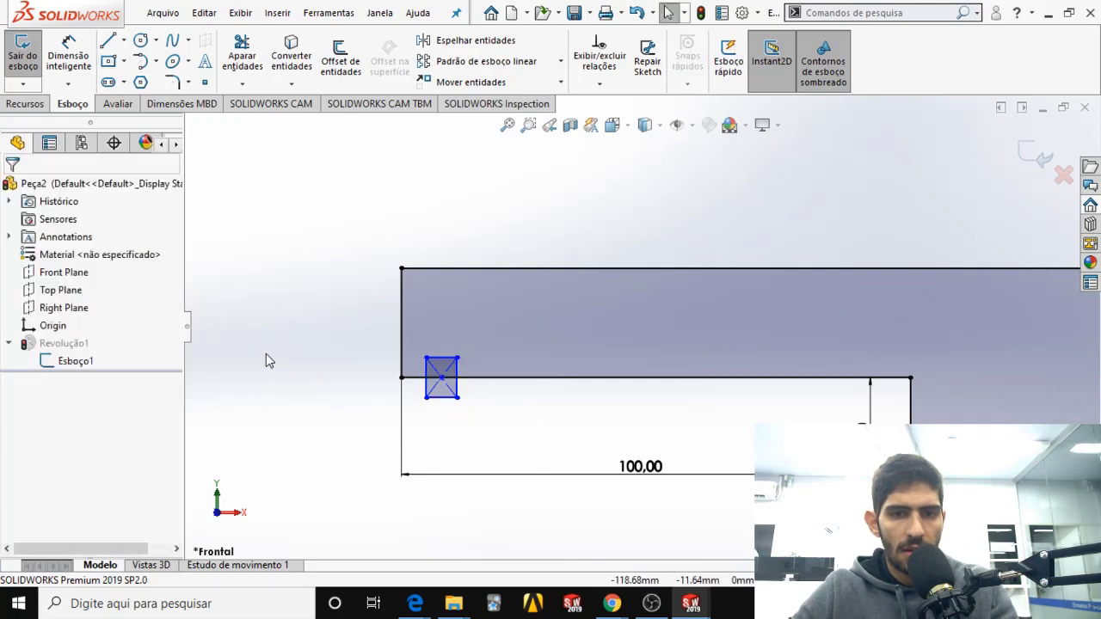
# Step: Dimension the rectangle's centre 5 mm from the lower corner of the shaft's free end
pyautogui.click(68, 56)
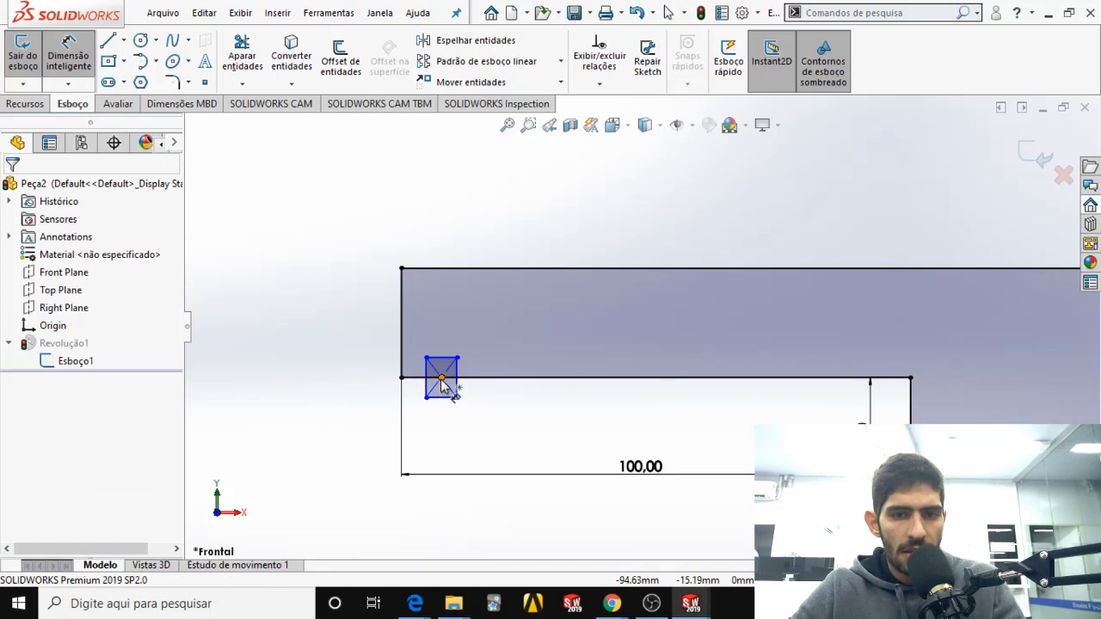
pyautogui.click(403, 379)
pyautogui.click(426, 435)
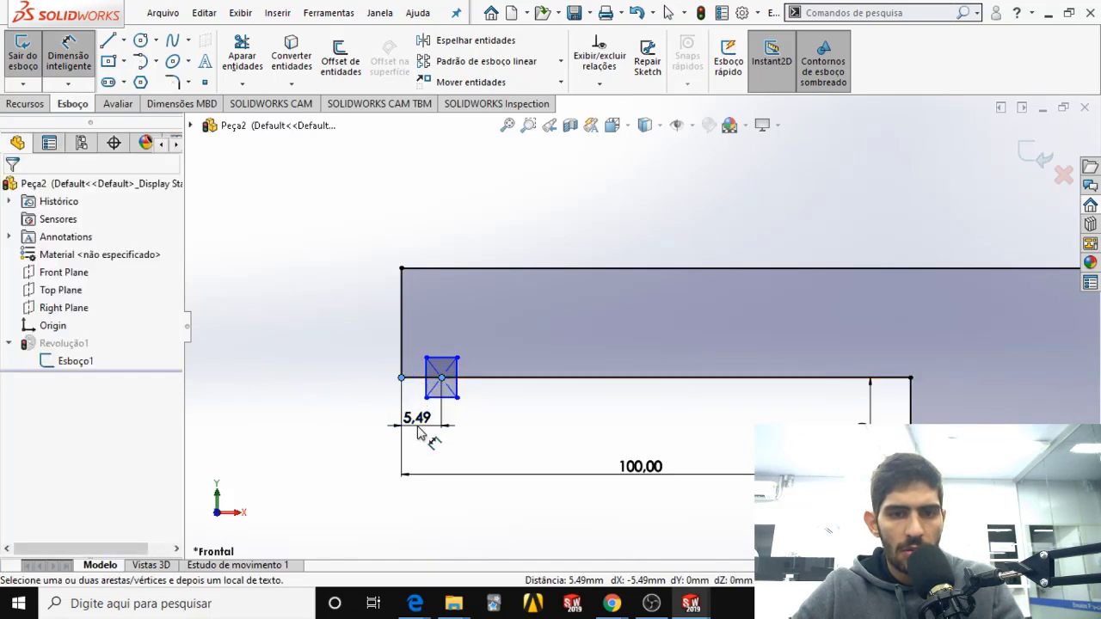
pyautogui.write('5')
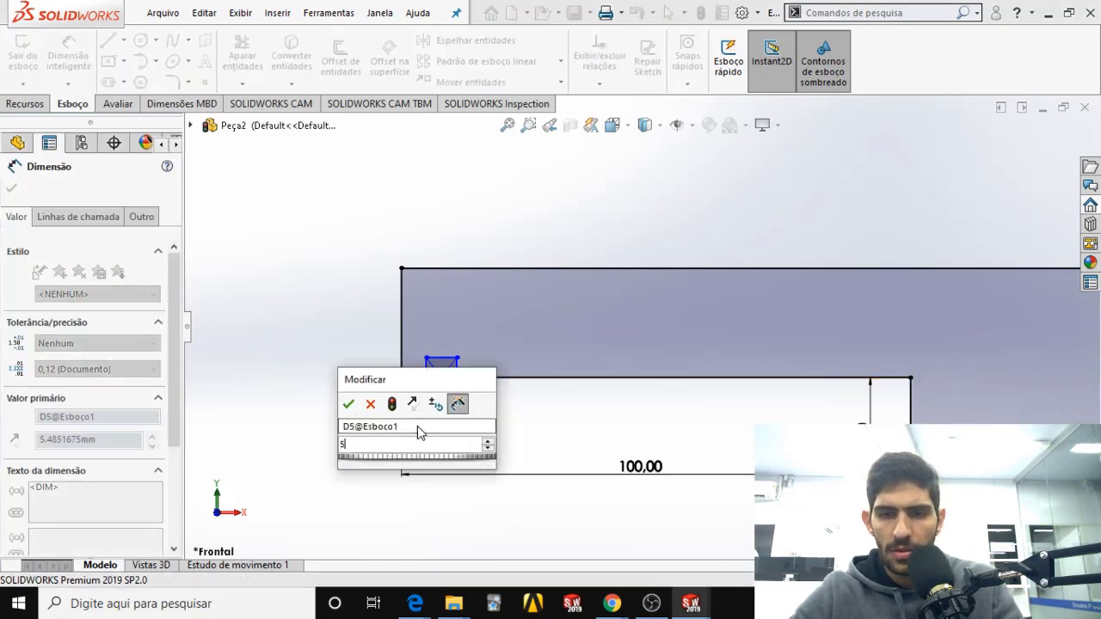
pyautogui.press('Return')
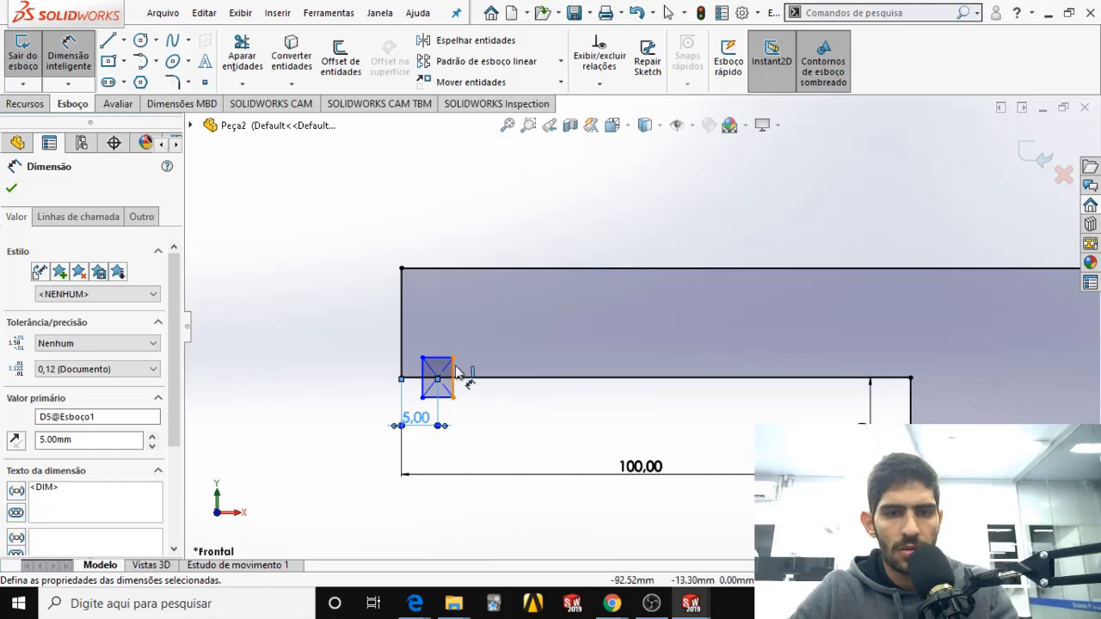
pyautogui.scroll(-3, 461, 374)
pyautogui.press('`')
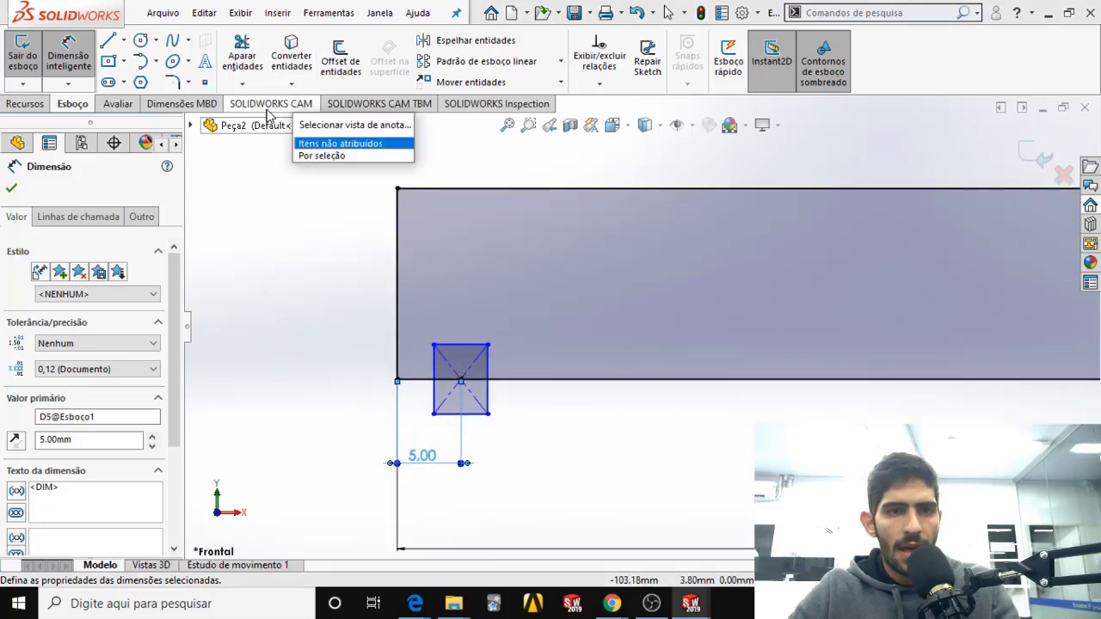
pyautogui.press('Escape')
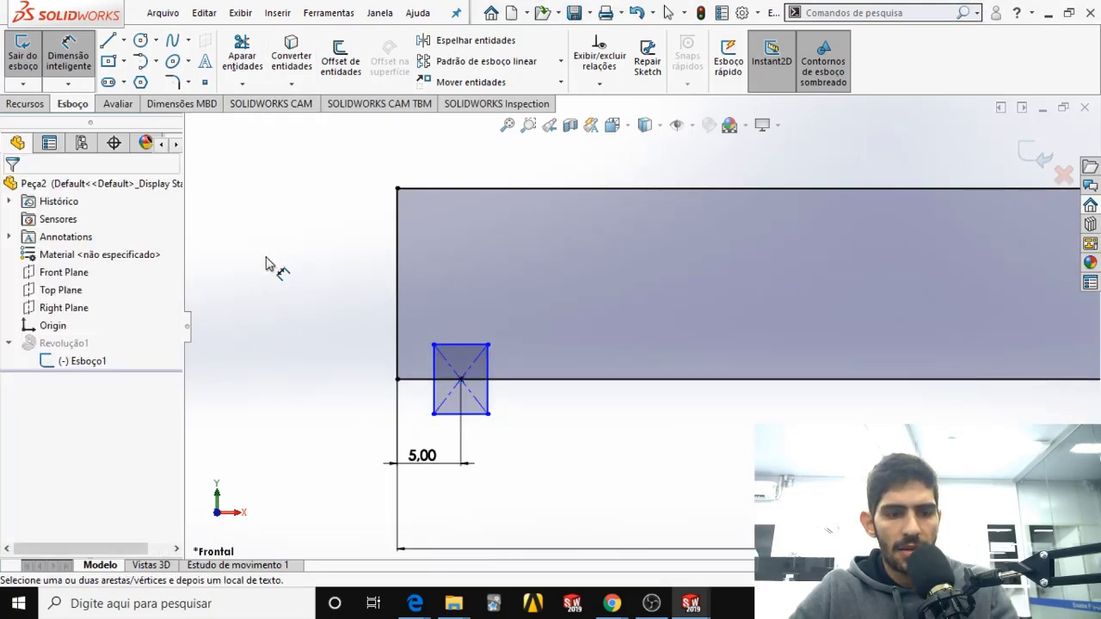
pyautogui.press('Escape')
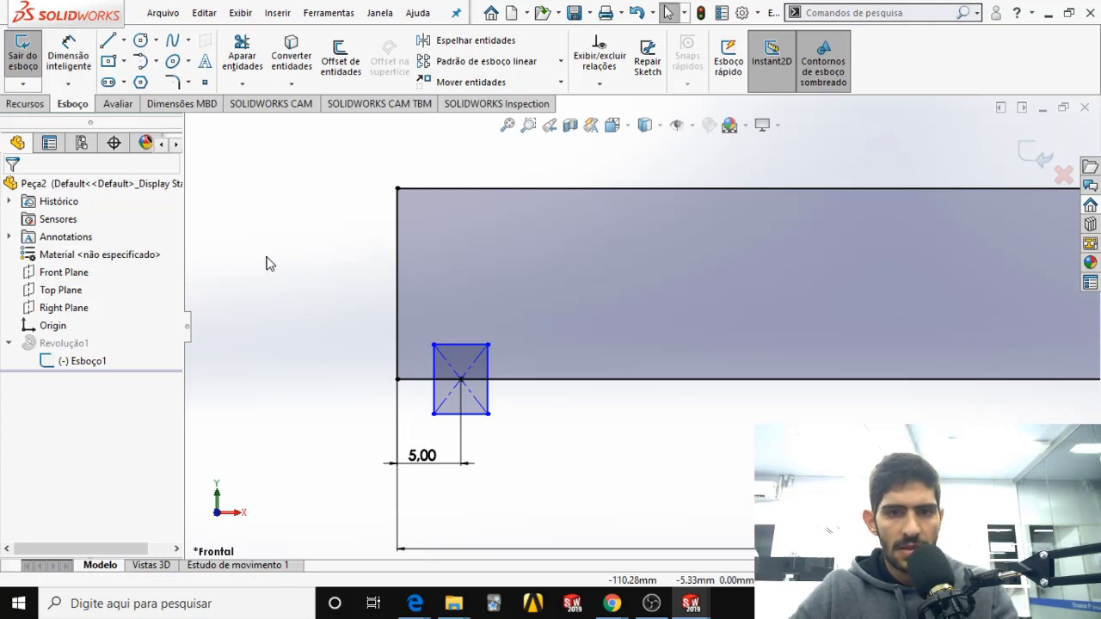
# Step: Trim the rectangle's lower half, its diagonals and the edge segment inside it to leave an open notch in the profile
pyautogui.click(246, 59)
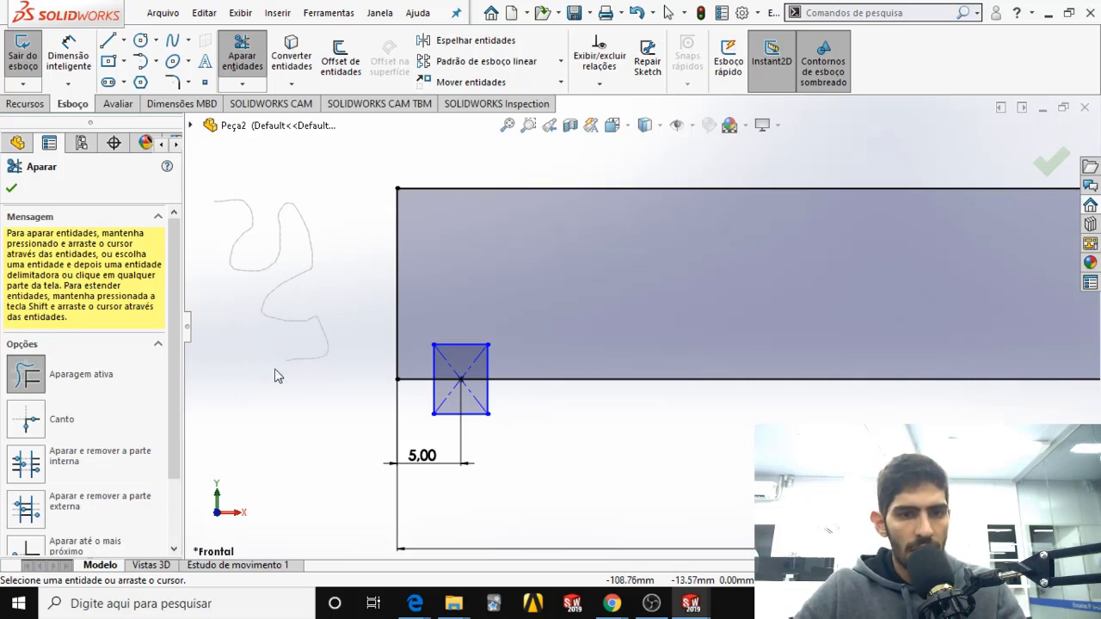
pyautogui.moveTo(290, 376); pyautogui.dragTo(301, 376)
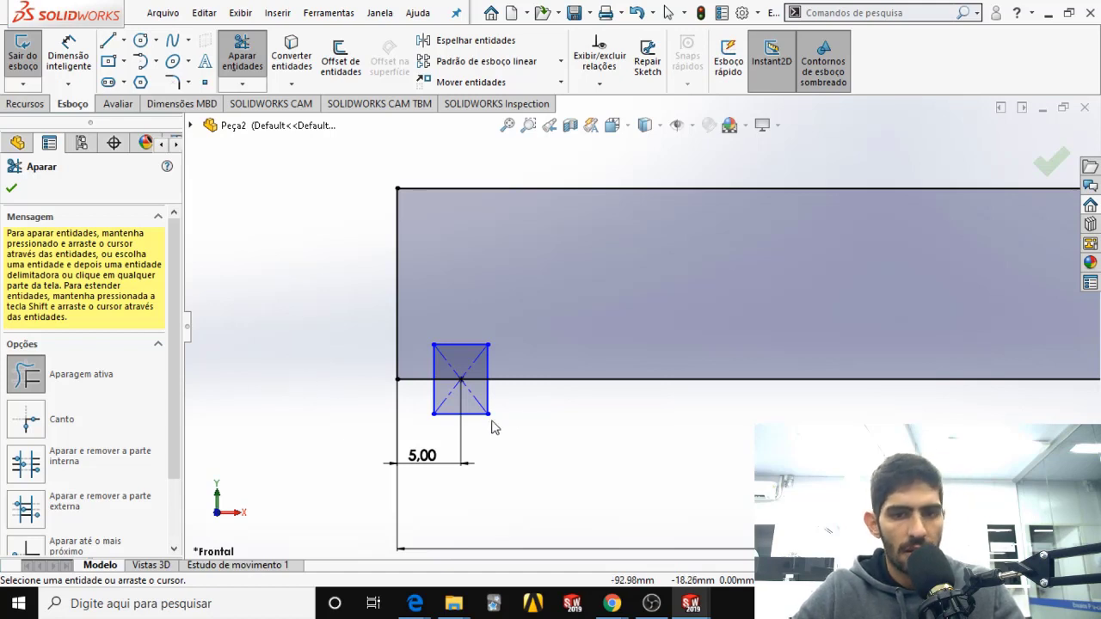
pyautogui.moveTo(513, 410)
pyautogui.mouseDown()
pyautogui.moveTo(454, 410)
pyautogui.moveTo(455, 374)
pyautogui.moveTo(480, 404)
pyautogui.mouseUp()
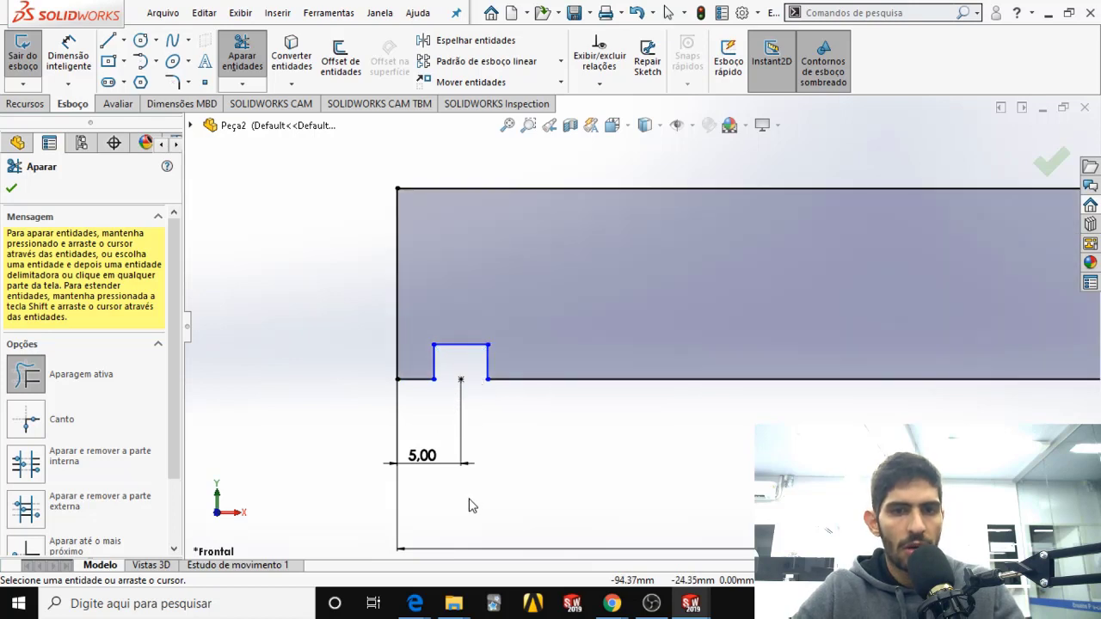
# Step: Dimension the notch 2 mm deep and 2 mm wide, and exit the sketch to rebuild the revolved solid
pyautogui.click(68, 55)
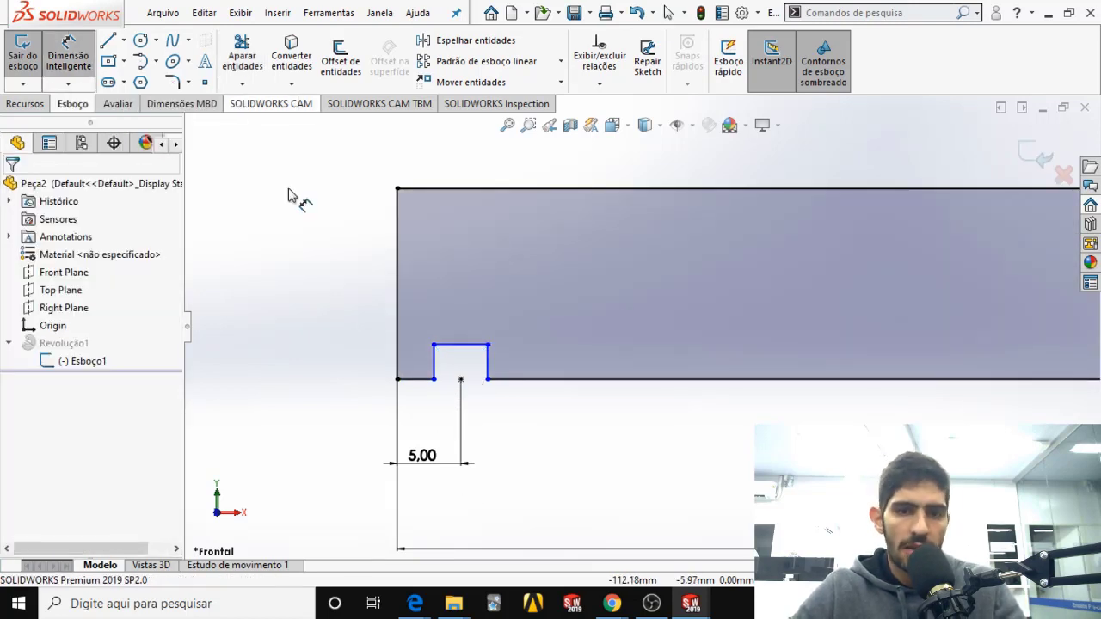
pyautogui.click(435, 365)
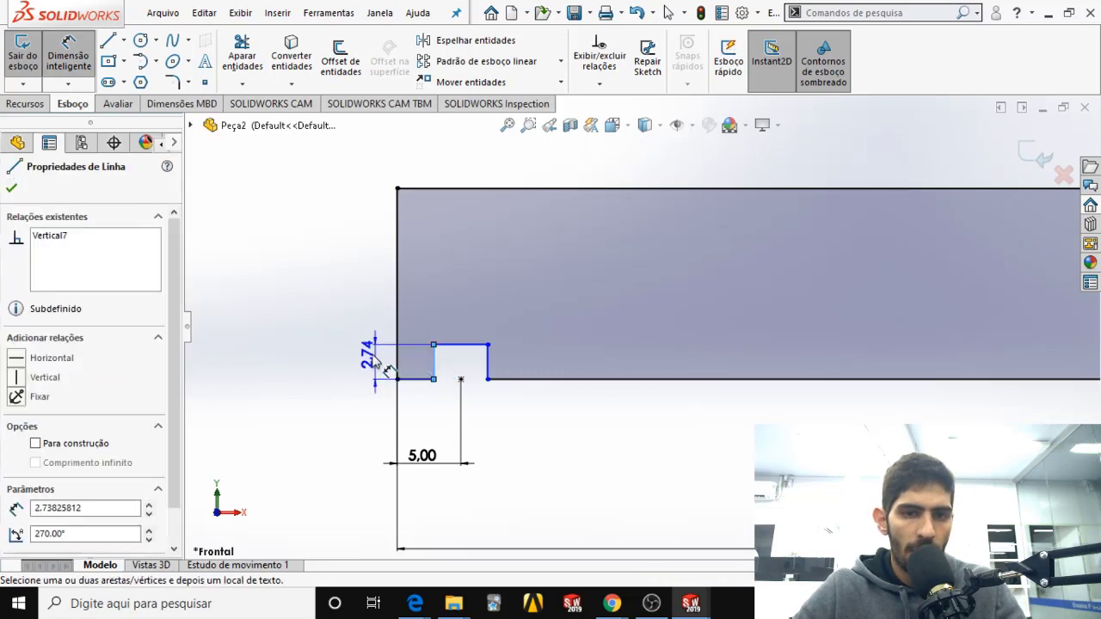
pyautogui.write('2')
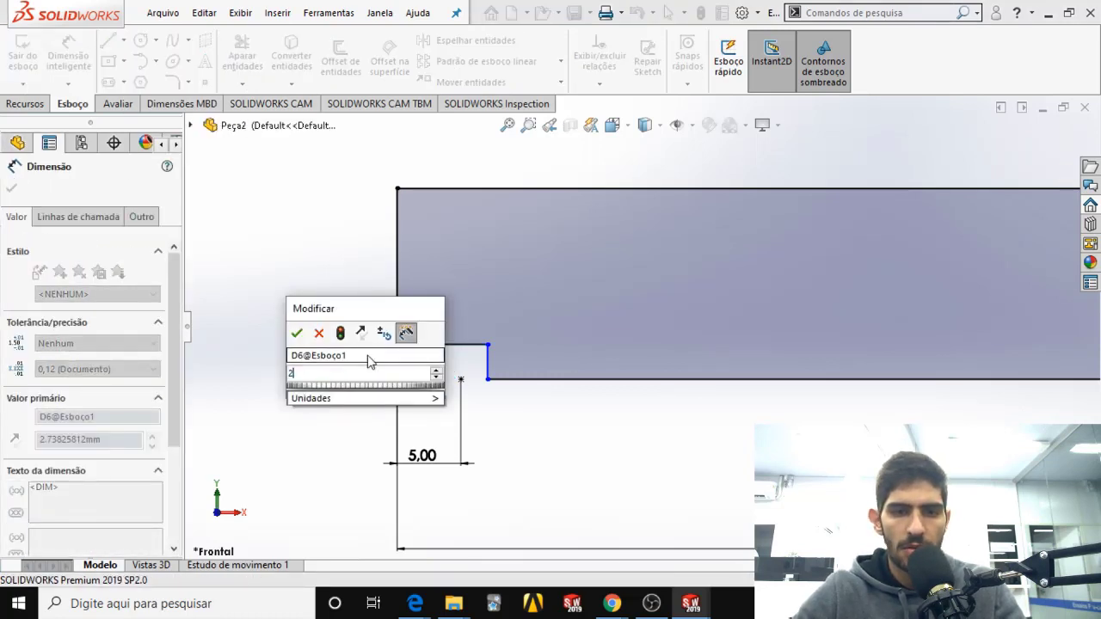
pyautogui.press('Return')
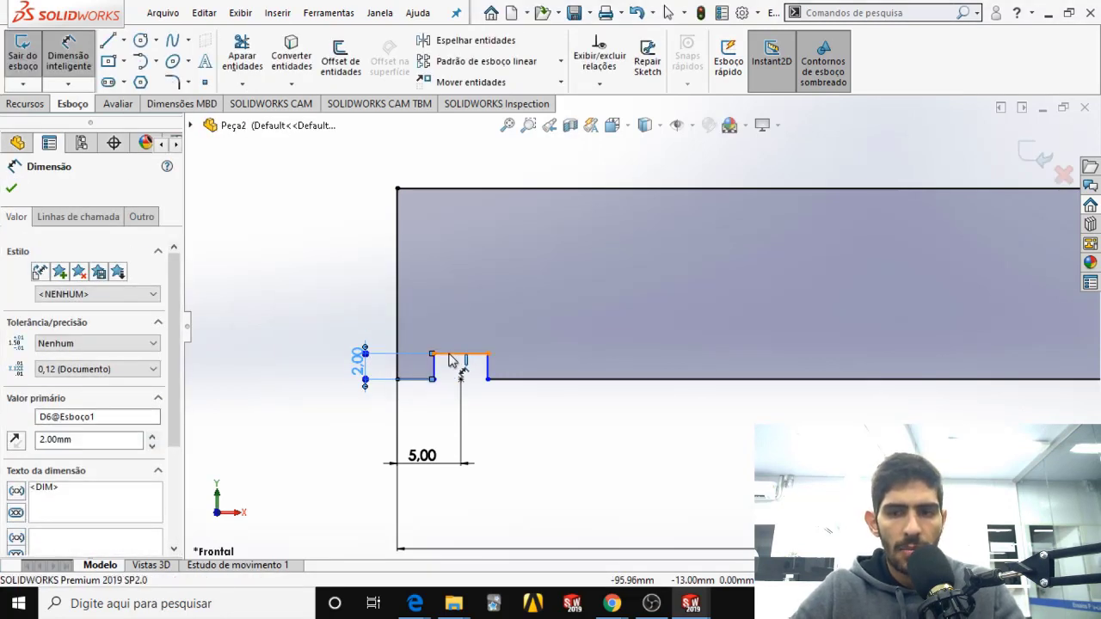
pyautogui.click(455, 355)
pyautogui.click(441, 320)
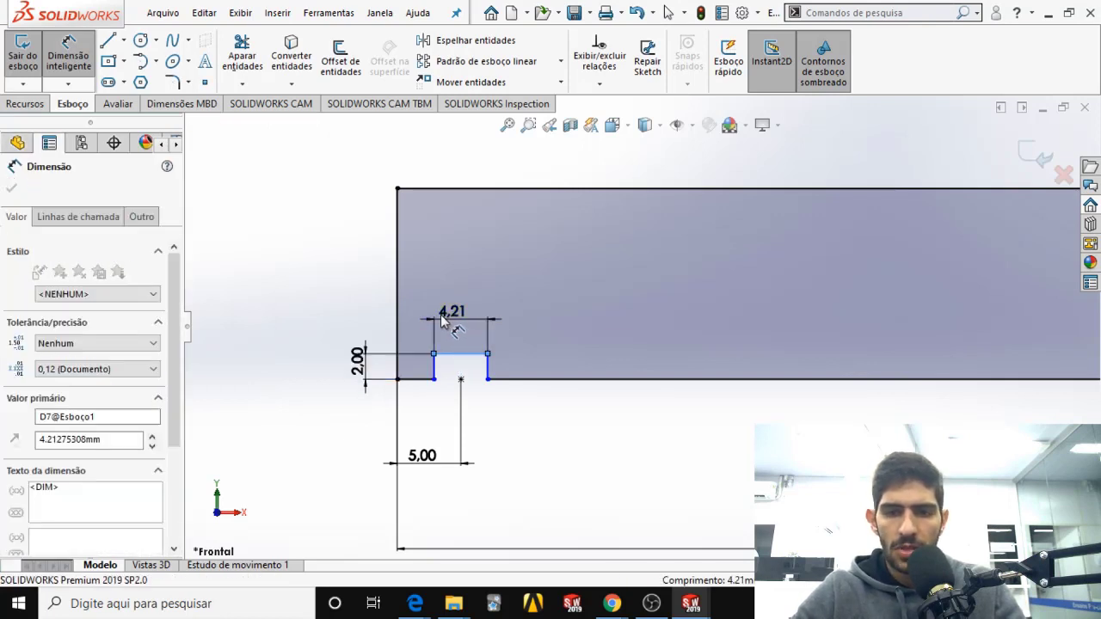
pyautogui.press('Return')
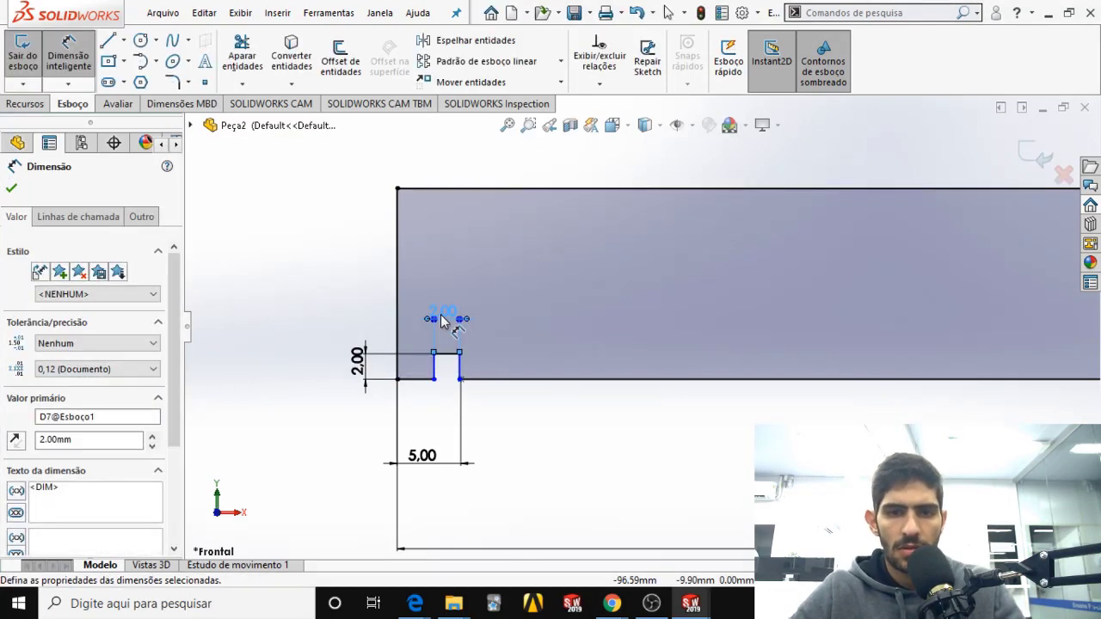
pyautogui.scroll(2, 618, 387)
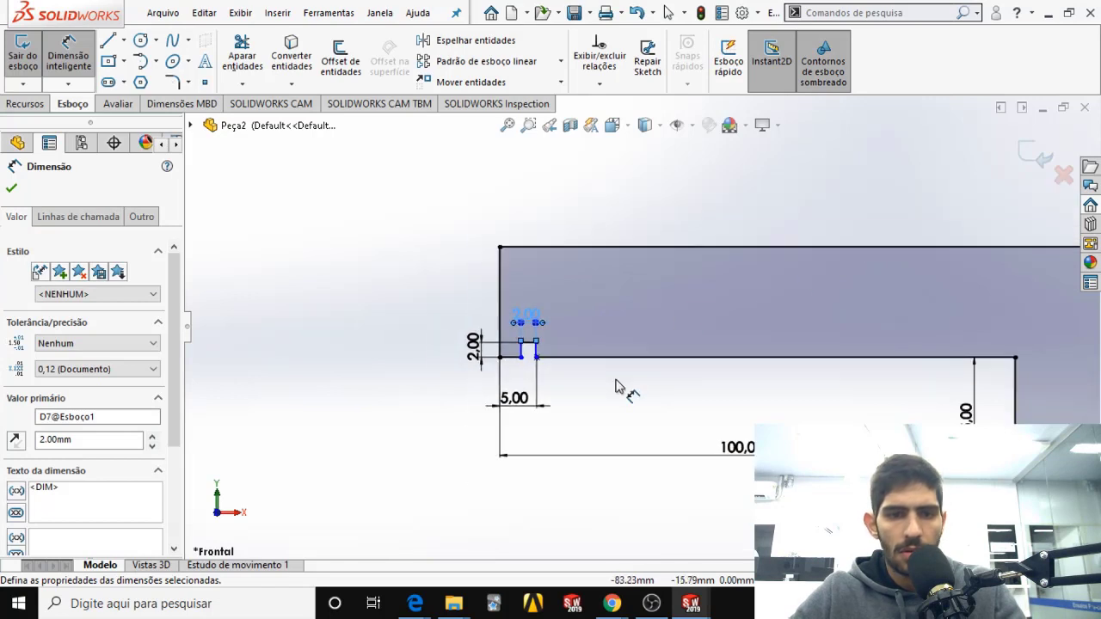
pyautogui.click(1029, 152)
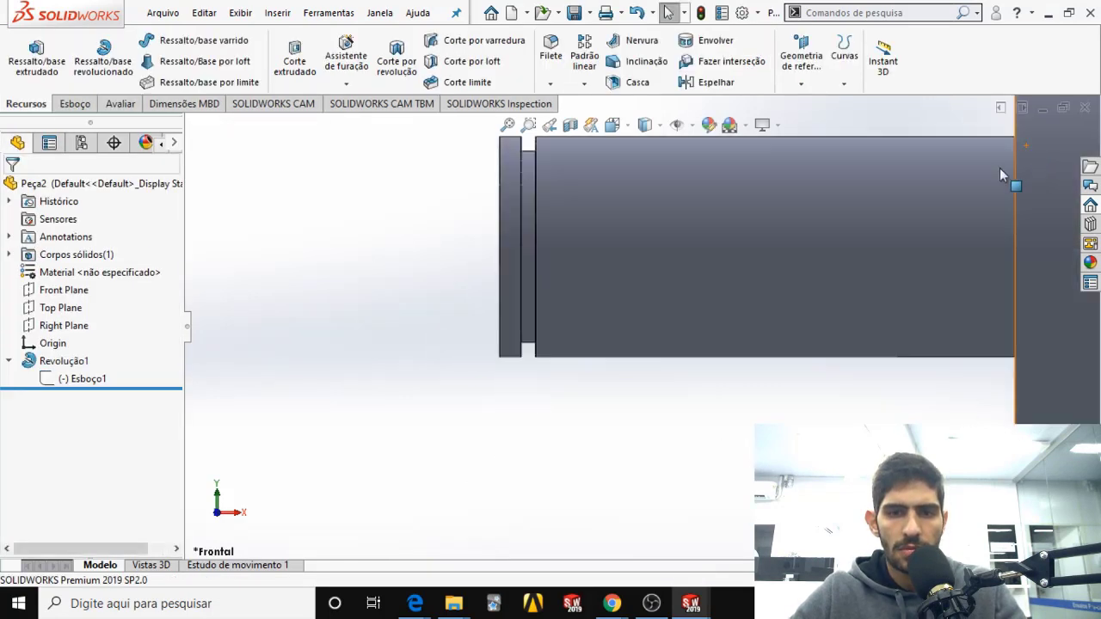
# Step: Examine the groove near the thin shaft's free end from several angles and highlight the revolve feature that contains it
pyautogui.moveTo(817, 283); pyautogui.dragTo(611, 270, button='middle')
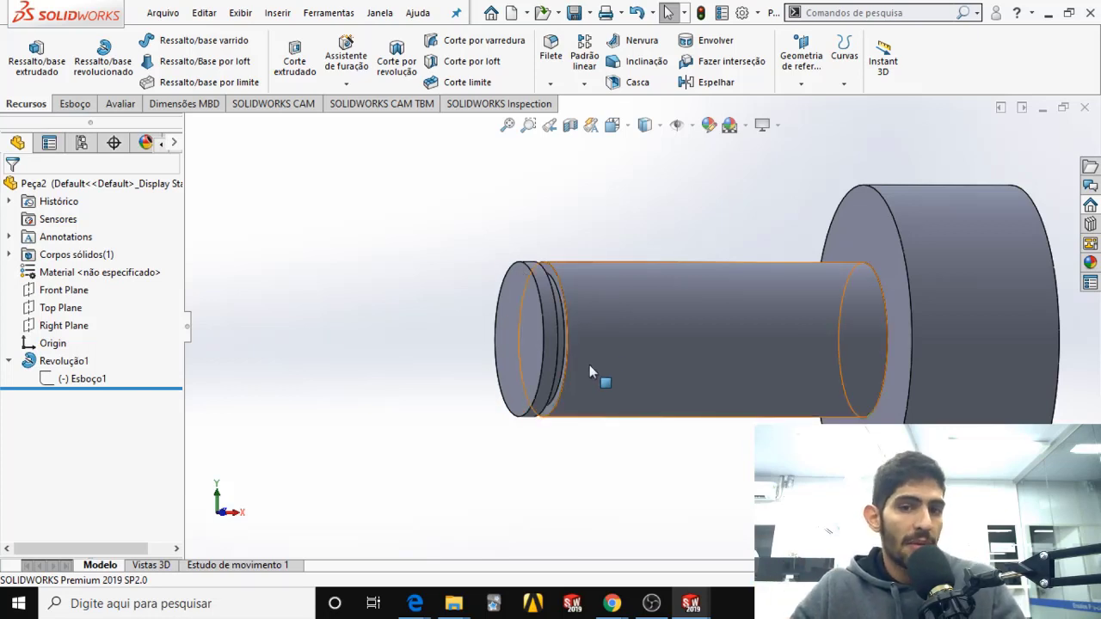
pyautogui.moveTo(575, 324); pyautogui.dragTo(556, 339, button='middle')
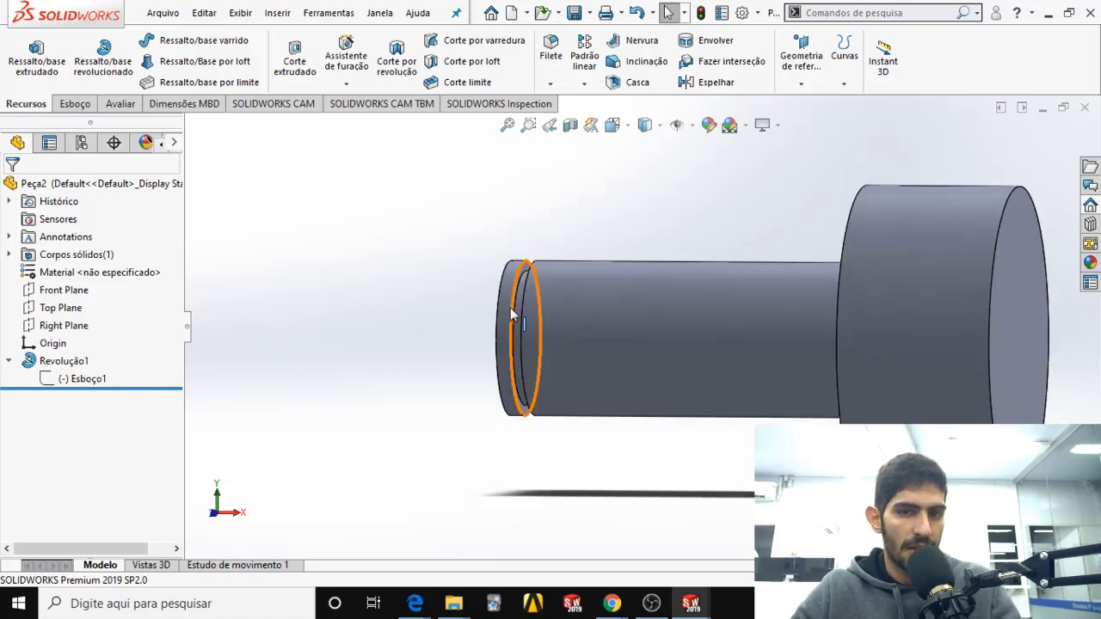
pyautogui.click(10, 361)
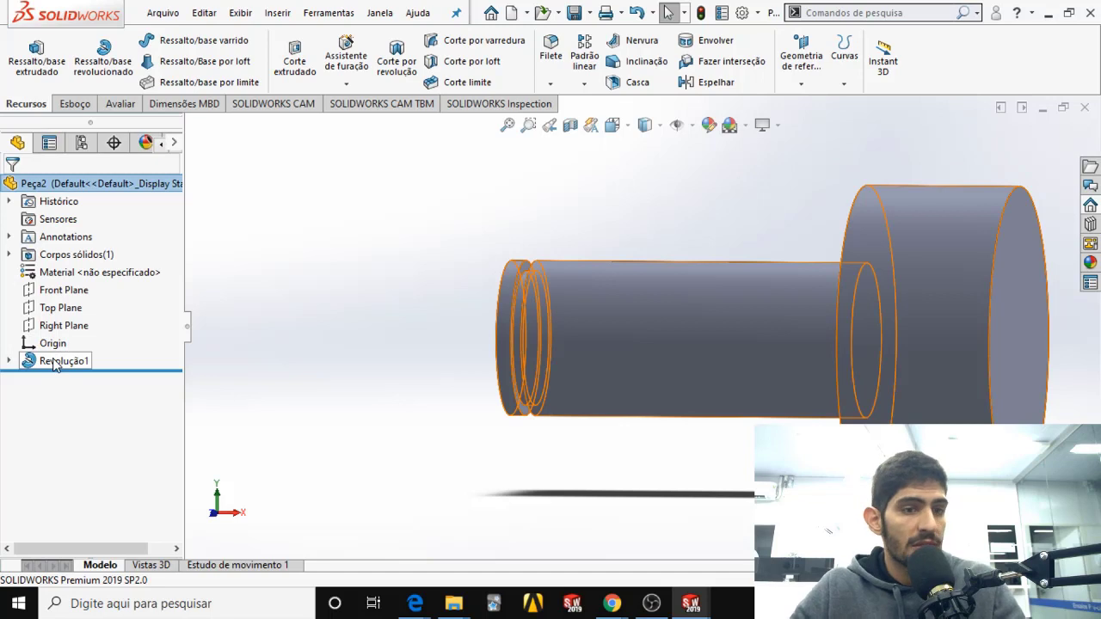
pyautogui.click(56, 361)
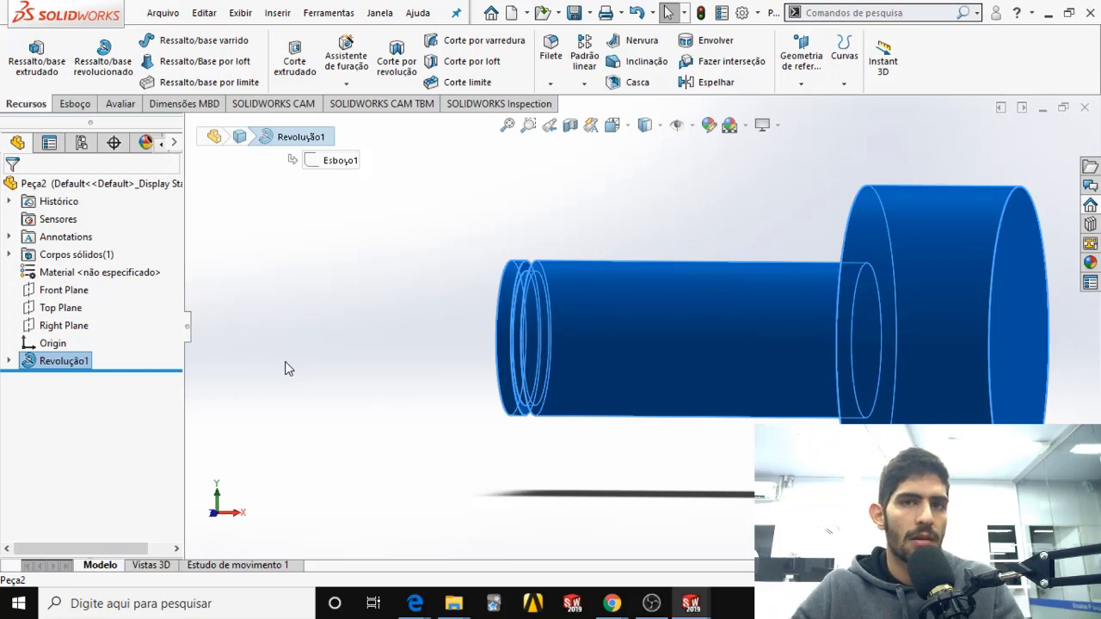
pyautogui.click(457, 316)
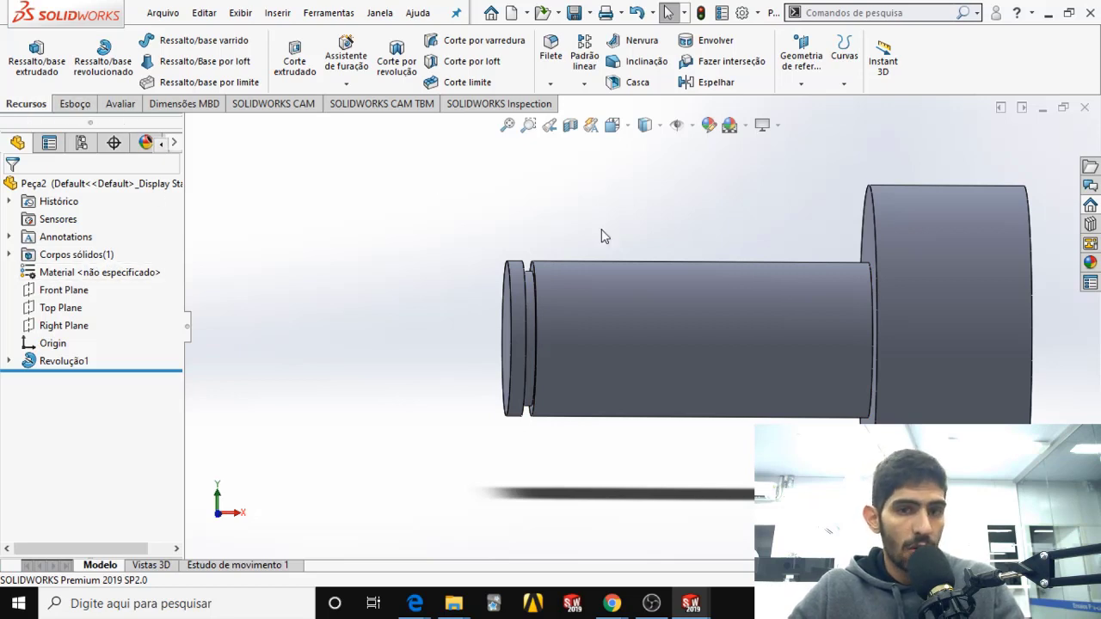
pyautogui.click(530, 288)
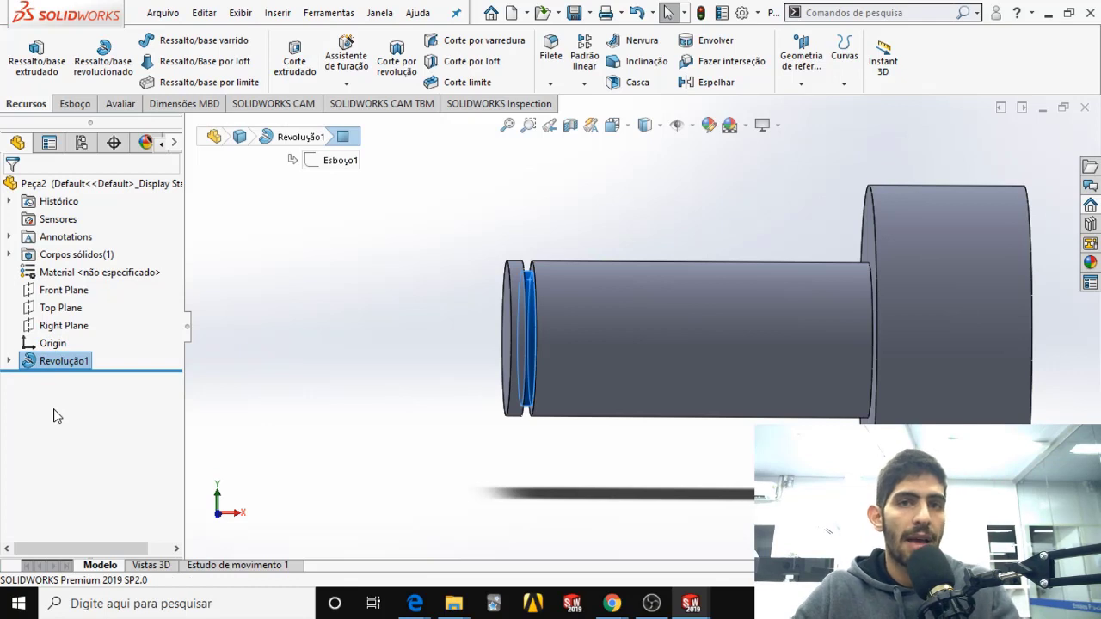
pyautogui.press('f')
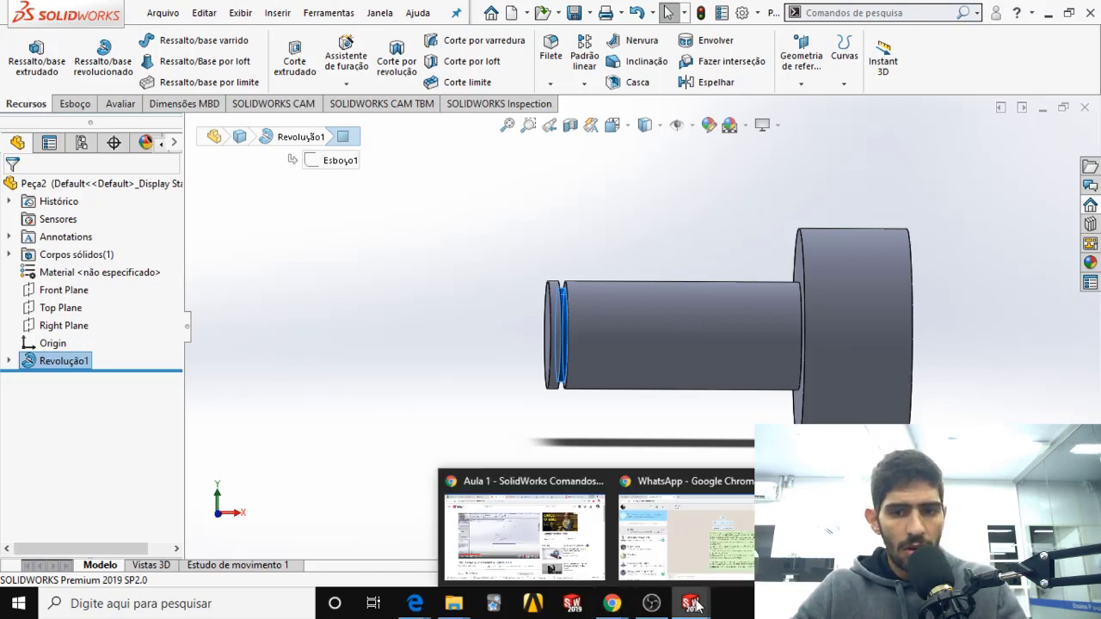
# Step: Switch to the finished clevis in Peça1 and select the fillet where the thicker shaft section meets the clevis block
pyautogui.moveTo(689, 608)
pyautogui.moveTo(651, 603)
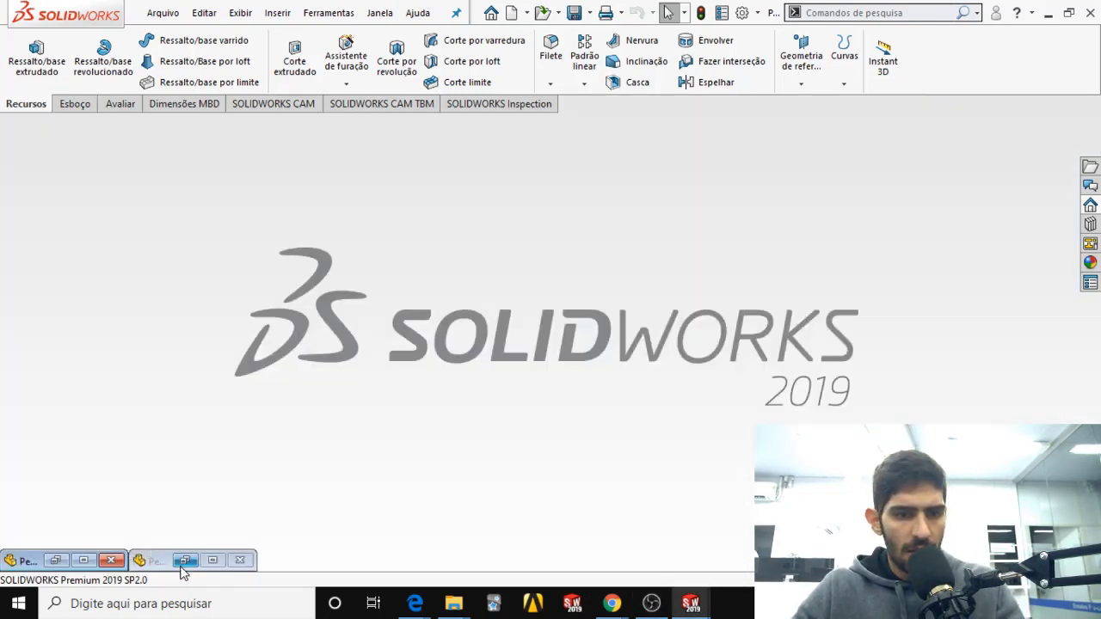
pyautogui.click(208, 561)
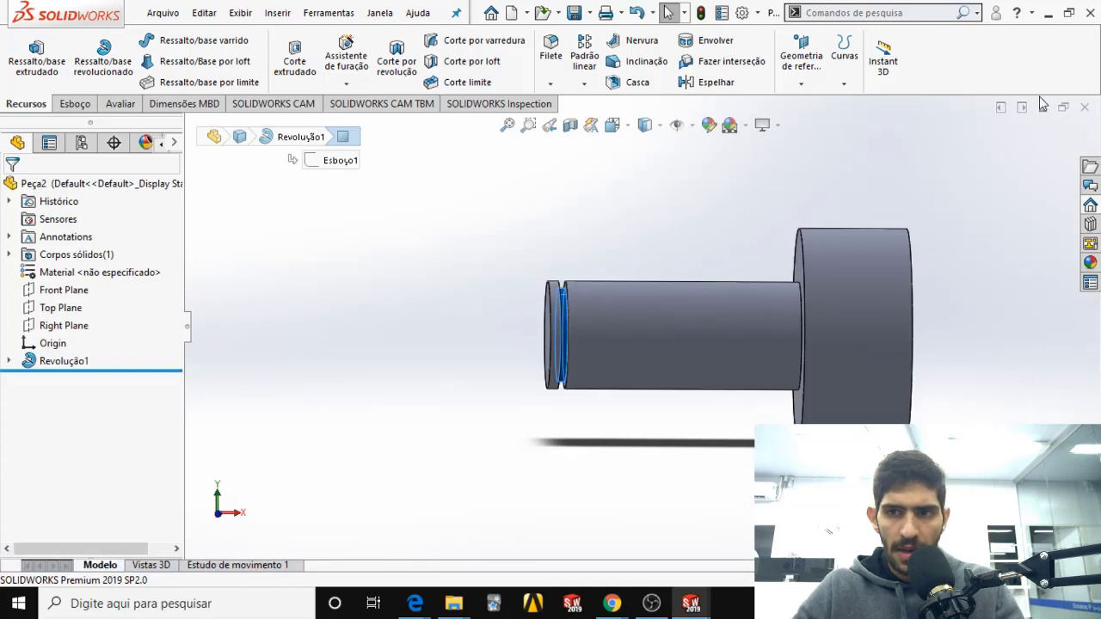
pyautogui.click(1041, 107)
pyautogui.click(84, 560)
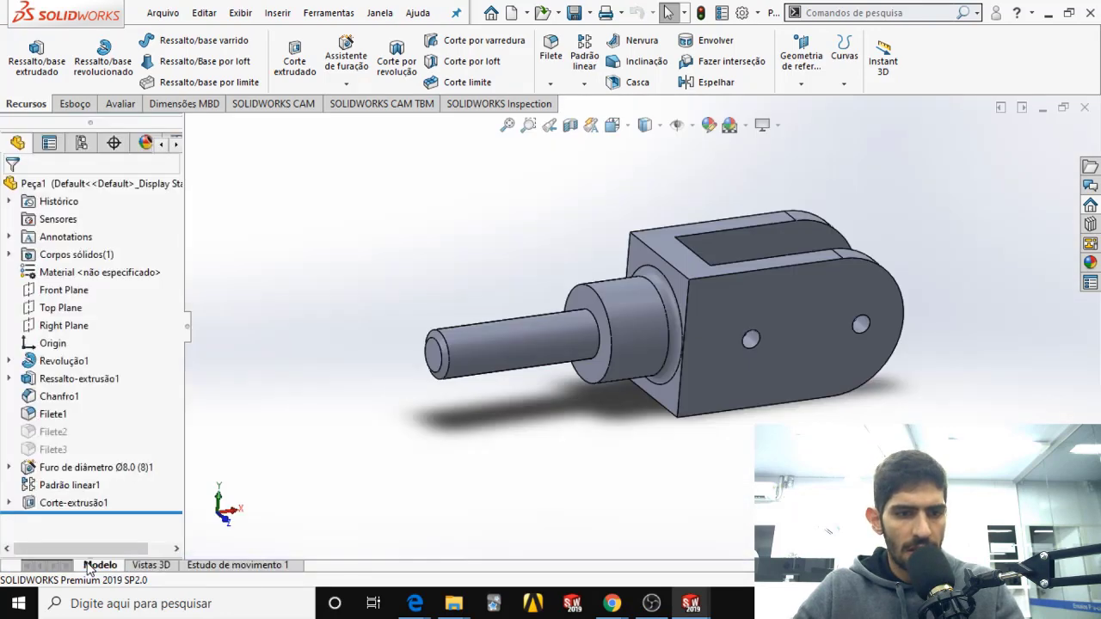
pyautogui.click(672, 312)
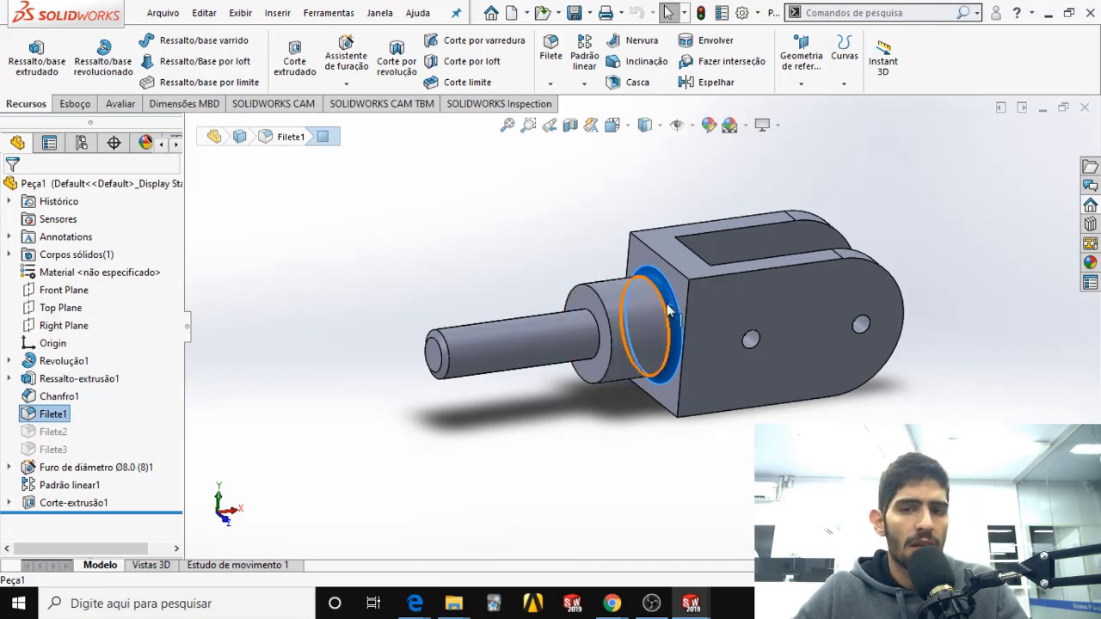
# Step: Return from Peça1 to Peça2 and open the revolve feature's sketch for editing
pyautogui.click(575, 348)
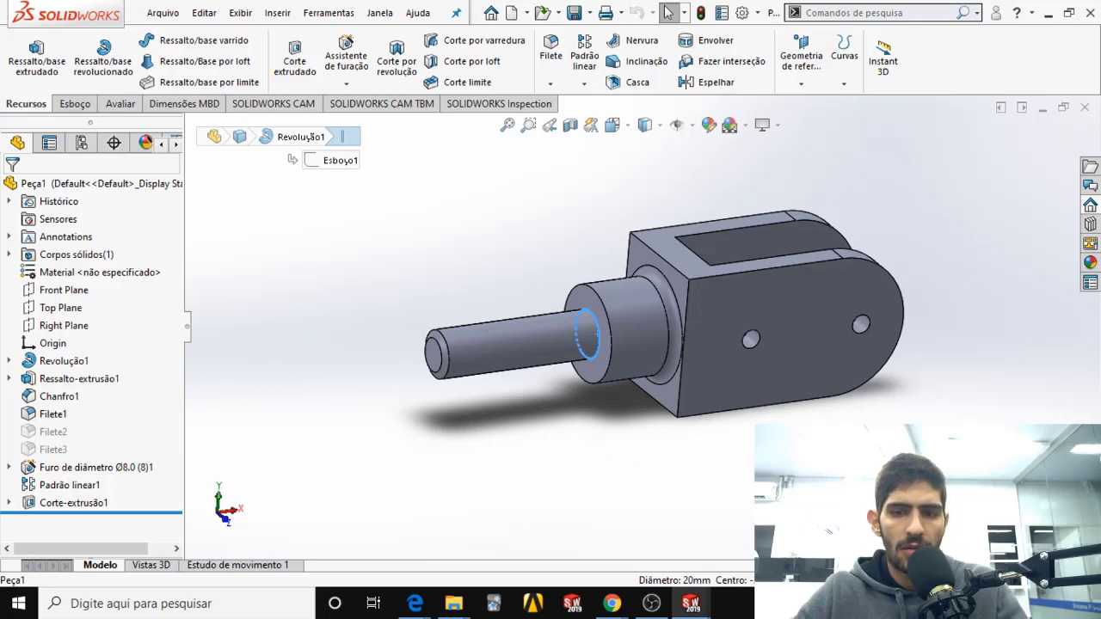
pyautogui.click(1041, 108)
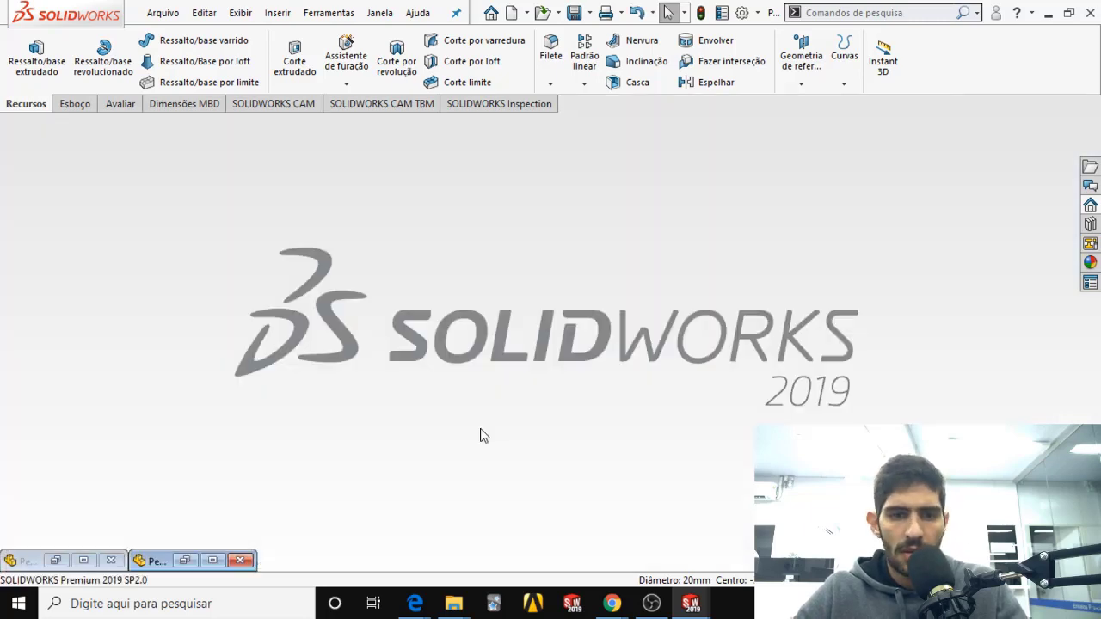
pyautogui.click(212, 561)
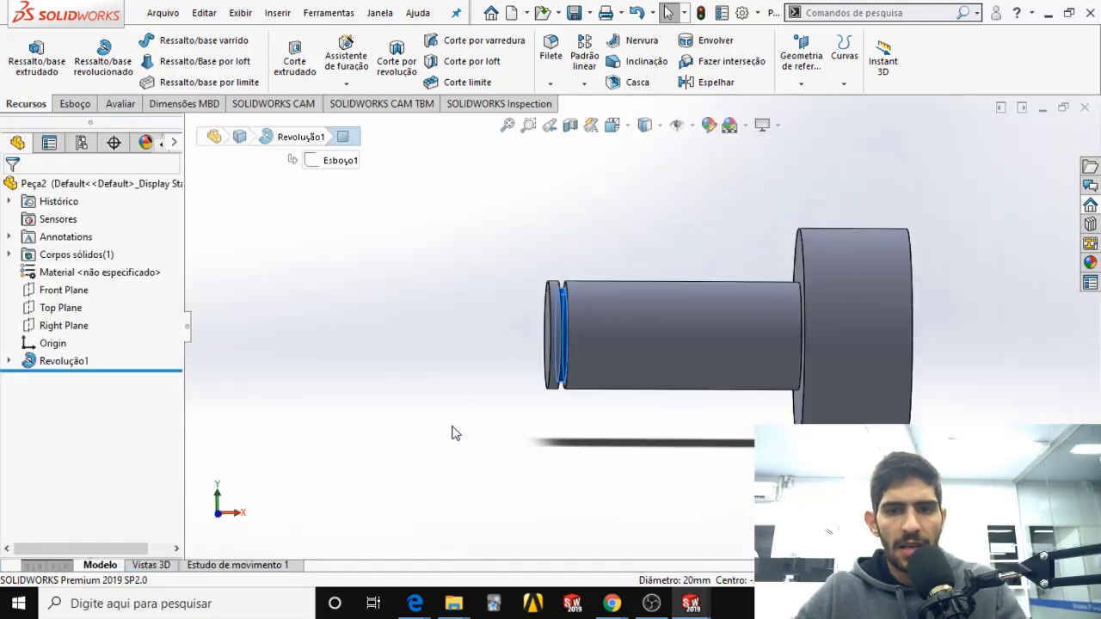
pyautogui.click(9, 362)
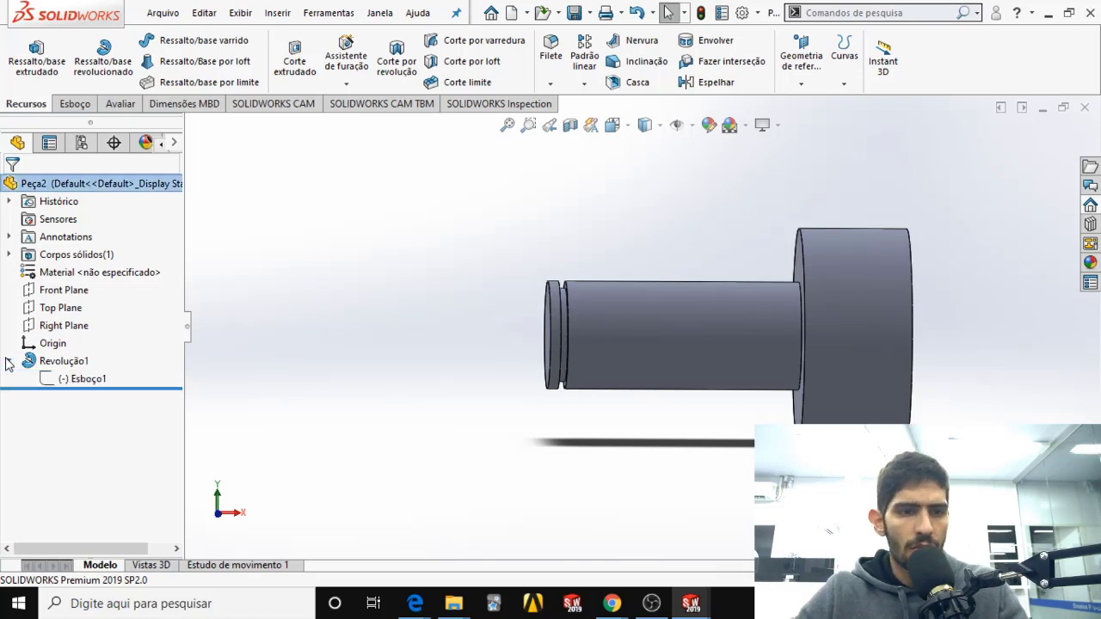
pyautogui.rightClick(55, 380)
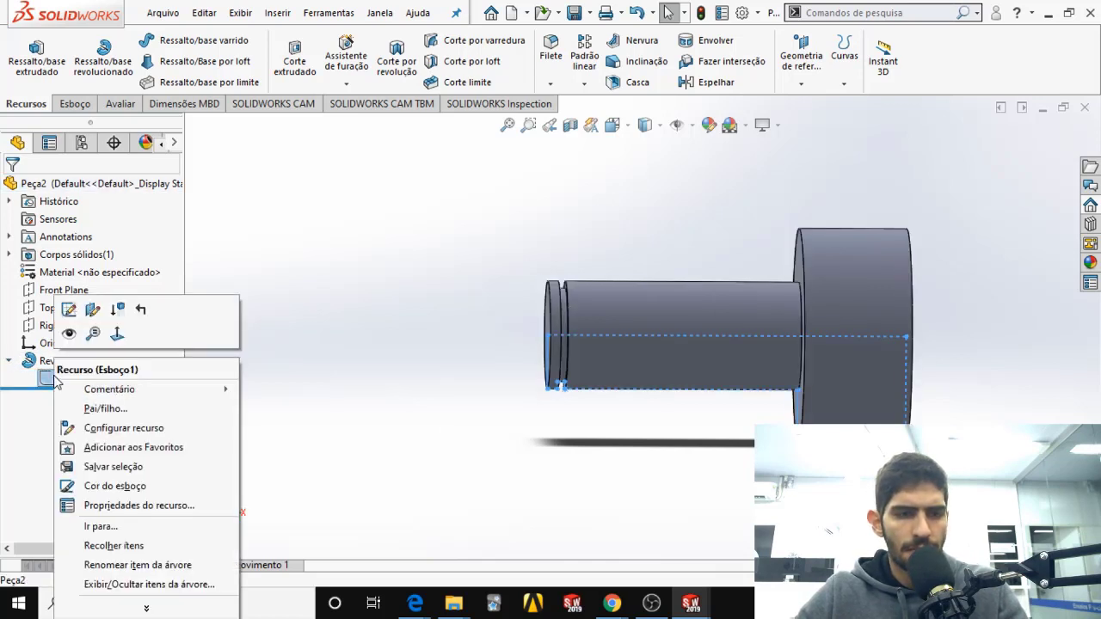
pyautogui.click(66, 314)
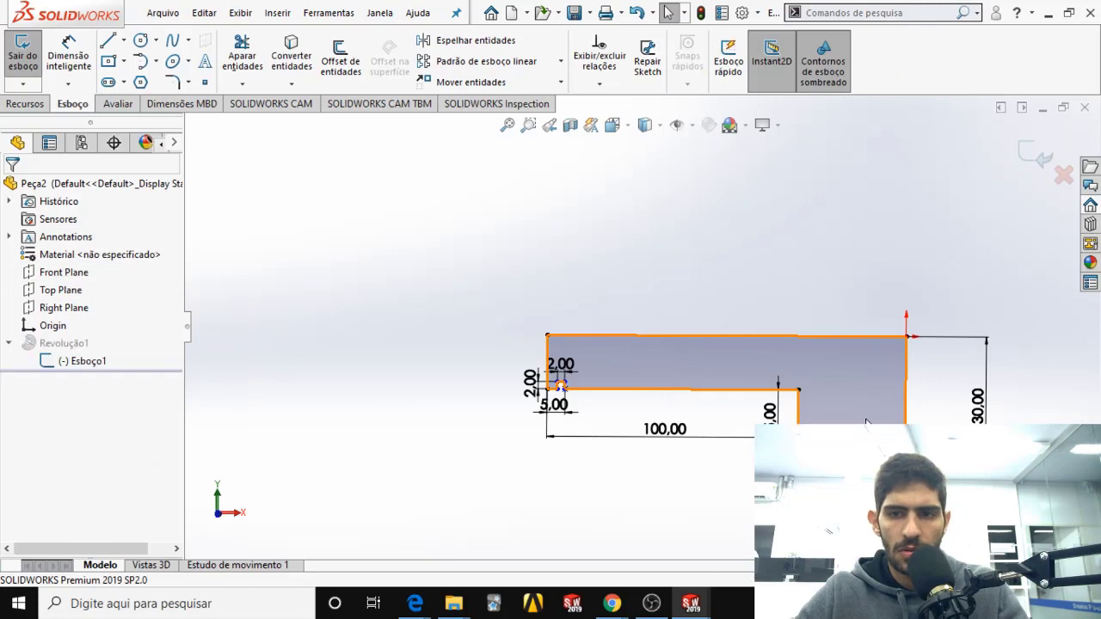
# Step: Add a 3 mm sketch fillet at the inner corner between the thin shaft line and the larger section's shoulder
pyautogui.scroll(-3, 886, 418)
pyautogui.scroll(2, 808, 422)
pyautogui.scroll(-2, 663, 342)
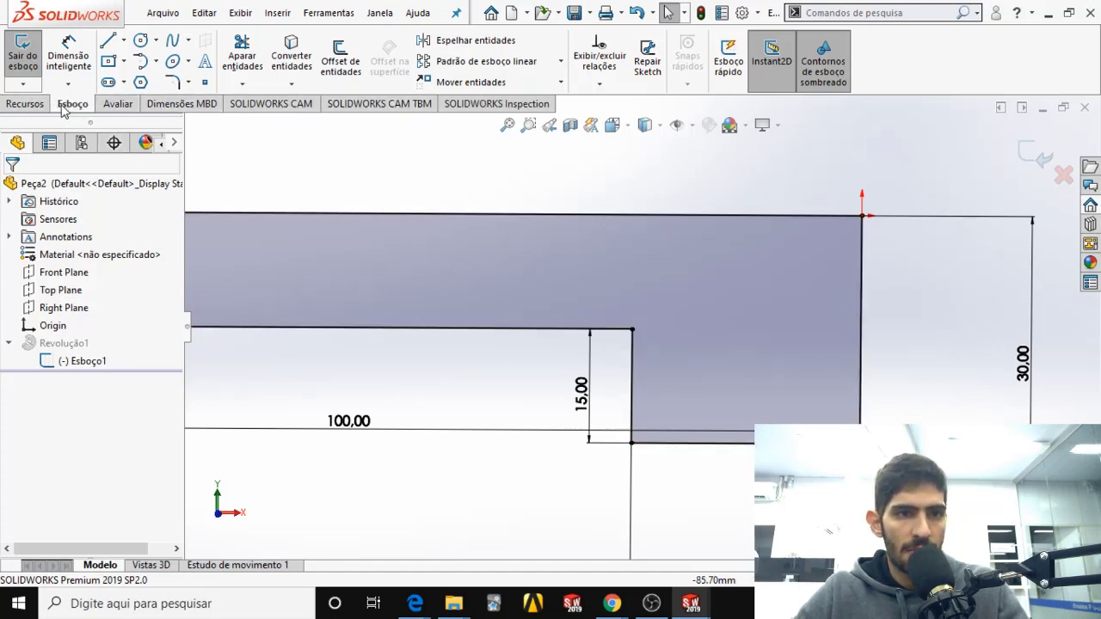
pyautogui.click(188, 83)
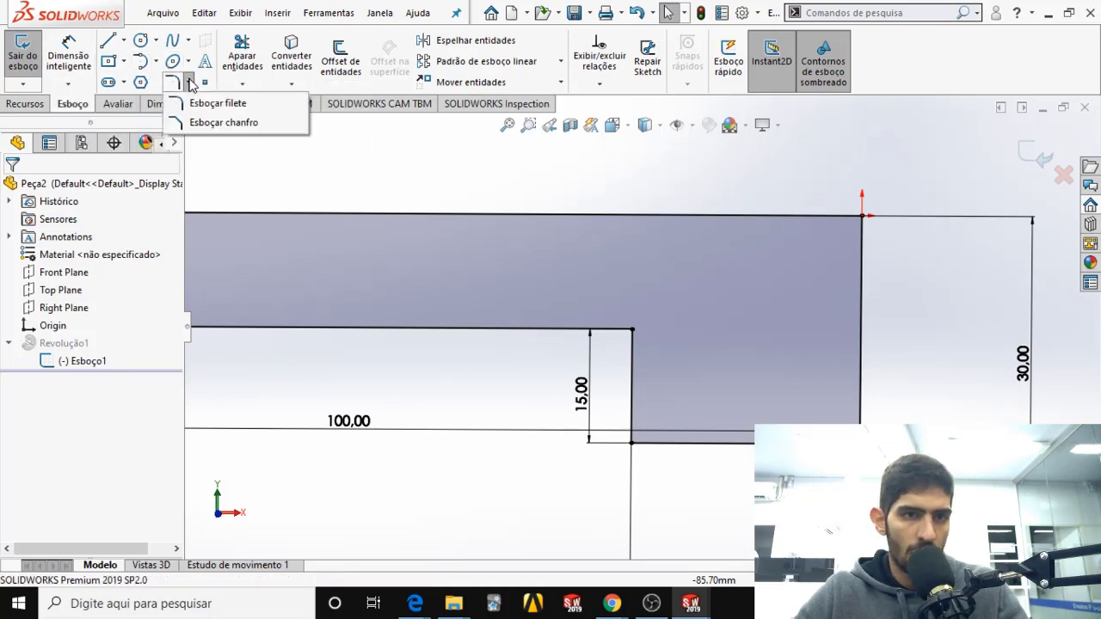
pyautogui.click(206, 104)
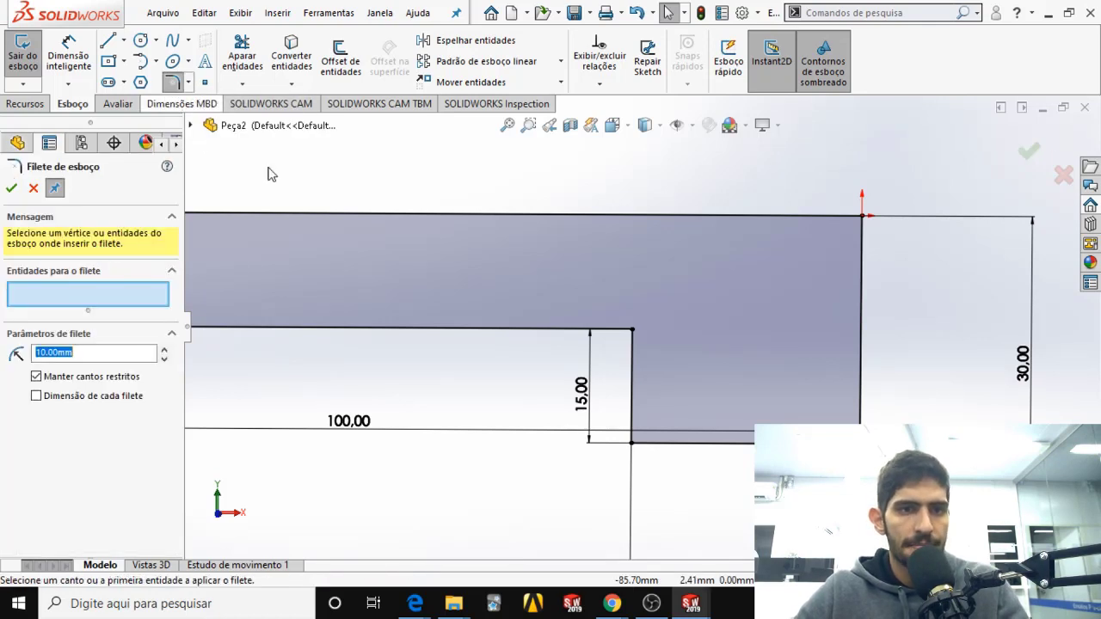
pyautogui.press('f')
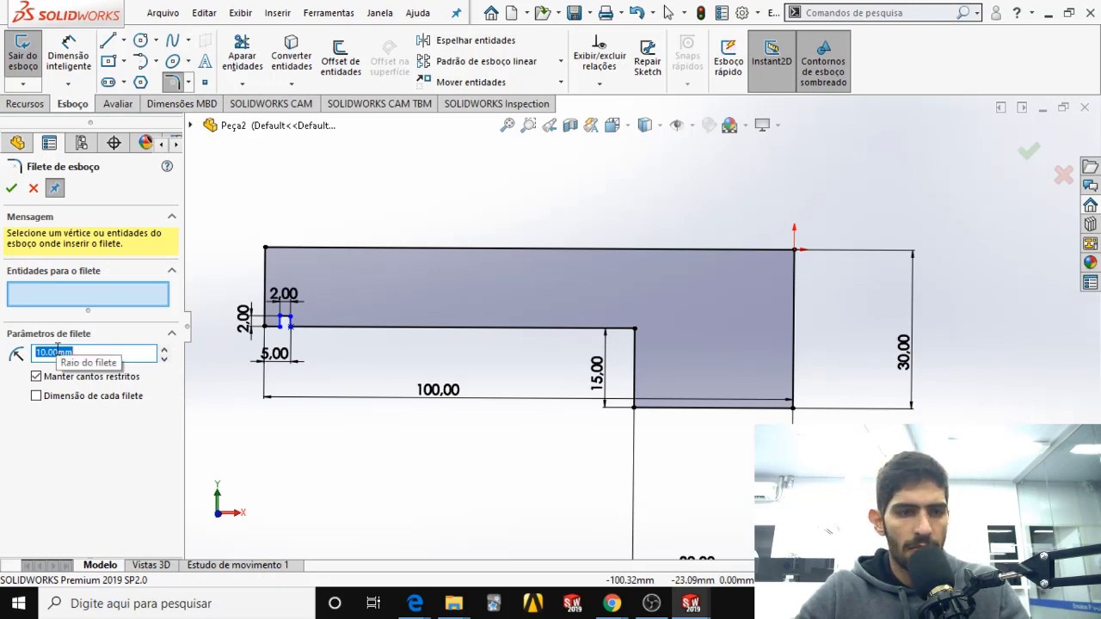
pyautogui.write('3')
pyautogui.press('Return')
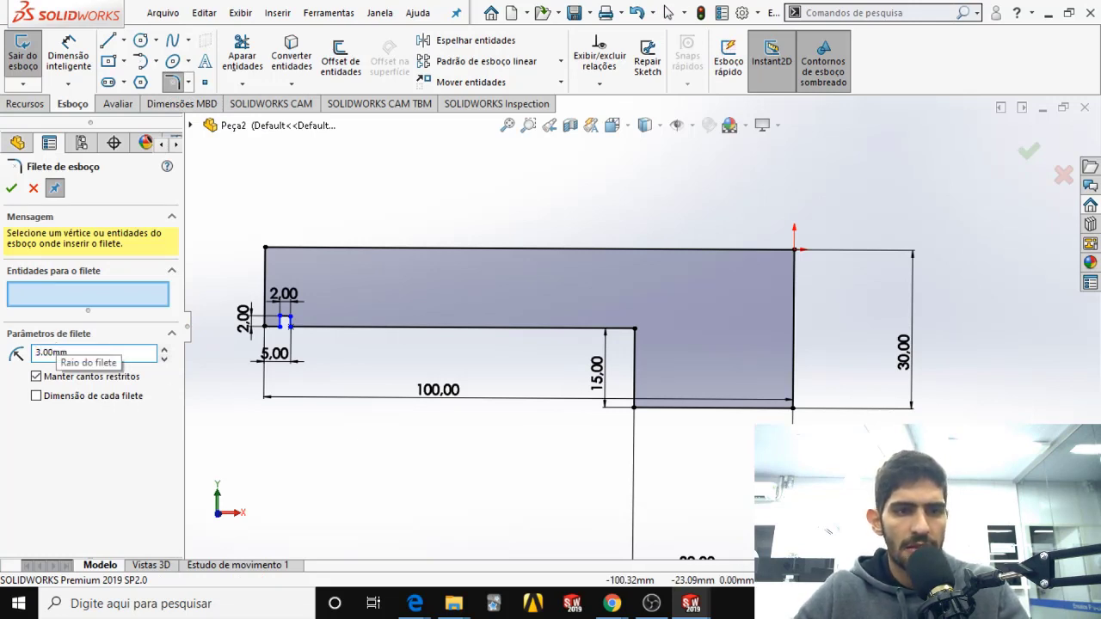
pyautogui.click(635, 328)
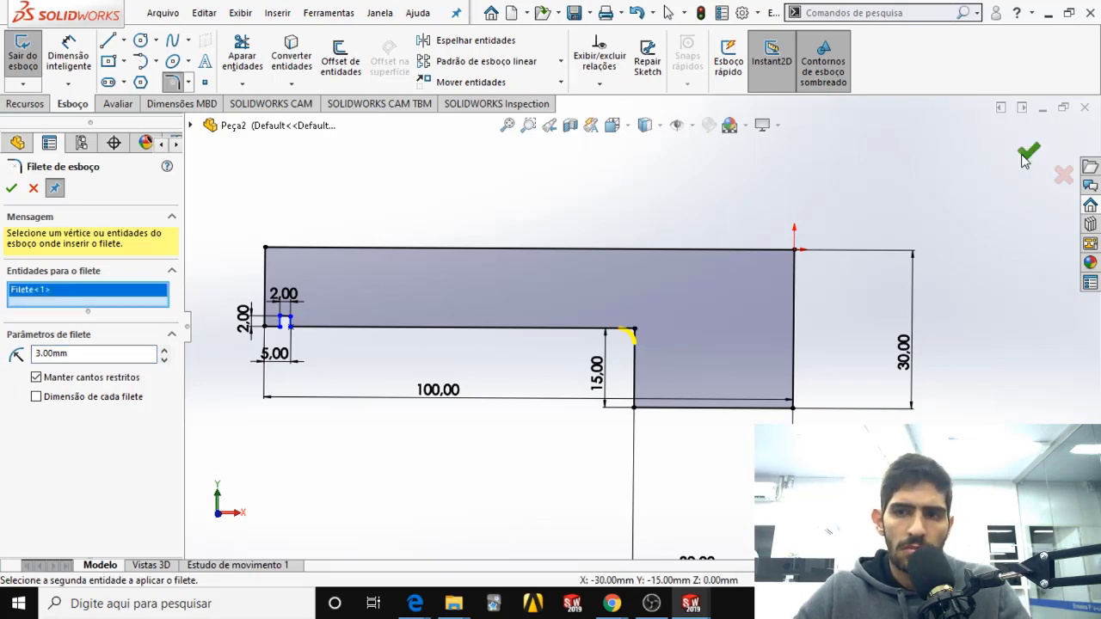
pyautogui.scroll(-3, 621, 365)
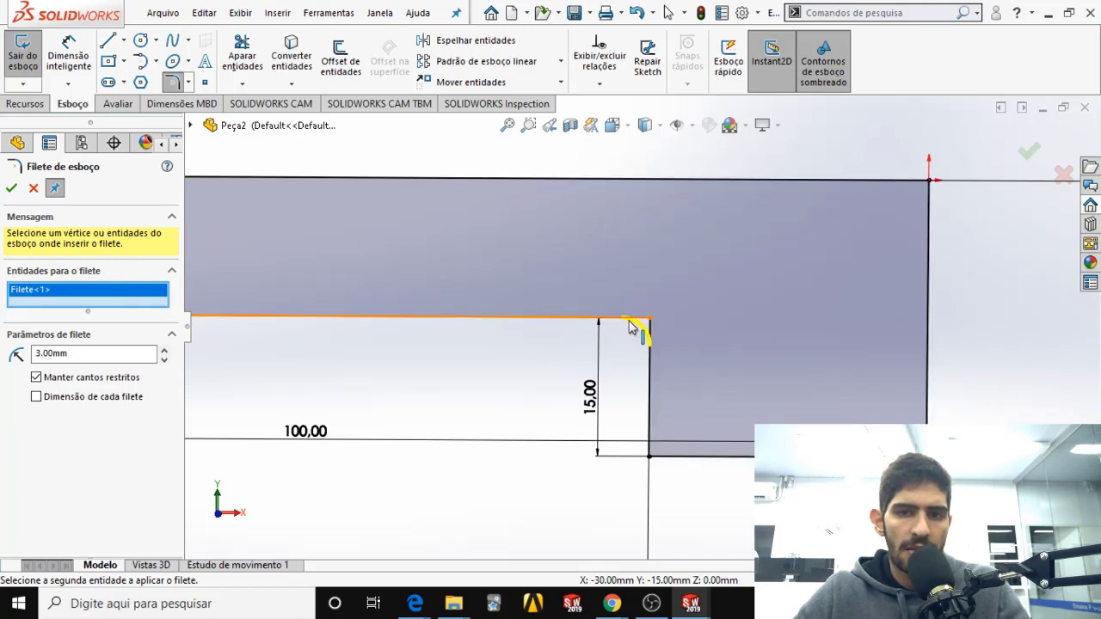
pyautogui.press('f')
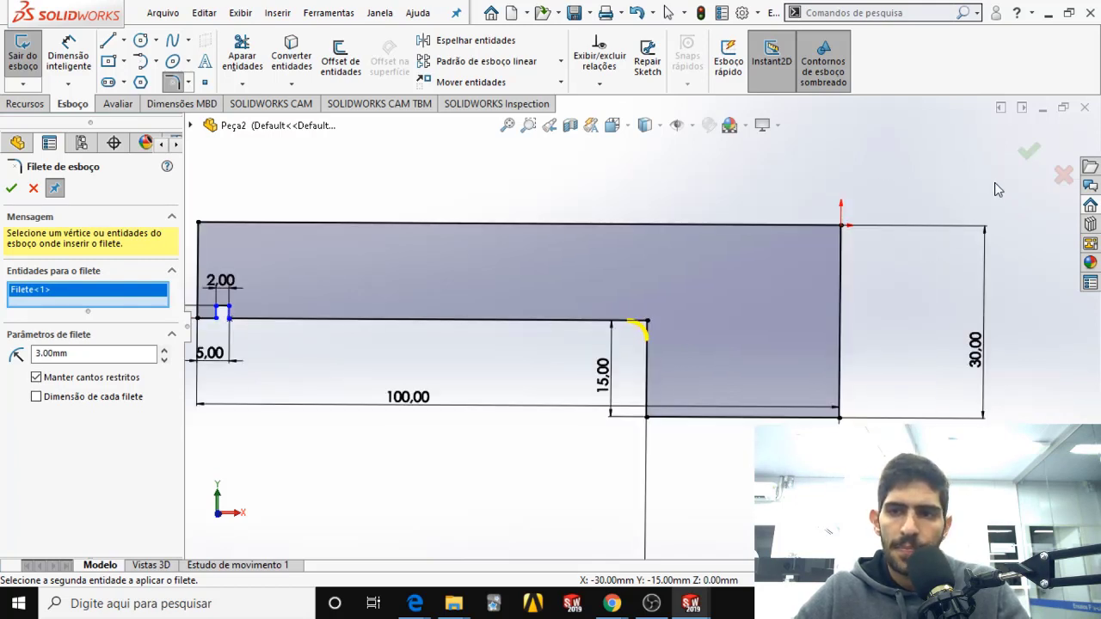
pyautogui.click(1028, 155)
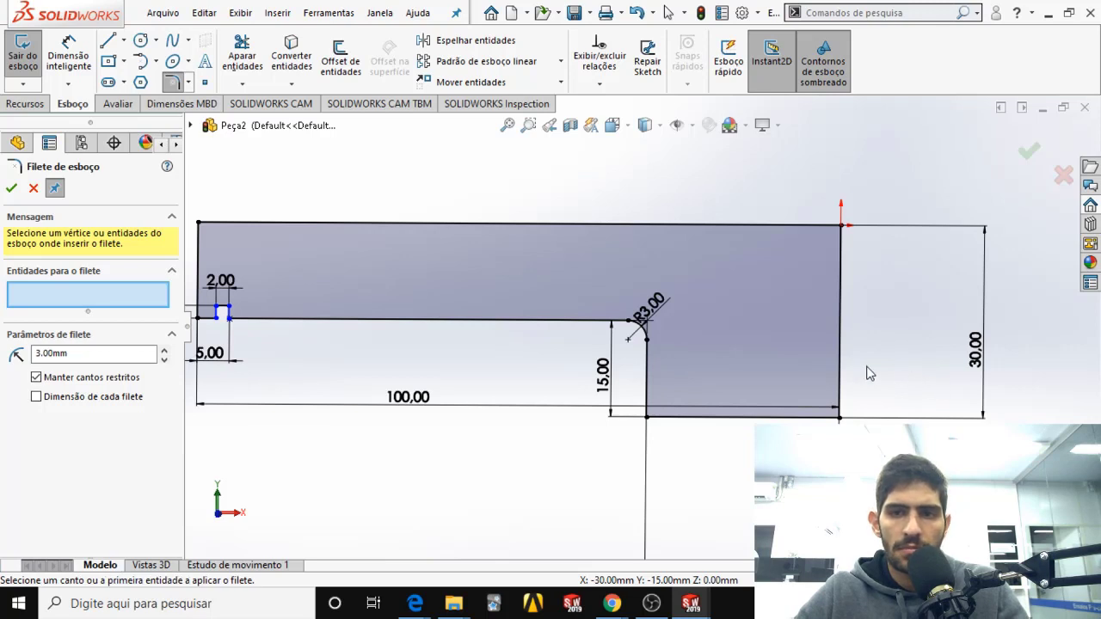
# Step: Finish the sketch fillet and exit the sketch to rebuild the revolved solid, viewing its rounded shoulder at an angle
pyautogui.scroll(-3, 633, 352)
pyautogui.scroll(3, 647, 305)
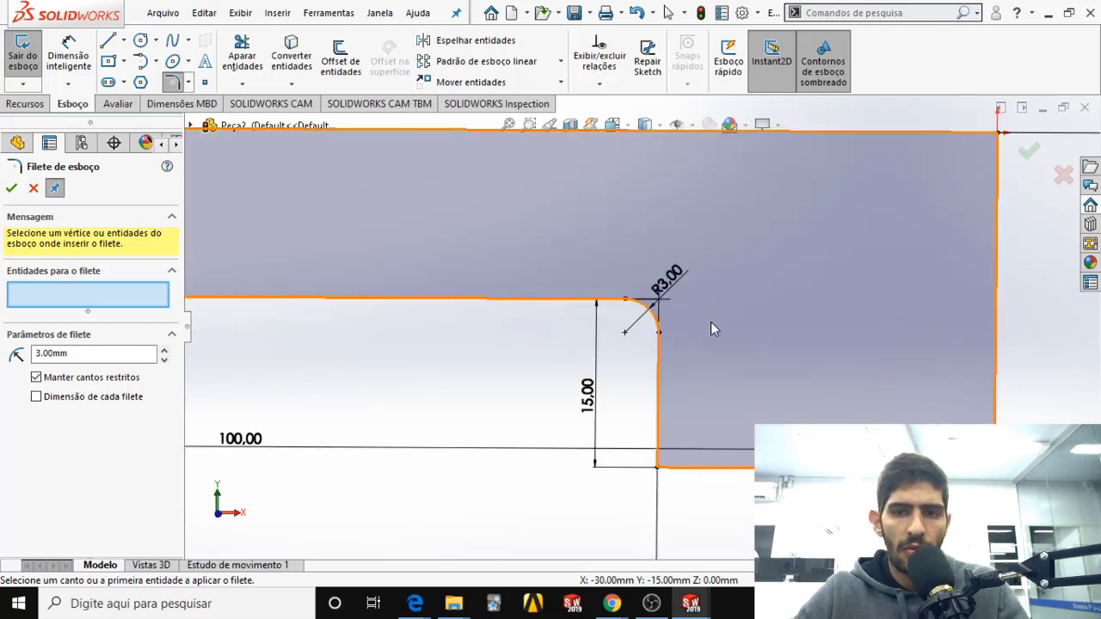
pyautogui.click(1028, 152)
pyautogui.click(668, 12)
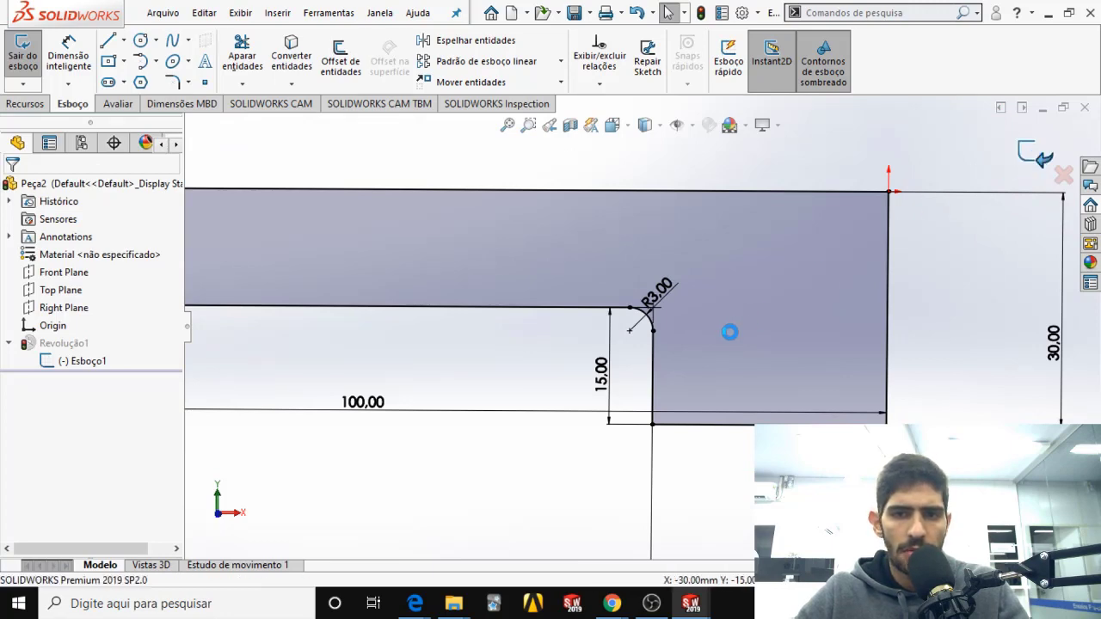
pyautogui.scroll(5, 652, 382)
pyautogui.moveTo(661, 298)
pyautogui.mouseDown(button='middle')
pyautogui.moveTo(697, 267)
pyautogui.moveTo(691, 313)
pyautogui.mouseUp(button='middle')
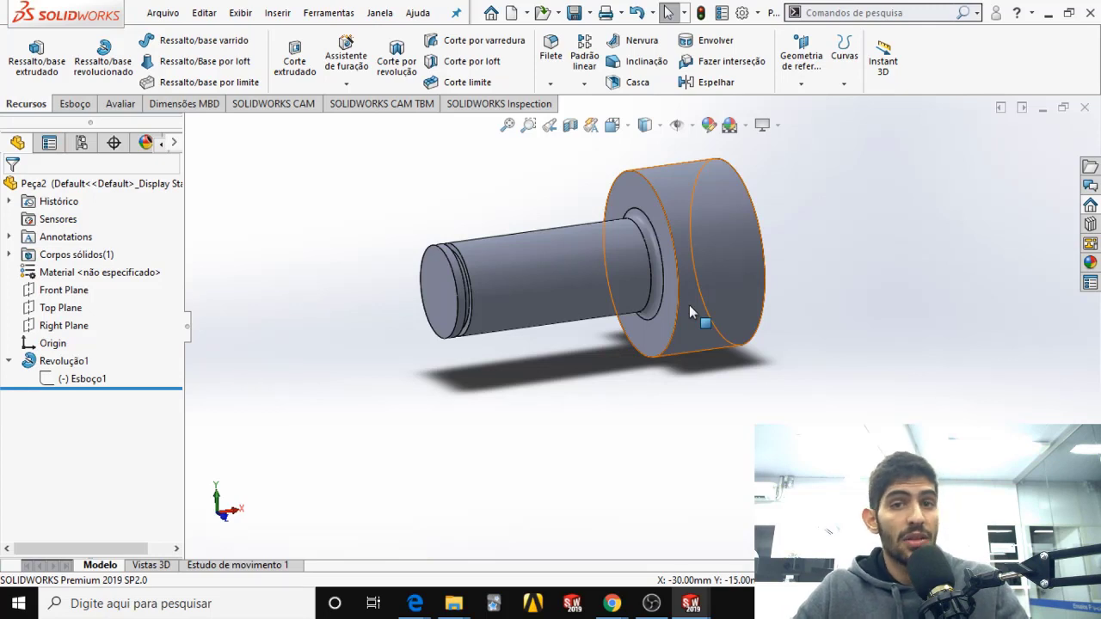
# Step: Reopen the revolve's sketch and delete the R3 fillet arc at the inner corner, including its associated dimension
pyautogui.rightClick(58, 381)
pyautogui.click(71, 310)
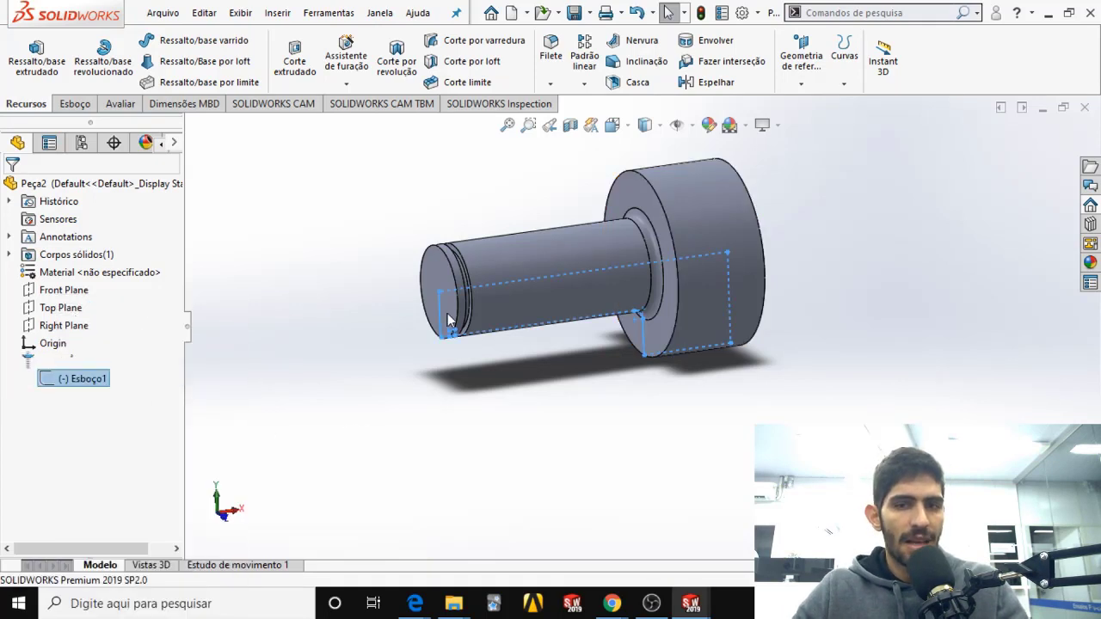
pyautogui.scroll(-5, 647, 316)
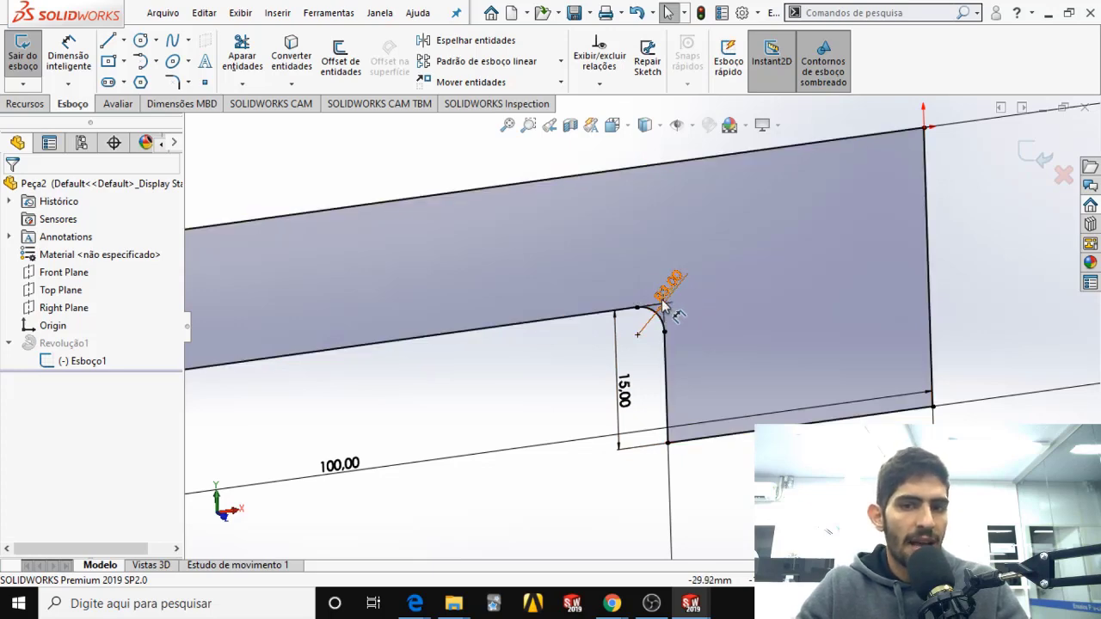
pyautogui.scroll(3, 641, 349)
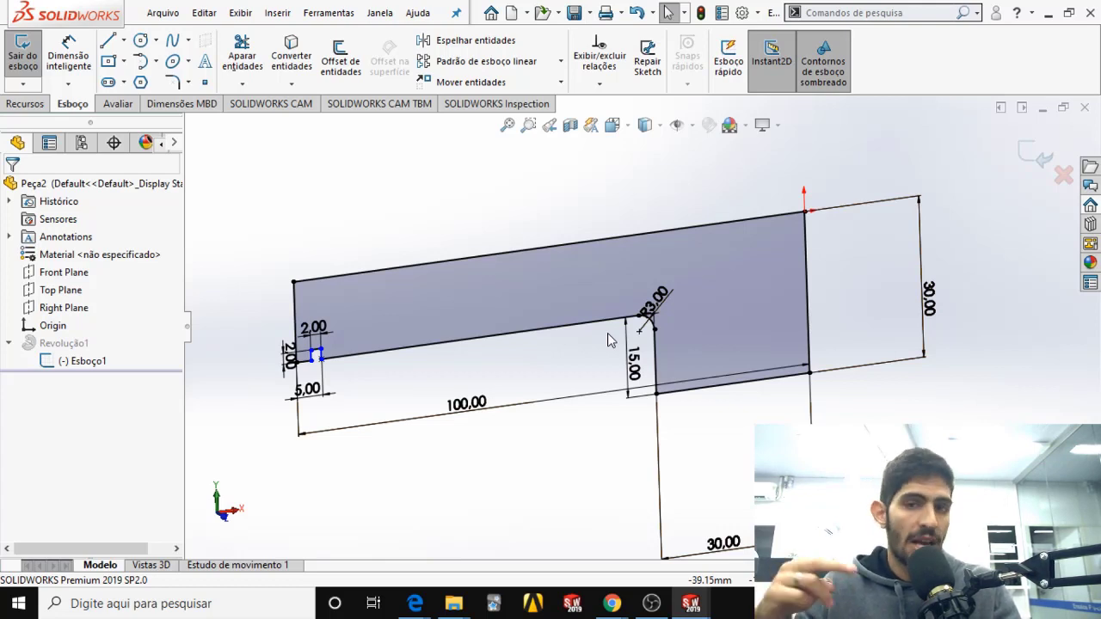
pyautogui.scroll(-2, 652, 319)
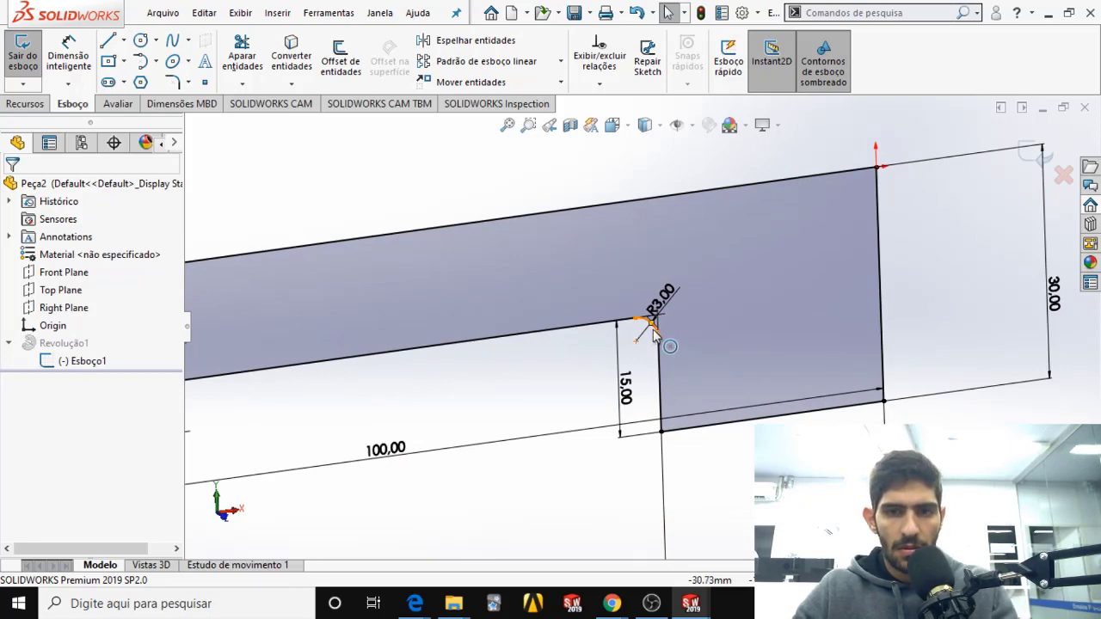
pyautogui.click(653, 328)
pyautogui.press('Delete')
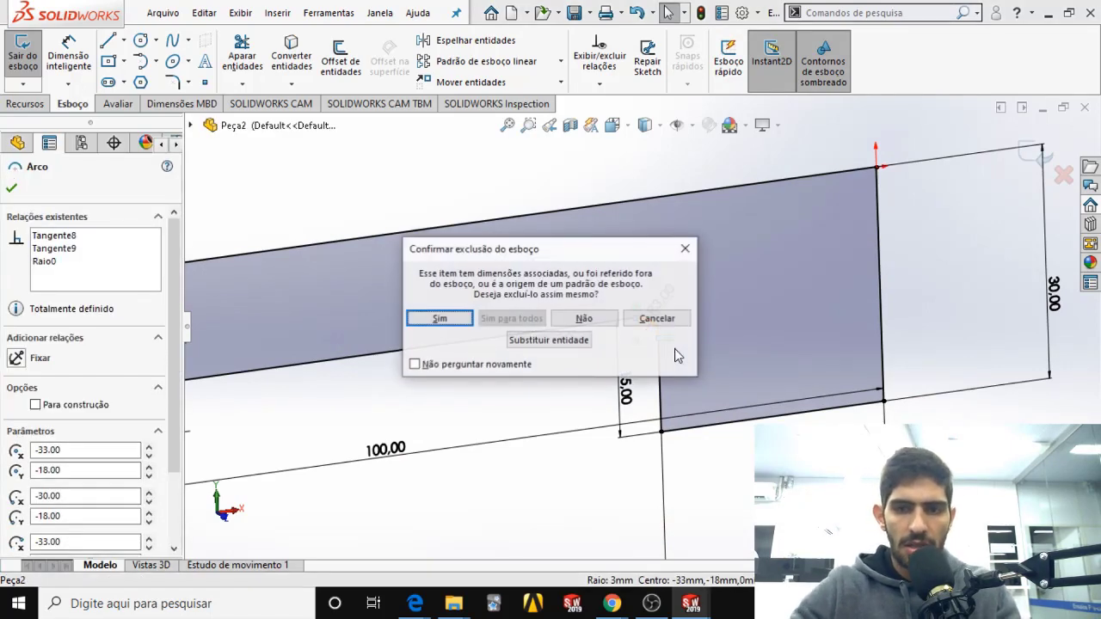
pyautogui.click(436, 318)
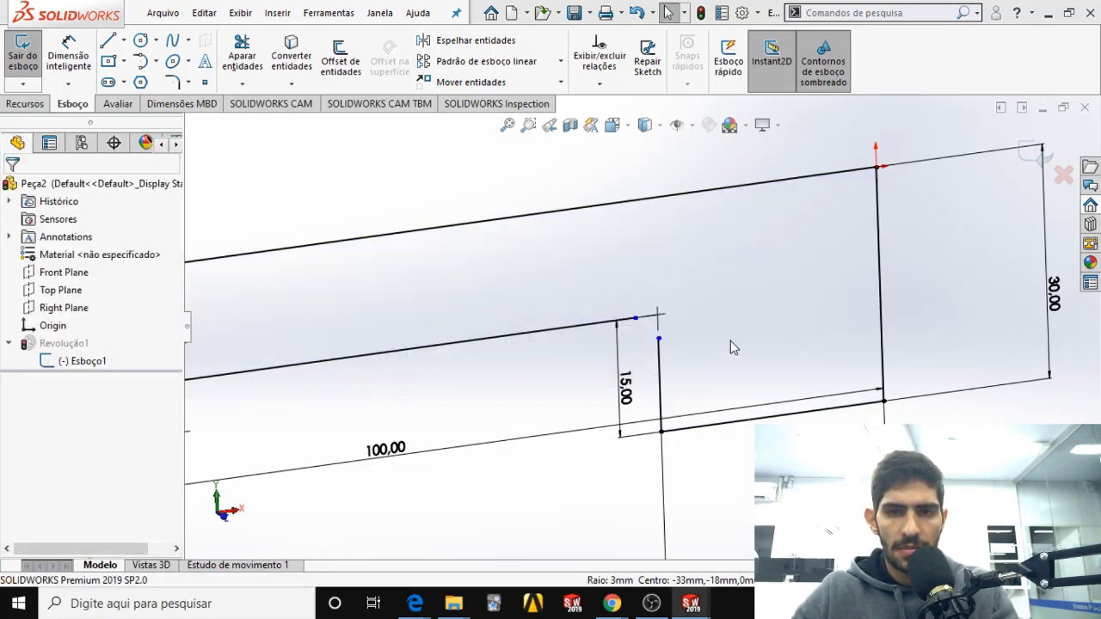
# Step: Extend both open line ends past the inner corner, trim the overhangs to a sharp corner and exit the sketch
pyautogui.moveTo(636, 318); pyautogui.dragTo(658, 301)
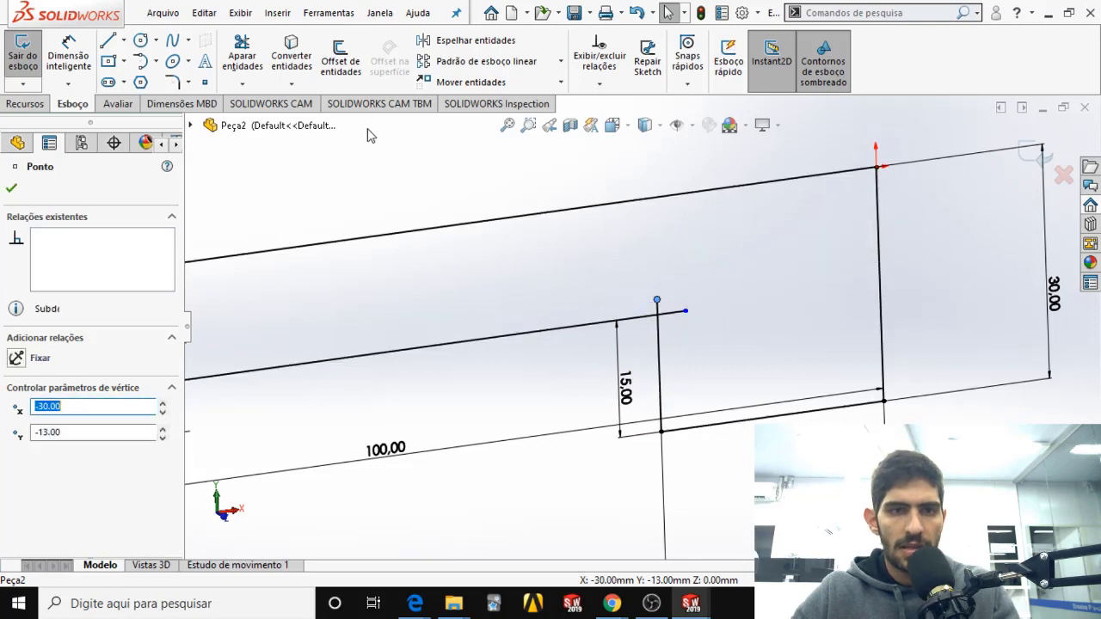
pyautogui.click(245, 57)
pyautogui.moveTo(607, 288)
pyautogui.mouseDown()
pyautogui.moveTo(688, 327)
pyautogui.moveTo(718, 384)
pyautogui.mouseUp()
pyautogui.scroll(4, 843, 305)
pyautogui.click(1040, 164)
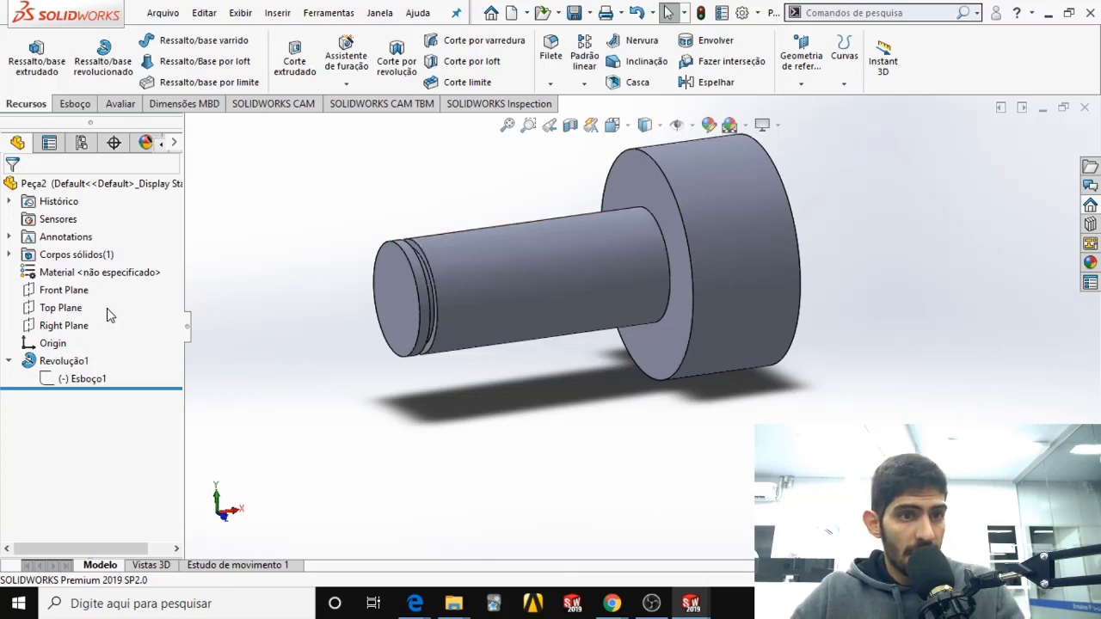
# Step: Apply a 3 mm symmetric Fillet feature to the circular edge where the thin shaft meets the larger cylinder
pyautogui.scroll(2, 563, 314)
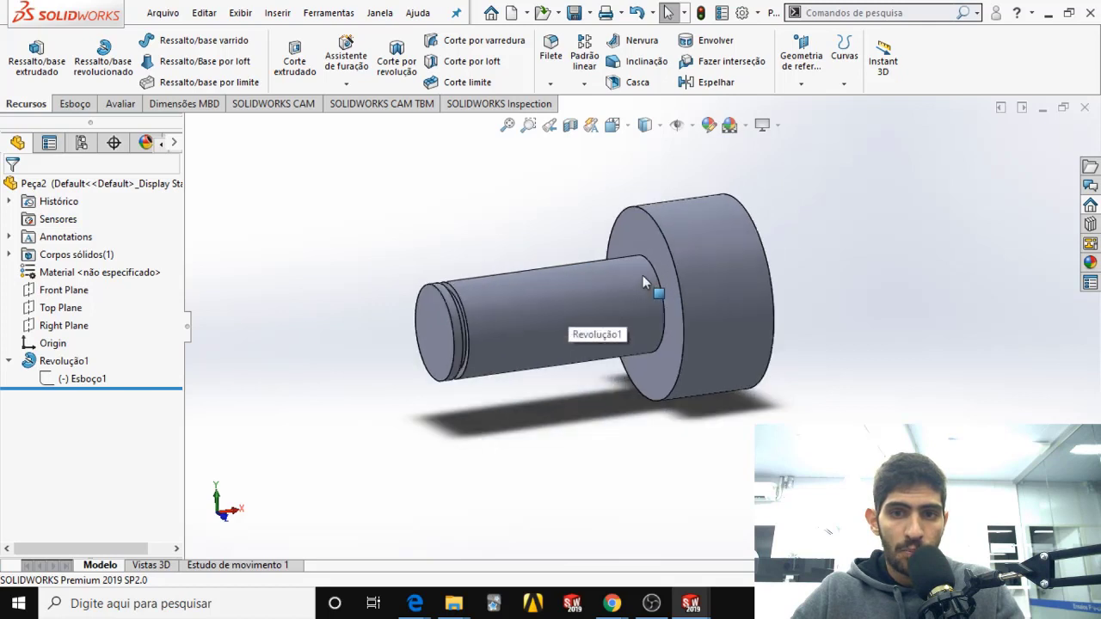
pyautogui.scroll(2, 557, 330)
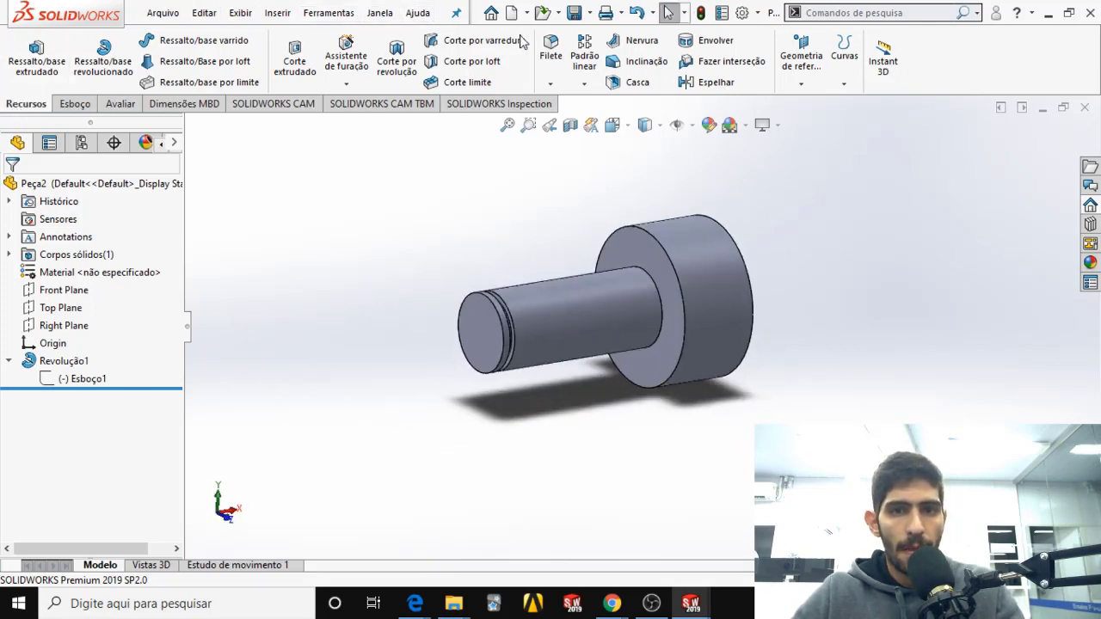
pyautogui.click(549, 84)
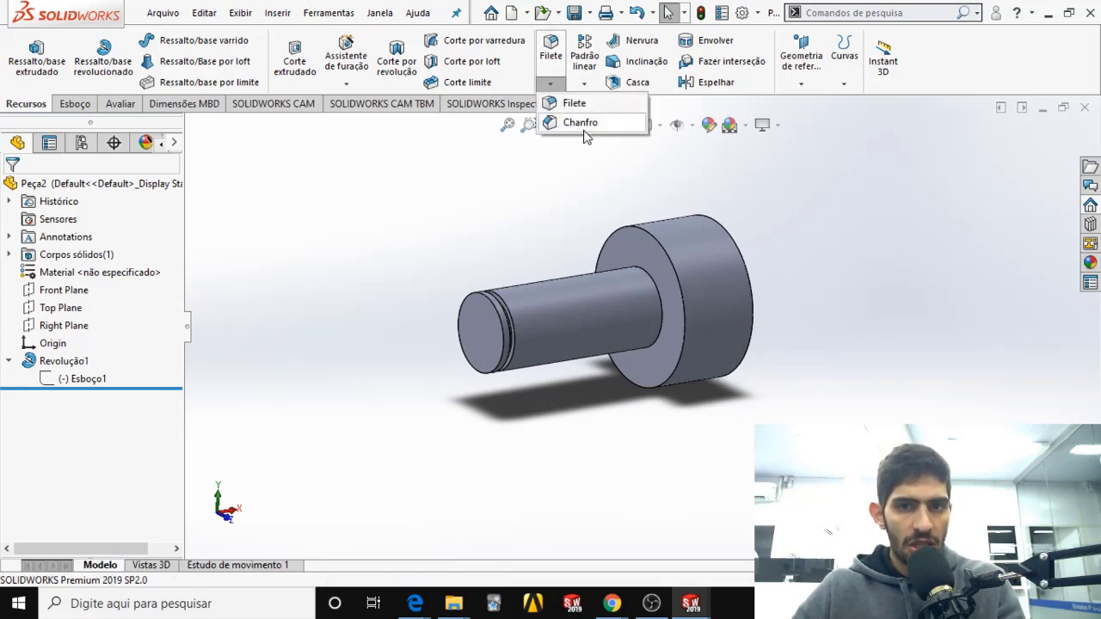
pyautogui.click(573, 104)
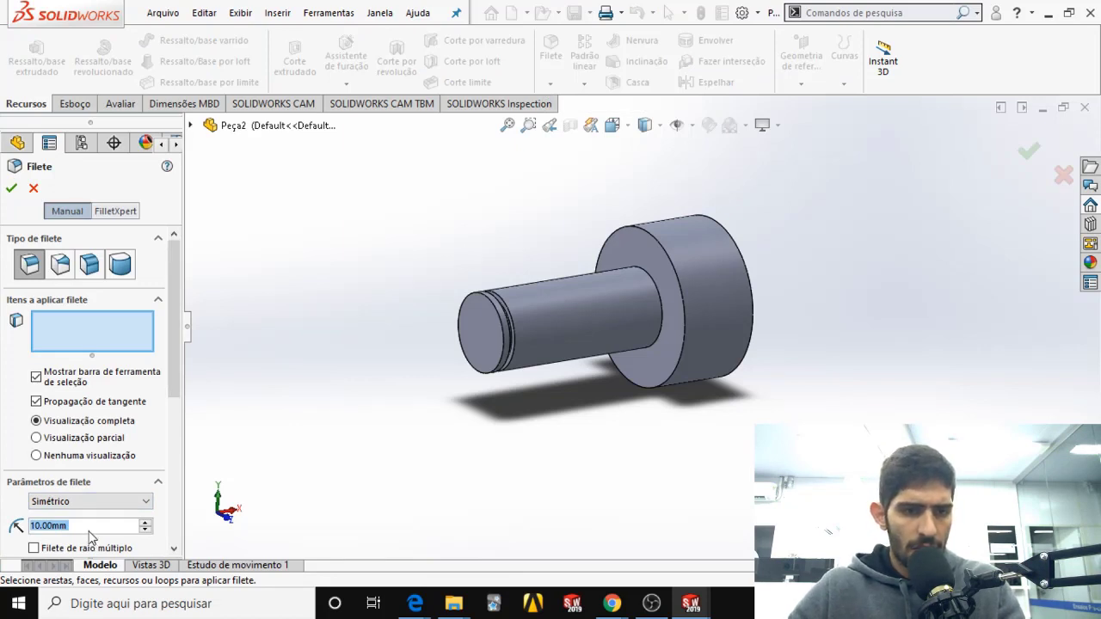
pyautogui.write('3')
pyautogui.press('Return')
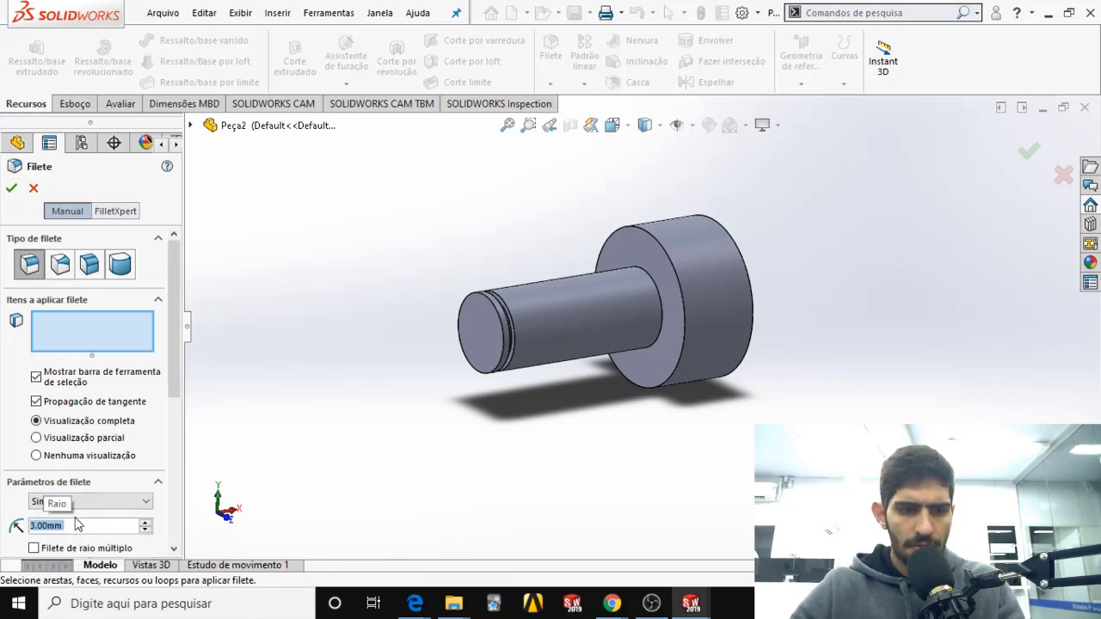
pyautogui.click(651, 281)
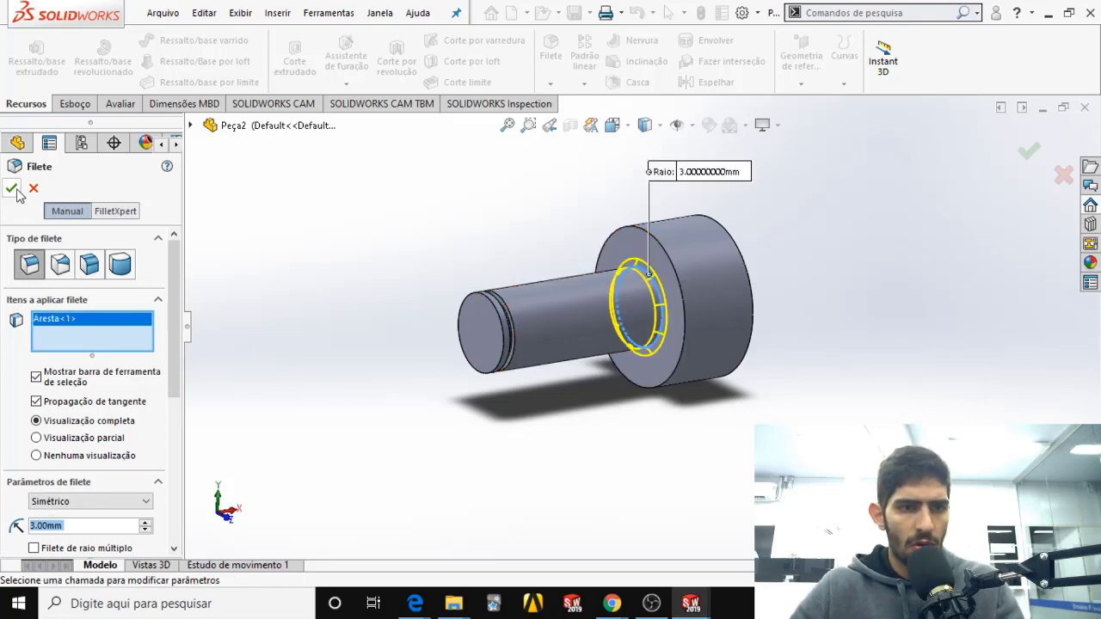
pyautogui.press('Return')
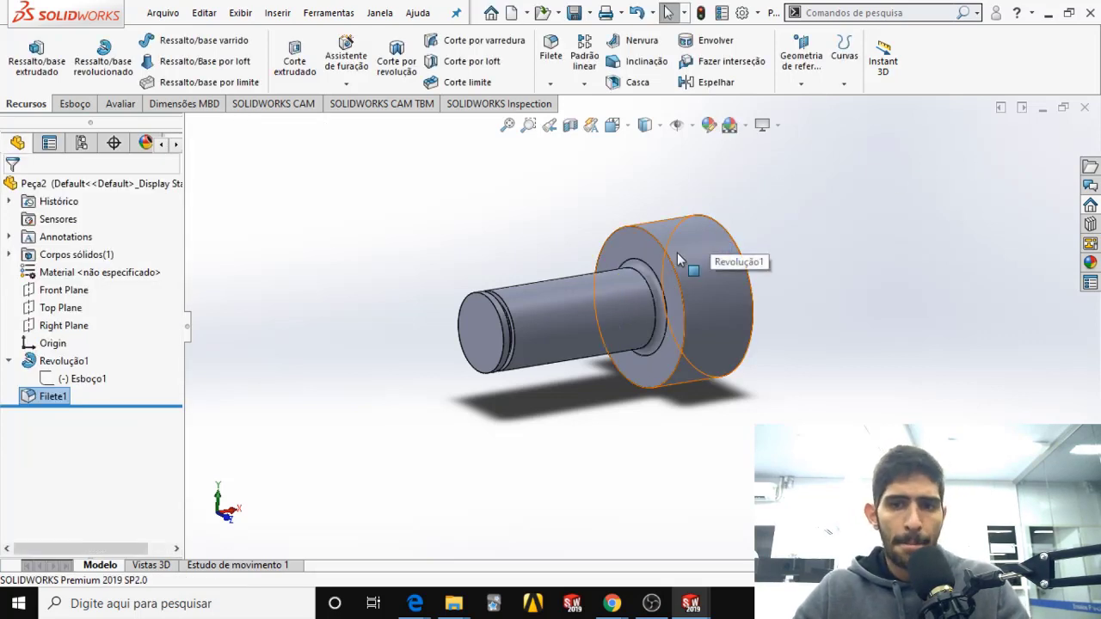
pyautogui.moveTo(658, 301)
pyautogui.mouseDown(button='middle')
pyautogui.moveTo(637, 311)
pyautogui.moveTo(640, 292)
pyautogui.mouseUp(button='middle')
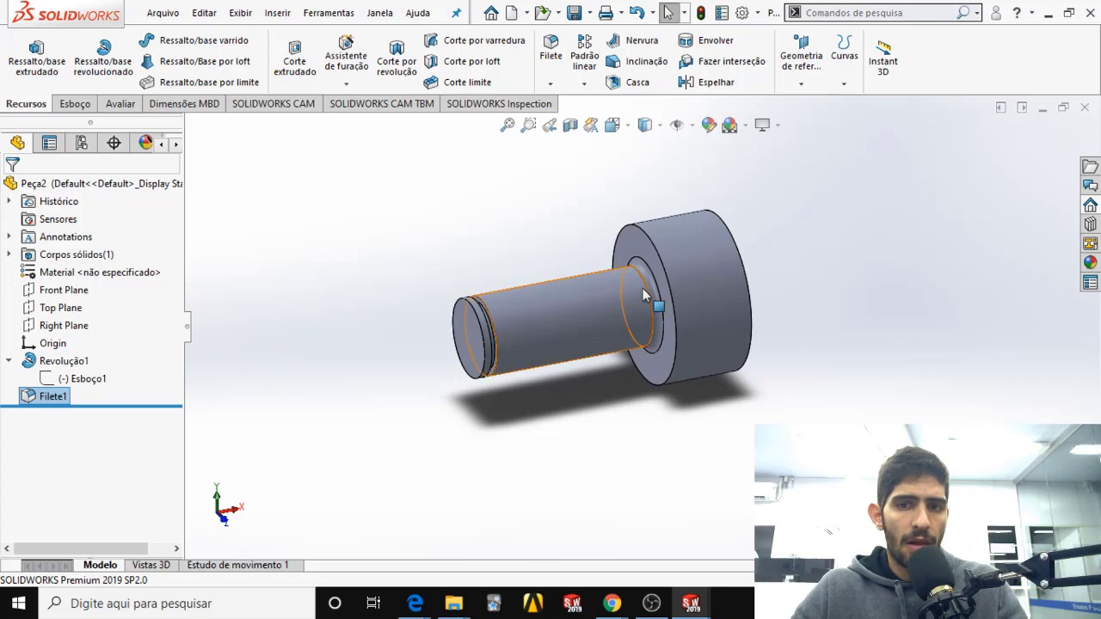
pyautogui.click(9, 362)
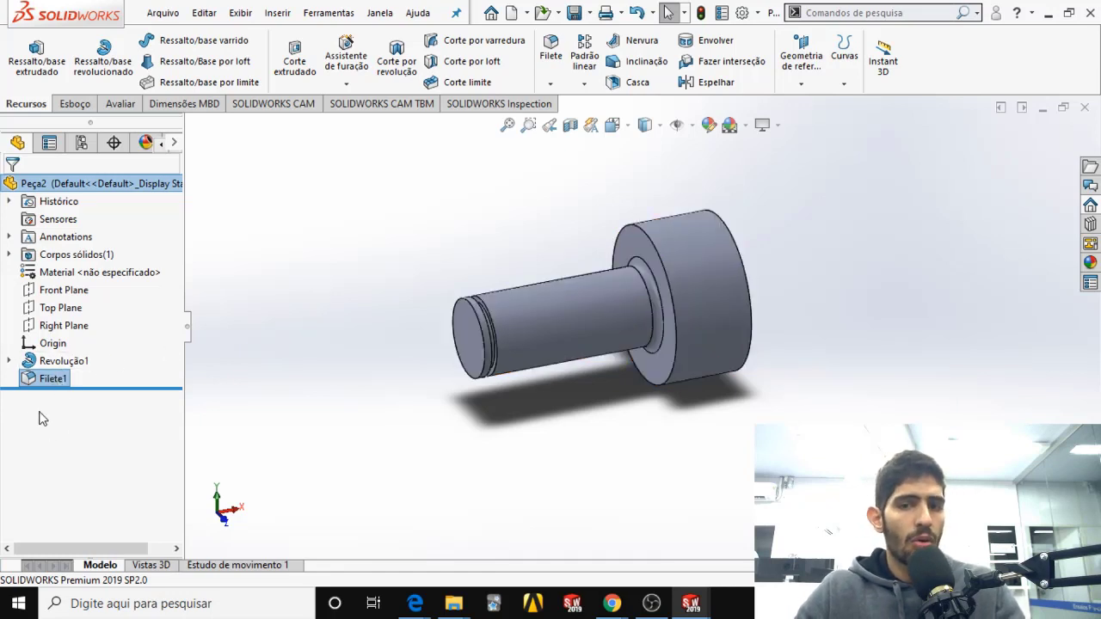
# Step: Edit the fillet feature between the thin shaft and the larger cylinder, setting its radius to 5 mm
pyautogui.scroll(-3, 587, 305)
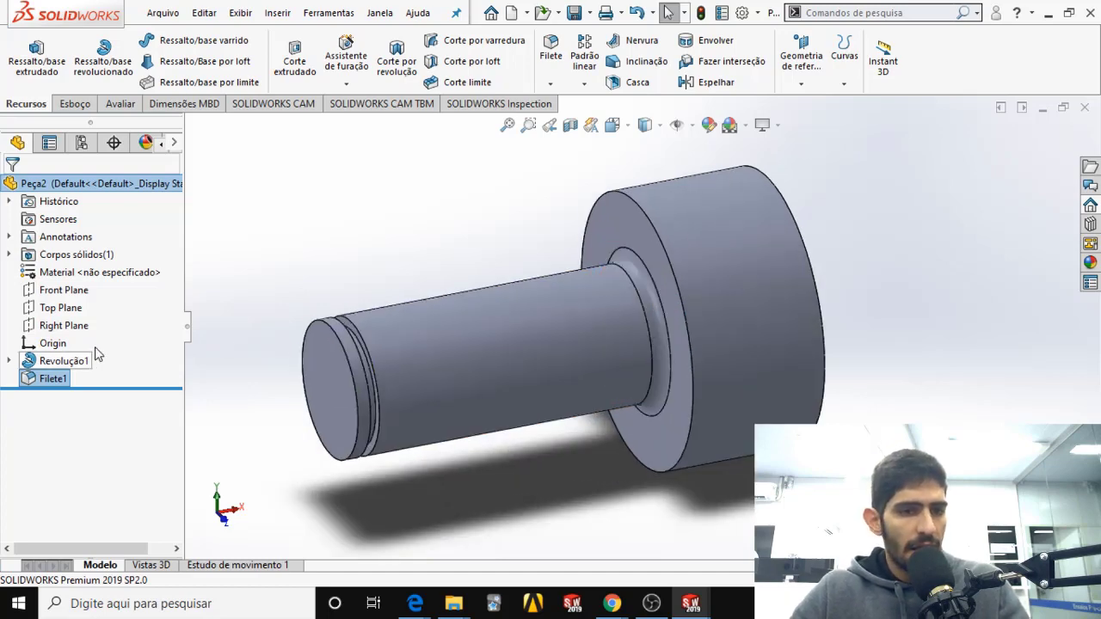
pyautogui.scroll(3, 523, 316)
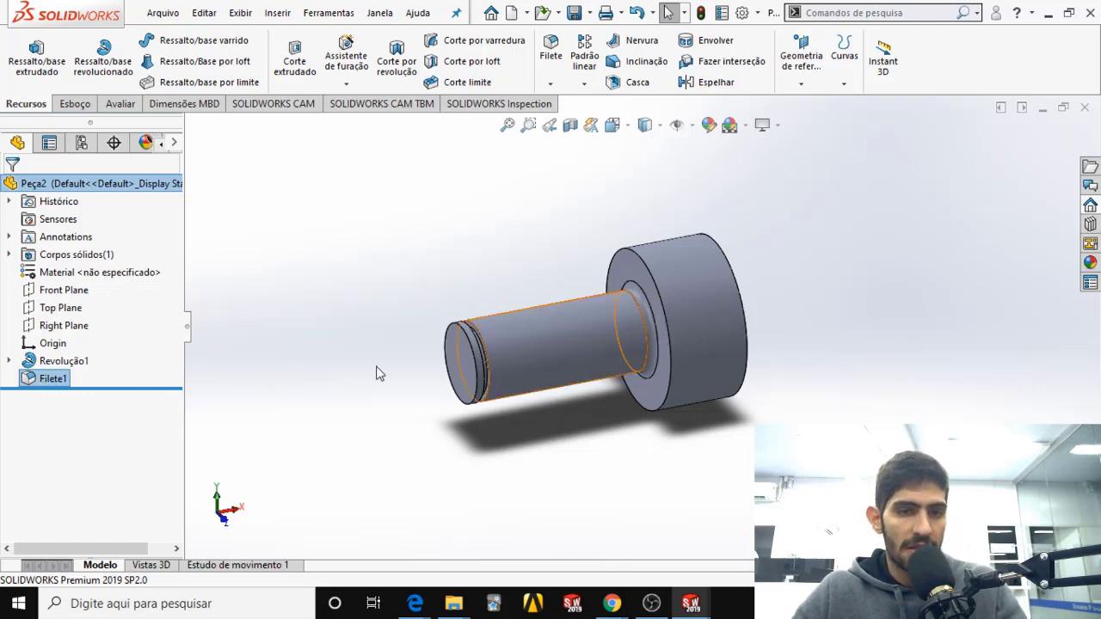
pyautogui.rightClick(49, 387)
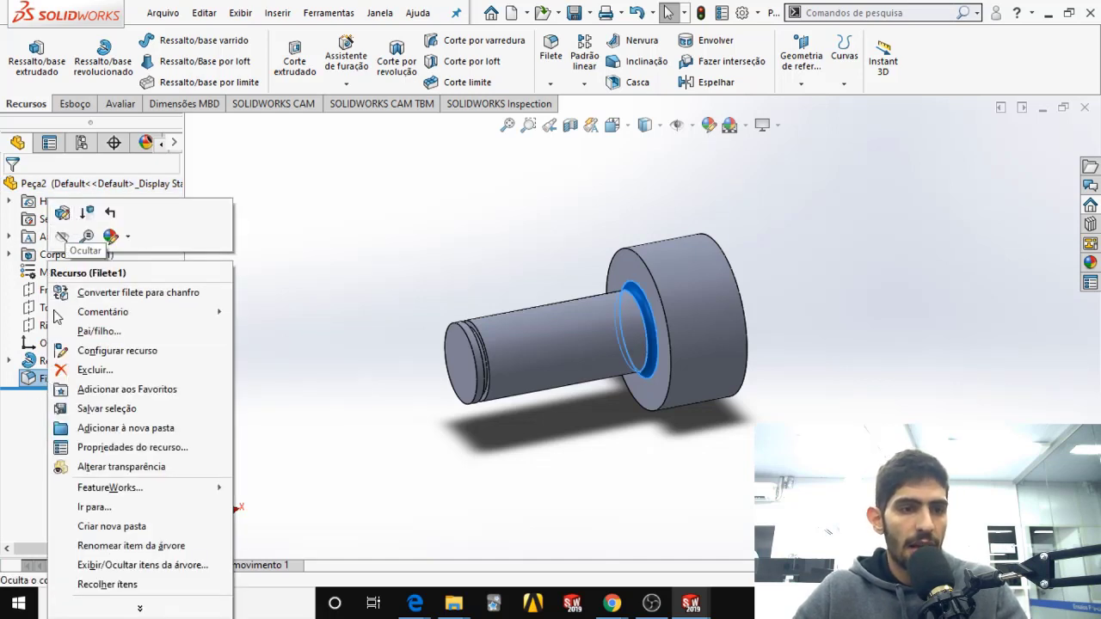
pyautogui.click(36, 410)
pyautogui.rightClick(51, 379)
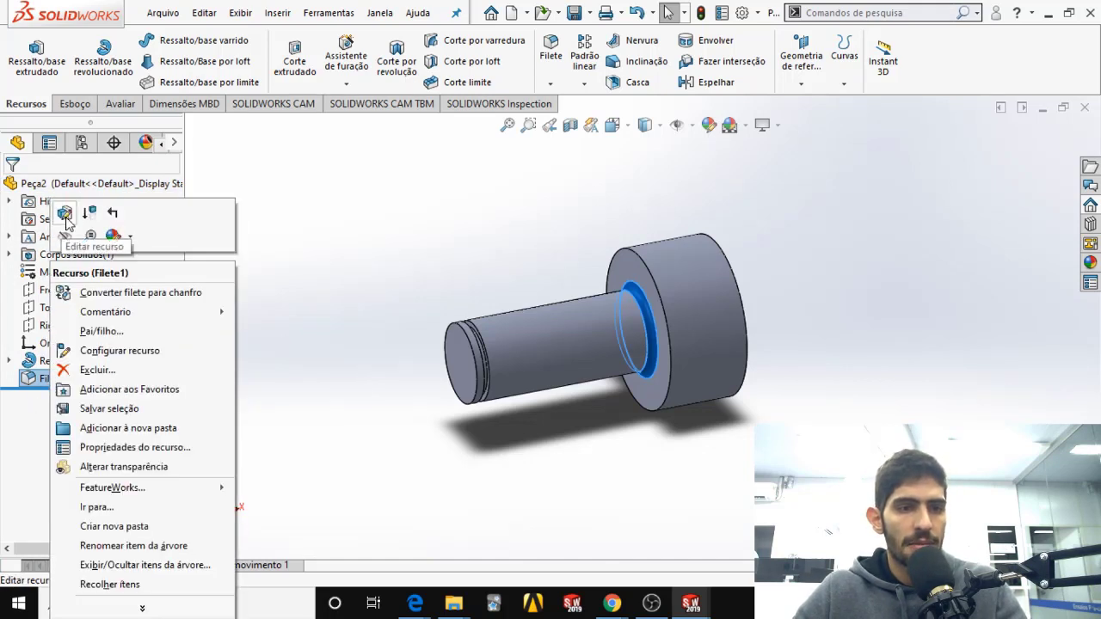
pyautogui.click(66, 216)
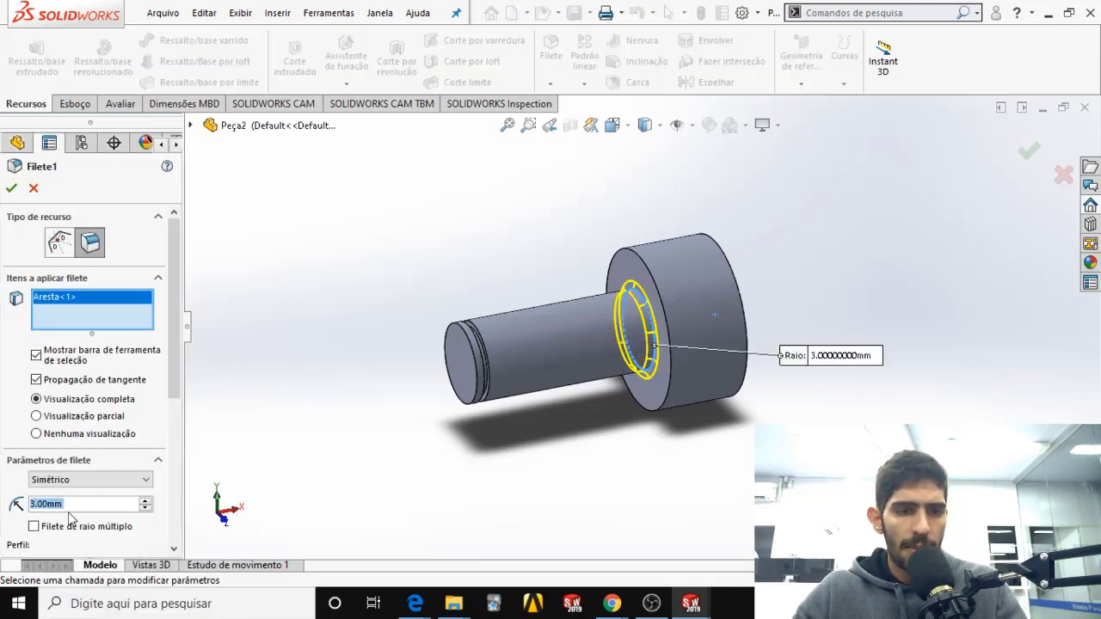
pyautogui.write('5')
pyautogui.press('Return')
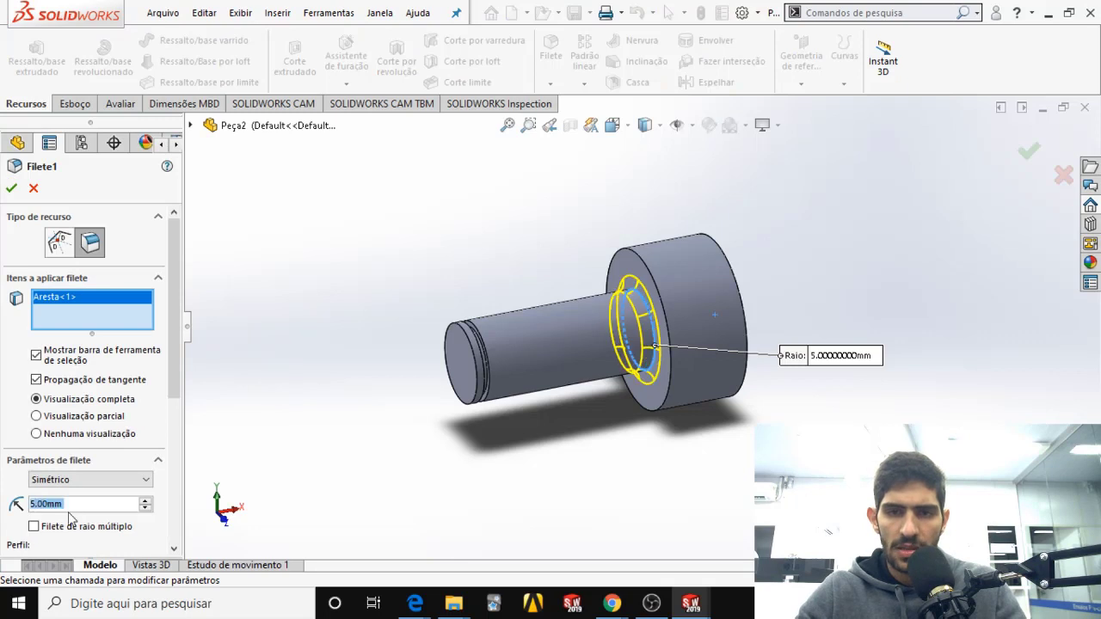
pyautogui.click(11, 187)
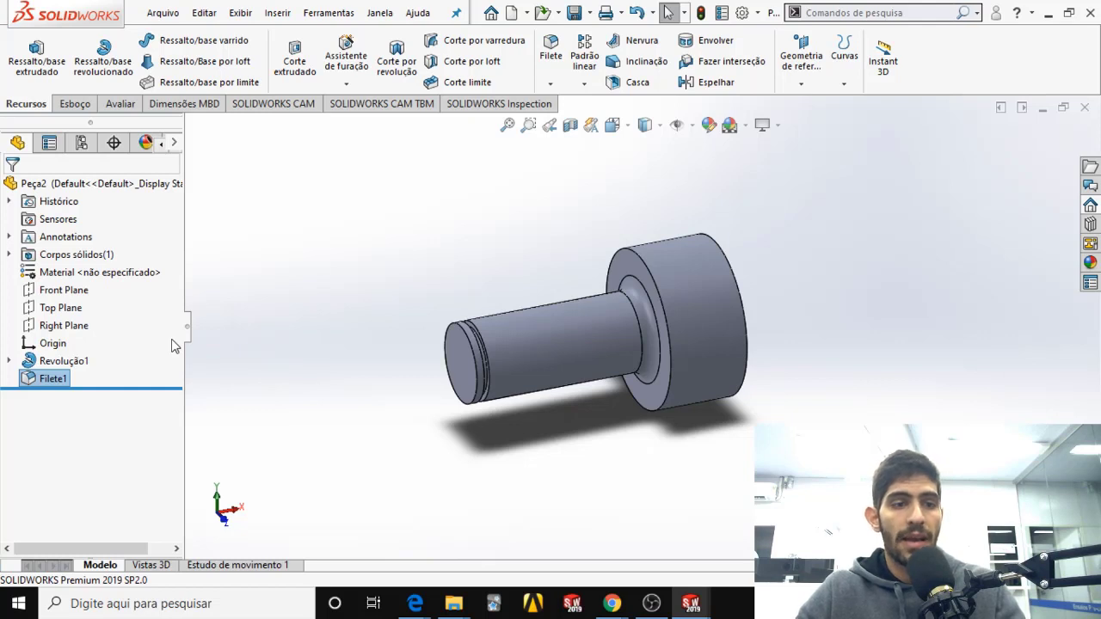
# Step: Select the fillet face and the large cylinder's outer face in turn to check which feature each belongs to
pyautogui.click(638, 314)
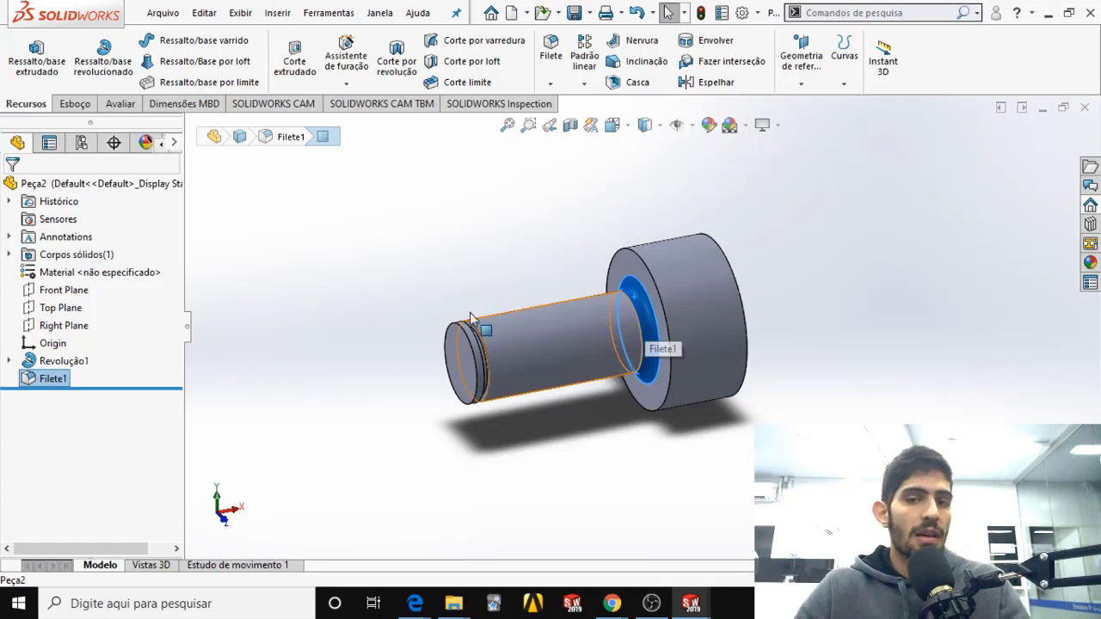
pyautogui.click(462, 285)
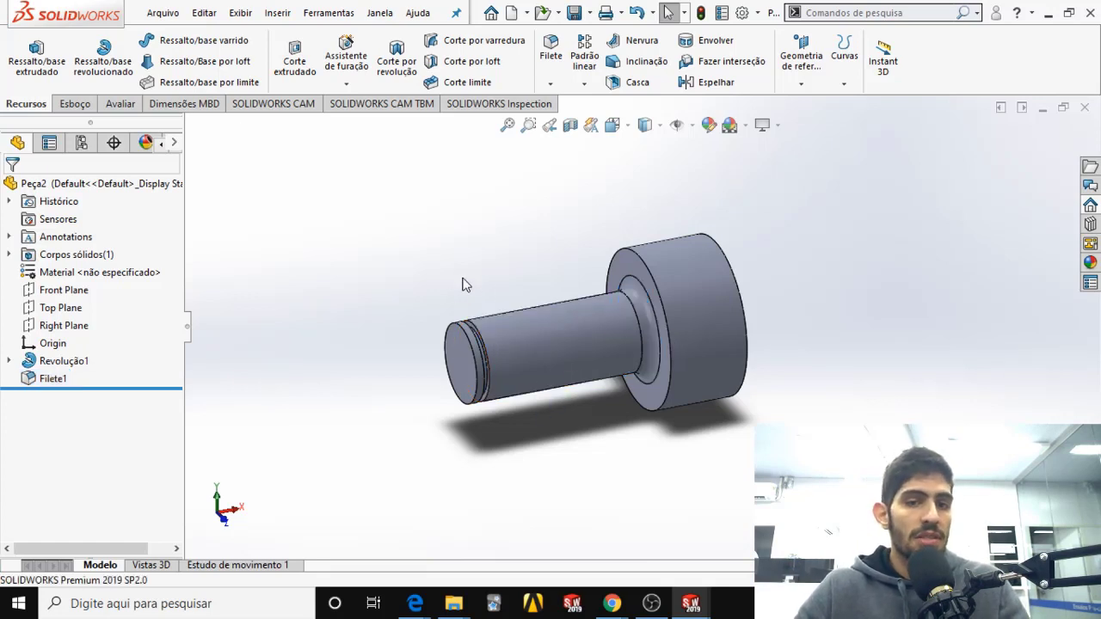
pyautogui.click(639, 303)
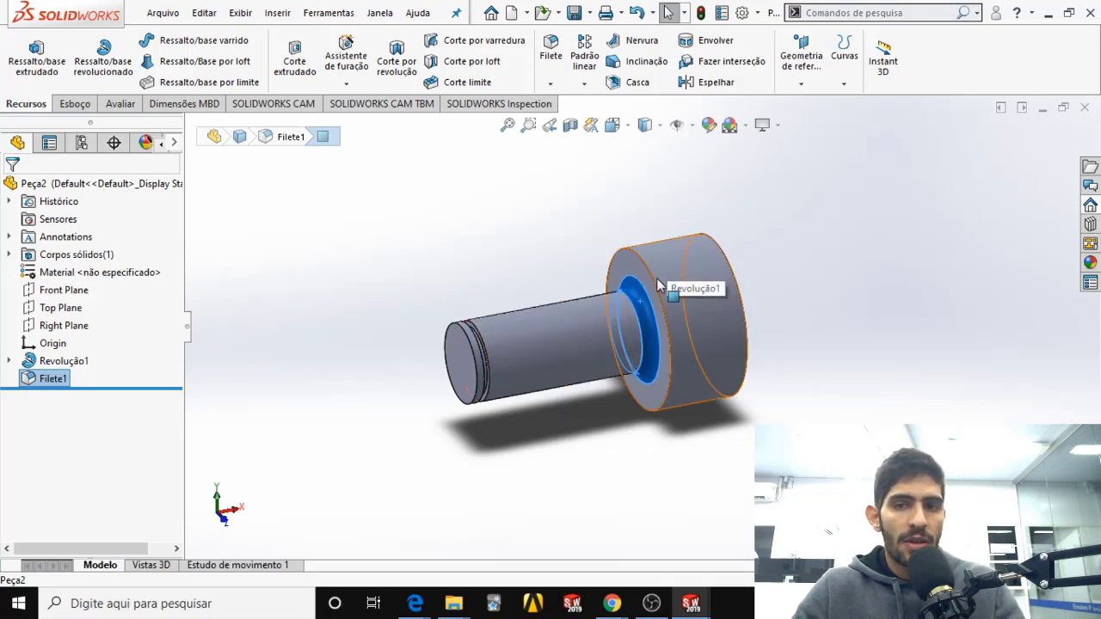
pyautogui.click(690, 297)
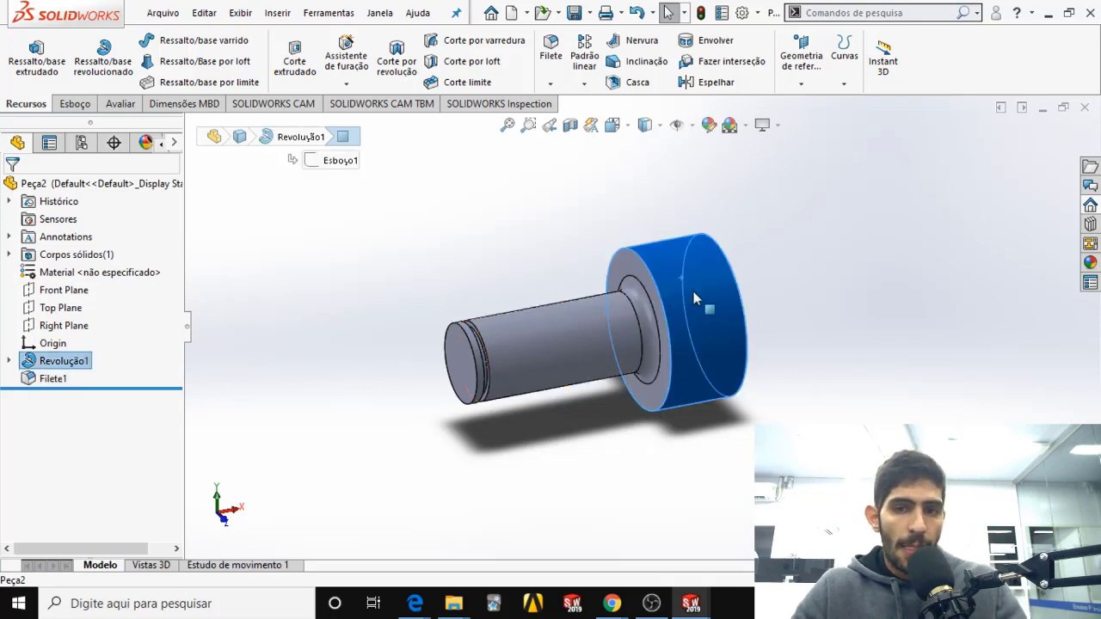
pyautogui.click(647, 481)
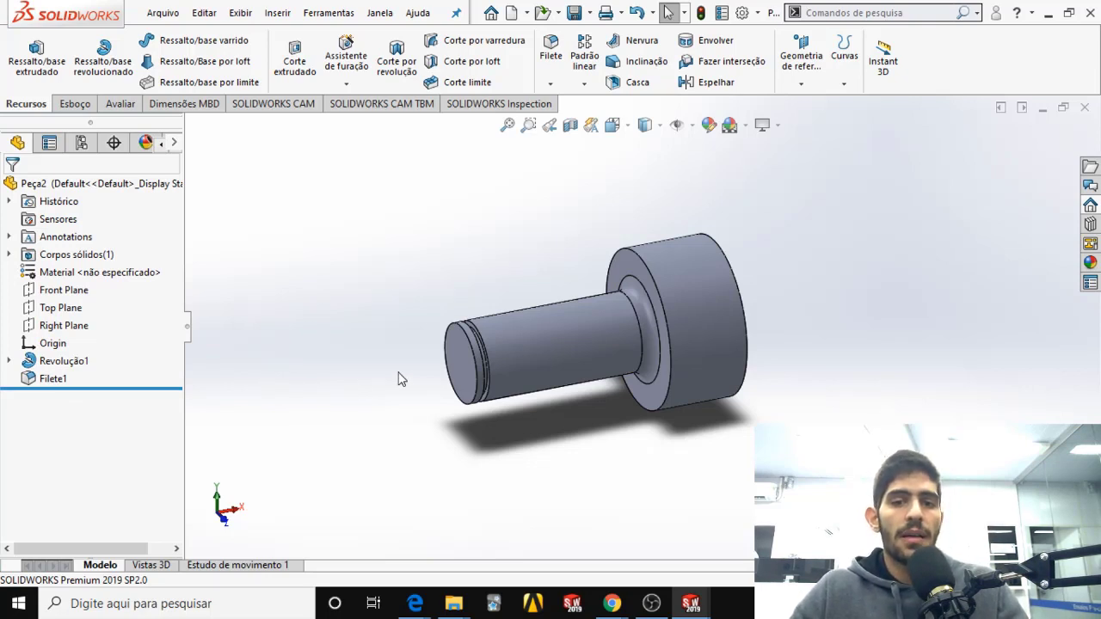
# Step: Switch to the Peça1 part and examine the chamfer on the free end of its thin shaft
pyautogui.click(1042, 108)
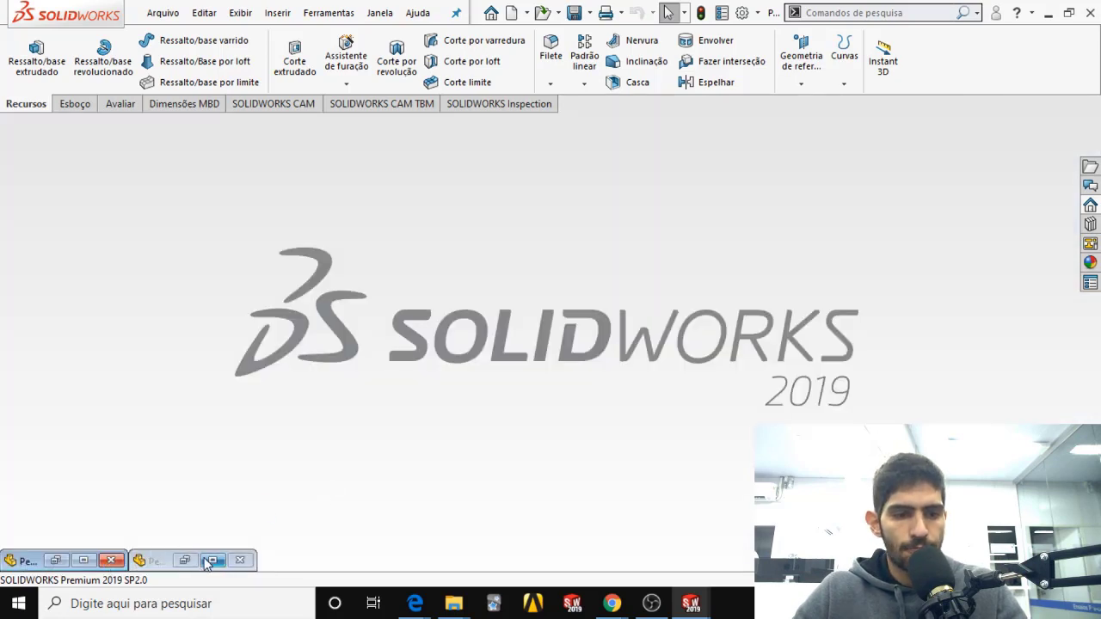
pyautogui.click(83, 560)
pyautogui.scroll(-5, 471, 371)
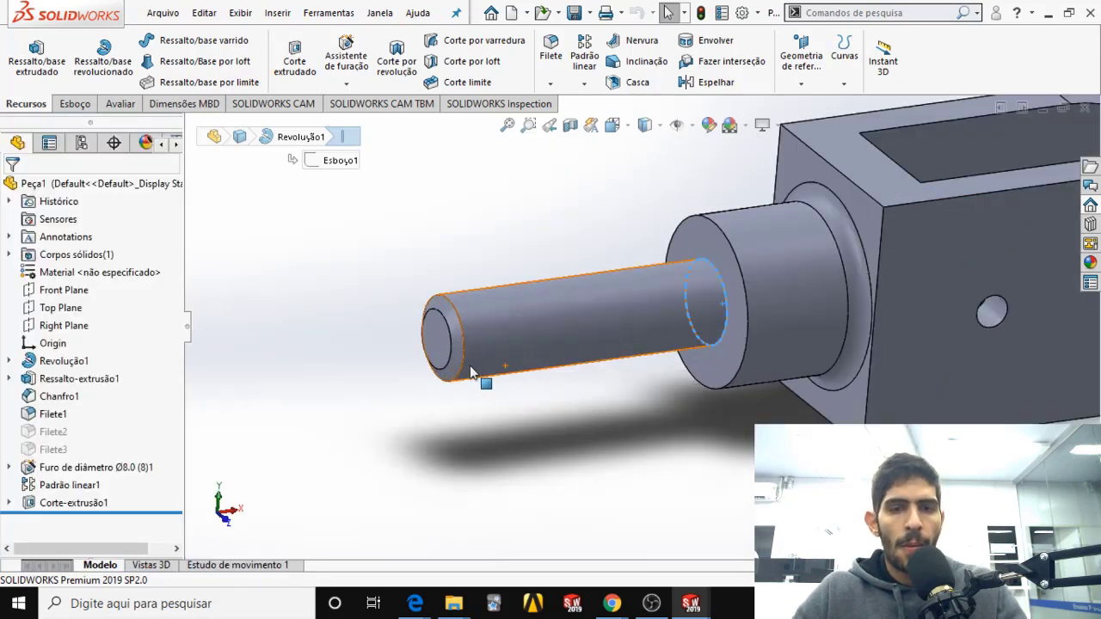
pyautogui.scroll(-3, 471, 372)
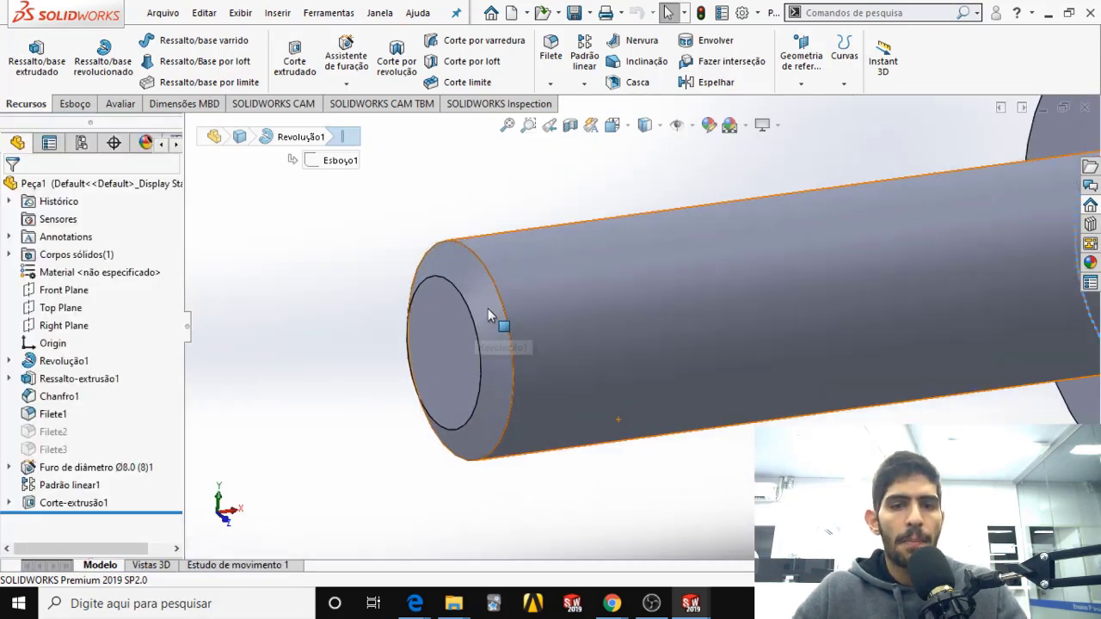
pyautogui.click(508, 361)
pyautogui.scroll(4, 550, 389)
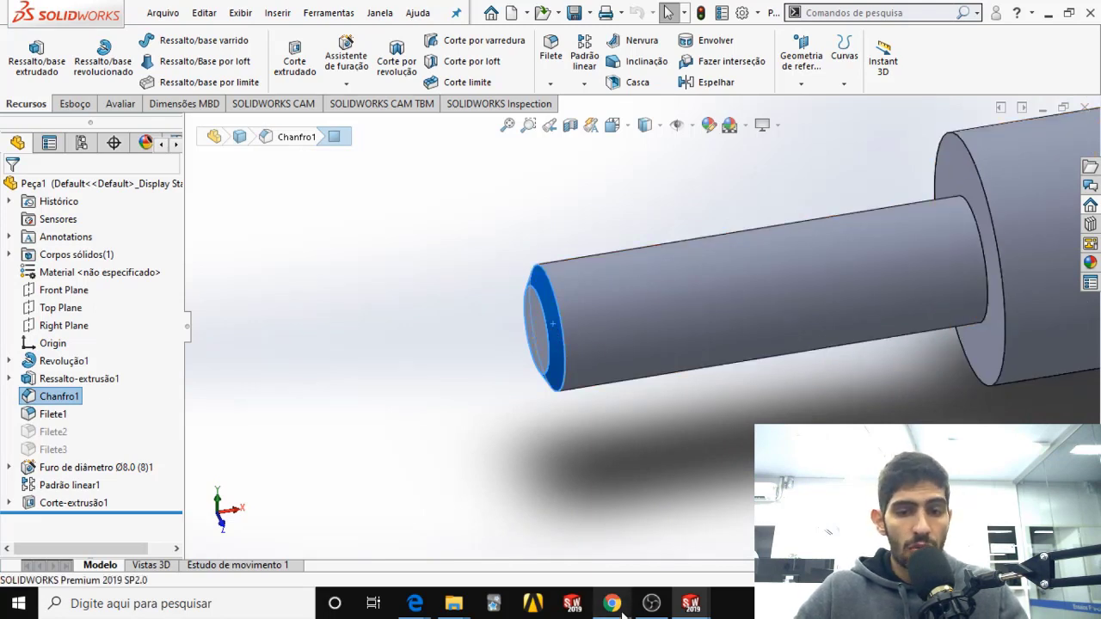
# Step: Return to the Peça2 part and open the revolve's sketch Esboço1 for editing
pyautogui.moveTo(686, 606)
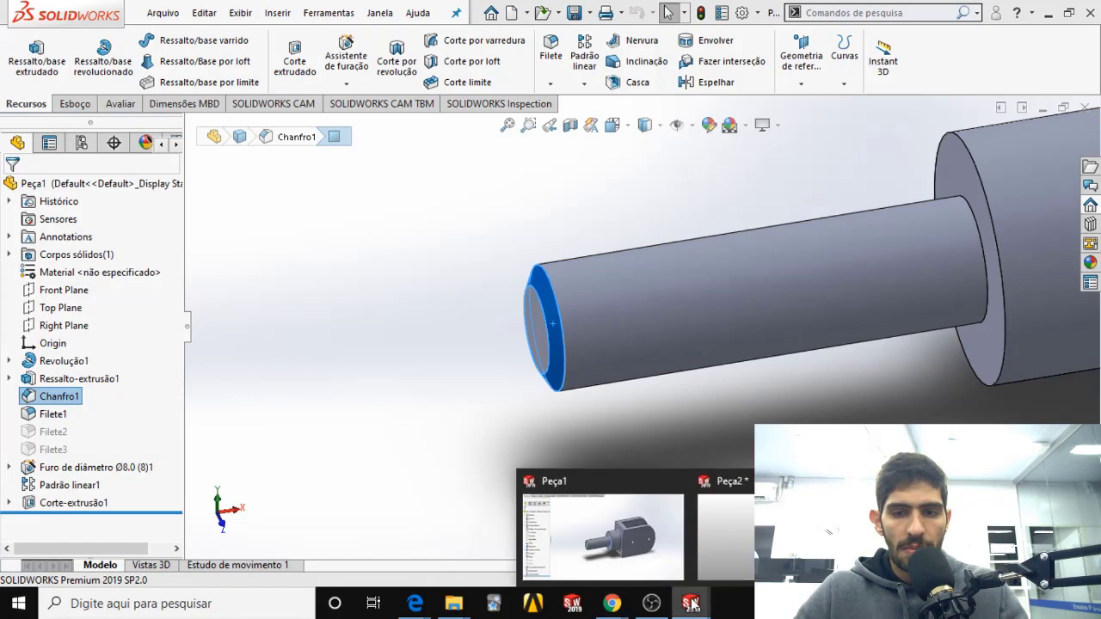
pyautogui.click(735, 547)
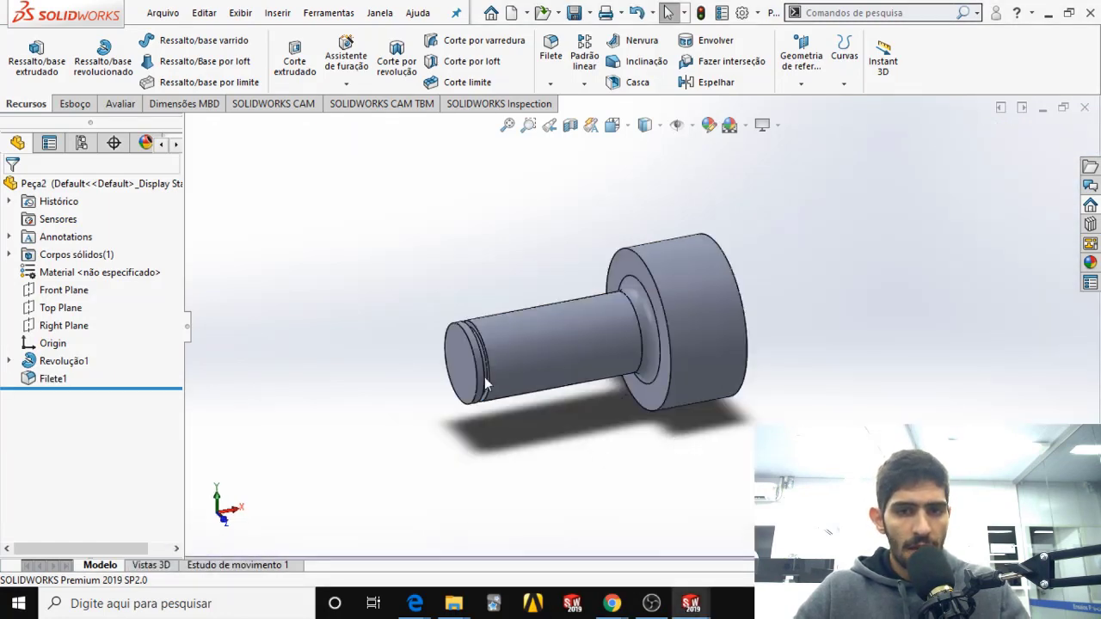
pyautogui.scroll(-3, 486, 352)
pyautogui.scroll(3, 488, 347)
pyautogui.click(16, 361)
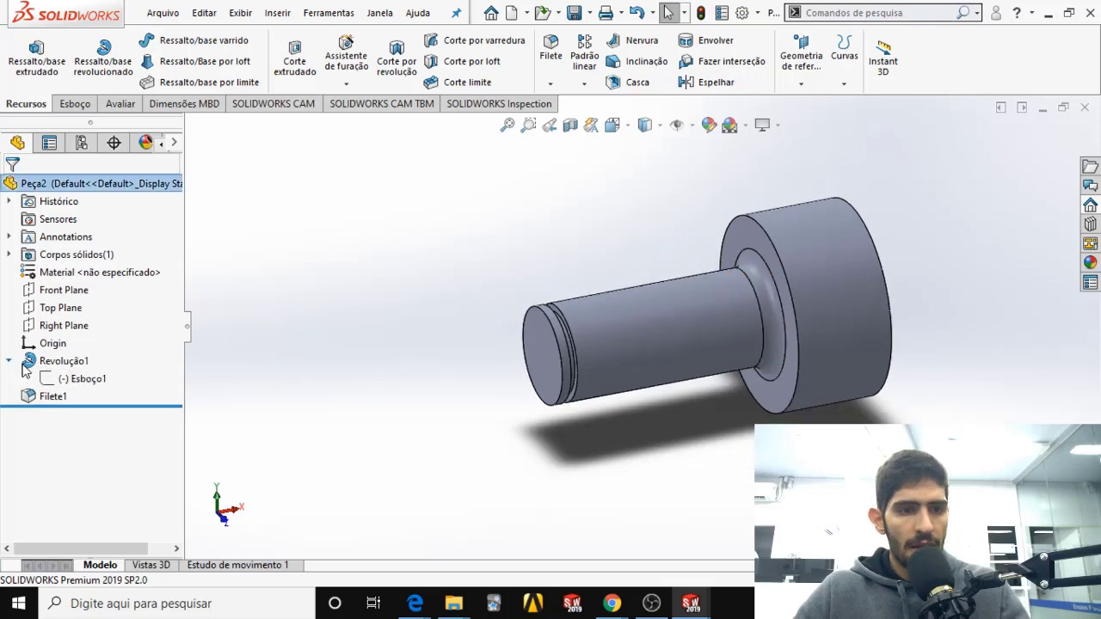
pyautogui.rightClick(58, 379)
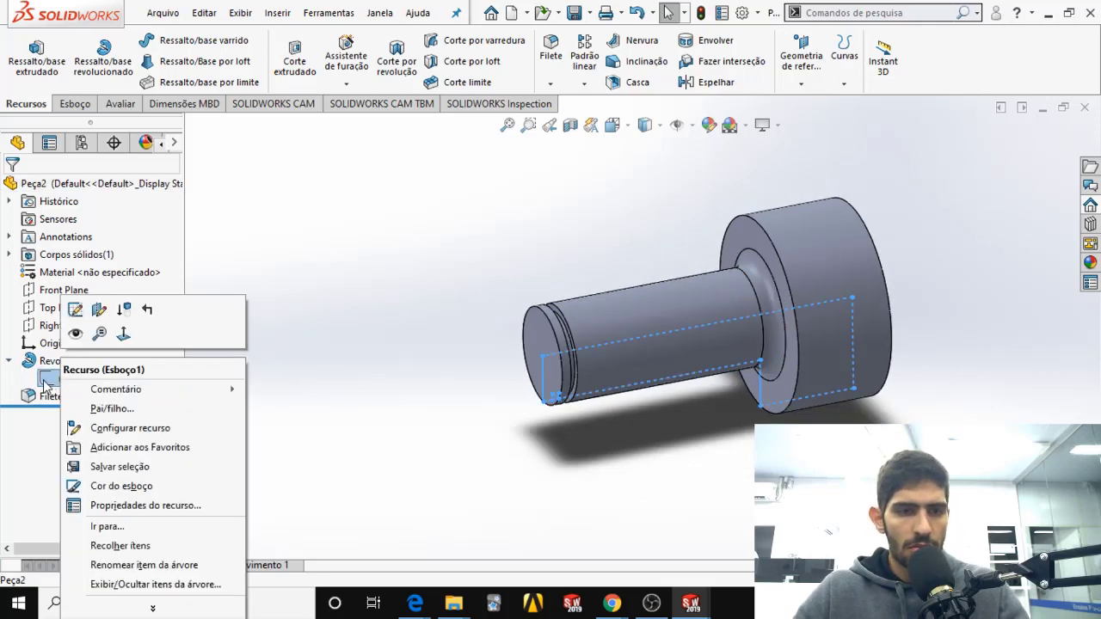
pyautogui.click(18, 381)
pyautogui.rightClick(58, 380)
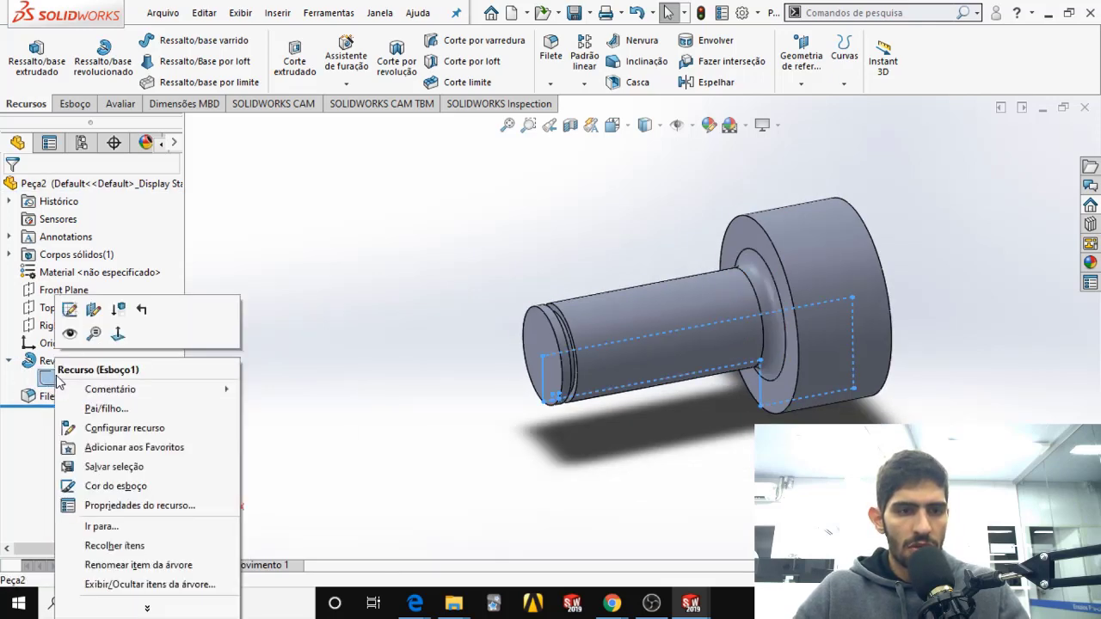
pyautogui.click(69, 318)
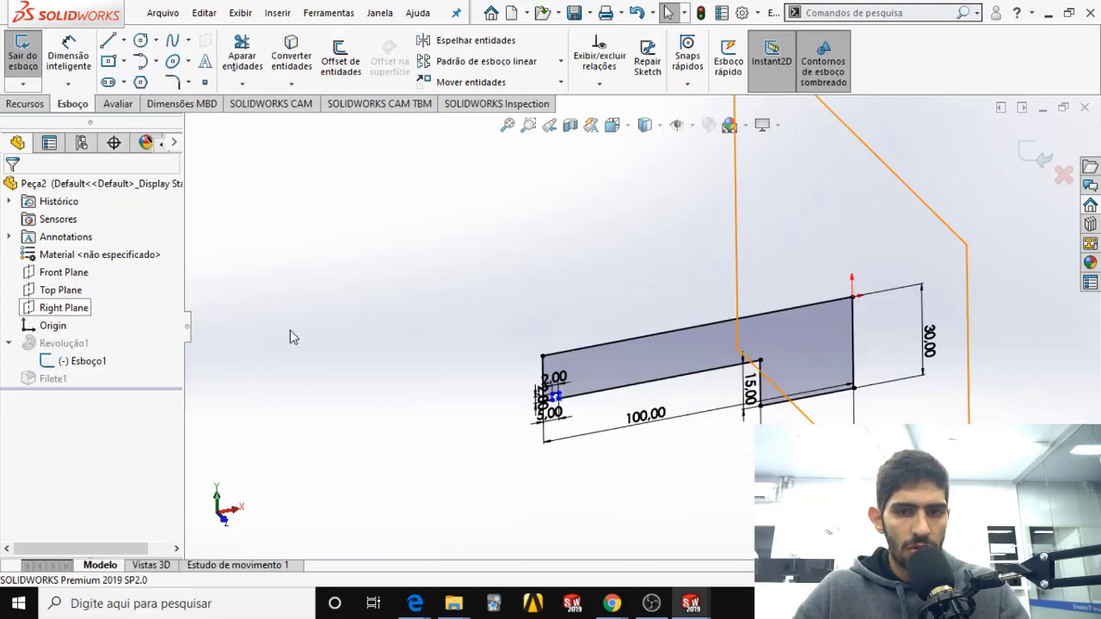
# Step: Draw a diagonal chamfer line across the profile's outer end corner, from the short edge beside the groove to the end edge
pyautogui.scroll(-5, 540, 407)
pyautogui.scroll(-6, 526, 407)
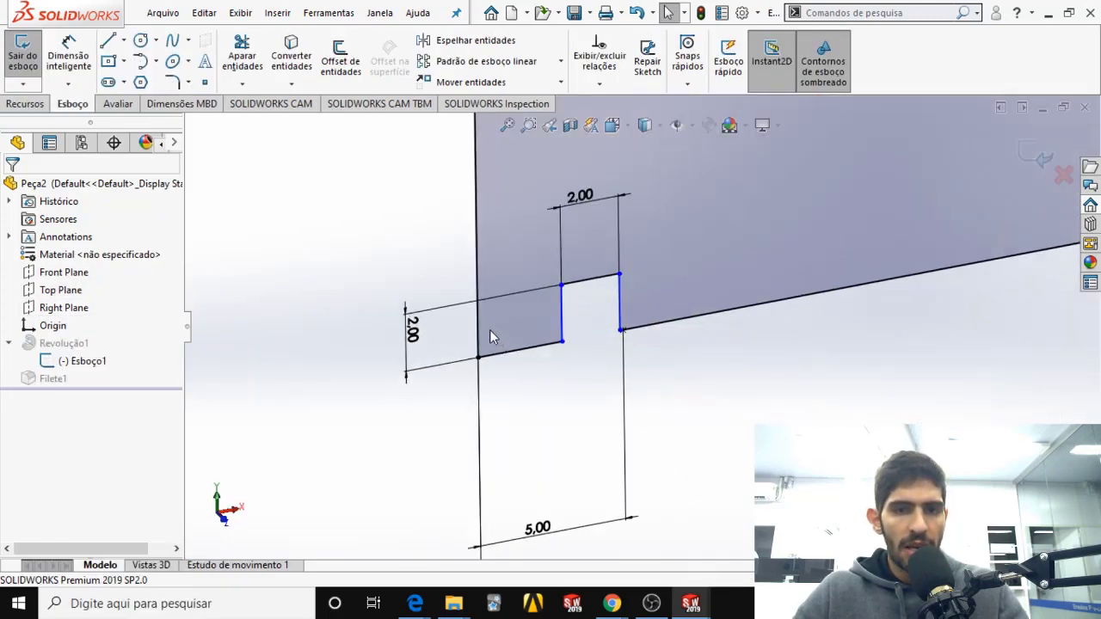
pyautogui.moveTo(489, 330); pyautogui.dragTo(478, 321, button='middle')
pyautogui.scroll(3, 256, 163)
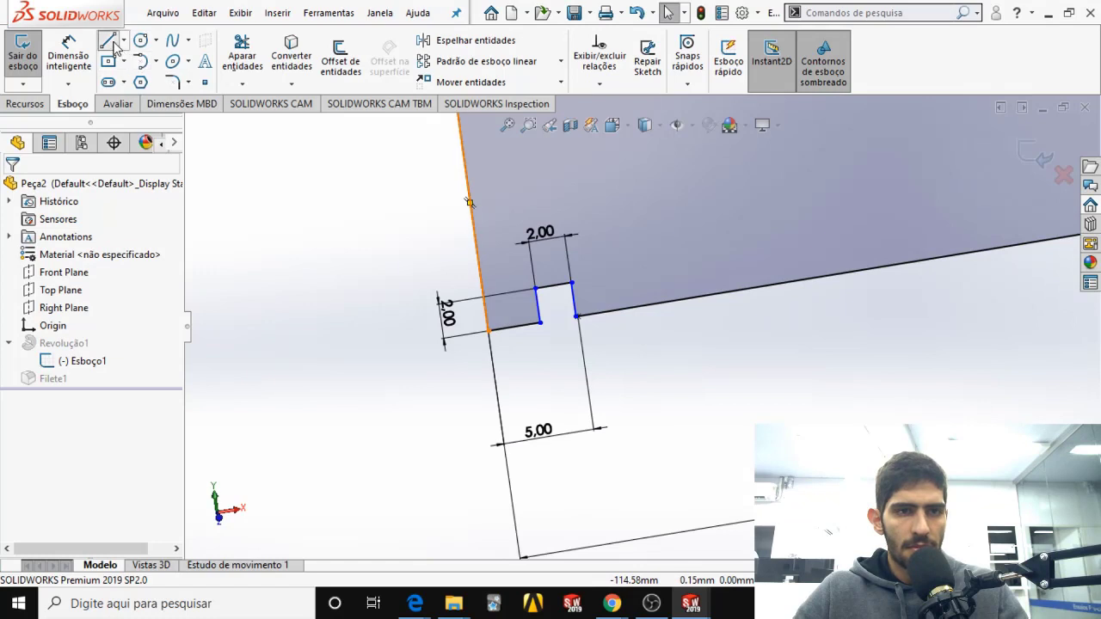
pyautogui.click(109, 42)
pyautogui.click(514, 326)
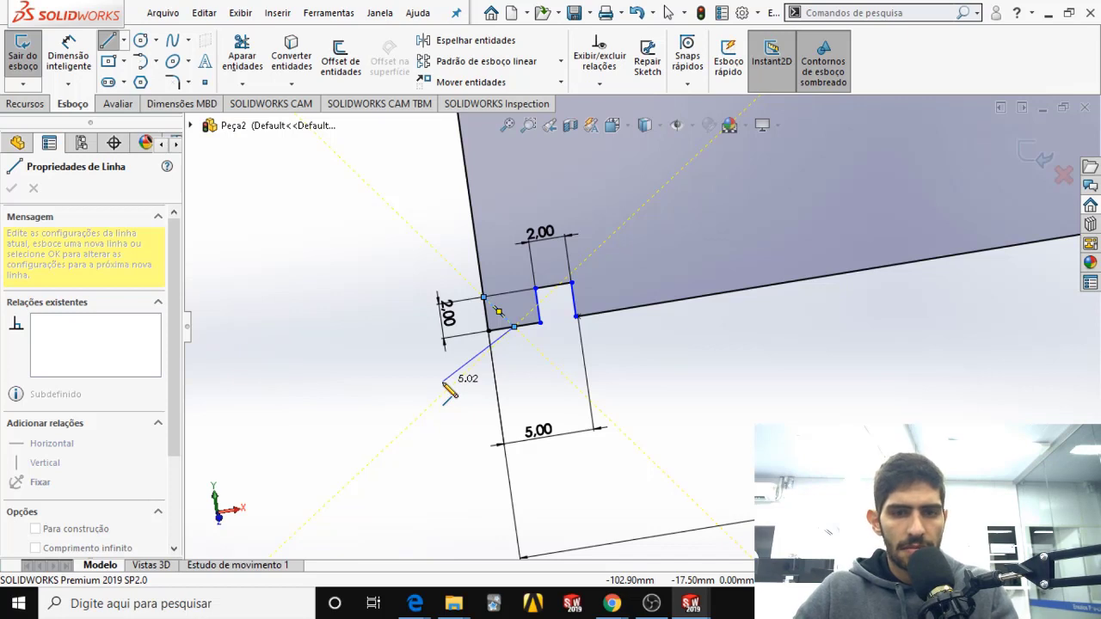
pyautogui.click(484, 297)
pyautogui.press('Escape')
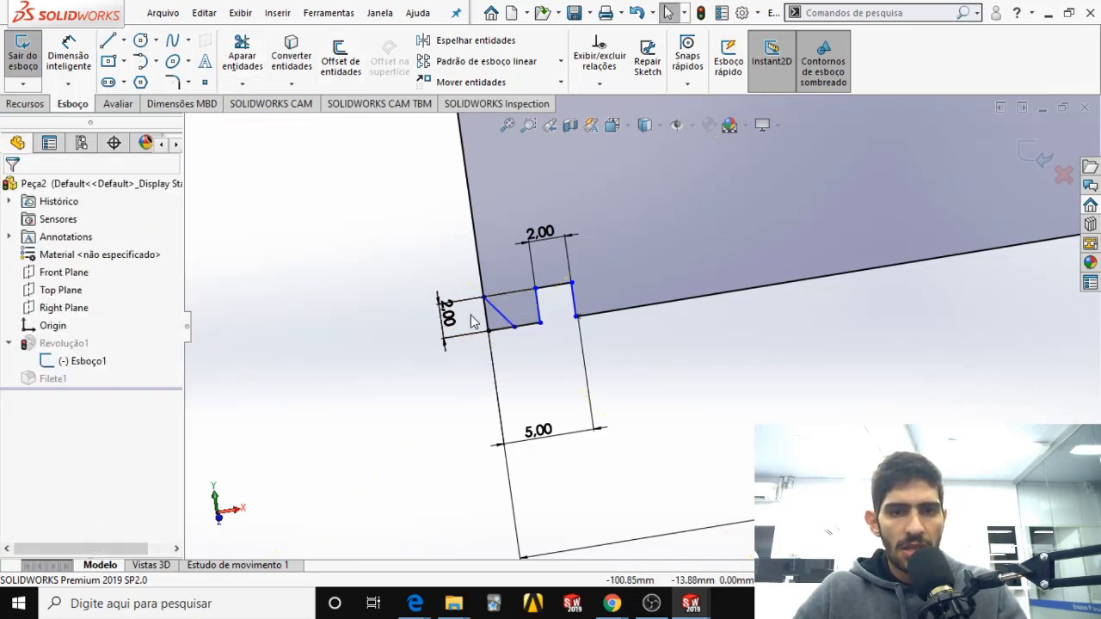
# Step: Trim away the corner outside the diagonal line and exit the sketch to rebuild the shaft with a chamfered end
pyautogui.click(242, 54)
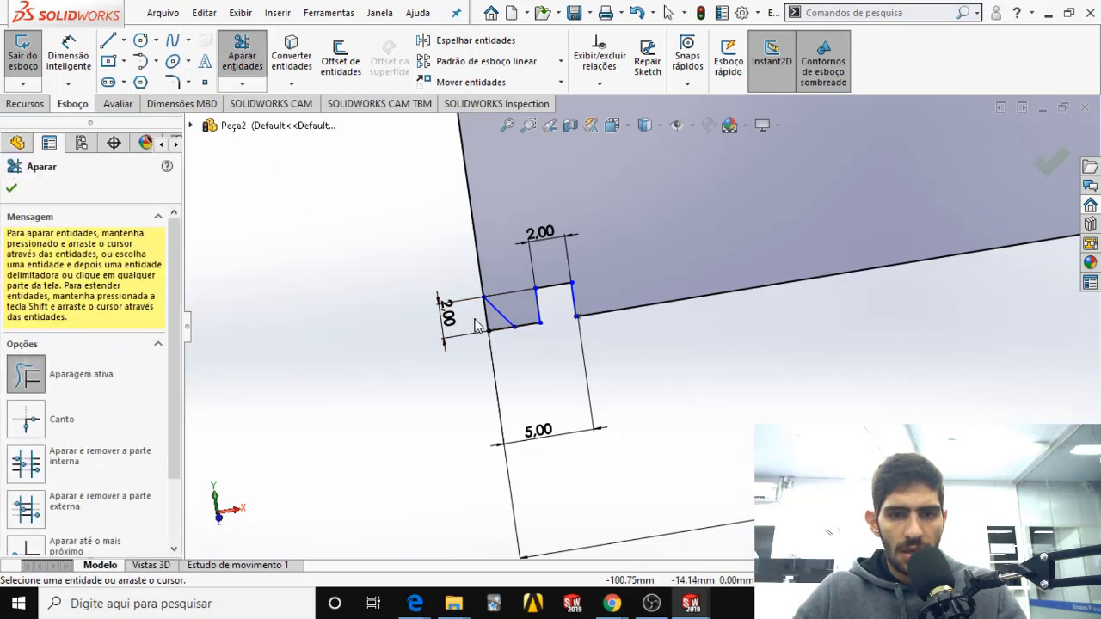
pyautogui.moveTo(470, 326)
pyautogui.mouseDown()
pyautogui.moveTo(493, 325)
pyautogui.moveTo(507, 357)
pyautogui.mouseUp()
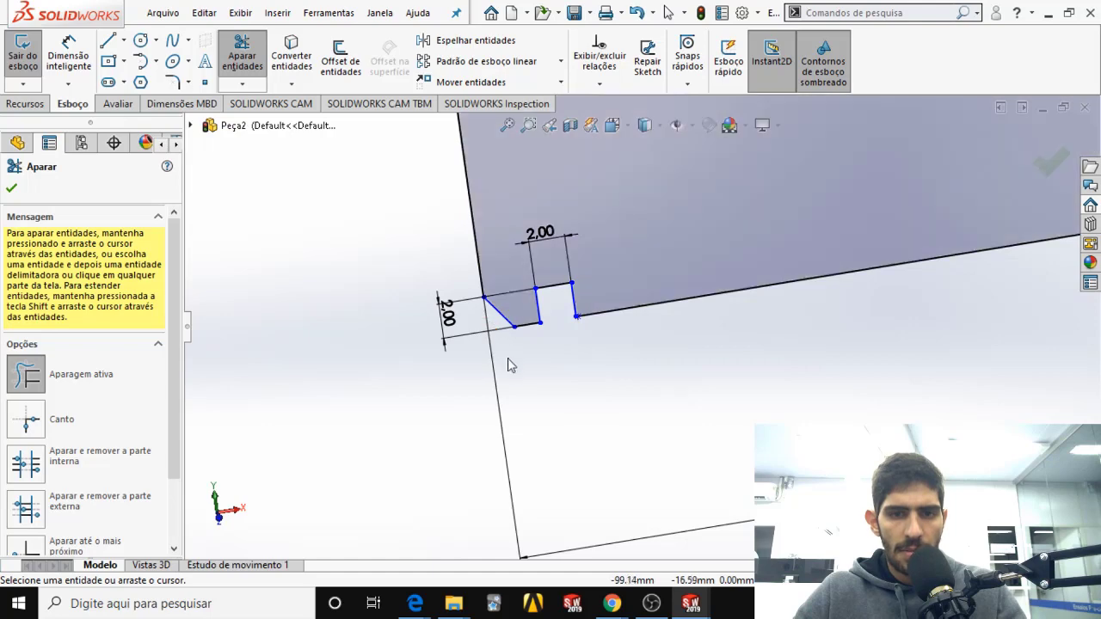
pyautogui.scroll(3, 511, 363)
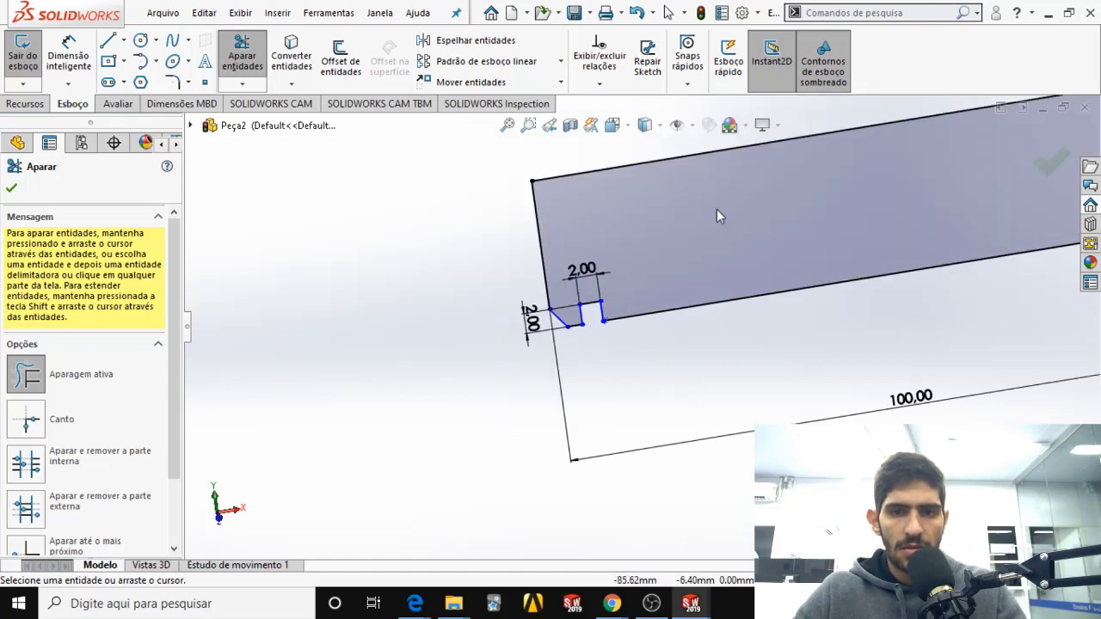
pyautogui.click(1046, 162)
pyautogui.click(1039, 160)
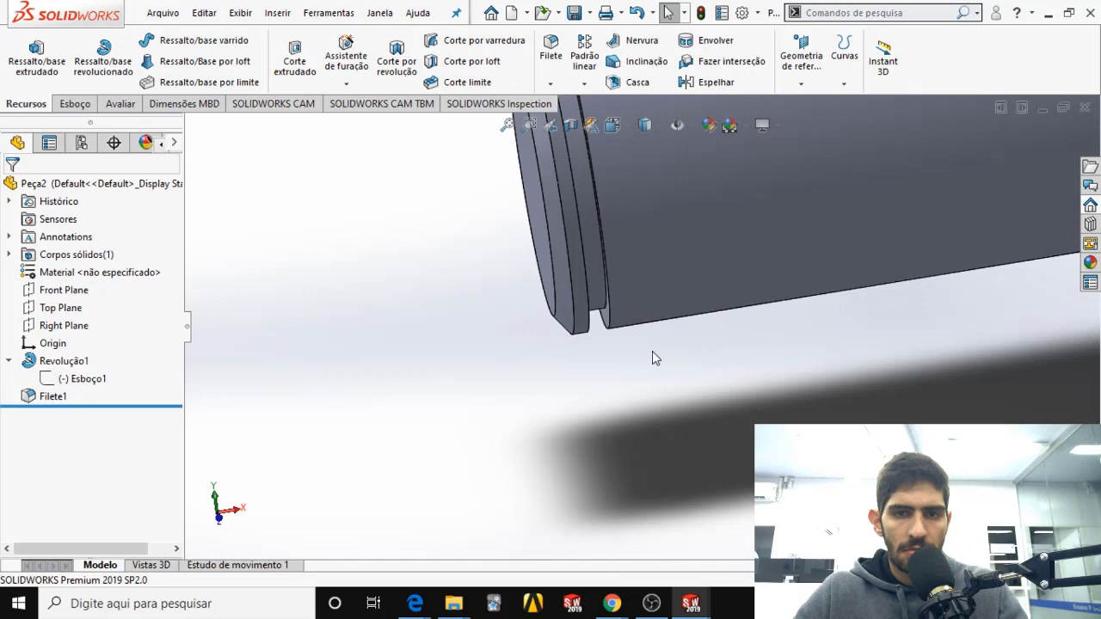
pyautogui.moveTo(652, 351); pyautogui.dragTo(578, 201, button='middle')
pyautogui.scroll(2, 534, 357)
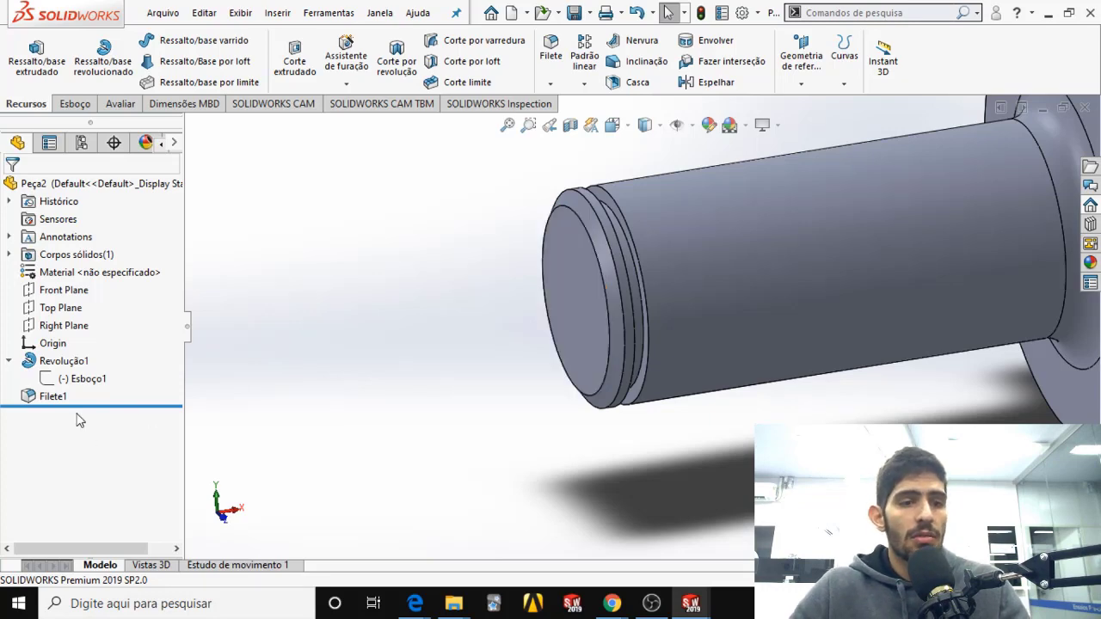
# Step: Open the revolve's sketch Esboço1 for editing and trim away the diagonal chamfer line at the profile's outer end corner
pyautogui.click(86, 380)
pyautogui.rightClick(86, 380)
pyautogui.click(92, 305)
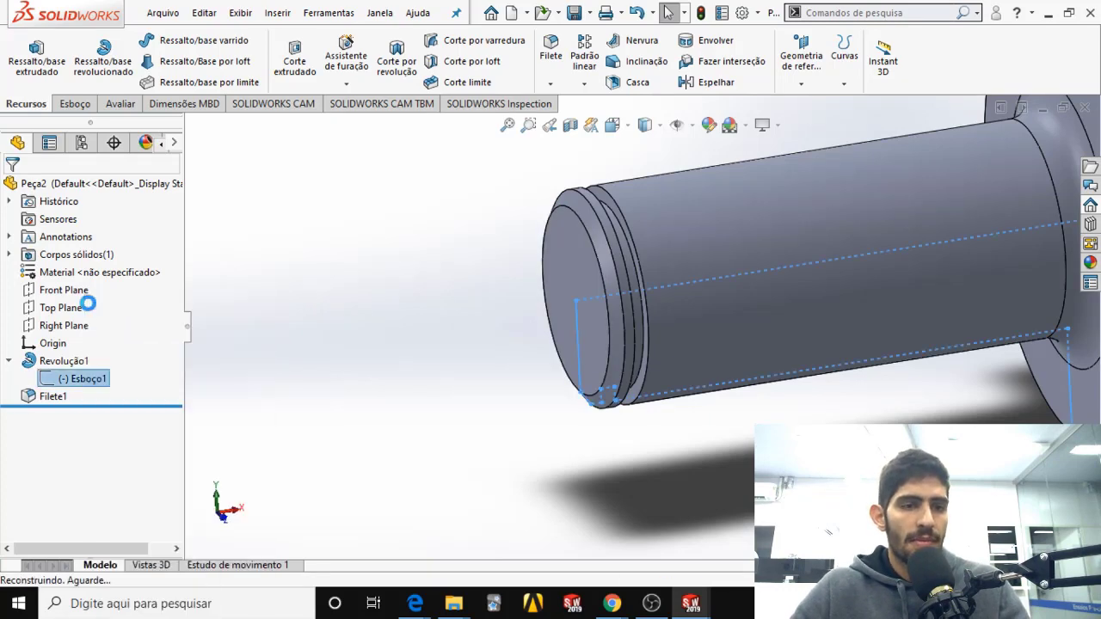
pyautogui.scroll(-4, 564, 393)
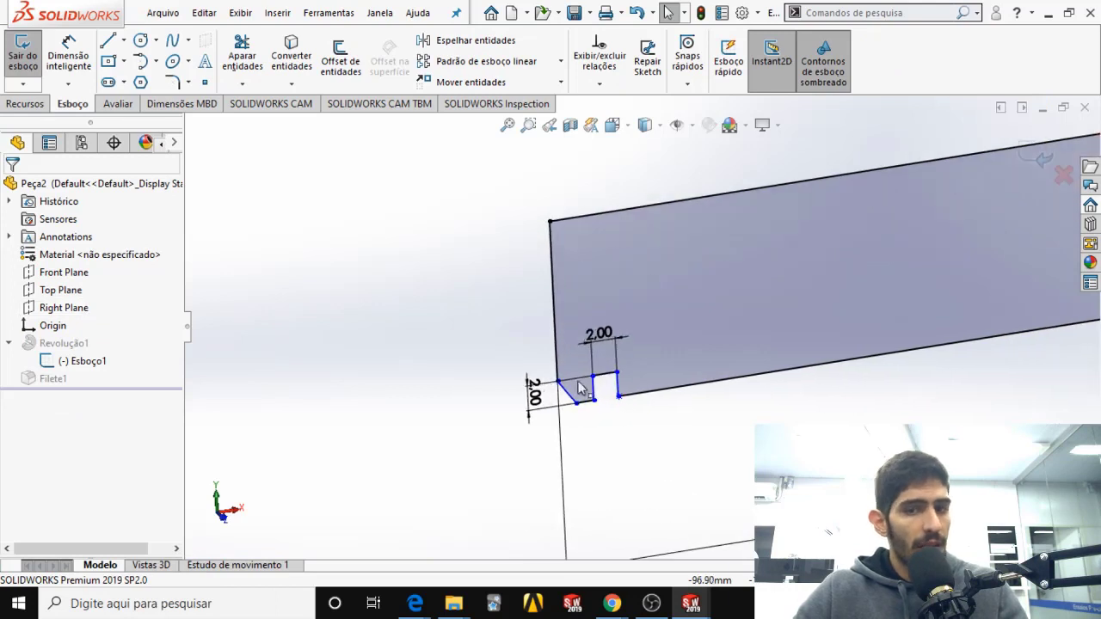
pyautogui.scroll(-3, 563, 393)
pyautogui.moveTo(553, 380)
pyautogui.mouseDown(button='middle')
pyautogui.moveTo(518, 354)
pyautogui.moveTo(534, 409)
pyautogui.moveTo(542, 403)
pyautogui.mouseUp(button='middle')
pyautogui.scroll(4, 574, 216)
pyautogui.scroll(-2, 590, 217)
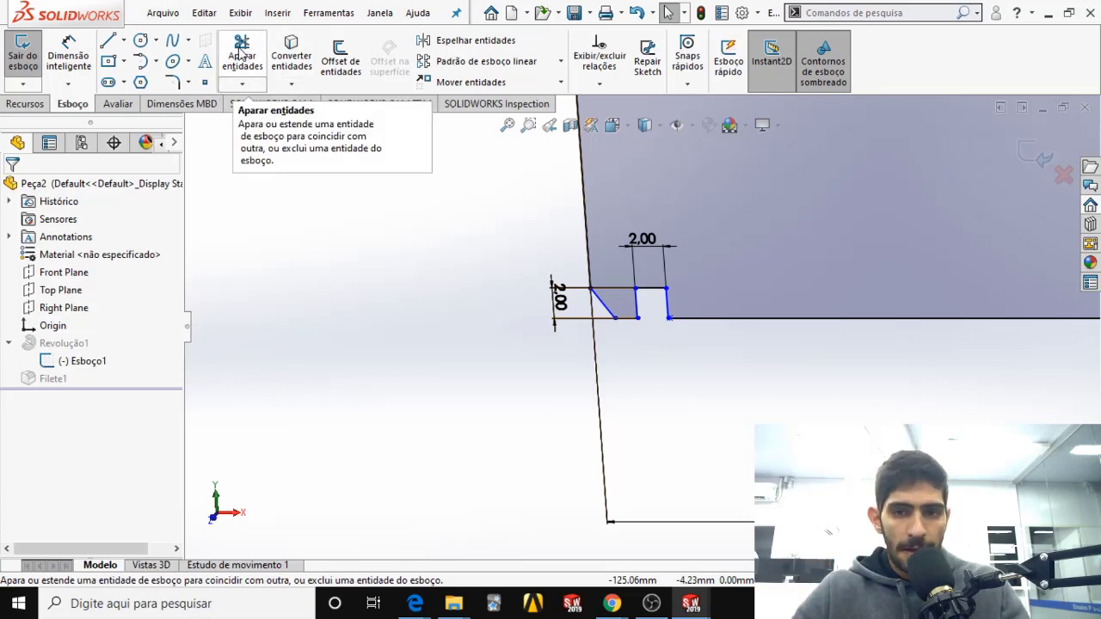
pyautogui.click(242, 54)
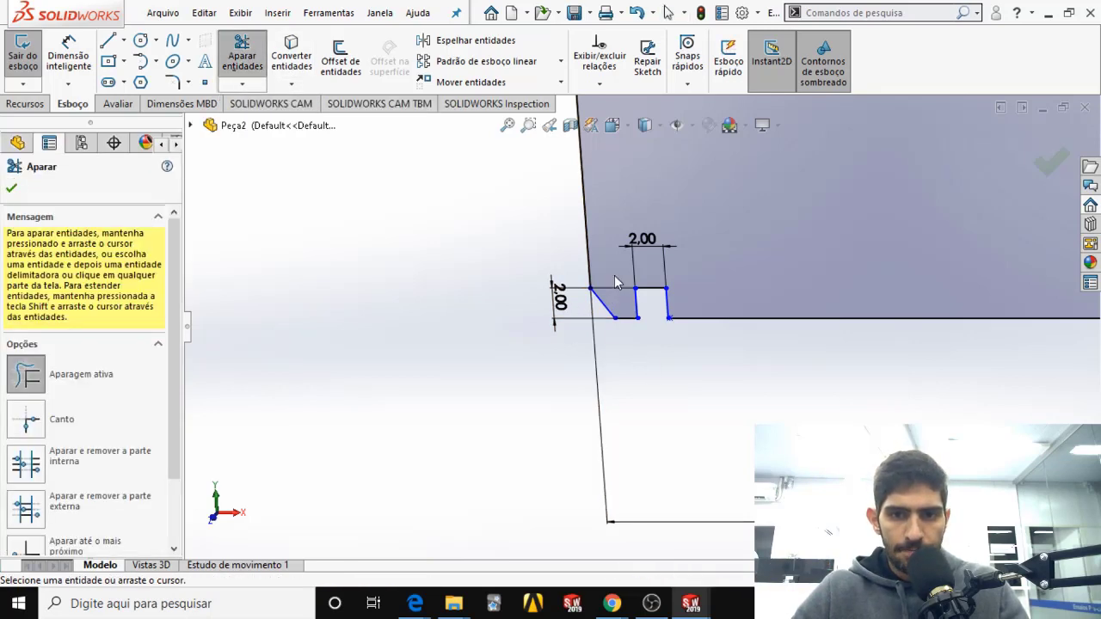
pyautogui.moveTo(614, 297); pyautogui.dragTo(602, 327)
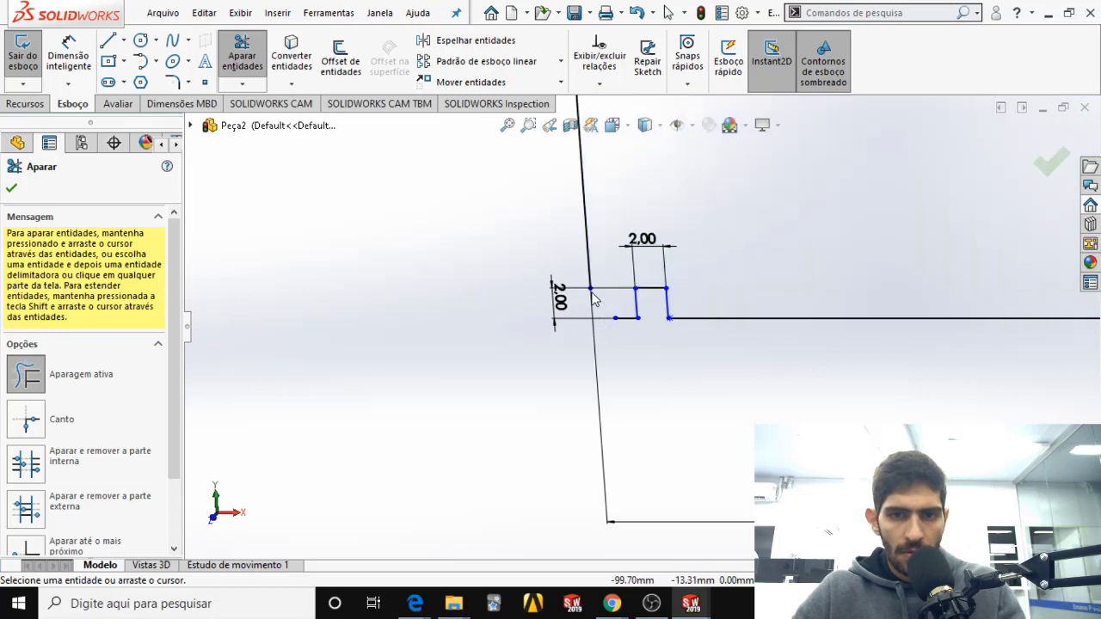
pyautogui.press('Escape')
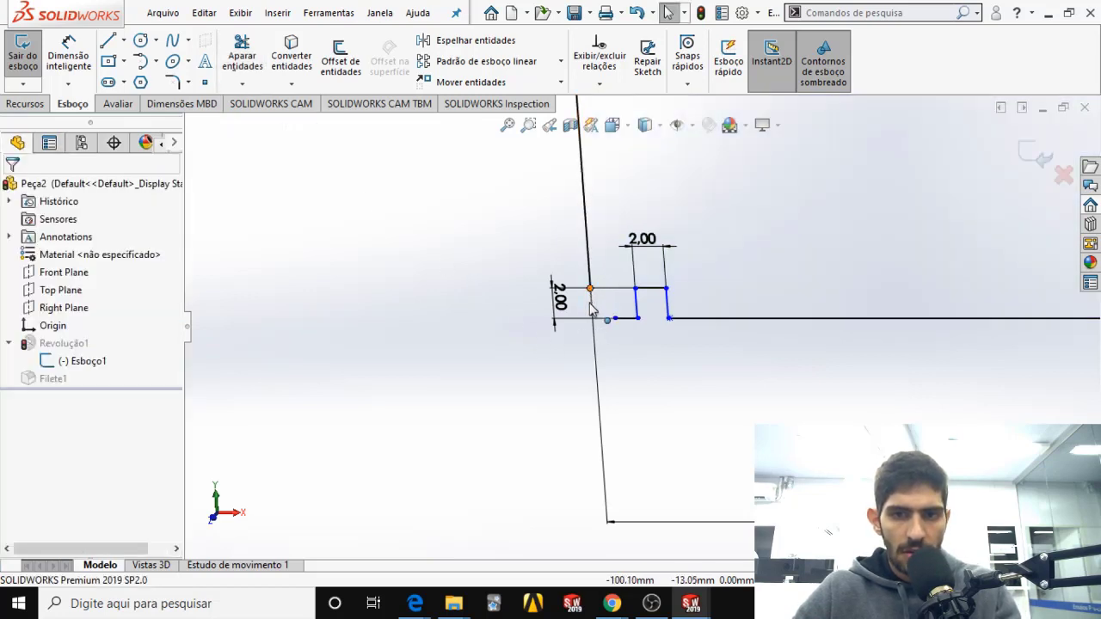
# Step: Extend the end edge and short outer edge past each other, trim the overhangs into a square corner, and exit the sketch
pyautogui.click(593, 329)
pyautogui.moveTo(615, 319); pyautogui.dragTo(583, 318)
pyautogui.click(247, 60)
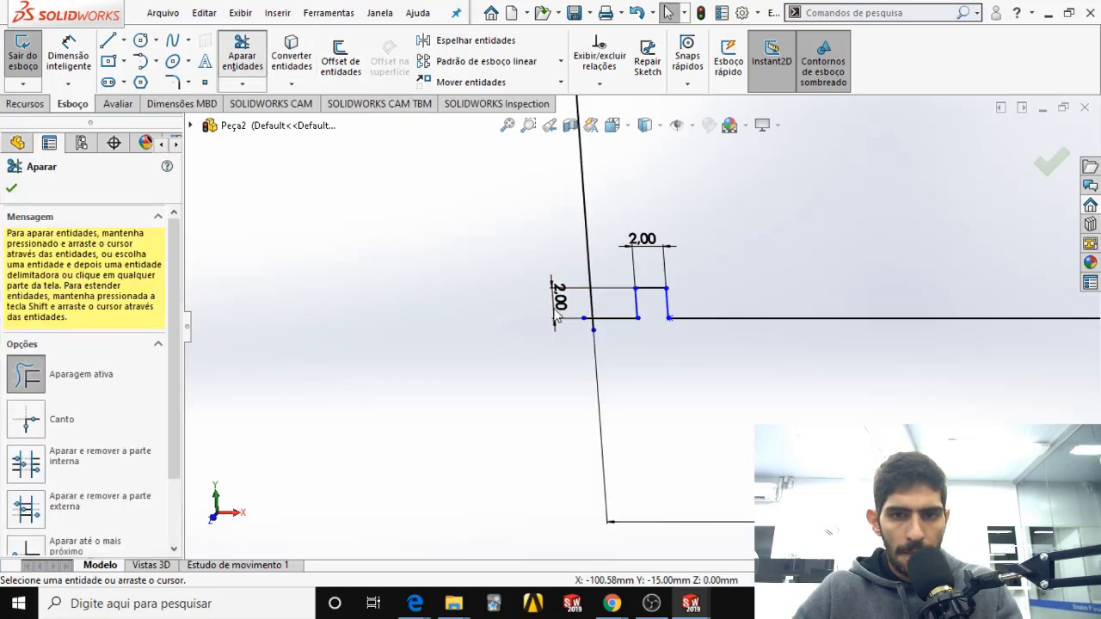
pyautogui.scroll(-5, 602, 324)
pyautogui.moveTo(610, 321); pyautogui.dragTo(647, 355)
pyautogui.scroll(3, 747, 327)
pyautogui.click(1045, 164)
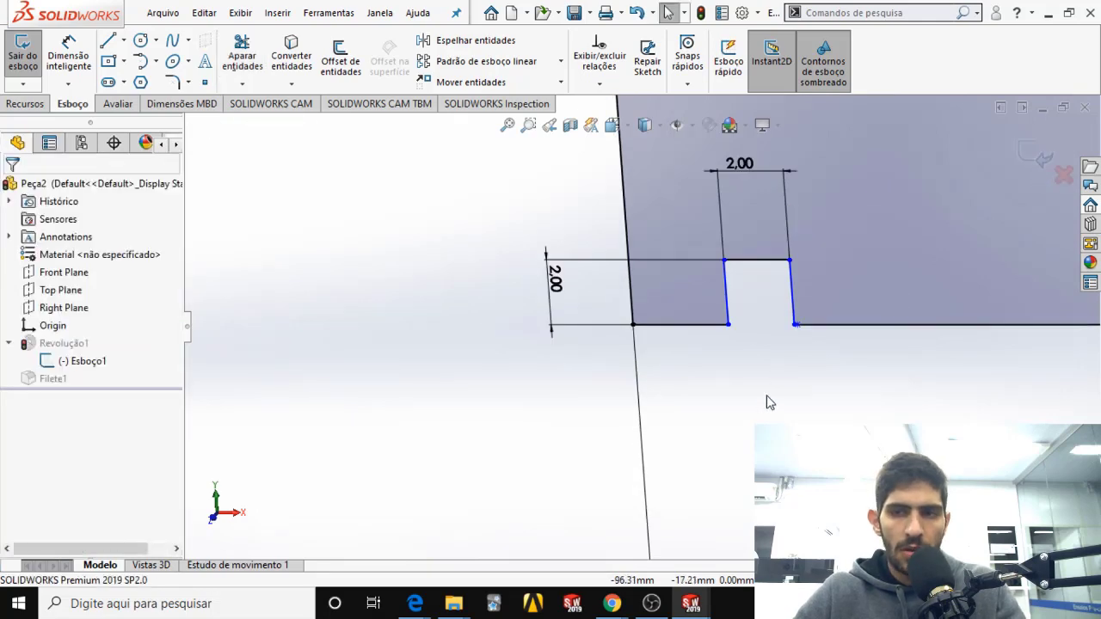
pyautogui.click(1039, 153)
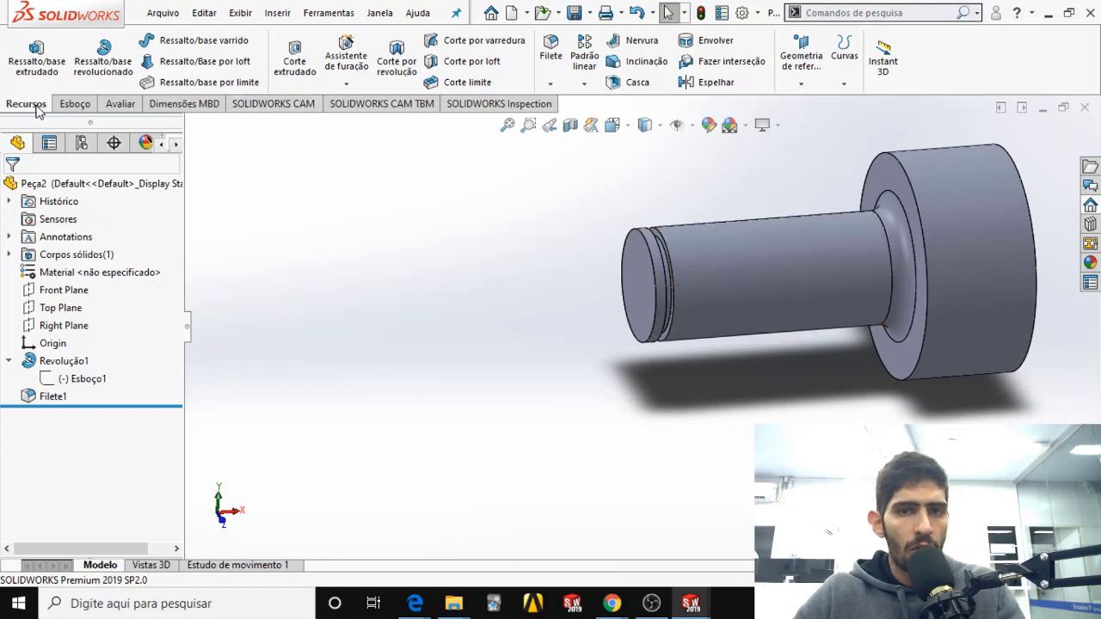
# Step: Chamfer the outer circular edge of the shaft's free end with a 1.5 mm distance and a 30° angle
pyautogui.click(550, 86)
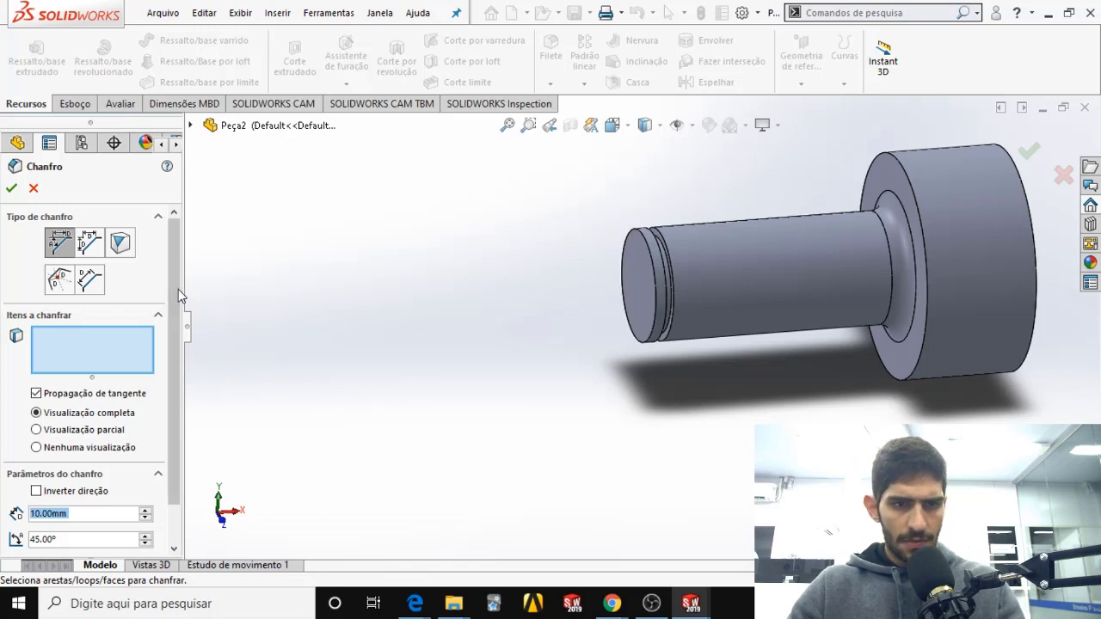
pyautogui.moveTo(175, 287); pyautogui.dragTo(171, 301)
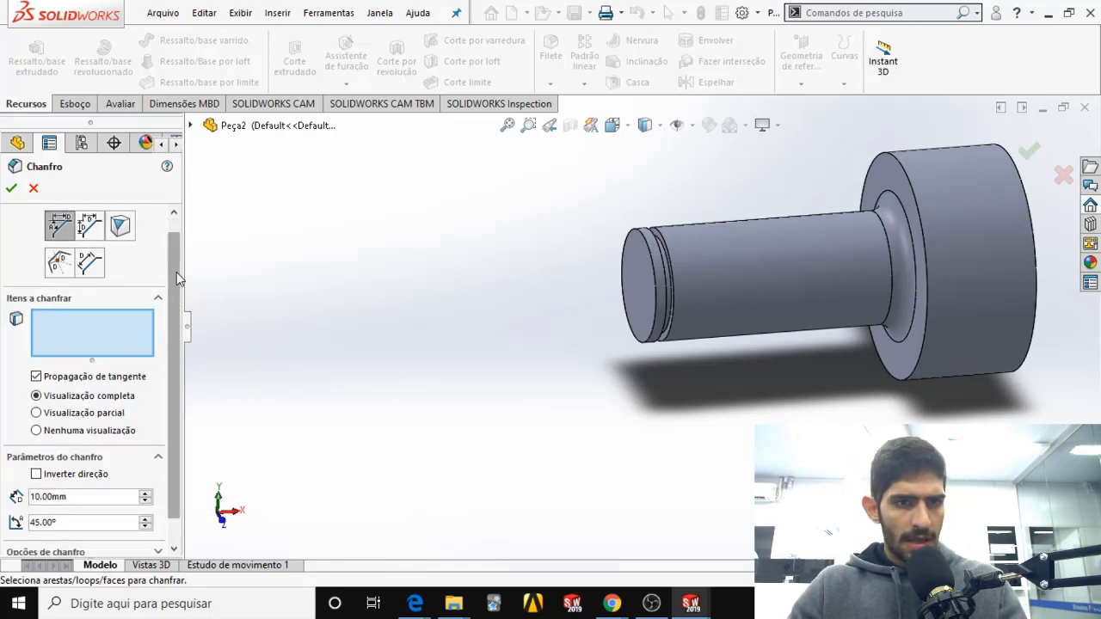
pyautogui.scroll(1, 139, 263)
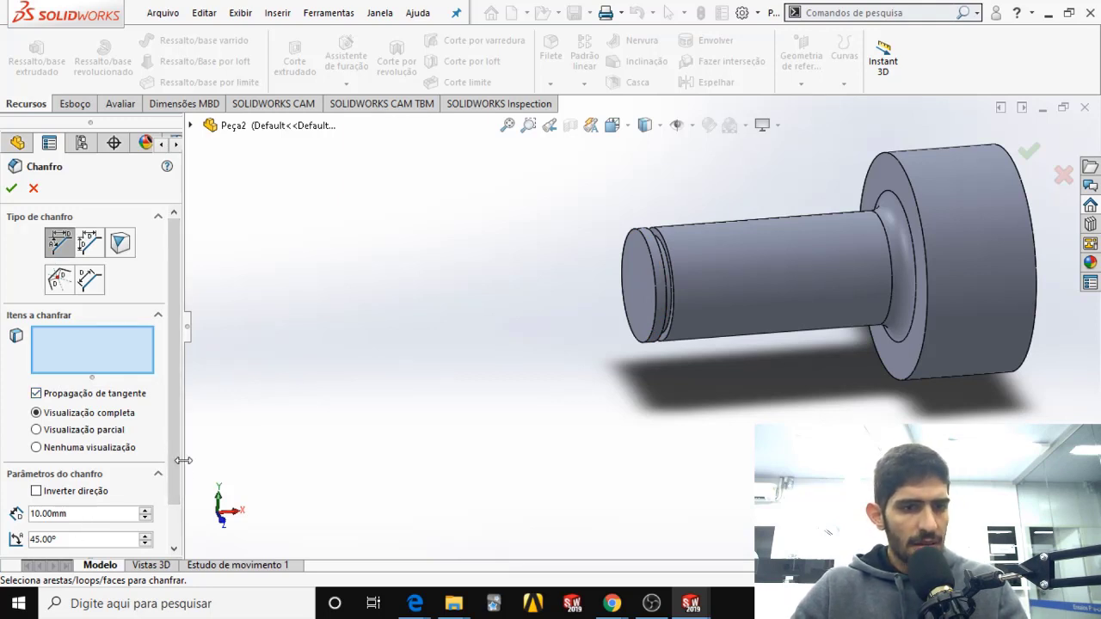
pyautogui.scroll(-1, 172, 474)
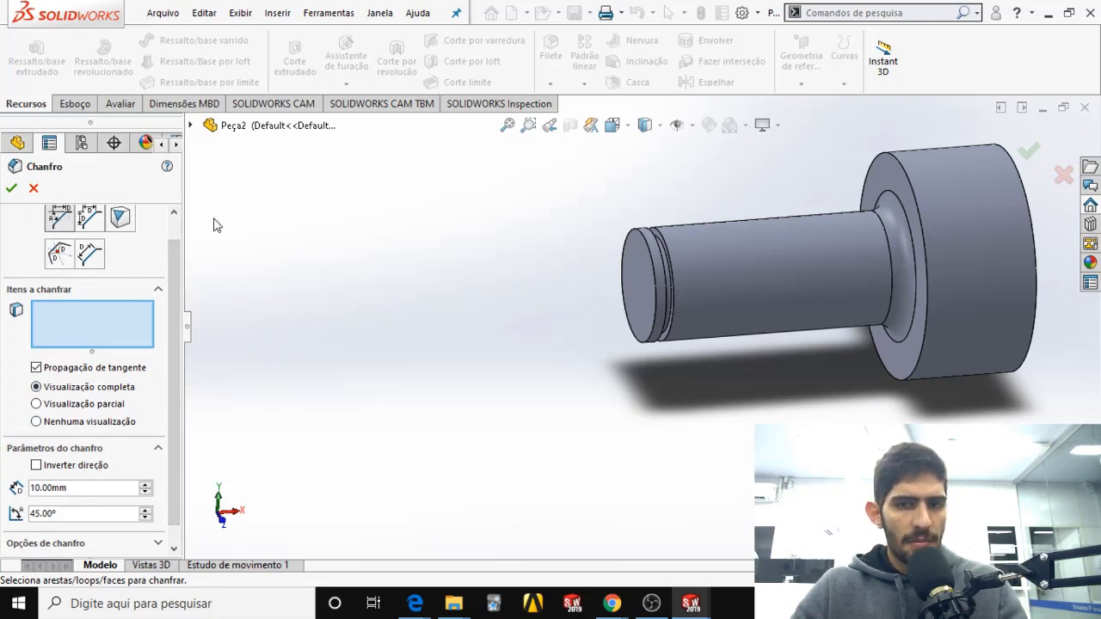
pyautogui.click(80, 488)
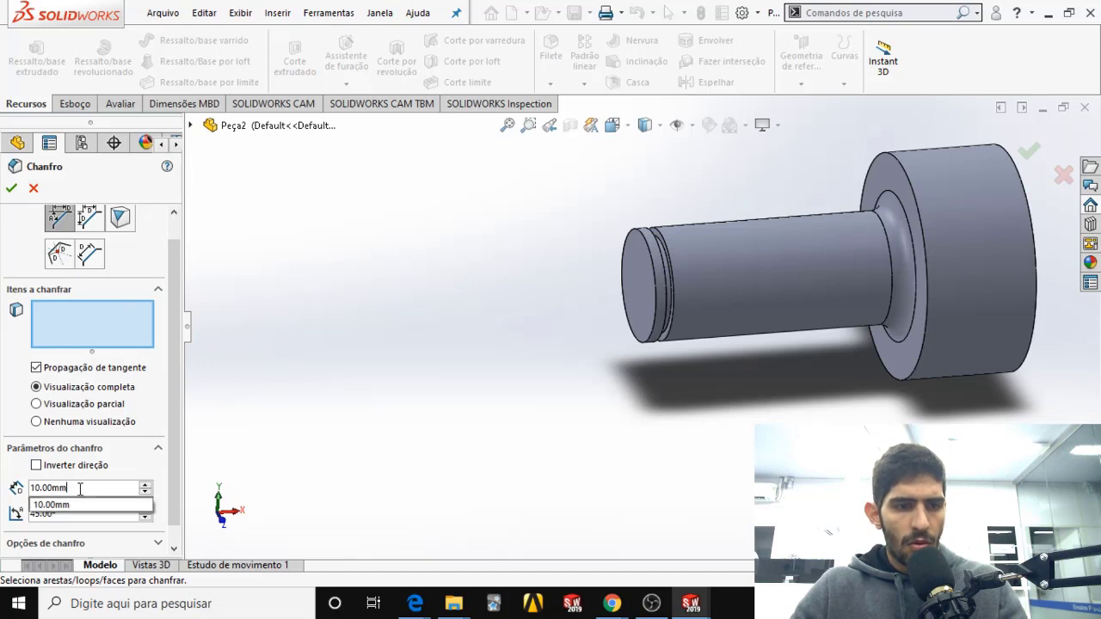
pyautogui.write('1.5')
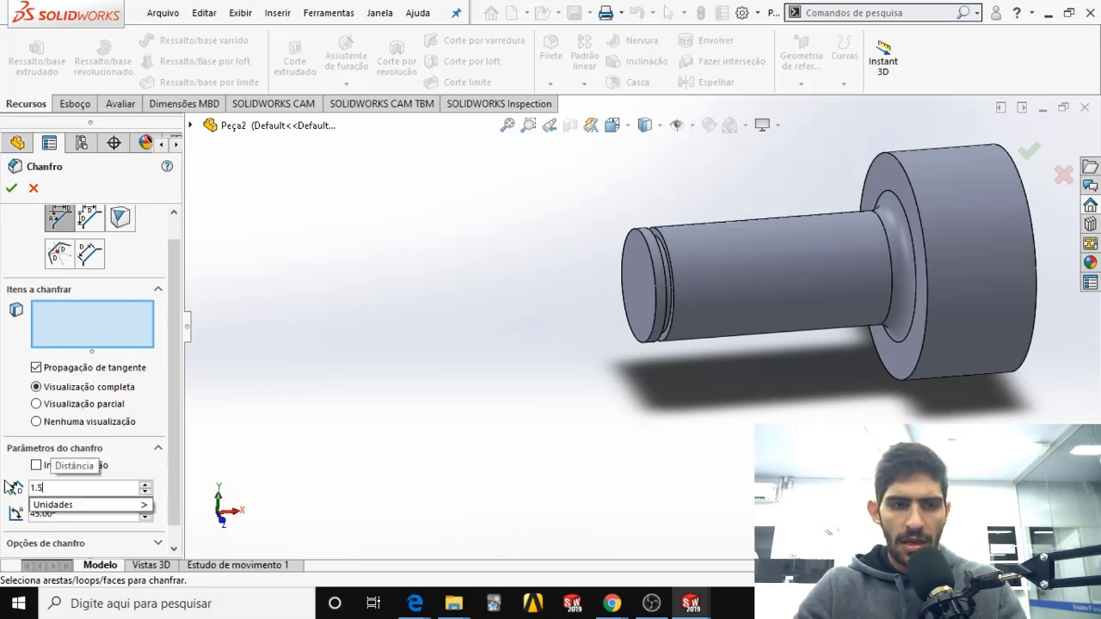
pyautogui.press('Return')
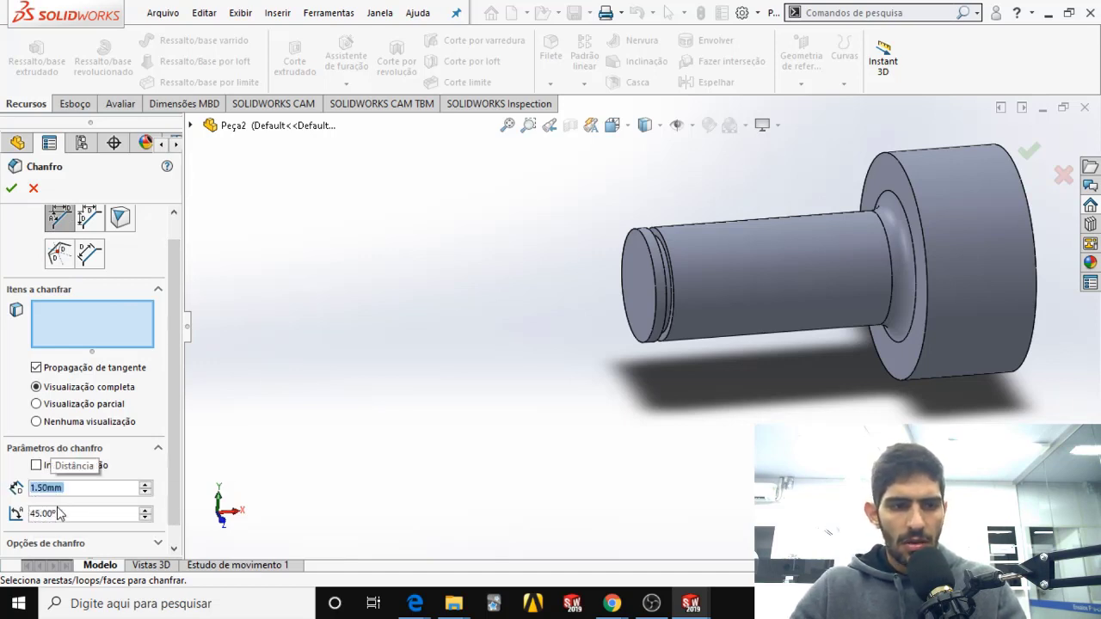
pyautogui.press('Tab')
pyautogui.write('30')
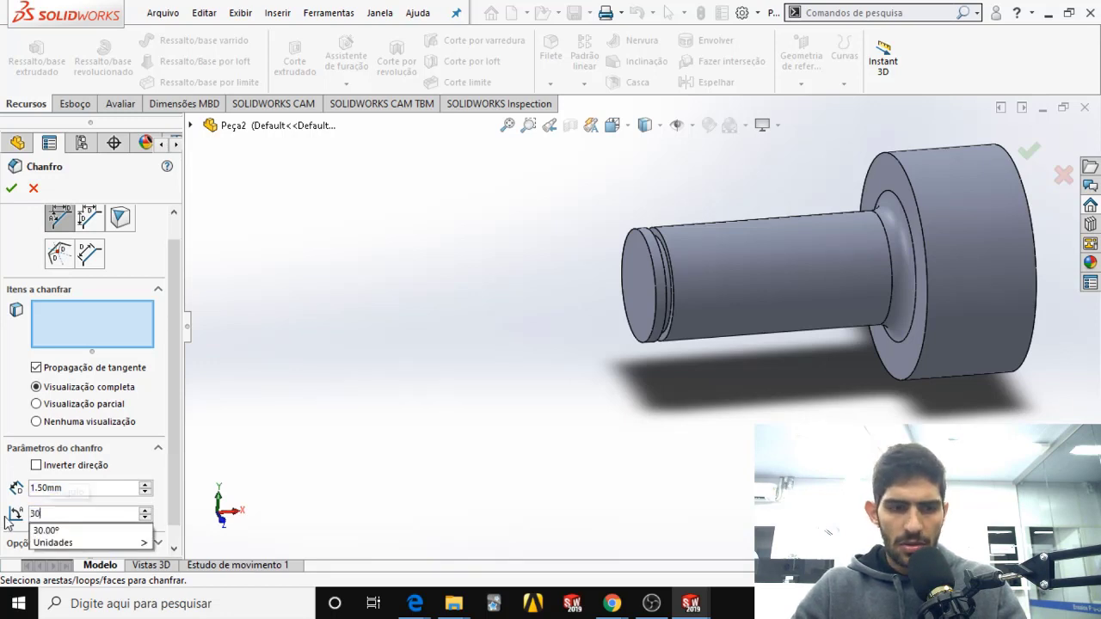
pyautogui.press('Return')
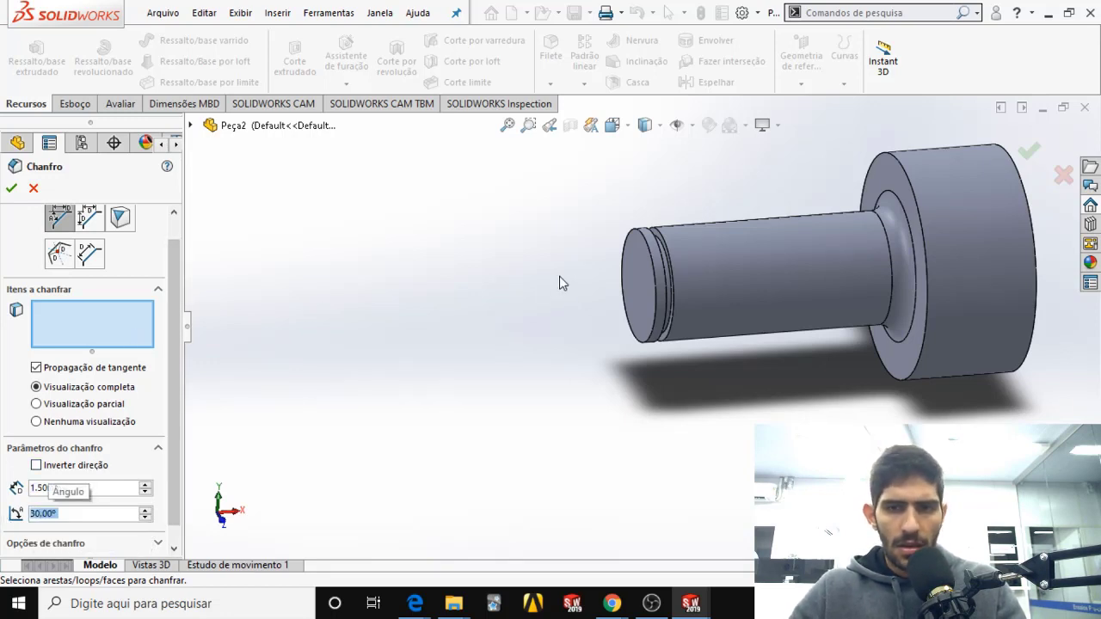
pyautogui.click(649, 250)
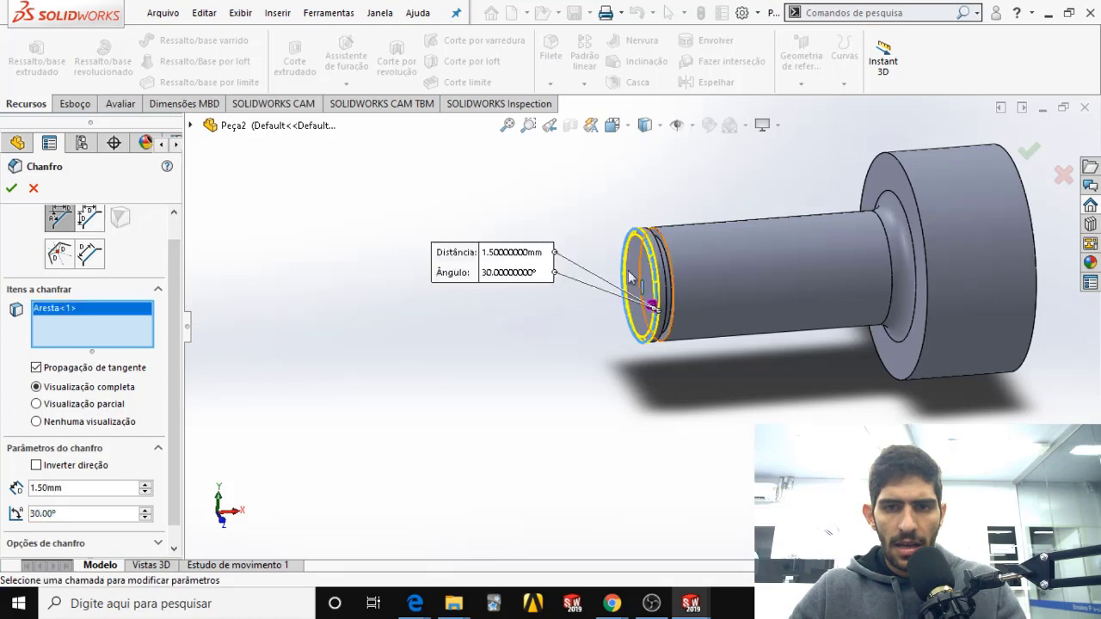
pyautogui.scroll(-4, 658, 266)
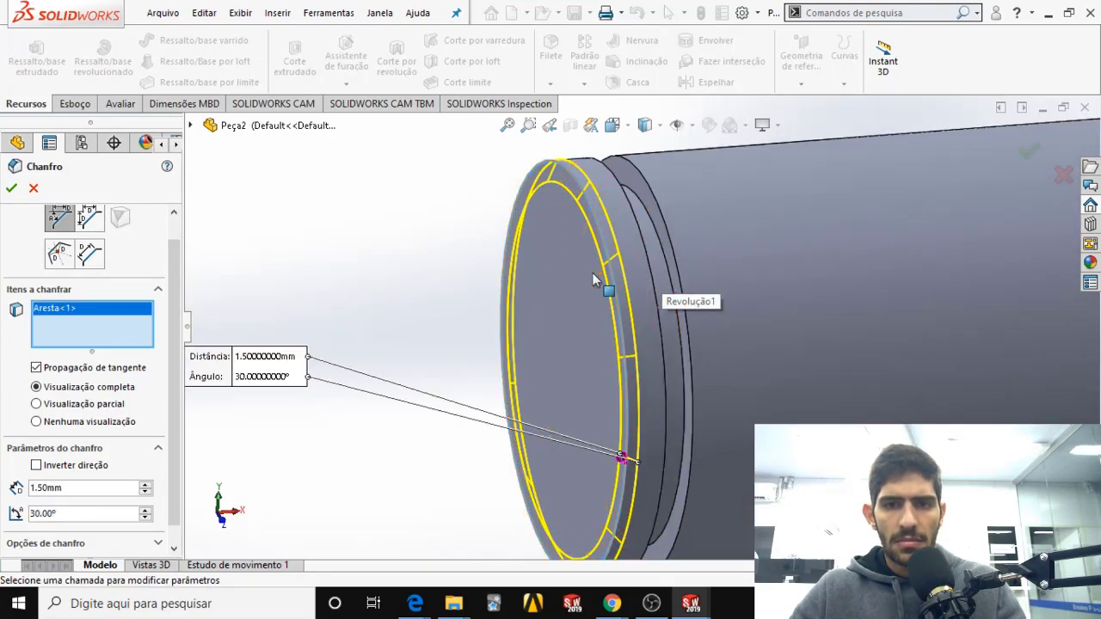
pyautogui.moveTo(597, 283); pyautogui.dragTo(337, 341, button='middle')
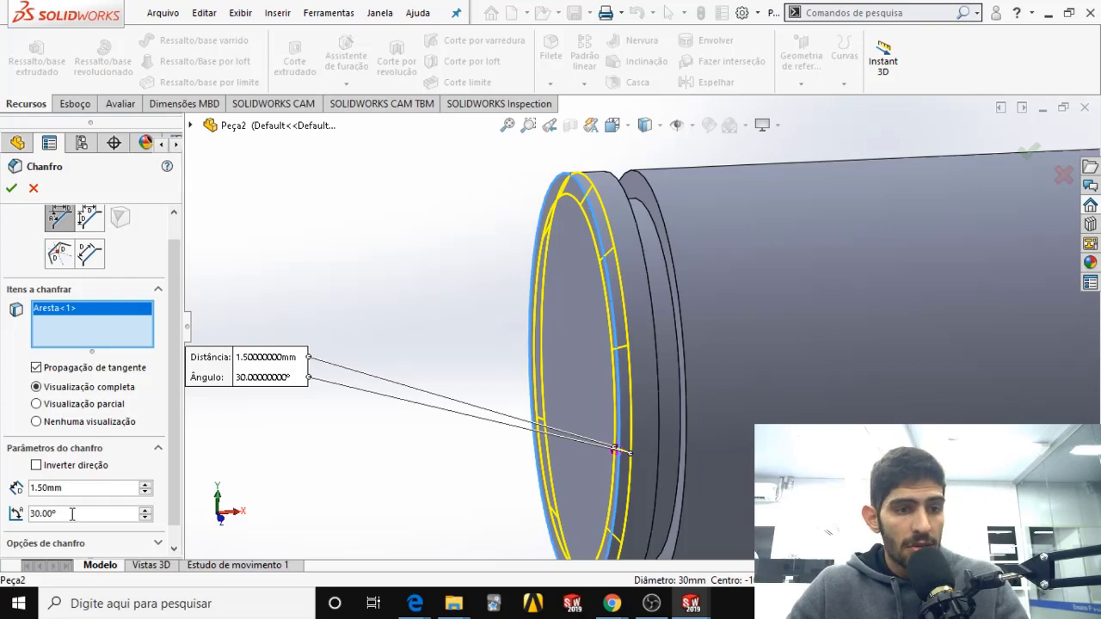
pyautogui.click(11, 188)
# Step: Examine the chamfer on the shaft's free end and the contents of the revolve feature in the feature tree
pyautogui.scroll(3, 472, 278)
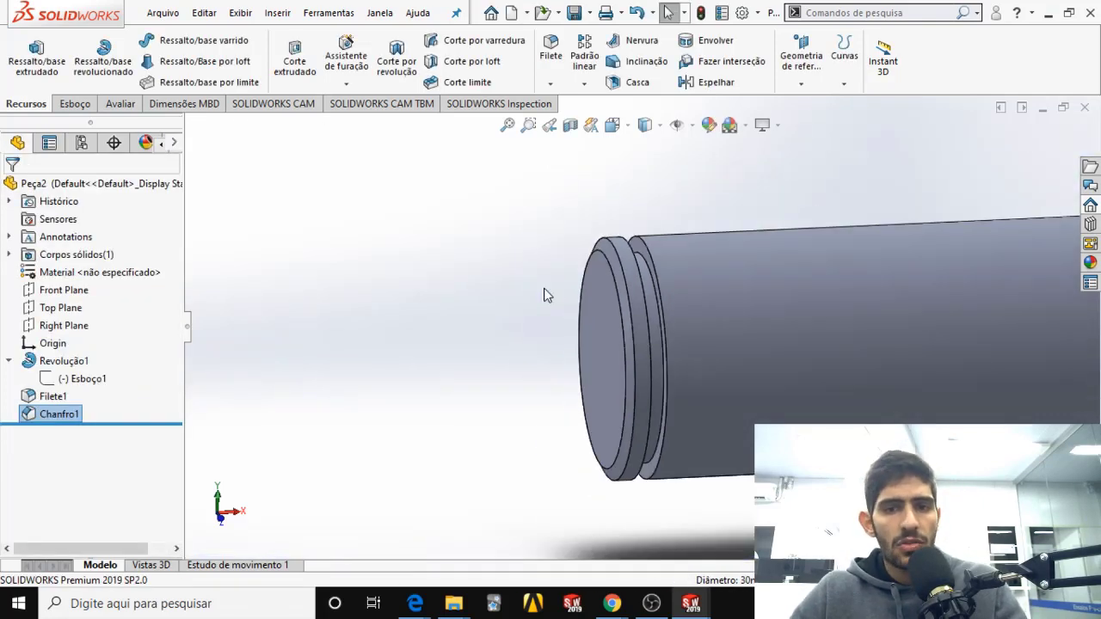
pyautogui.moveTo(584, 286); pyautogui.dragTo(590, 303, button='middle')
pyautogui.scroll(1, 467, 377)
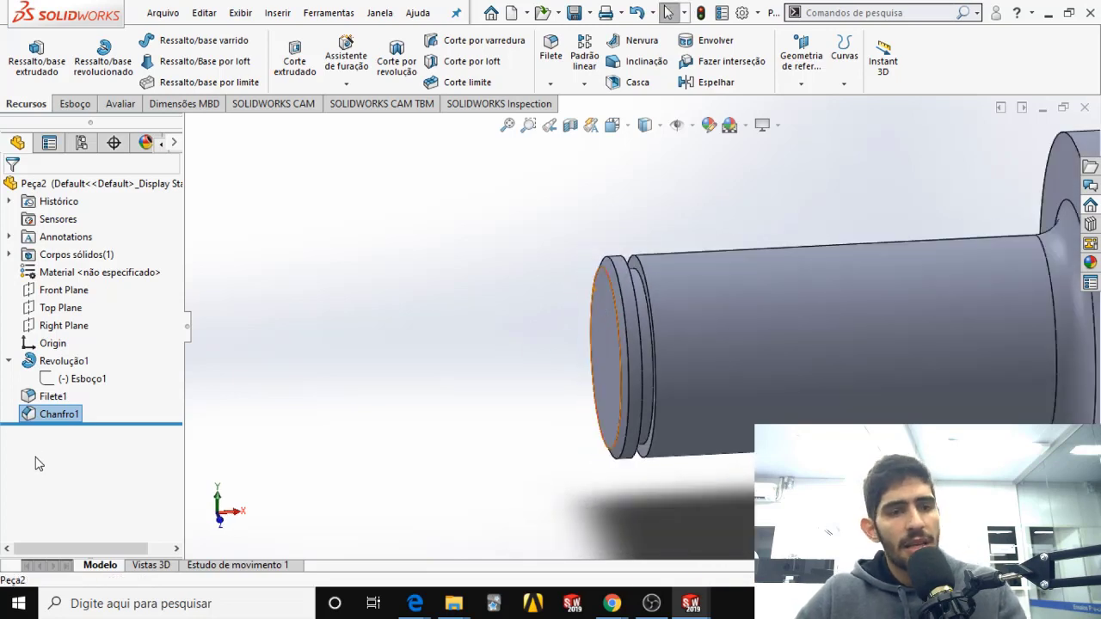
pyautogui.click(8, 361)
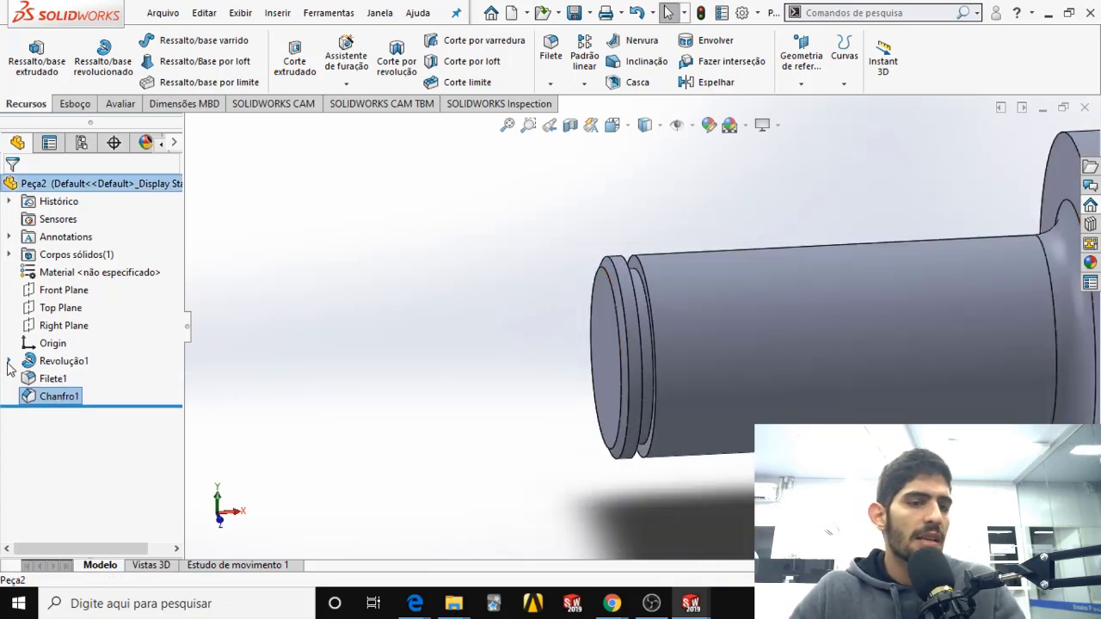
pyautogui.click(9, 361)
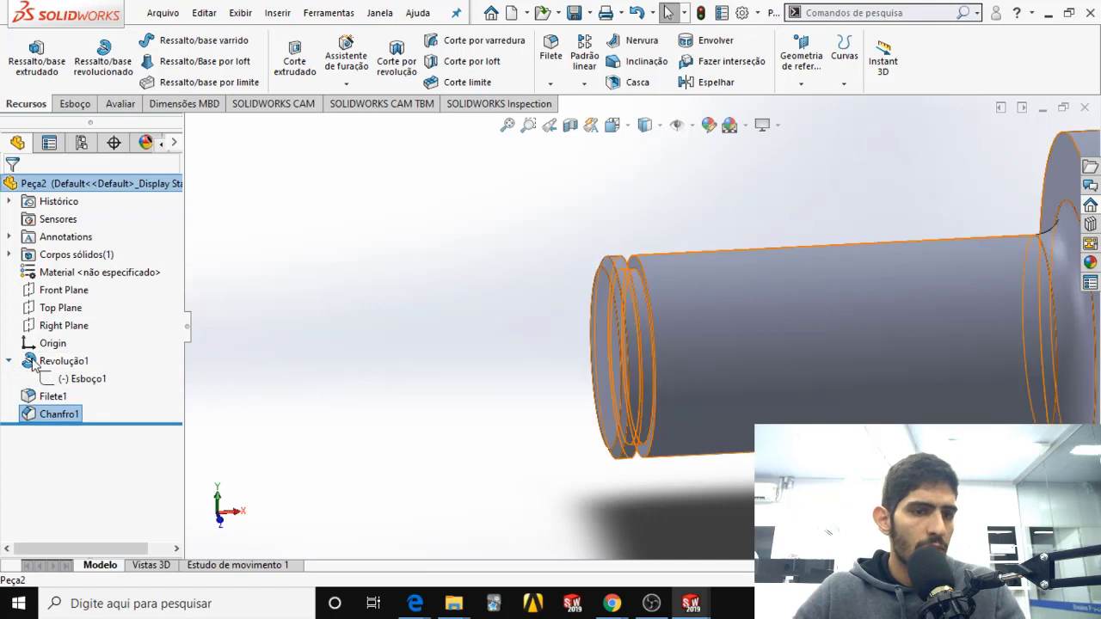
pyautogui.click(9, 360)
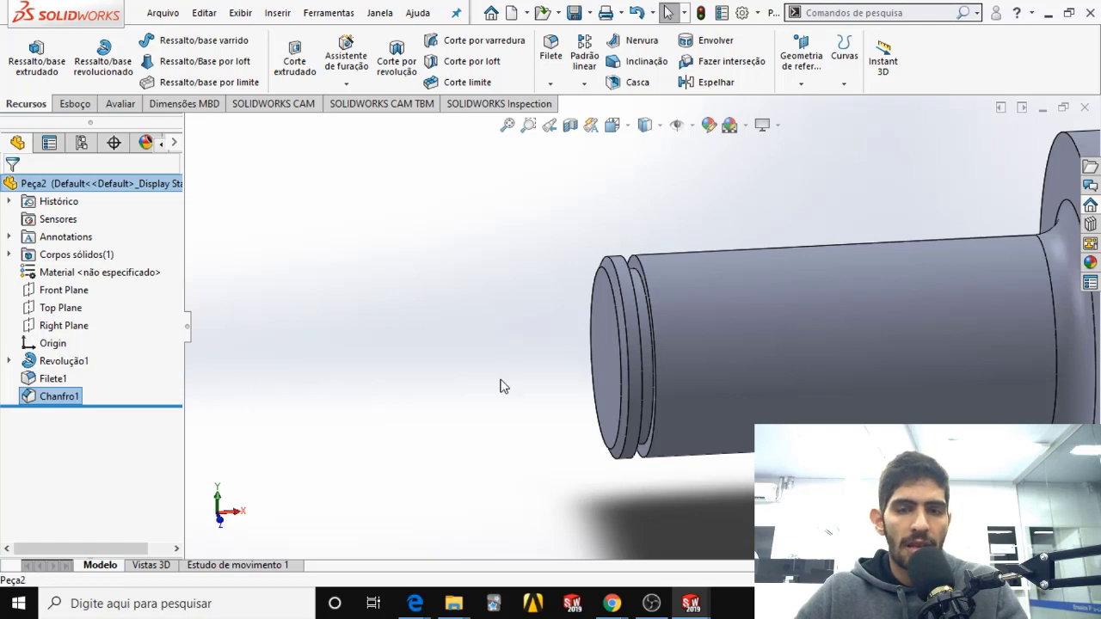
pyautogui.scroll(3, 729, 366)
pyautogui.scroll(-2, 941, 312)
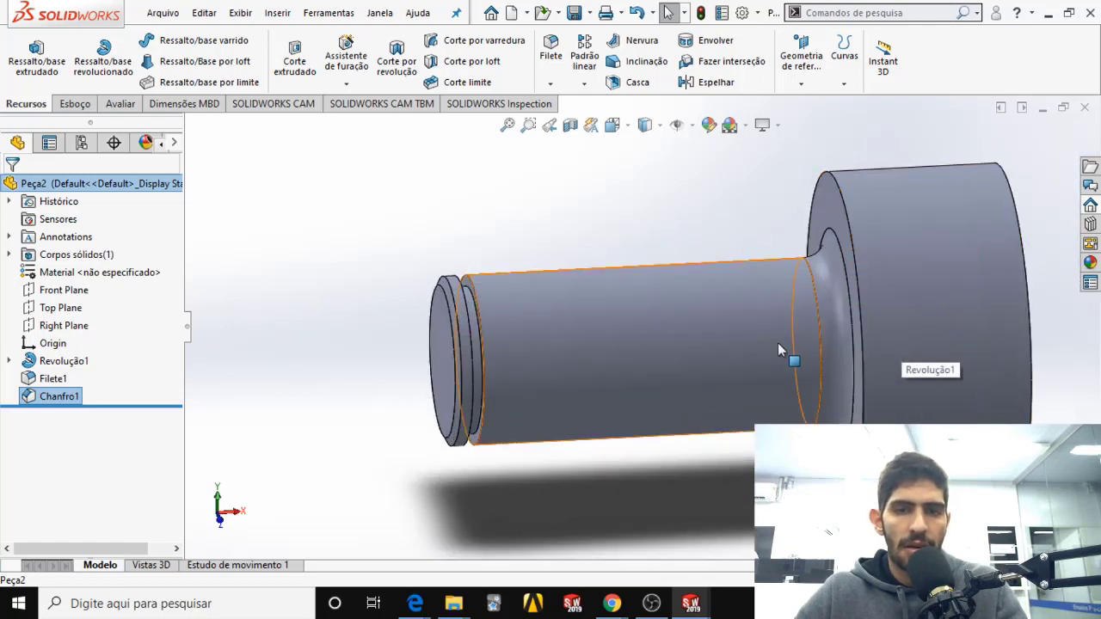
pyautogui.scroll(3, 778, 345)
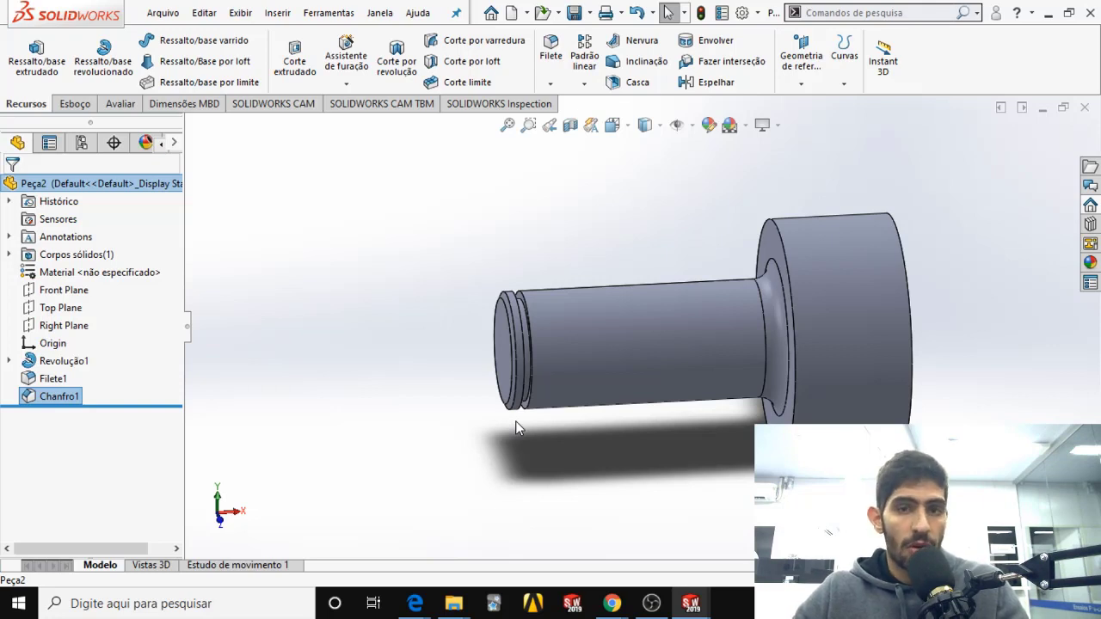
pyautogui.scroll(-4, 521, 400)
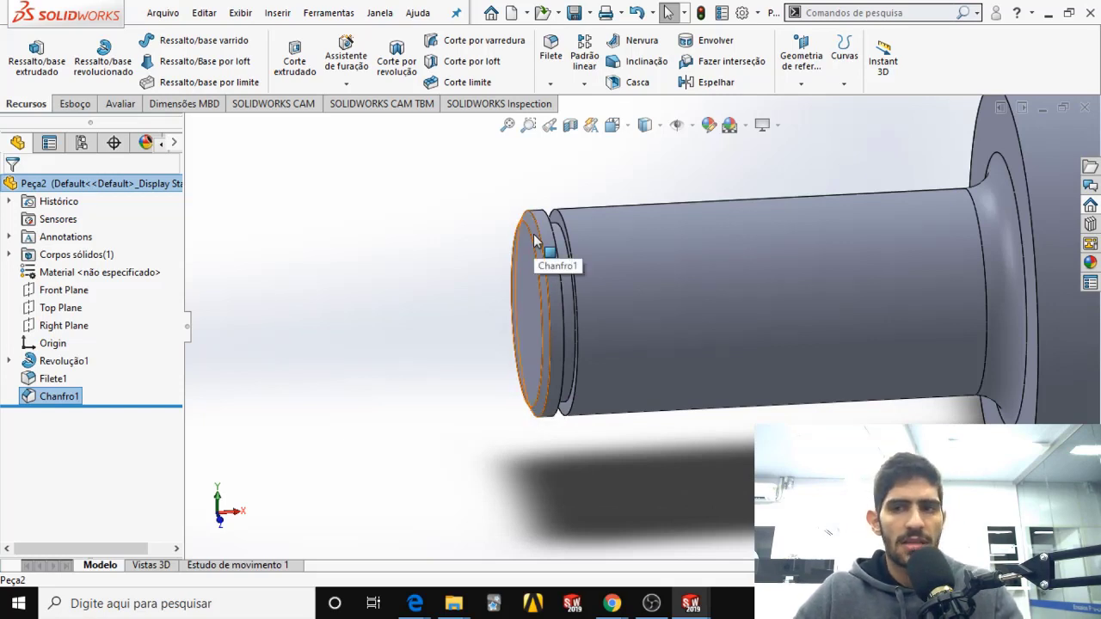
pyautogui.scroll(5, 649, 301)
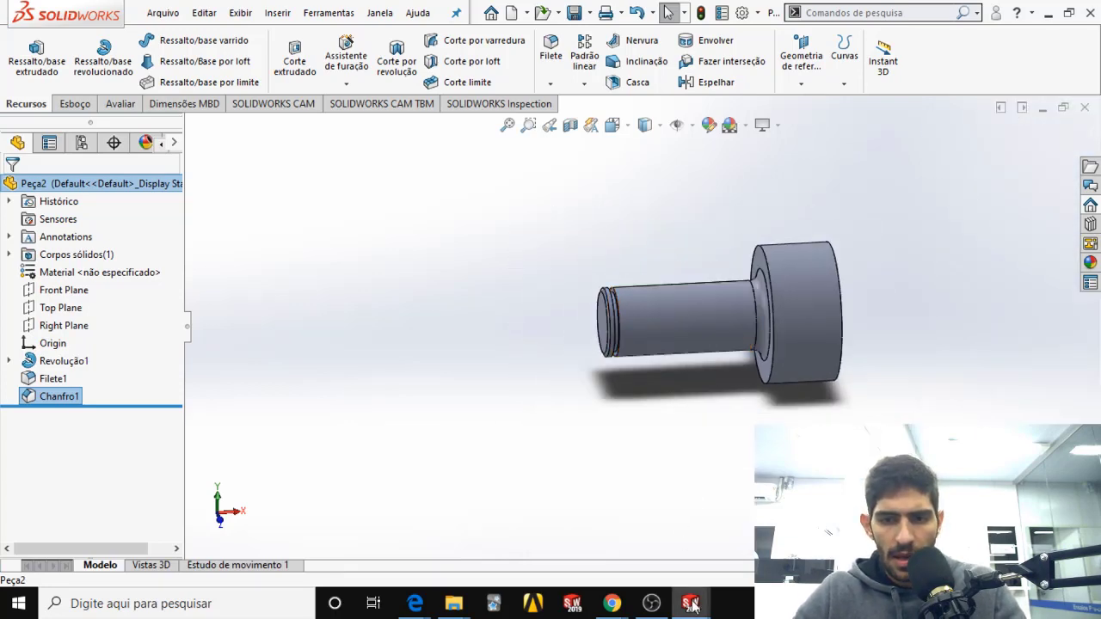
# Step: Switch to the Peça1 part, view the whole clevis model, and look at the available fillet and chamfer commands
pyautogui.moveTo(692, 607)
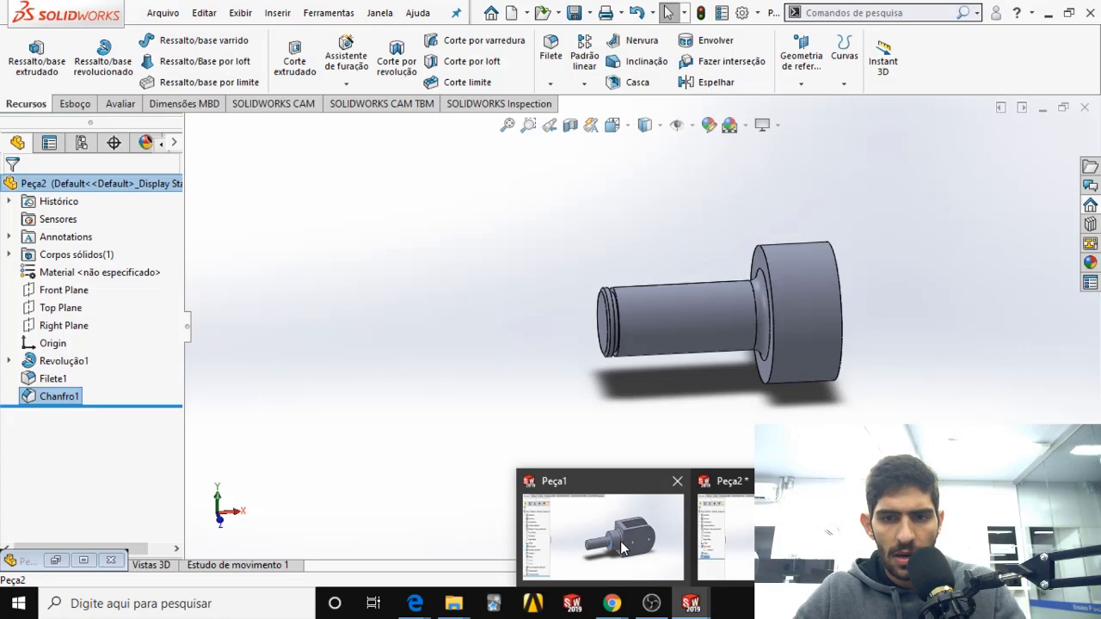
pyautogui.click(620, 541)
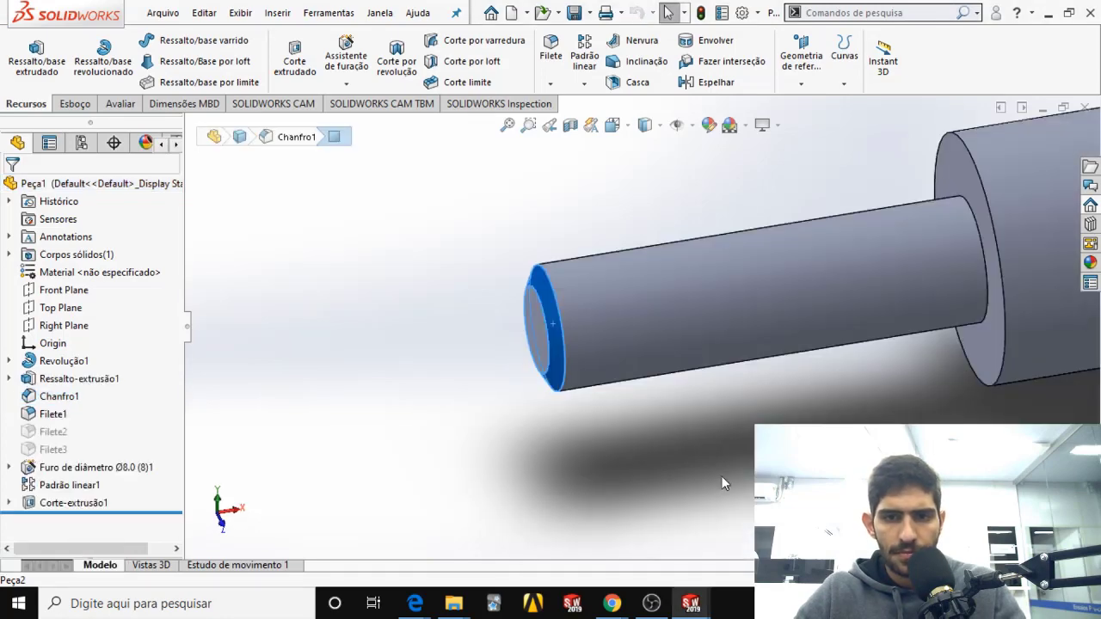
pyautogui.scroll(7, 835, 363)
pyautogui.scroll(-2, 967, 287)
pyautogui.moveTo(894, 329); pyautogui.dragTo(924, 352, button='middle')
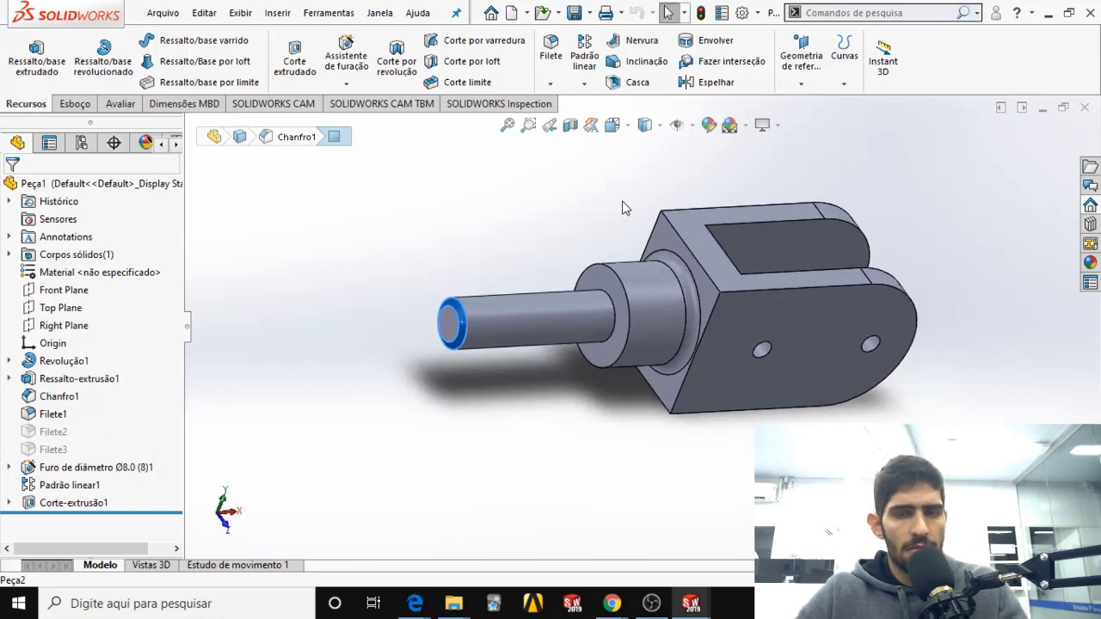
pyautogui.click(550, 84)
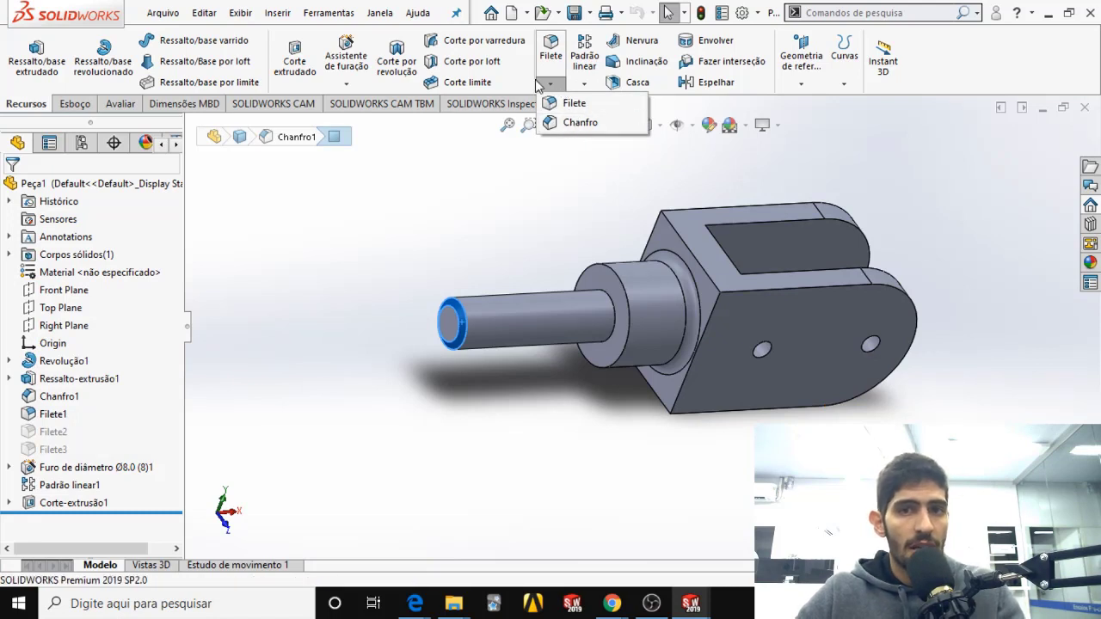
pyautogui.click(553, 82)
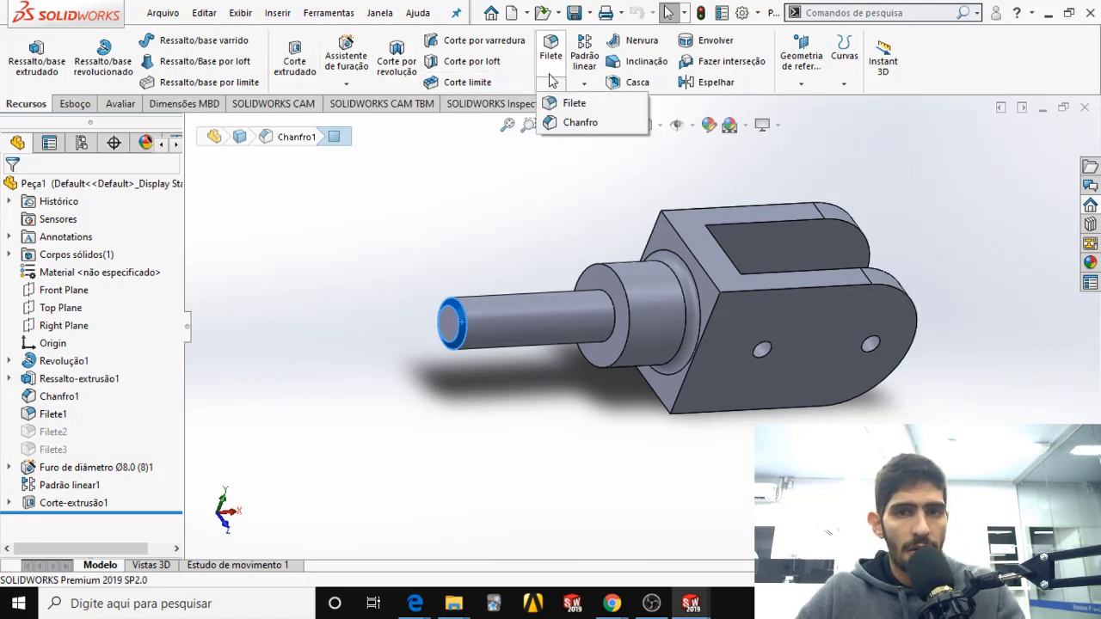
# Step: Chamfer the upper corner vertex of the clevis block beside the shaft with a vertex chamfer of 10 mm on all three distances
pyautogui.click(571, 123)
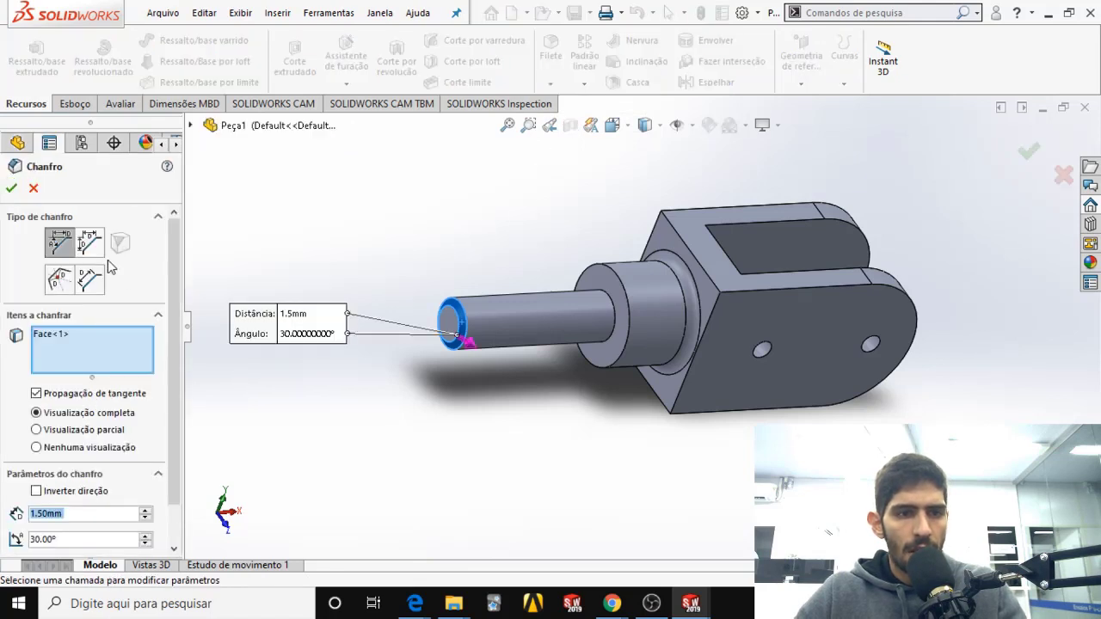
pyautogui.rightClick(59, 335)
pyautogui.click(86, 363)
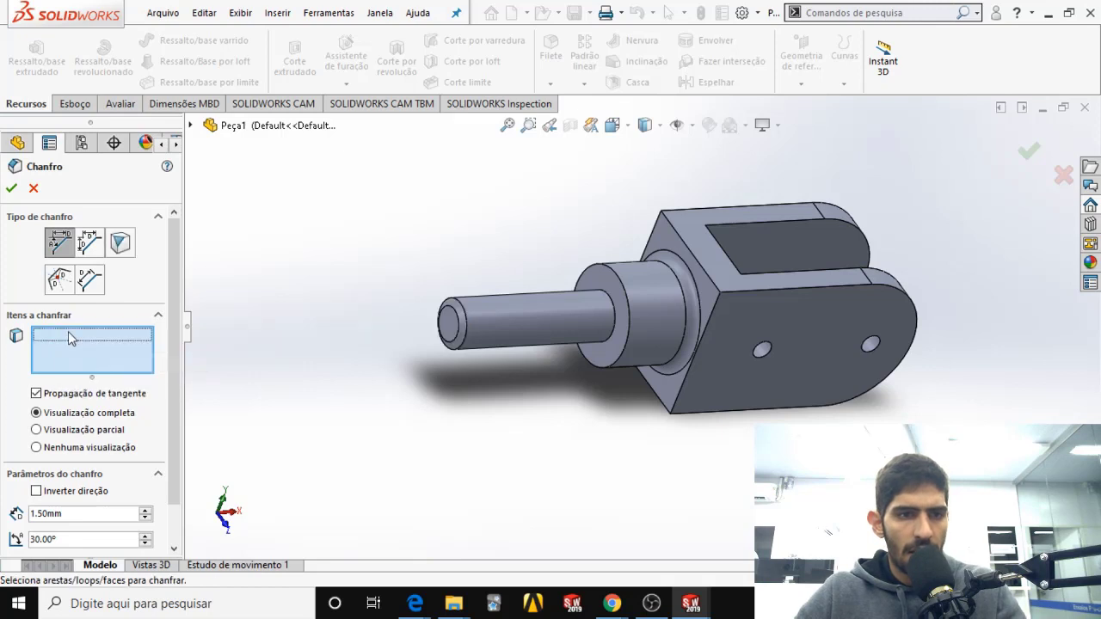
pyautogui.click(119, 245)
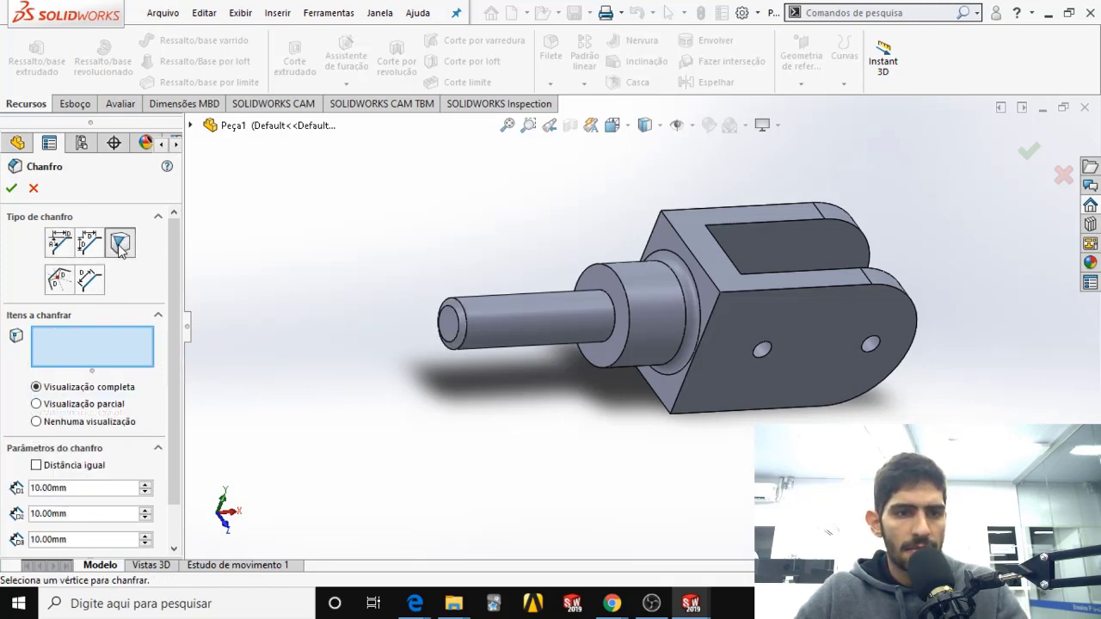
pyautogui.click(719, 291)
pyautogui.scroll(-5, 726, 293)
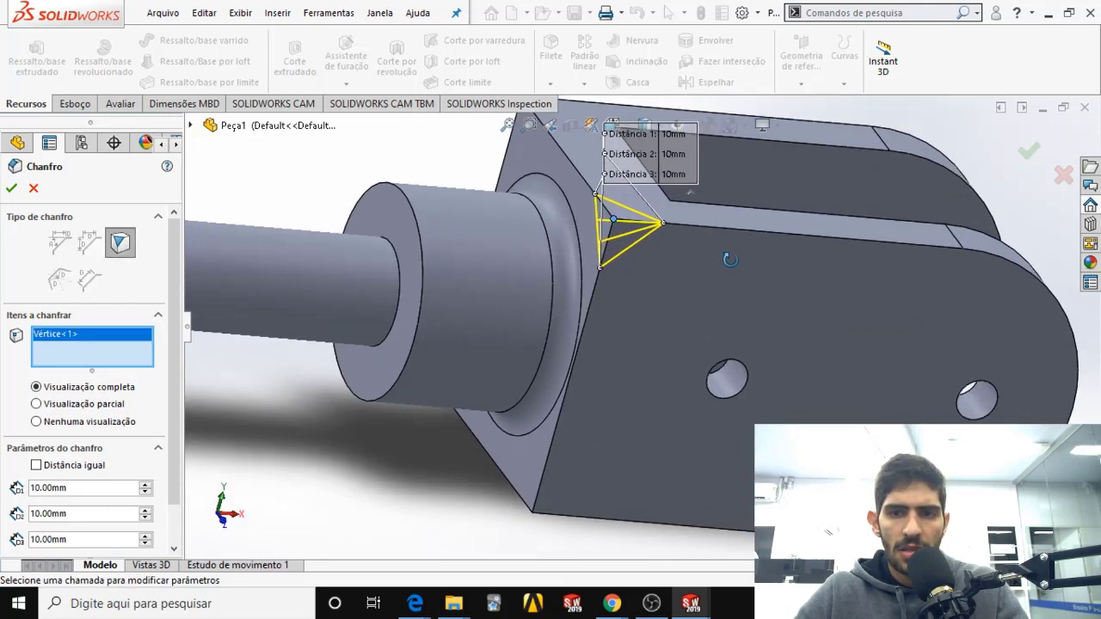
pyautogui.moveTo(730, 259); pyautogui.dragTo(691, 229, button='middle')
pyautogui.scroll(3, 691, 229)
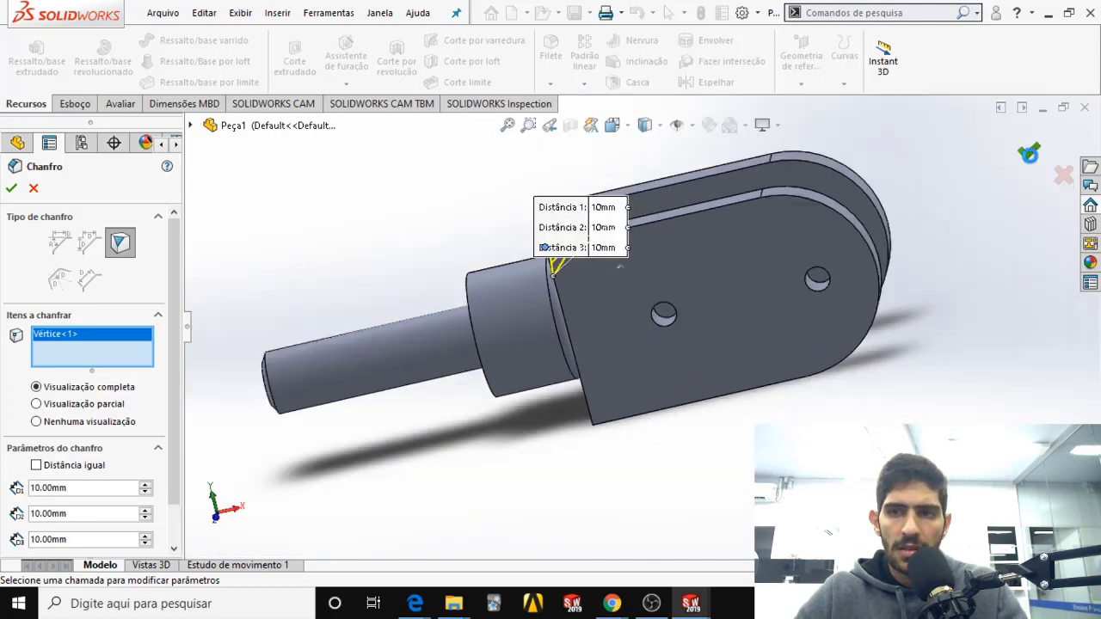
pyautogui.click(1029, 153)
# Step: Examine the triangular vertex chamfer on the block's corner from several angles
pyautogui.scroll(-5, 597, 249)
pyautogui.moveTo(597, 249); pyautogui.dragTo(664, 192, button='middle')
pyautogui.click(645, 311)
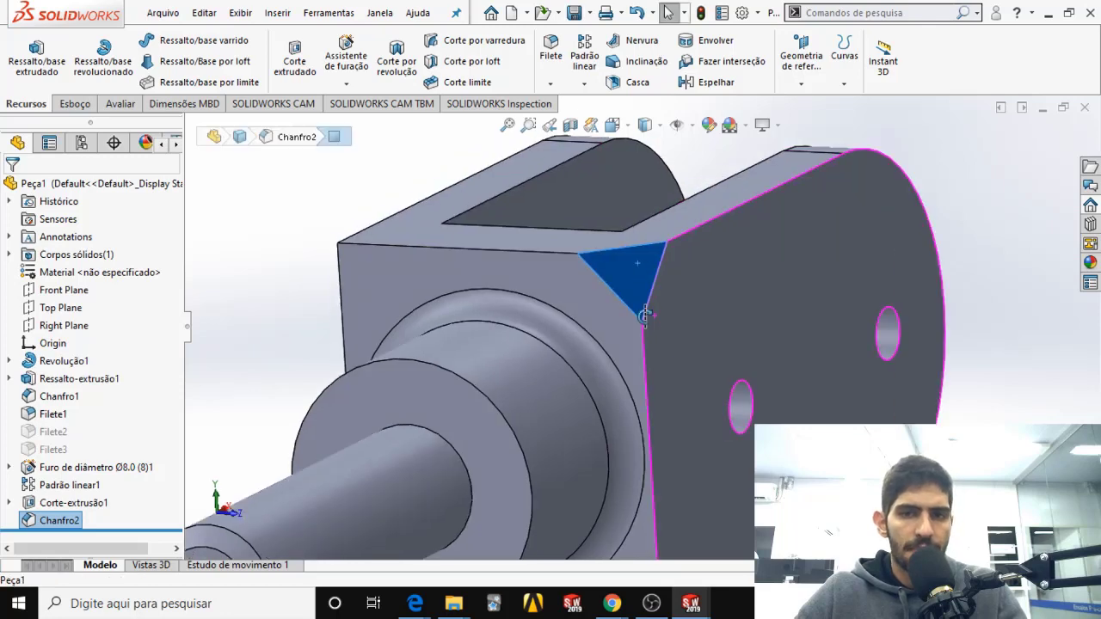
pyautogui.moveTo(645, 313); pyautogui.dragTo(585, 396, button='middle')
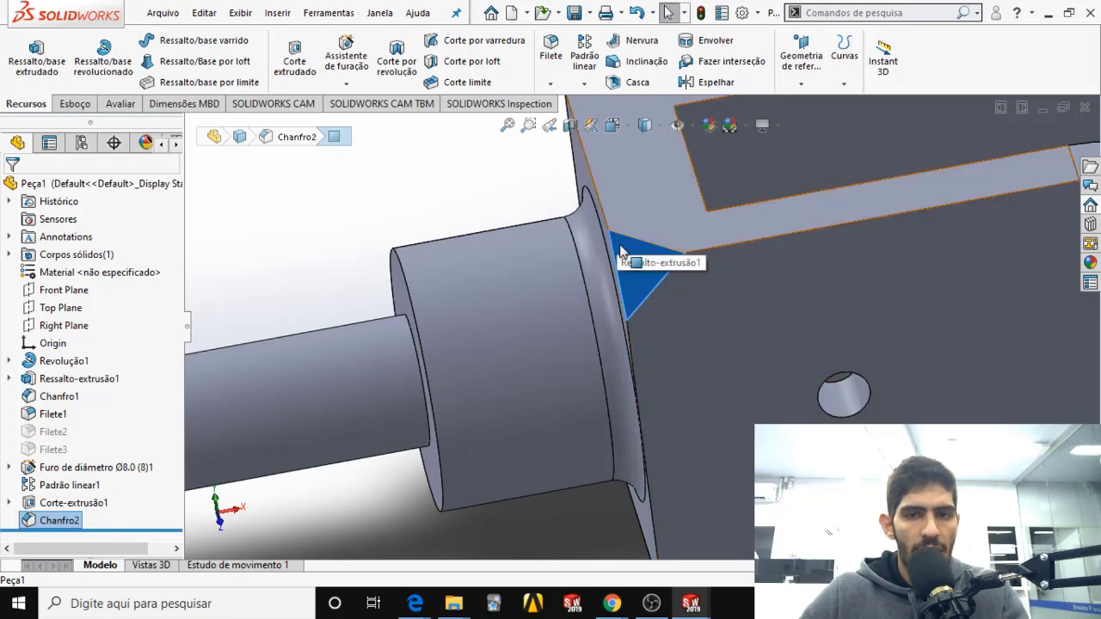
pyautogui.moveTo(663, 285); pyautogui.dragTo(638, 203, button='middle')
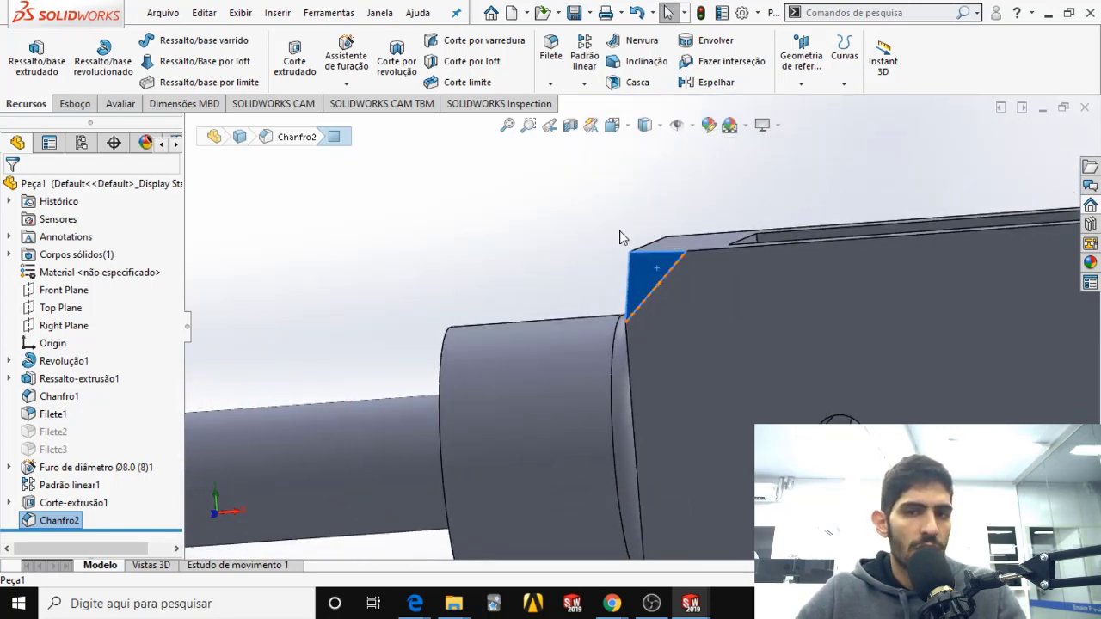
pyautogui.scroll(5, 621, 234)
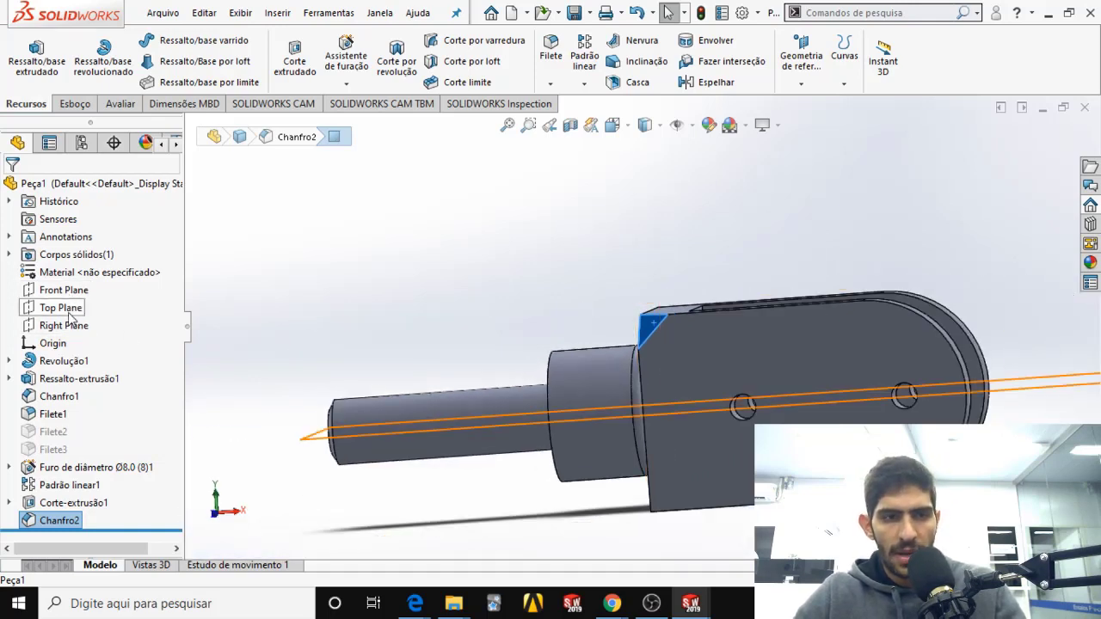
pyautogui.moveTo(482, 295); pyautogui.dragTo(511, 316, button='middle')
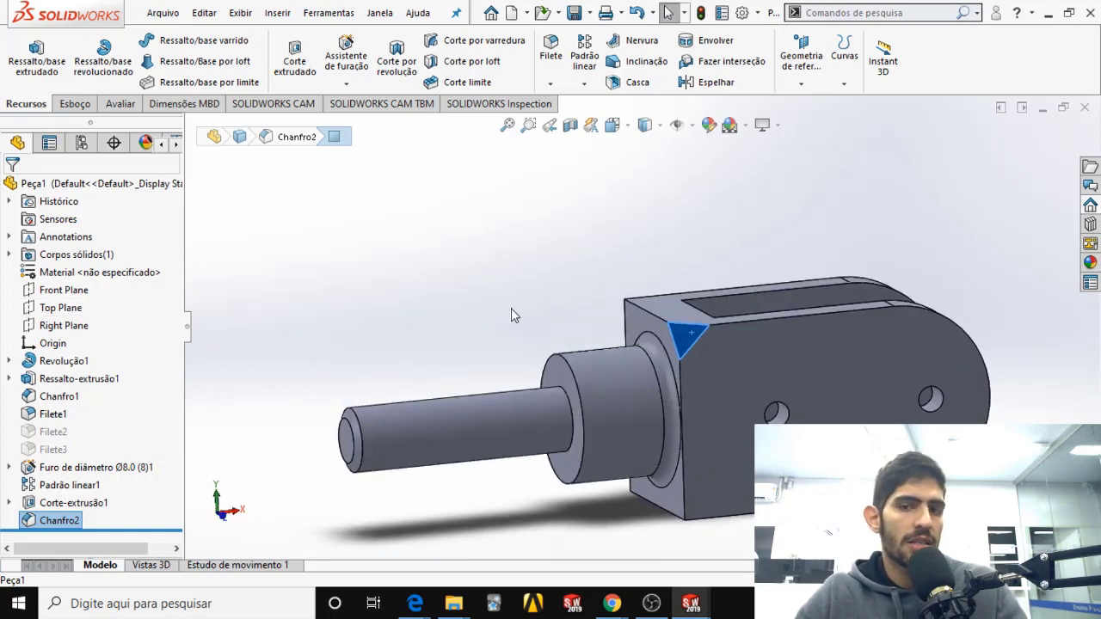
pyautogui.scroll(-3, 671, 344)
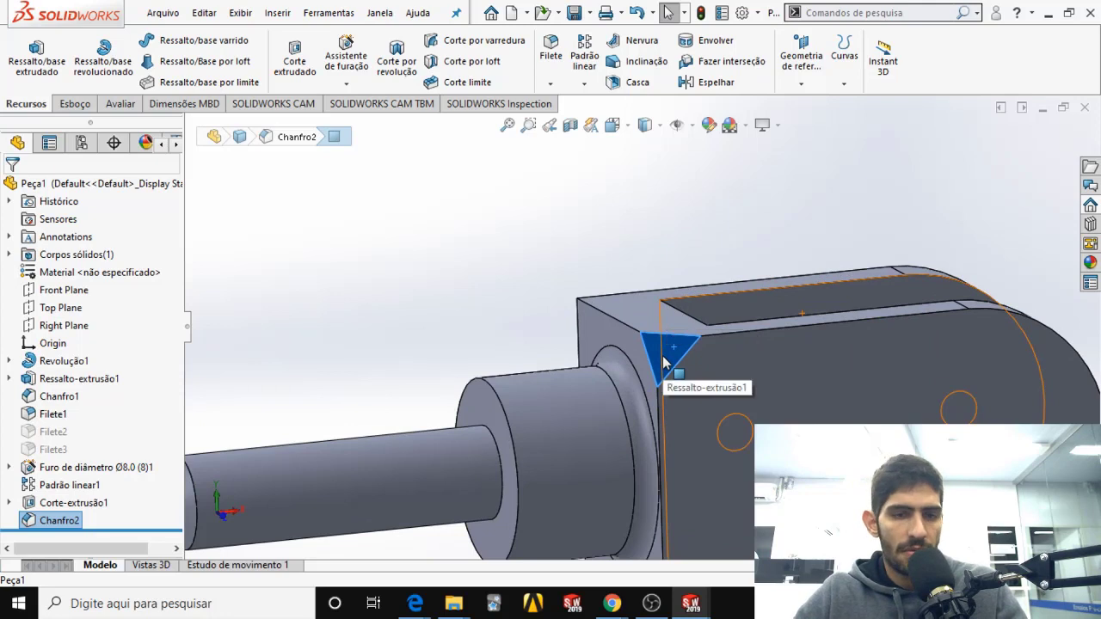
pyautogui.click(487, 292)
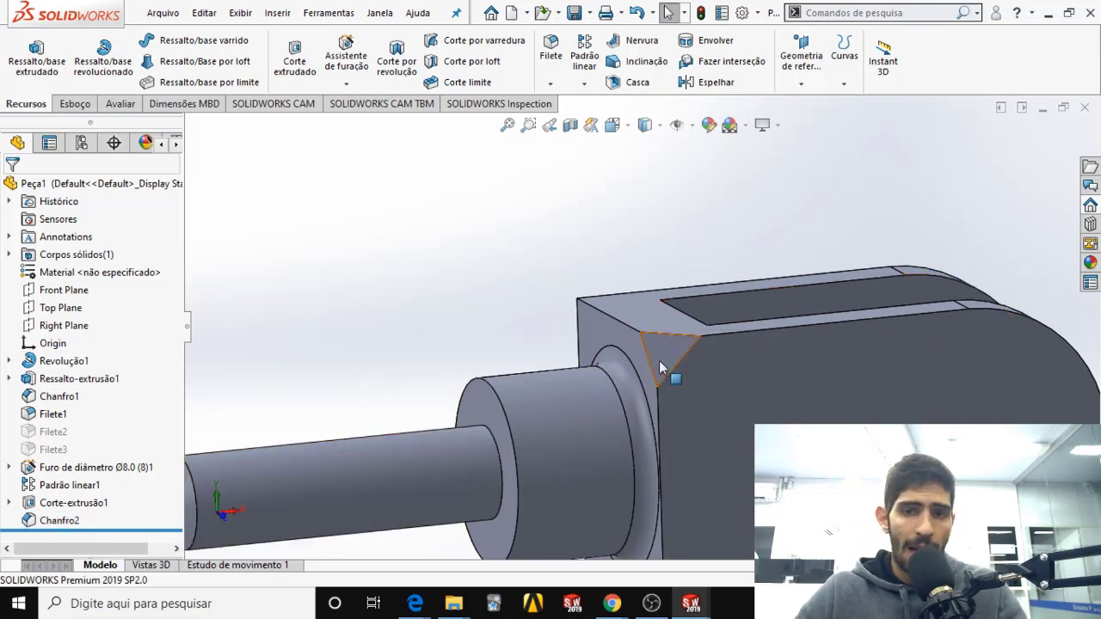
# Step: Delete the Chanfro2 vertex chamfer from the part
pyautogui.rightClick(43, 529)
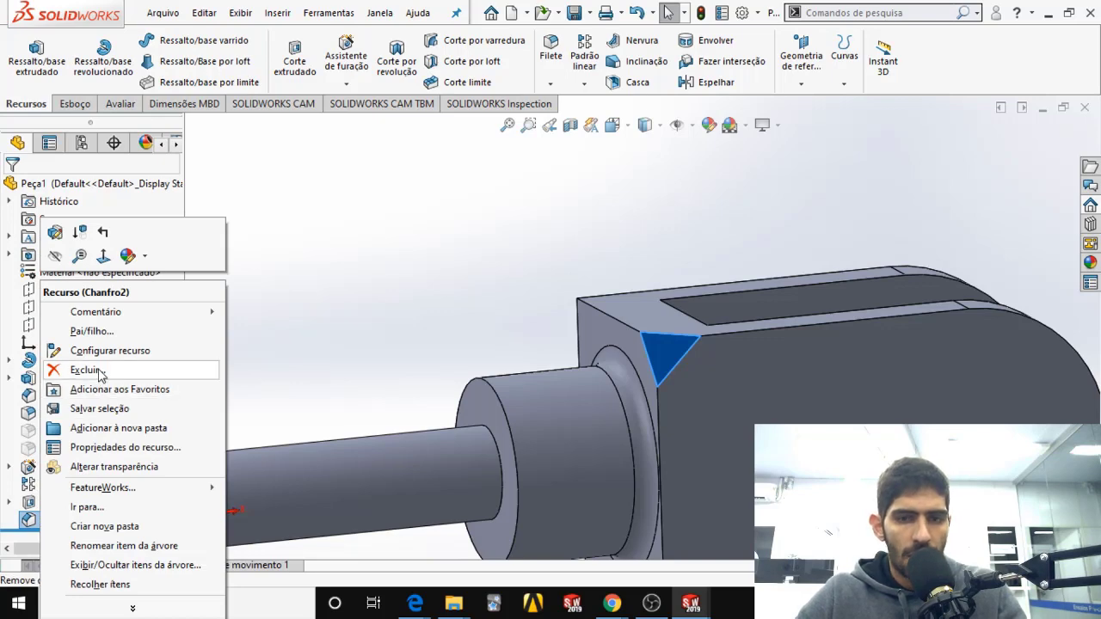
pyautogui.click(99, 371)
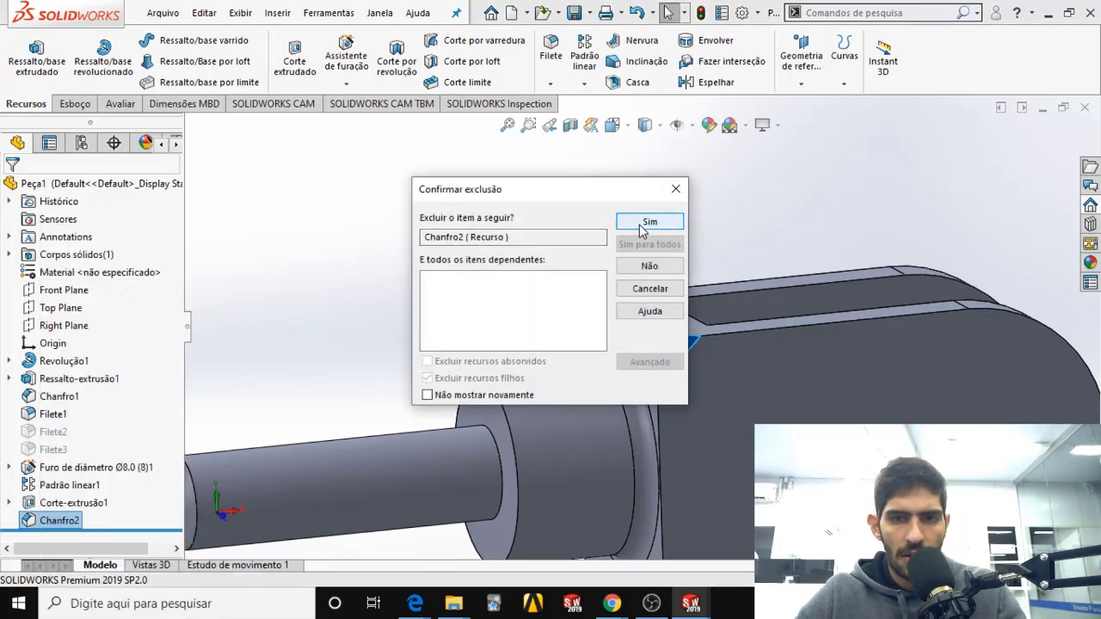
pyautogui.click(647, 223)
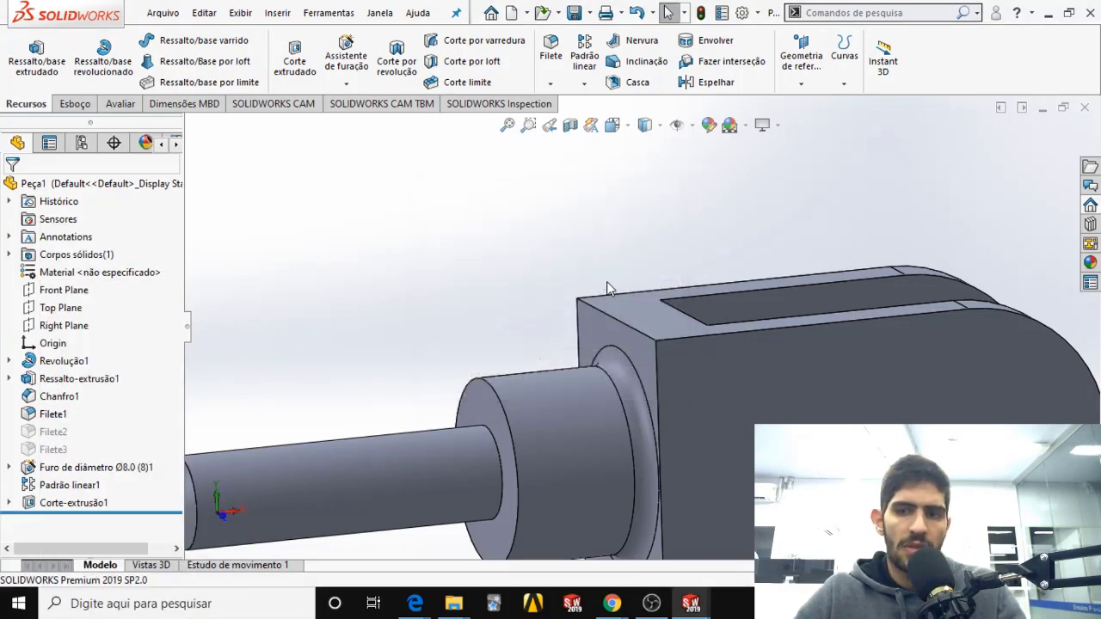
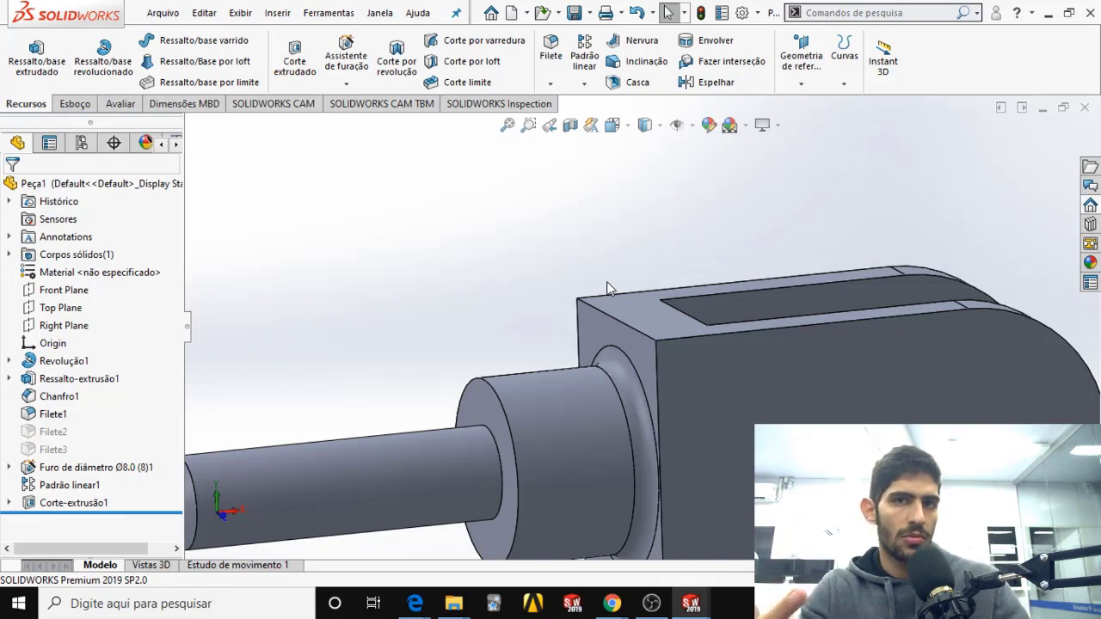
# Step: Delete the Ø8.0 hole feature together with its dependent linear pattern and sketches
pyautogui.press('f')
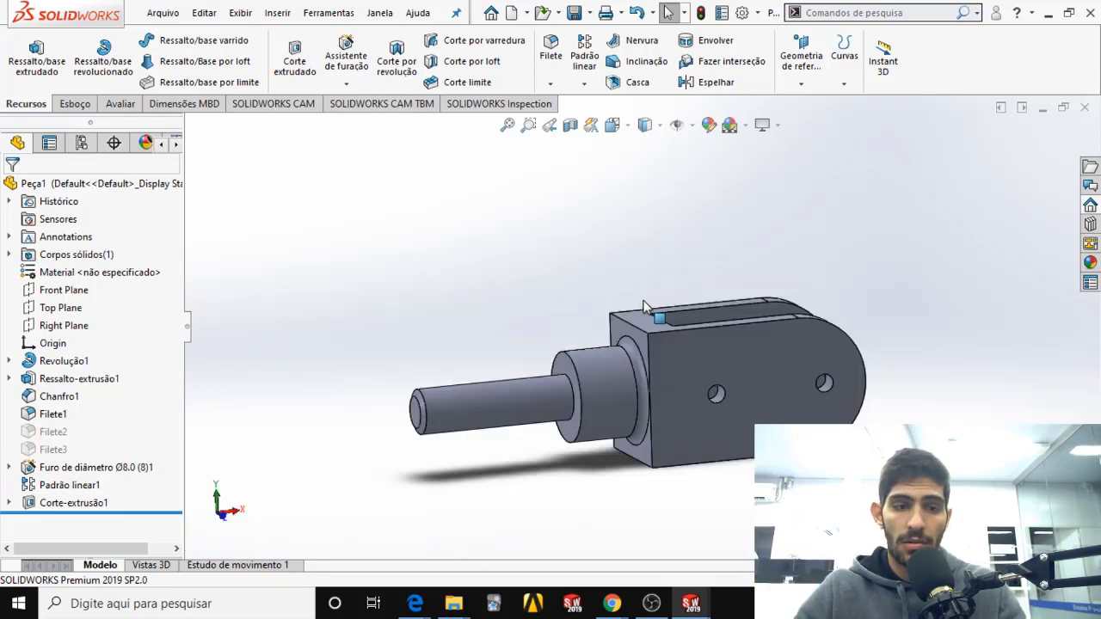
pyautogui.rightClick(120, 469)
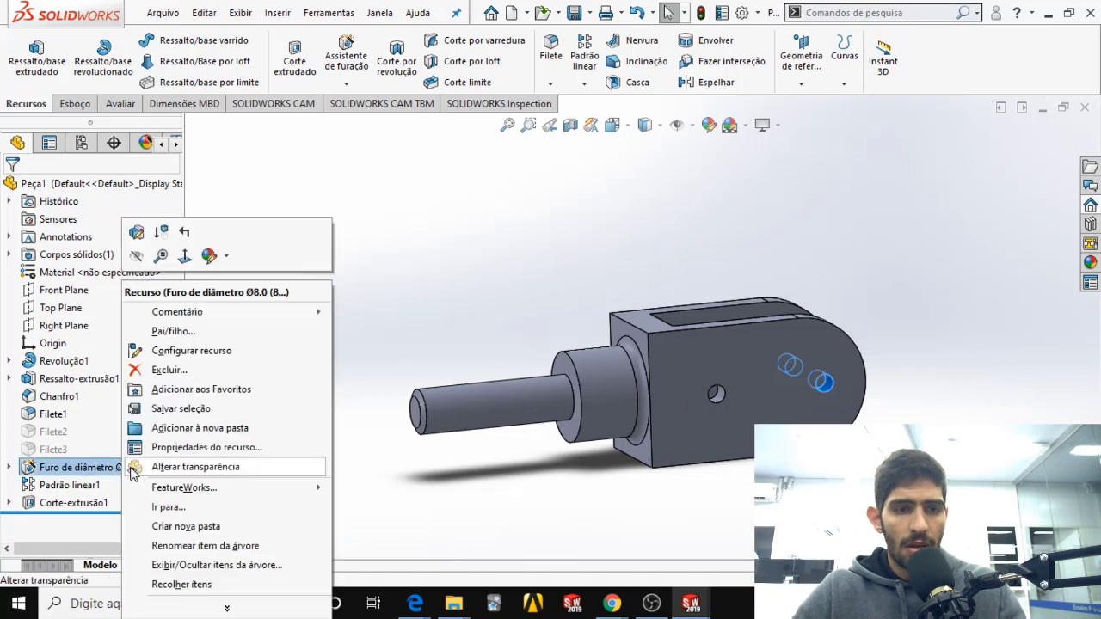
pyautogui.click(158, 371)
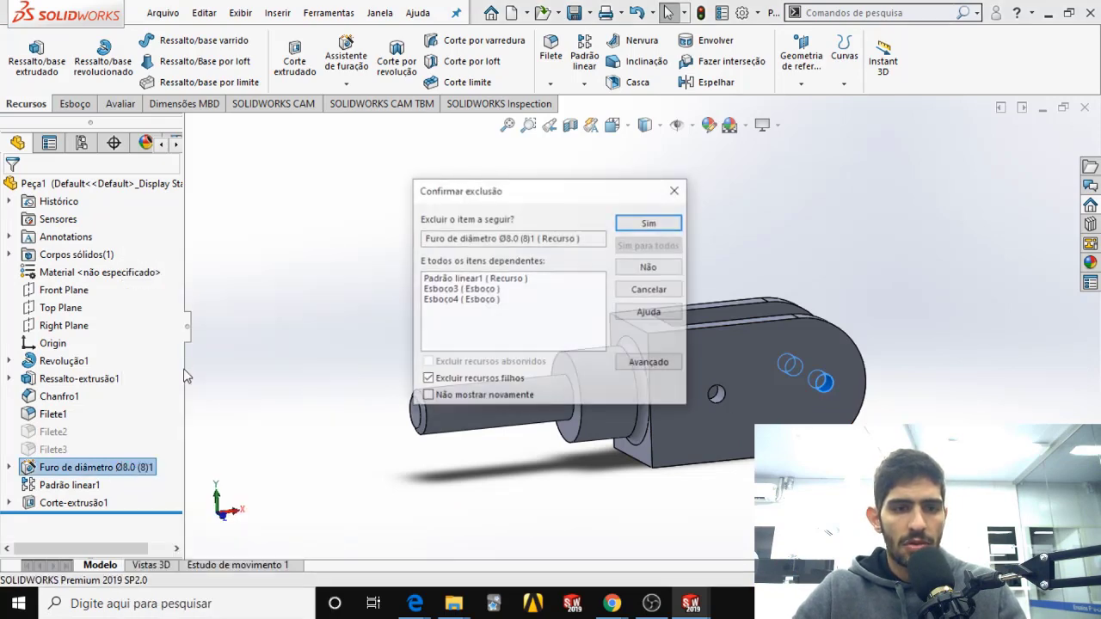
pyautogui.click(628, 223)
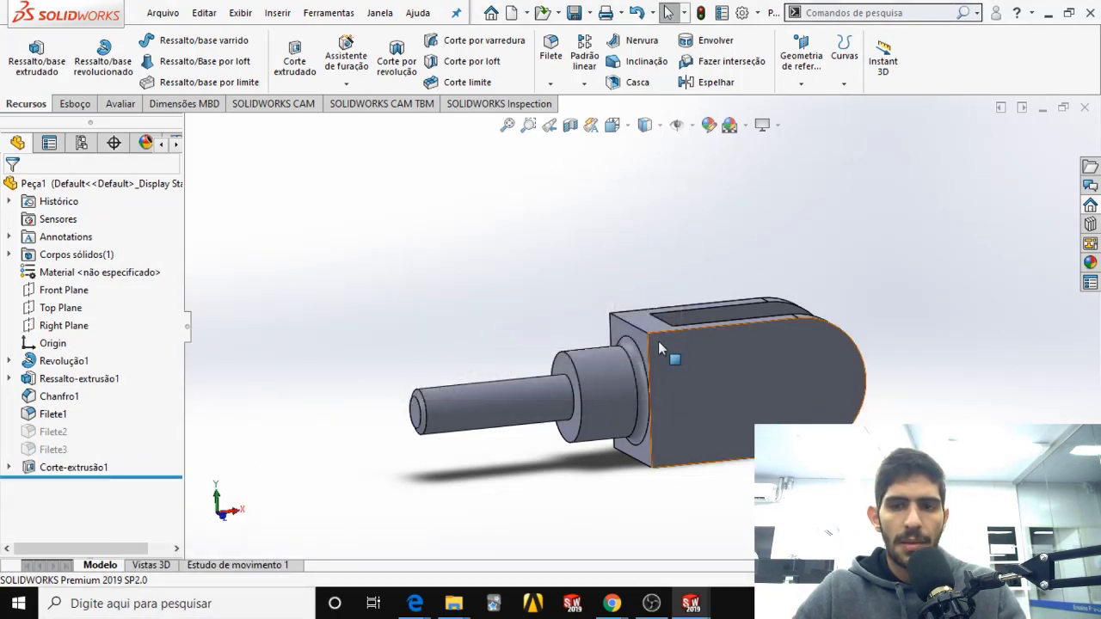
# Step: Examine the clevis's flat side face and rounded end in the front view
pyautogui.moveTo(658, 344); pyautogui.dragTo(567, 397, button='middle')
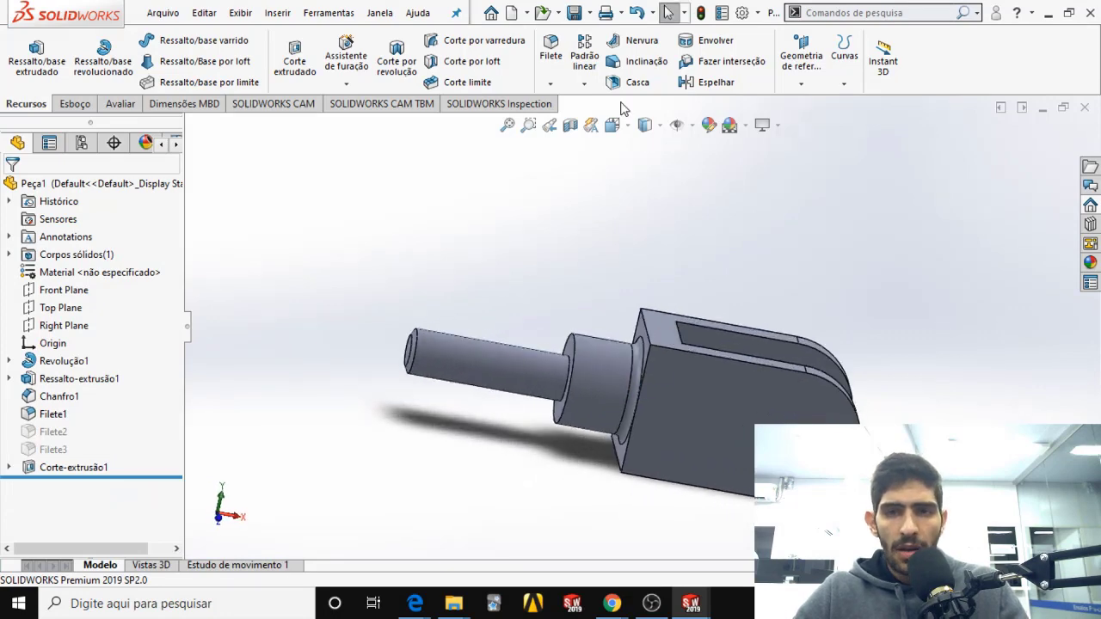
pyautogui.press('space')
pyautogui.click(540, 399)
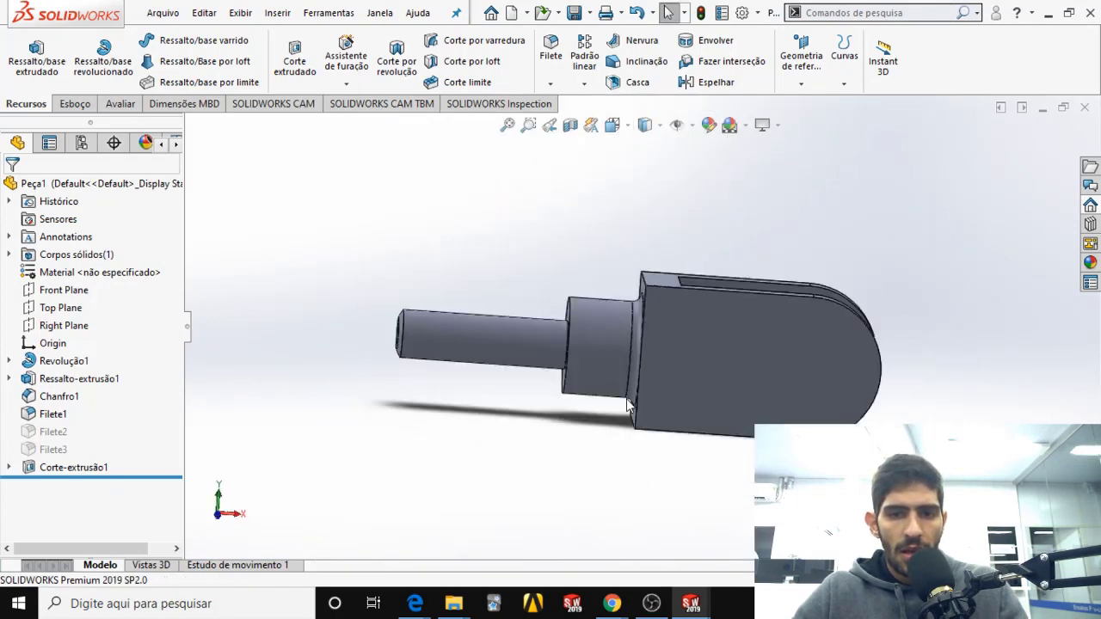
pyautogui.scroll(4, 716, 326)
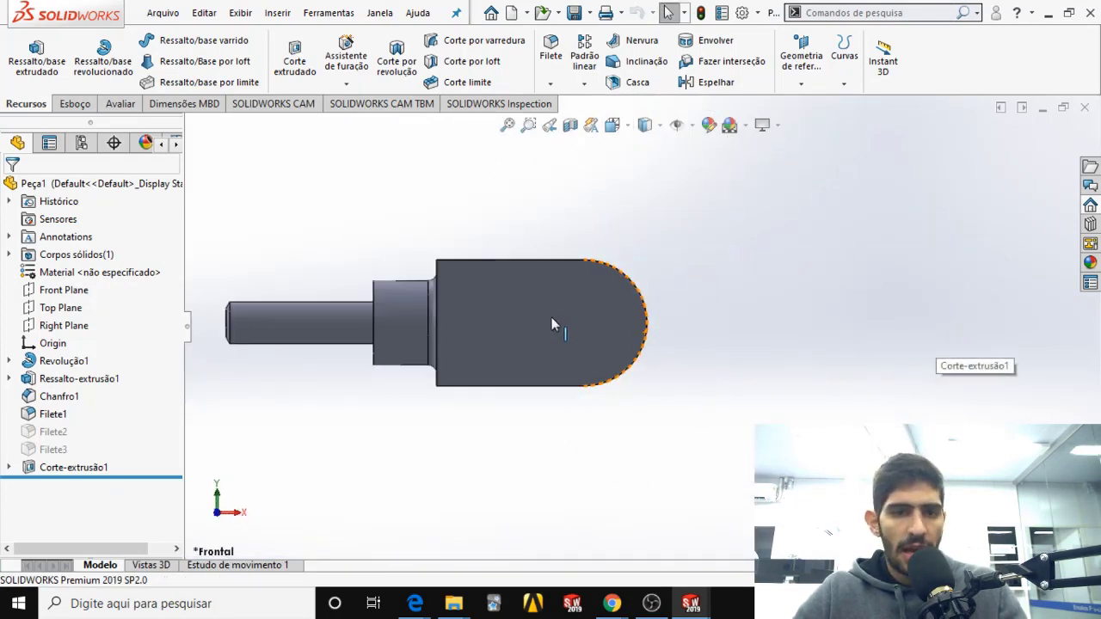
pyautogui.scroll(-4, 616, 331)
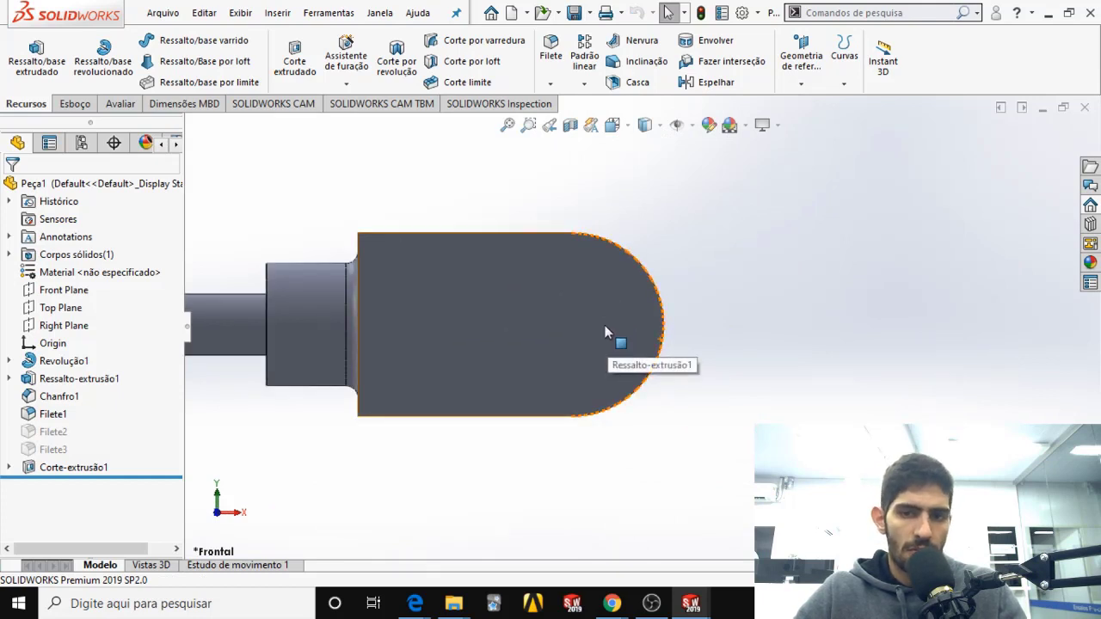
pyautogui.click(611, 335)
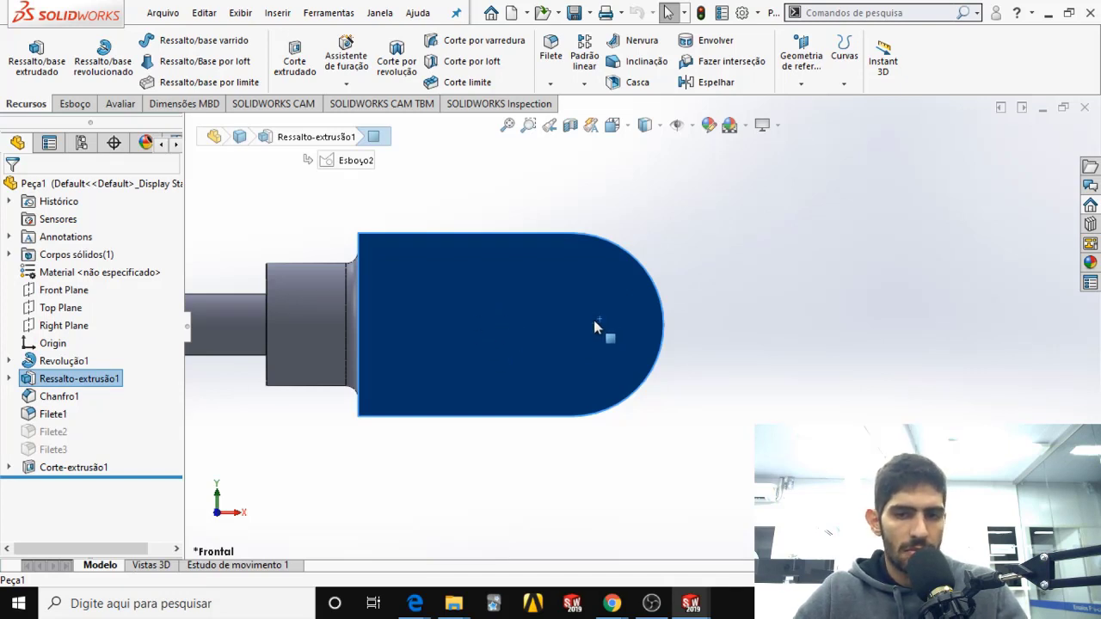
pyautogui.click(579, 454)
pyautogui.scroll(2, 579, 455)
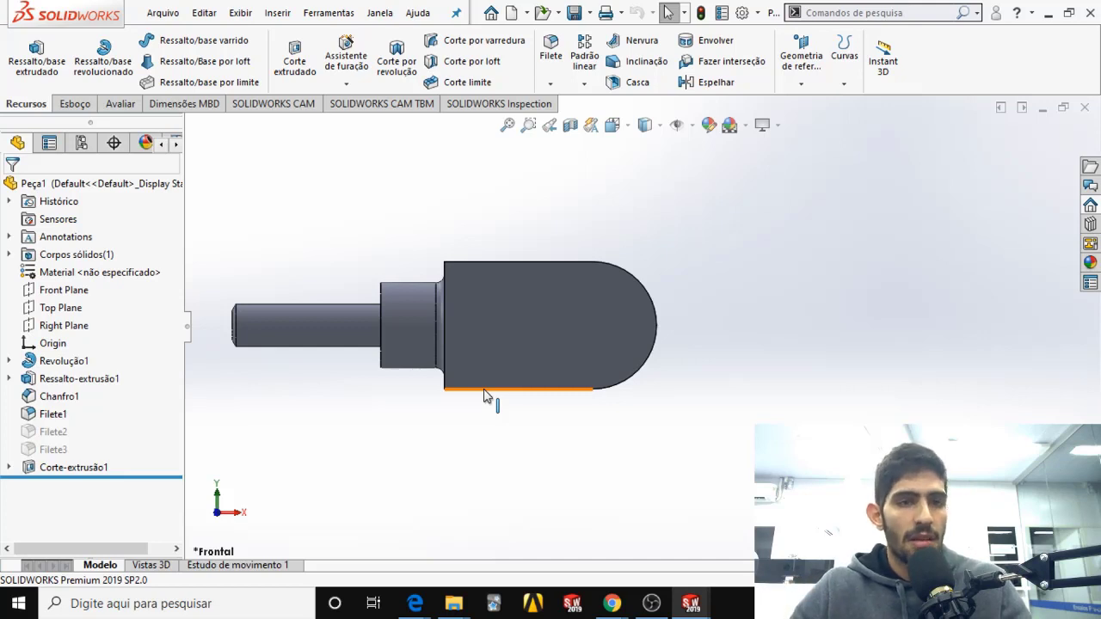
# Step: Sketch a circle about 12 mm in diameter on the clevis's side face, on the horizontal centreline near the rounded end
pyautogui.click(75, 106)
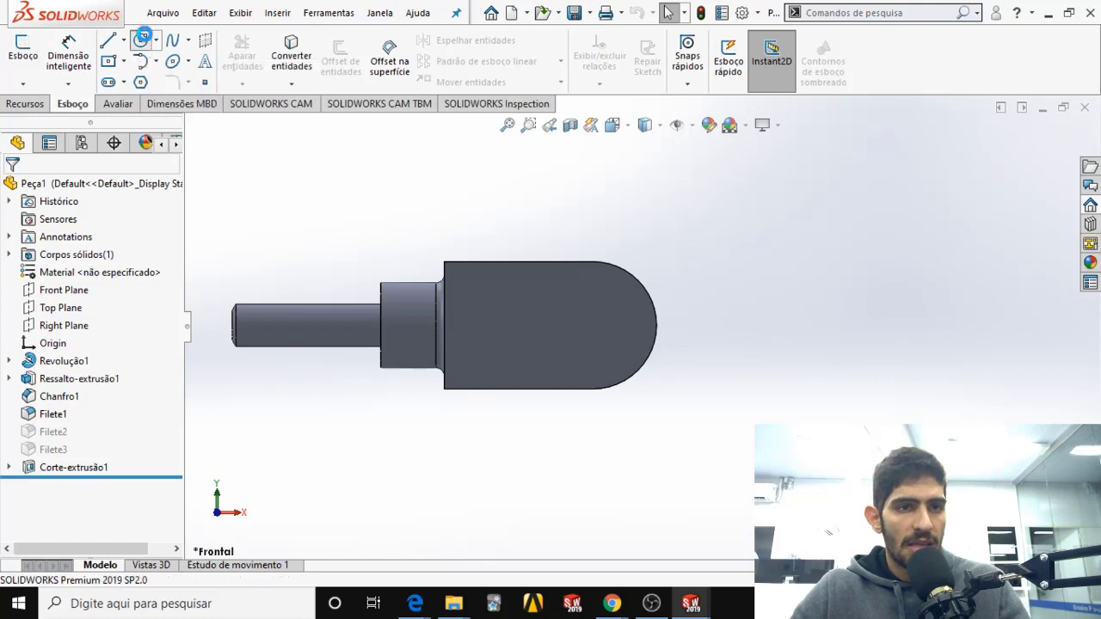
pyautogui.click(141, 39)
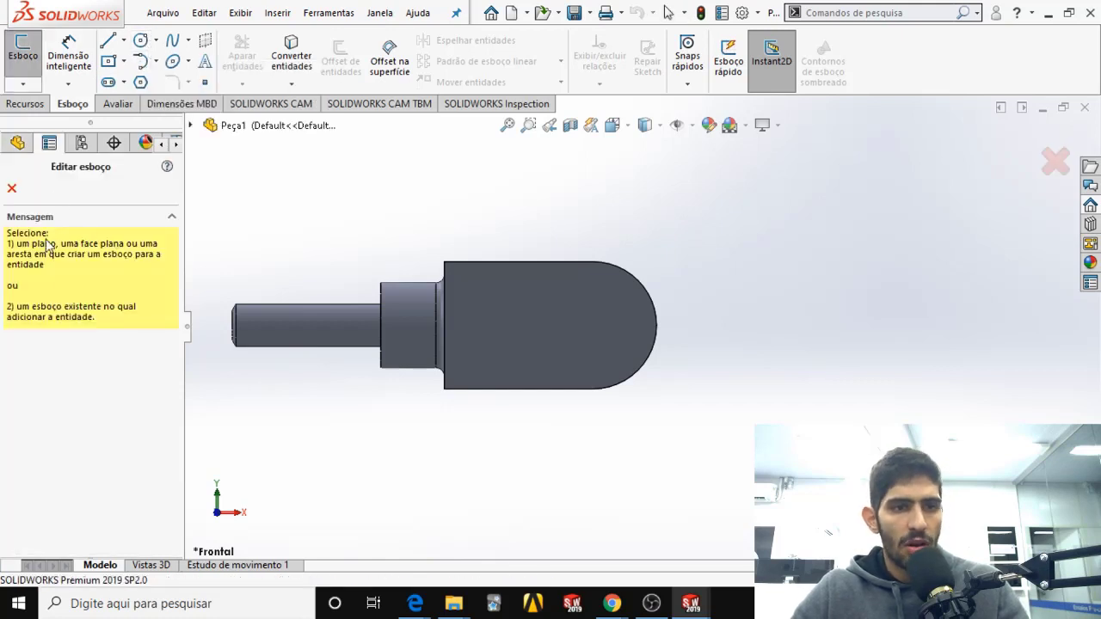
pyautogui.click(593, 323)
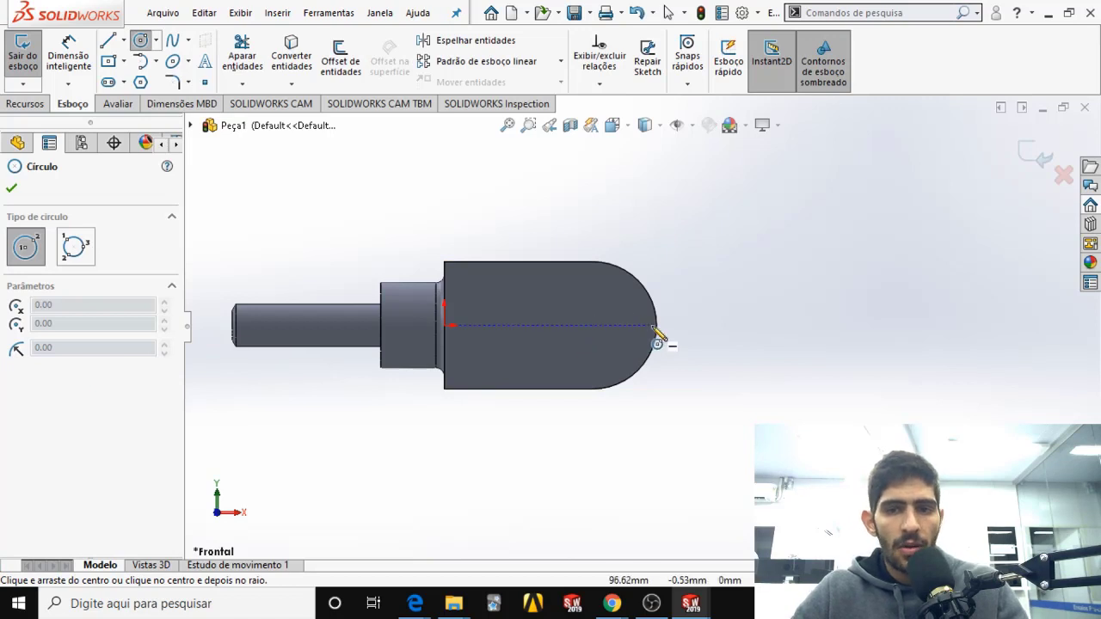
pyautogui.click(613, 325)
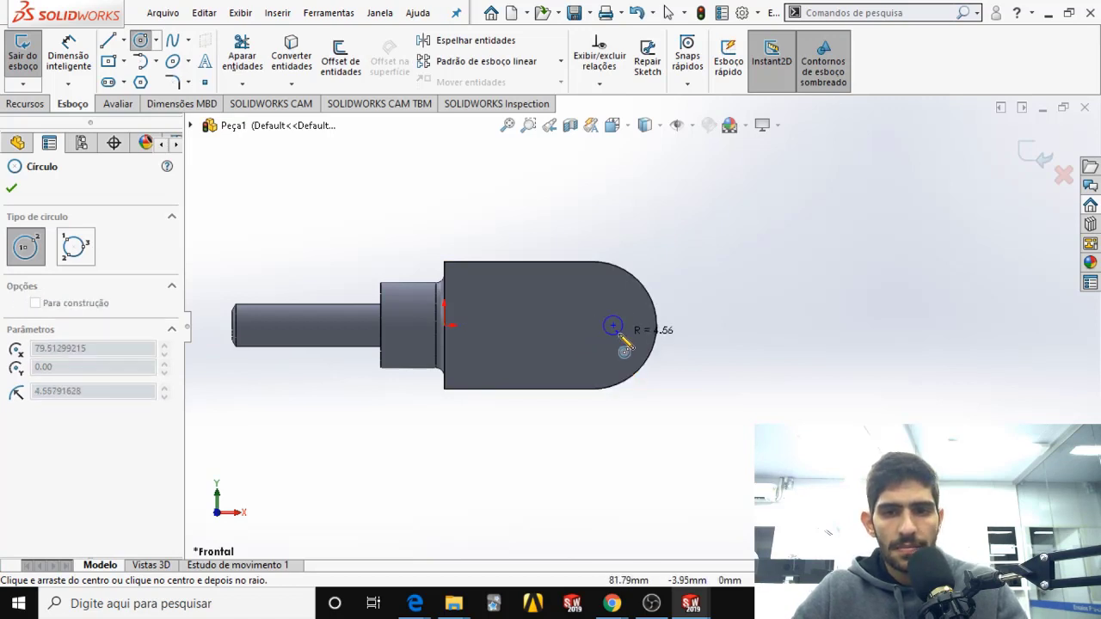
pyautogui.click(622, 345)
pyautogui.press('Escape')
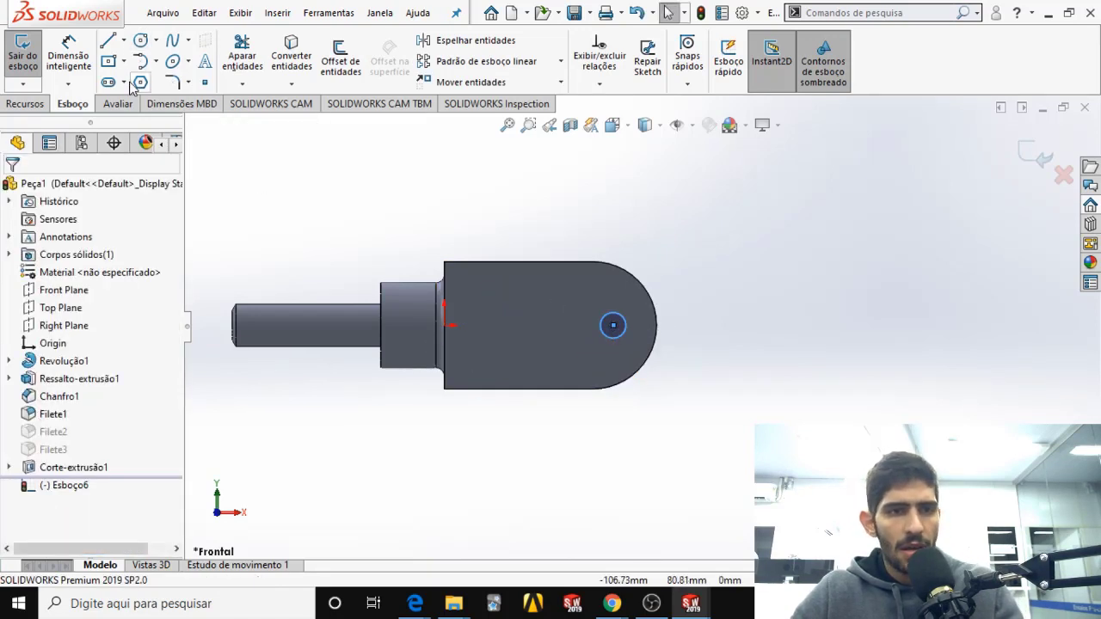
# Step: Dimension the circle's diameter as 8 mm
pyautogui.click(80, 66)
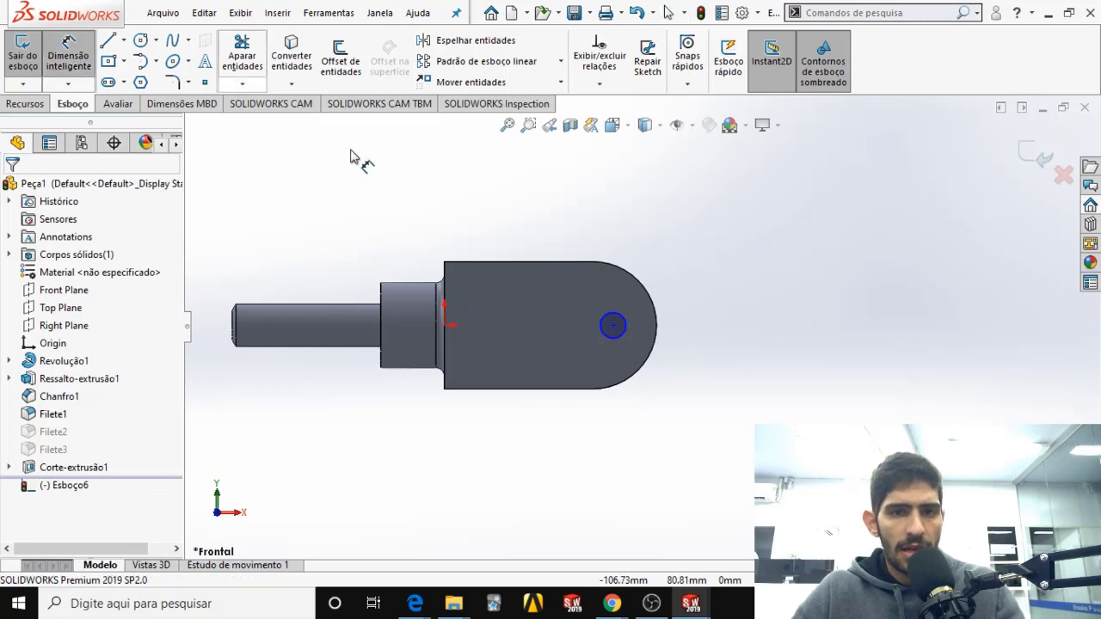
pyautogui.click(607, 321)
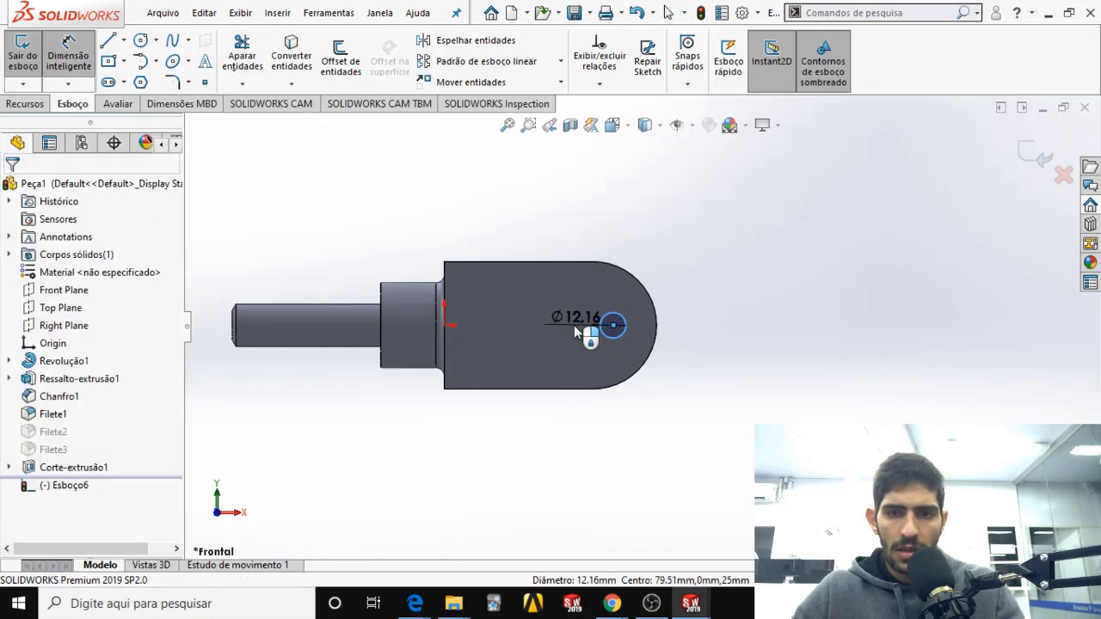
pyautogui.click(574, 325)
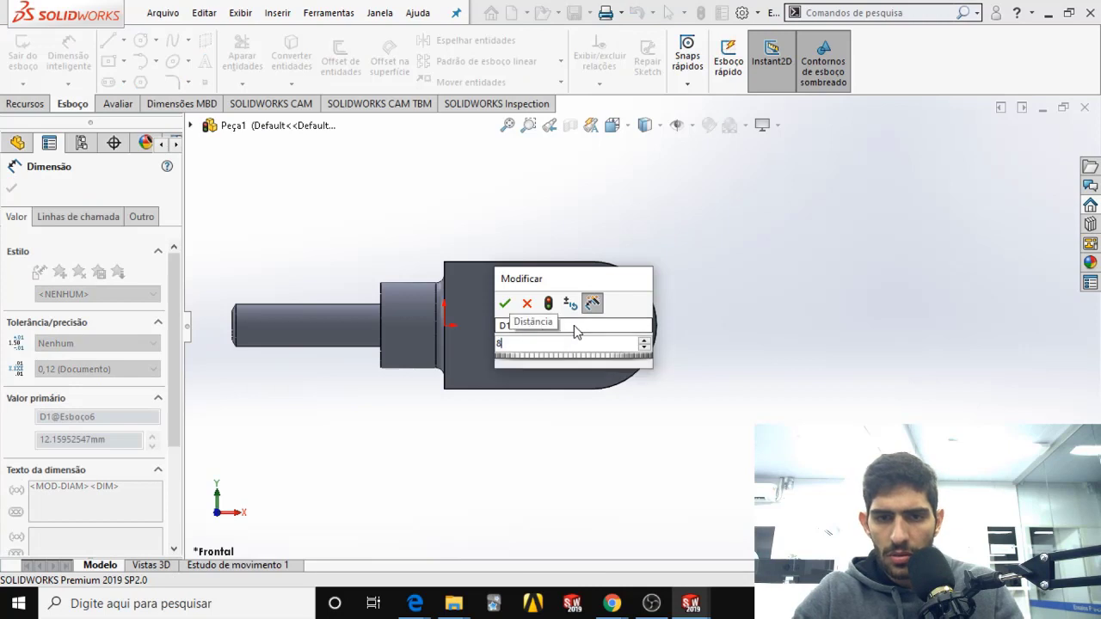
pyautogui.press('Return')
pyautogui.scroll(-3, 617, 309)
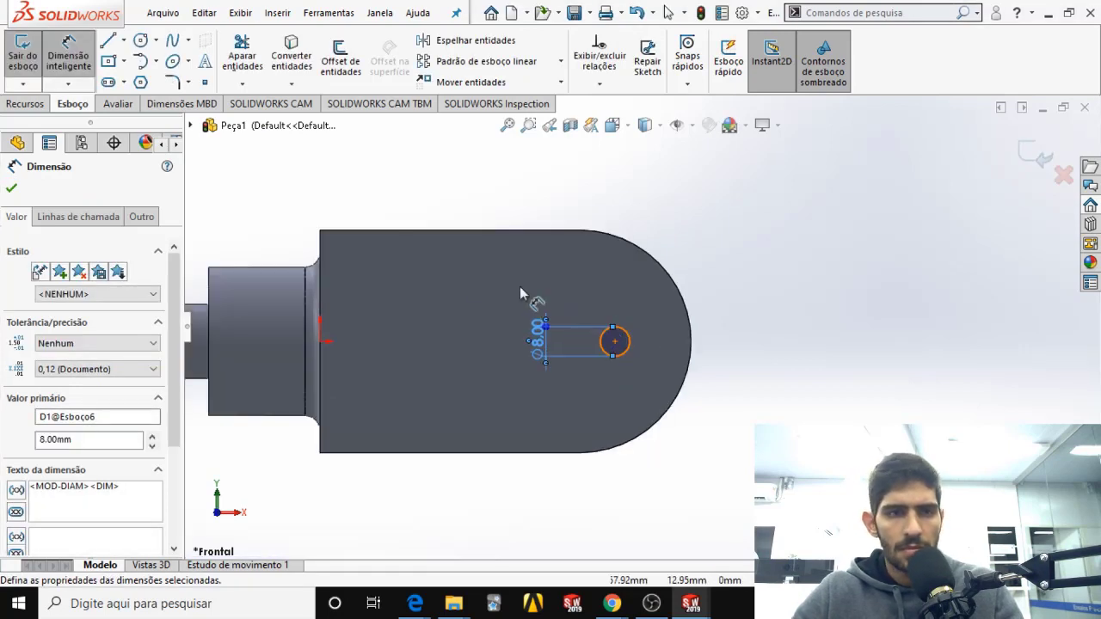
# Step: Cut the 8 mm circle through the whole clevis with an Extruded Cut set to Through All (Passante)
pyautogui.click(11, 187)
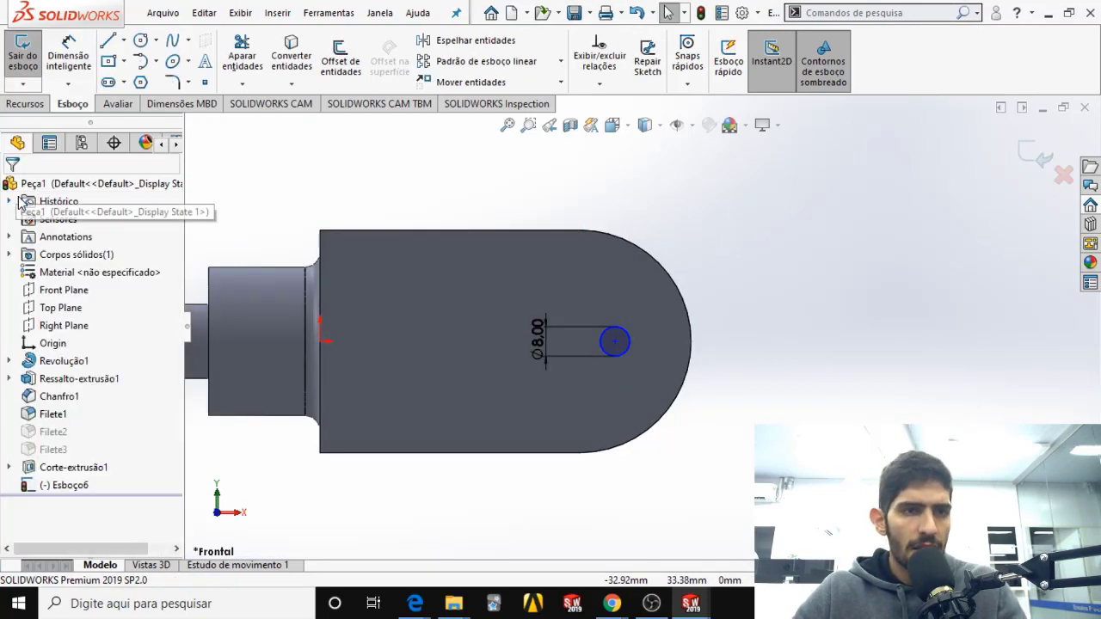
pyautogui.click(31, 105)
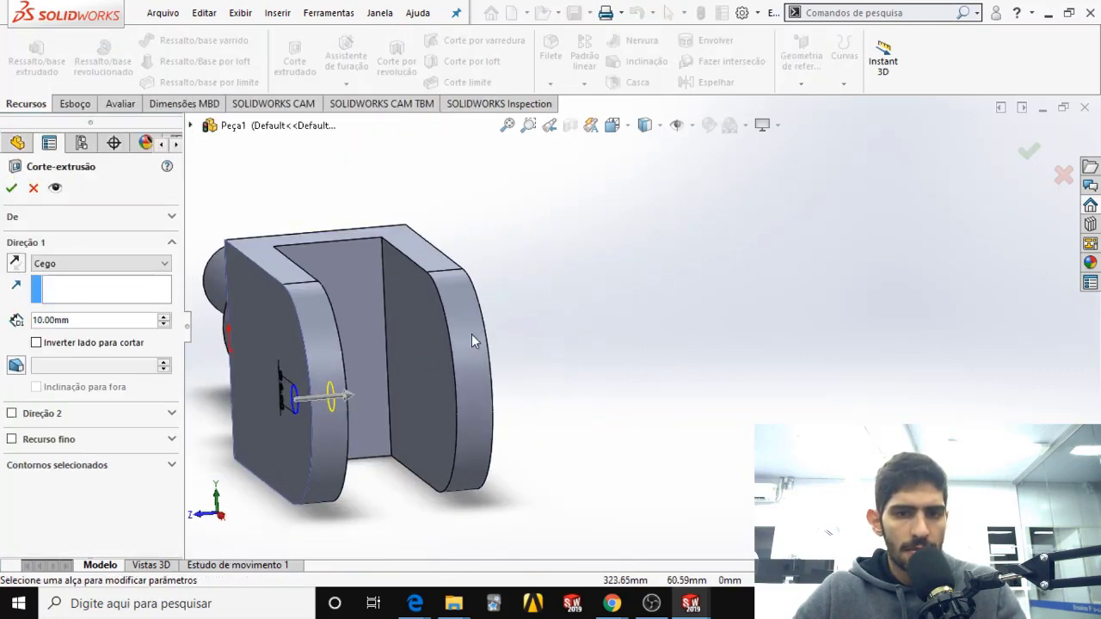
pyautogui.click(99, 264)
pyautogui.click(85, 287)
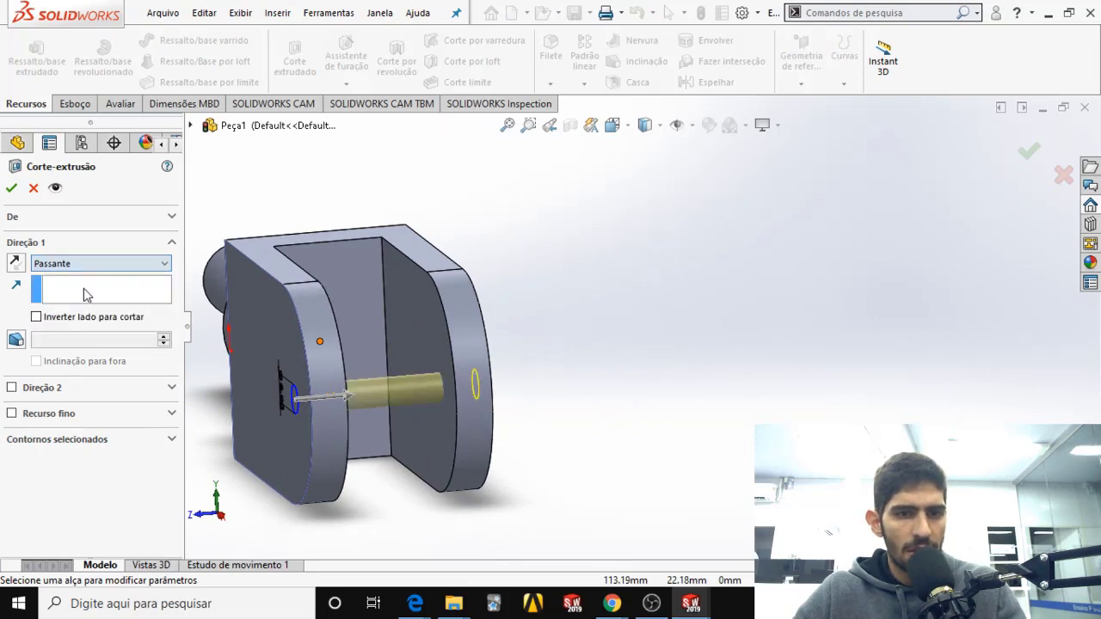
pyautogui.click(1029, 151)
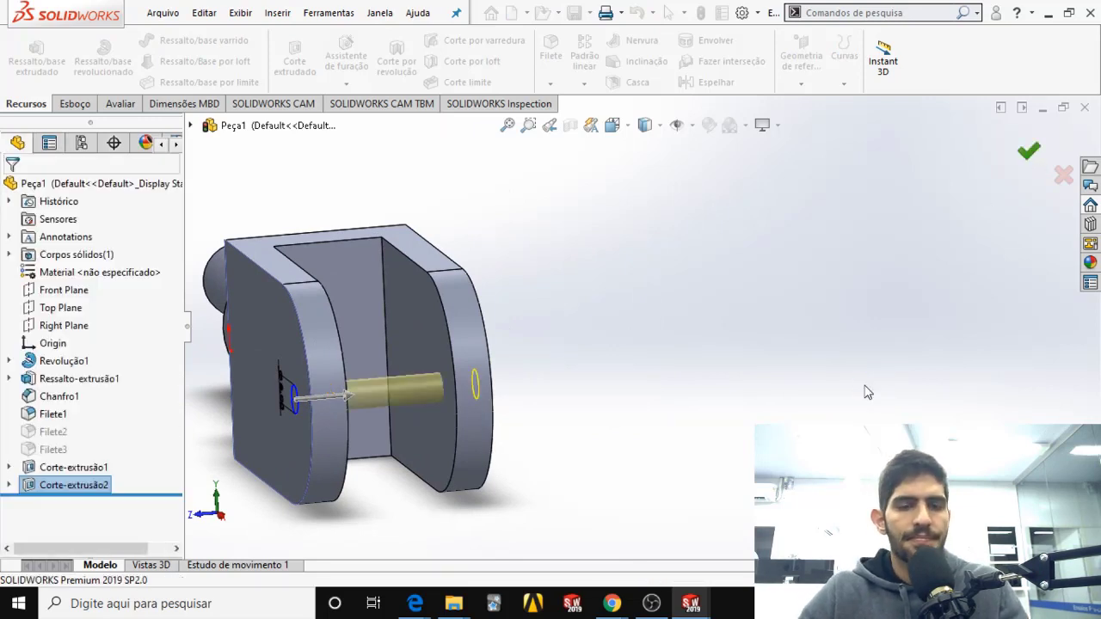
# Step: Examine the cut hole through both clevis arms from the front and from isometric angles
pyautogui.scroll(4, 620, 386)
pyautogui.moveTo(554, 375); pyautogui.dragTo(614, 369, button='middle')
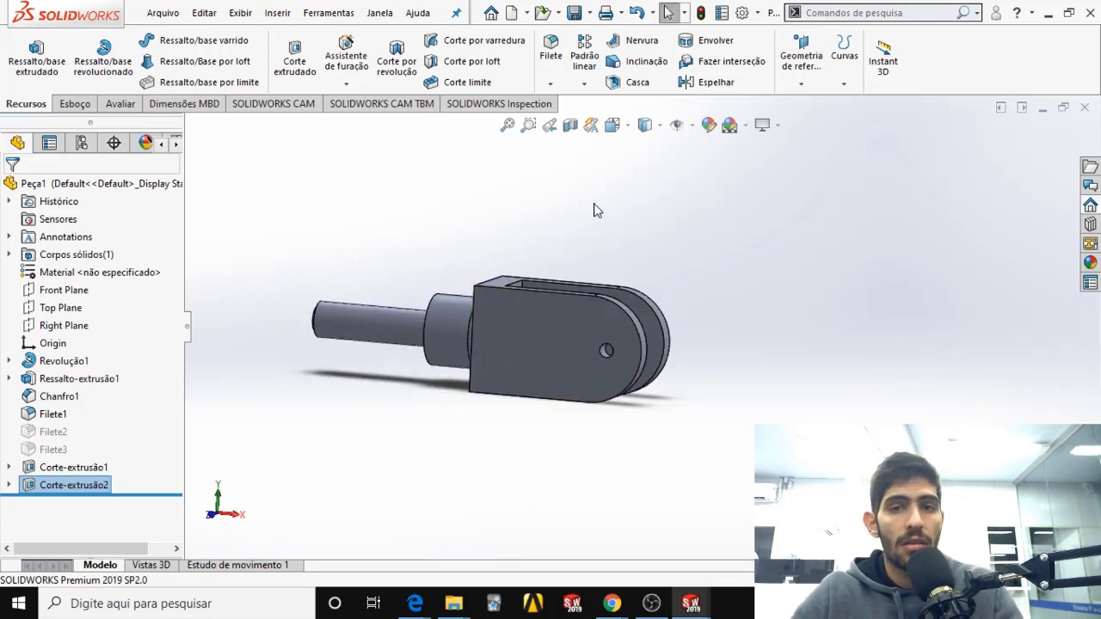
pyautogui.click(627, 128)
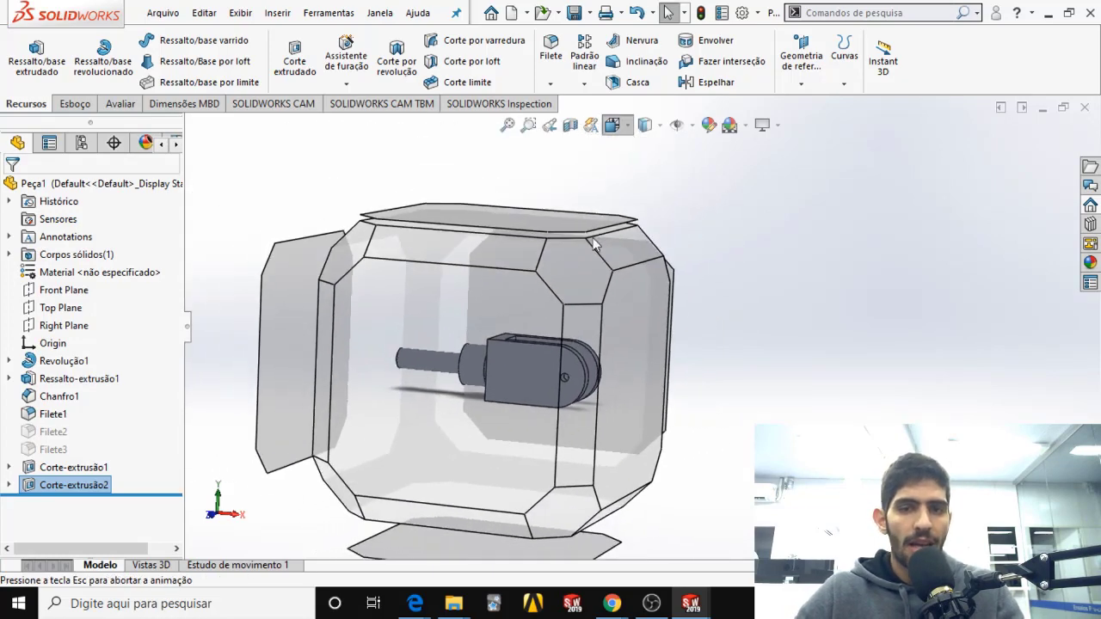
pyautogui.click(487, 402)
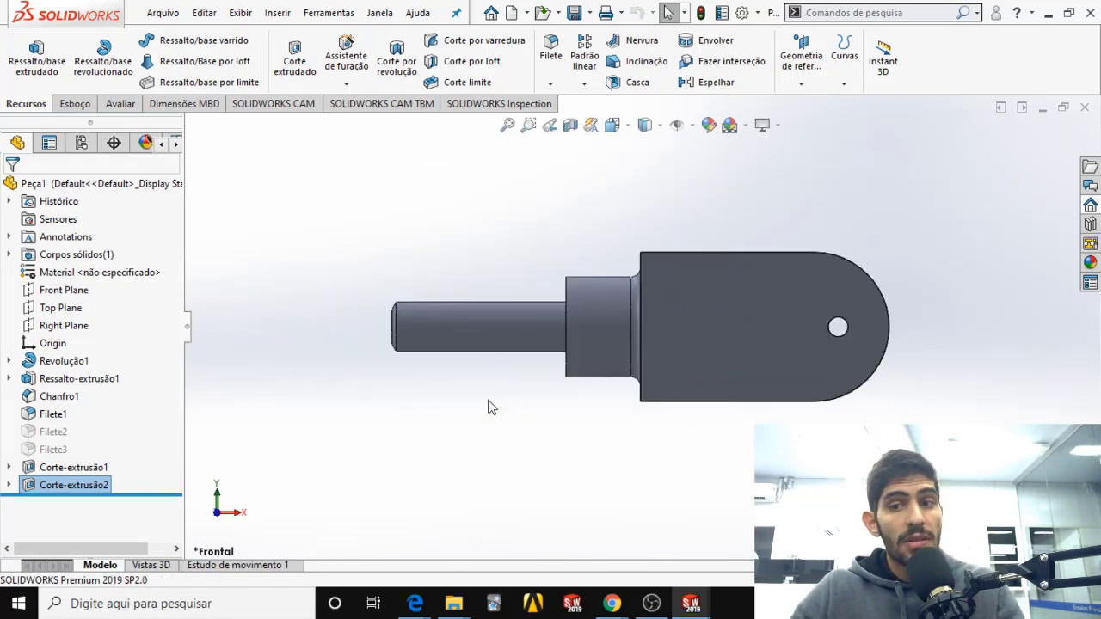
pyautogui.hotkey('ctrl', '7')
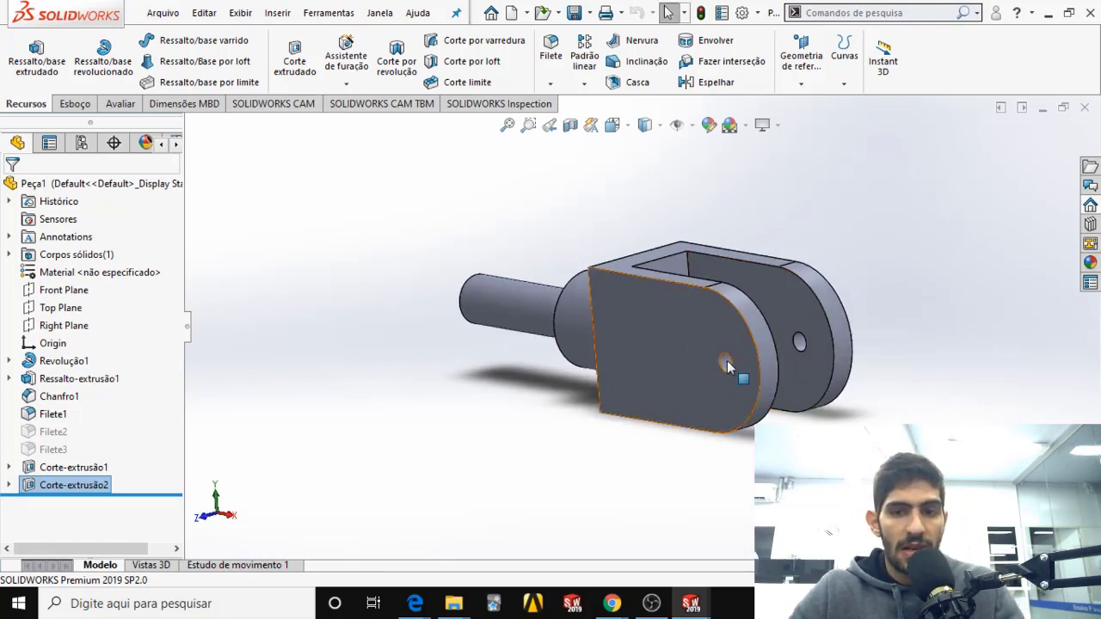
pyautogui.scroll(-2, 729, 366)
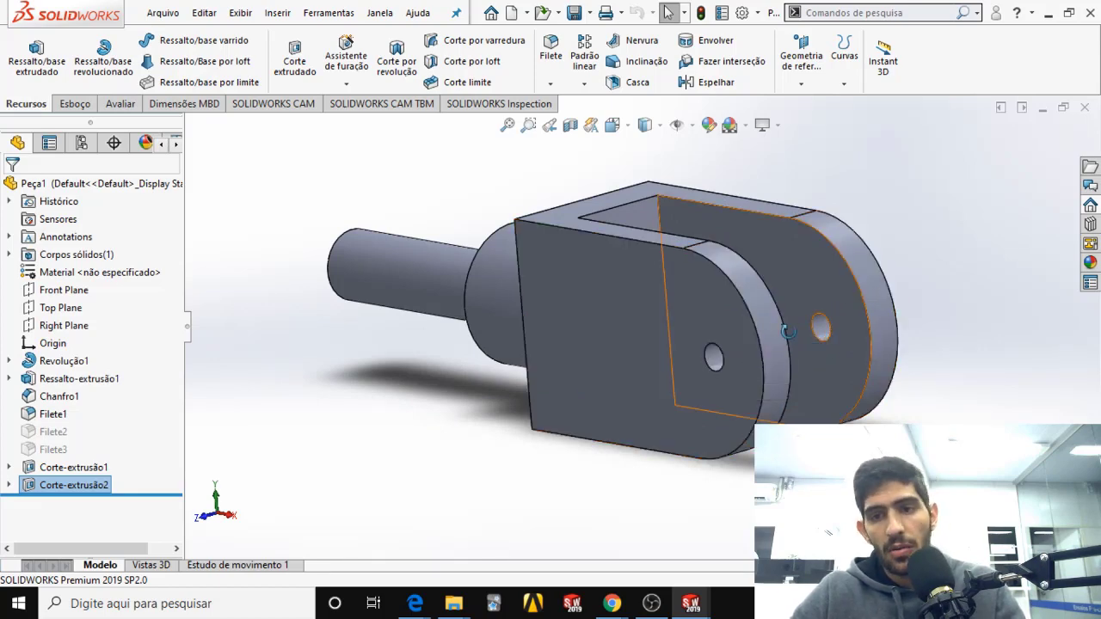
pyautogui.moveTo(817, 326); pyautogui.dragTo(747, 397, button='middle')
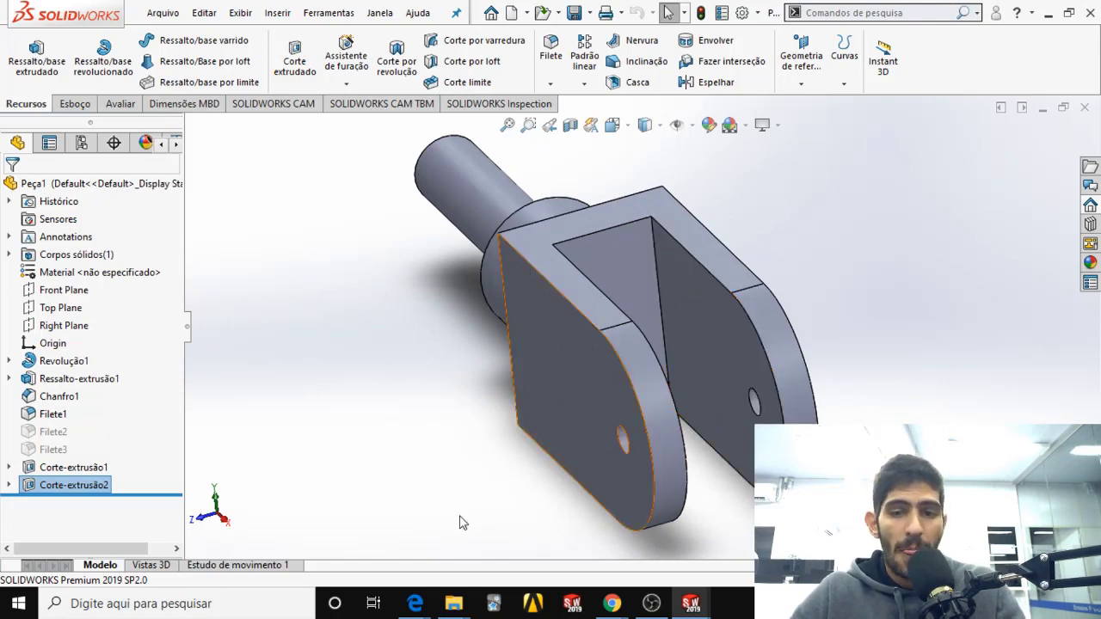
# Step: Open the hole cut's circle sketch for editing, inspect it on the side face, and exit the sketch
pyautogui.click(11, 486)
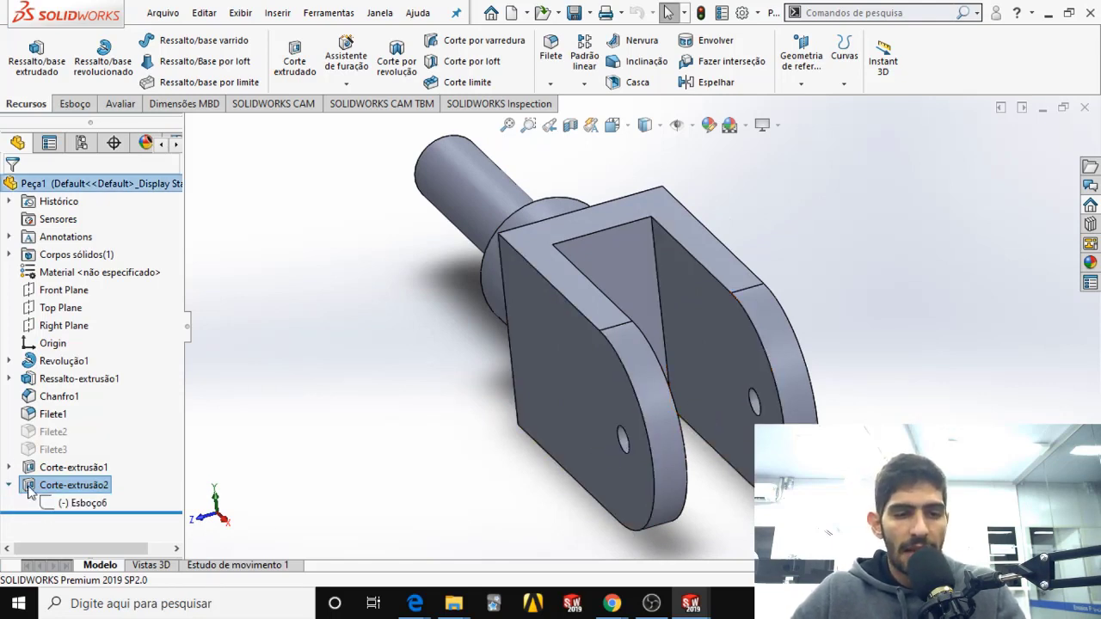
pyautogui.click(81, 504)
pyautogui.rightClick(81, 504)
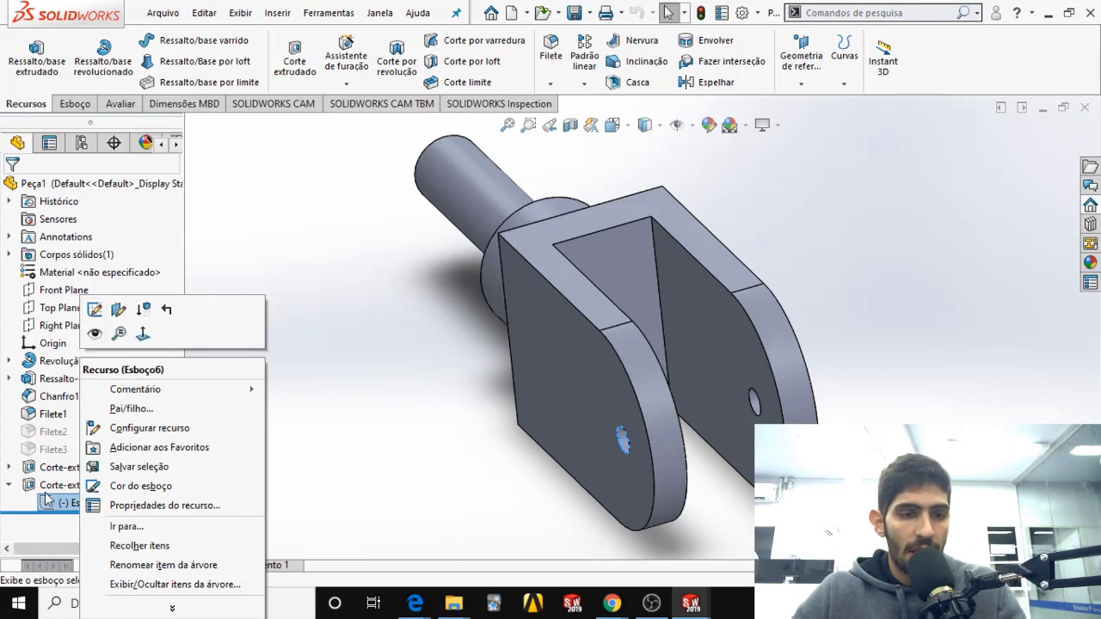
pyautogui.click(34, 530)
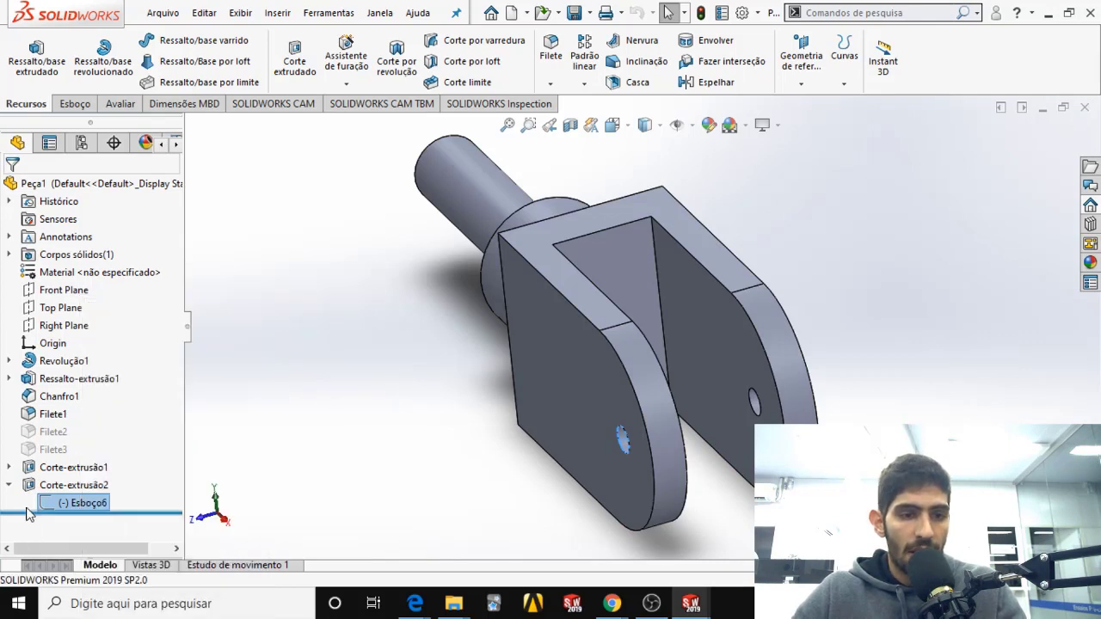
pyautogui.rightClick(70, 503)
pyautogui.click(76, 311)
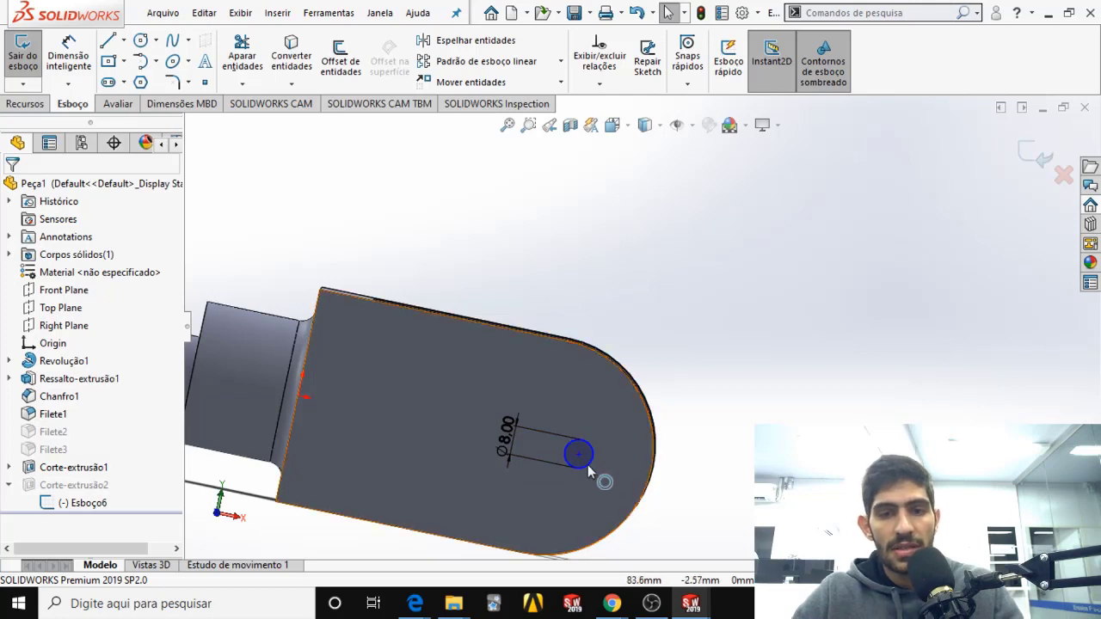
pyautogui.moveTo(531, 491); pyautogui.dragTo(348, 480, button='middle')
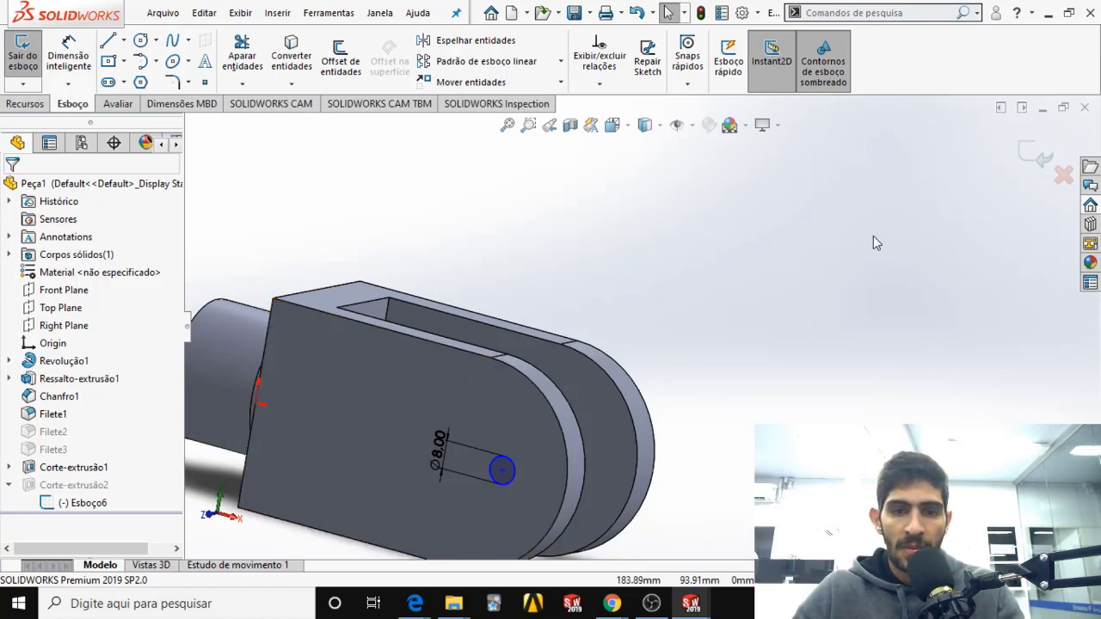
pyautogui.click(1025, 159)
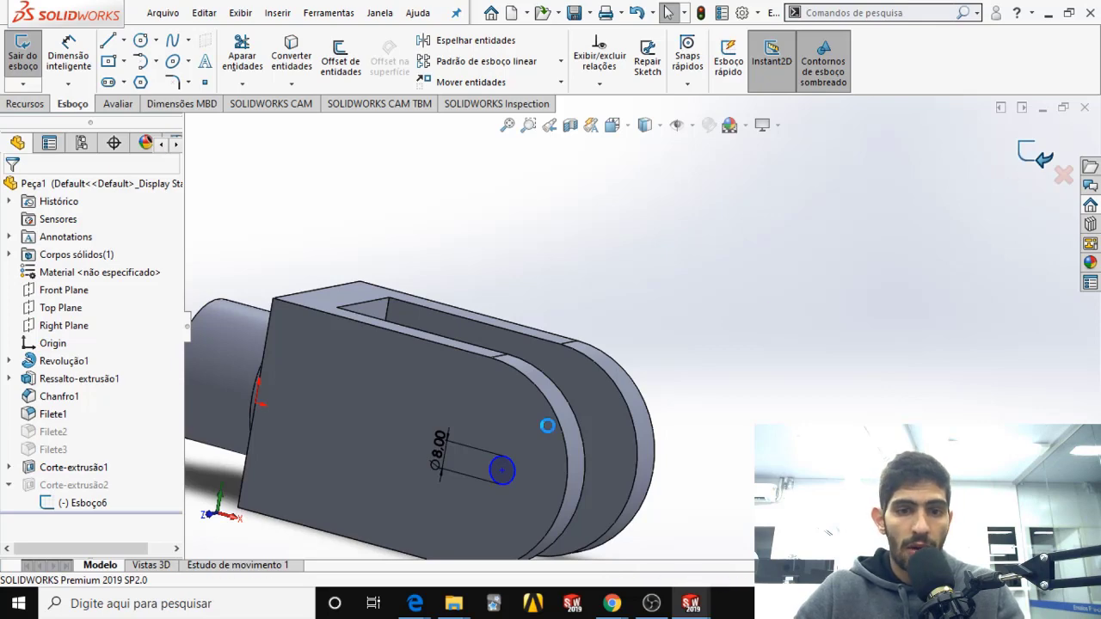
pyautogui.scroll(-3, 525, 472)
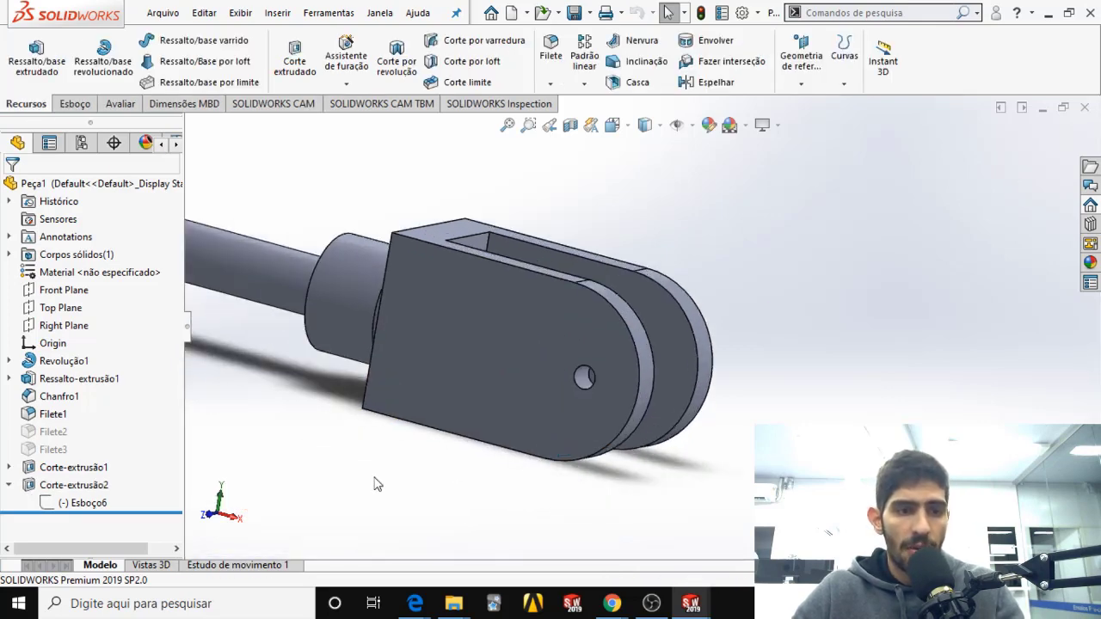
# Step: Delete the hole's extruded cut and its leftover circle sketch
pyautogui.rightClick(78, 490)
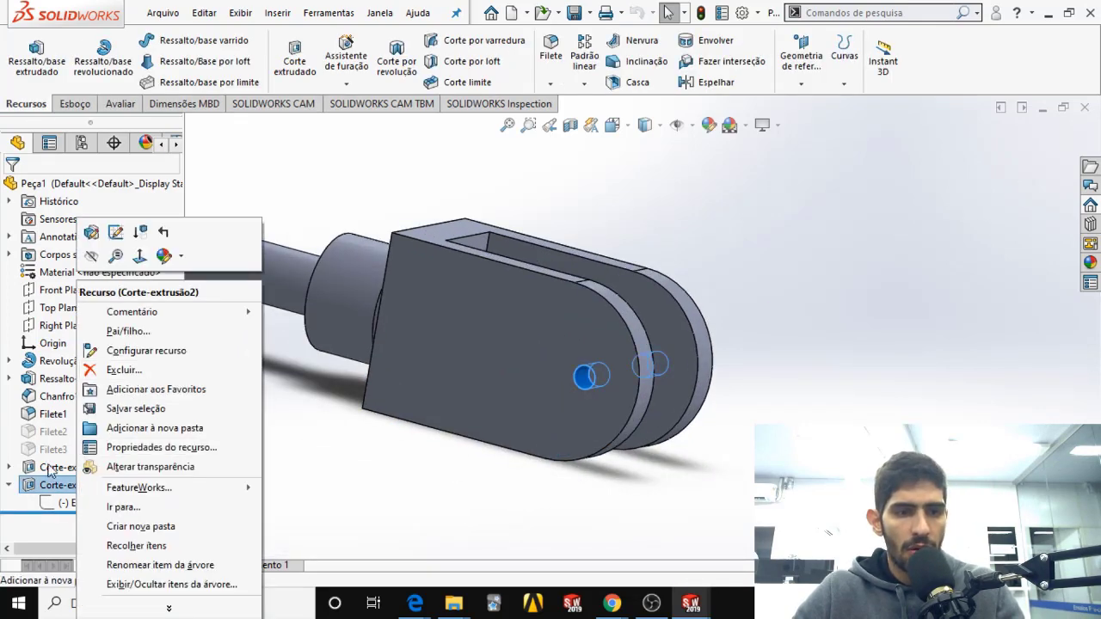
pyautogui.click(24, 537)
pyautogui.rightClick(47, 492)
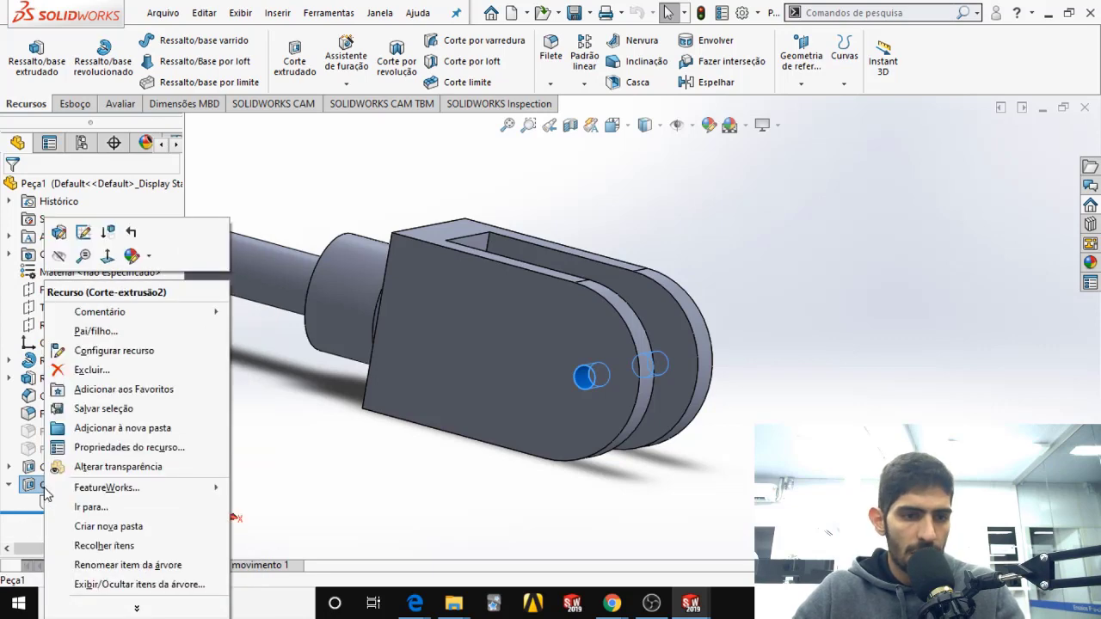
pyautogui.click(93, 369)
pyautogui.click(649, 222)
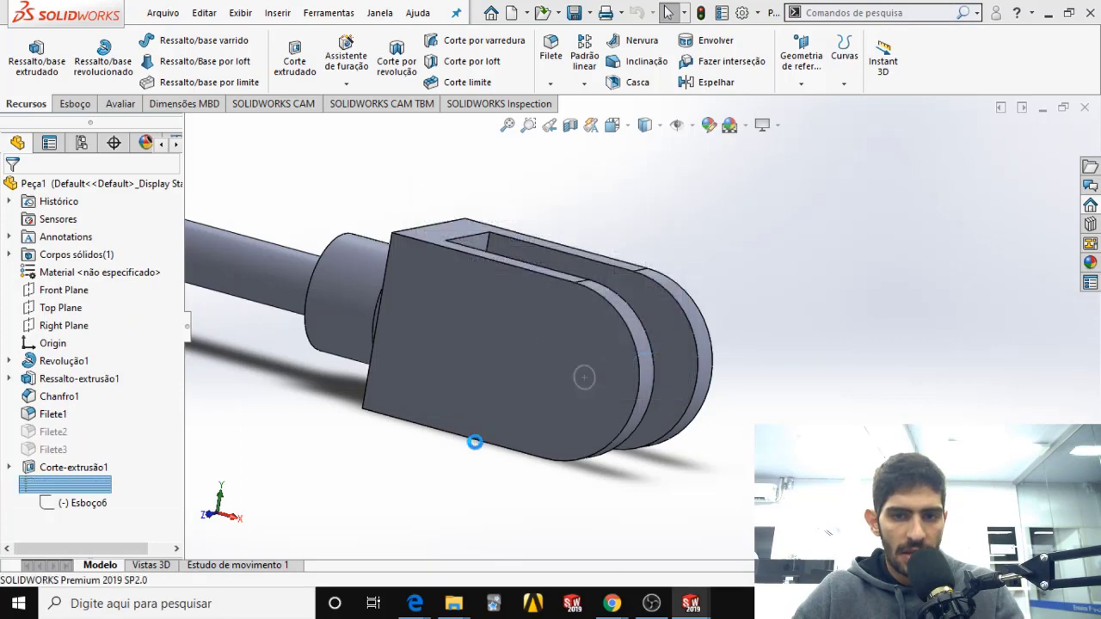
pyautogui.rightClick(67, 496)
pyautogui.click(103, 388)
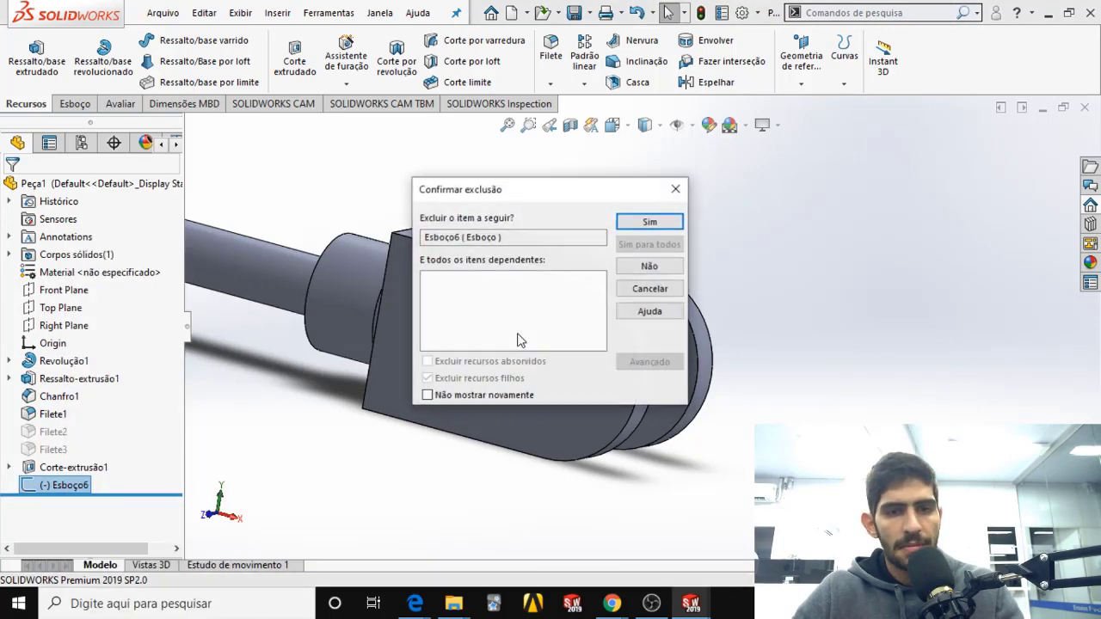
pyautogui.click(668, 224)
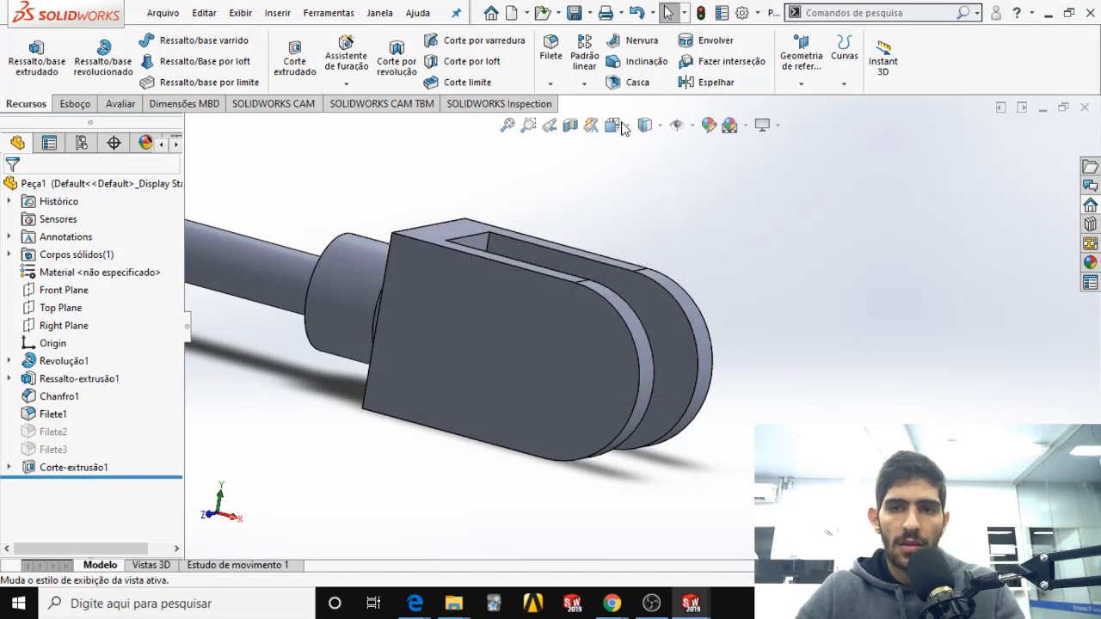
# Step: Start a Hole Wizard hole with the clevis in front view and review its type, standard, size and end-condition settings
pyautogui.click(613, 126)
pyautogui.click(458, 396)
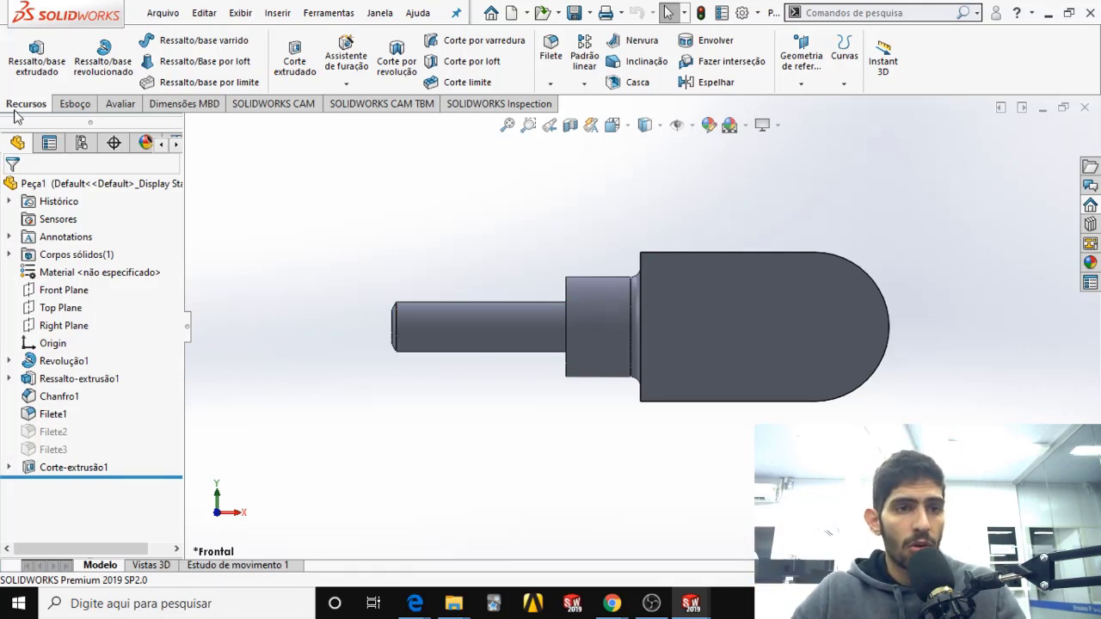
pyautogui.click(353, 62)
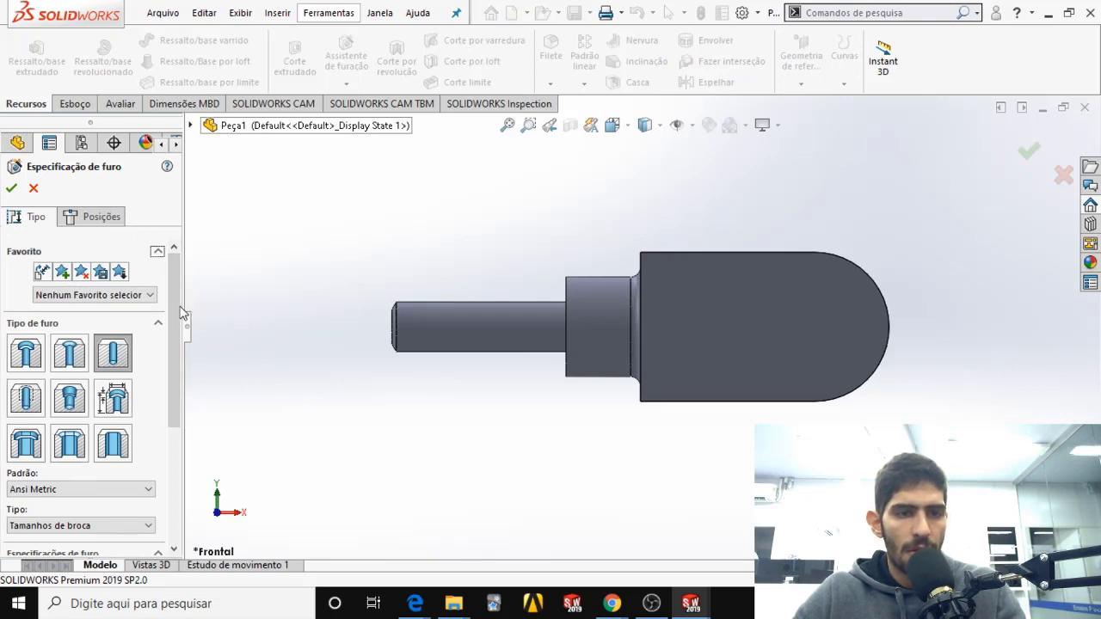
pyautogui.scroll(-5, 172, 361)
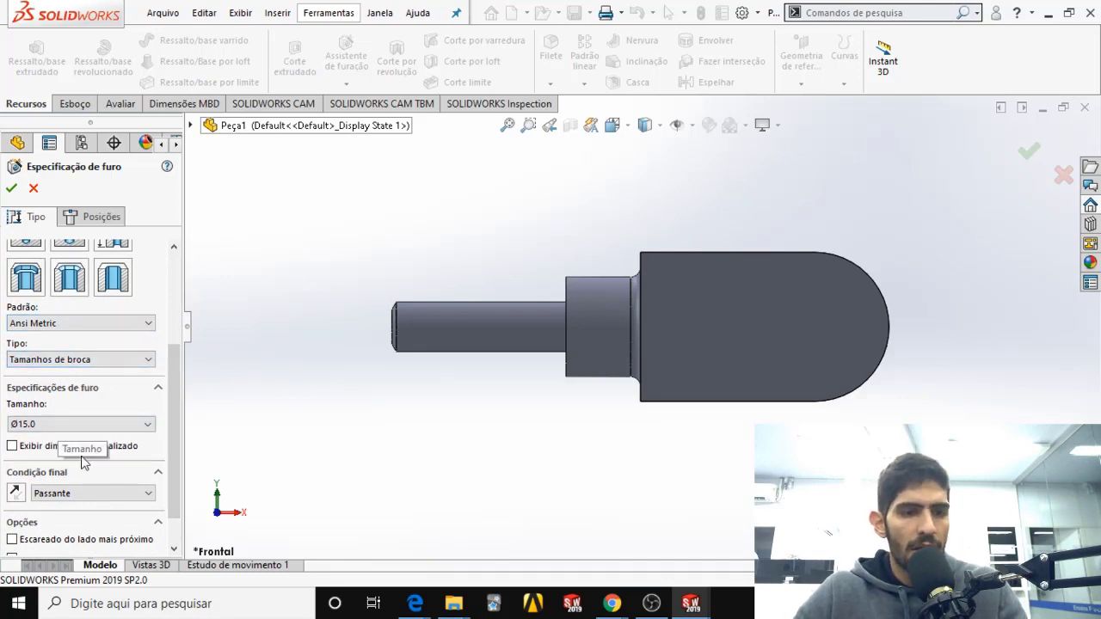
pyautogui.click(117, 493)
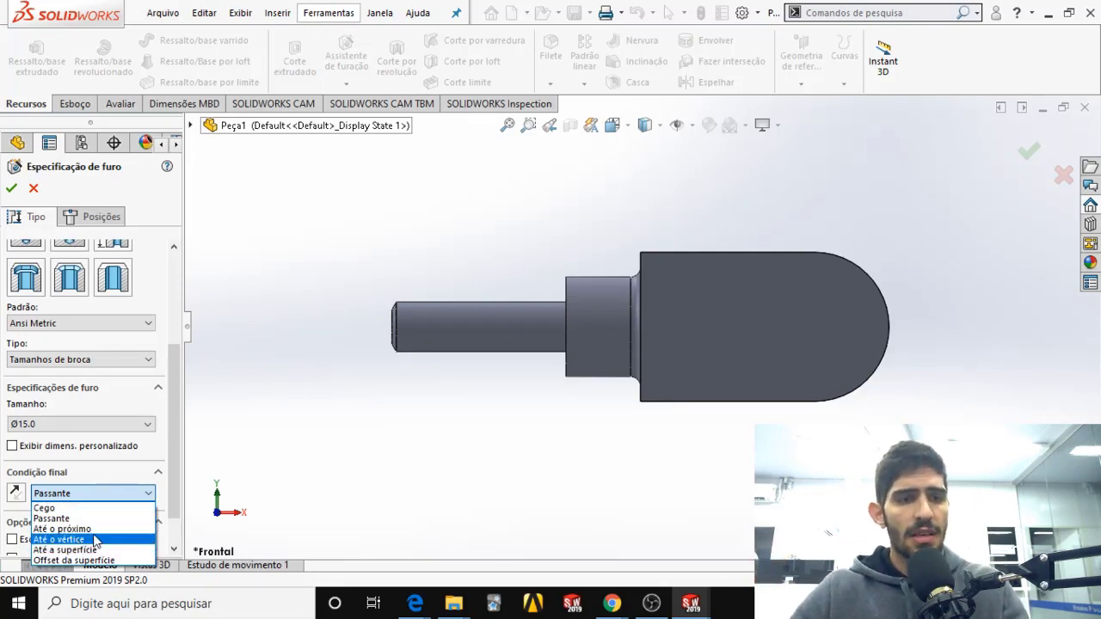
pyautogui.click(172, 368)
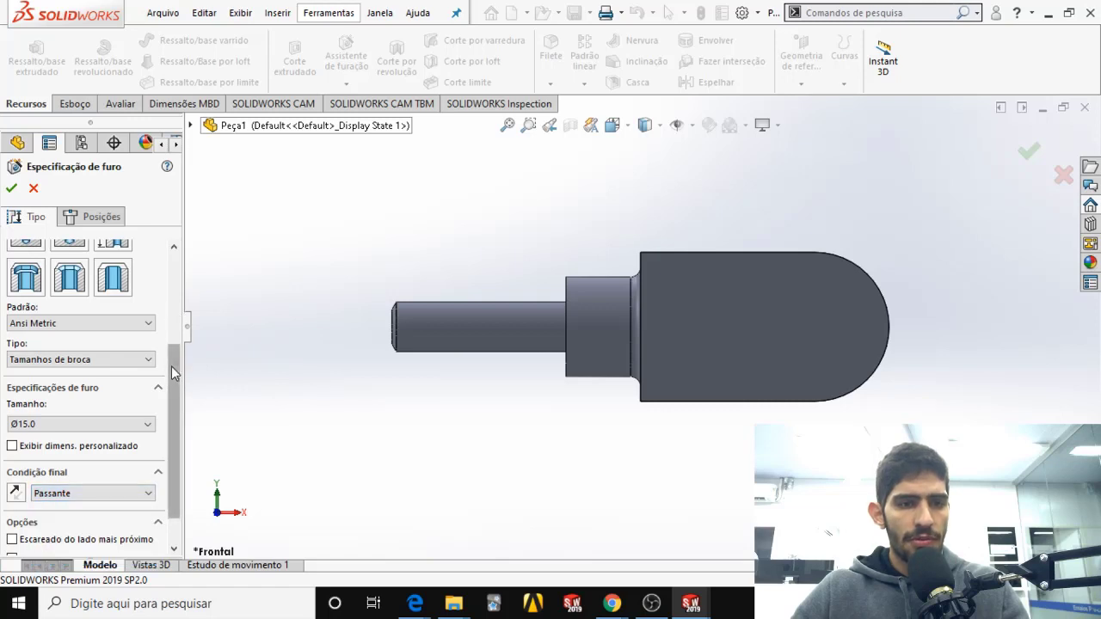
pyautogui.moveTo(172, 367); pyautogui.dragTo(175, 285)
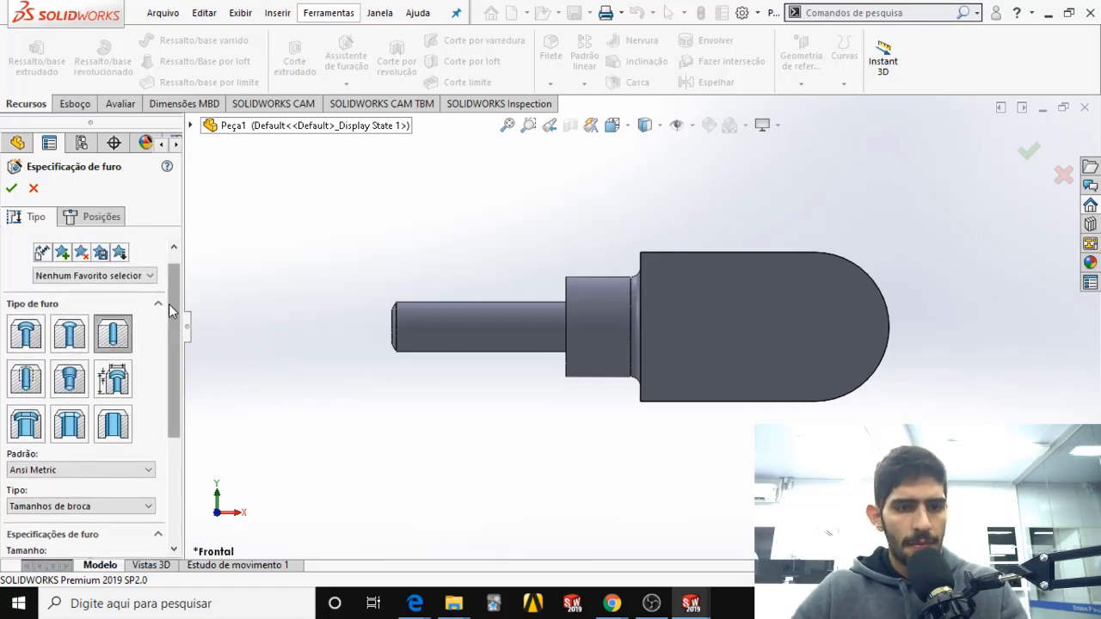
pyautogui.moveTo(169, 303); pyautogui.dragTo(171, 363)
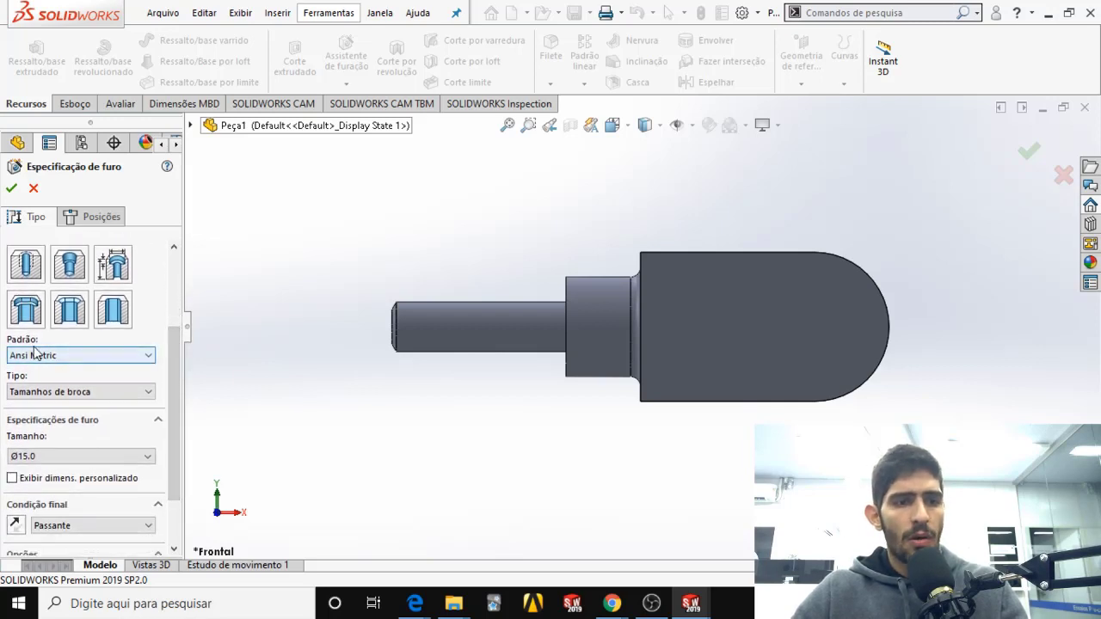
# Step: Specify the hole as type Tamanhos de broca (drill sizes) with a size of Ø8.0
pyautogui.click(62, 392)
pyautogui.click(66, 448)
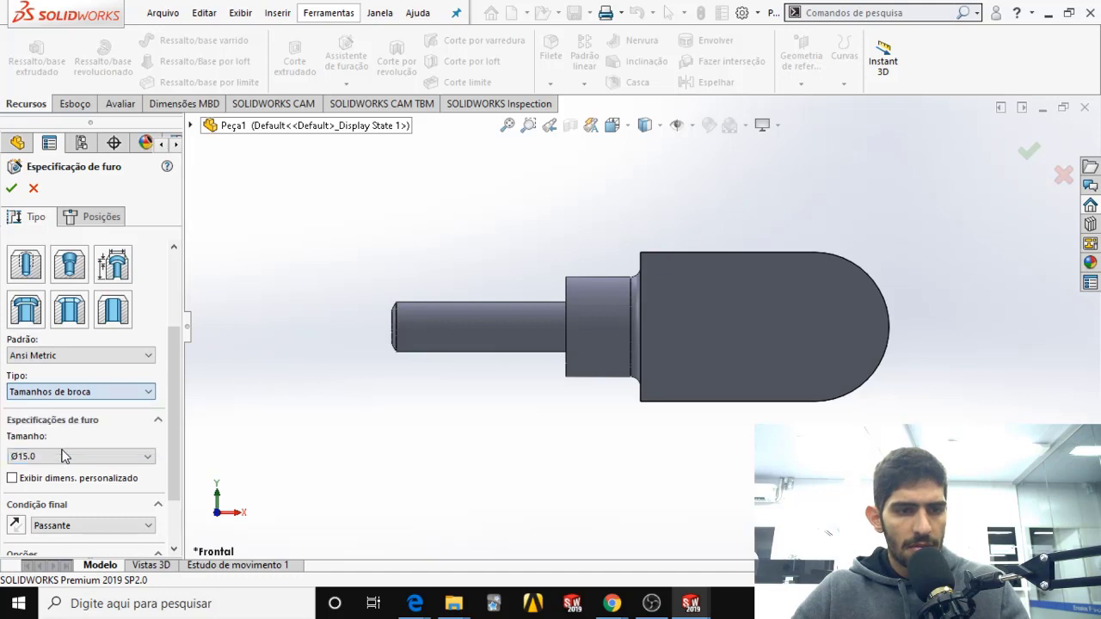
pyautogui.click(101, 392)
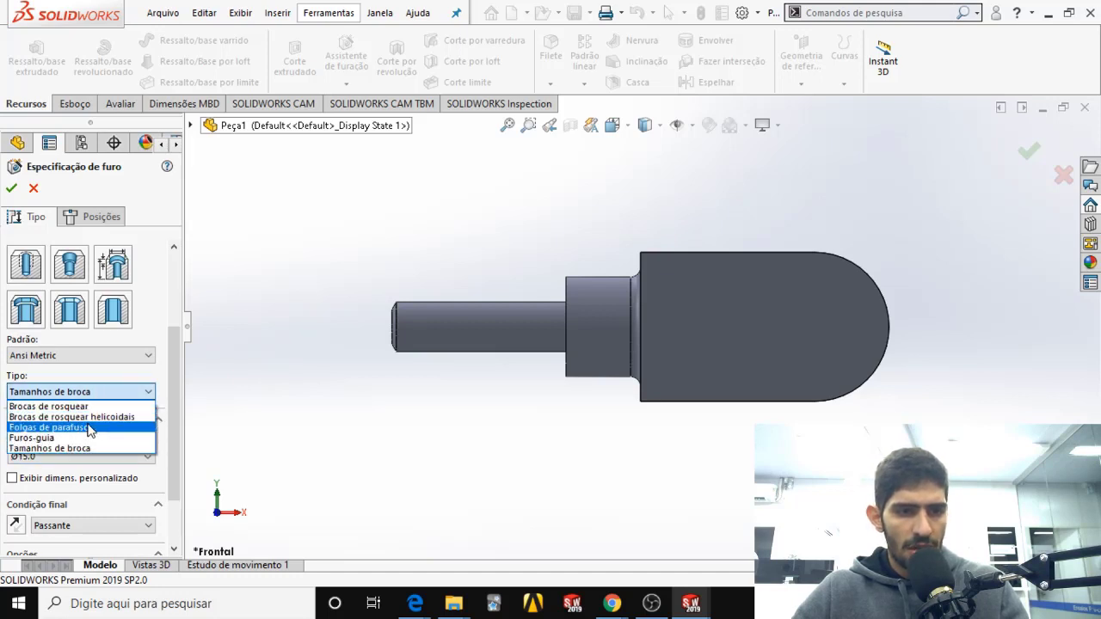
pyautogui.click(84, 449)
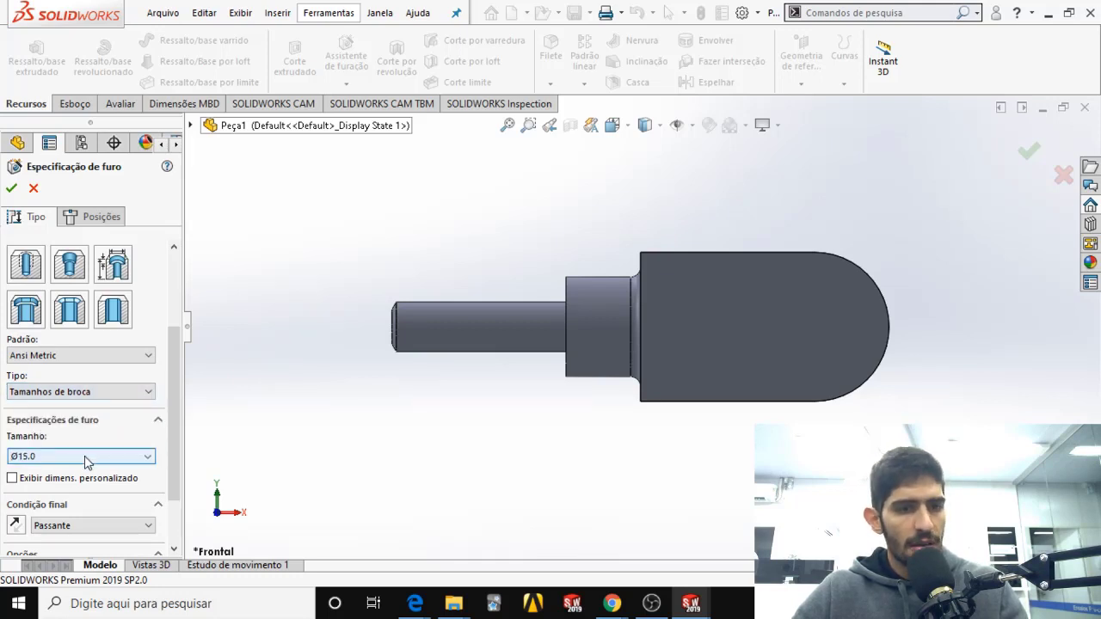
pyautogui.click(83, 457)
pyautogui.scroll(15, 78, 502)
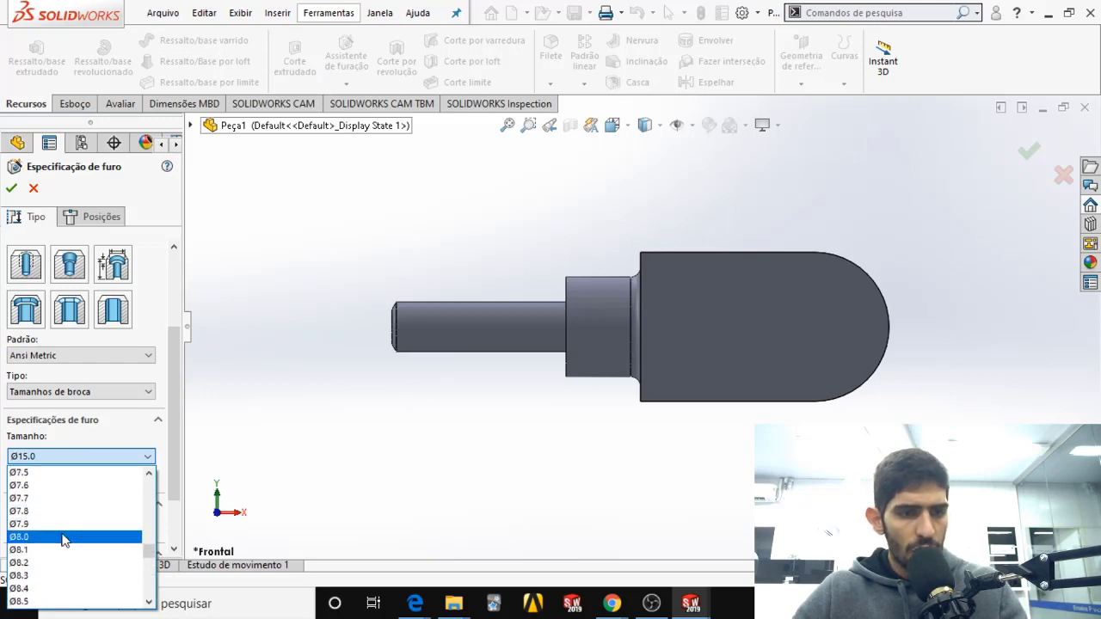
pyautogui.click(66, 536)
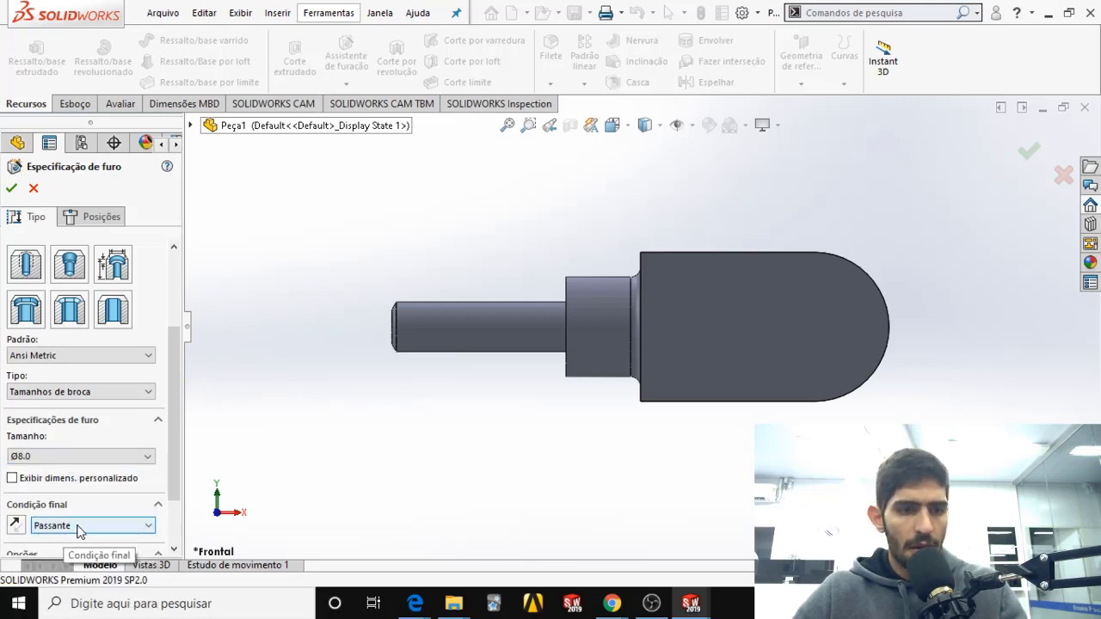
# Step: Place the Ø8.0 through hole freehand on the fork's flat side face near the rounded end and create it
pyautogui.moveTo(728, 439); pyautogui.dragTo(712, 443, button='middle')
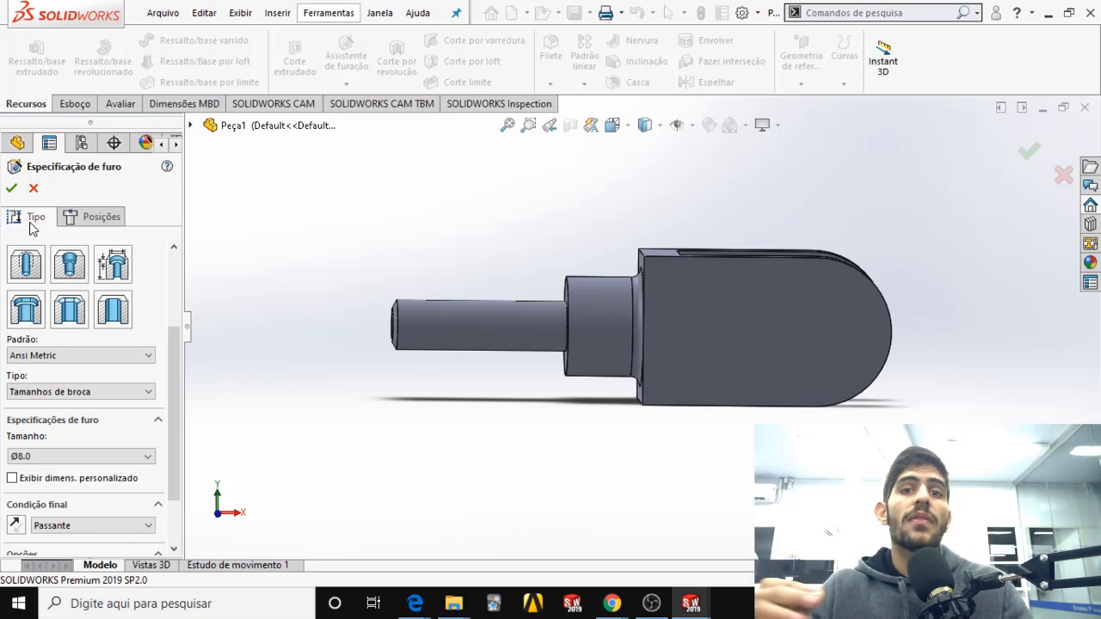
pyautogui.click(100, 219)
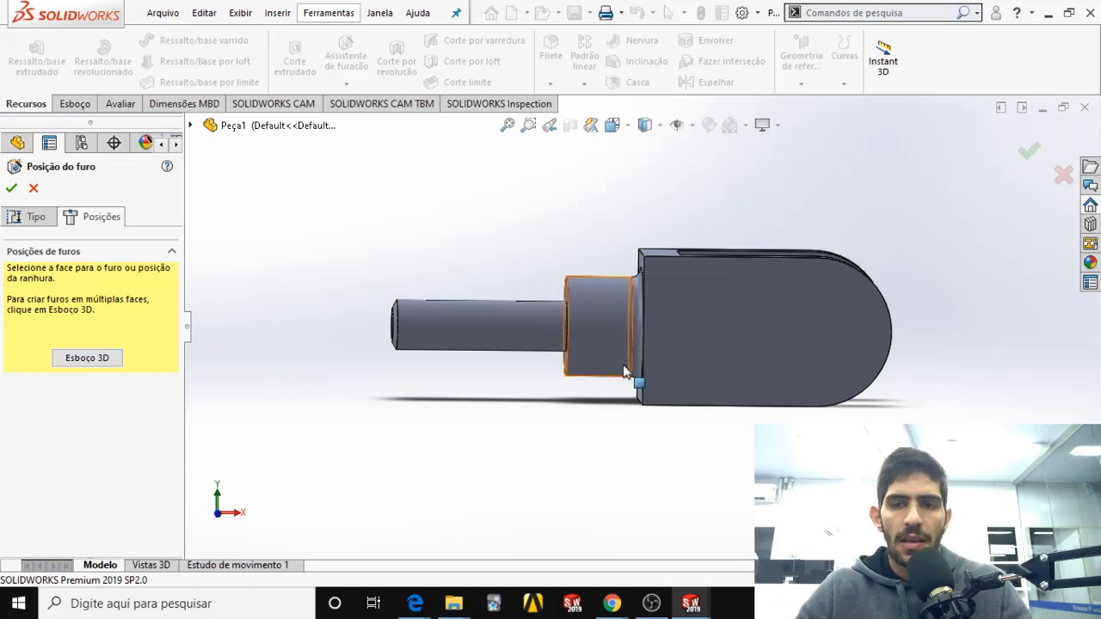
pyautogui.click(836, 347)
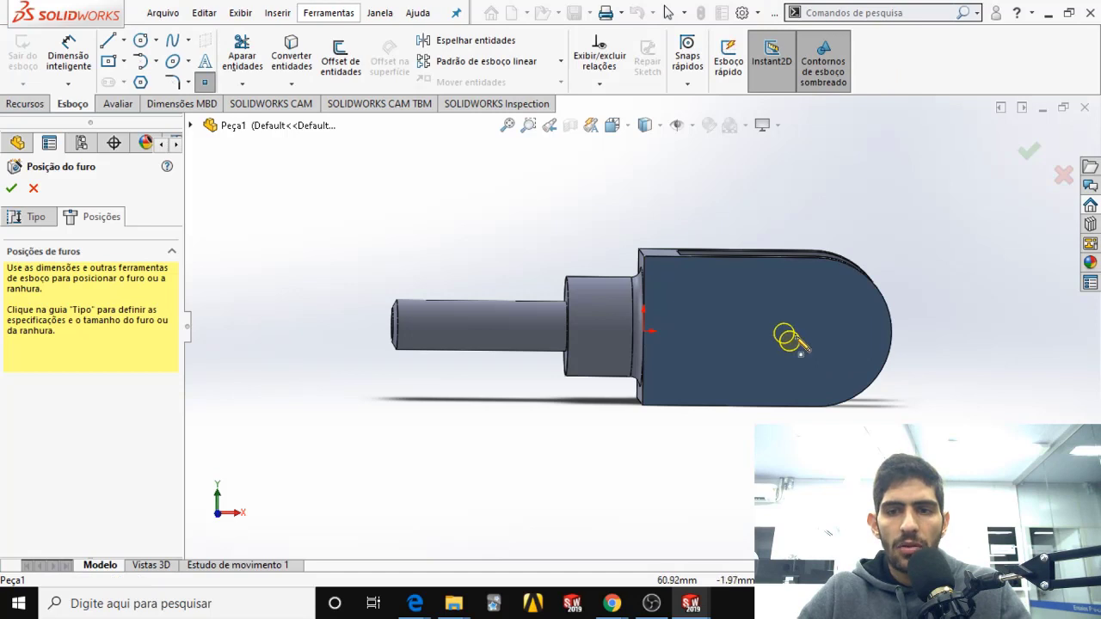
pyautogui.moveTo(801, 292); pyautogui.dragTo(740, 325, button='middle')
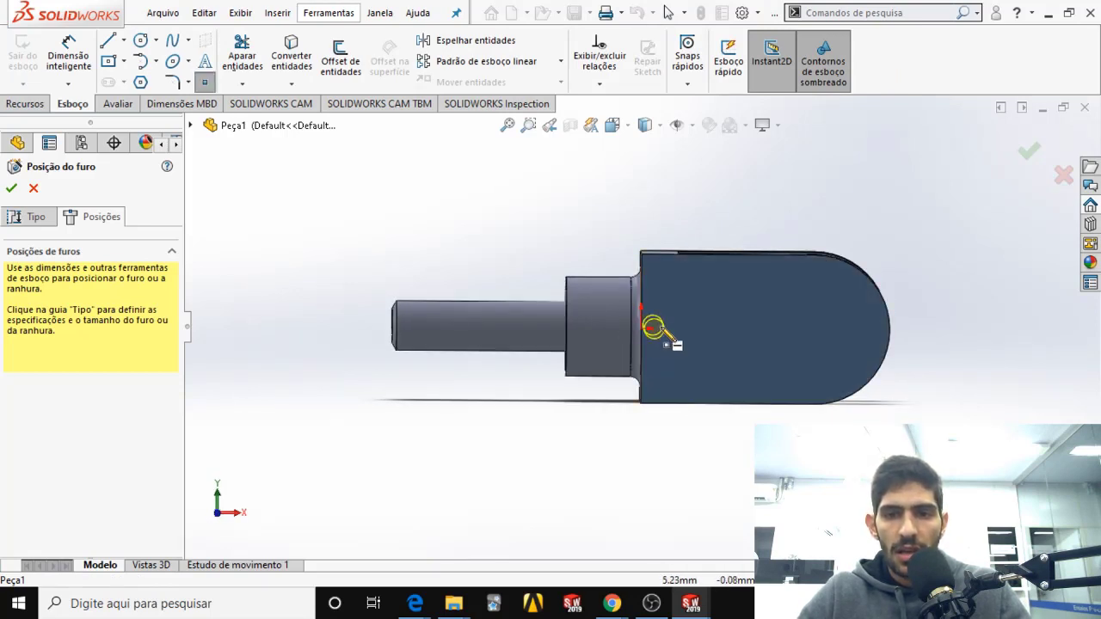
pyautogui.click(835, 329)
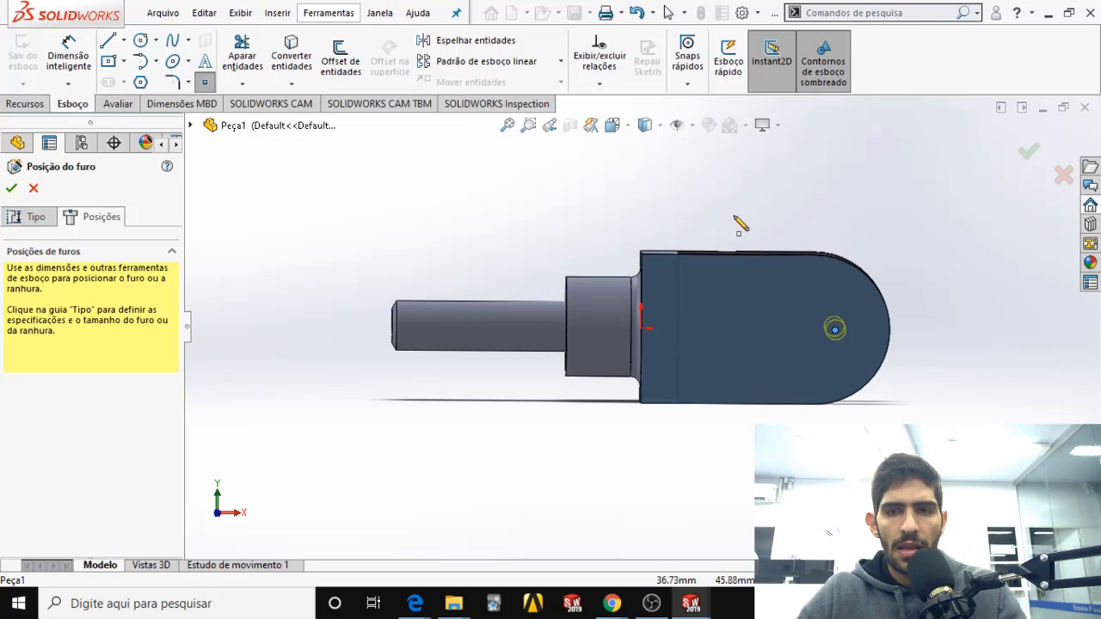
pyautogui.click(1032, 154)
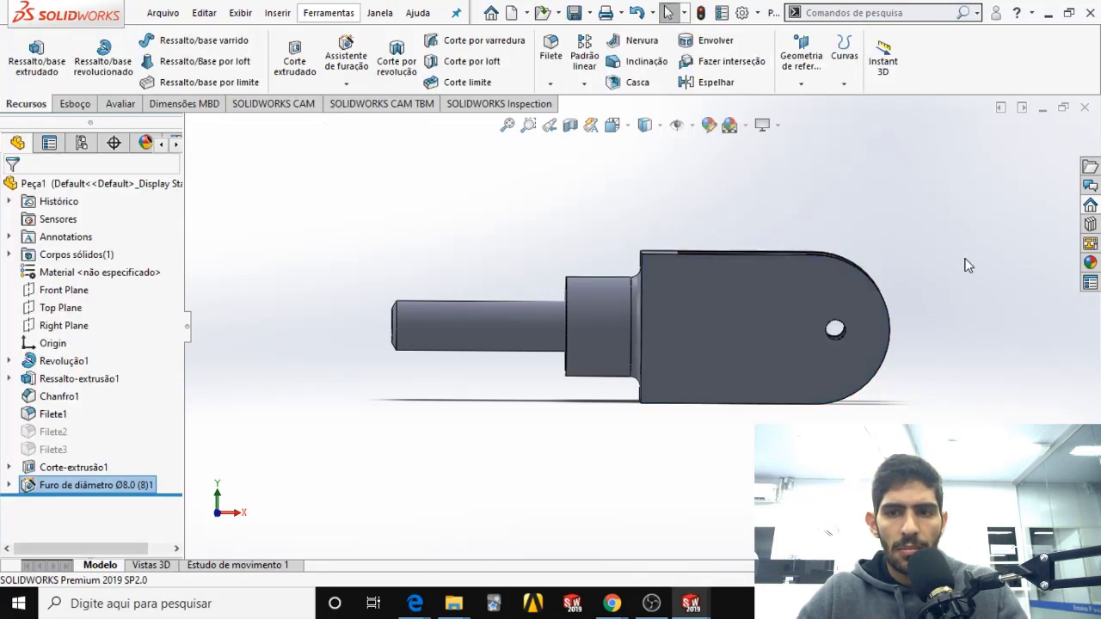
pyautogui.moveTo(955, 264); pyautogui.dragTo(937, 326, button='middle')
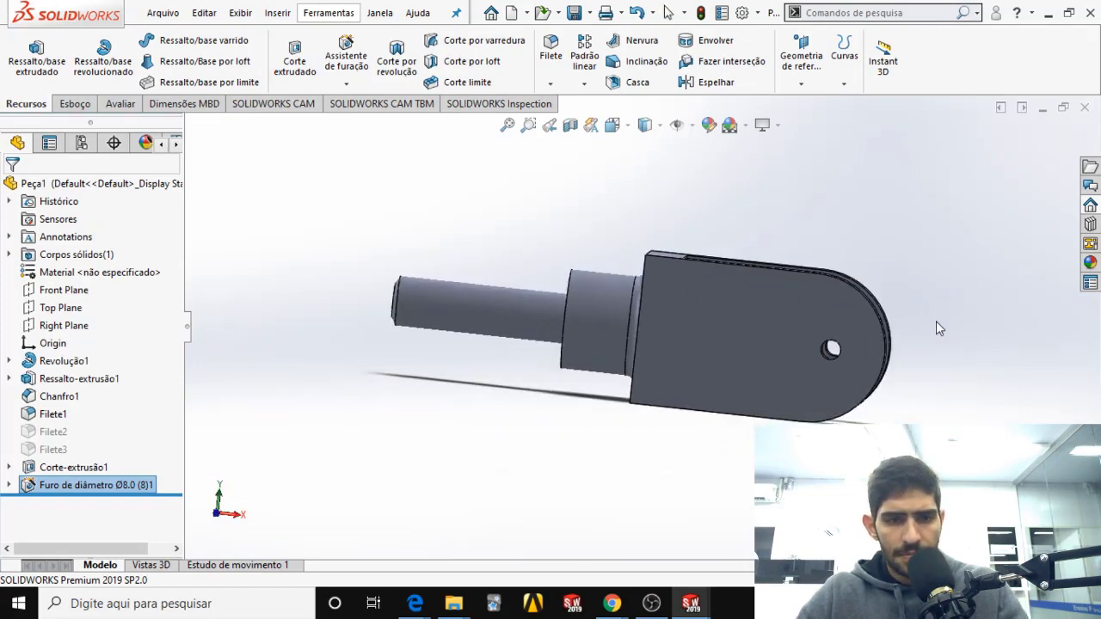
pyautogui.rightClick(28, 487)
pyautogui.click(43, 241)
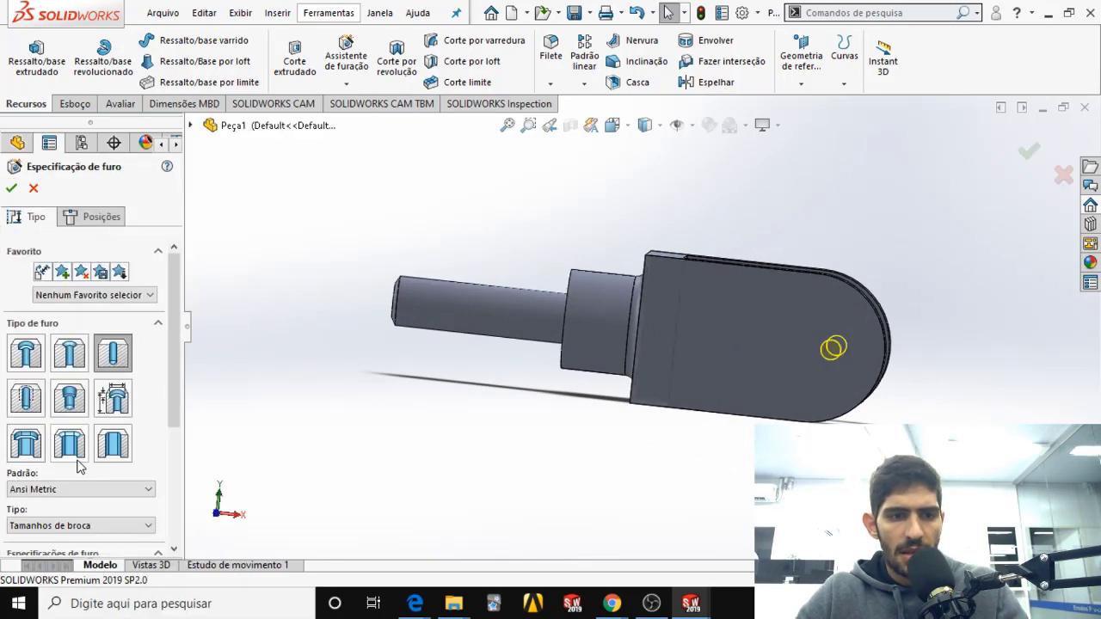
pyautogui.click(73, 104)
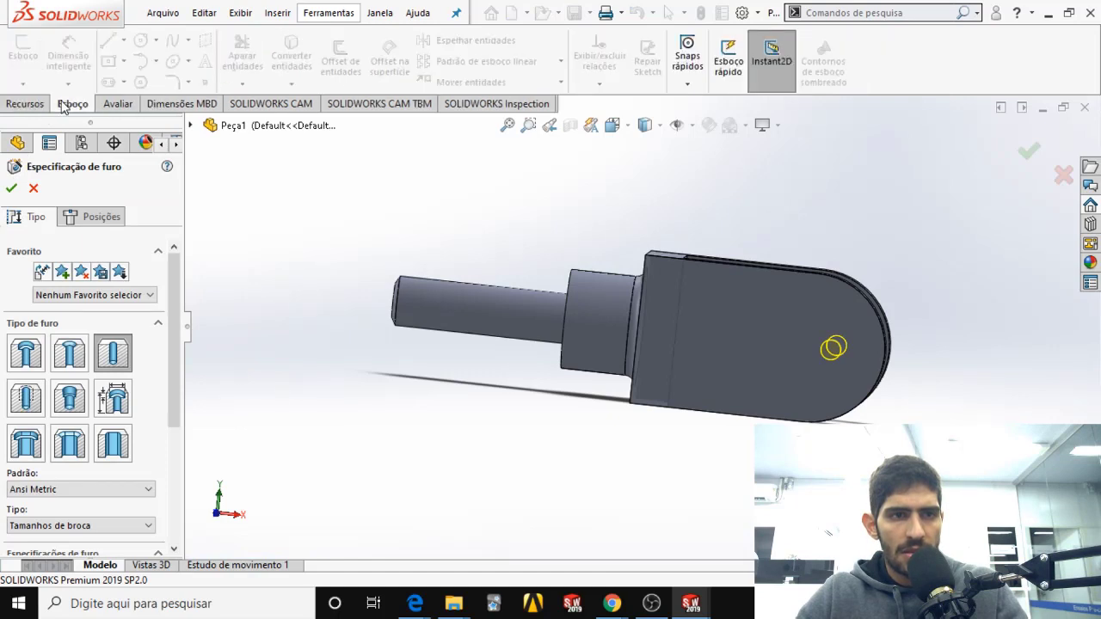
pyautogui.click(26, 104)
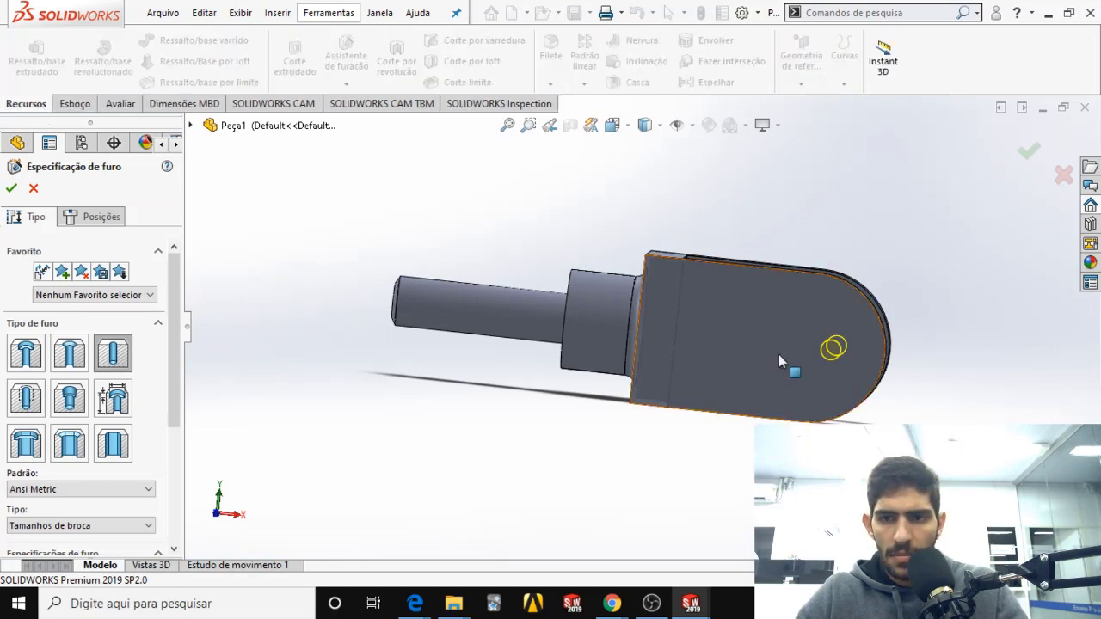
pyautogui.moveTo(778, 354)
pyautogui.mouseDown(button='middle')
pyautogui.moveTo(791, 374)
pyautogui.moveTo(779, 369)
pyautogui.mouseUp(button='middle')
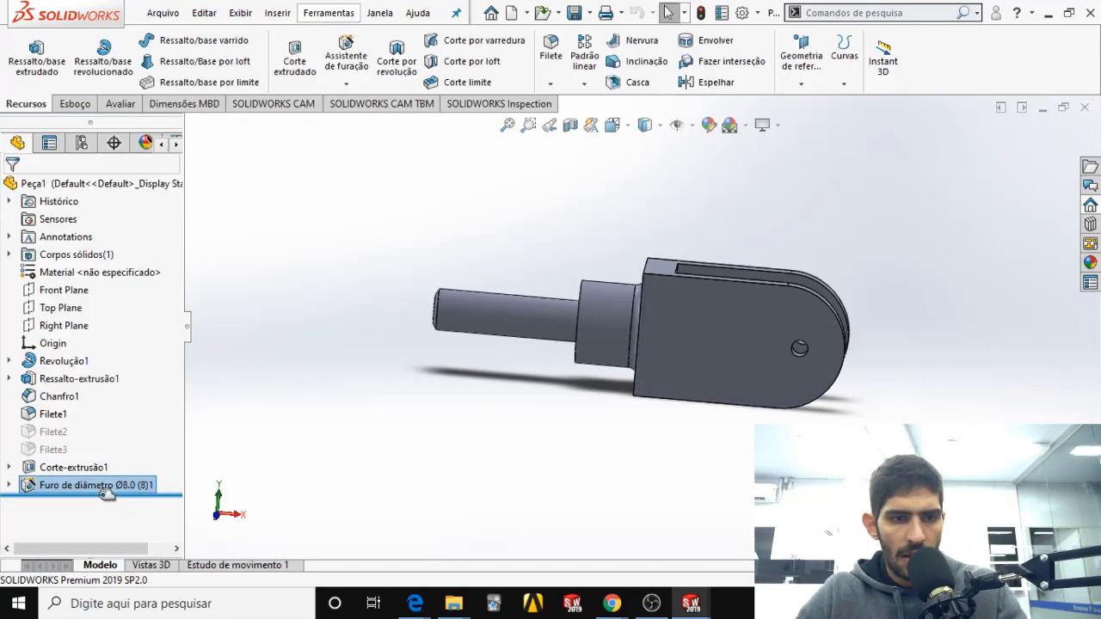
# Step: Delete the Ø8.0 hole feature together with its dependent sketches
pyautogui.rightClick(104, 487)
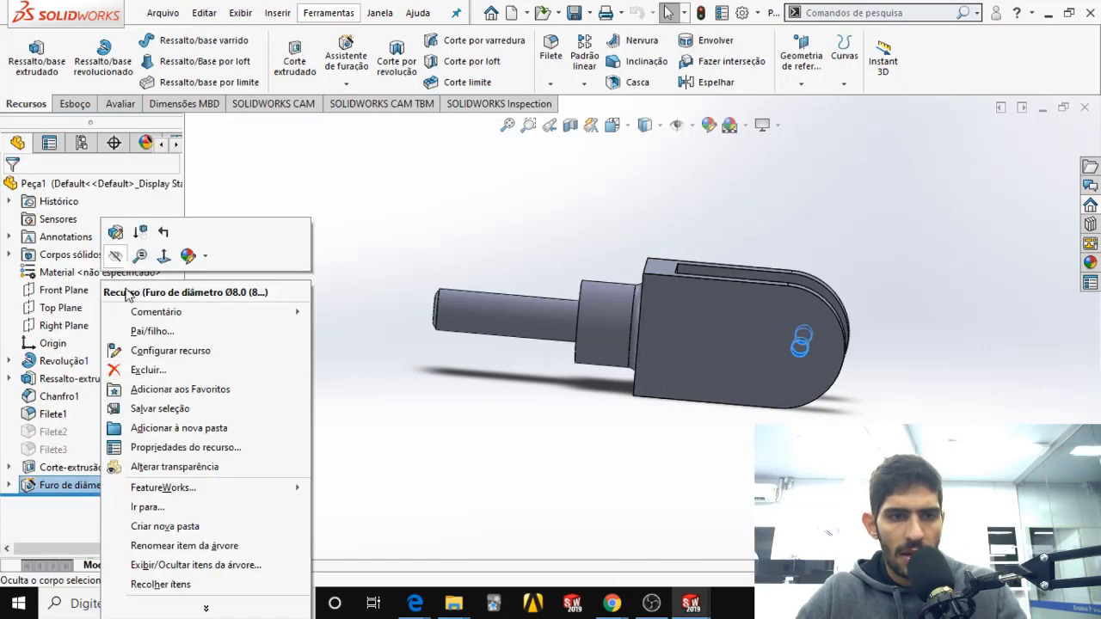
pyautogui.click(127, 375)
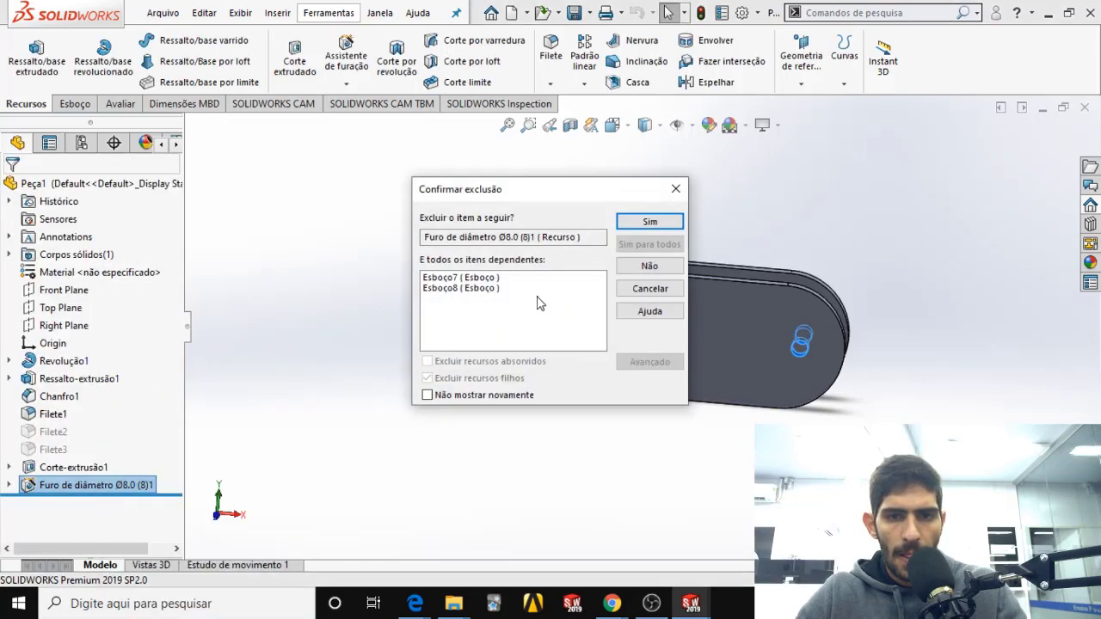
pyautogui.click(647, 223)
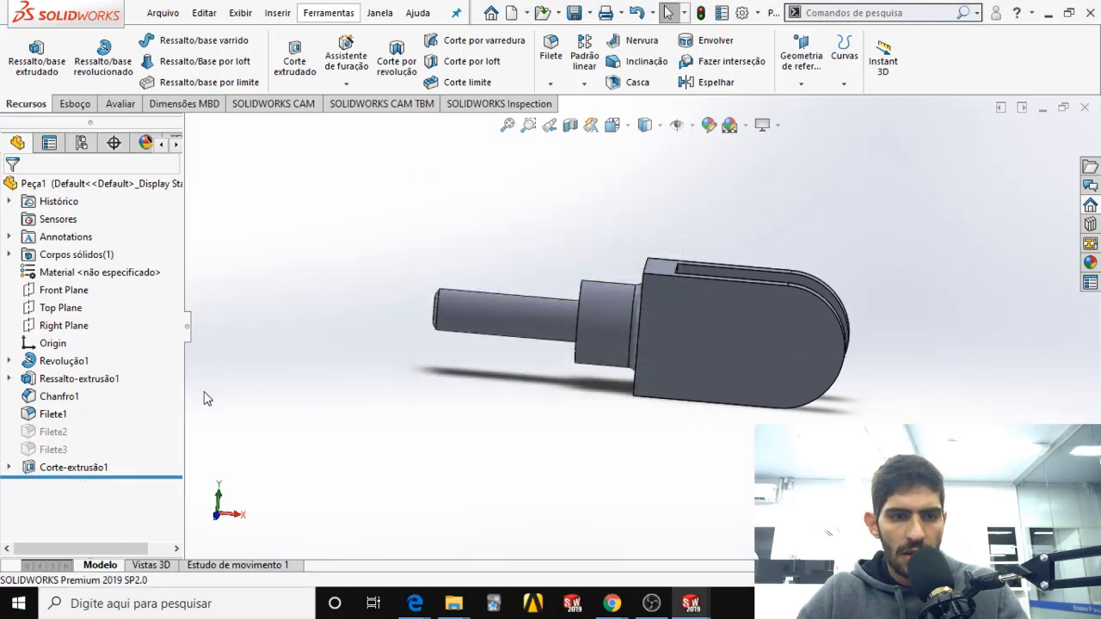
# Step: Start a new Ø8.0 through hole and place its centre on the fork's flat side face, horizontally aligned with the origin near the rounded end
pyautogui.click(355, 64)
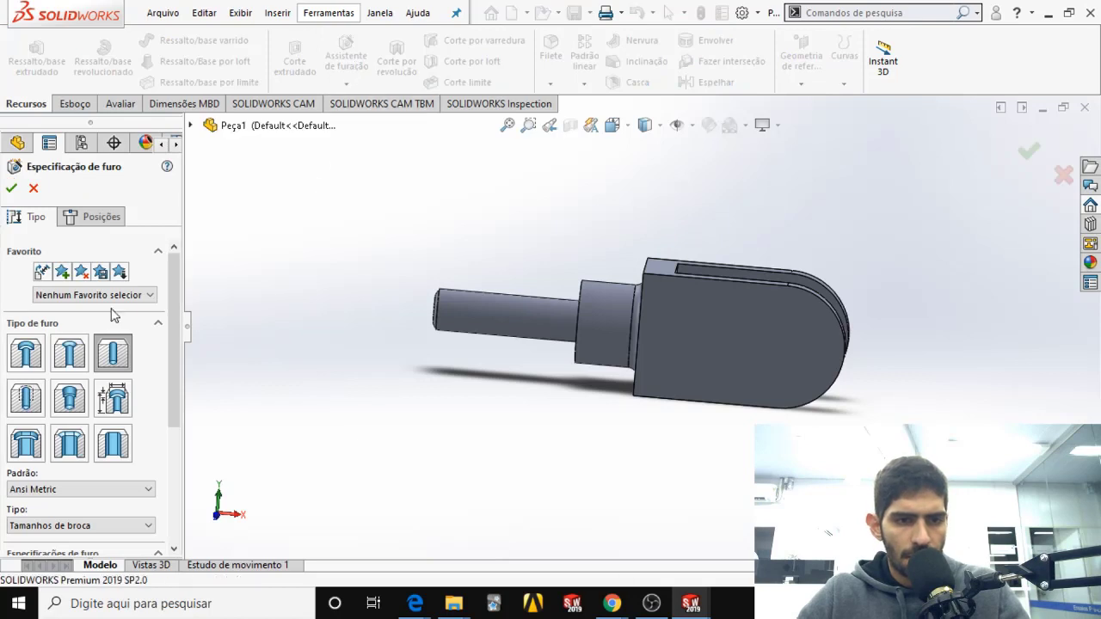
pyautogui.moveTo(172, 312); pyautogui.dragTo(168, 375)
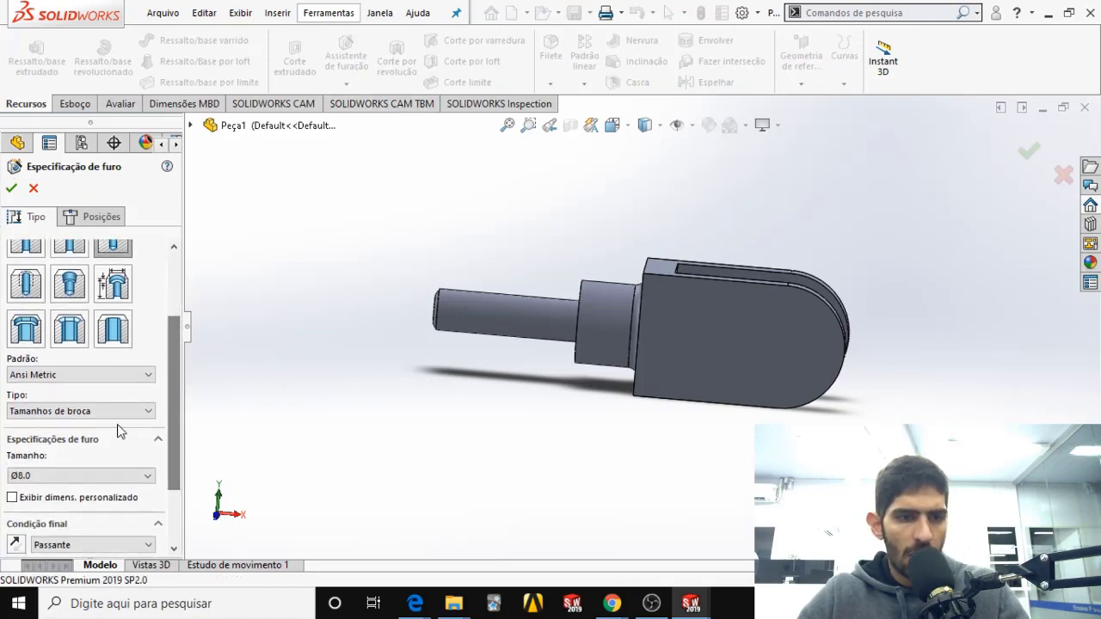
pyautogui.scroll(3, 168, 405)
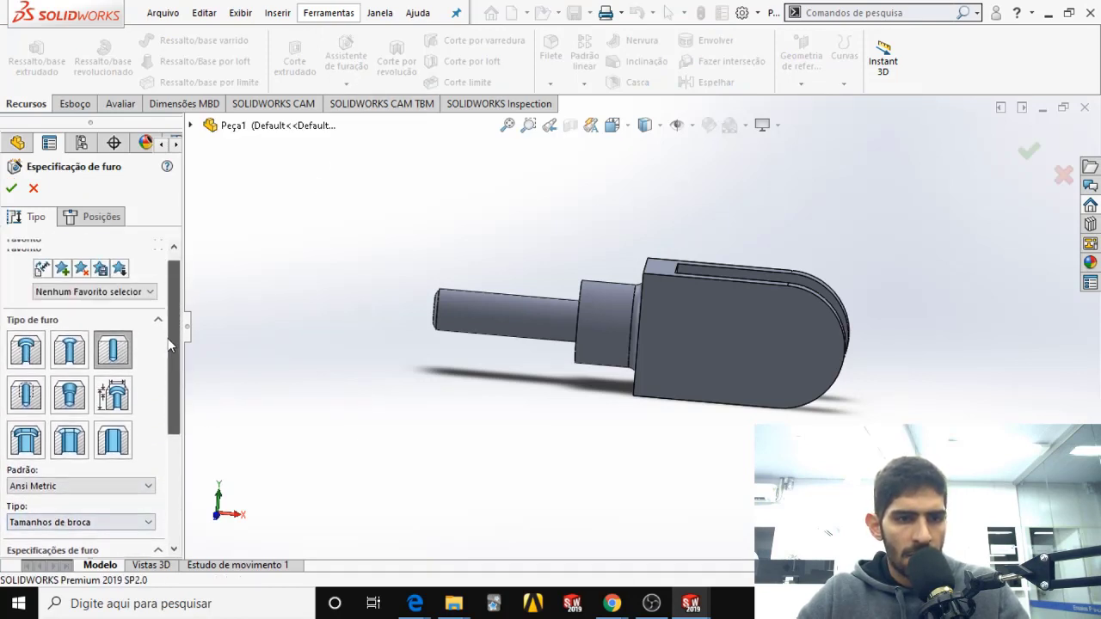
pyautogui.click(98, 226)
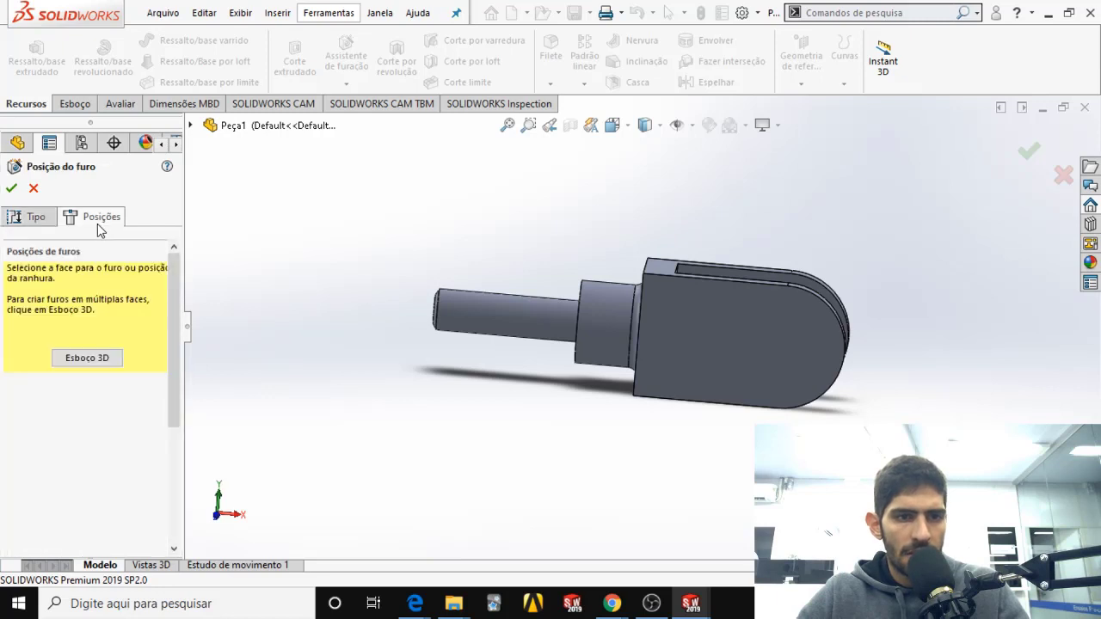
pyautogui.click(789, 346)
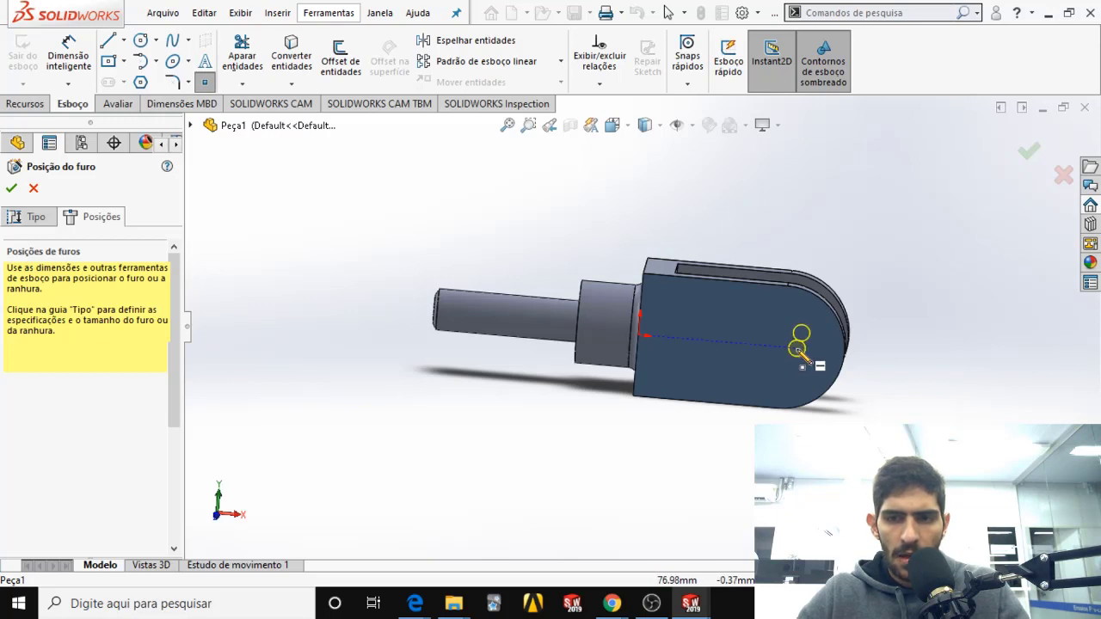
pyautogui.click(798, 349)
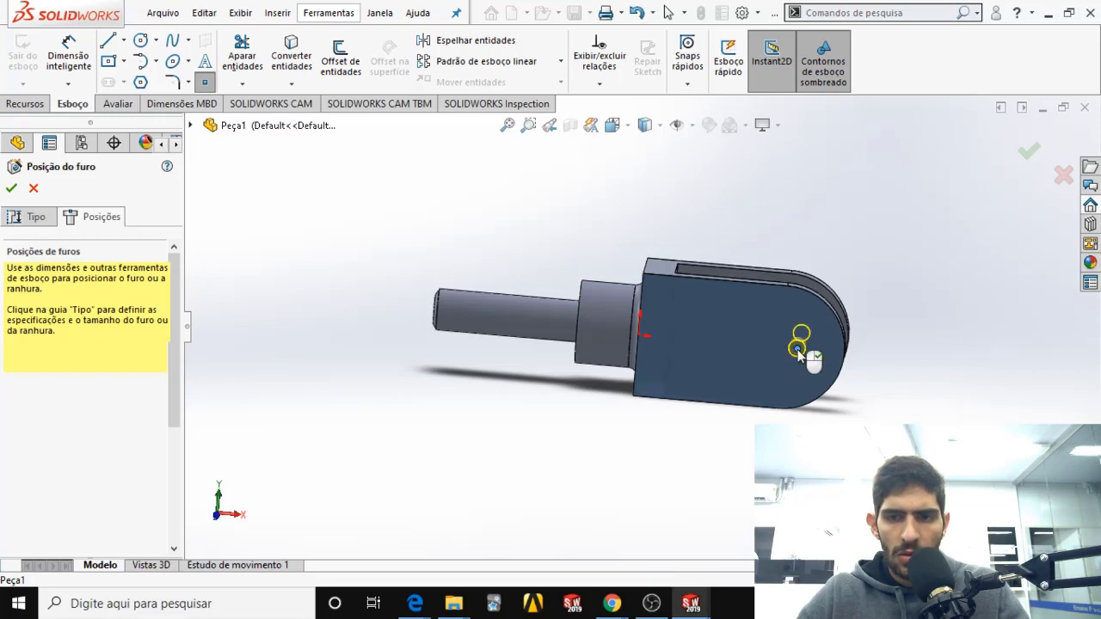
# Step: Dimension the hole centre 20 mm from the outermost point of the rounded end and create the hole
pyautogui.click(64, 60)
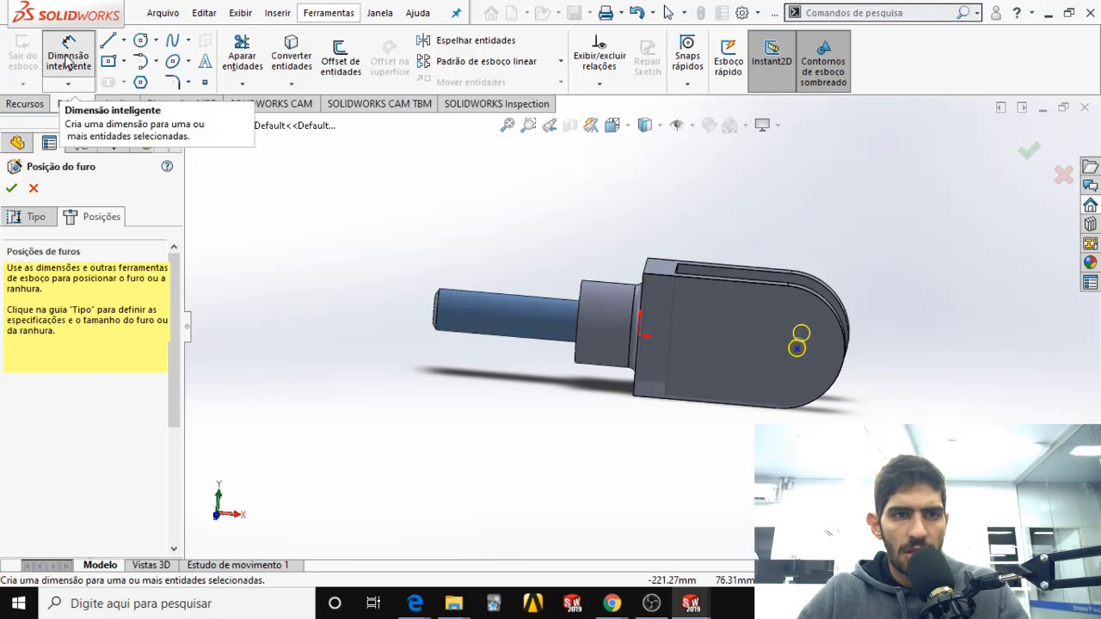
pyautogui.scroll(-5, 671, 336)
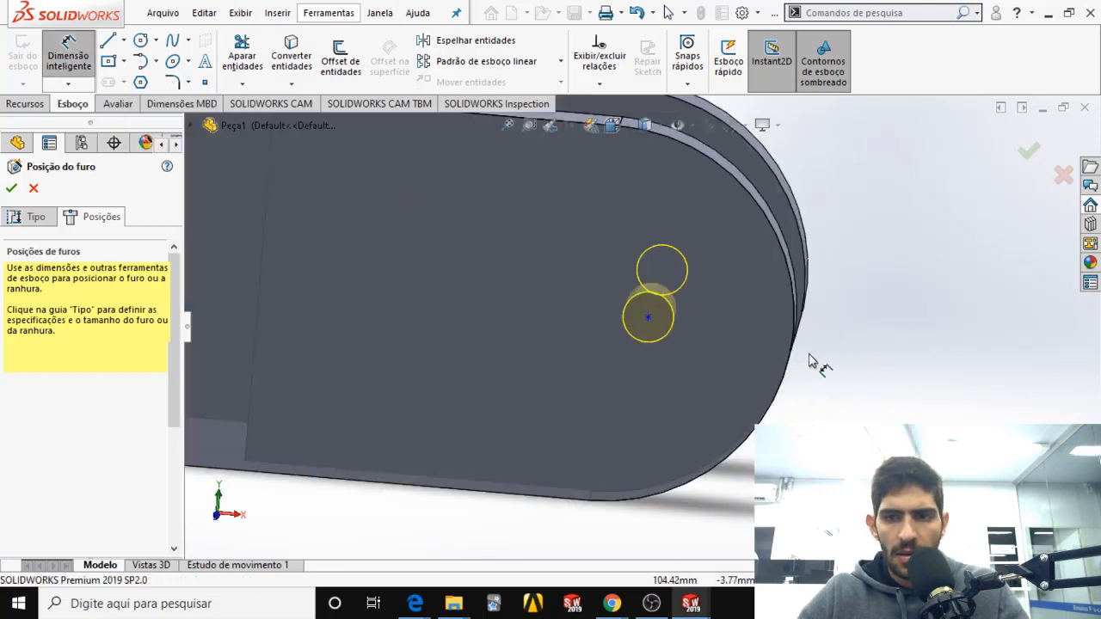
pyautogui.click(649, 321)
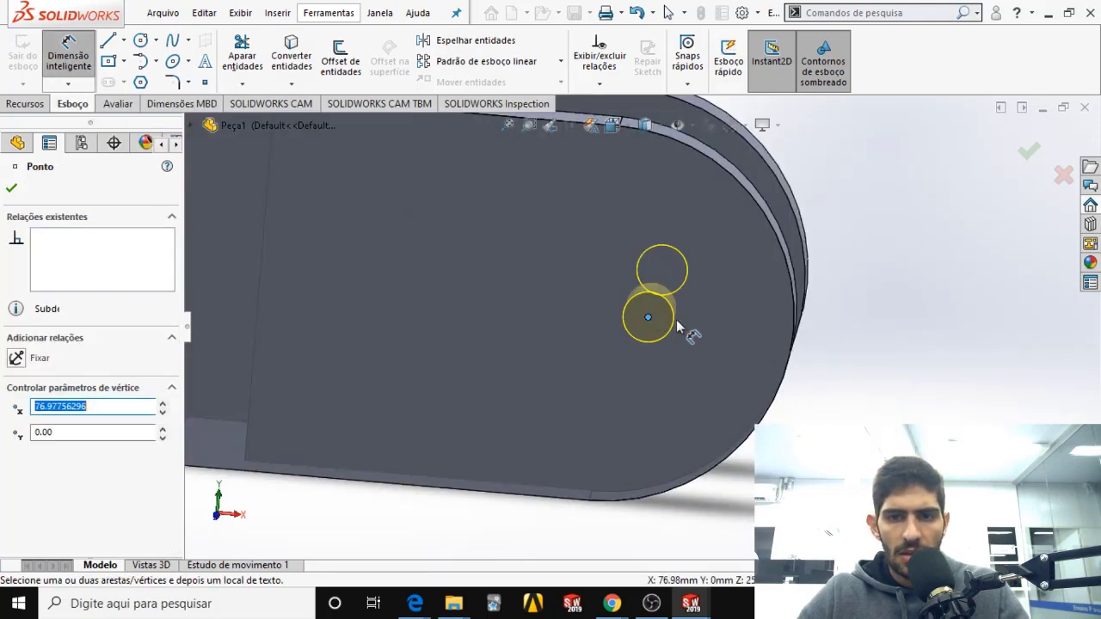
pyautogui.click(793, 336)
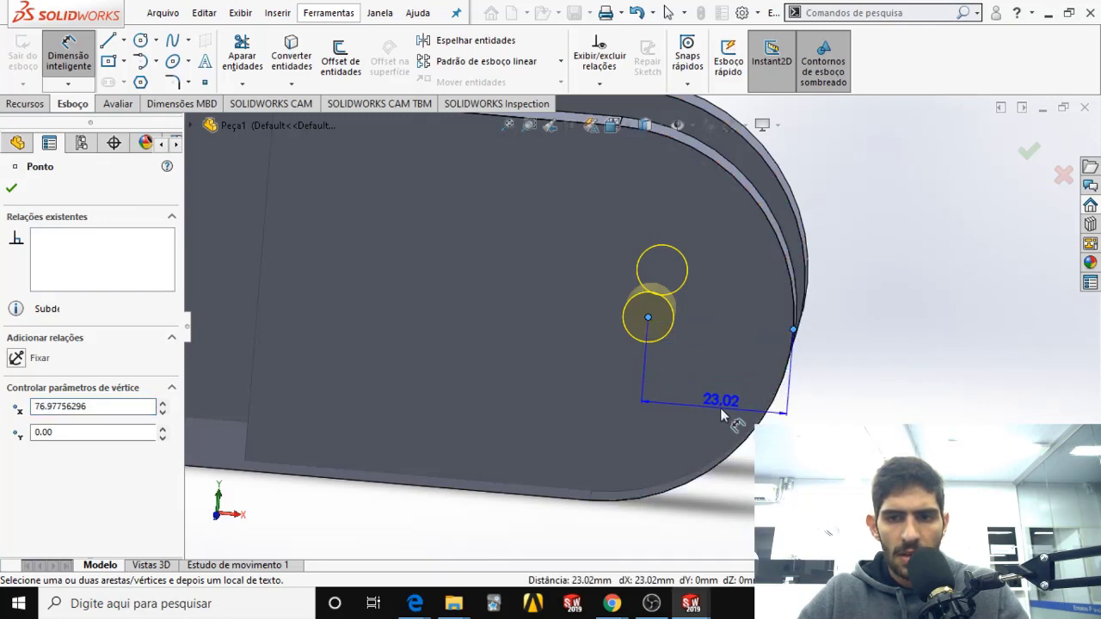
pyautogui.click(722, 415)
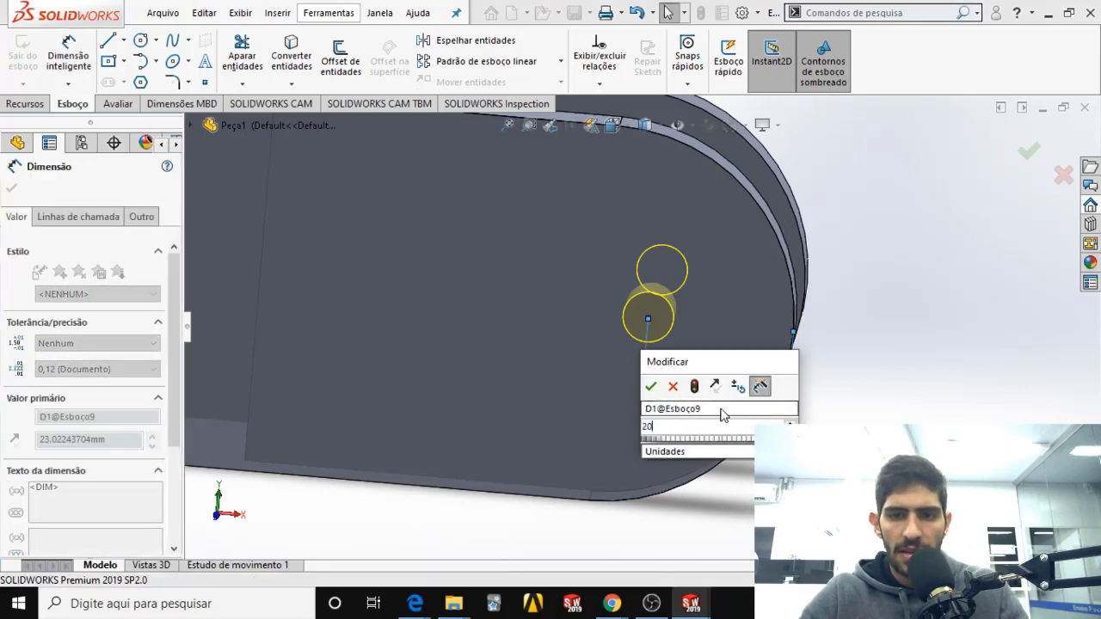
pyautogui.press('Return')
pyautogui.scroll(5, 787, 373)
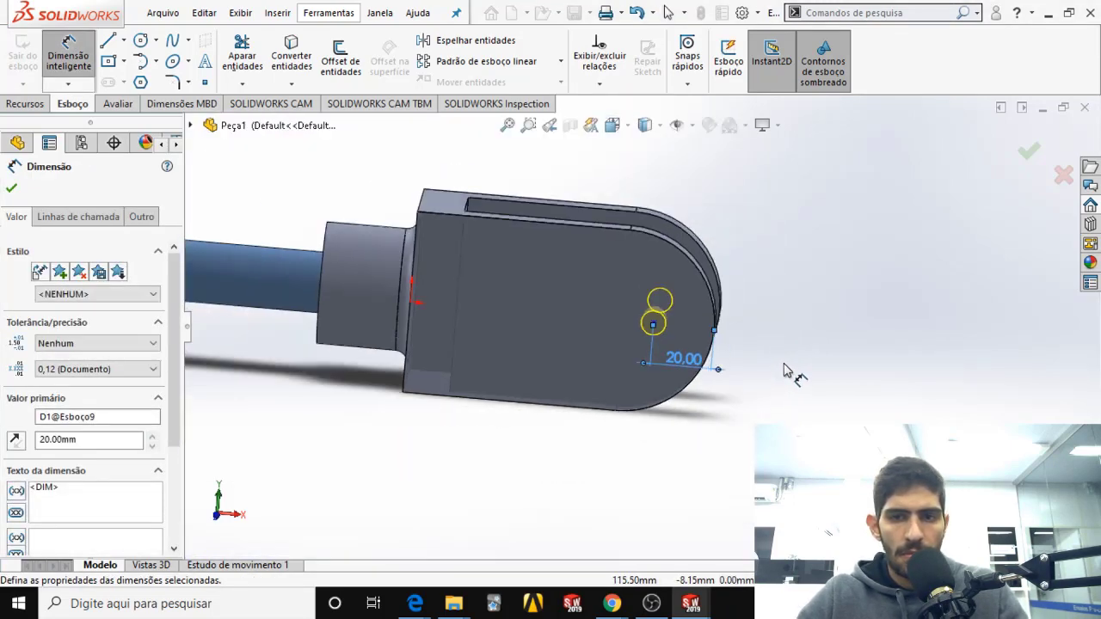
pyautogui.moveTo(791, 352); pyautogui.dragTo(873, 300, button='middle')
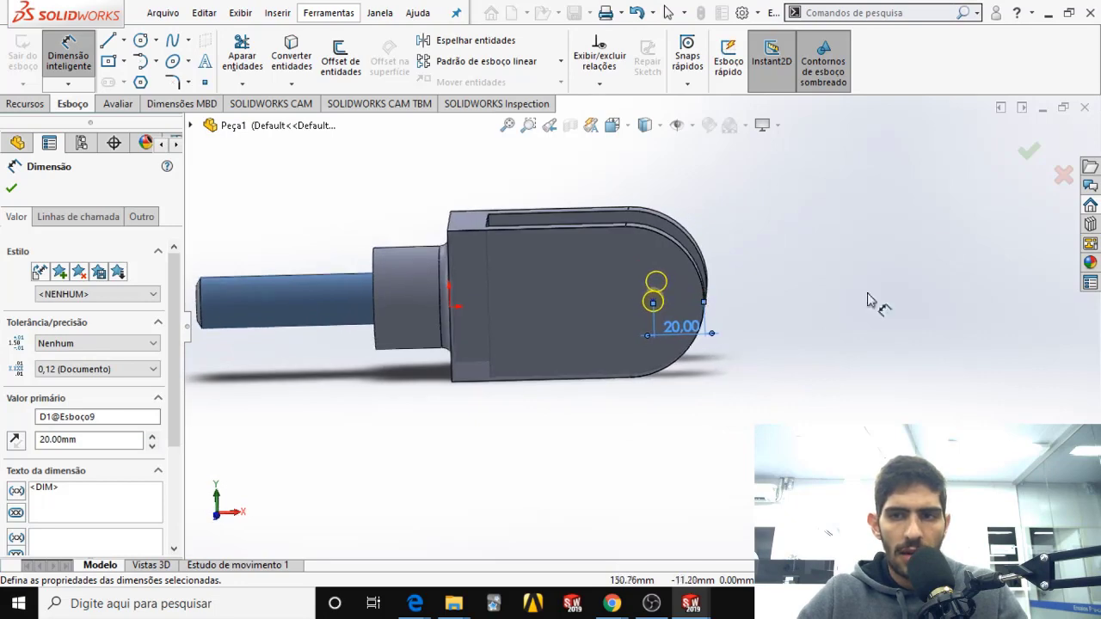
pyautogui.click(1029, 154)
pyautogui.click(1030, 154)
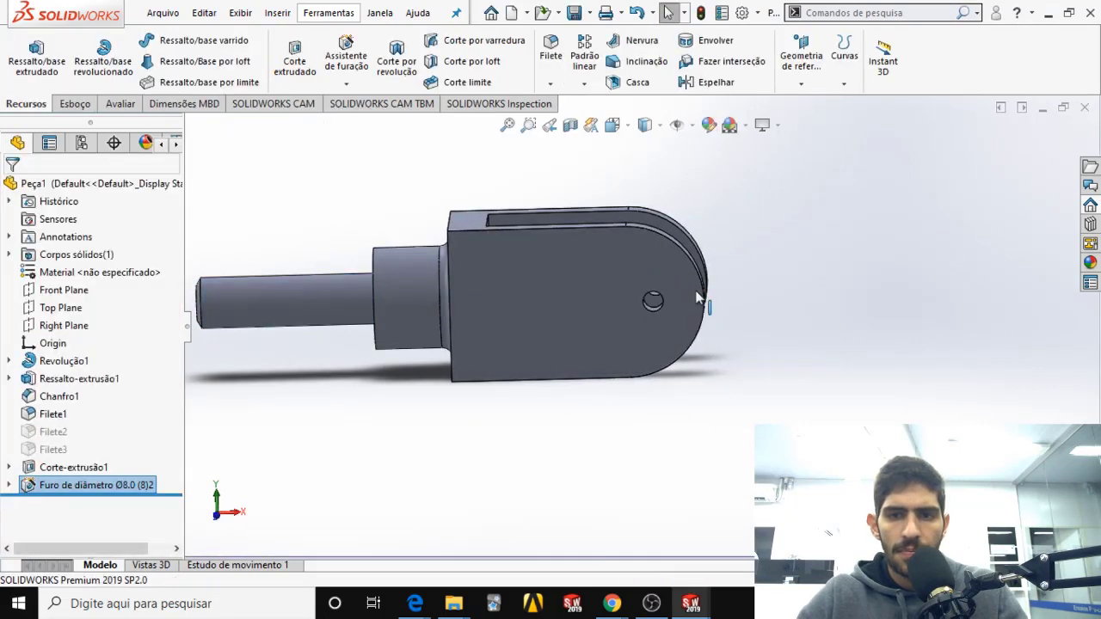
# Step: Change the through hole near the fork's rounded end to the Ø10.0 drill size
pyautogui.moveTo(651, 277); pyautogui.dragTo(652, 344, button='middle')
pyautogui.scroll(-3, 585, 369)
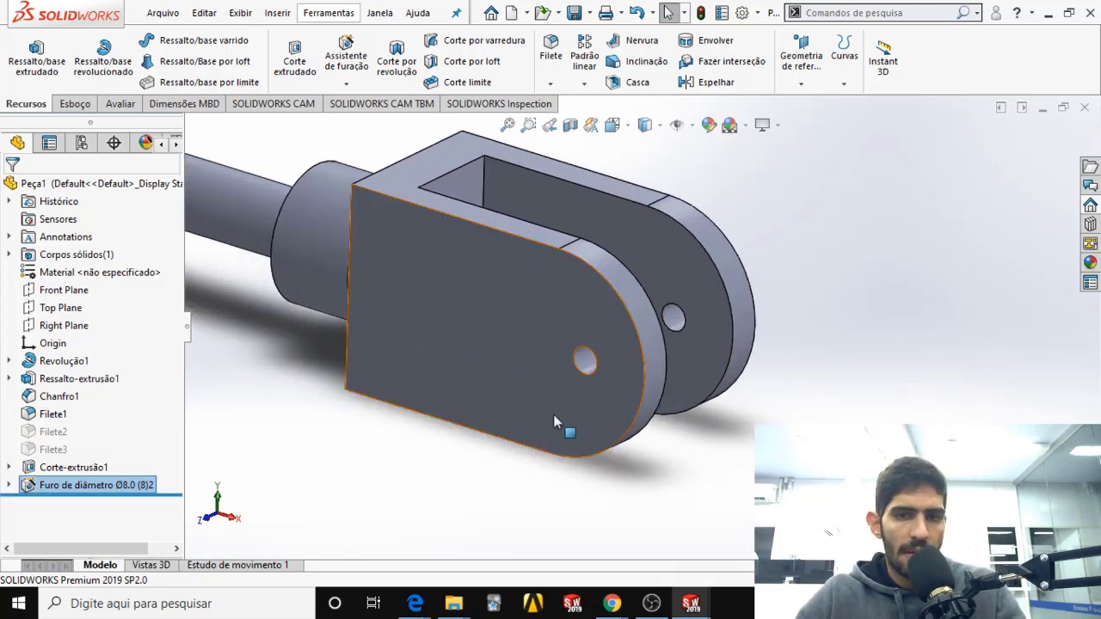
pyautogui.rightClick(105, 488)
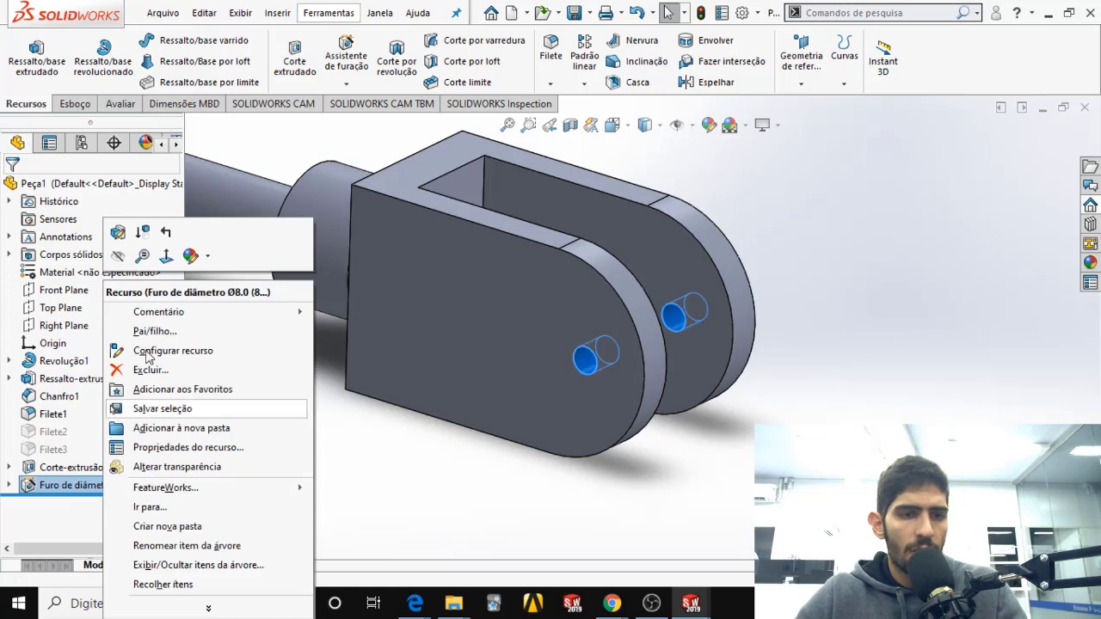
pyautogui.click(62, 511)
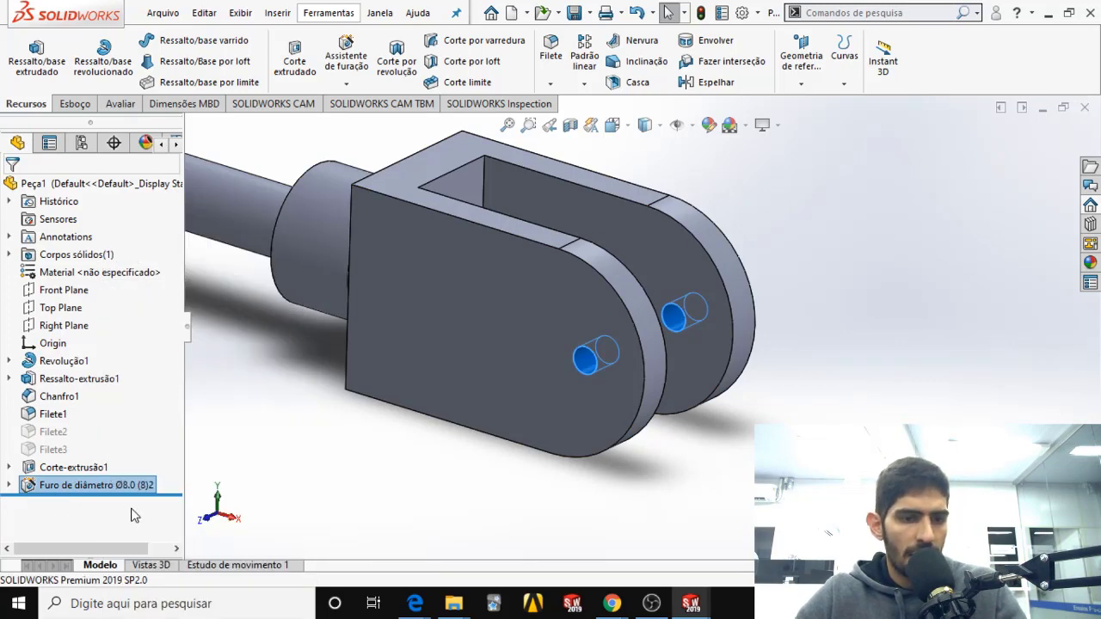
pyautogui.rightClick(102, 488)
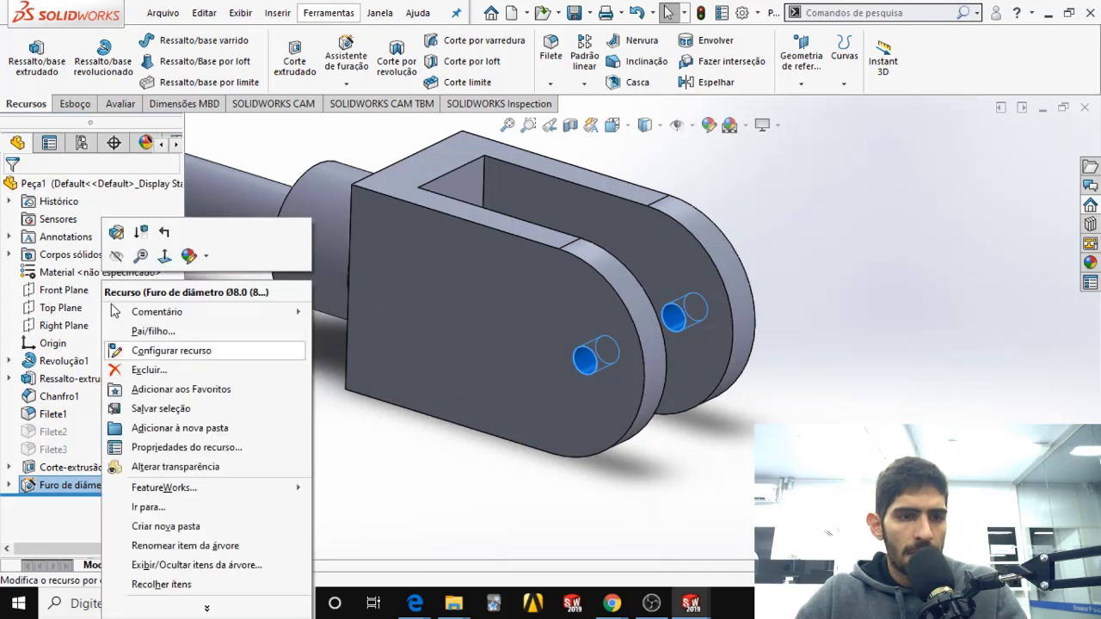
pyautogui.click(121, 241)
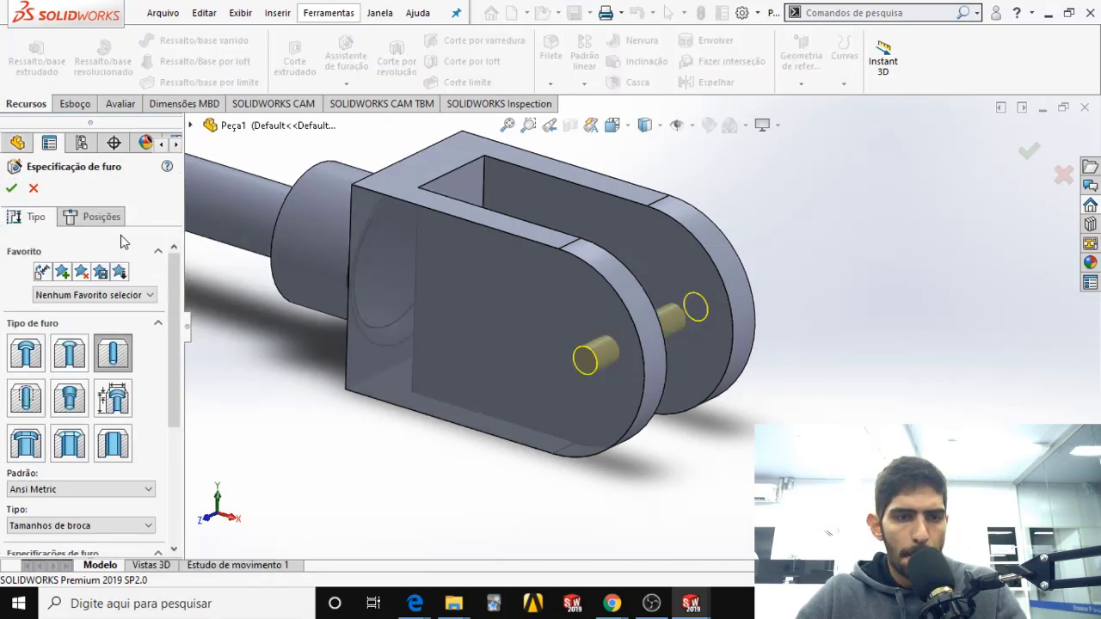
pyautogui.scroll(-3, 163, 376)
pyautogui.click(146, 443)
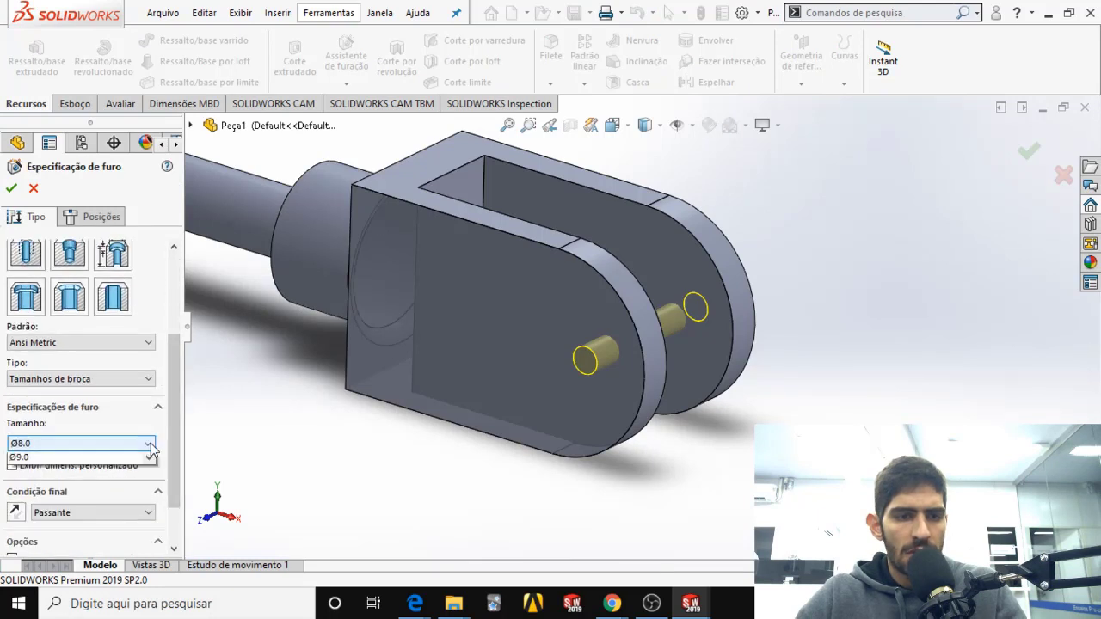
pyautogui.scroll(-3, 110, 560)
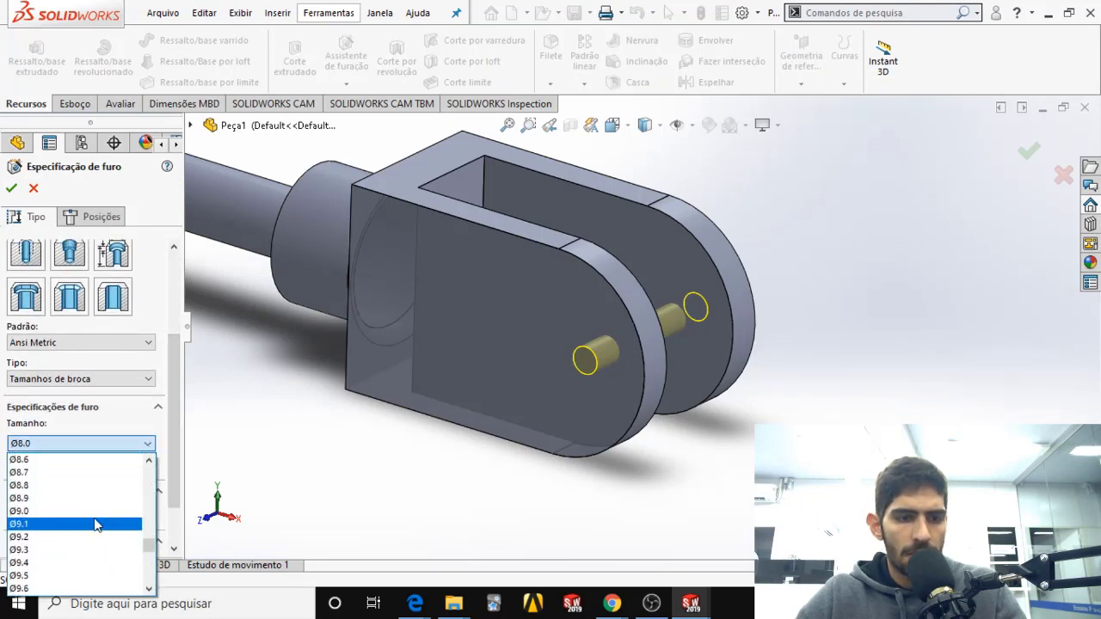
pyautogui.scroll(-2, 81, 565)
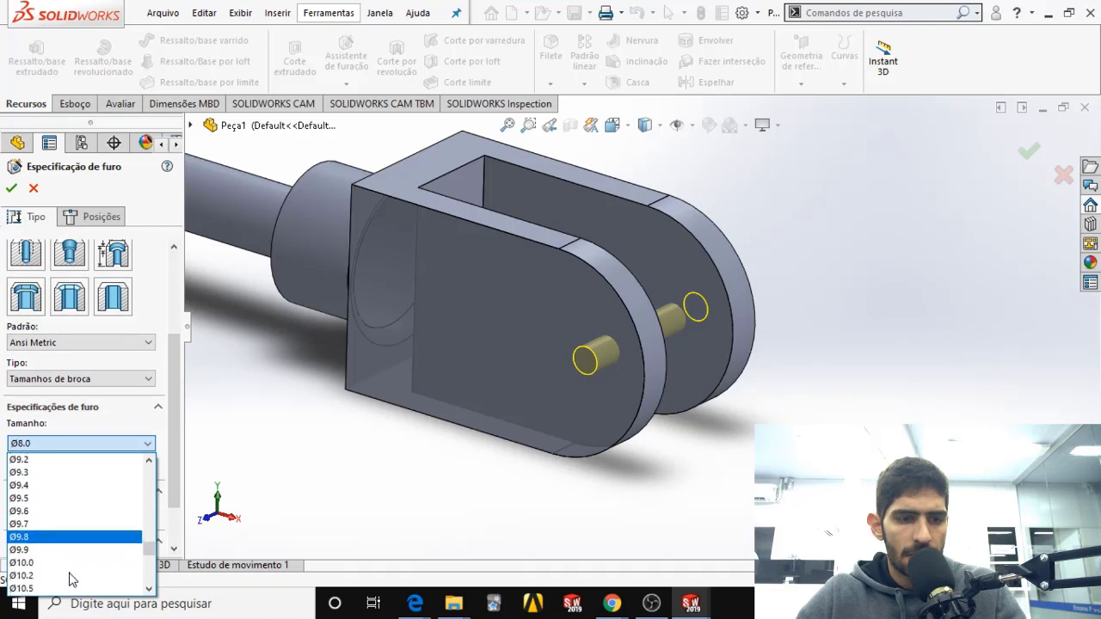
pyautogui.click(76, 566)
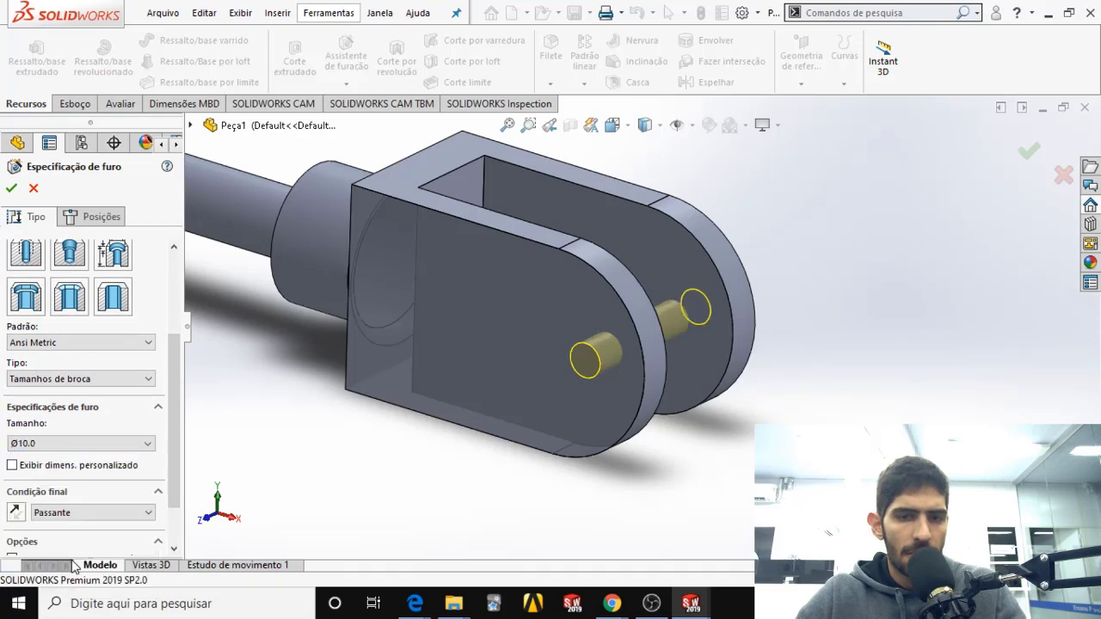
pyautogui.click(12, 186)
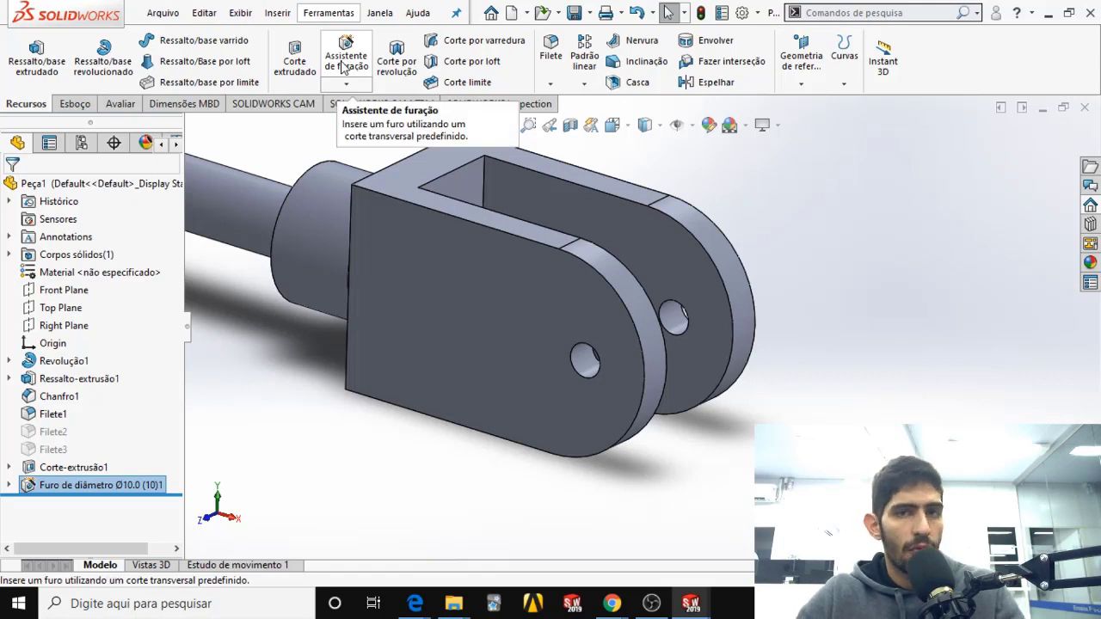
# Step: Start a linear pattern of the Ø10.0 hole, using the long upper edge of the fork's side face as Direction 1
pyautogui.moveTo(582, 359); pyautogui.dragTo(602, 375, button='middle')
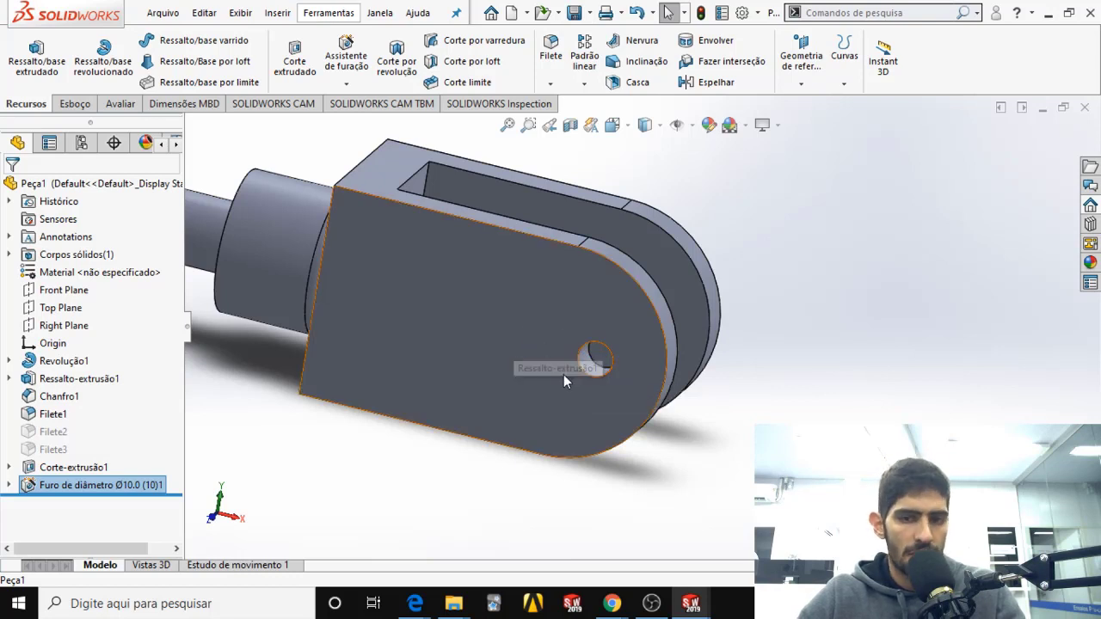
pyautogui.moveTo(564, 374); pyautogui.dragTo(591, 369, button='middle')
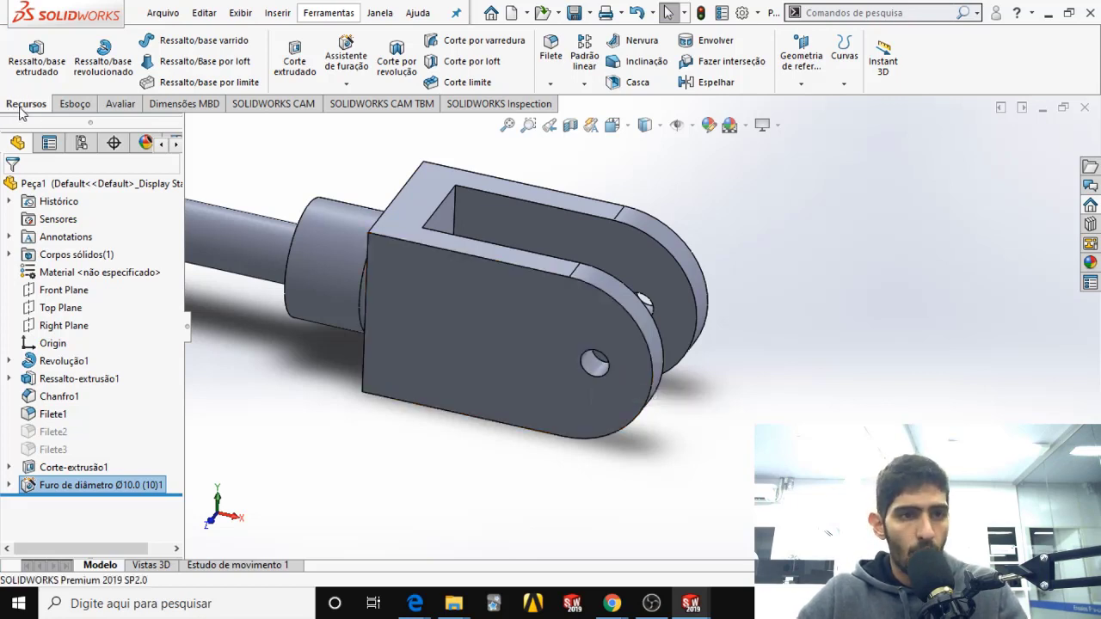
pyautogui.click(585, 83)
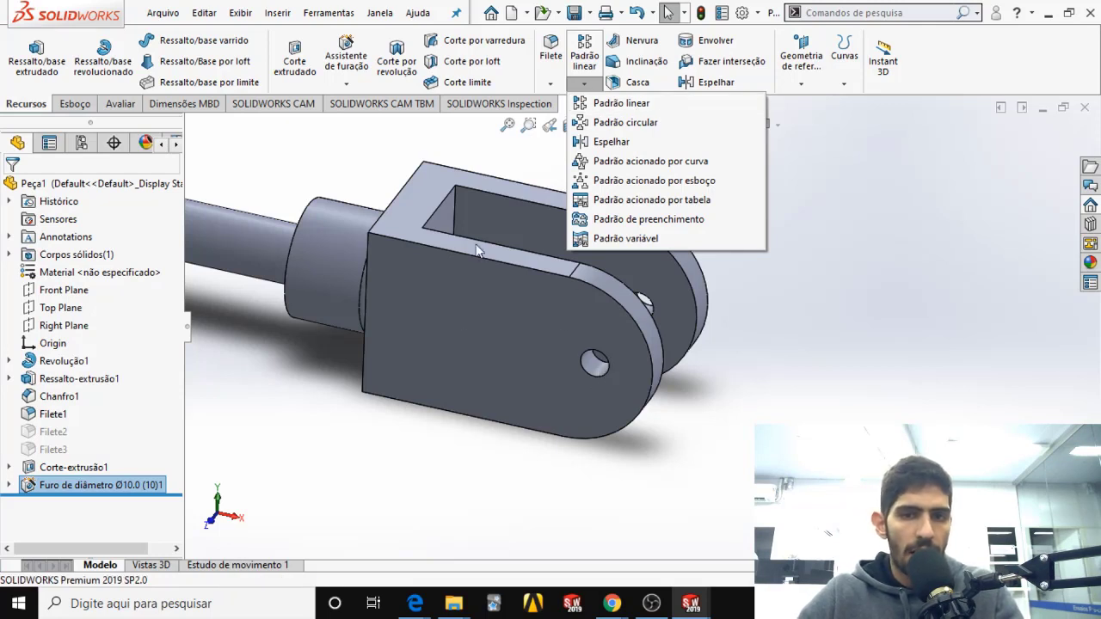
pyautogui.click(635, 106)
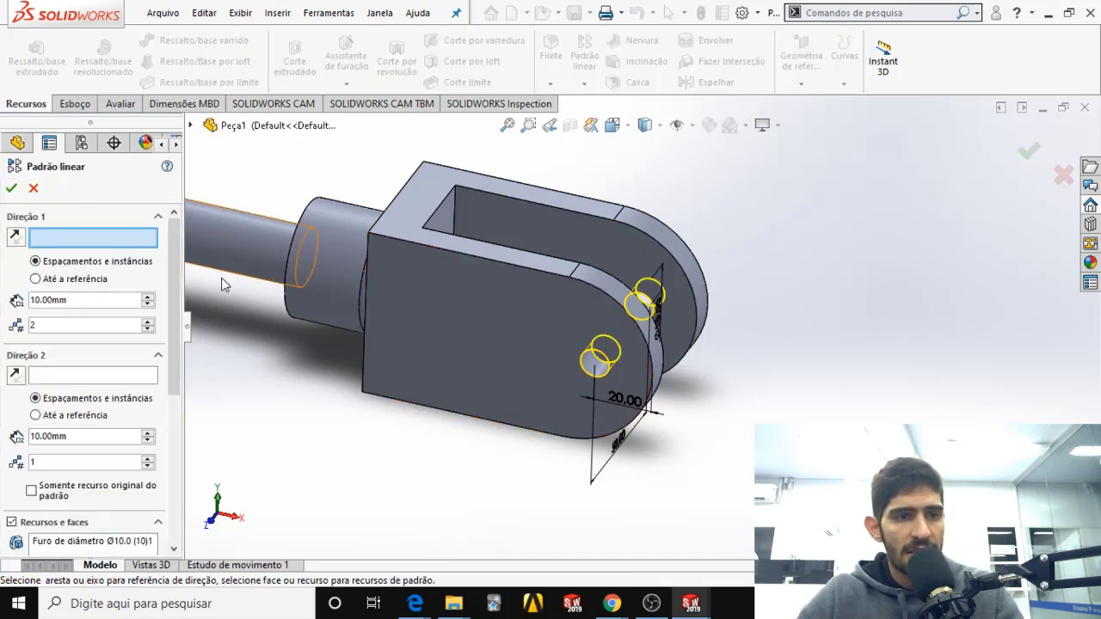
pyautogui.moveTo(171, 357); pyautogui.dragTo(169, 442)
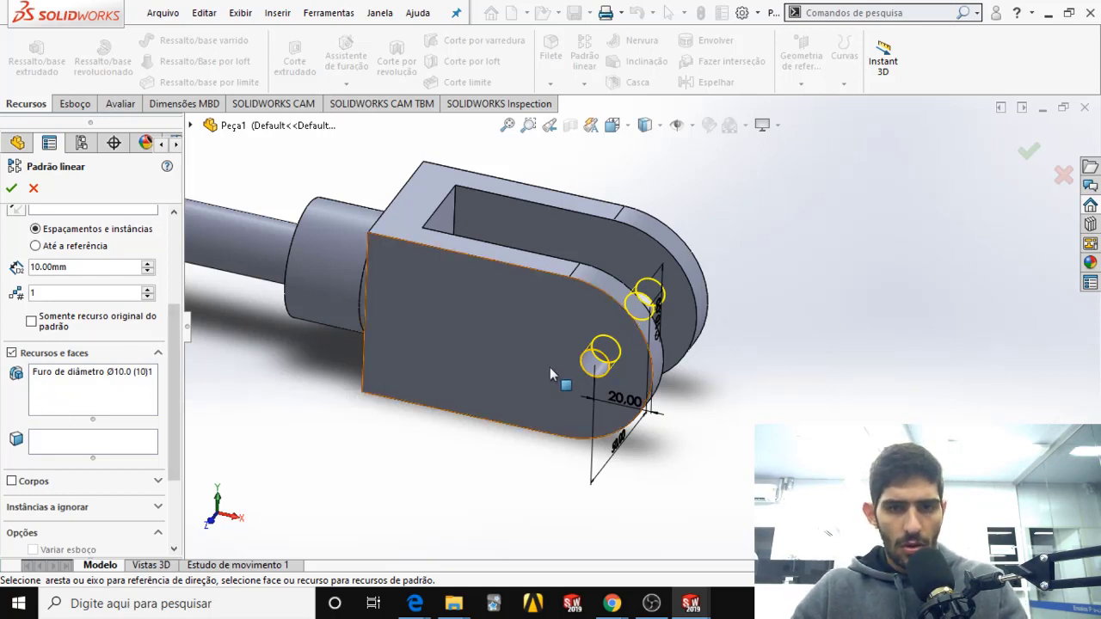
pyautogui.moveTo(176, 335); pyautogui.dragTo(182, 295)
pyautogui.scroll(3, 112, 303)
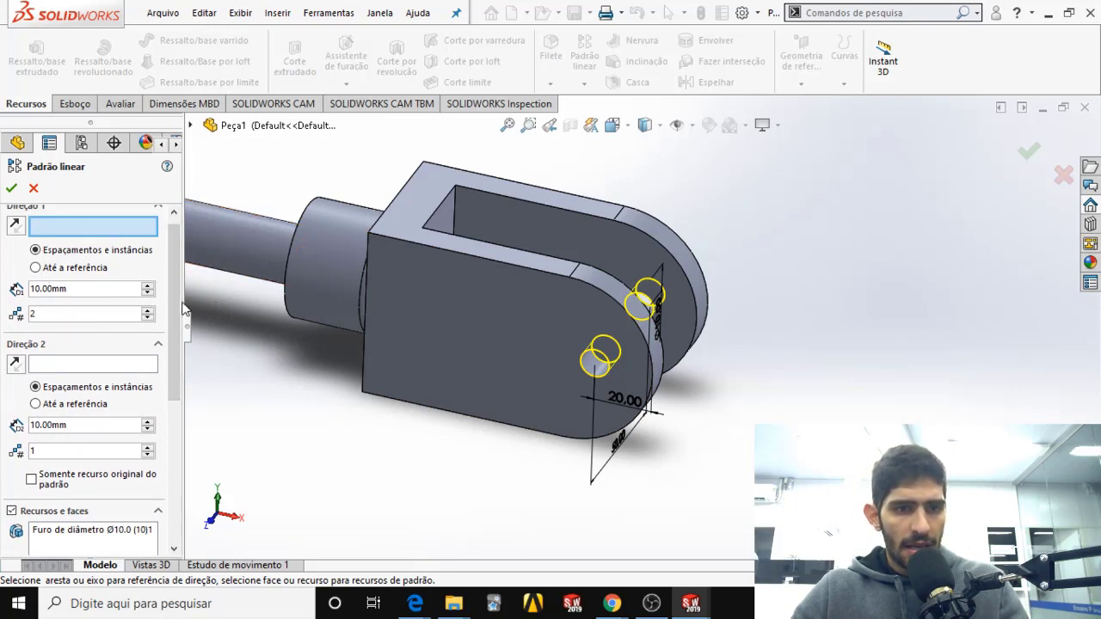
pyautogui.scroll(1, 172, 231)
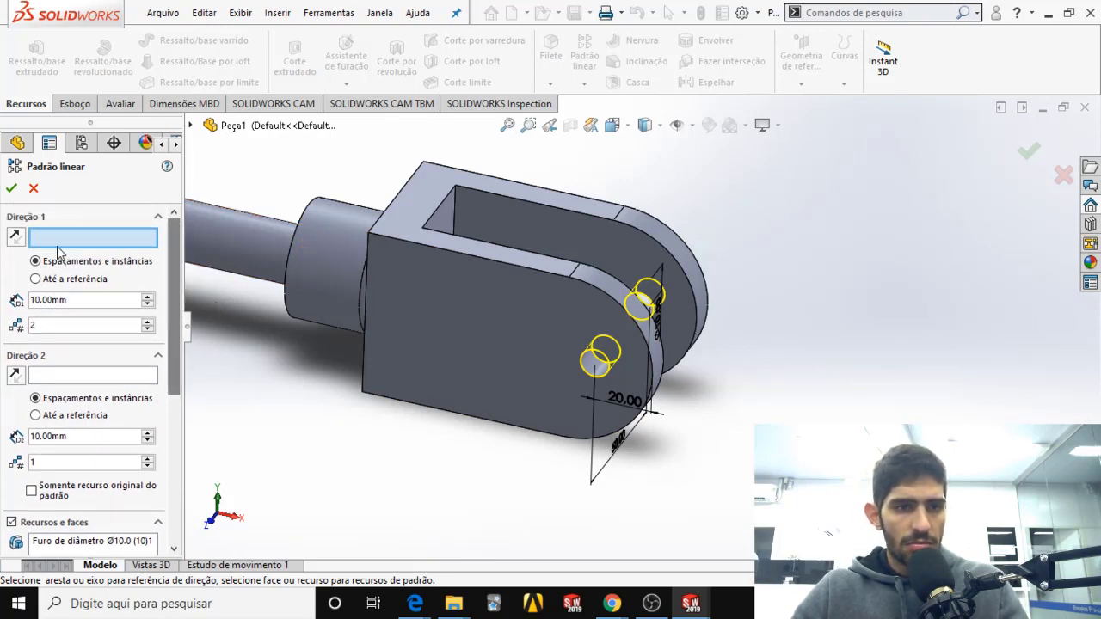
pyautogui.click(535, 277)
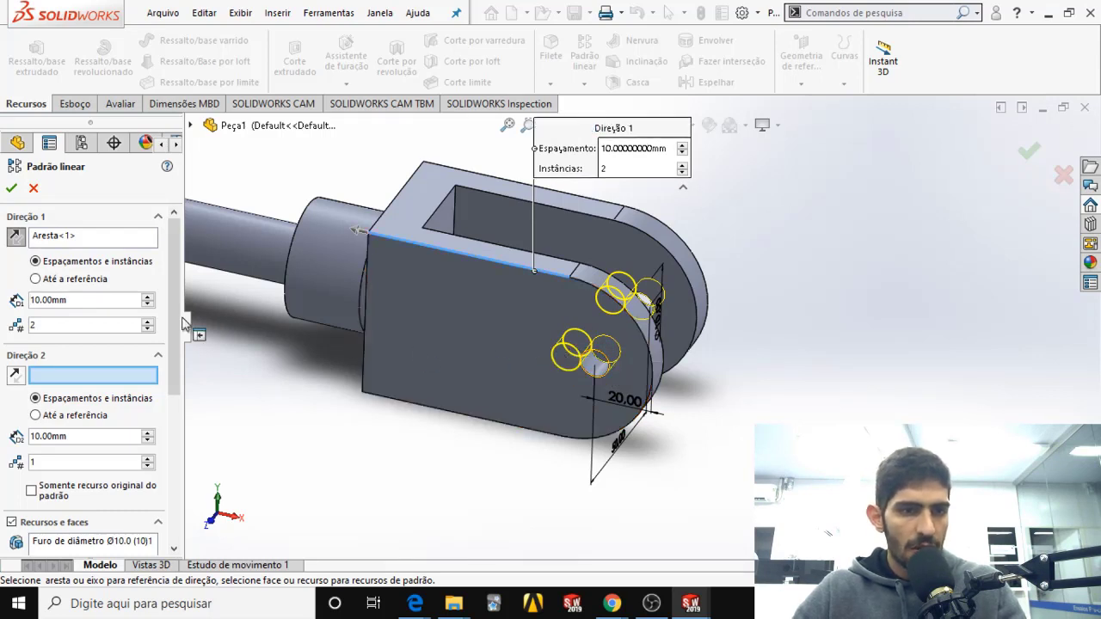
# Step: Set the hole pattern's spacing in Direction 1 to 20 mm
pyautogui.moveTo(70, 300); pyautogui.dragTo(5, 303)
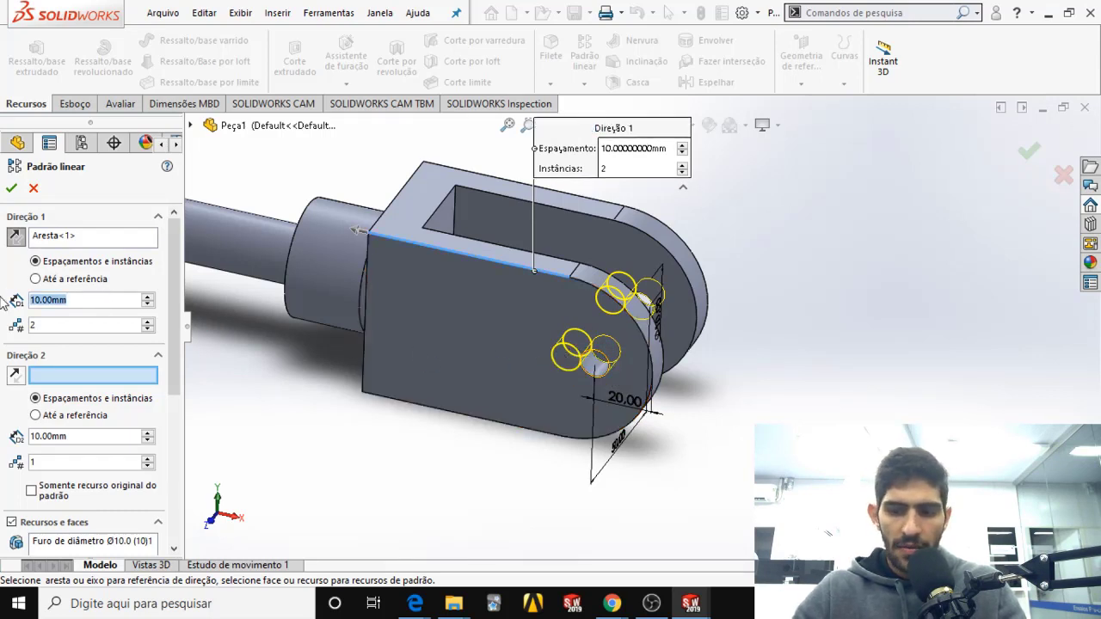
pyautogui.write('20')
pyautogui.press('Return')
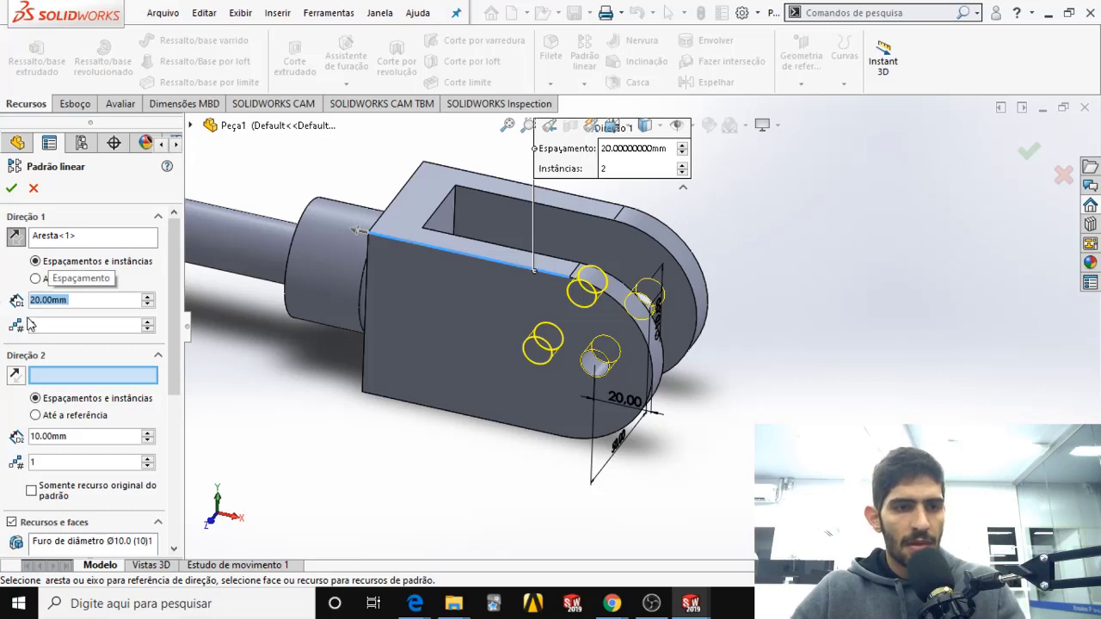
# Step: Try raising the hole pattern's number of instances to 6
pyautogui.click(147, 323)
pyautogui.click(148, 323)
pyautogui.click(148, 322)
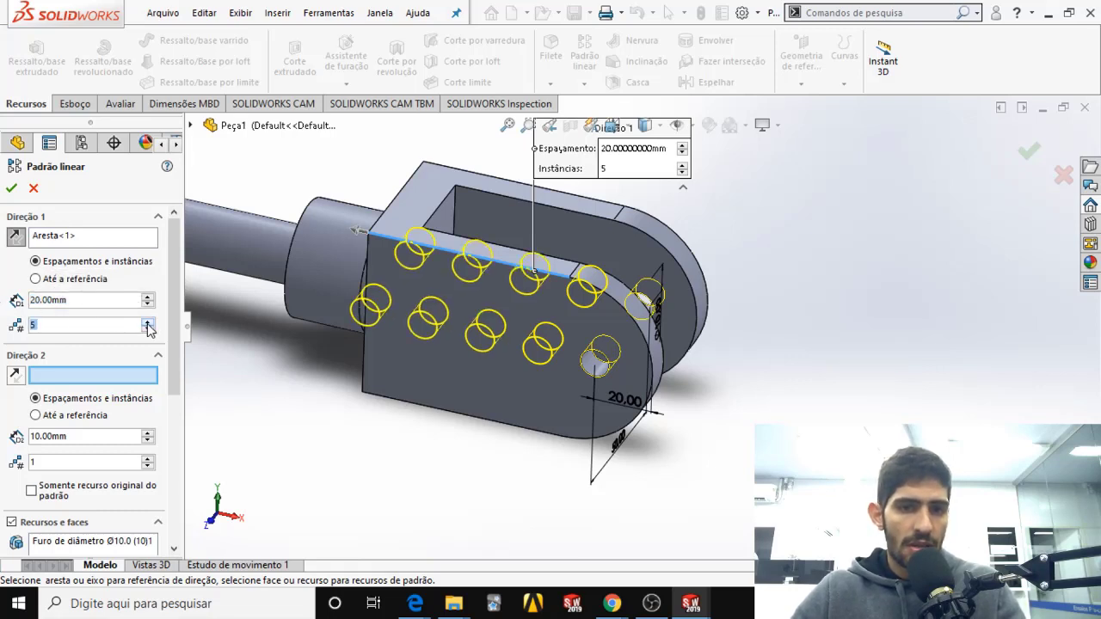
pyautogui.click(147, 323)
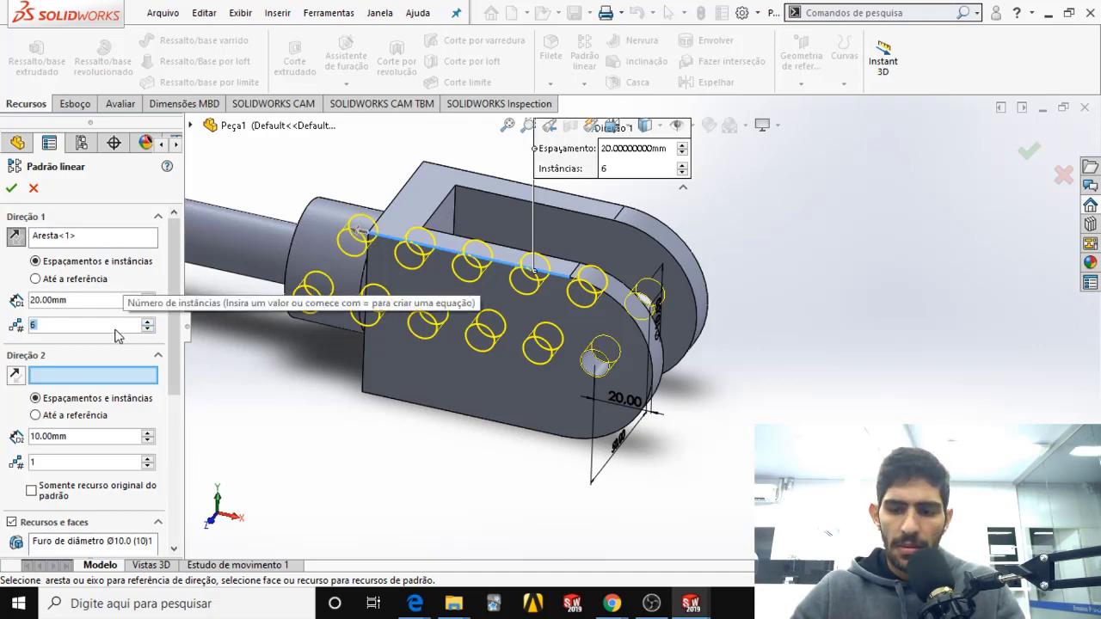
# Step: Set the pattern's number of instances to 2 and create the linear hole pattern
pyautogui.write('2')
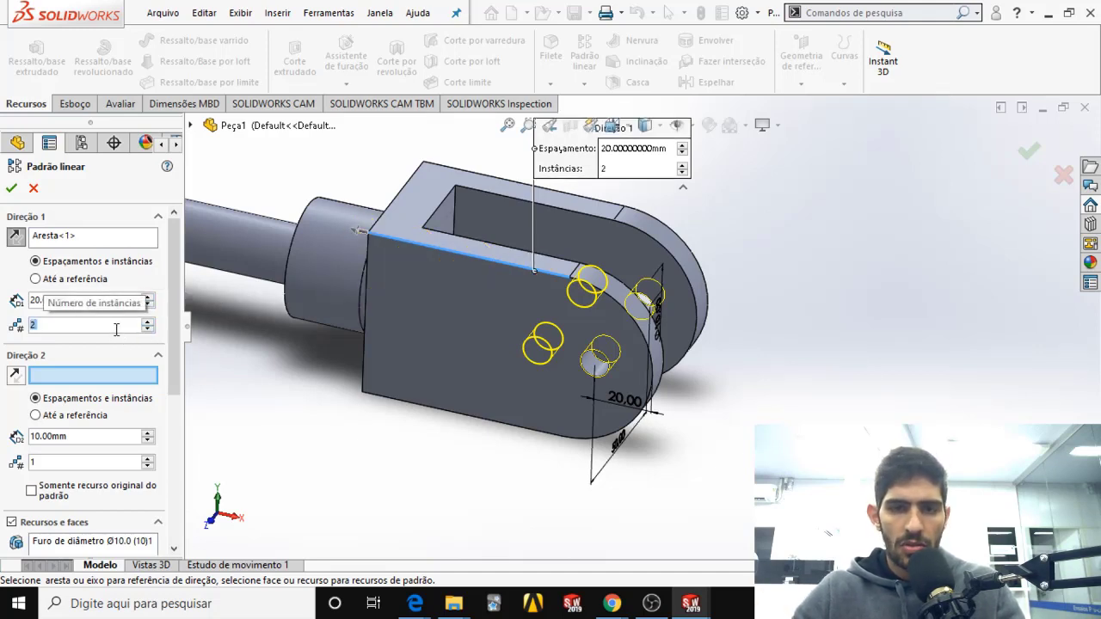
pyautogui.click(11, 188)
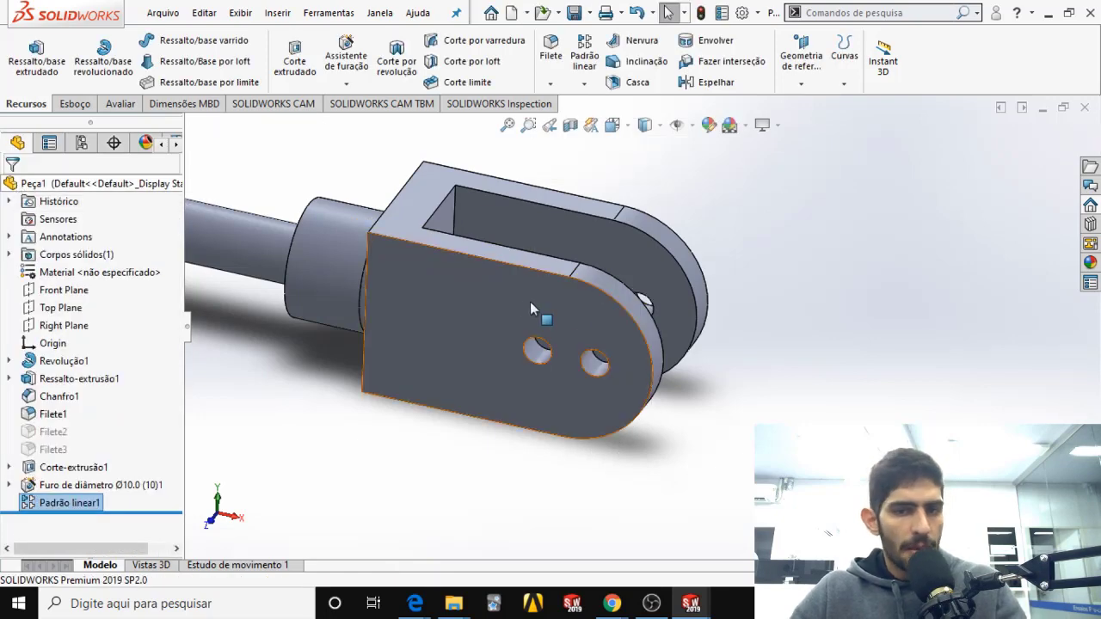
pyautogui.moveTo(542, 306); pyautogui.dragTo(570, 314, button='middle')
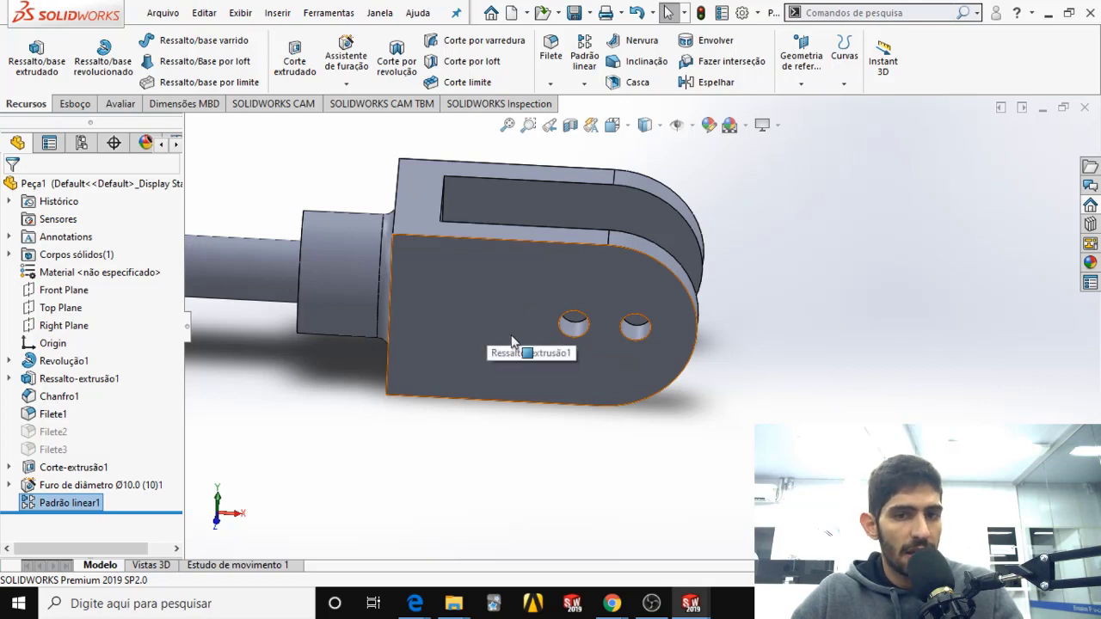
# Step: Edit the linear hole pattern so that it has 3 instances along the fork arm
pyautogui.rightClick(80, 510)
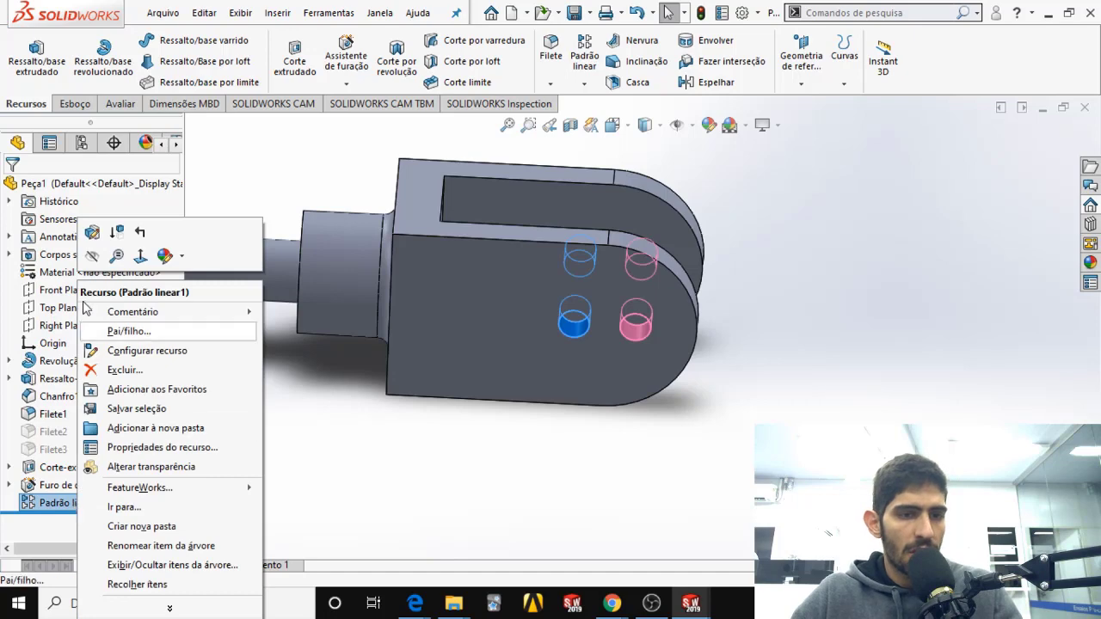
pyautogui.click(92, 233)
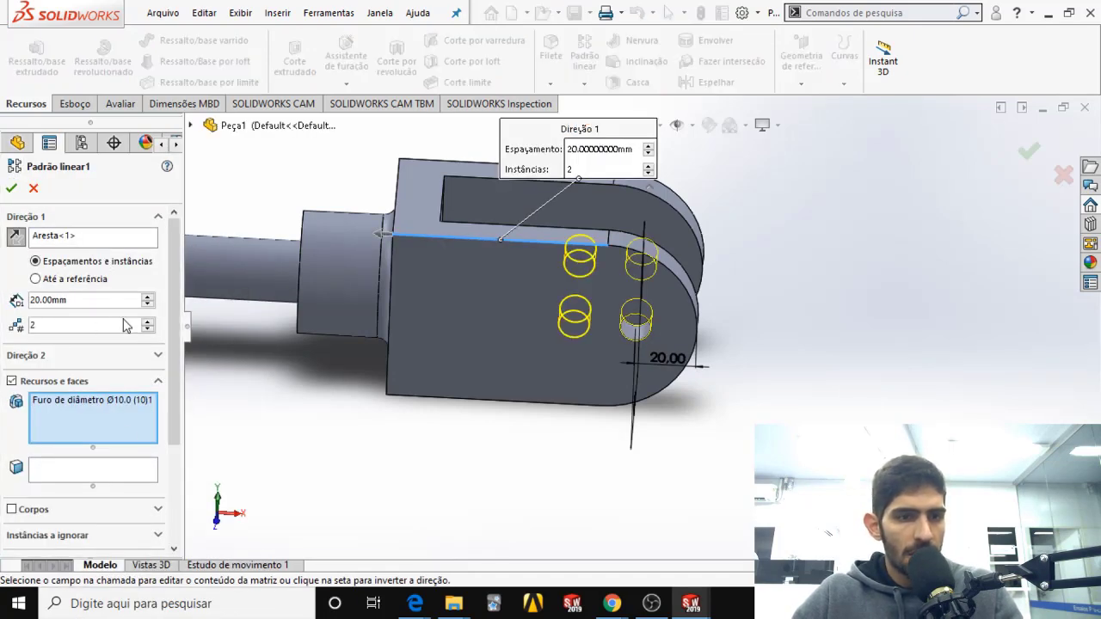
pyautogui.click(147, 321)
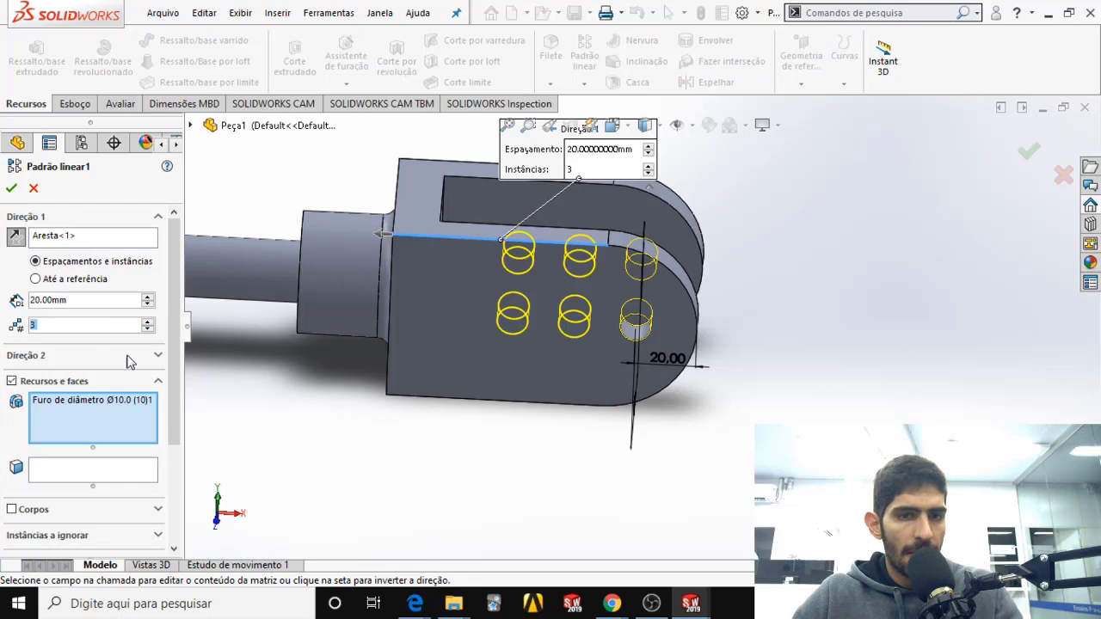
pyautogui.click(11, 189)
pyautogui.scroll(1, 484, 273)
pyautogui.moveTo(486, 274); pyautogui.dragTo(502, 238, button='middle')
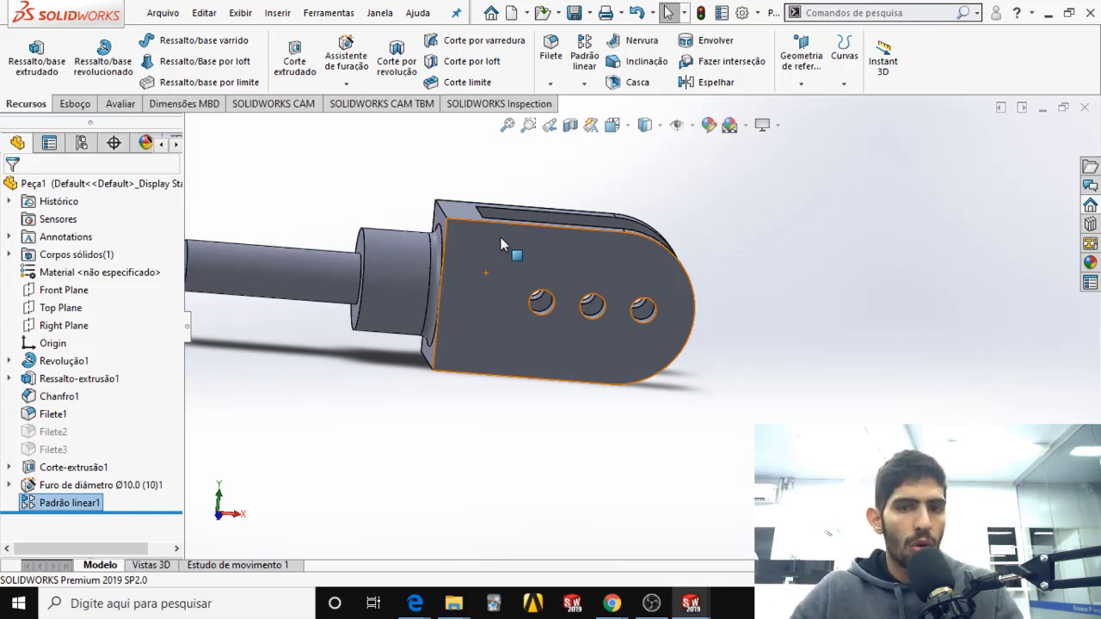
pyautogui.moveTo(477, 247); pyautogui.dragTo(399, 338, button='middle')
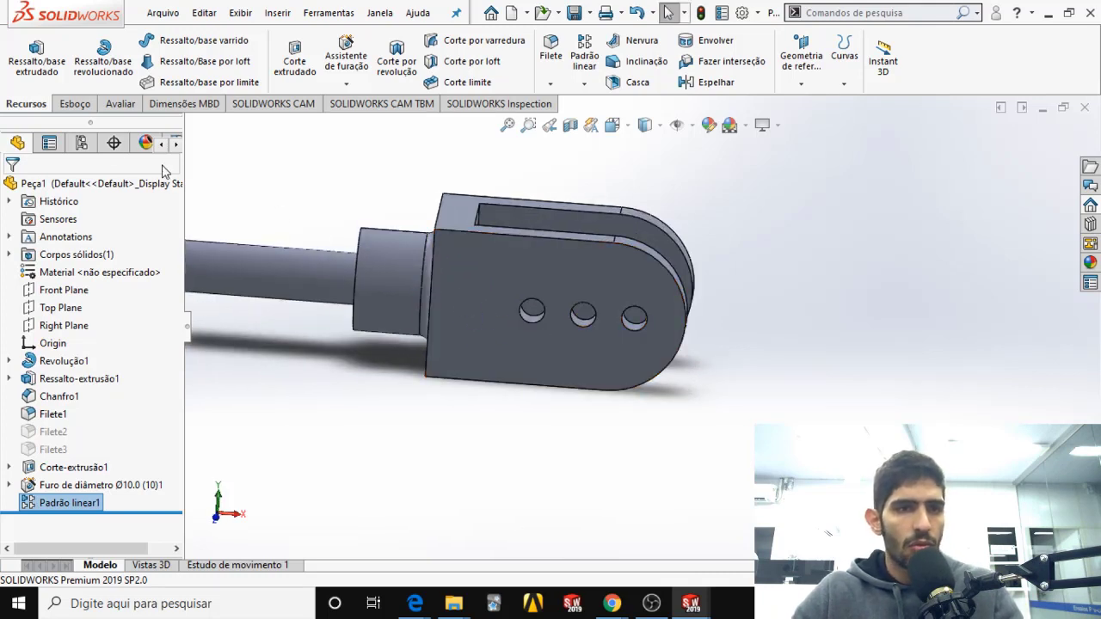
pyautogui.click(69, 104)
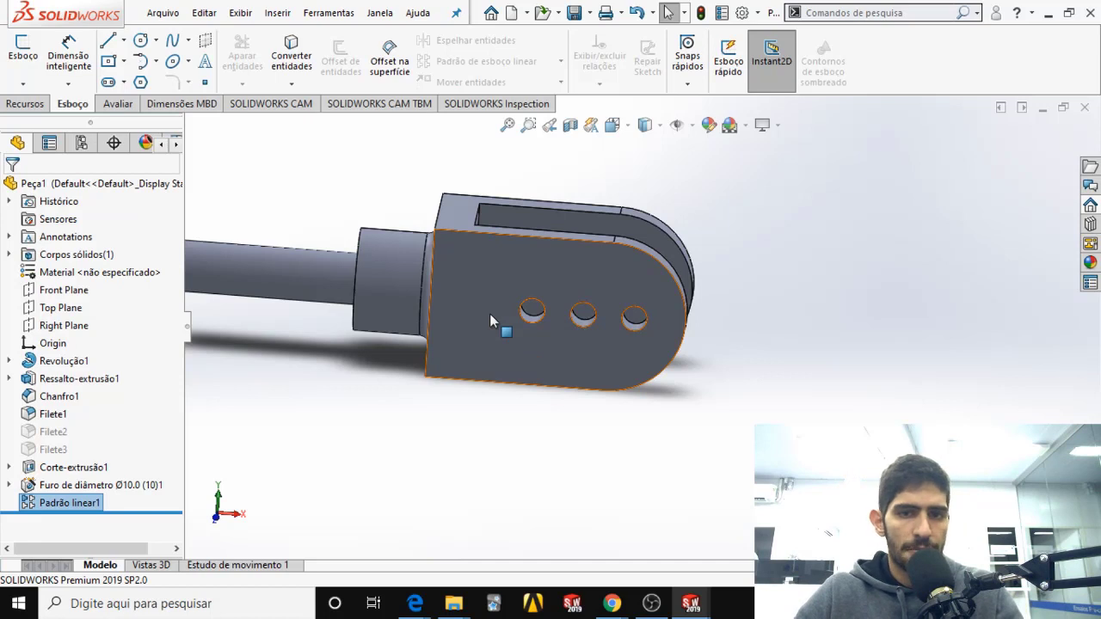
pyautogui.moveTo(520, 276); pyautogui.dragTo(534, 343, button='middle')
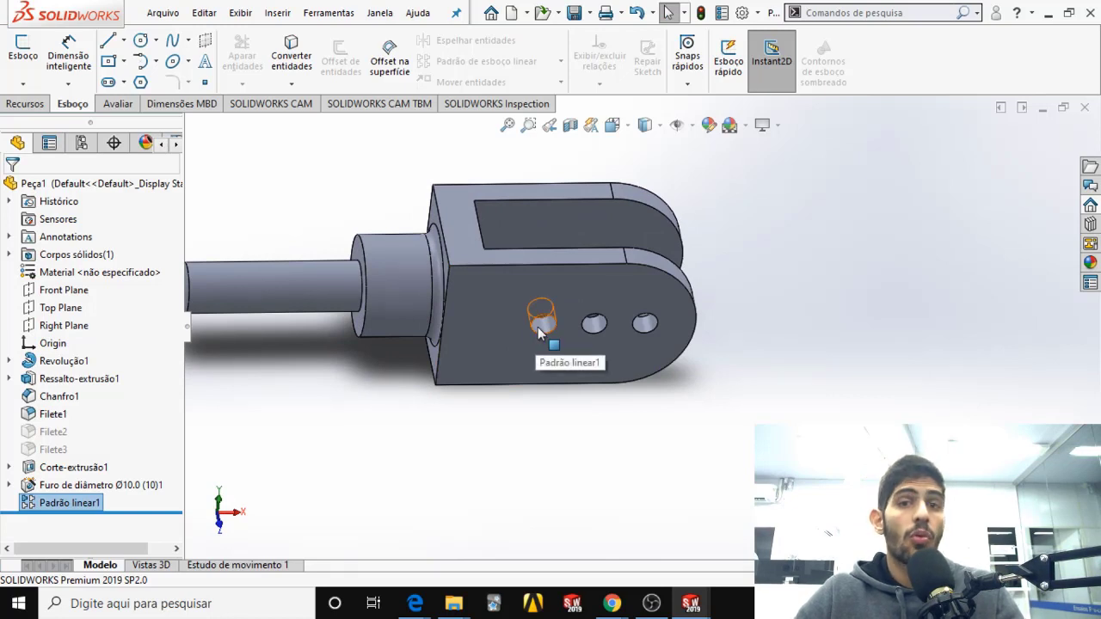
pyautogui.scroll(1, 539, 328)
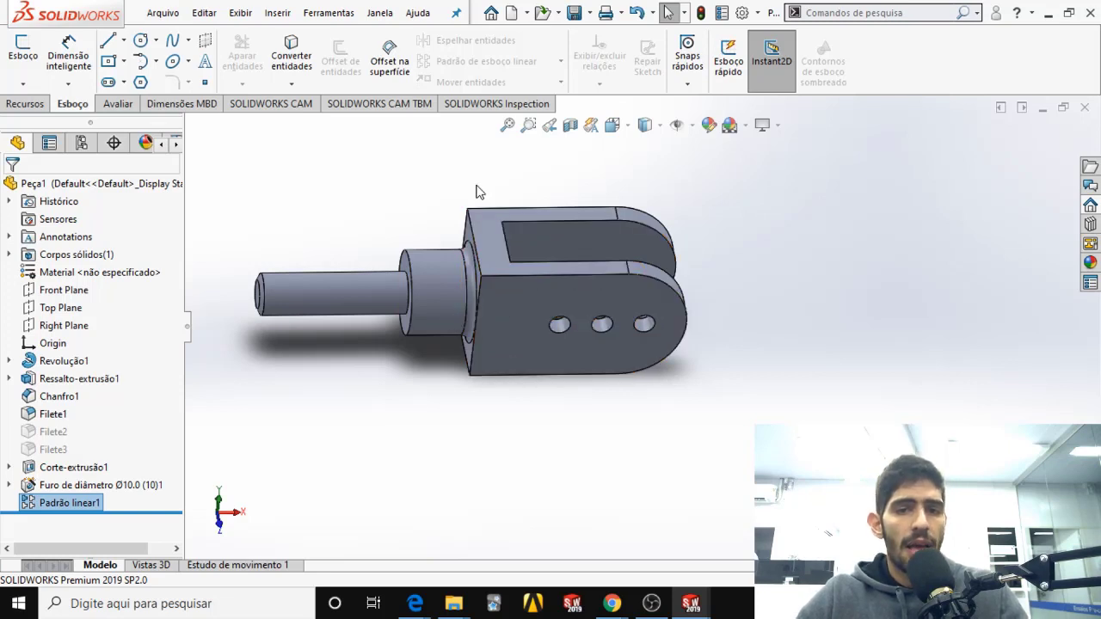
pyautogui.moveTo(479, 190)
pyautogui.mouseDown(button='middle')
pyautogui.moveTo(445, 180)
pyautogui.moveTo(468, 177)
pyautogui.mouseUp(button='middle')
pyautogui.moveTo(468, 169); pyautogui.dragTo(761, 437)
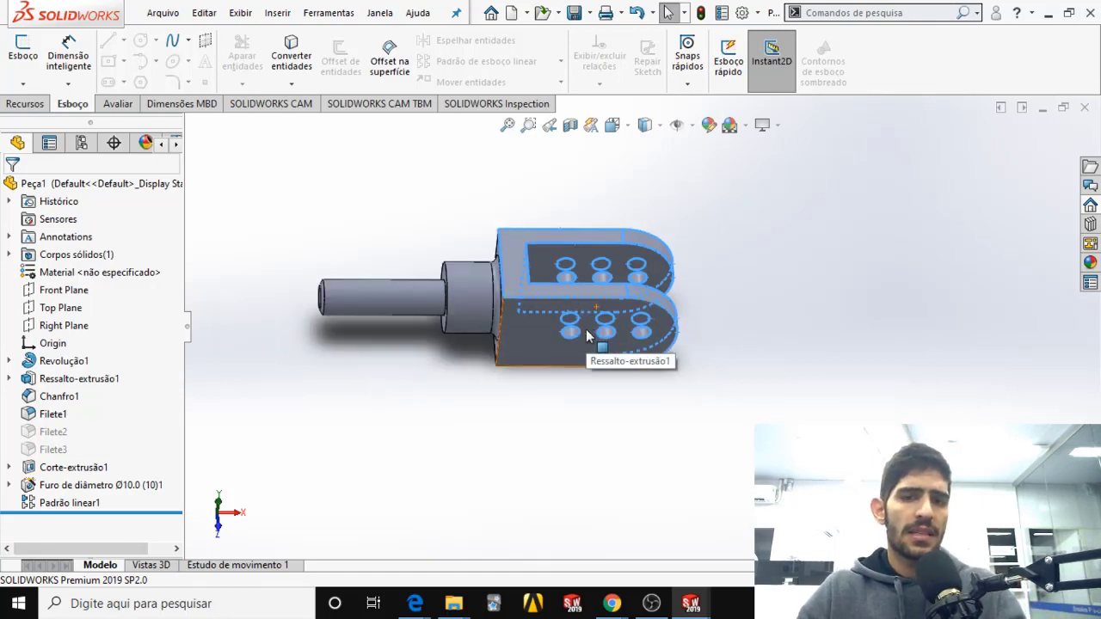
pyautogui.moveTo(588, 335); pyautogui.dragTo(555, 410, button='middle')
pyautogui.click(551, 394)
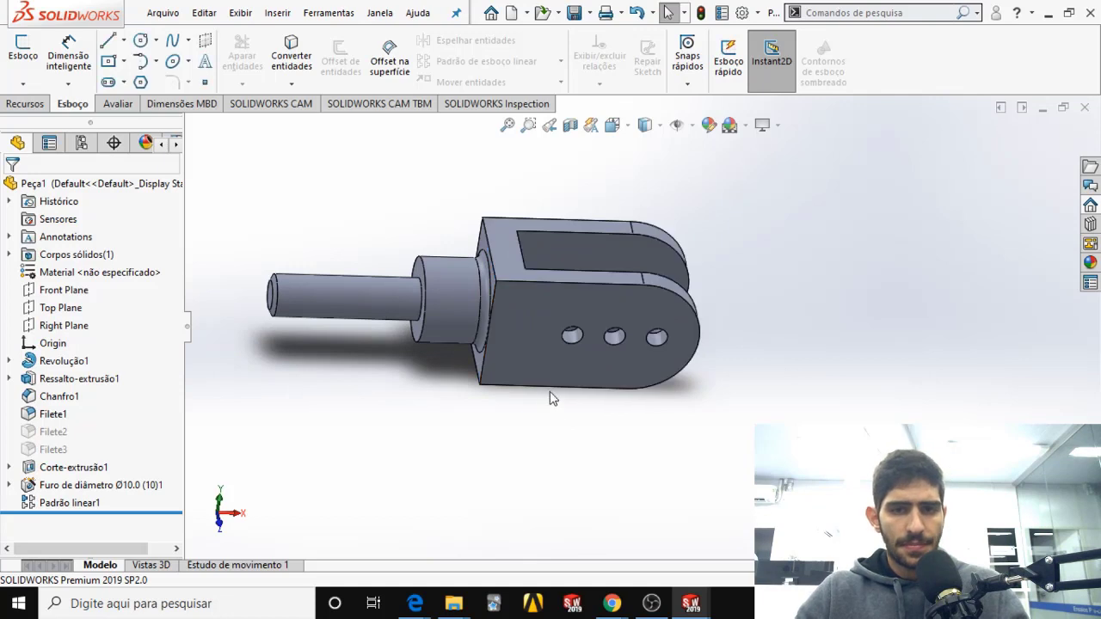
# Step: Switch to the Peça2 part window
pyautogui.moveTo(501, 303); pyautogui.dragTo(433, 268, button='middle')
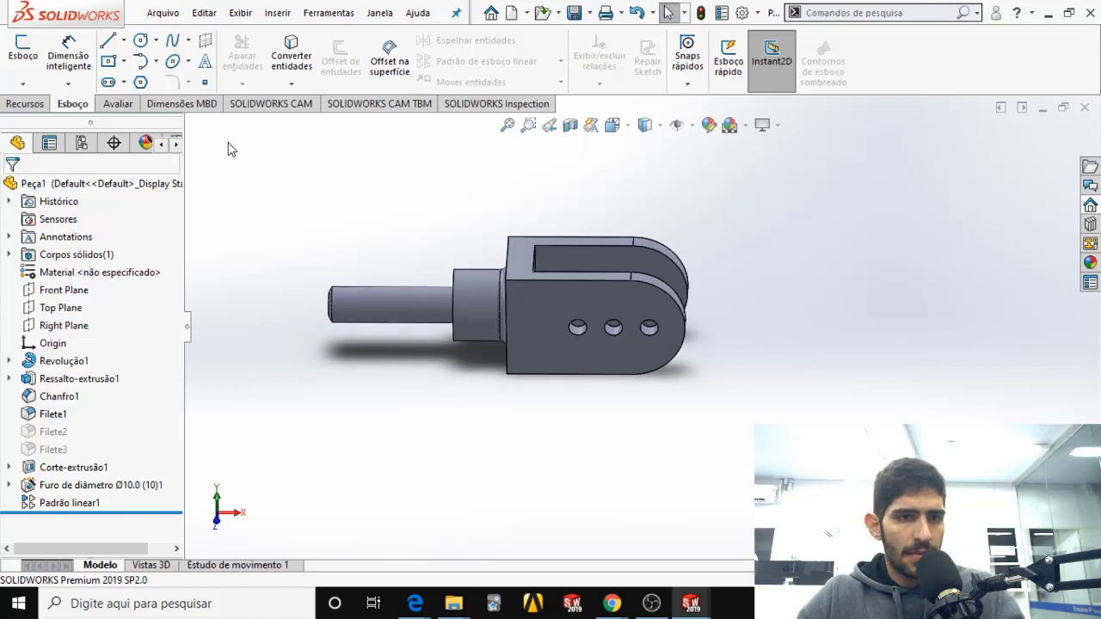
pyautogui.click(60, 307)
pyautogui.moveTo(495, 340); pyautogui.dragTo(482, 393, button='middle')
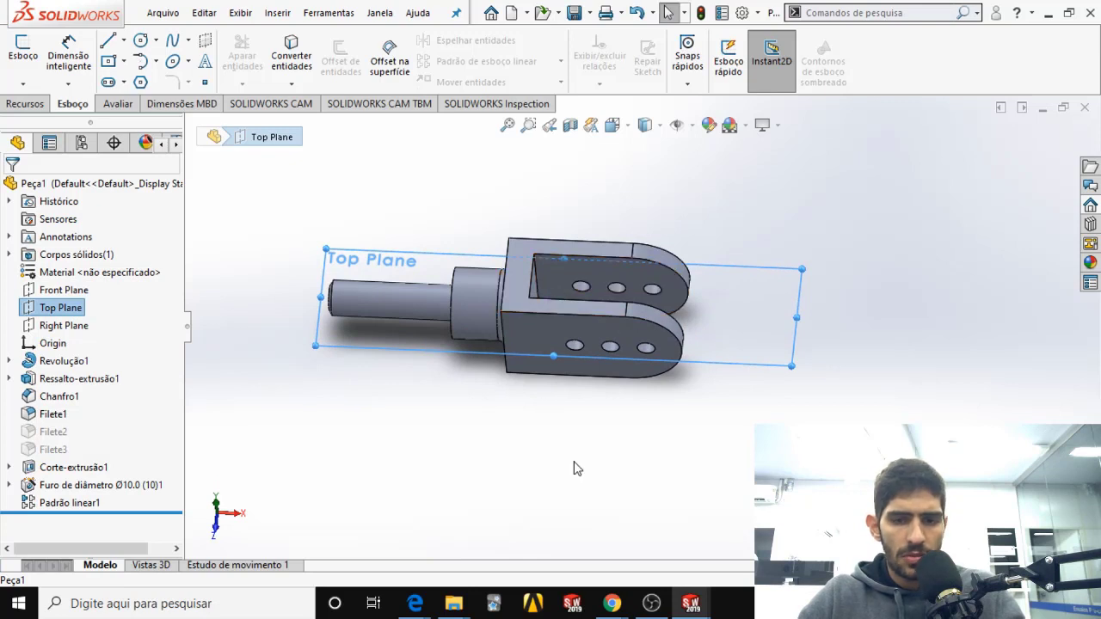
pyautogui.moveTo(612, 604)
pyautogui.moveTo(691, 604)
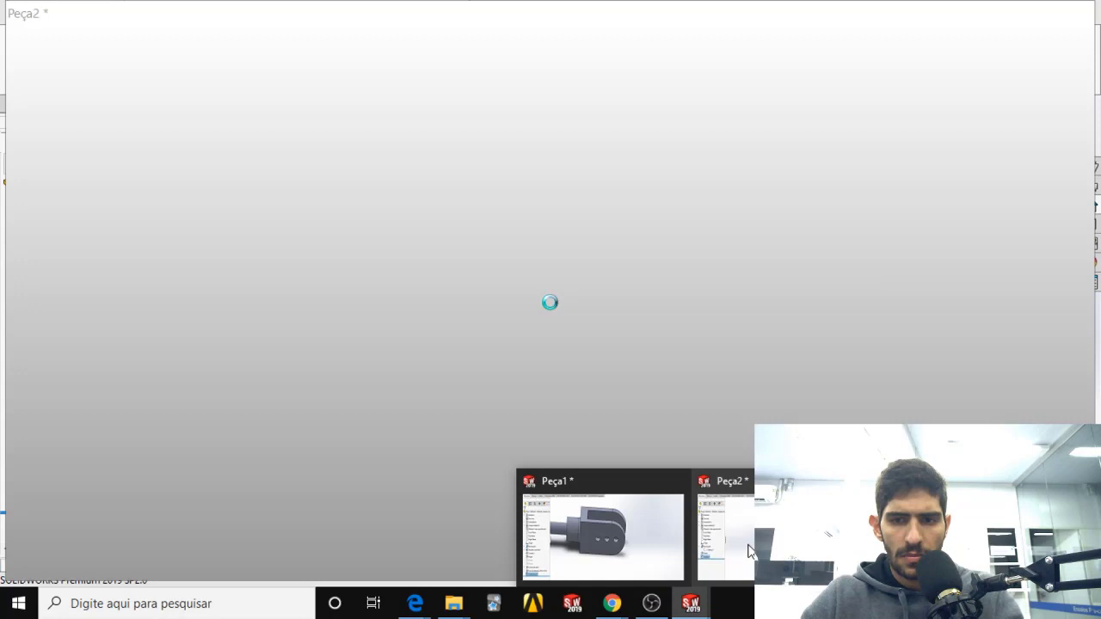
pyautogui.click(748, 551)
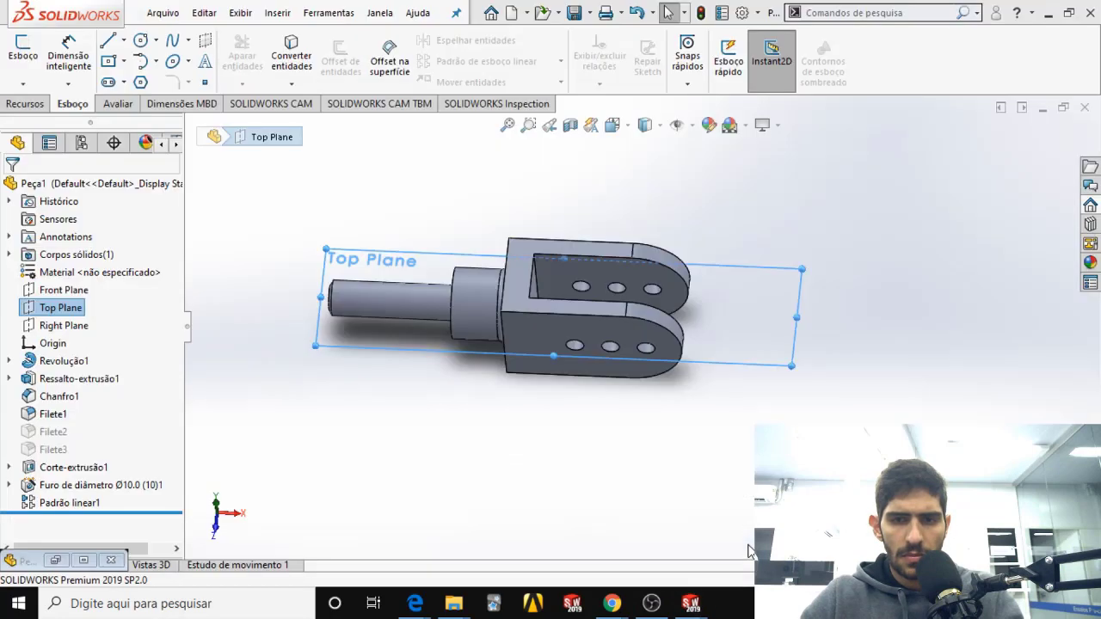
pyautogui.click(613, 125)
pyautogui.click(556, 406)
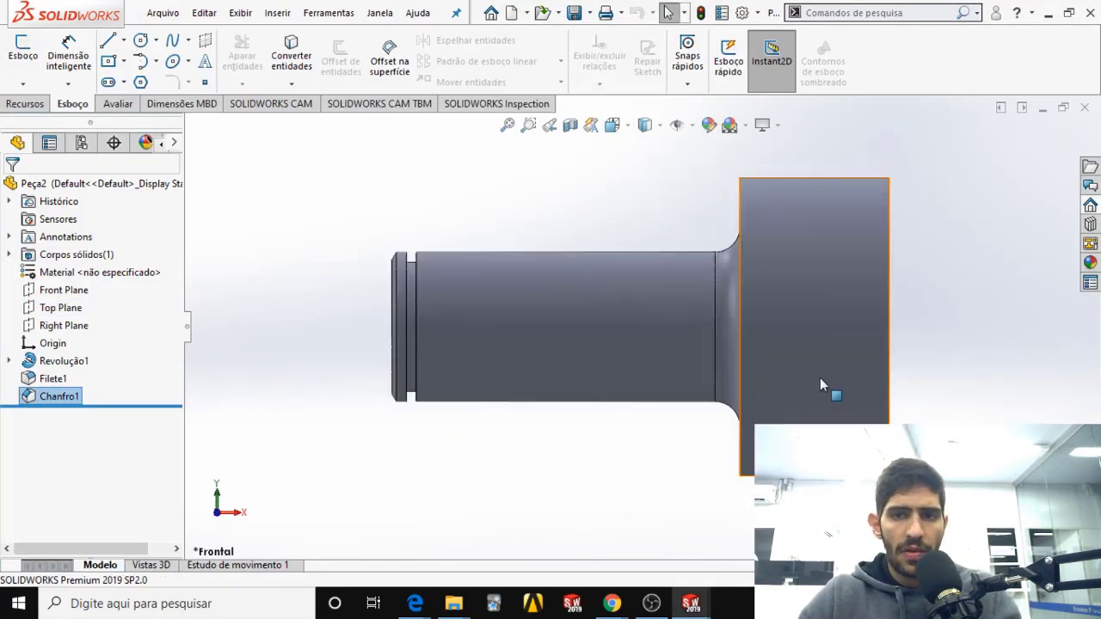
# Step: Extend the Top Plane's displayed boundary well beyond the part's head and start a line sketch on that plane
pyautogui.click(69, 308)
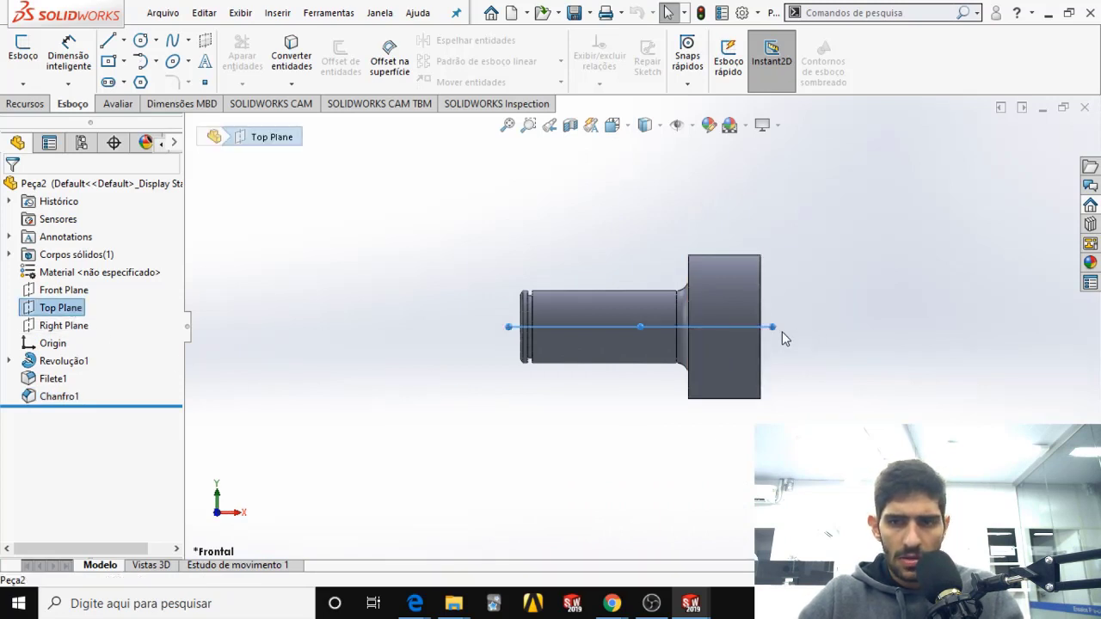
pyautogui.moveTo(777, 328); pyautogui.dragTo(919, 327)
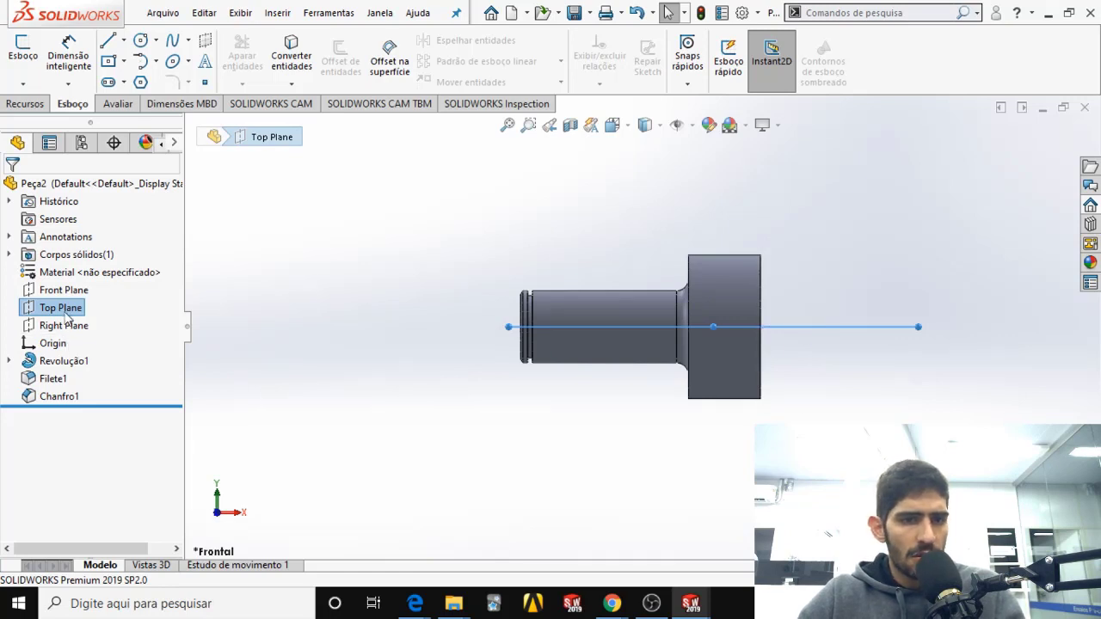
pyautogui.click(108, 42)
pyautogui.moveTo(907, 356)
pyautogui.mouseDown(button='middle')
pyautogui.moveTo(837, 346)
pyautogui.moveTo(723, 404)
pyautogui.moveTo(667, 404)
pyautogui.mouseUp(button='middle')
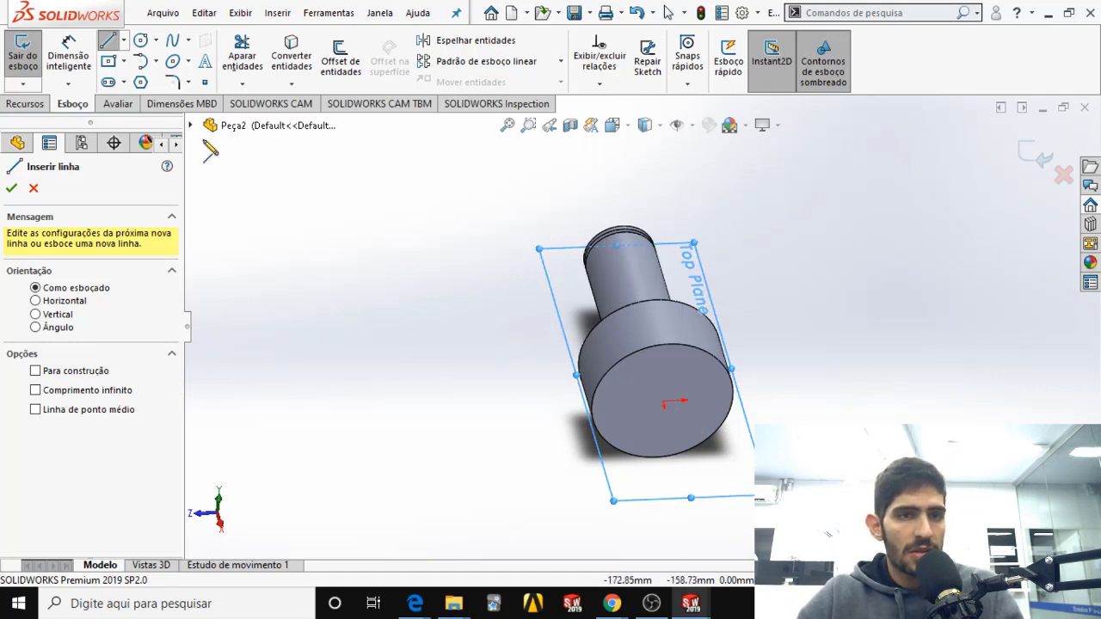
# Step: Sketch a vertical midpoint line about 104 mm long, centred on the origin at the head's end face
pyautogui.click(125, 43)
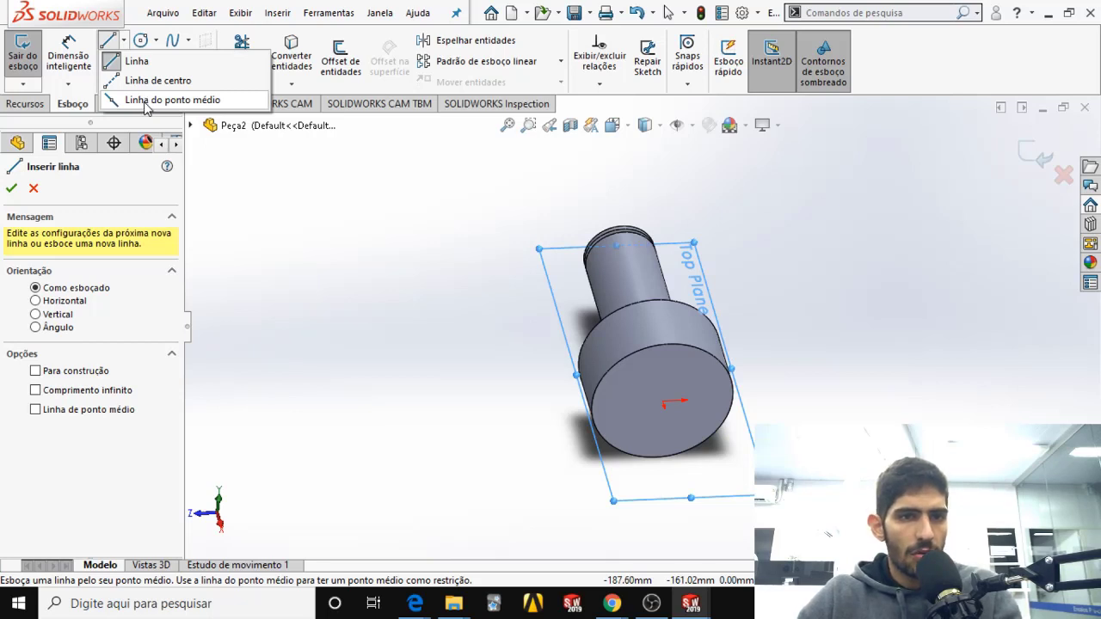
pyautogui.click(145, 101)
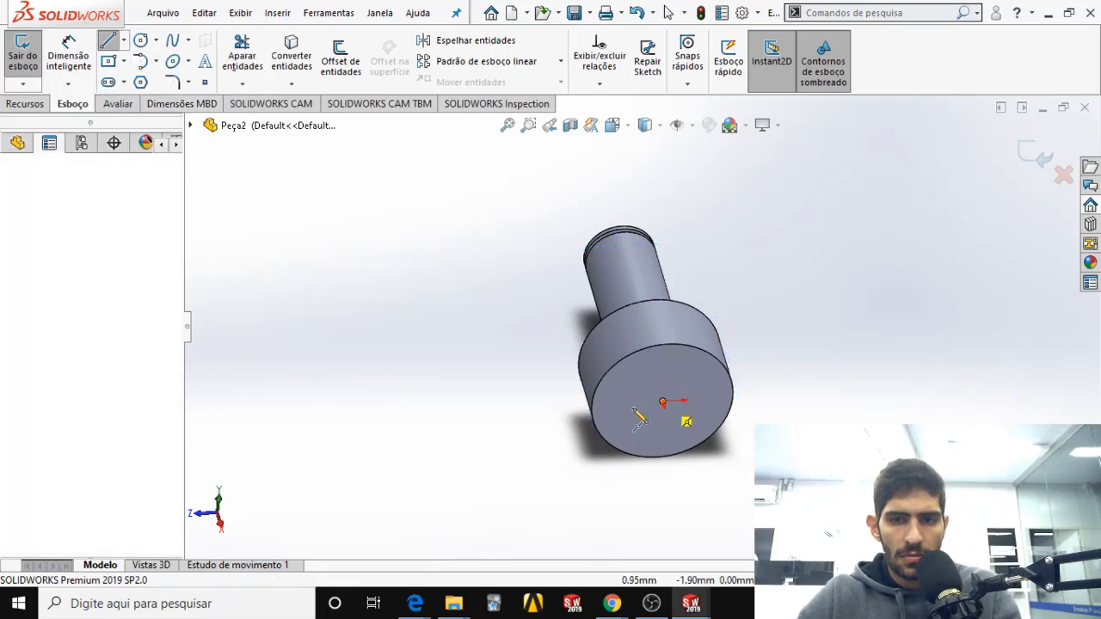
pyautogui.click(662, 402)
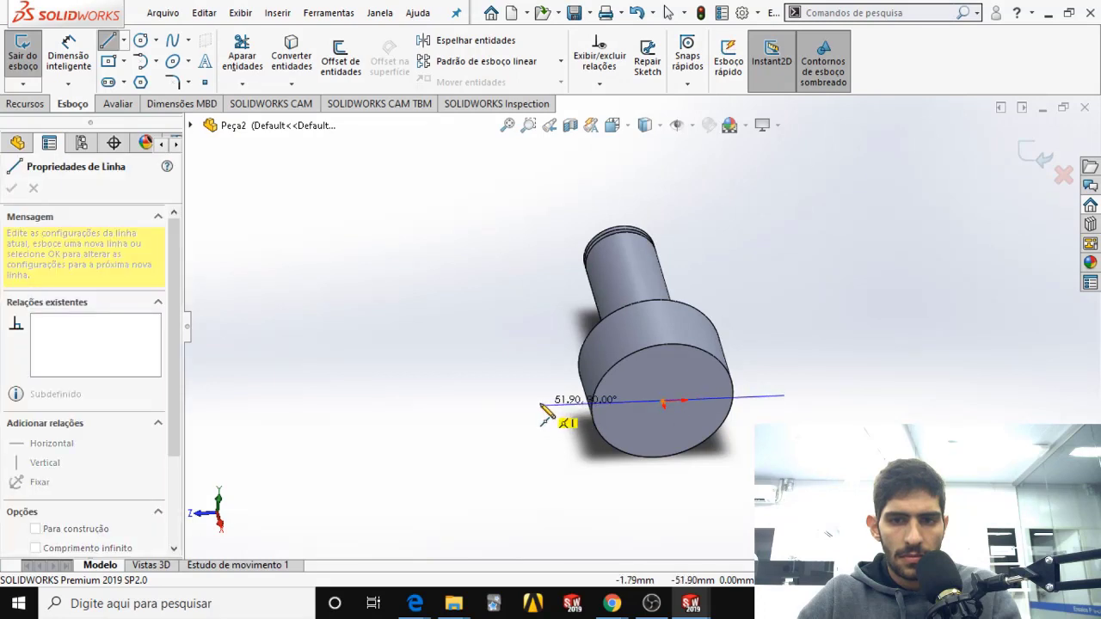
pyautogui.click(542, 406)
pyautogui.press('Escape')
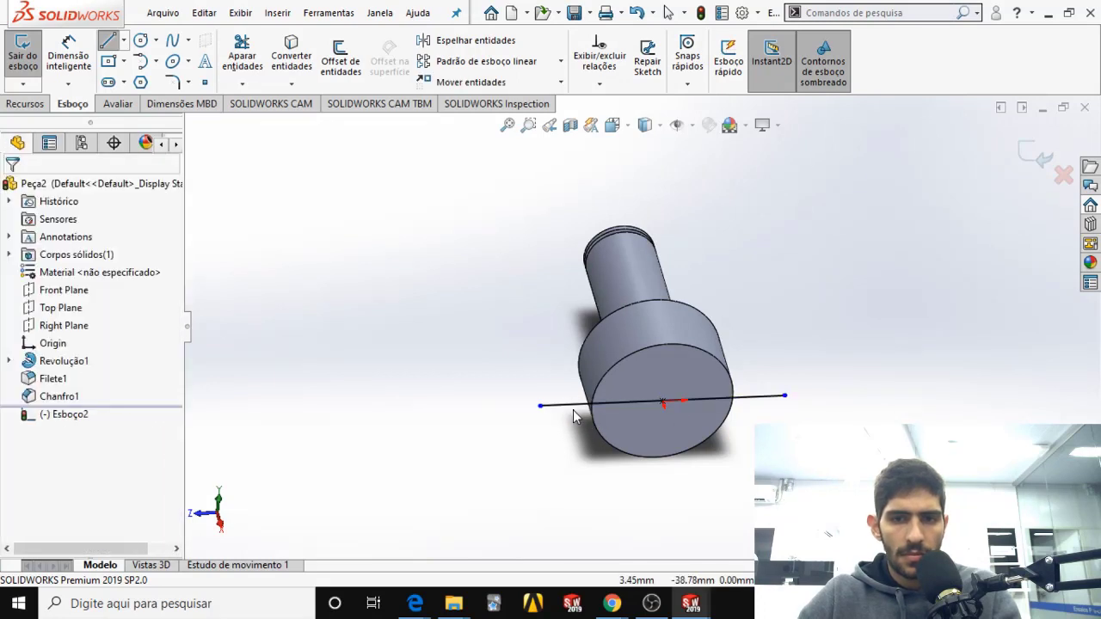
# Step: Set the midpoint line's length to 100 mm in its line properties
pyautogui.click(580, 403)
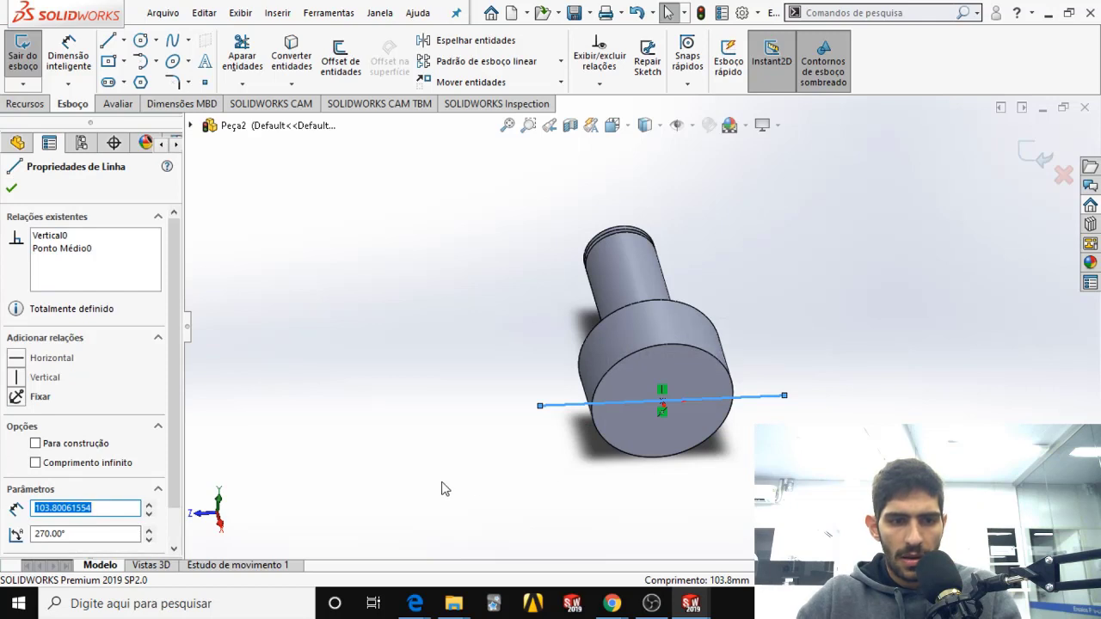
pyautogui.write('100')
pyautogui.press('Return')
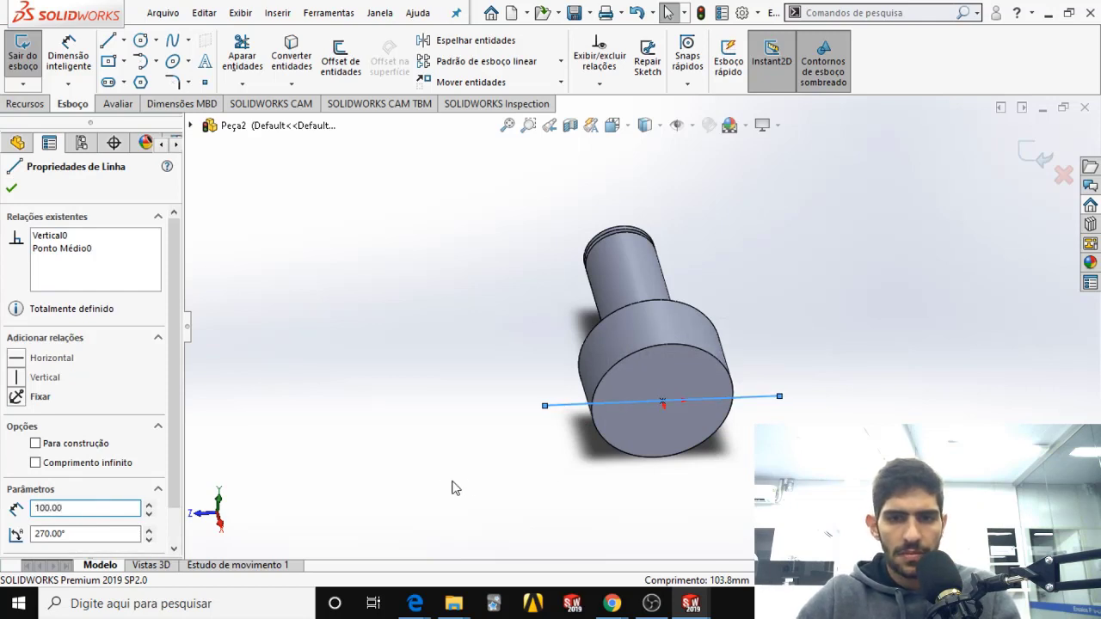
# Step: Add a driving 100 mm length dimension to the vertical line, placed beside it
pyautogui.moveTo(722, 374); pyautogui.dragTo(869, 451, button='middle')
pyautogui.scroll(3, 869, 452)
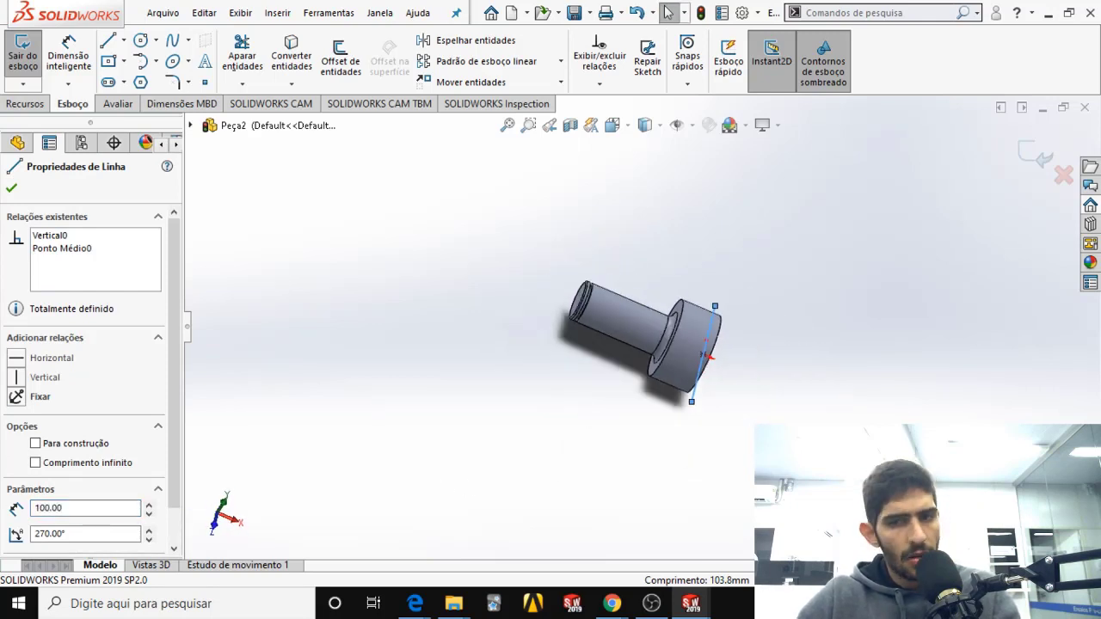
pyautogui.hotkey('ctrl', '8')
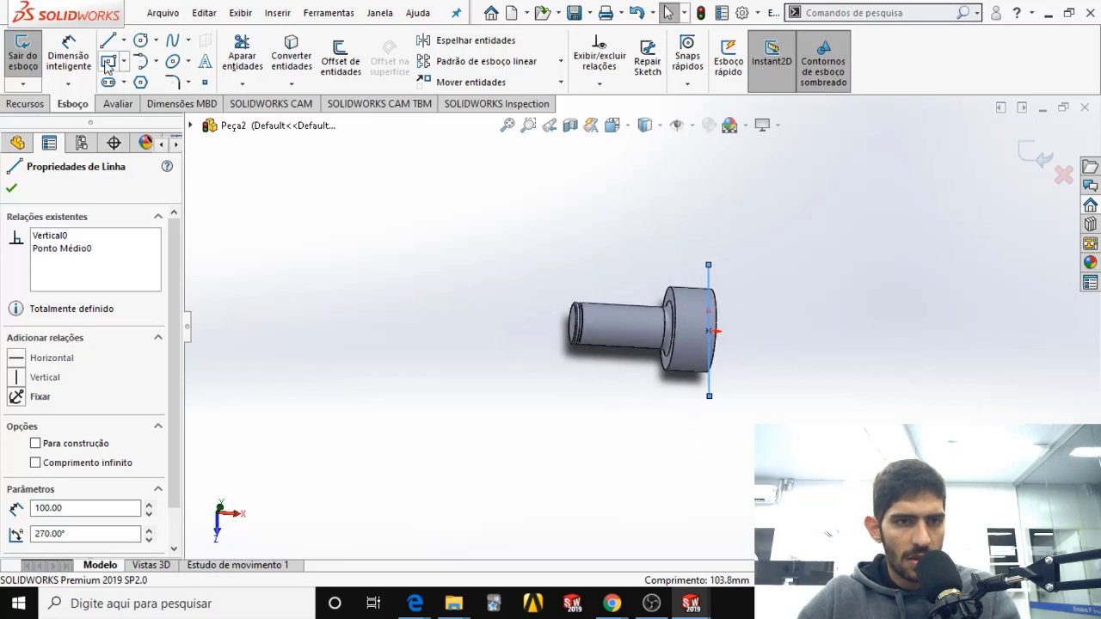
pyautogui.click(69, 55)
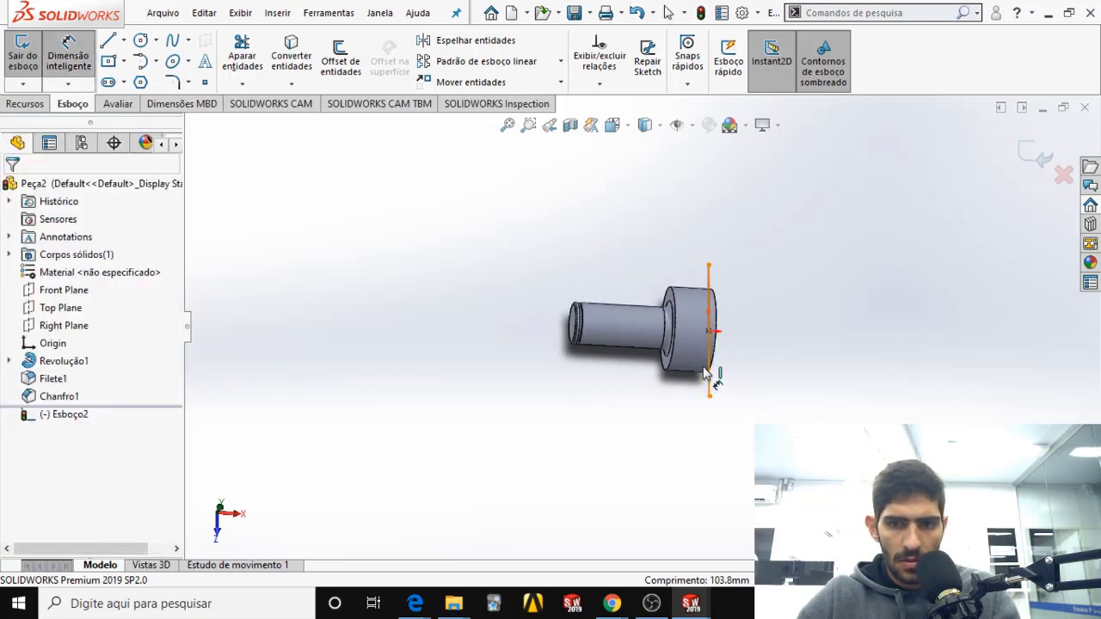
pyautogui.click(708, 374)
pyautogui.click(695, 284)
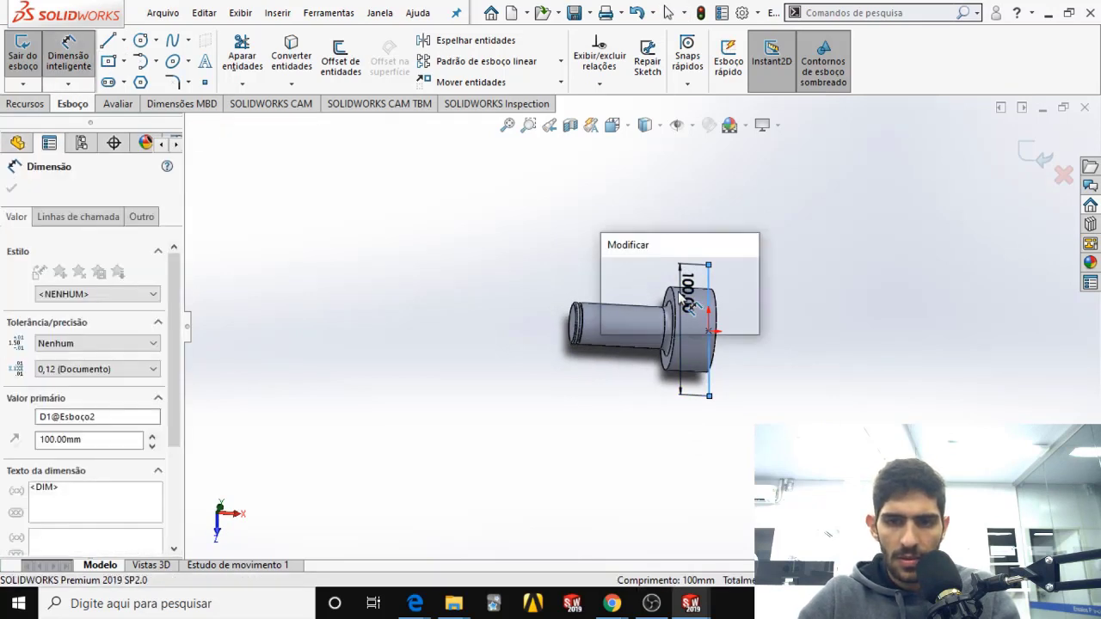
pyautogui.press('Return')
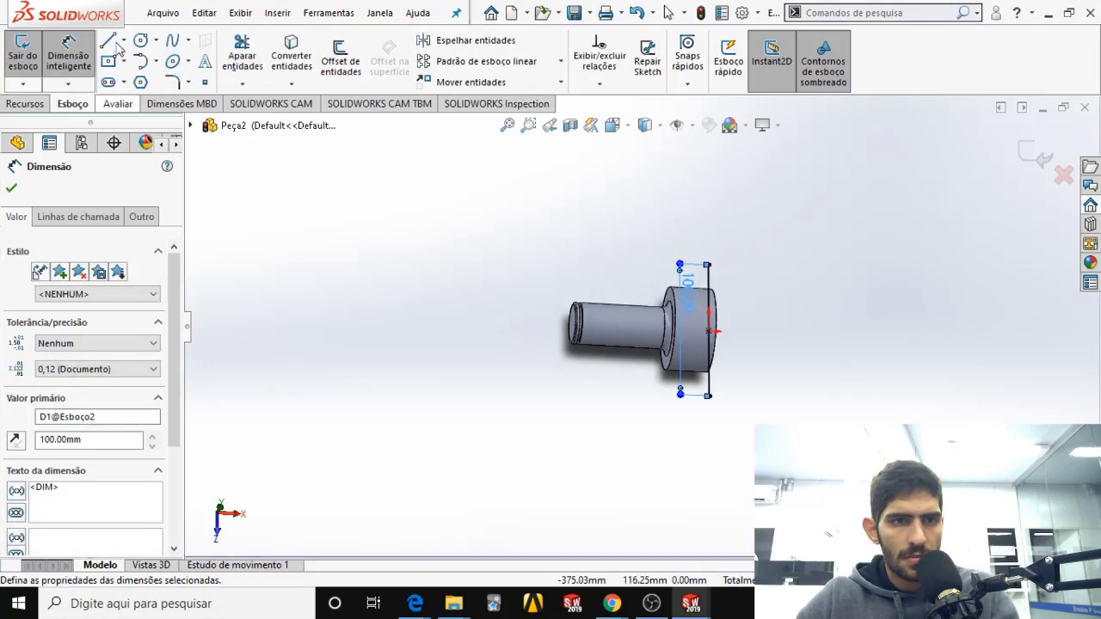
# Step: Sketch the fork's lower arm about 138 mm long from the 100 mm line's lower end, continue into the inner wall, and shorten that wall
pyautogui.press('l')
pyautogui.click(710, 396)
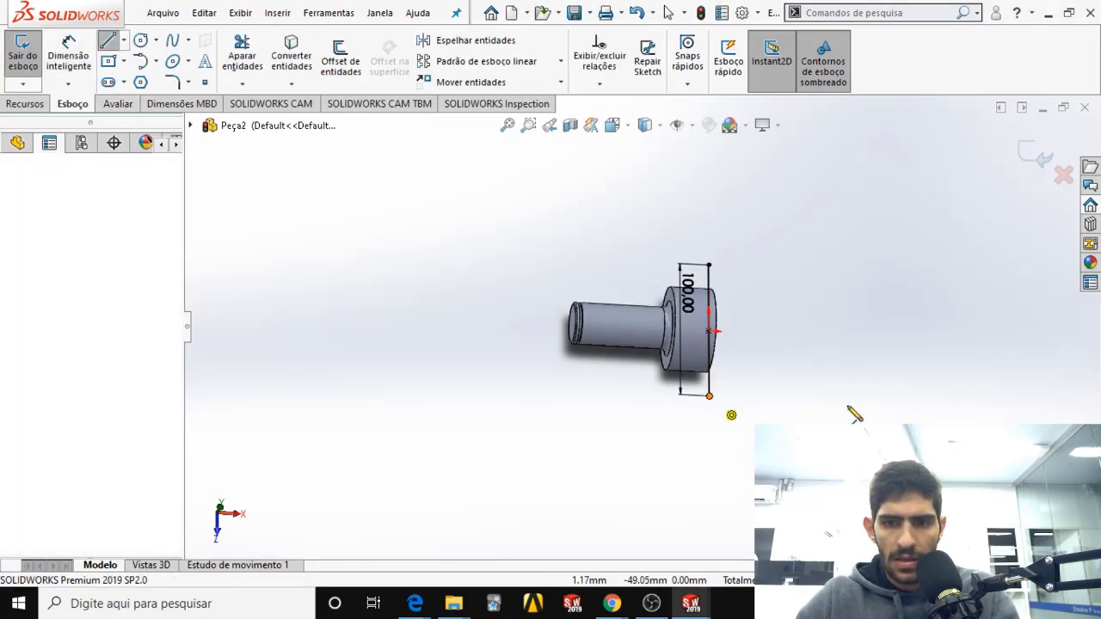
pyautogui.click(898, 404)
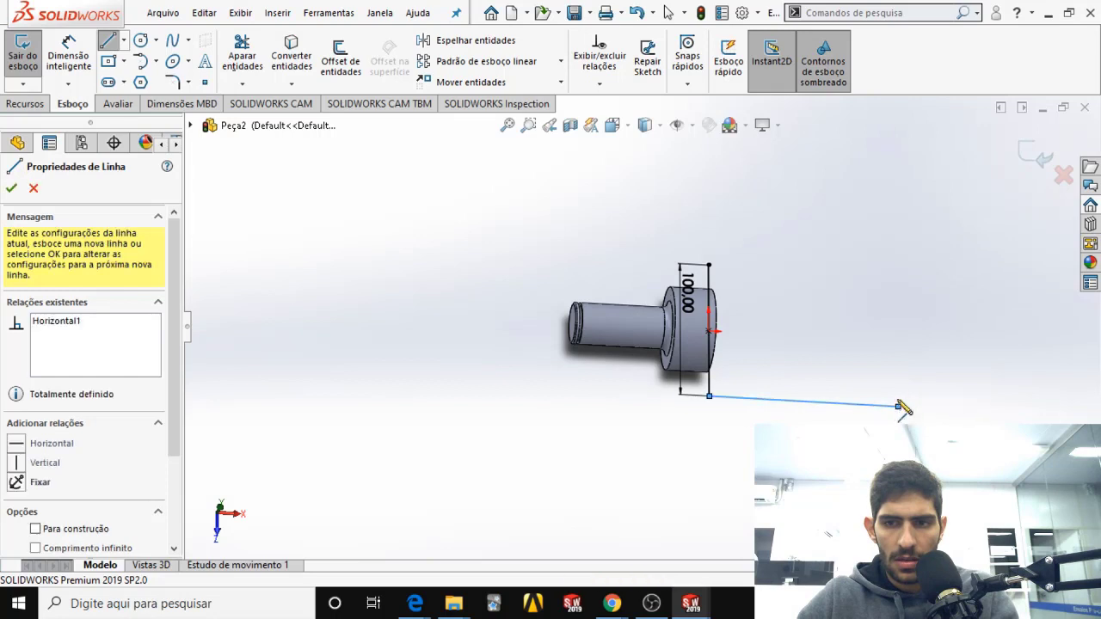
pyautogui.click(898, 378)
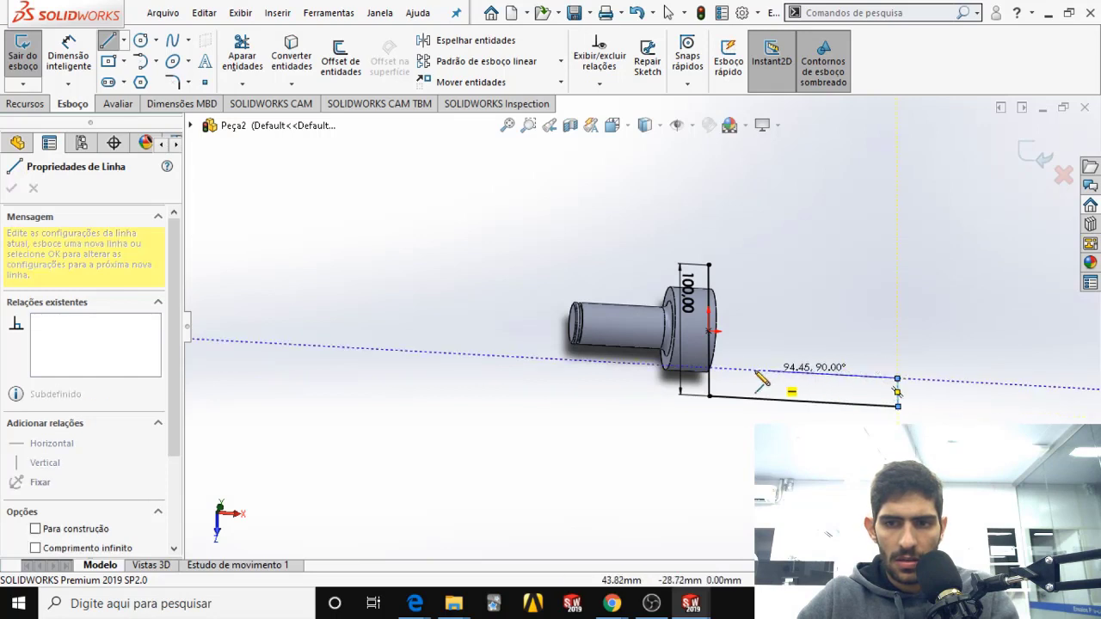
pyautogui.click(746, 370)
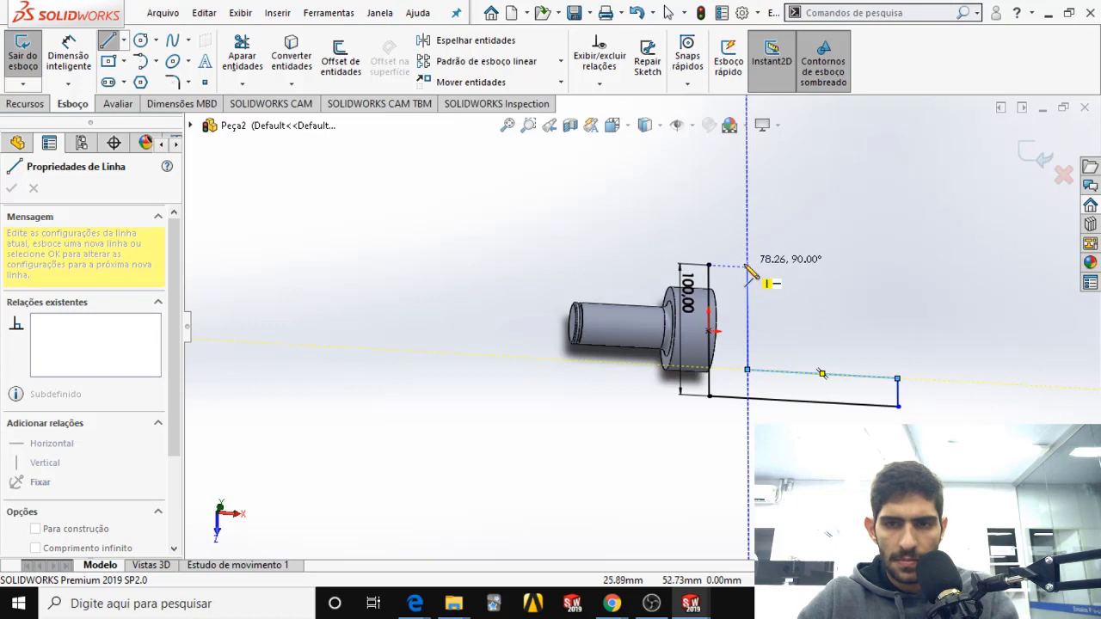
pyautogui.click(747, 272)
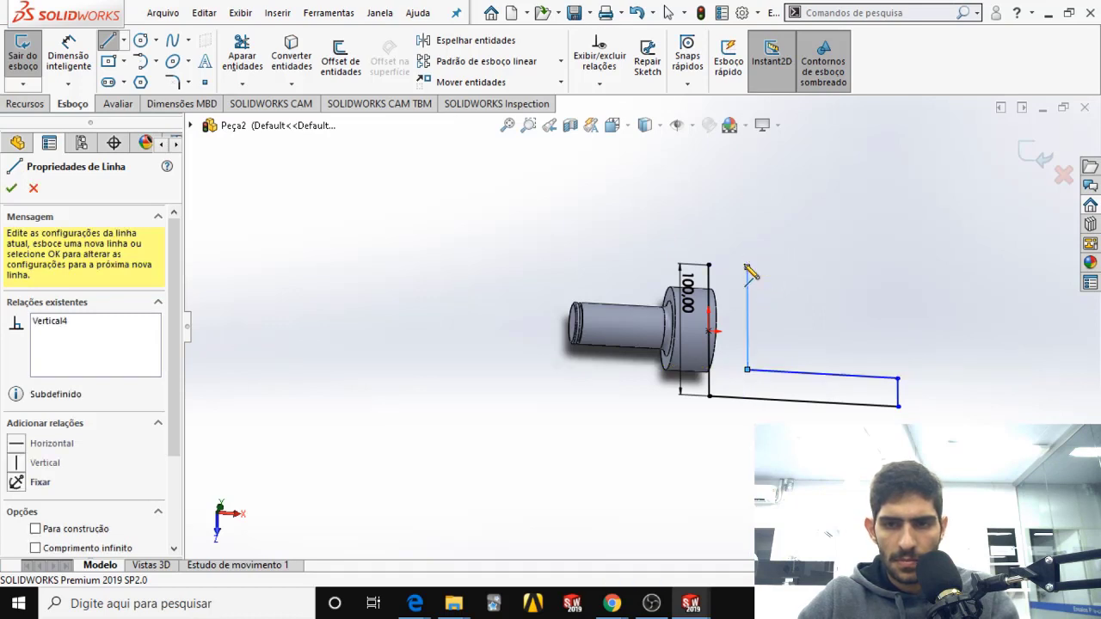
pyautogui.press('Escape')
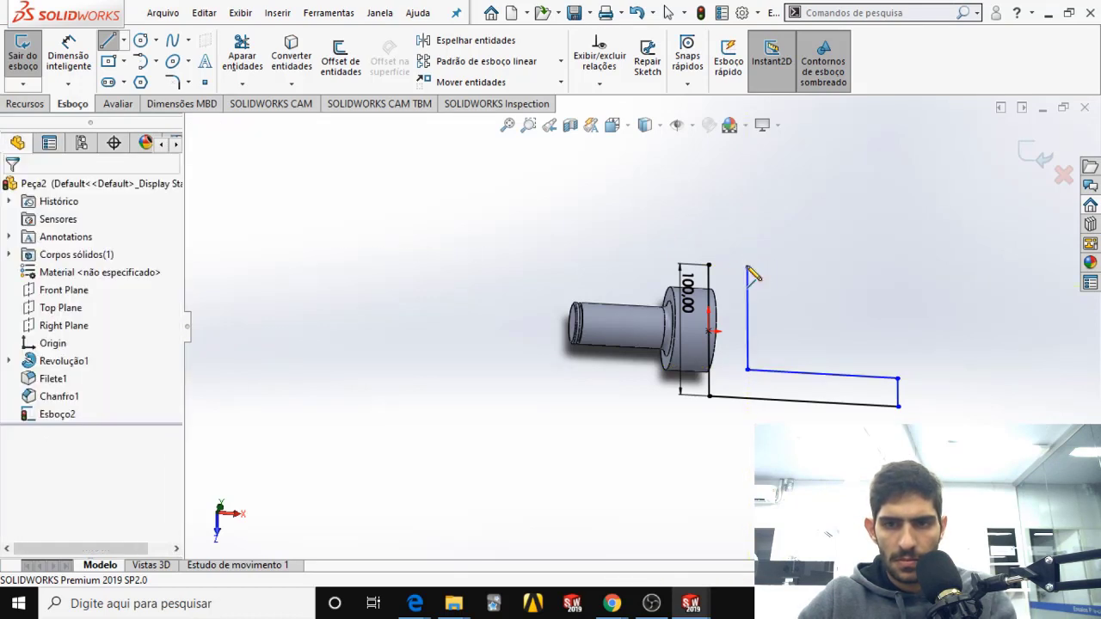
pyautogui.click(747, 269)
pyautogui.moveTo(749, 280); pyautogui.dragTo(750, 294)
# Step: Sketch the upper arm about 138 mm long and 14 mm thick, closing the fork profile at the inner wall's upper end
pyautogui.press('l')
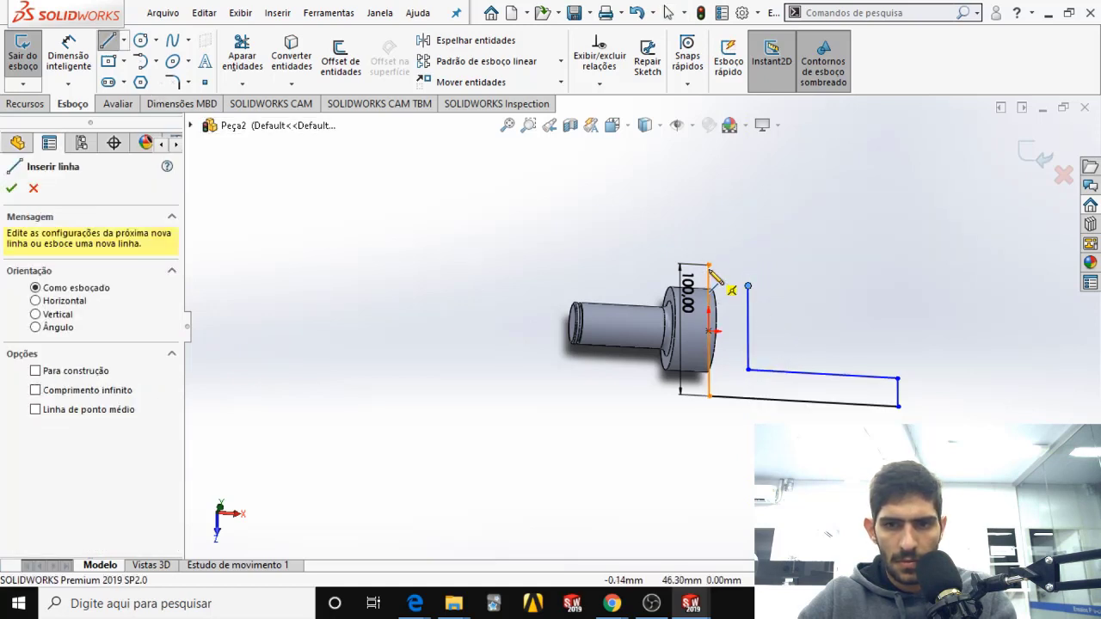
pyautogui.click(709, 265)
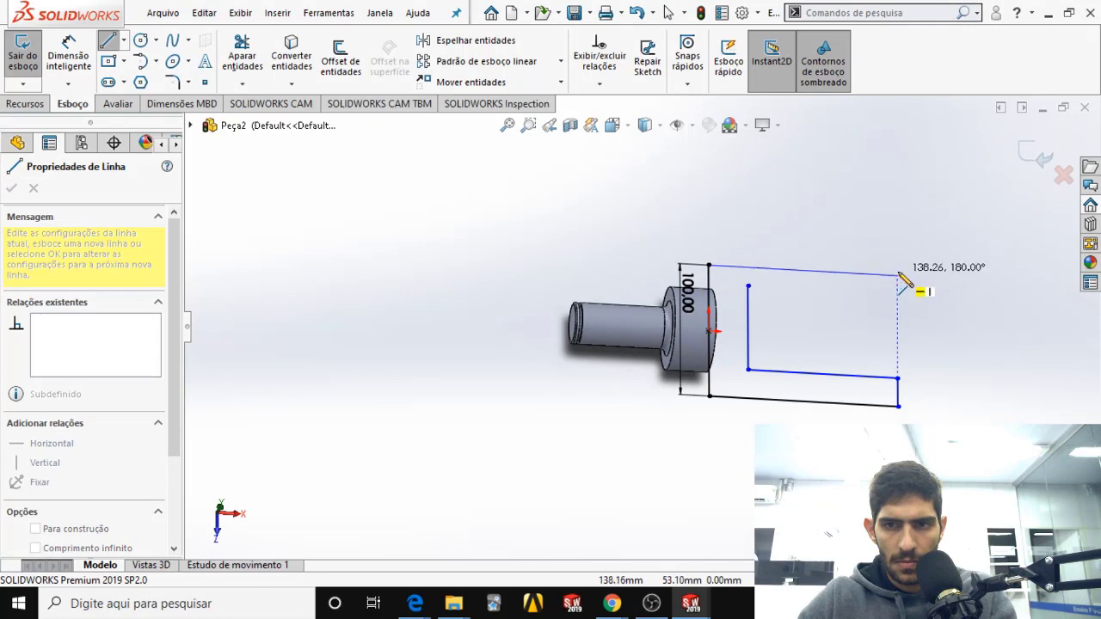
pyautogui.click(897, 275)
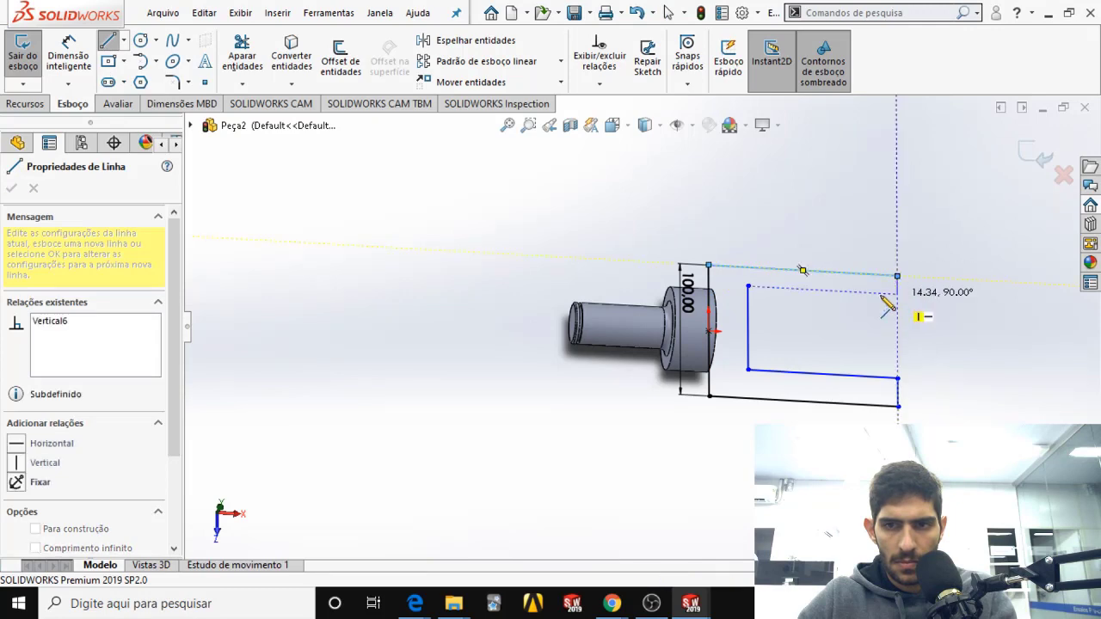
pyautogui.click(897, 294)
pyautogui.click(749, 287)
pyautogui.press('Escape')
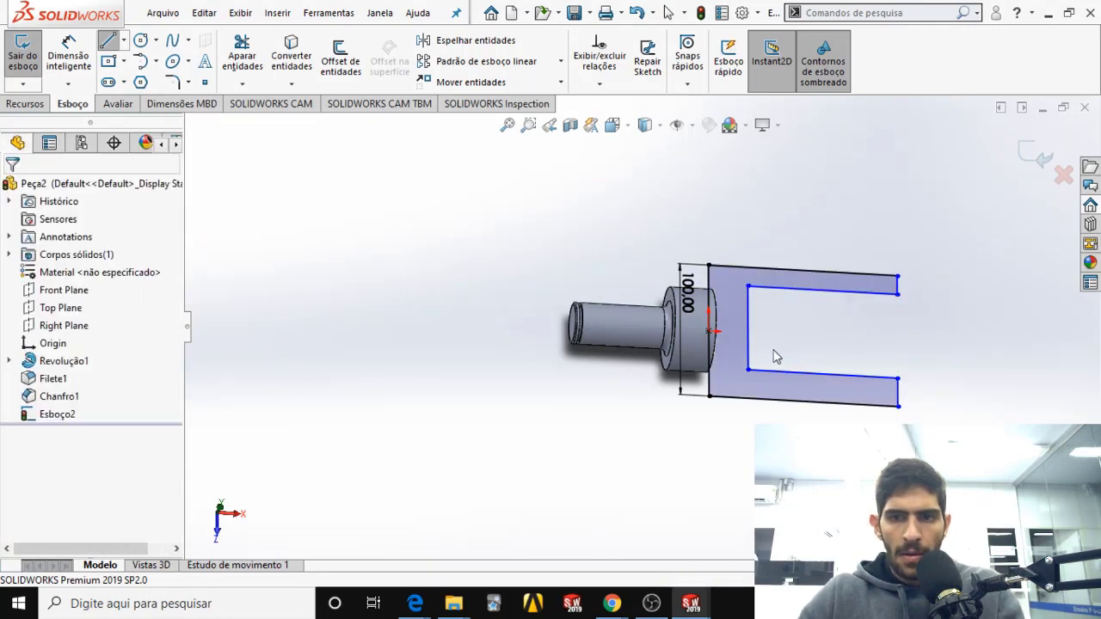
# Step: Dimension the upper fork arm's thickness as 15 mm
pyautogui.click(68, 53)
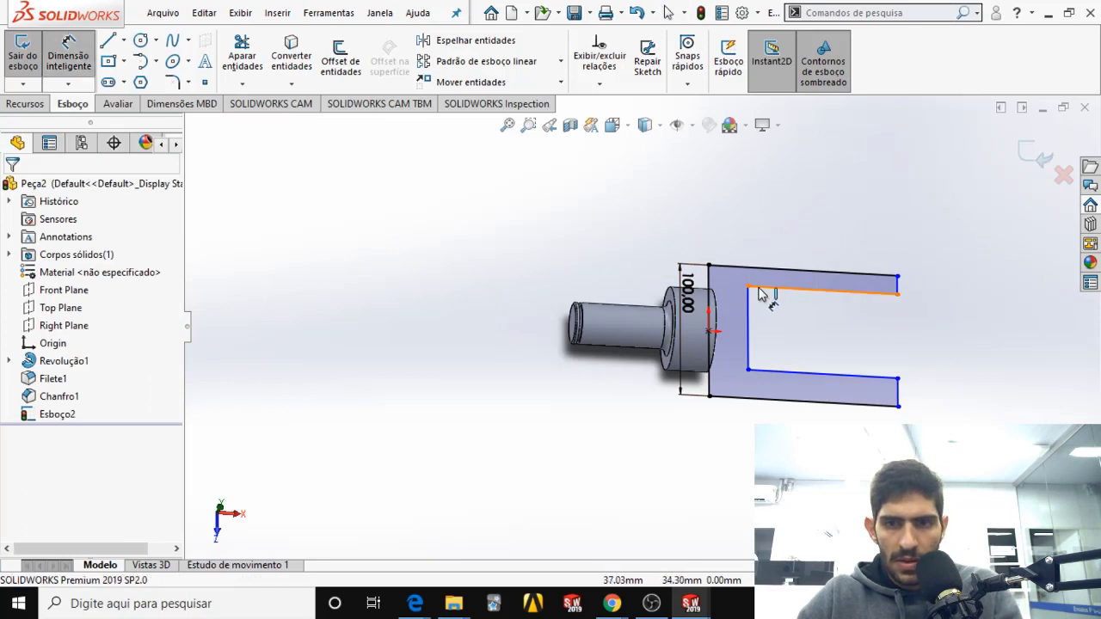
pyautogui.click(767, 268)
pyautogui.click(766, 286)
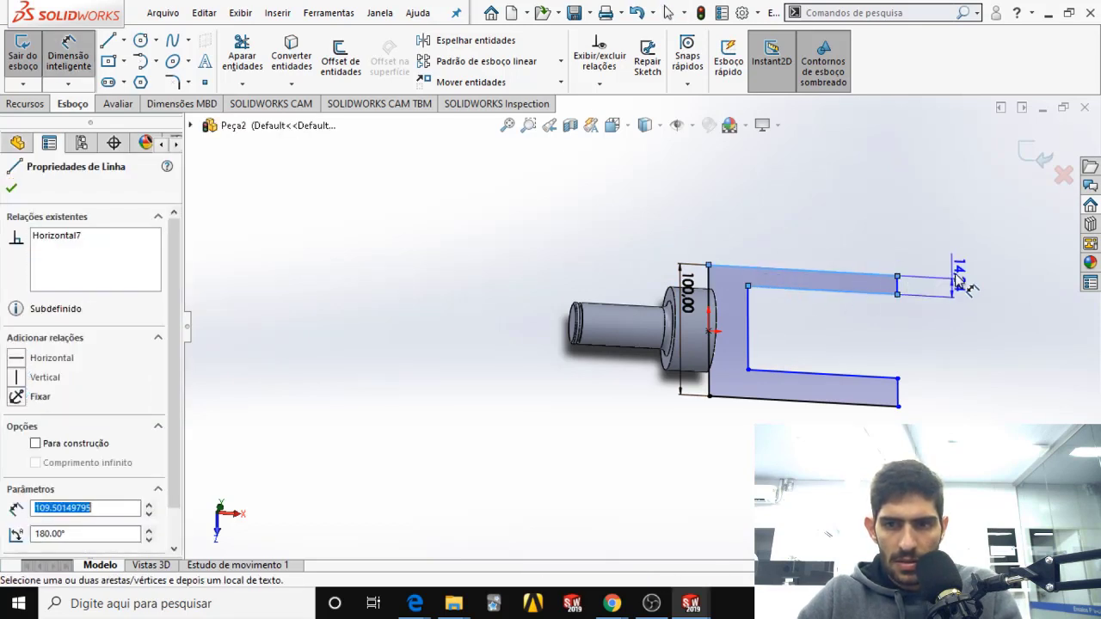
pyautogui.click(954, 279)
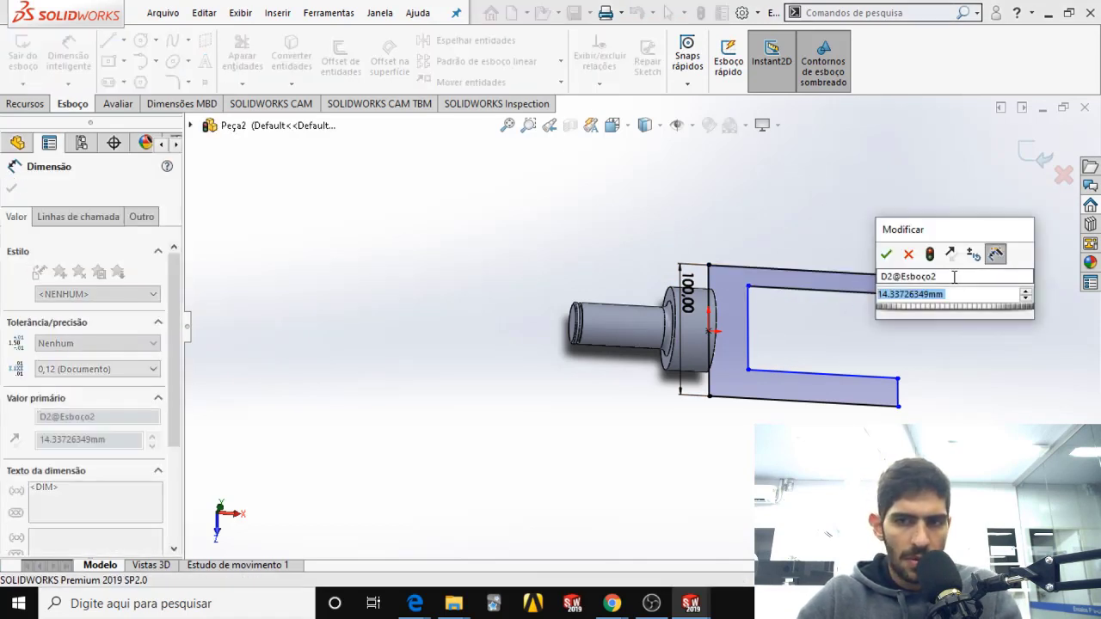
pyautogui.write('15')
pyautogui.press('Return')
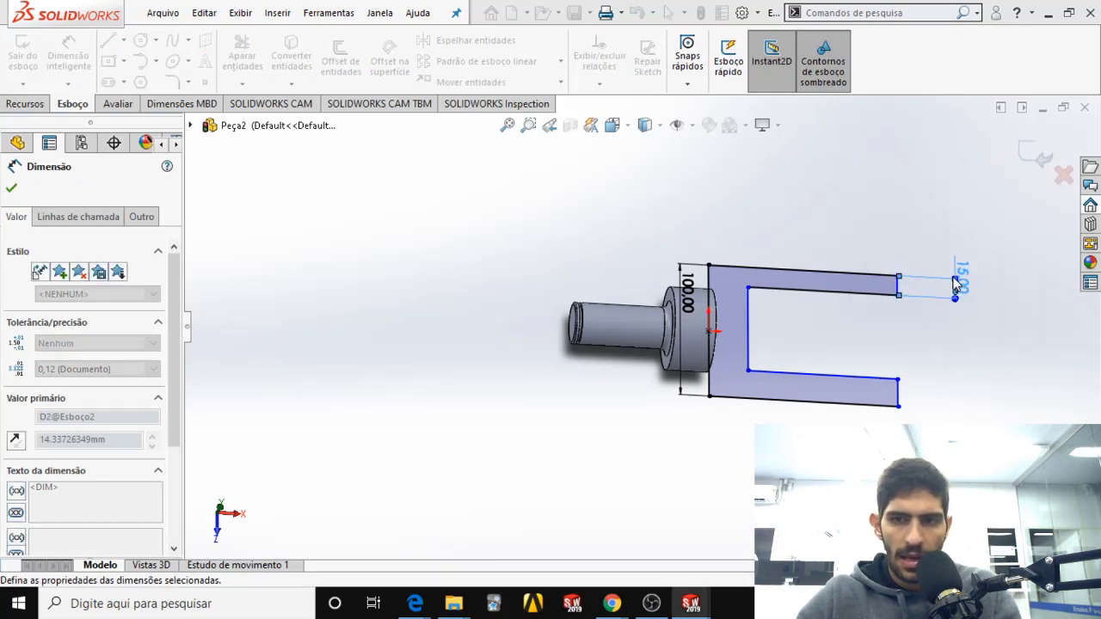
# Step: Set the upper fork arm's thickness dimension to 10 mm
pyautogui.doubleClick(954, 279)
pyautogui.write('10')
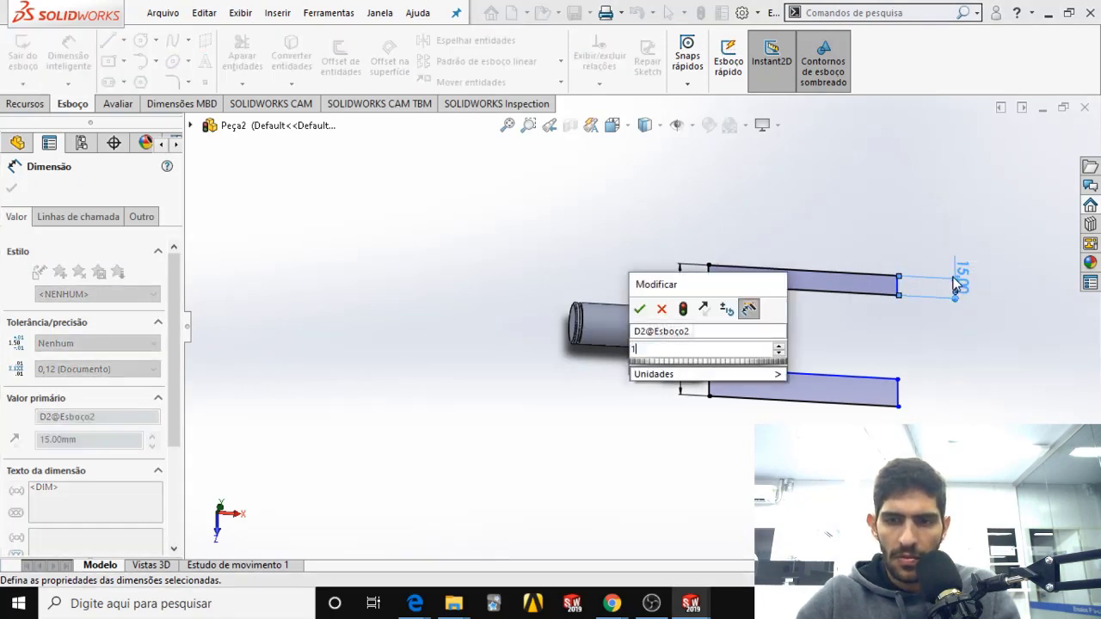
pyautogui.press('Return')
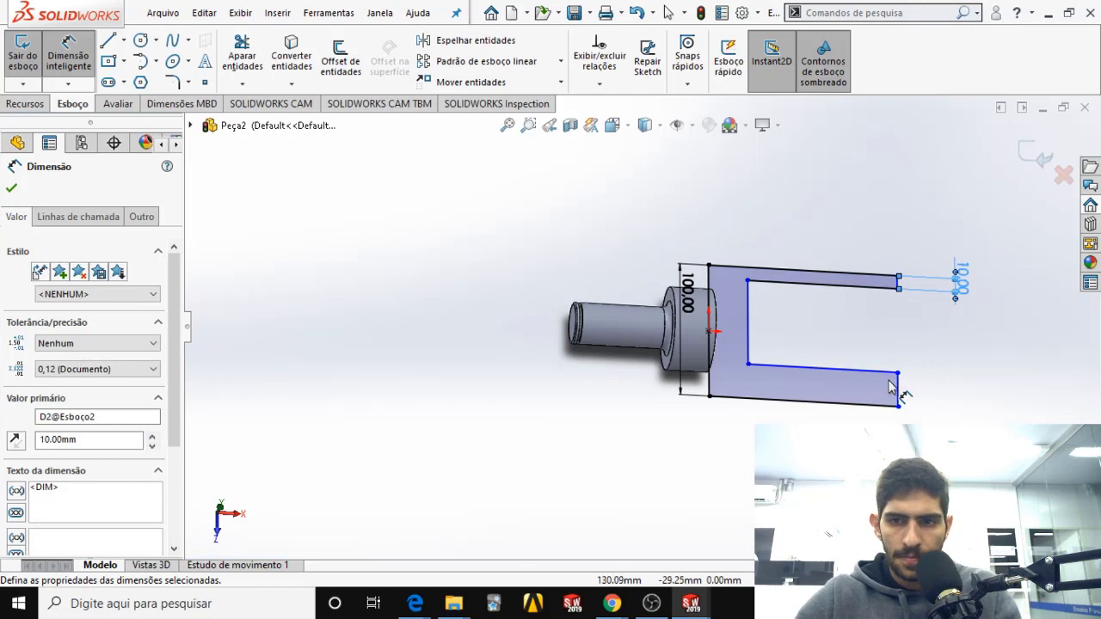
# Step: Dimension the lower fork arm's thickness at its free end as 10 mm
pyautogui.click(898, 392)
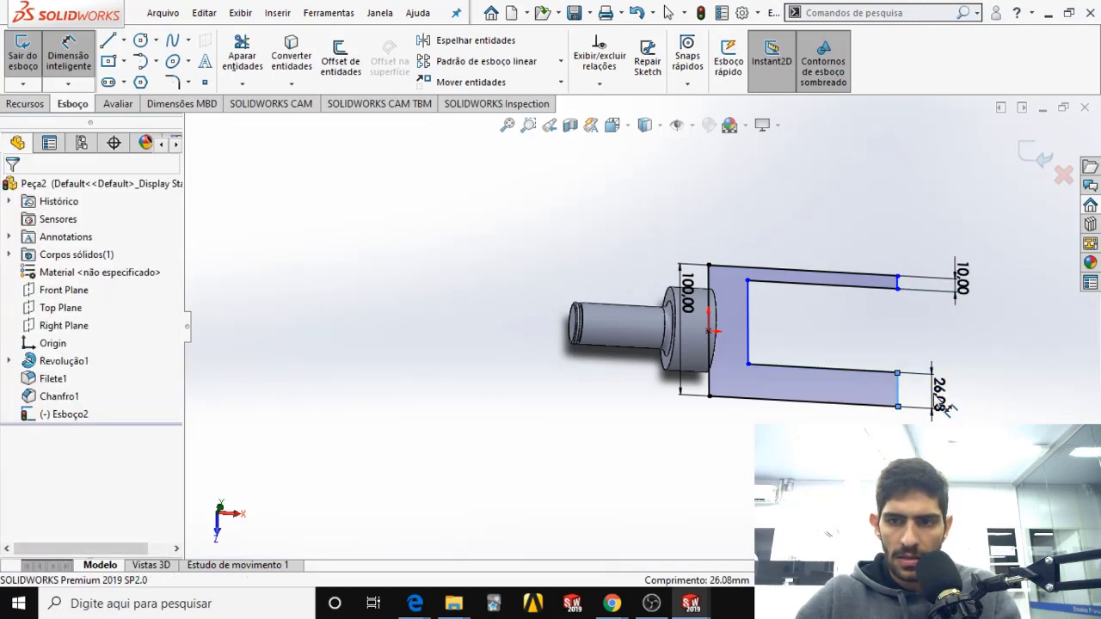
pyautogui.click(938, 391)
pyautogui.write('10')
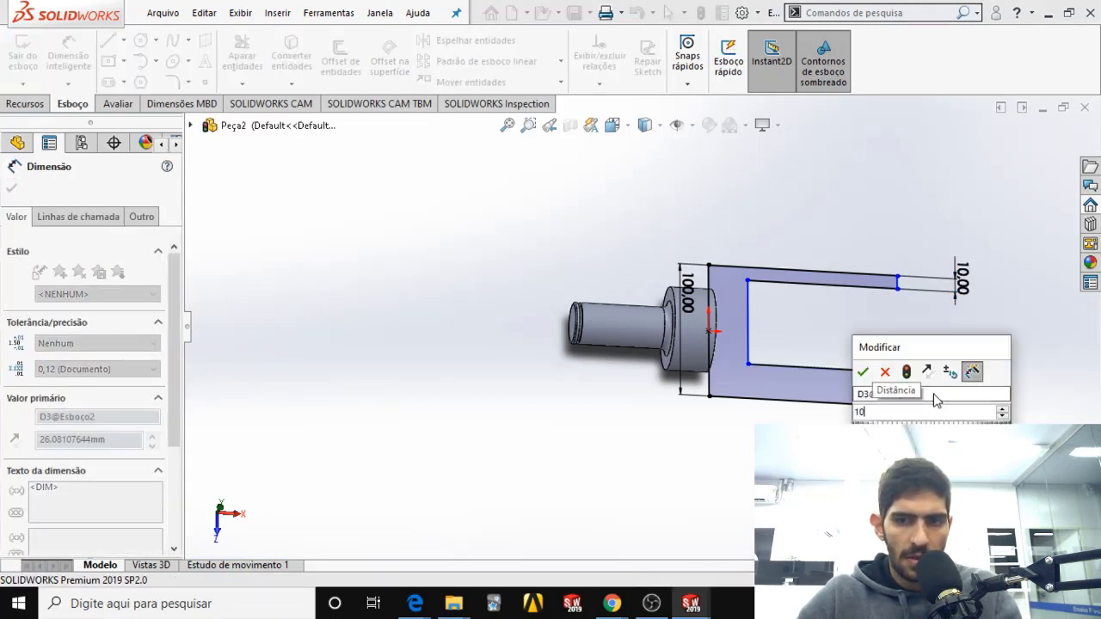
pyautogui.press('Return')
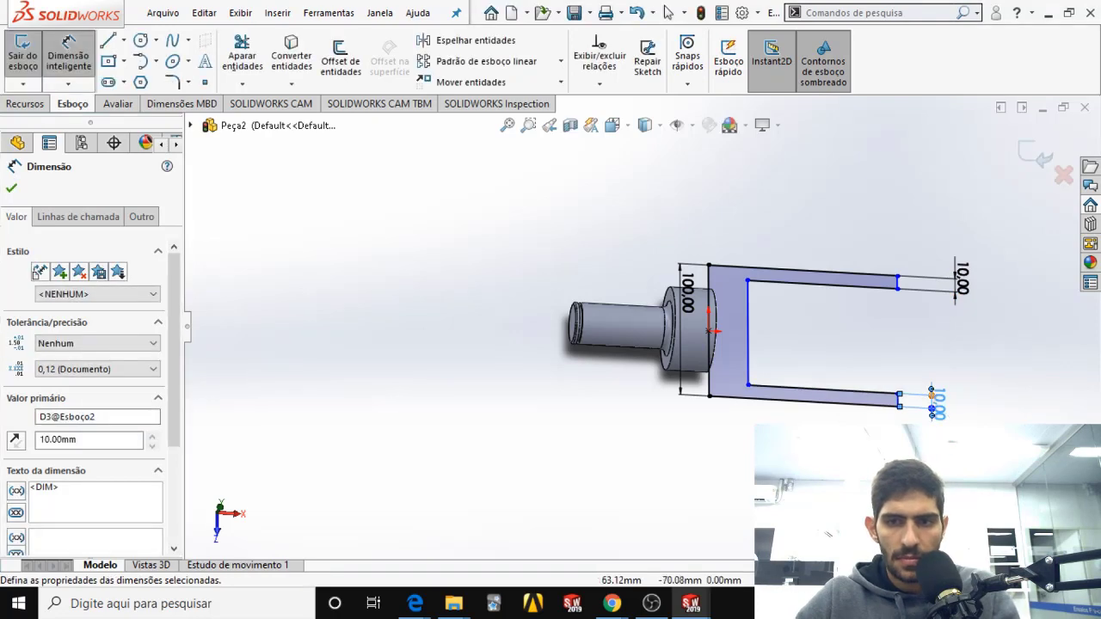
# Step: Set the thickness dimensions of both the lower and upper fork arms to 20 mm
pyautogui.moveTo(766, 389)
pyautogui.mouseDown(button='middle')
pyautogui.moveTo(838, 312)
pyautogui.moveTo(897, 369)
pyautogui.mouseUp(button='middle')
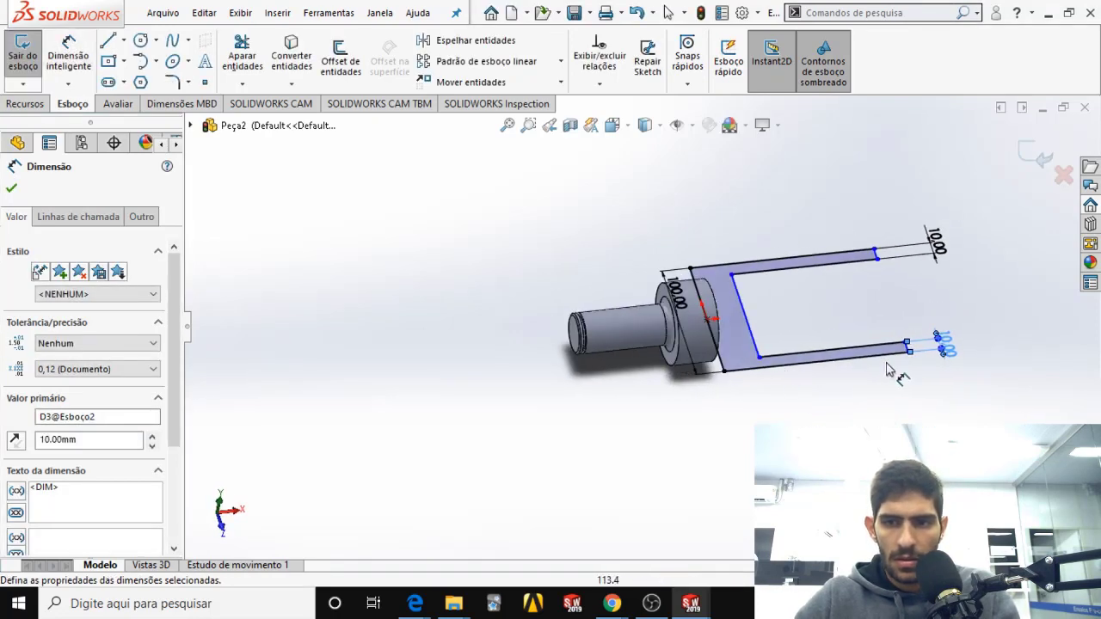
pyautogui.click(938, 354)
pyautogui.click(944, 351)
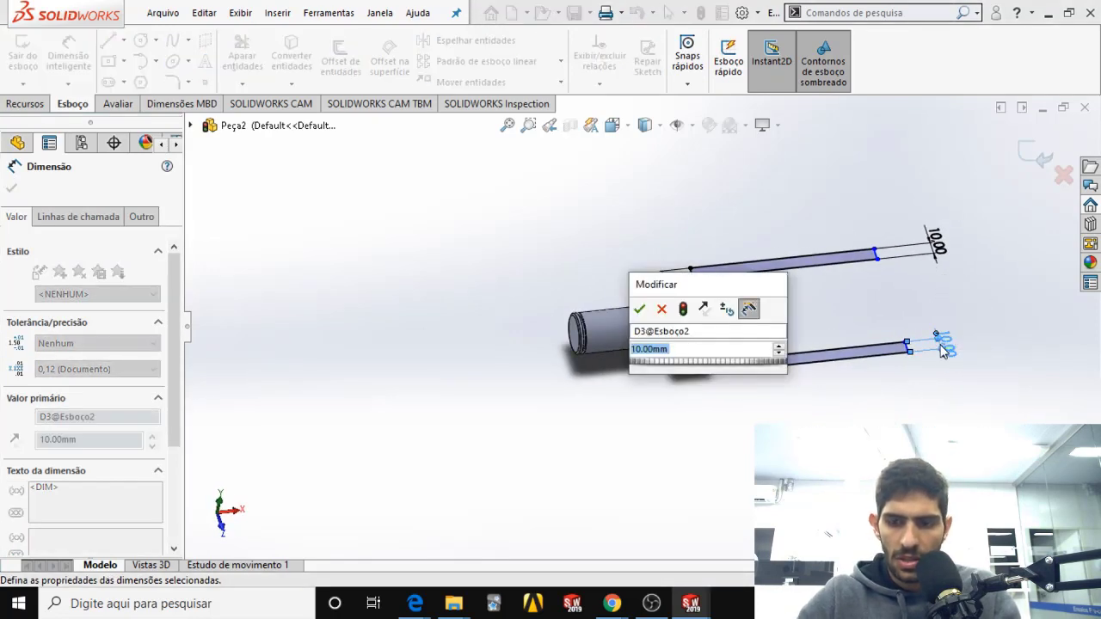
pyautogui.write('20')
pyautogui.press('Return')
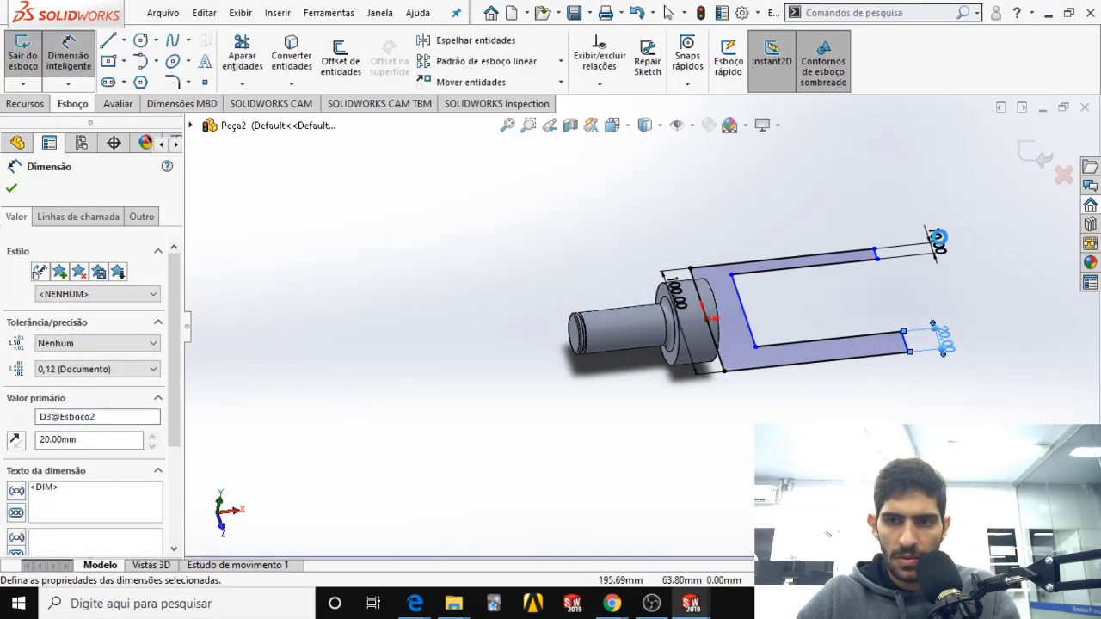
pyautogui.click(936, 245)
pyautogui.write('20')
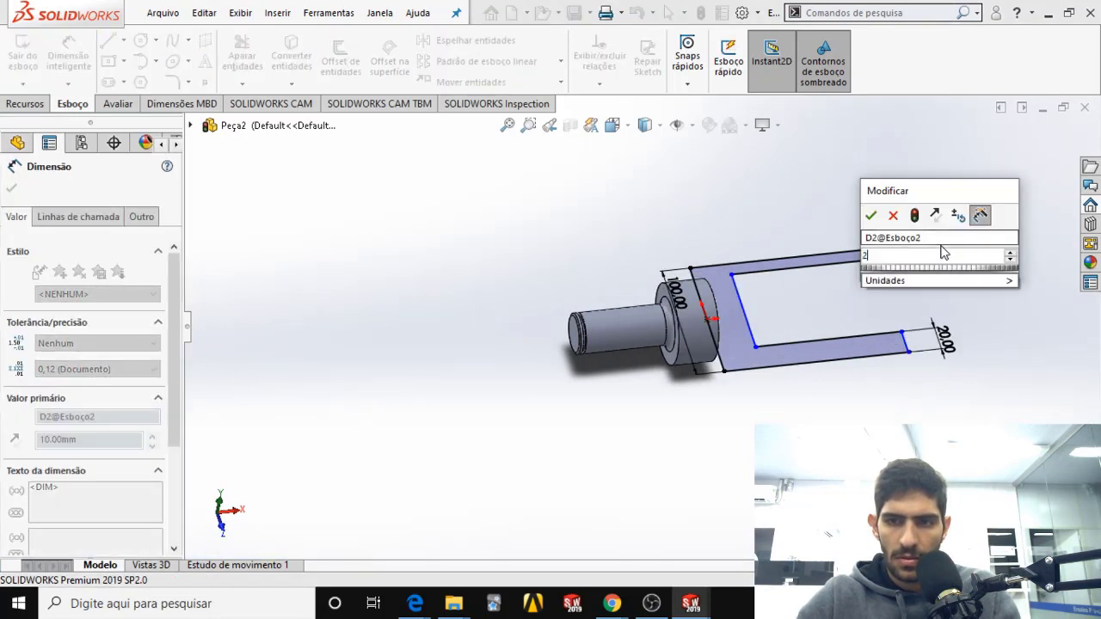
pyautogui.press('Return')
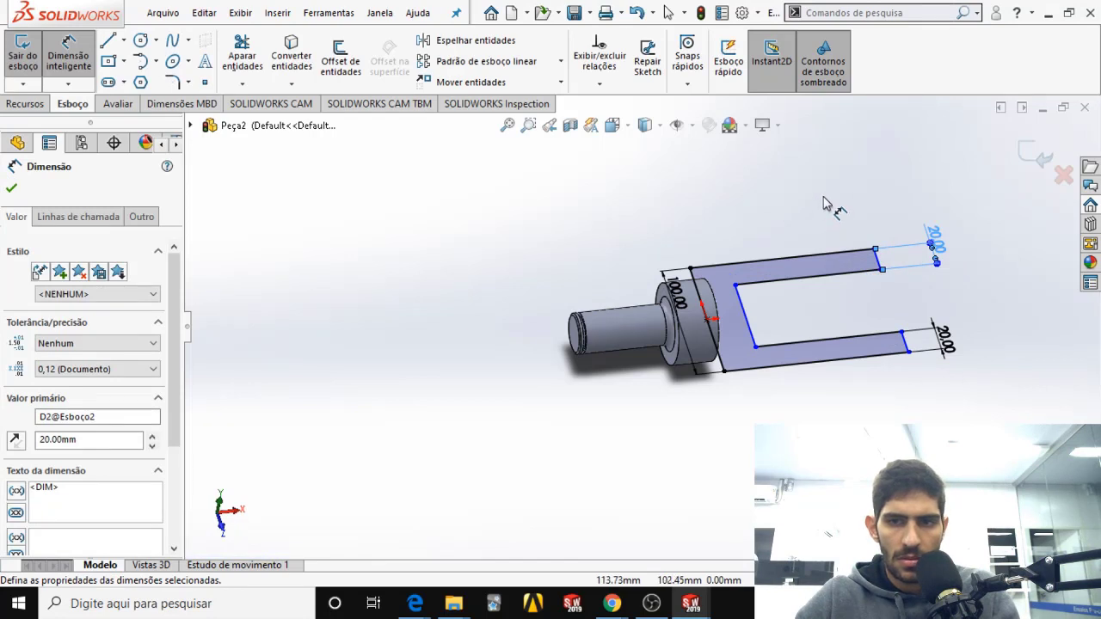
pyautogui.click(828, 203)
pyautogui.moveTo(940, 153); pyautogui.dragTo(927, 149, button='middle')
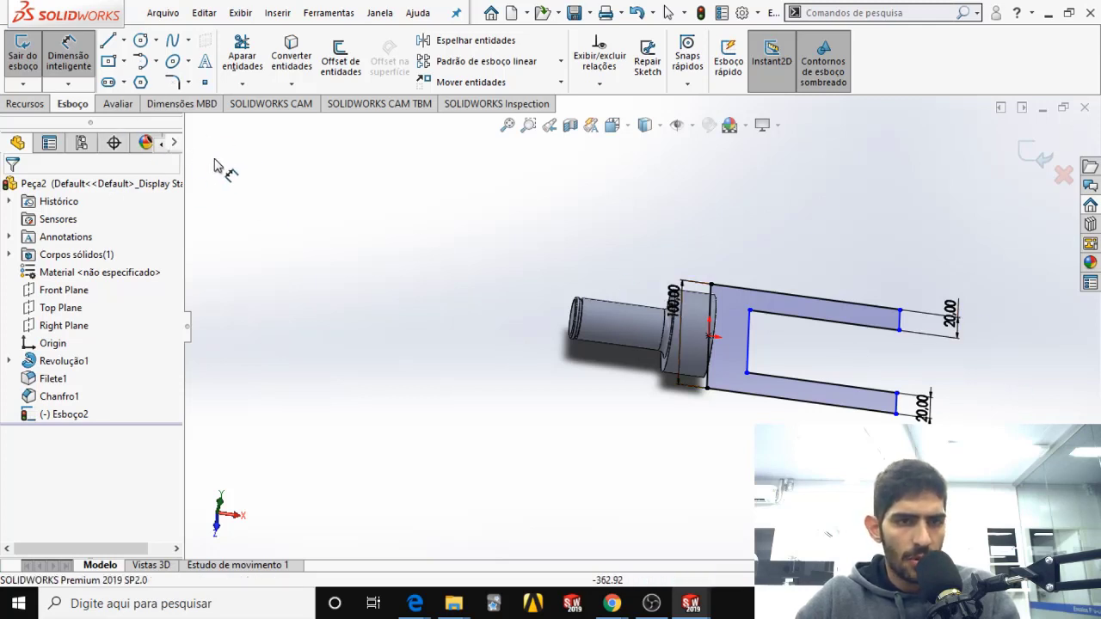
# Step: Set up a blind boss extrusion of the U-shaped fork profile with a first-direction depth of 35 mm
pyautogui.click(38, 107)
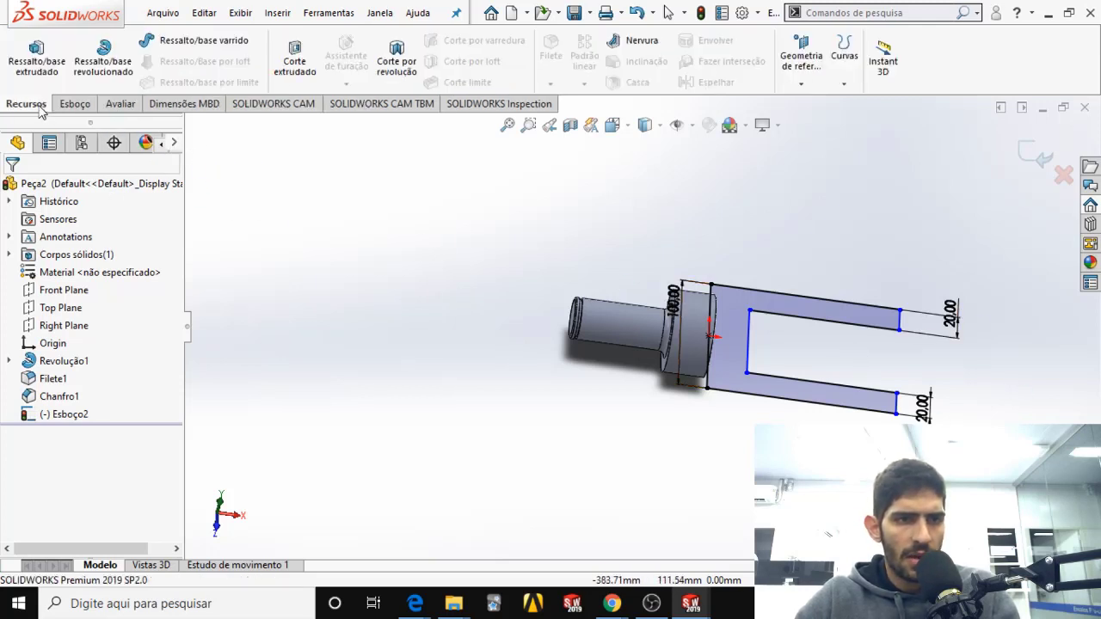
pyautogui.click(36, 54)
pyautogui.moveTo(856, 355); pyautogui.dragTo(869, 284, button='middle')
pyautogui.click(54, 319)
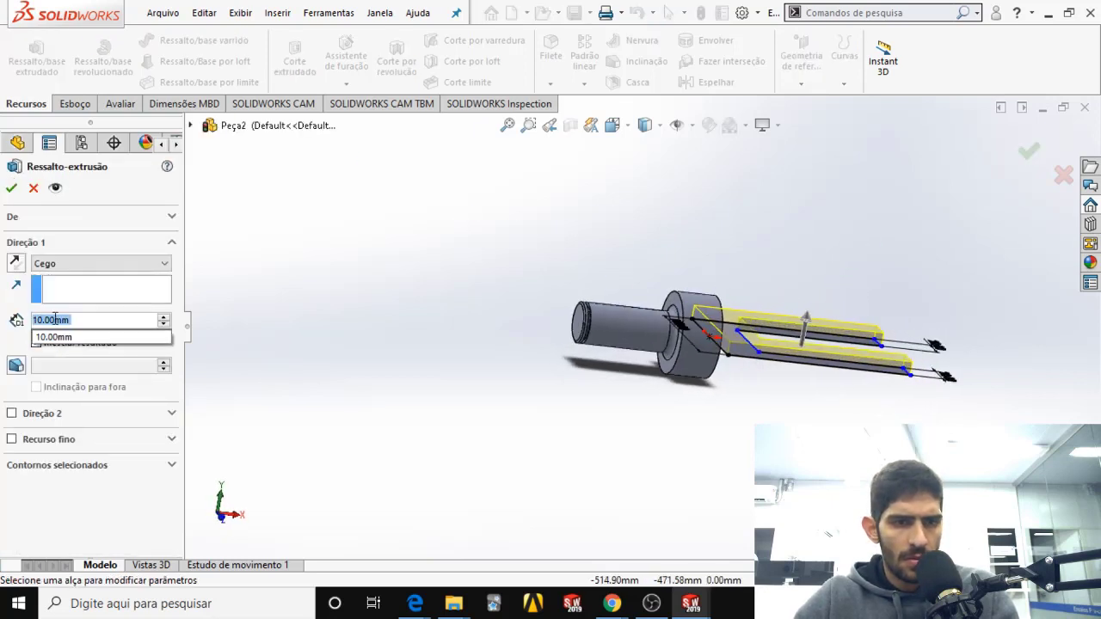
pyautogui.write('25')
pyautogui.press('Return')
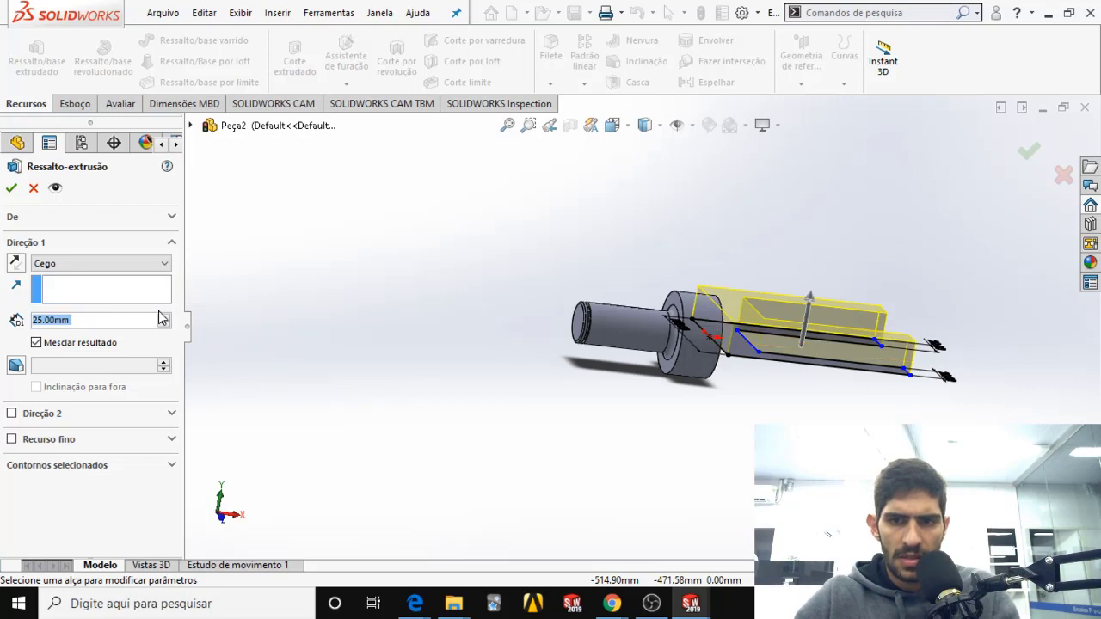
pyautogui.write('35')
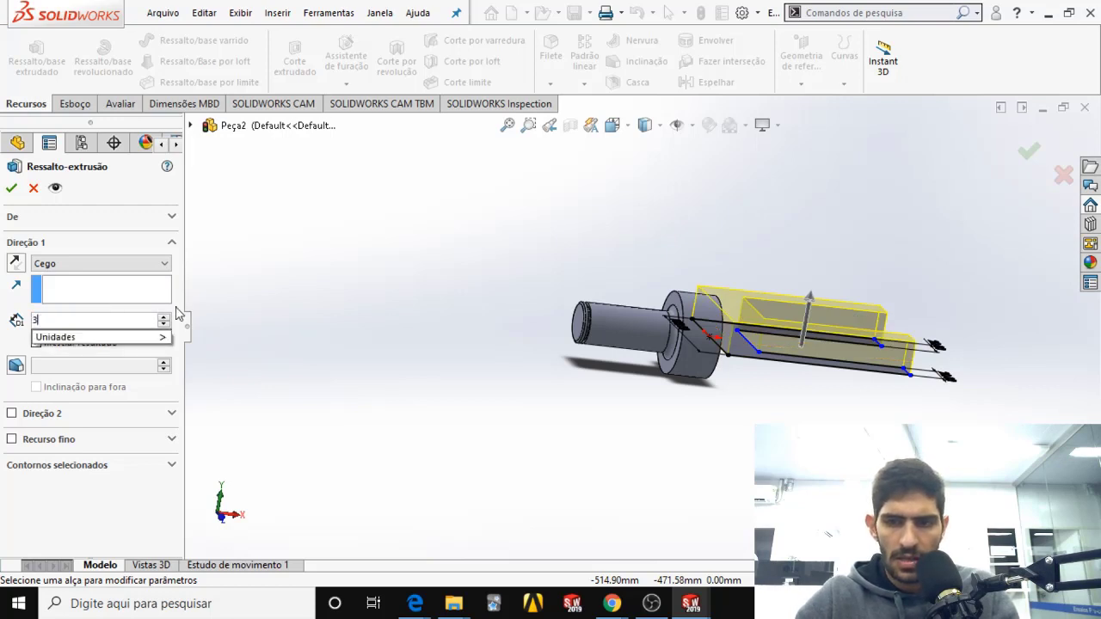
pyautogui.press('Return')
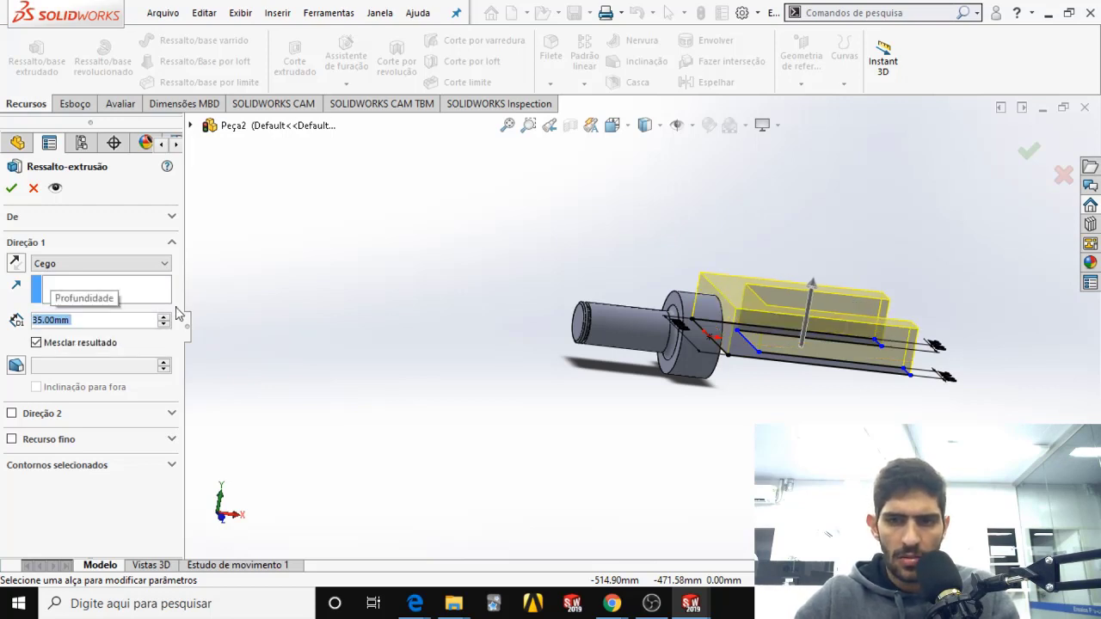
# Step: Enable the second extrusion direction with a 35 mm blind depth and create the merged fork body
pyautogui.click(12, 414)
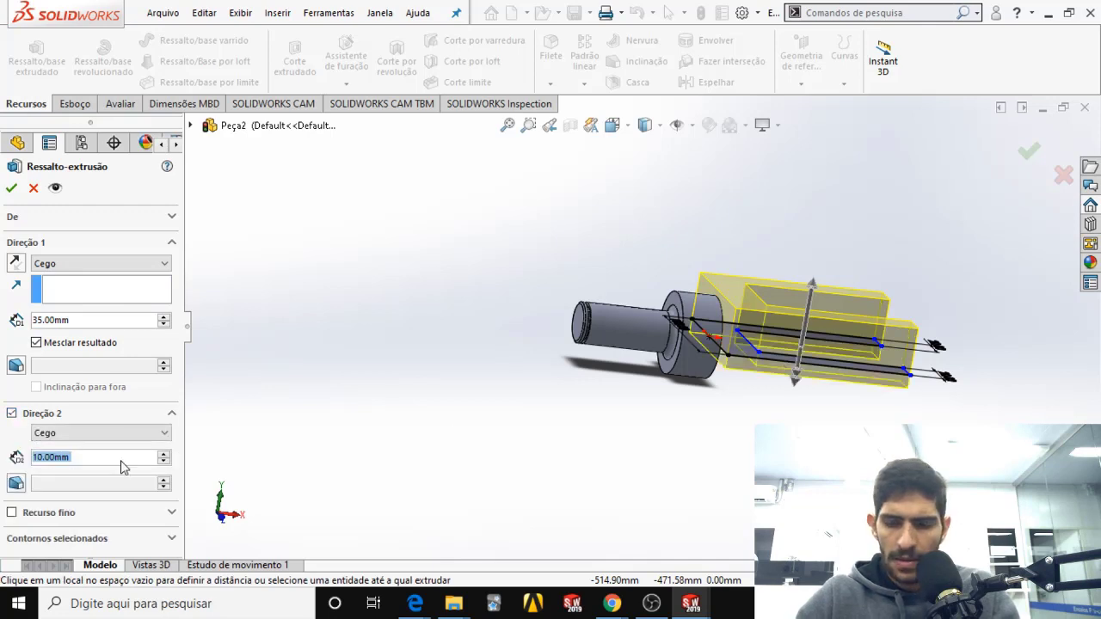
pyautogui.write('35')
pyautogui.press('Return')
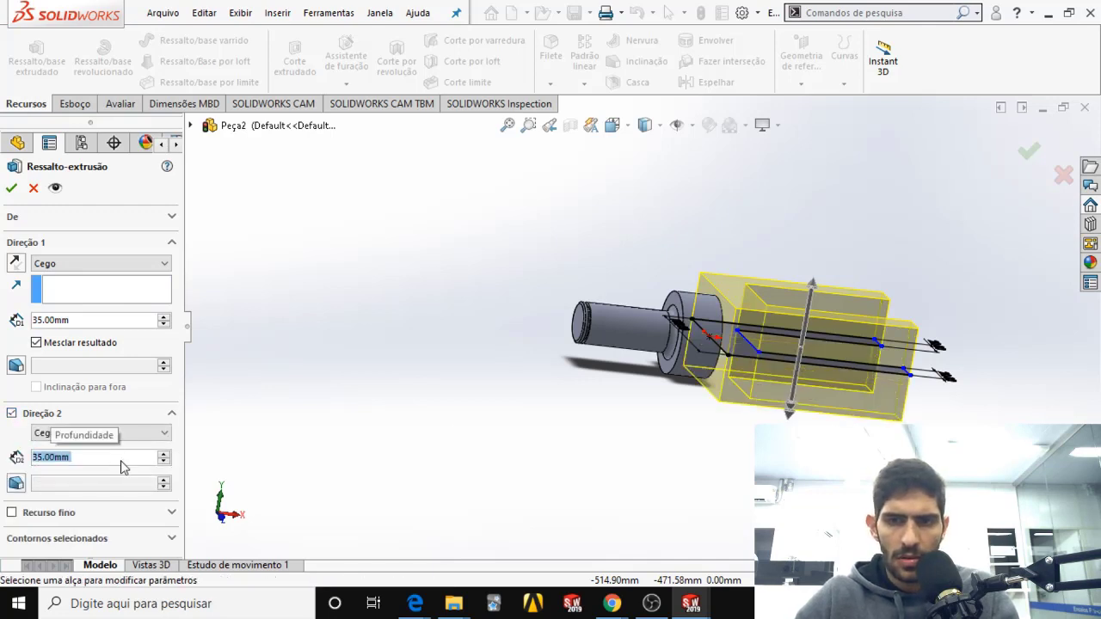
pyautogui.click(12, 189)
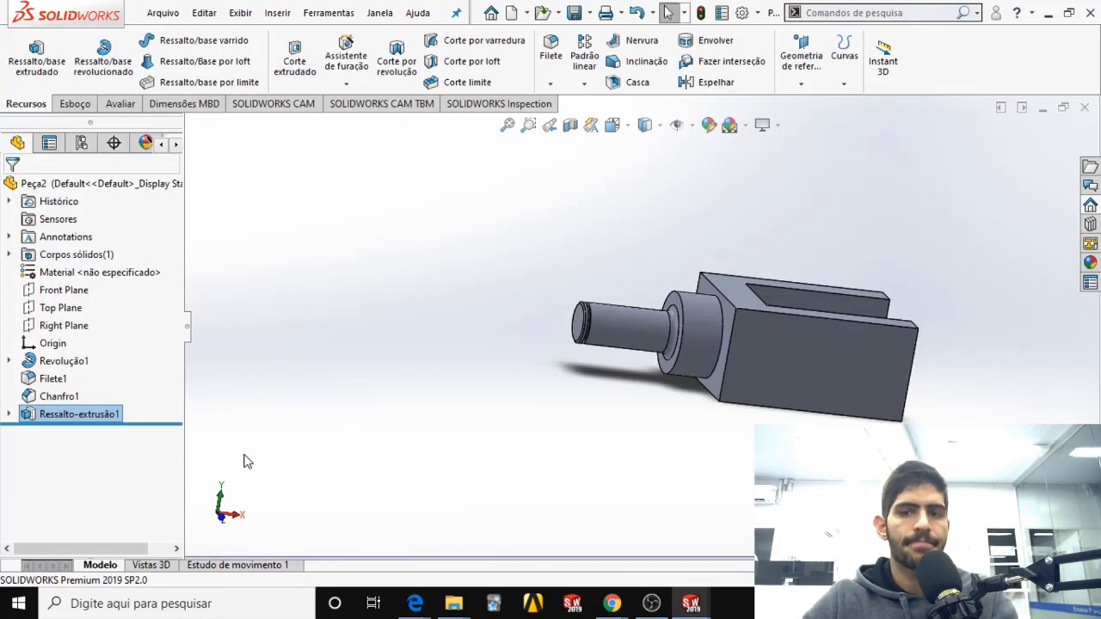
# Step: Examine the rounded arm ends of the finished fork in Peça1 for comparison and return to Peça2
pyautogui.moveTo(892, 370); pyautogui.dragTo(880, 411, button='middle')
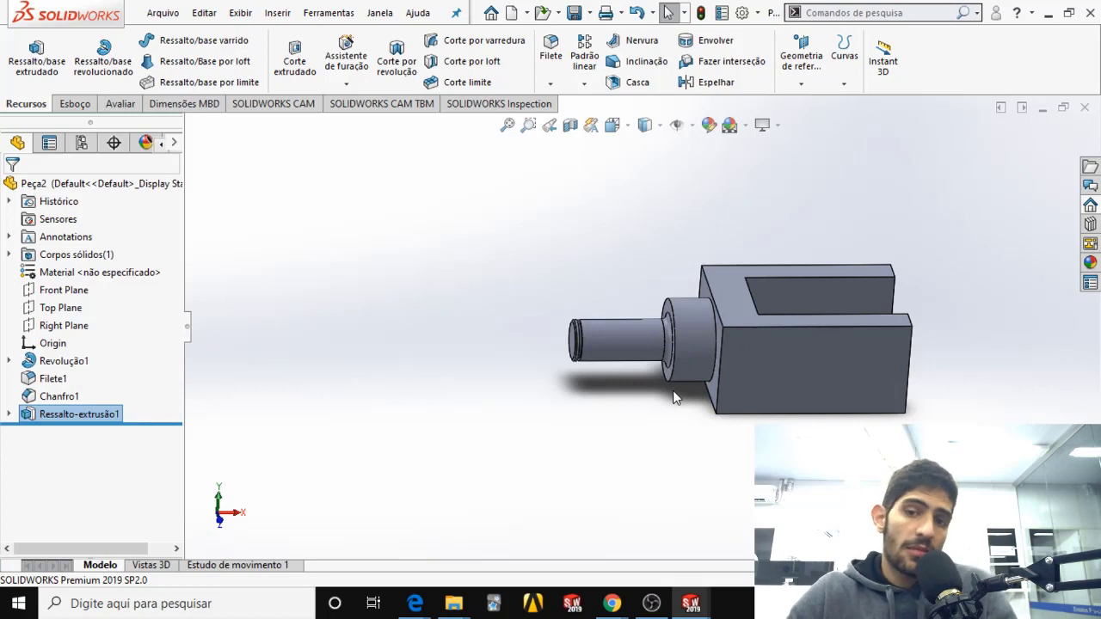
pyautogui.moveTo(861, 334); pyautogui.dragTo(822, 337, button='middle')
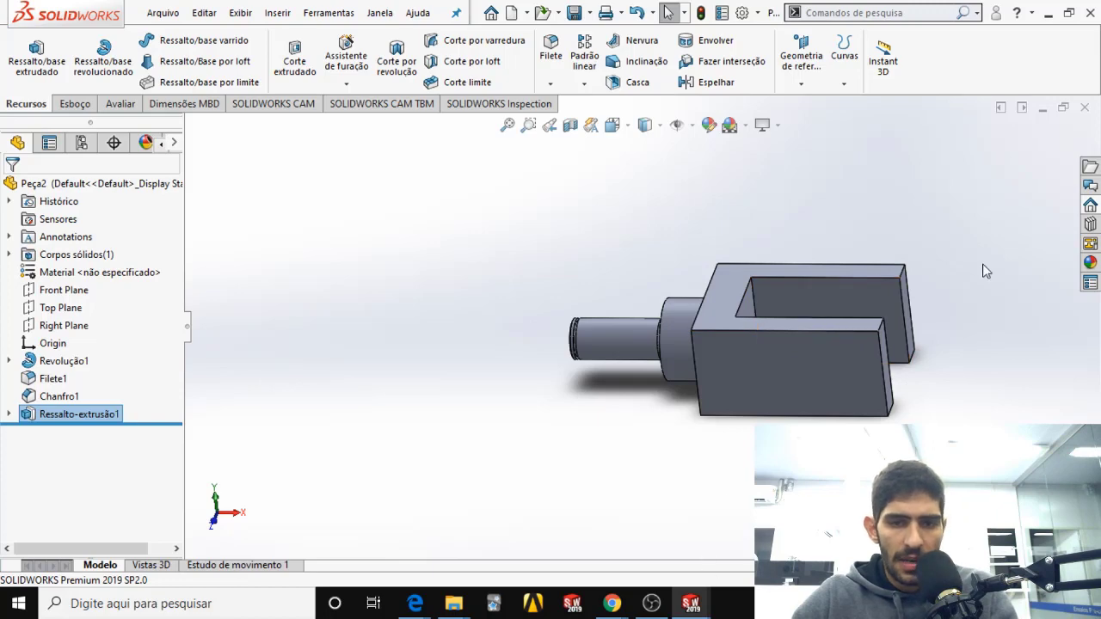
pyautogui.click(1043, 110)
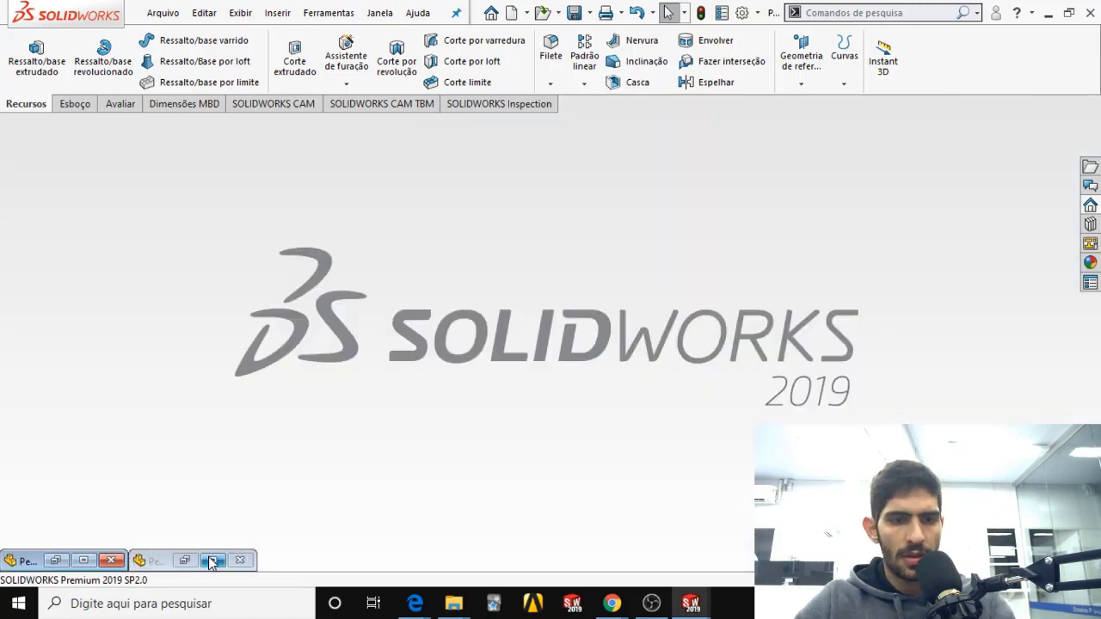
pyautogui.click(214, 565)
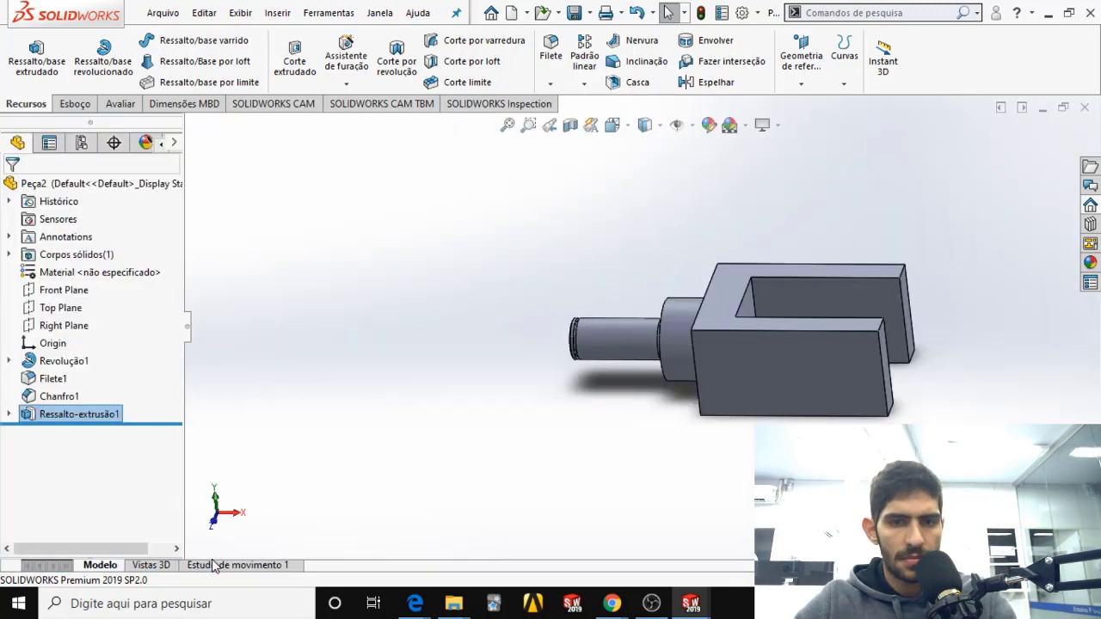
pyautogui.click(1042, 109)
pyautogui.click(57, 561)
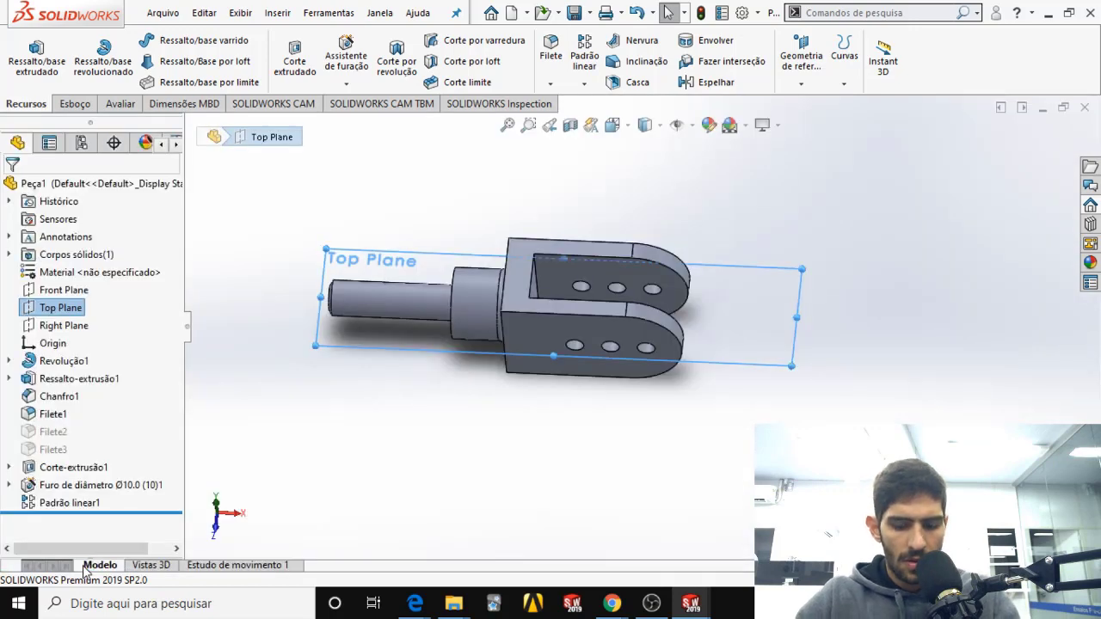
pyautogui.moveTo(484, 417); pyautogui.dragTo(682, 311, button='middle')
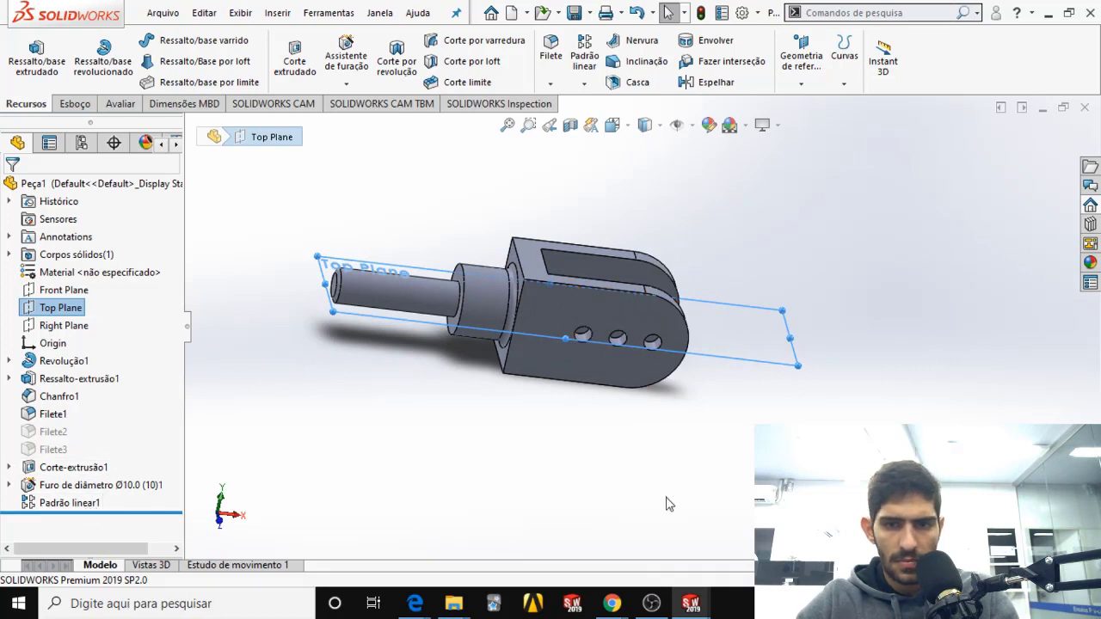
pyautogui.moveTo(646, 283); pyautogui.dragTo(609, 340, button='middle')
pyautogui.click(607, 339)
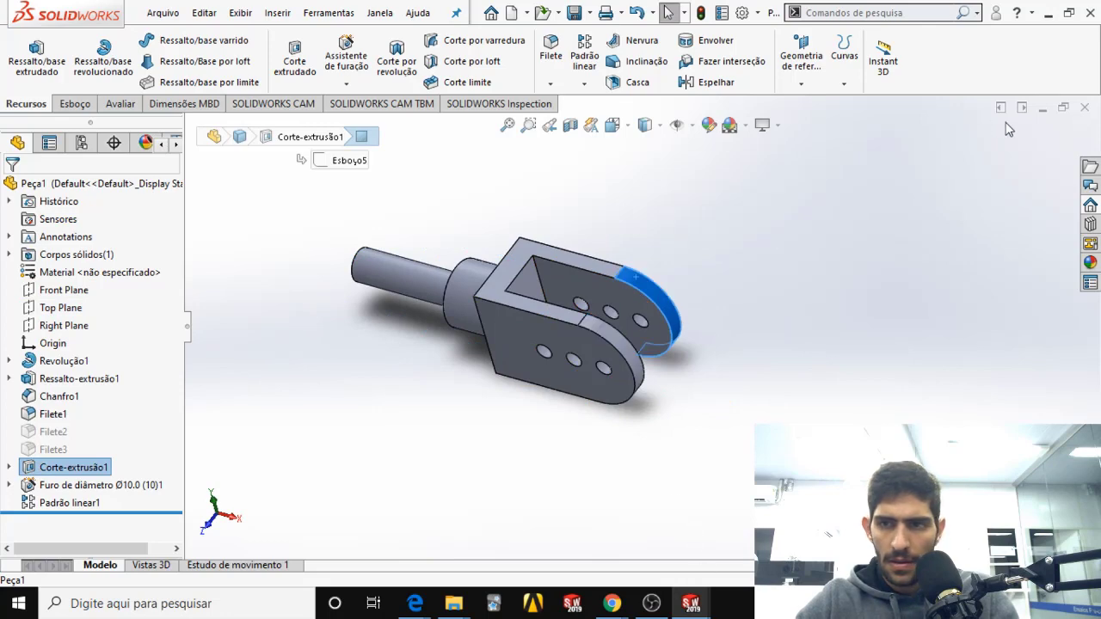
pyautogui.click(1042, 107)
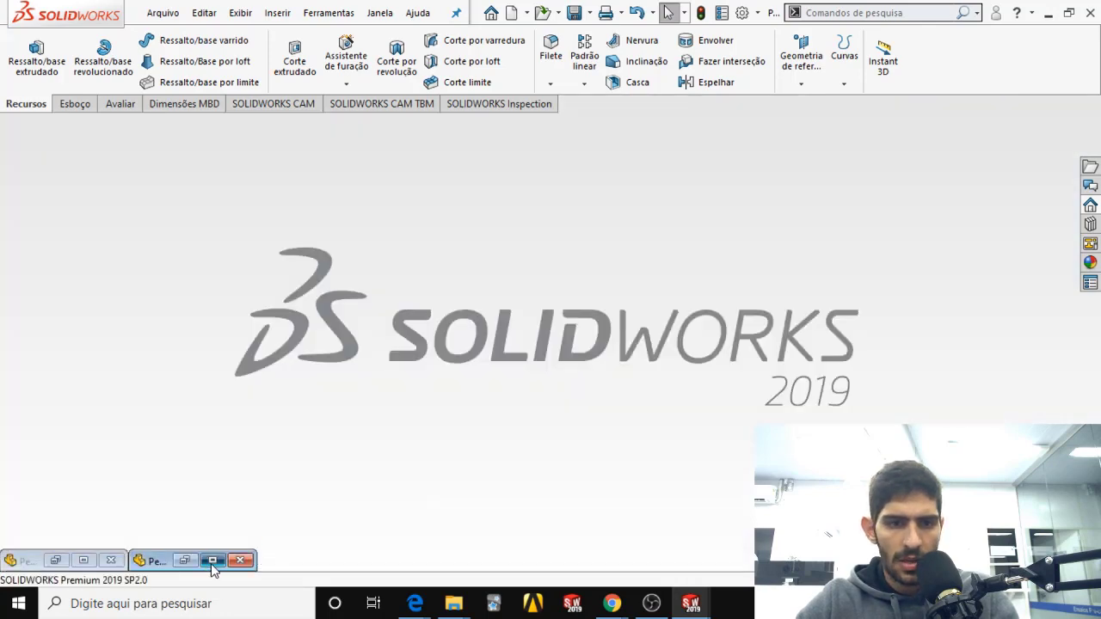
pyautogui.click(212, 562)
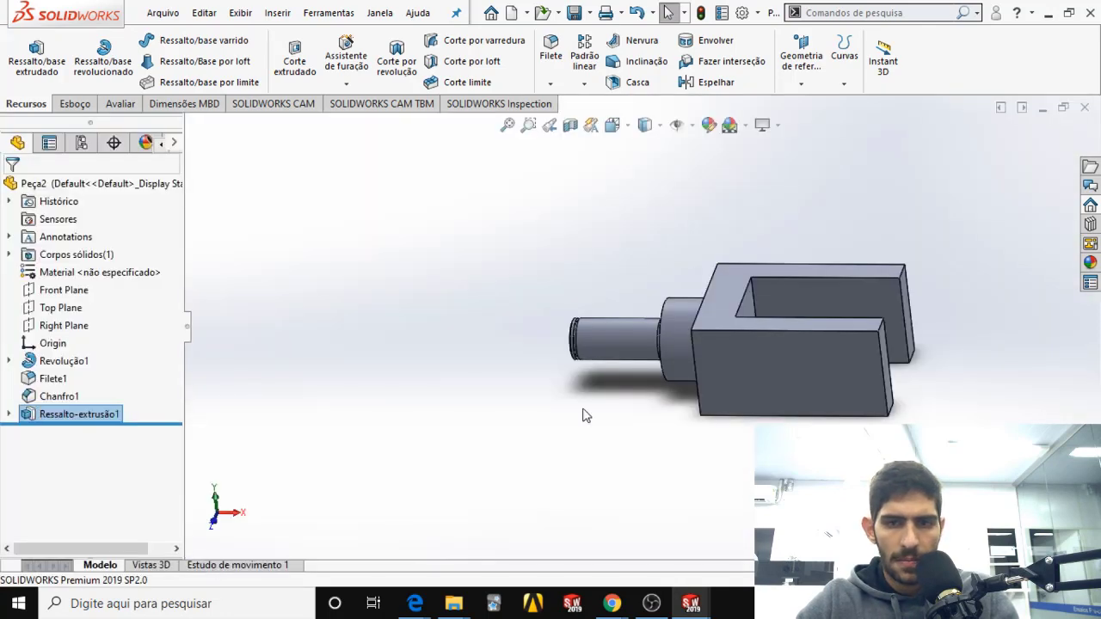
# Step: Apply a full round fillet to the near fork arm's end, using the top and bottom faces as sides and the end face as centre
pyautogui.click(552, 60)
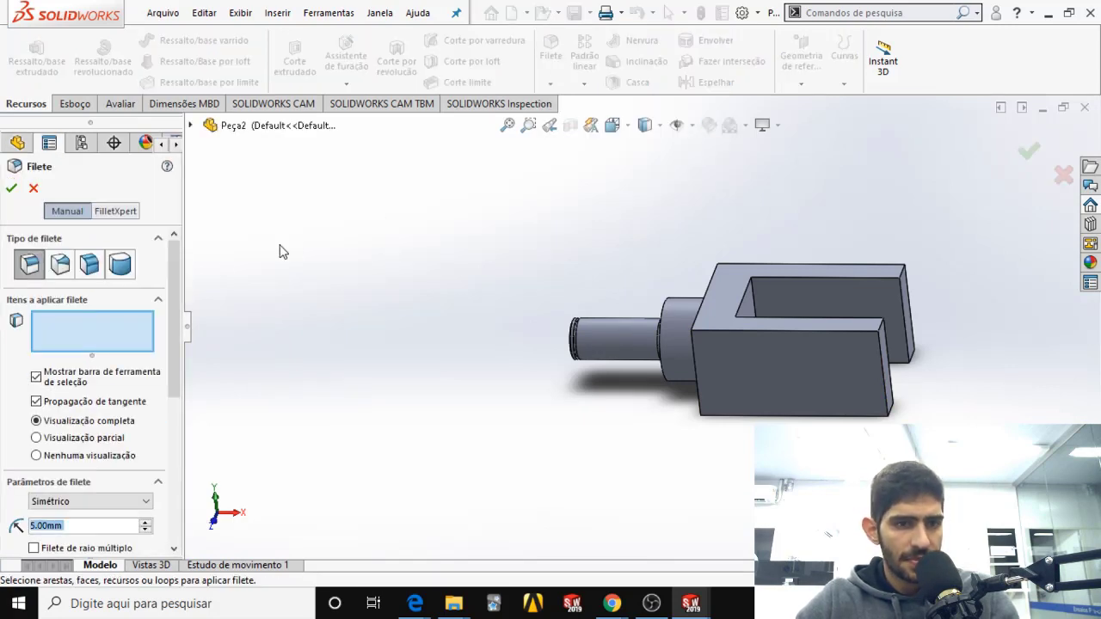
pyautogui.click(121, 265)
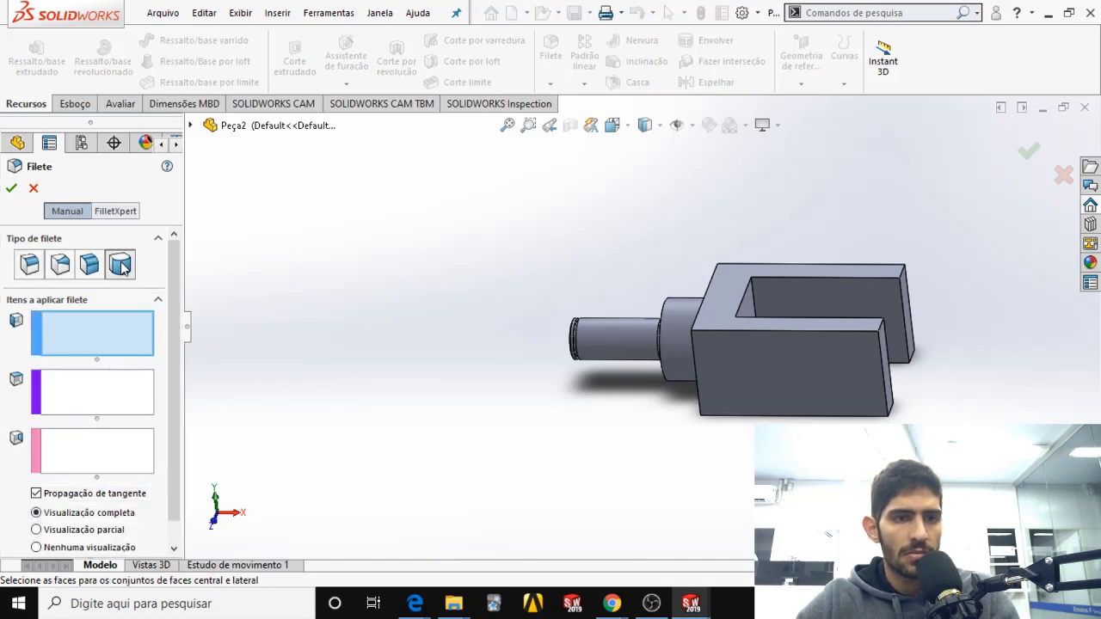
pyautogui.click(852, 332)
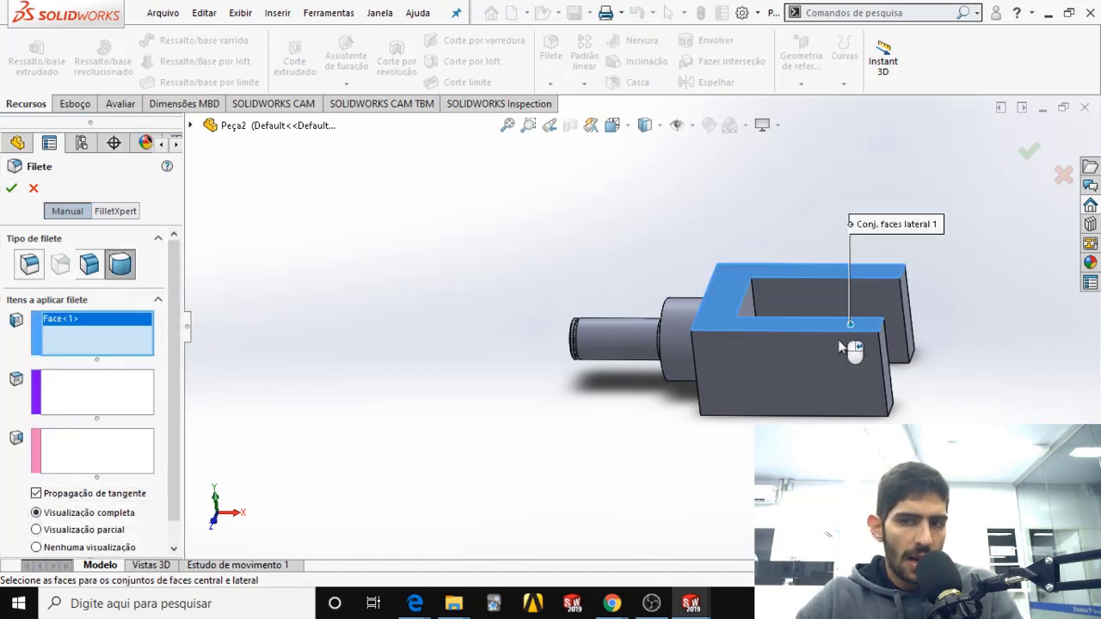
pyautogui.click(144, 384)
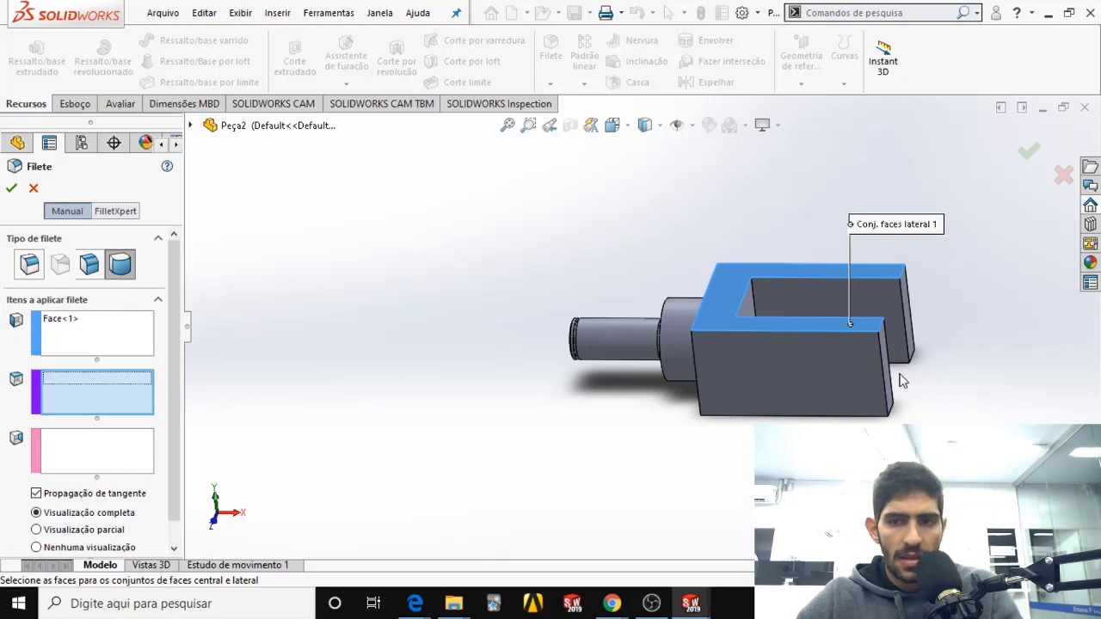
pyautogui.moveTo(902, 376); pyautogui.dragTo(858, 371, button='middle')
pyautogui.click(792, 384)
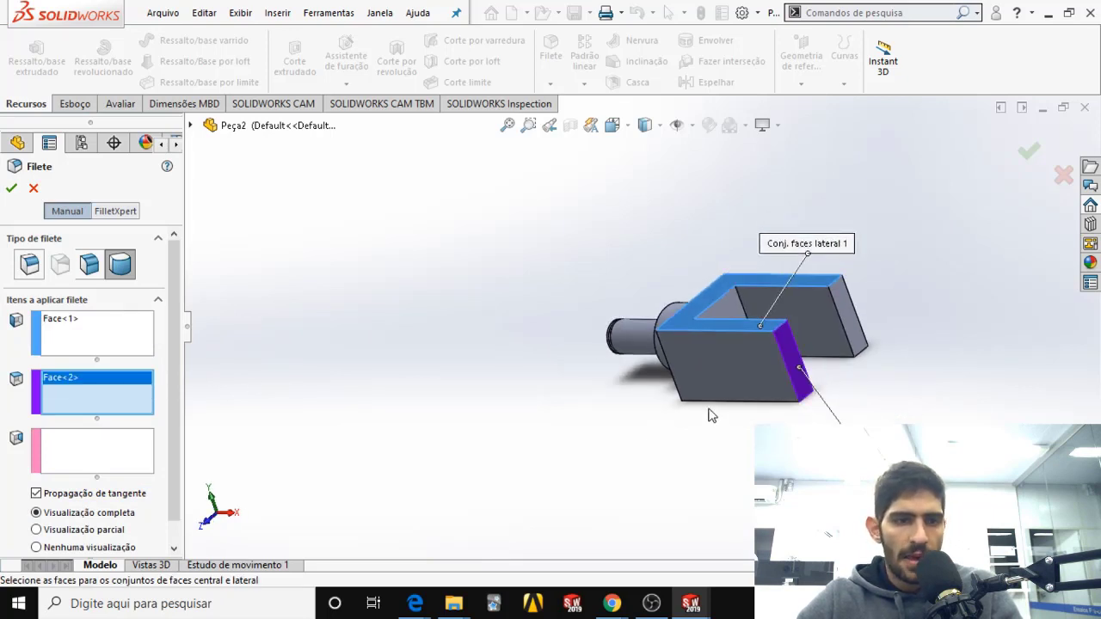
pyautogui.moveTo(711, 411); pyautogui.dragTo(709, 359, button='middle')
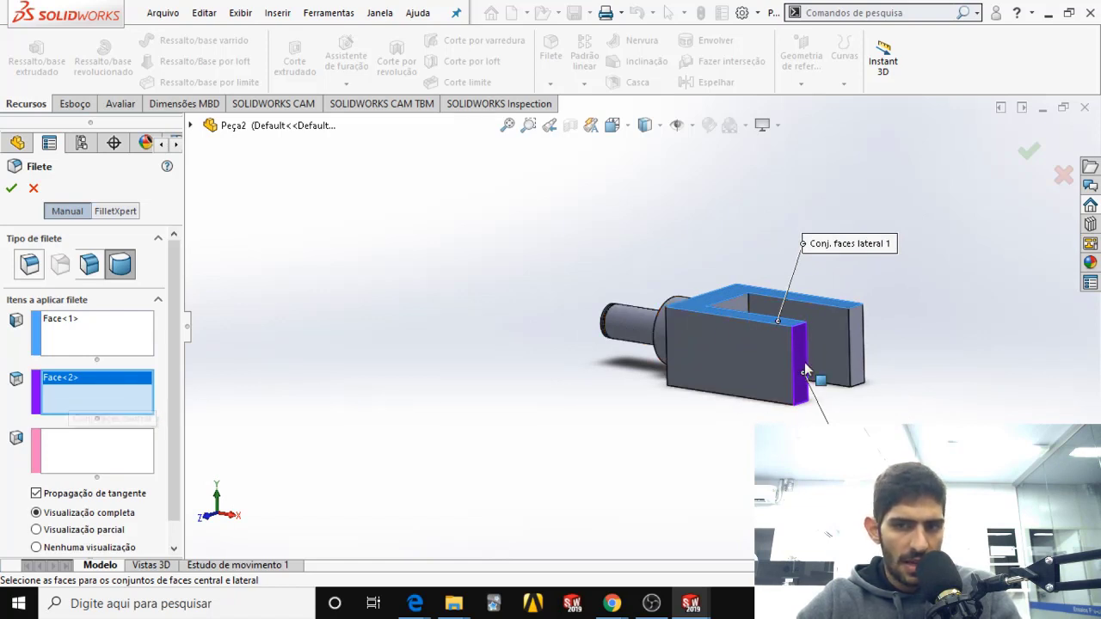
pyautogui.click(71, 463)
pyautogui.moveTo(680, 361); pyautogui.dragTo(732, 431, button='middle')
pyautogui.click(727, 383)
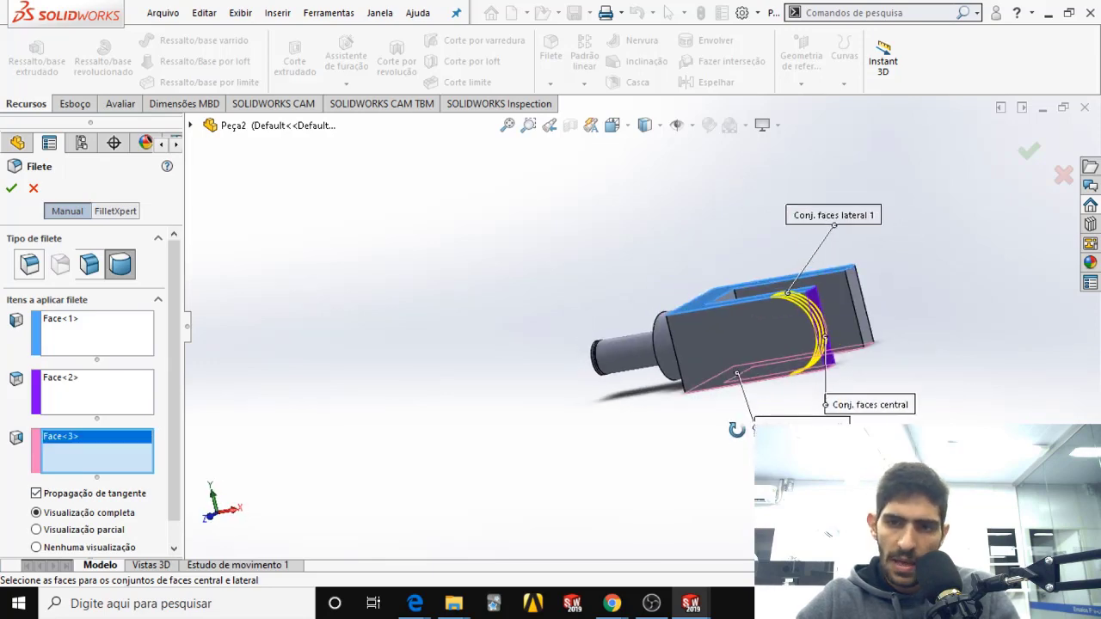
pyautogui.click(1028, 152)
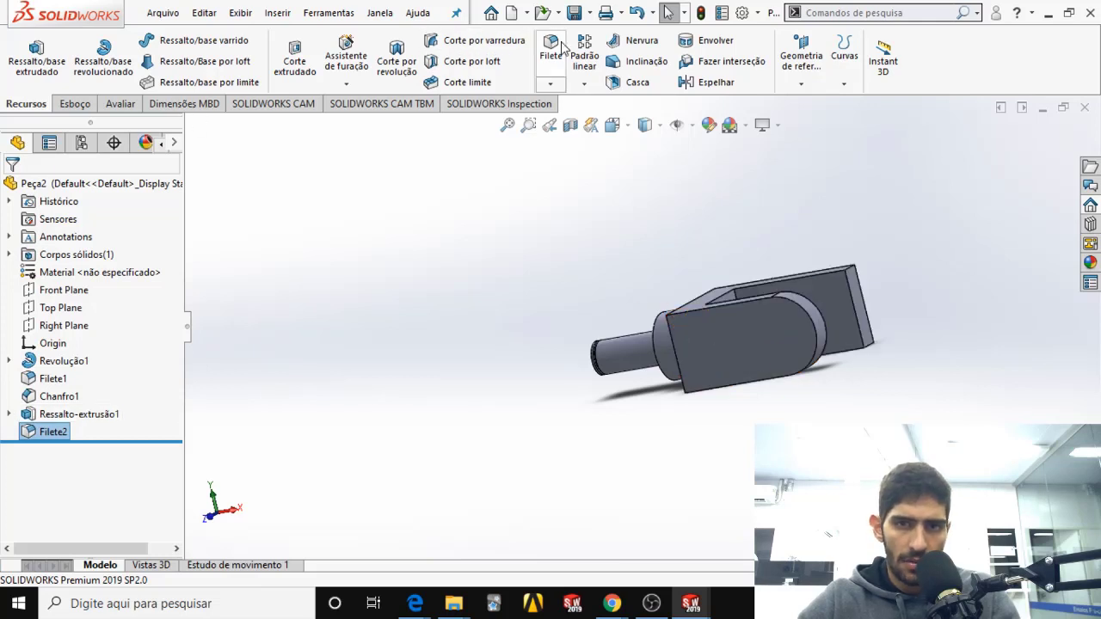
# Step: Apply a full round fillet to the far fork arm's end, using the top and bottom faces as sides and the end face as centre
pyautogui.moveTo(841, 307); pyautogui.dragTo(857, 322, button='middle')
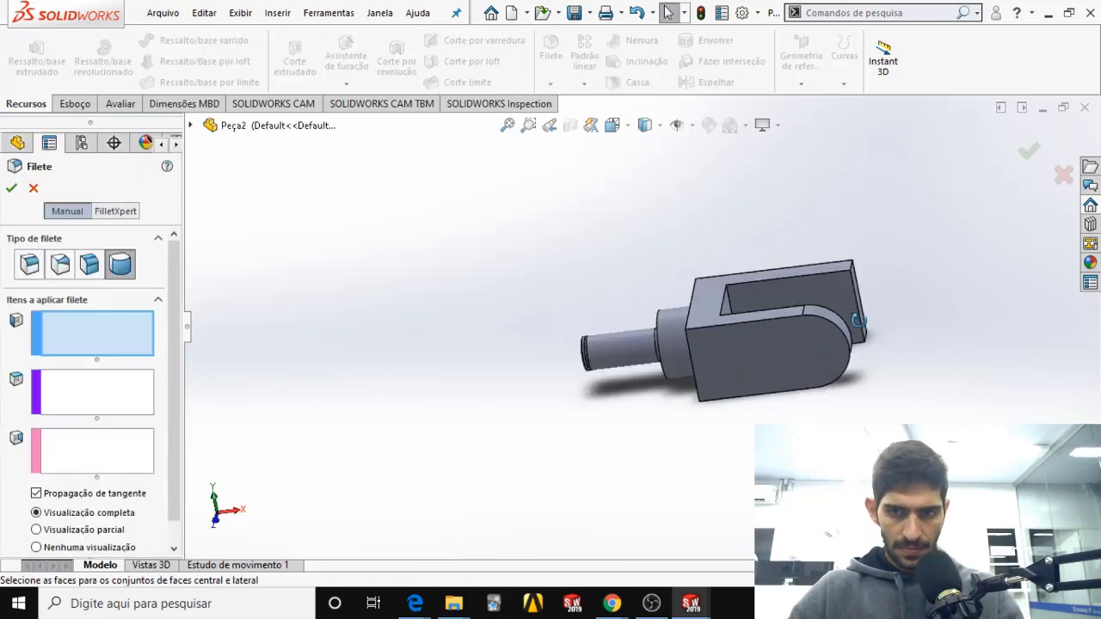
pyautogui.click(806, 267)
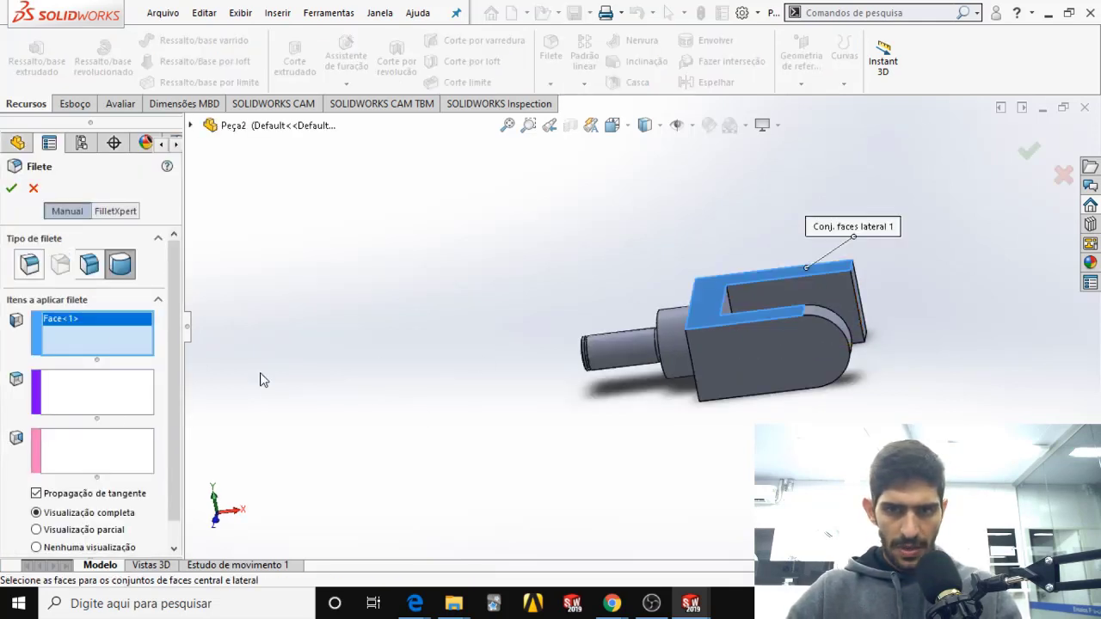
pyautogui.click(60, 392)
pyautogui.moveTo(762, 317); pyautogui.dragTo(758, 311, button='middle')
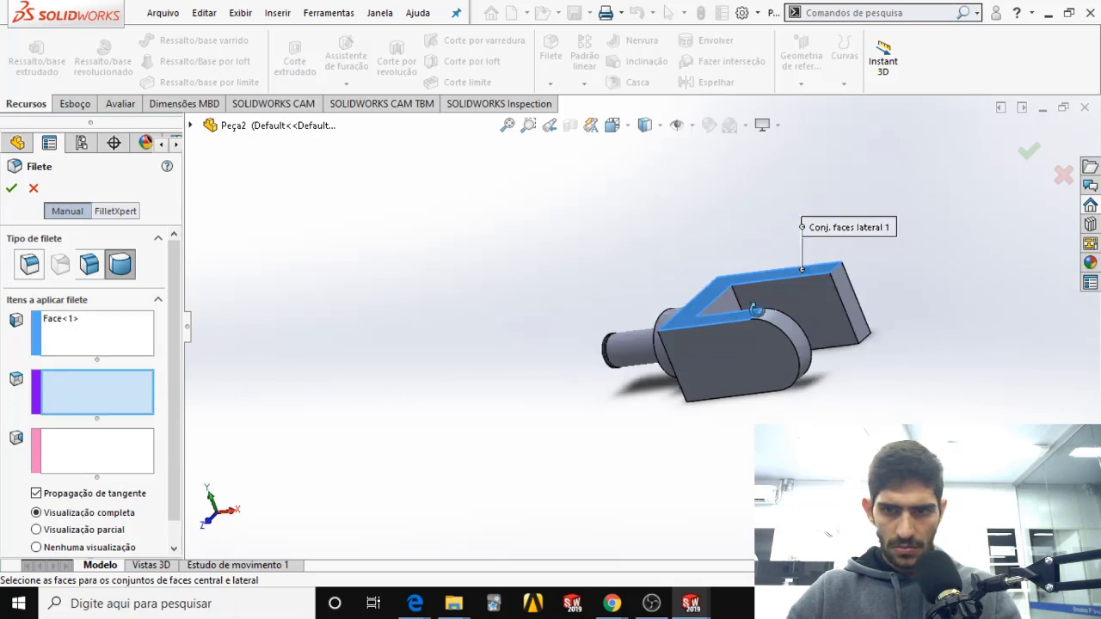
pyautogui.click(845, 283)
pyautogui.click(95, 460)
pyautogui.moveTo(594, 373); pyautogui.dragTo(666, 272, button='middle')
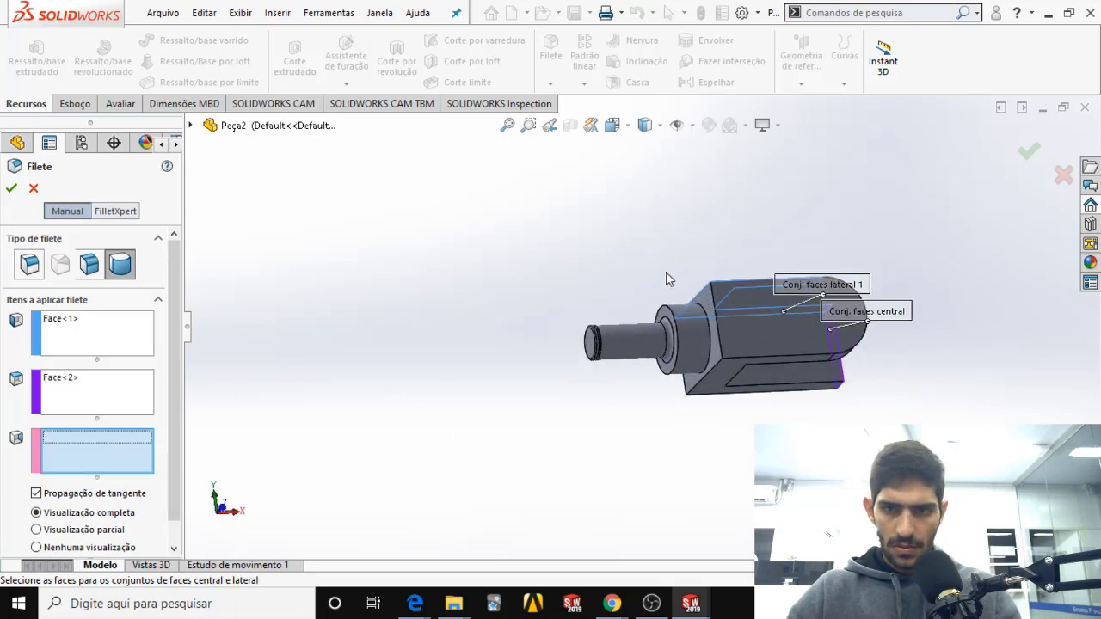
pyautogui.click(716, 376)
pyautogui.click(1027, 152)
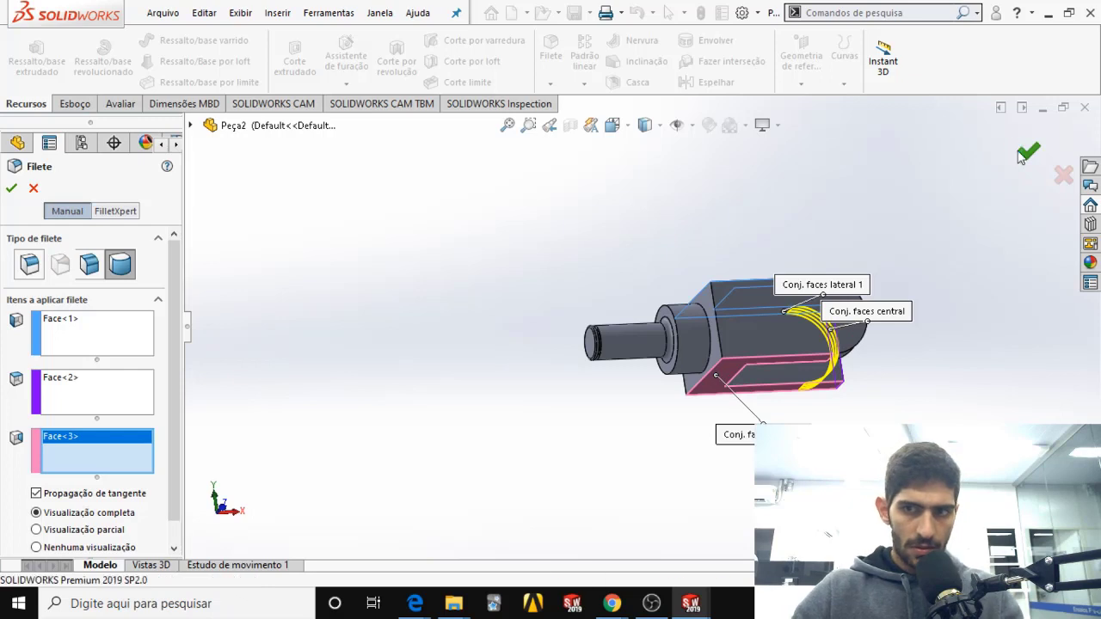
pyautogui.moveTo(806, 387); pyautogui.dragTo(807, 414, button='middle')
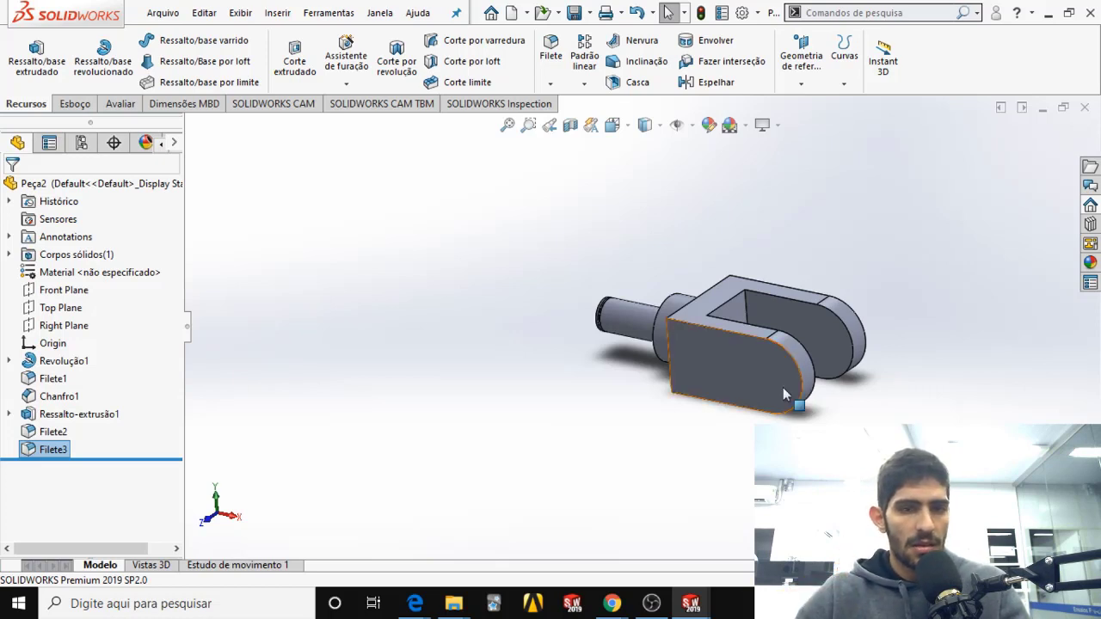
# Step: Review the face sets defining the far arm's full round fillet, Filete3, and close its definition without changes
pyautogui.click(47, 448)
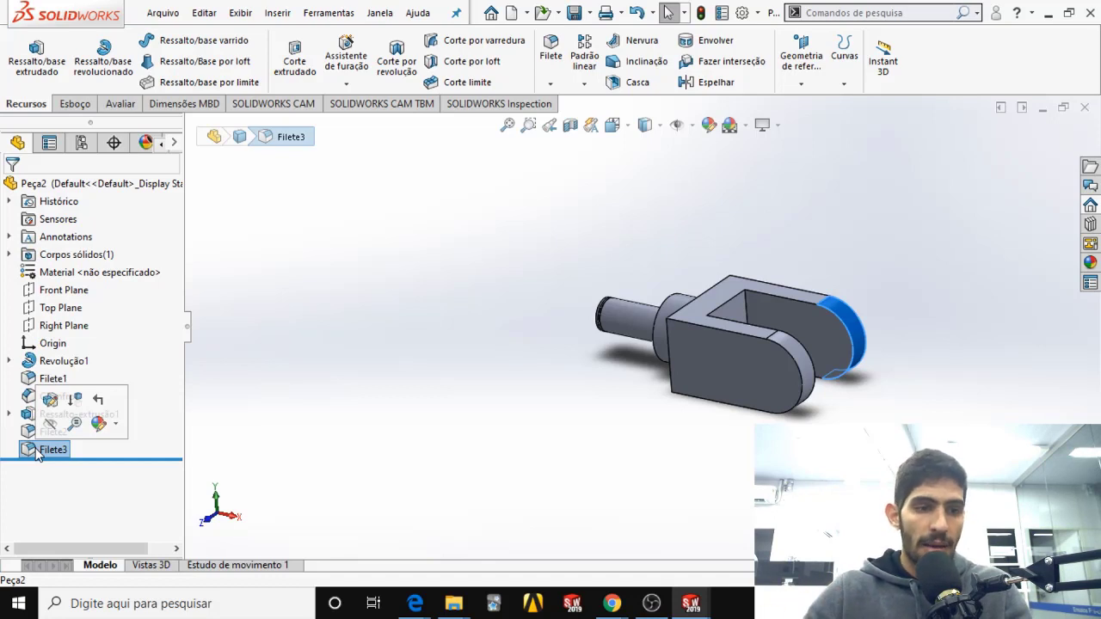
pyautogui.click(606, 449)
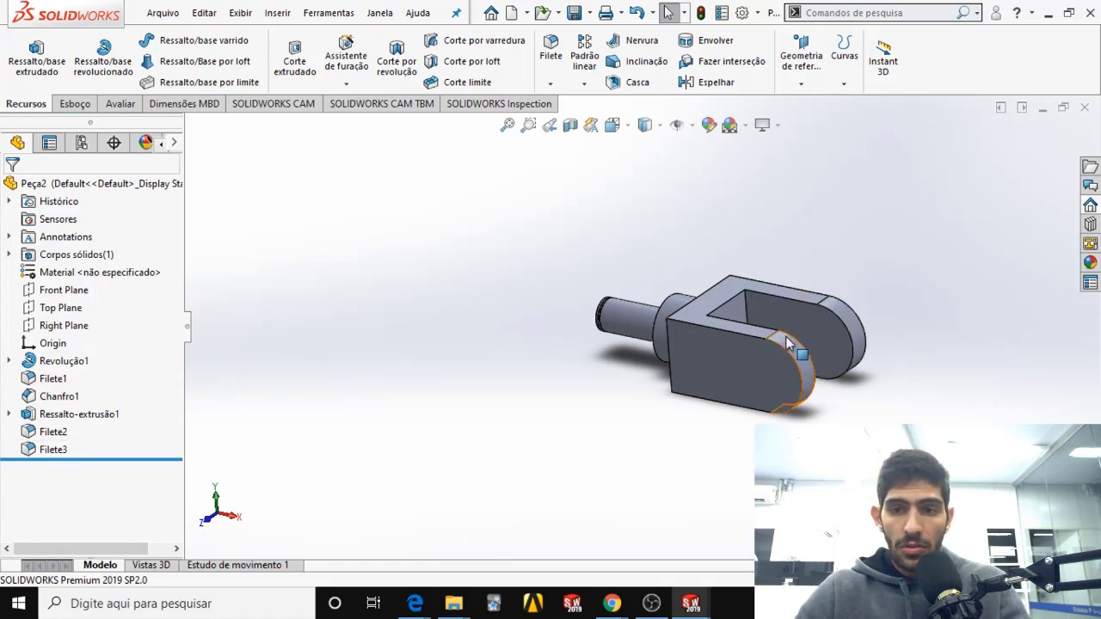
pyautogui.click(53, 449)
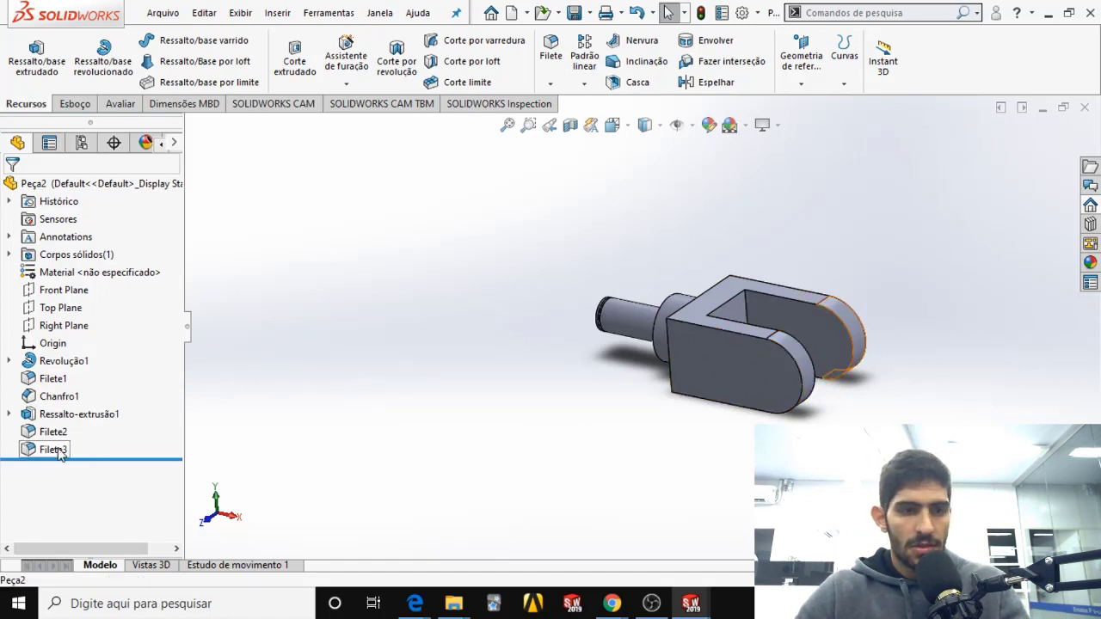
pyautogui.rightClick(54, 449)
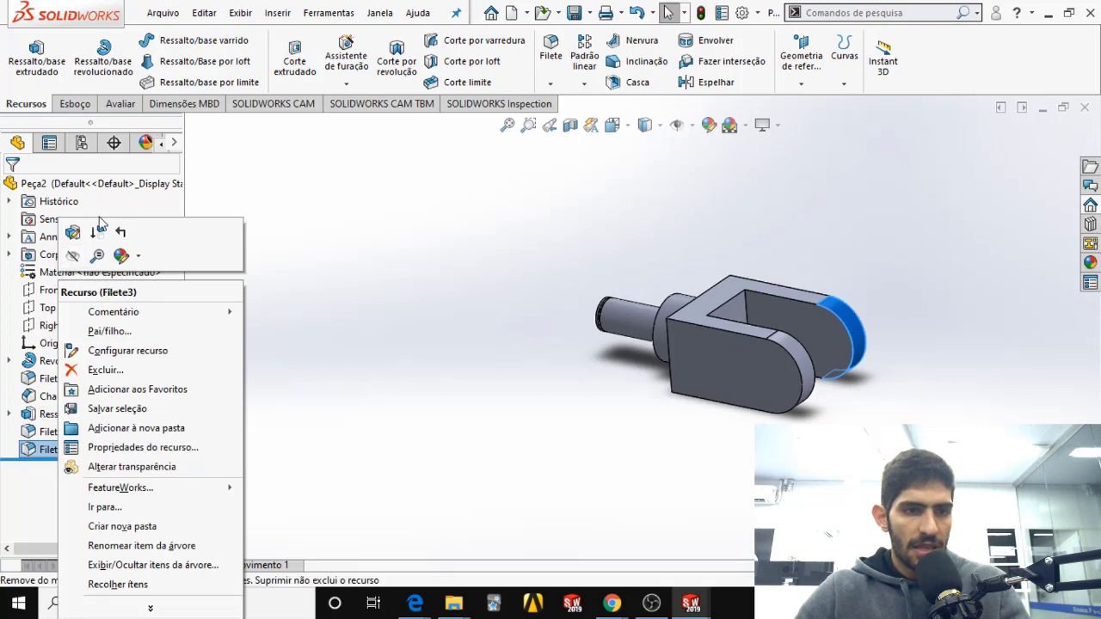
pyautogui.click(71, 238)
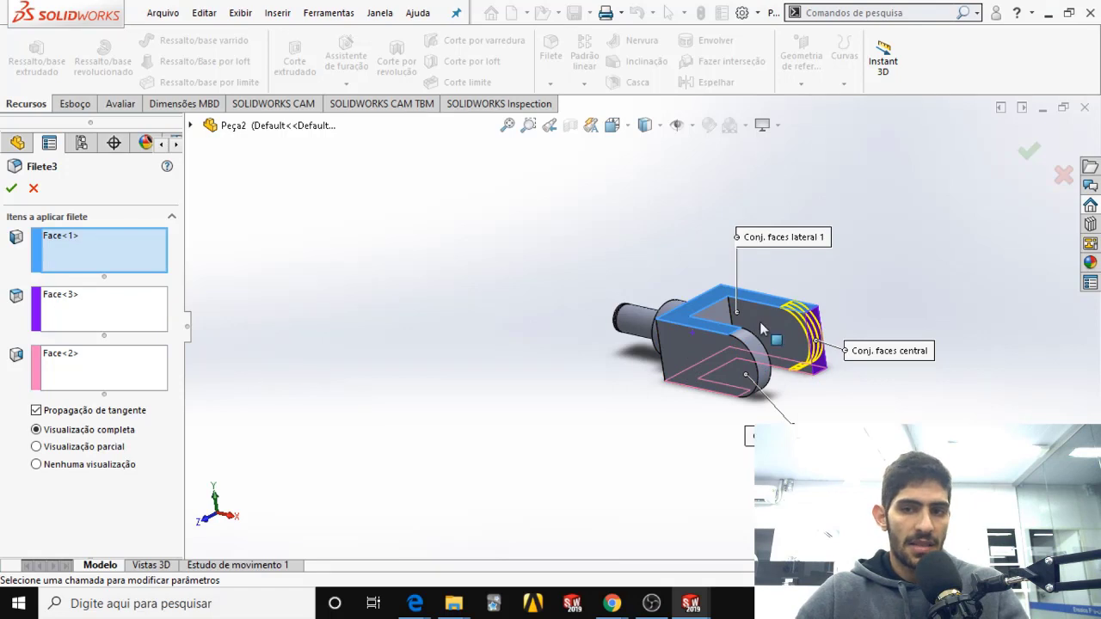
pyautogui.moveTo(817, 348); pyautogui.dragTo(843, 346, button='middle')
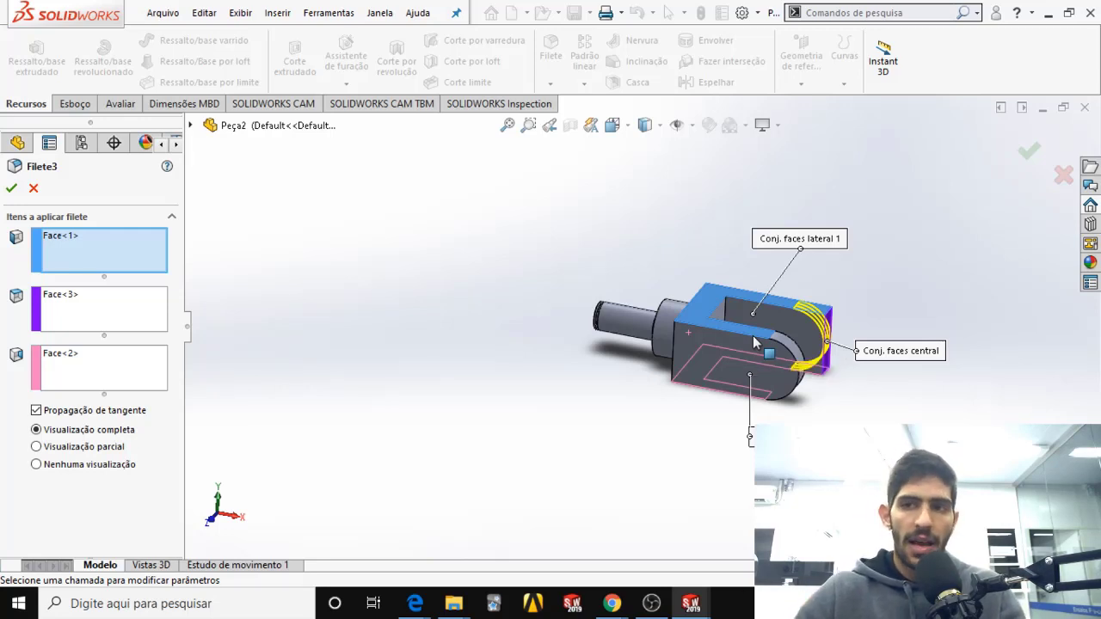
pyautogui.click(34, 189)
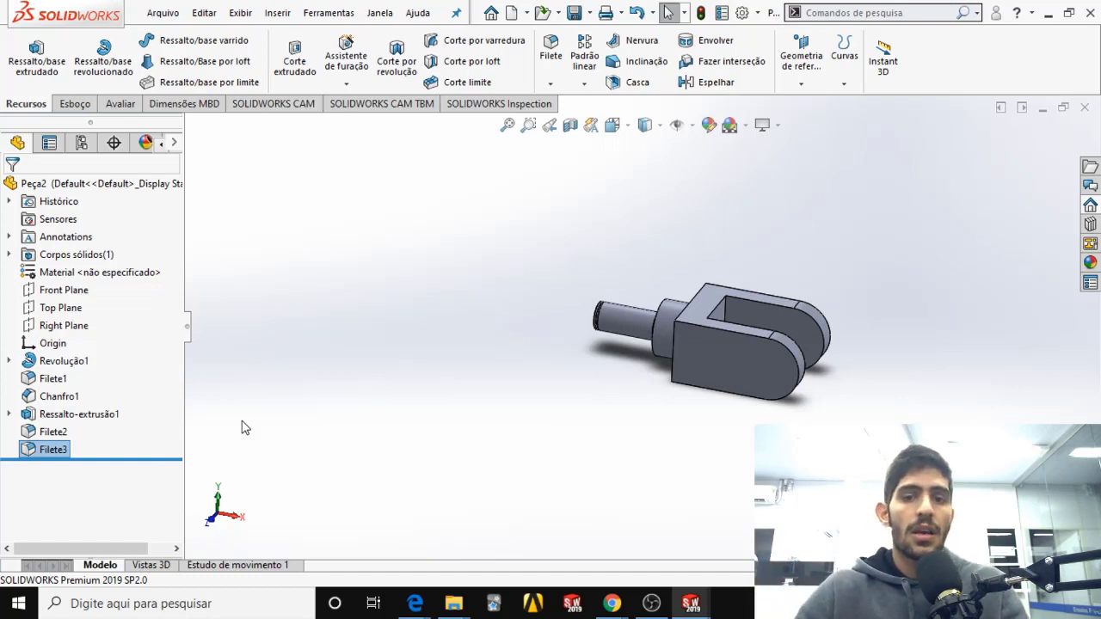
# Step: Delete the fork extrusion Ressalto-extrusão1 together with its full round fillets Filete2 and Filete3
pyautogui.click(70, 416)
pyautogui.keyDown('ctrl'); pyautogui.click(46, 433); pyautogui.keyUp('ctrl')
pyautogui.keyDown('ctrl'); pyautogui.click(43, 450); pyautogui.keyUp('ctrl')
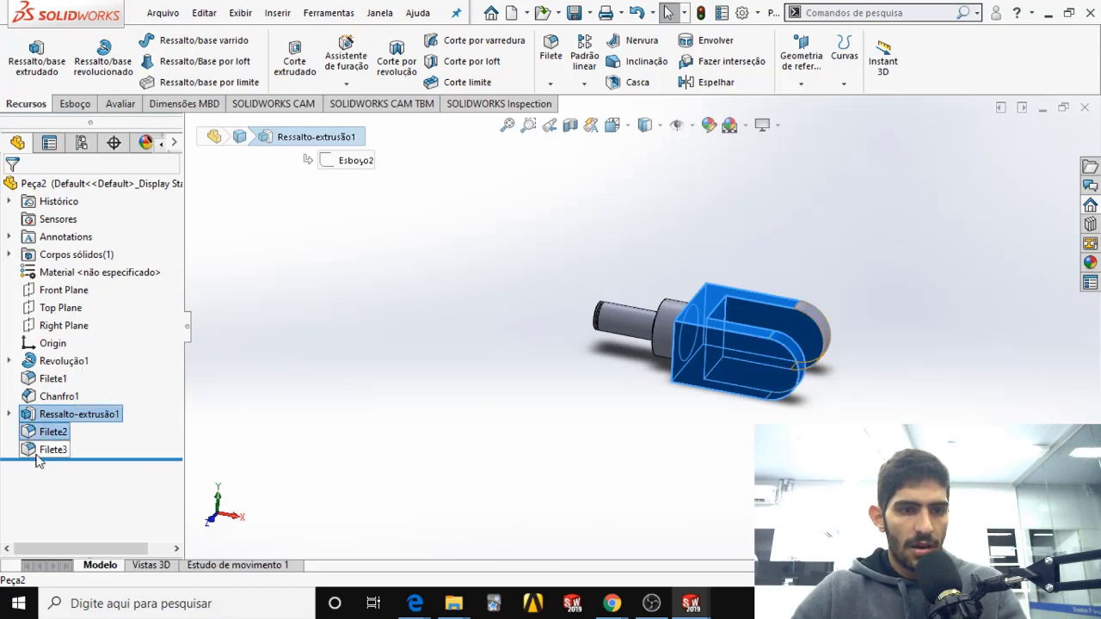
pyautogui.rightClick(41, 450)
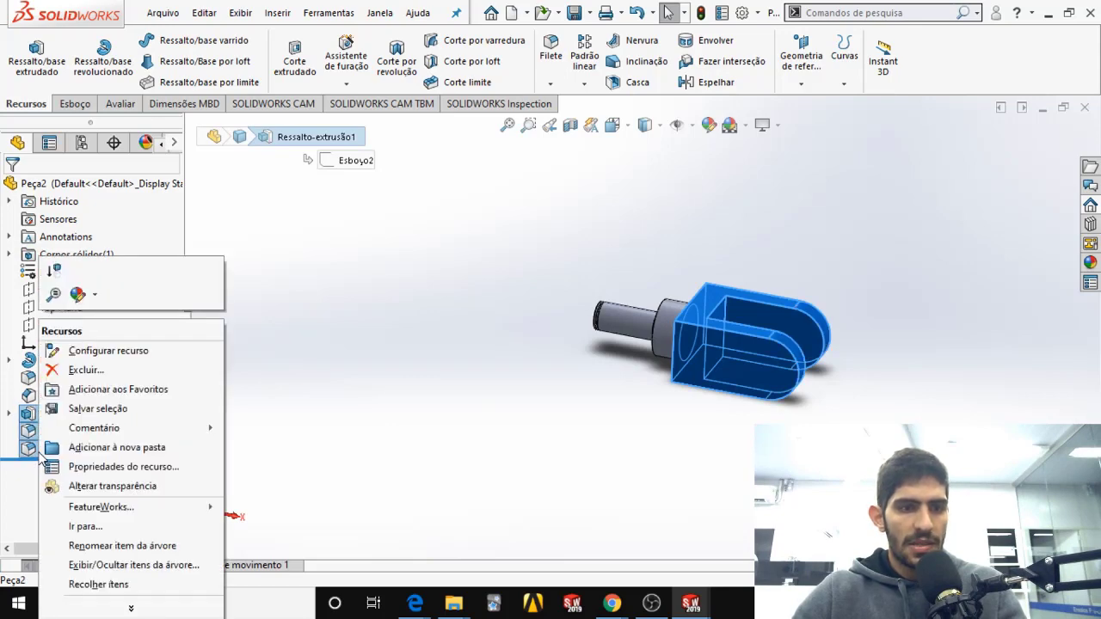
pyautogui.click(86, 370)
pyautogui.click(649, 221)
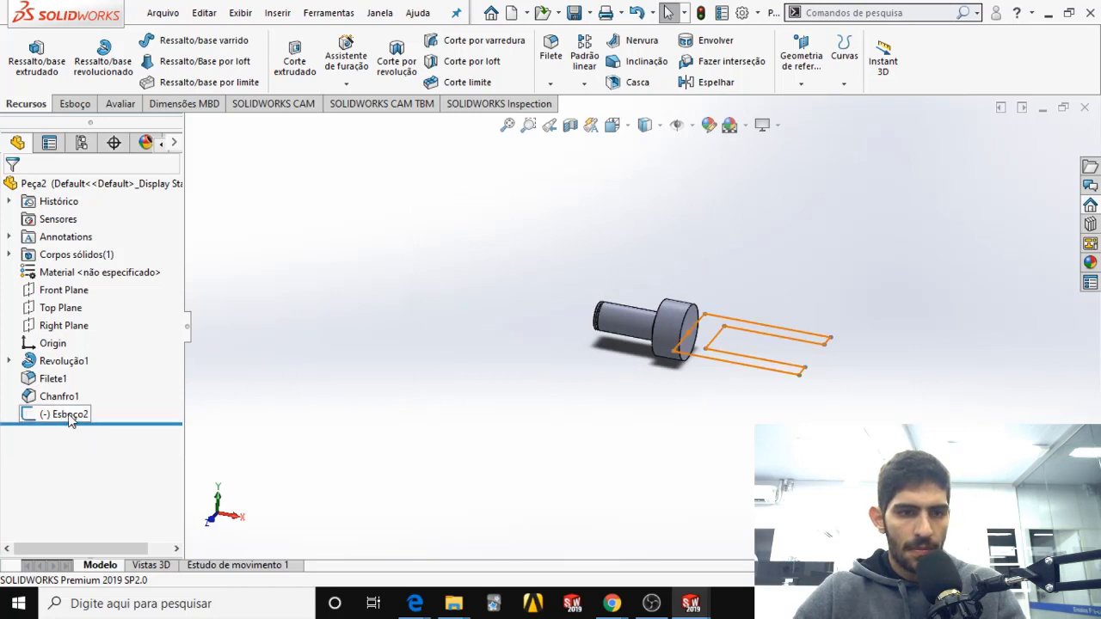
# Step: Delete the leftover U-shaped fork profile sketch Esboço2
pyautogui.rightClick(68, 413)
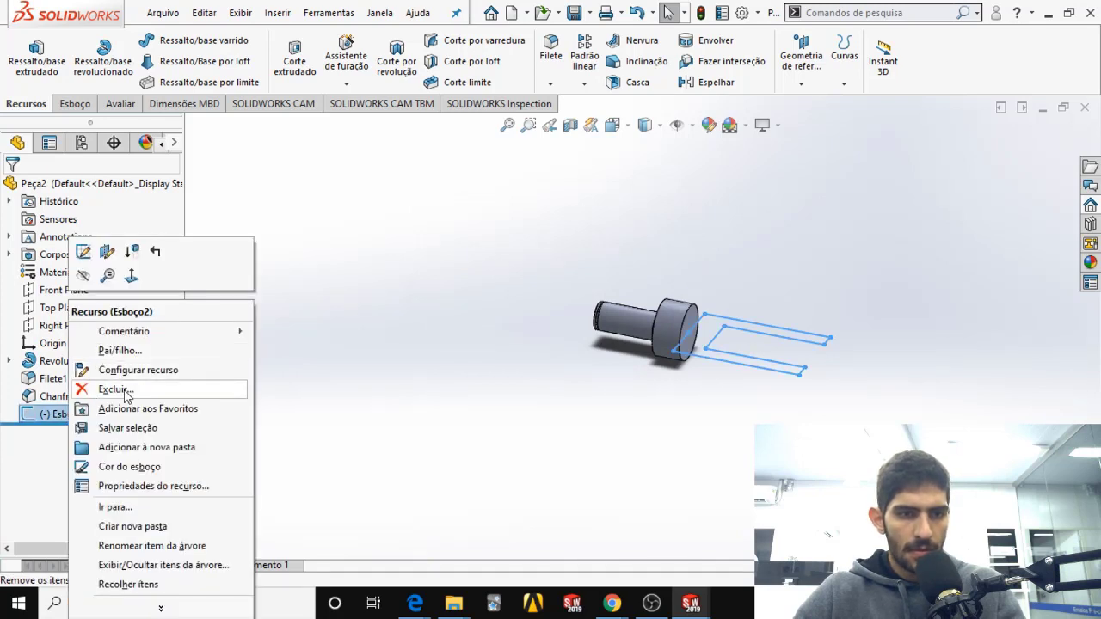
pyautogui.click(125, 391)
pyautogui.click(651, 229)
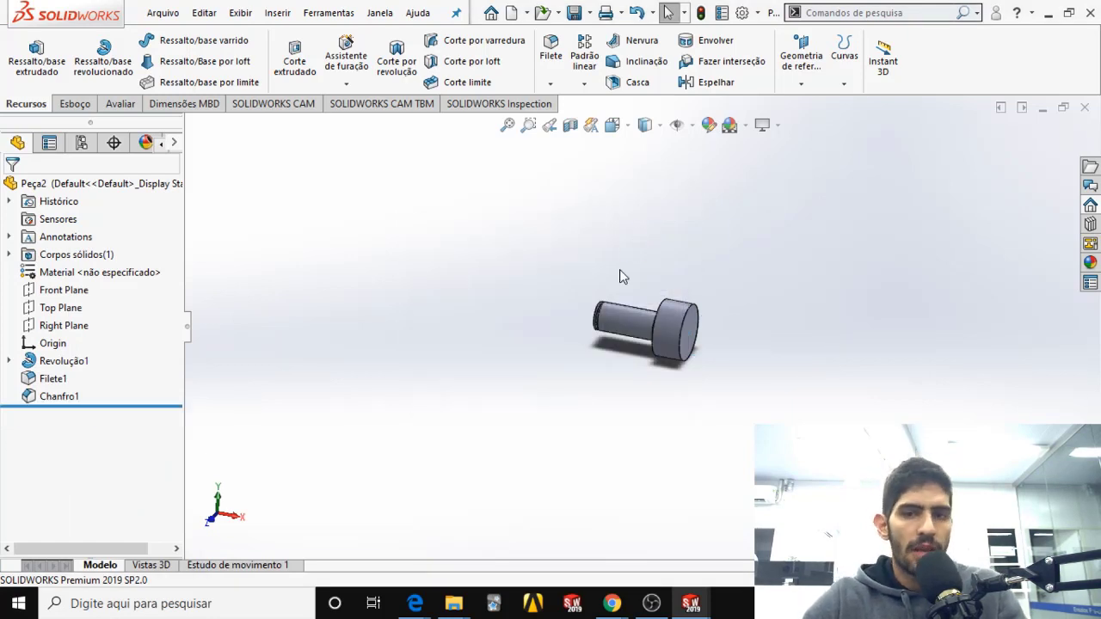
# Step: Examine the shaft, fork and hole regions of Peça1 as a reference and return to Peça2
pyautogui.click(1043, 108)
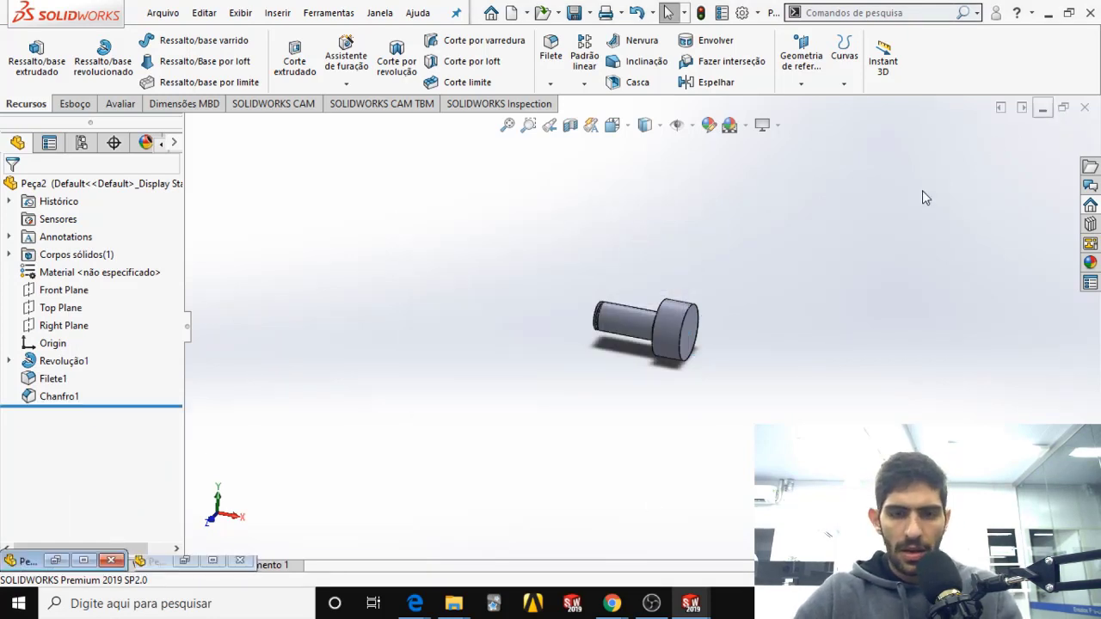
pyautogui.click(84, 561)
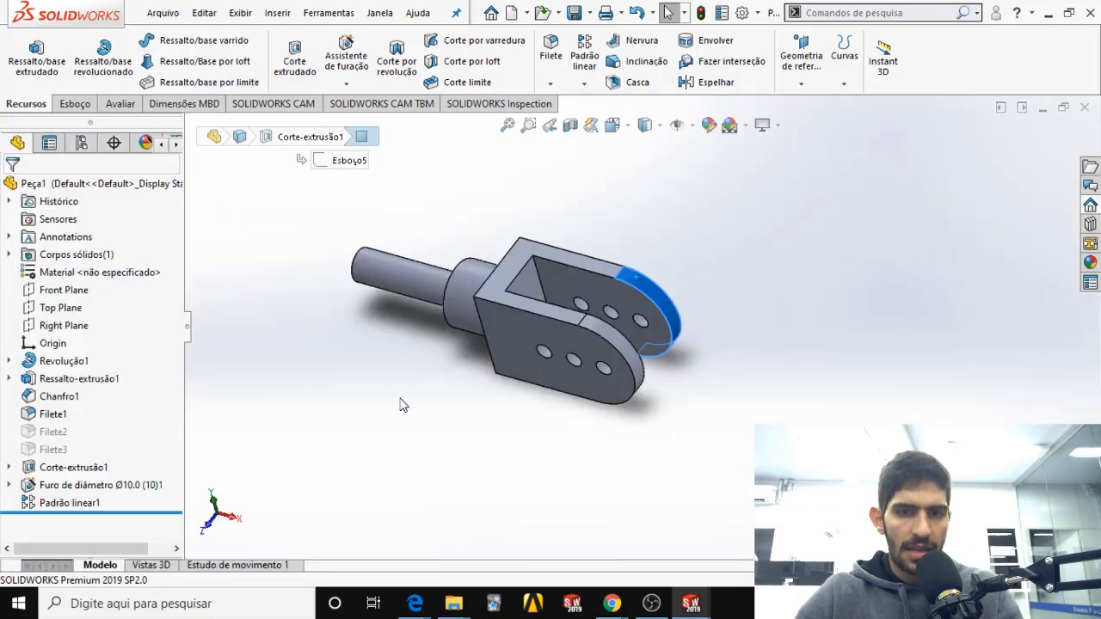
pyautogui.moveTo(442, 384); pyautogui.dragTo(503, 340, button='middle')
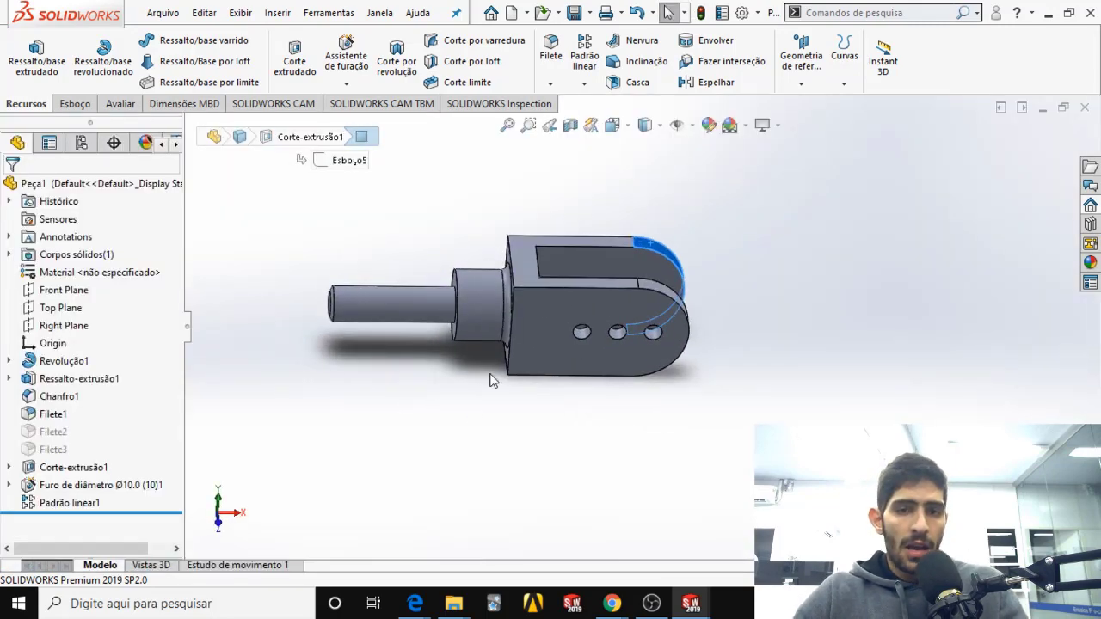
pyautogui.click(471, 239)
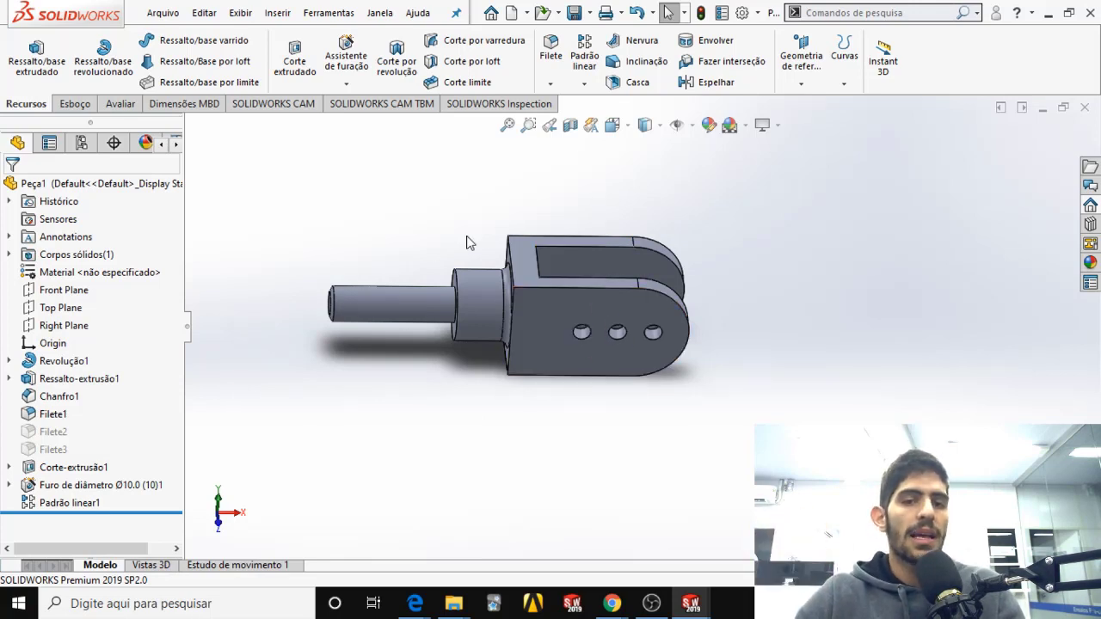
pyautogui.scroll(3, 572, 401)
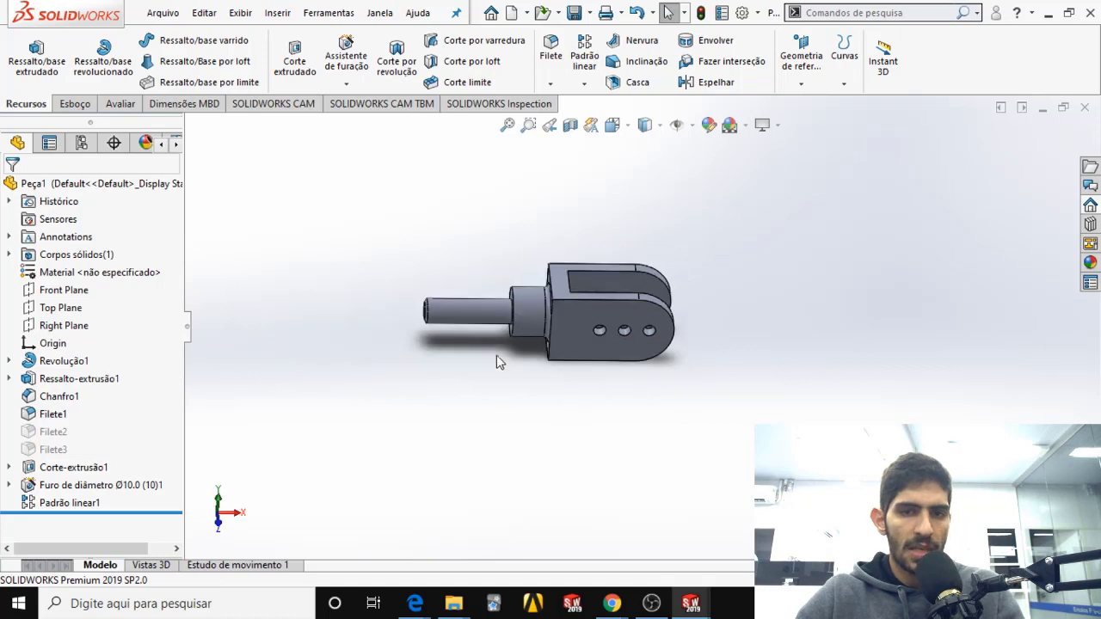
pyautogui.scroll(-3, 499, 361)
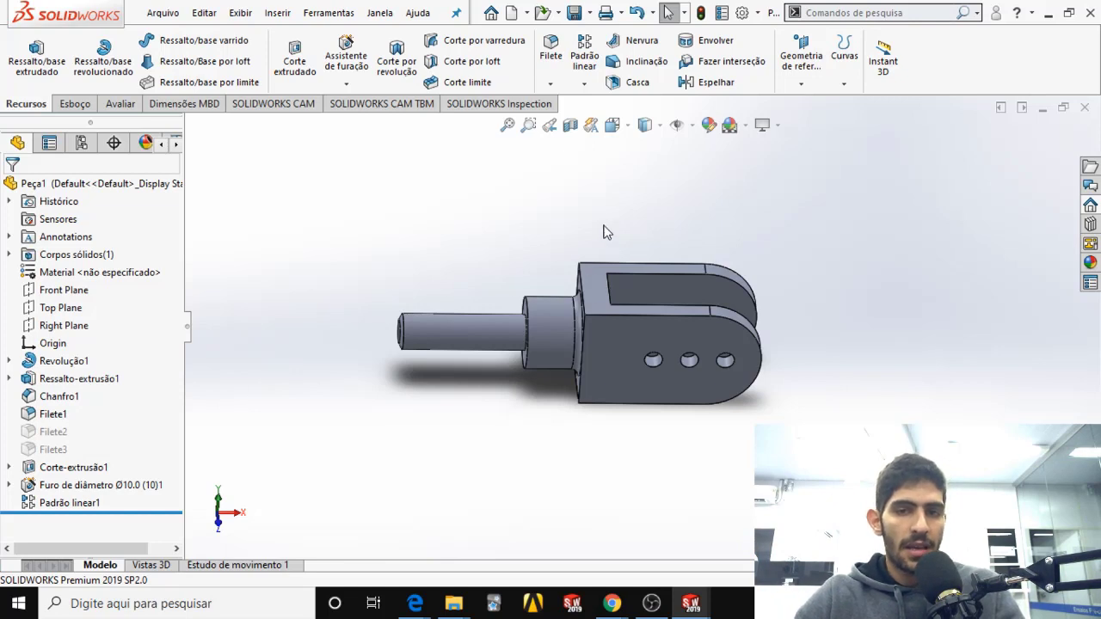
pyautogui.moveTo(609, 208); pyautogui.dragTo(789, 482)
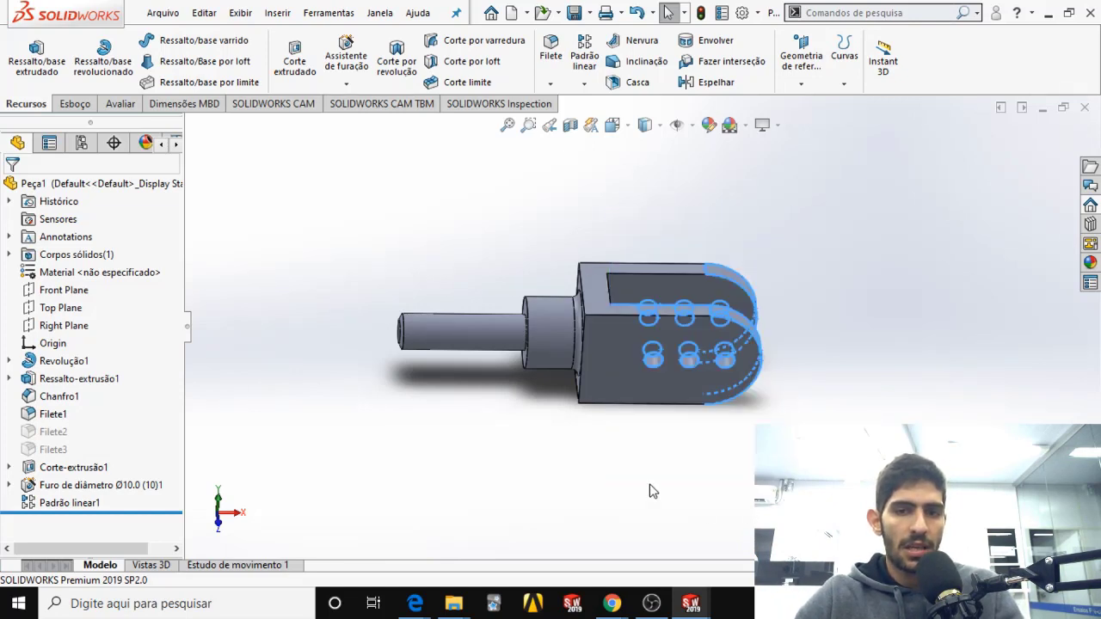
pyautogui.moveTo(365, 381); pyautogui.dragTo(567, 225)
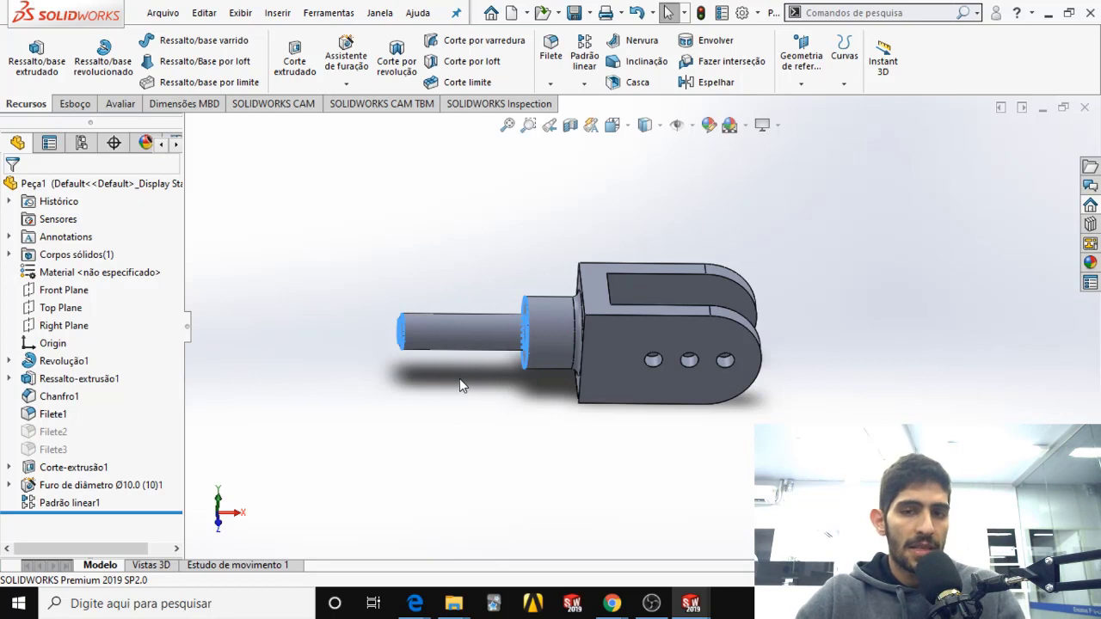
pyautogui.click(635, 250)
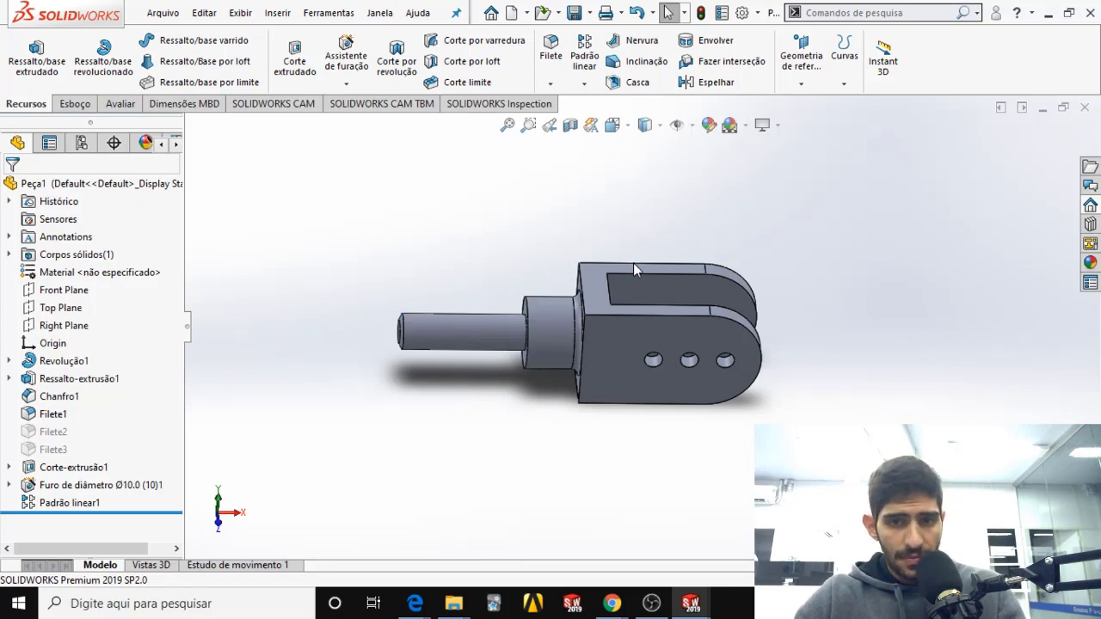
pyautogui.moveTo(633, 262); pyautogui.dragTo(659, 340, button='middle')
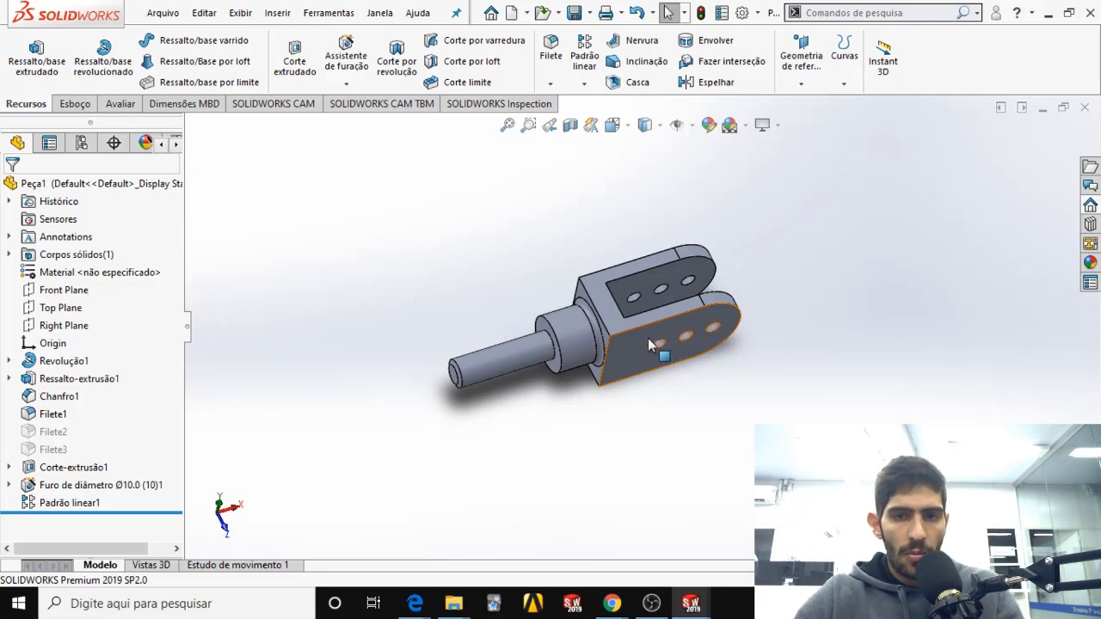
pyautogui.moveTo(648, 338); pyautogui.dragTo(636, 276, button='middle')
pyautogui.moveTo(621, 228); pyautogui.dragTo(780, 425)
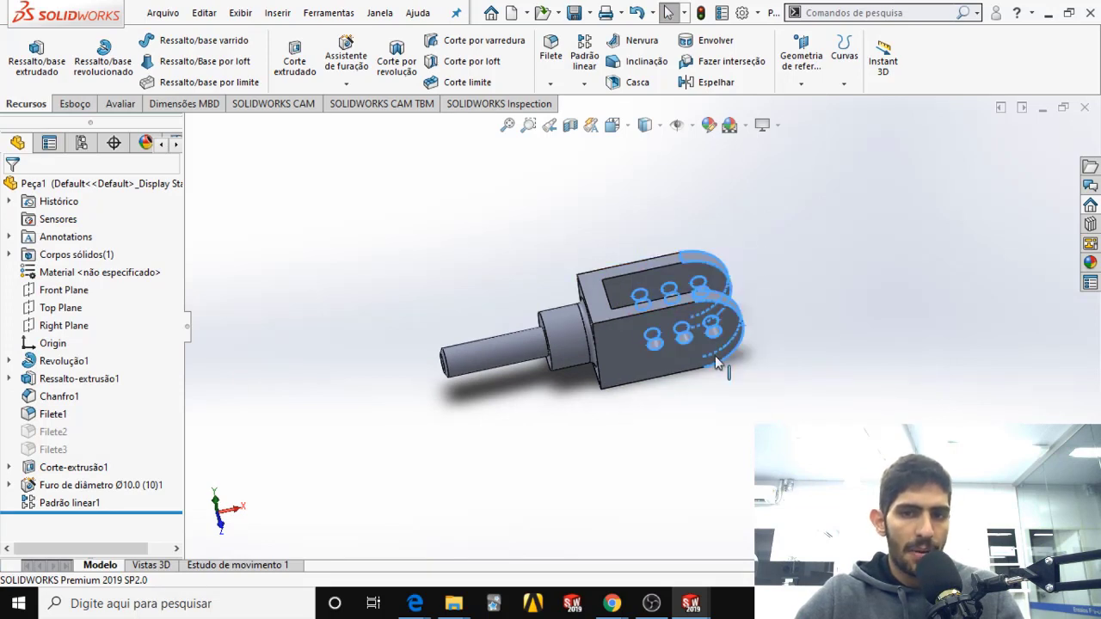
pyautogui.click(1042, 107)
pyautogui.click(214, 560)
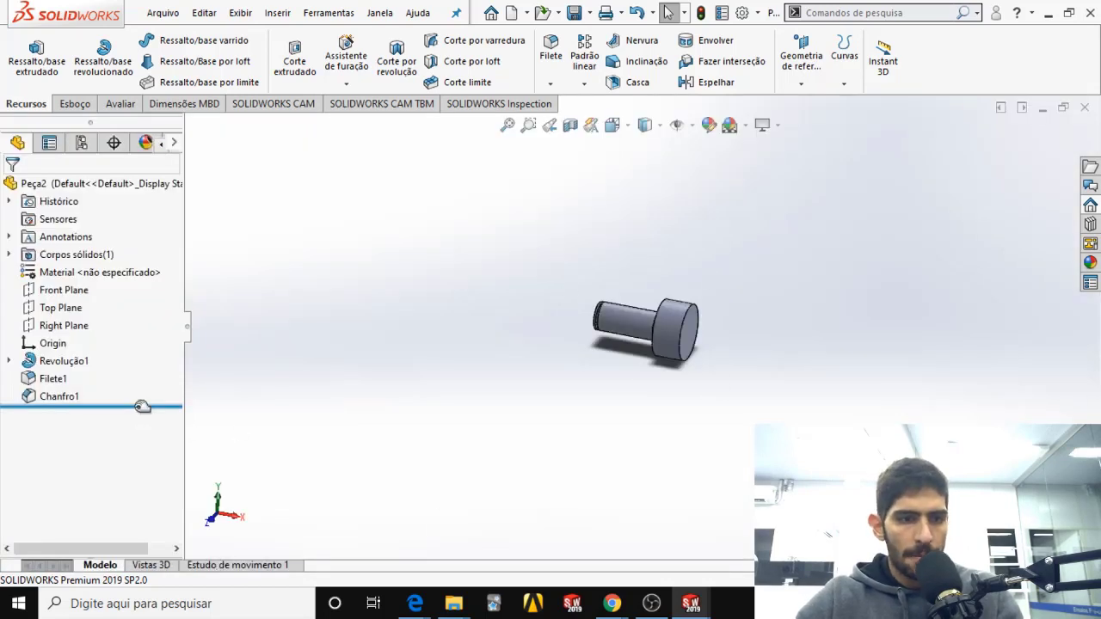
# Step: Roll Peça2's feature history back to just before Revolução1 and orient the view to face the Front Plane
pyautogui.moveTo(103, 404); pyautogui.dragTo(117, 363)
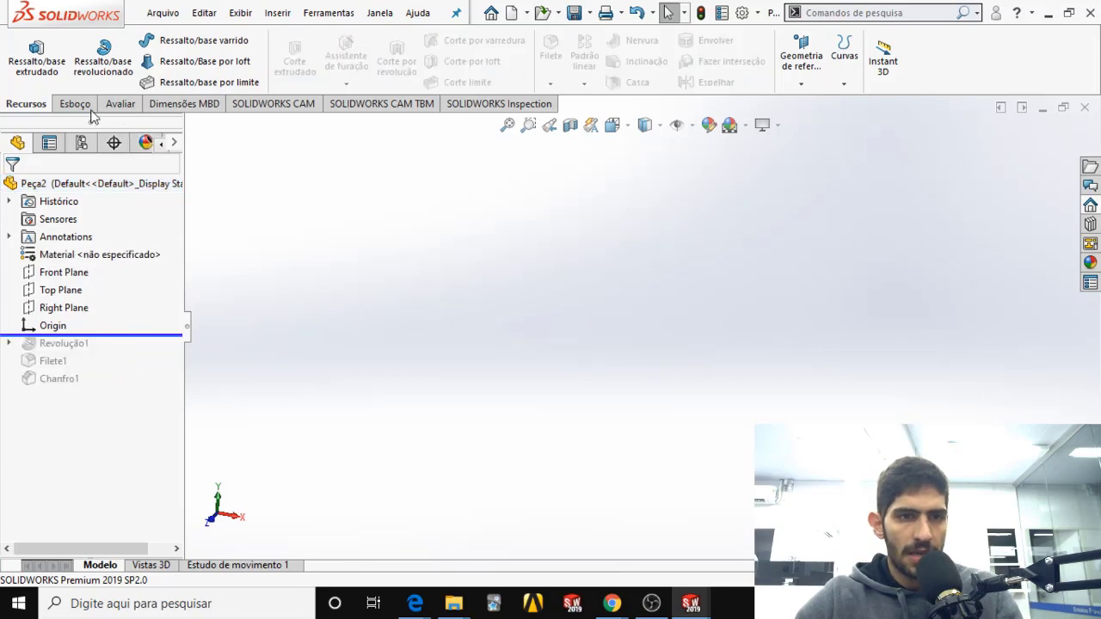
pyautogui.click(60, 271)
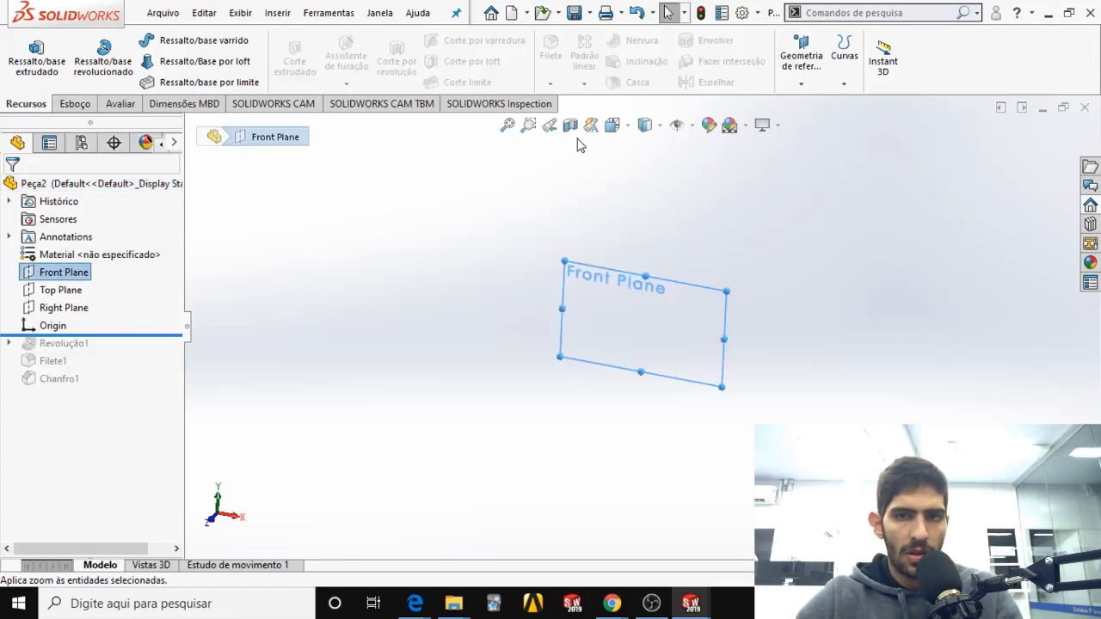
pyautogui.click(613, 125)
pyautogui.click(472, 402)
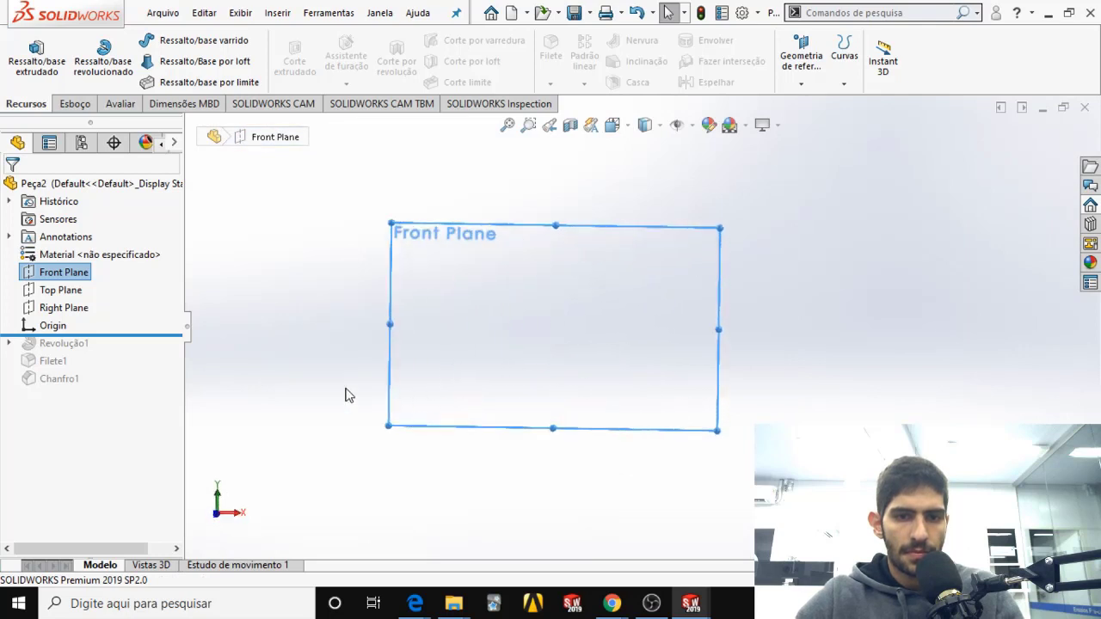
pyautogui.moveTo(98, 334); pyautogui.dragTo(117, 405)
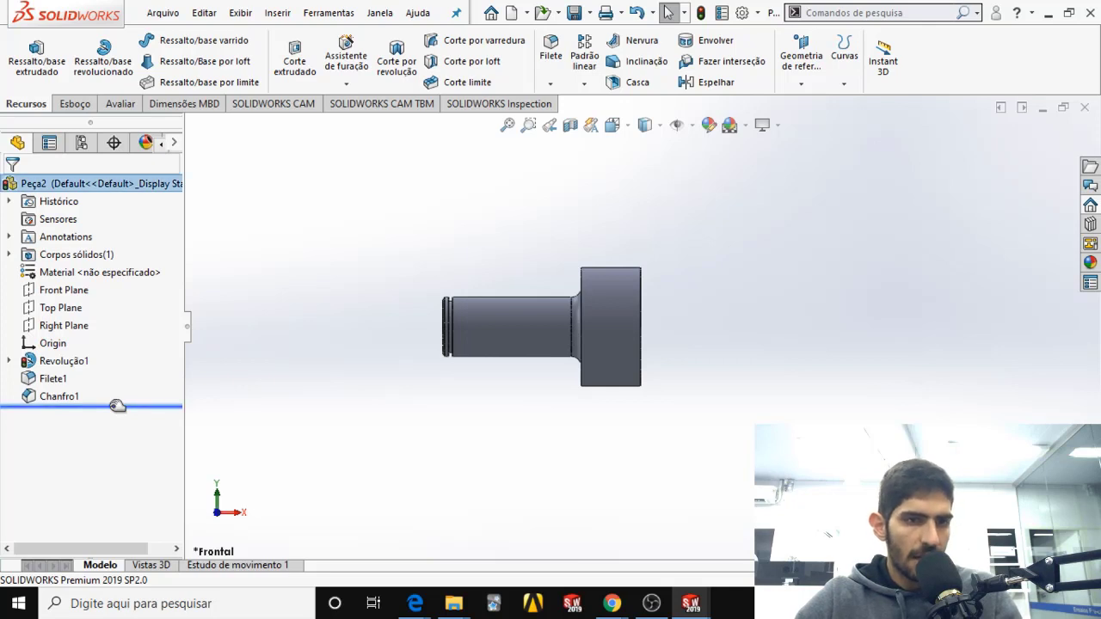
pyautogui.moveTo(119, 404); pyautogui.dragTo(132, 363)
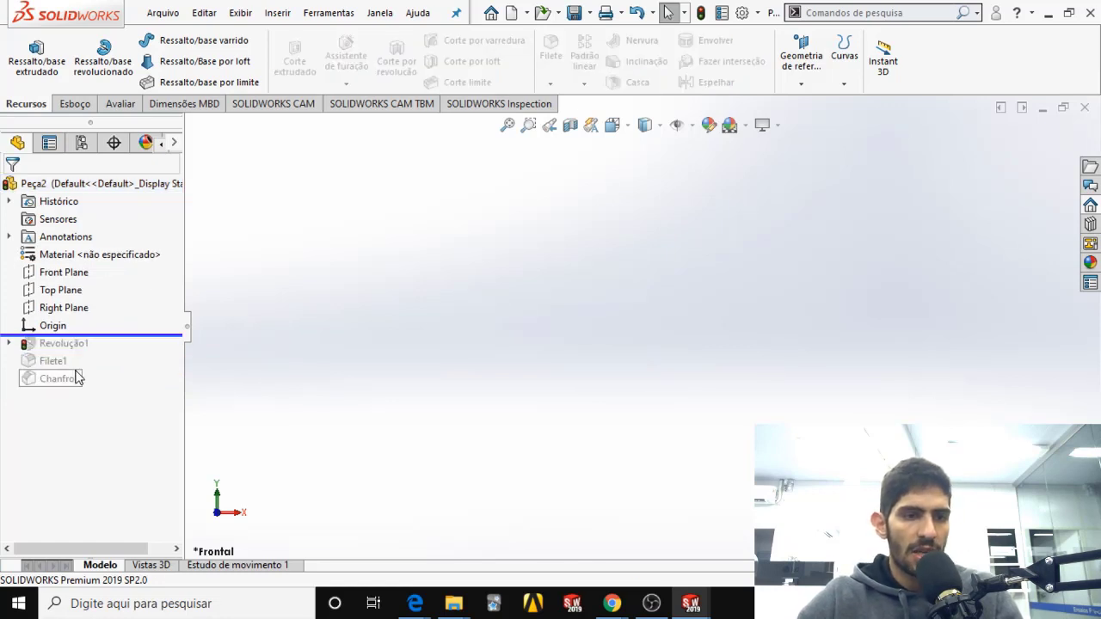
# Step: On the Front Plane, sketch a tall center rectangle about 118 mm high, centred on the origin
pyautogui.click(83, 273)
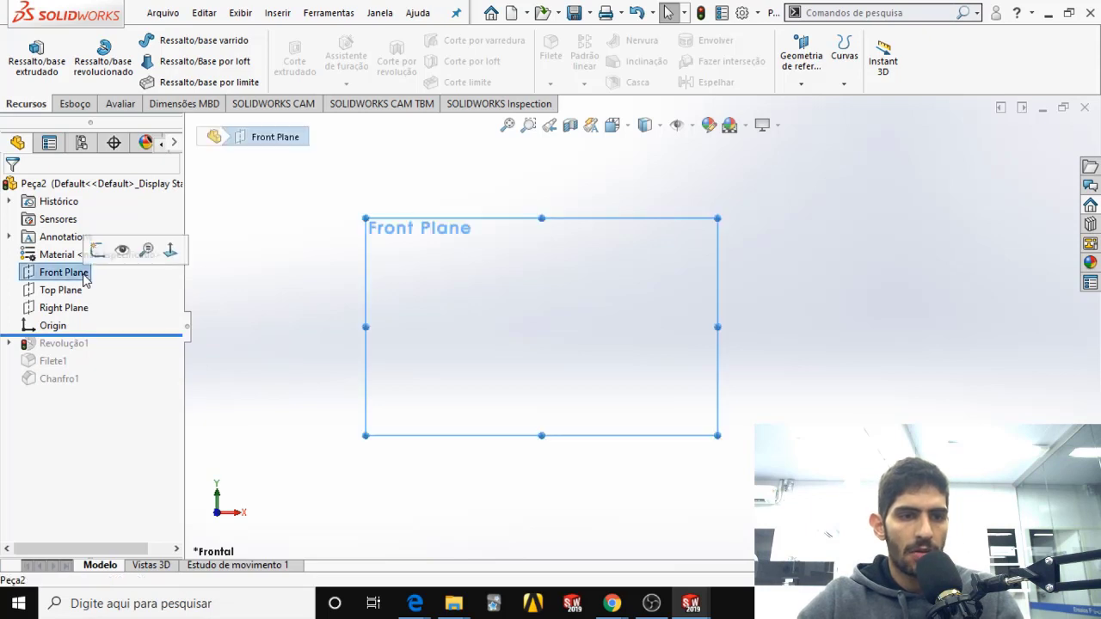
pyautogui.click(86, 105)
pyautogui.click(126, 64)
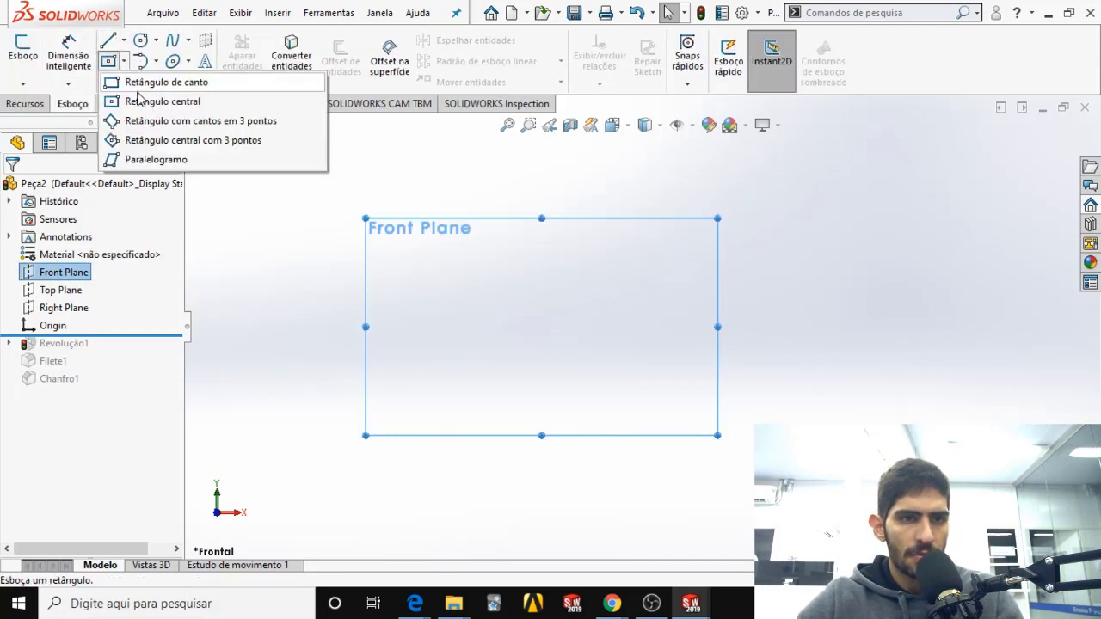
pyautogui.click(155, 98)
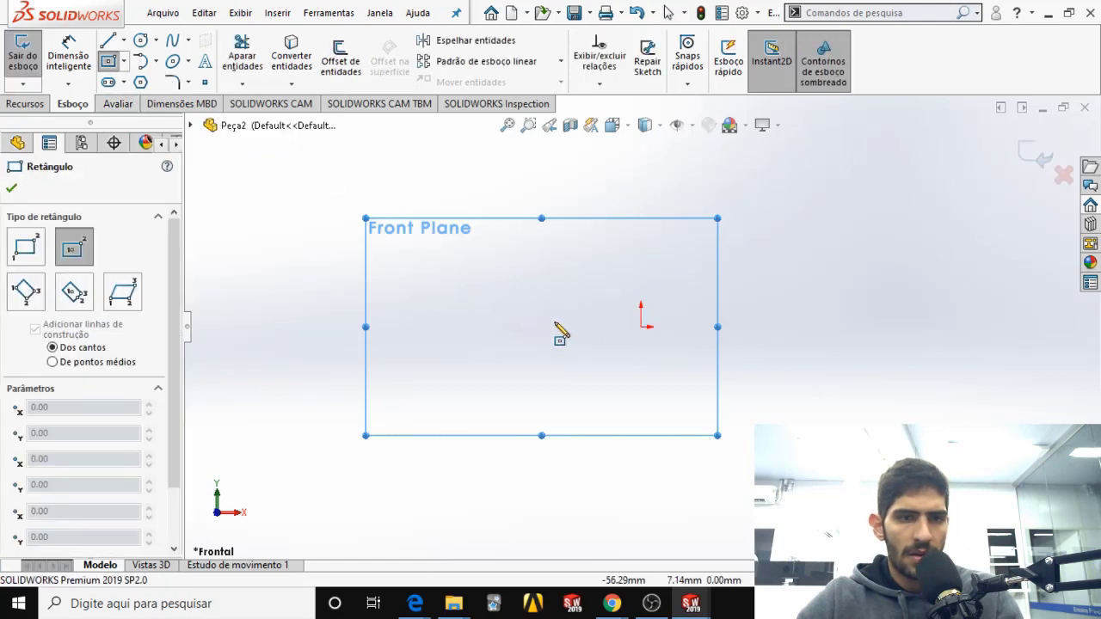
pyautogui.scroll(-2, 739, 331)
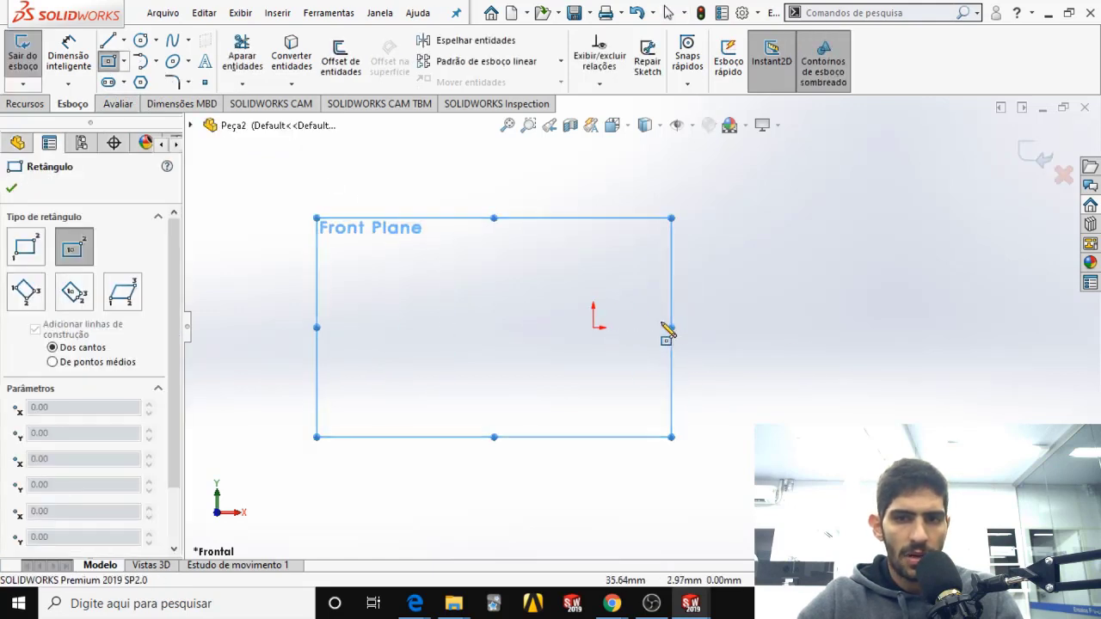
pyautogui.click(594, 328)
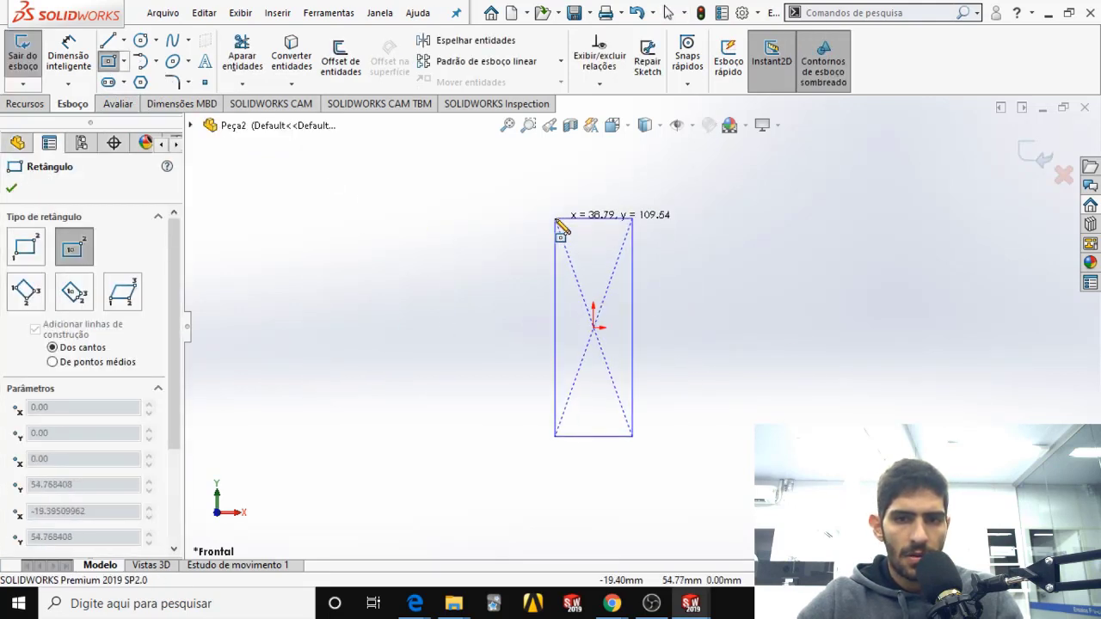
pyautogui.click(551, 210)
pyautogui.press('Escape')
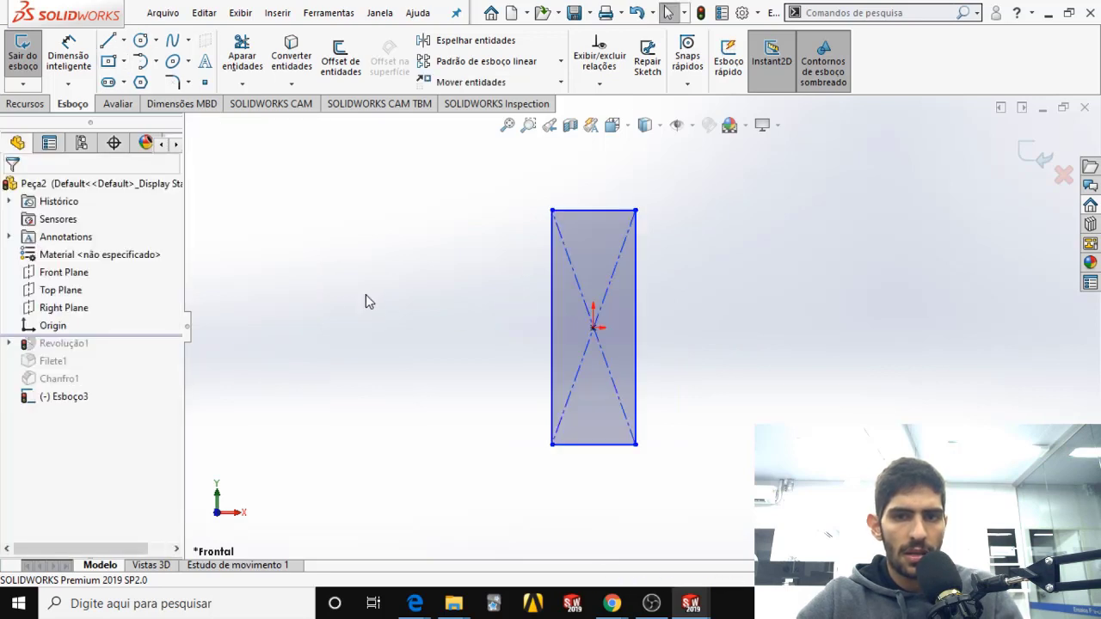
# Step: Dimension the rectangle's vertical side and set its height to 60 mm
pyautogui.click(84, 66)
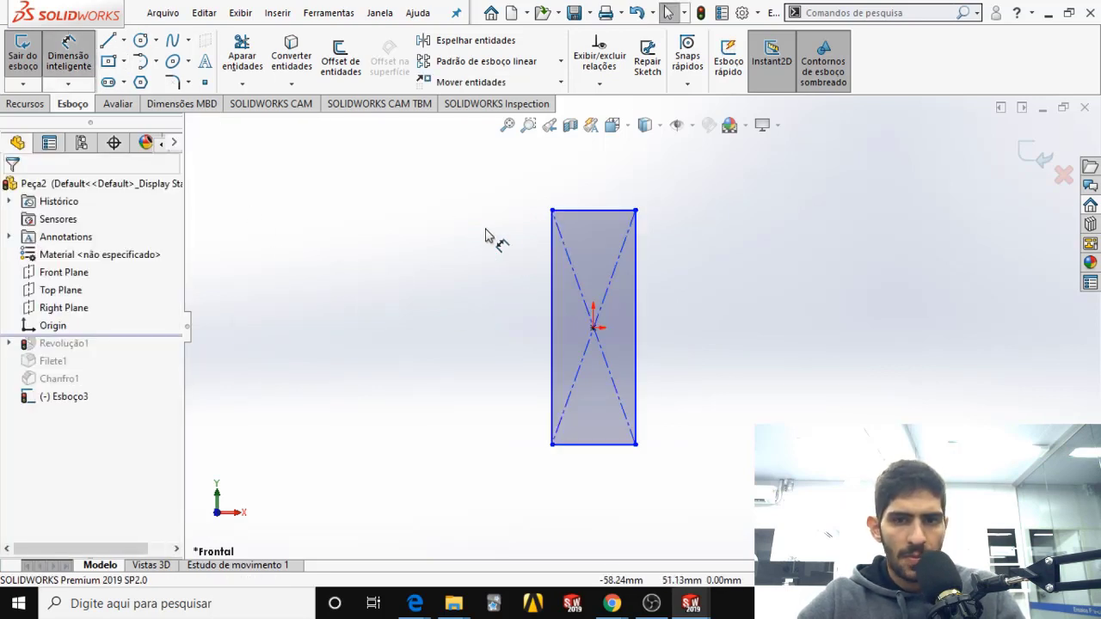
pyautogui.click(553, 262)
pyautogui.click(469, 331)
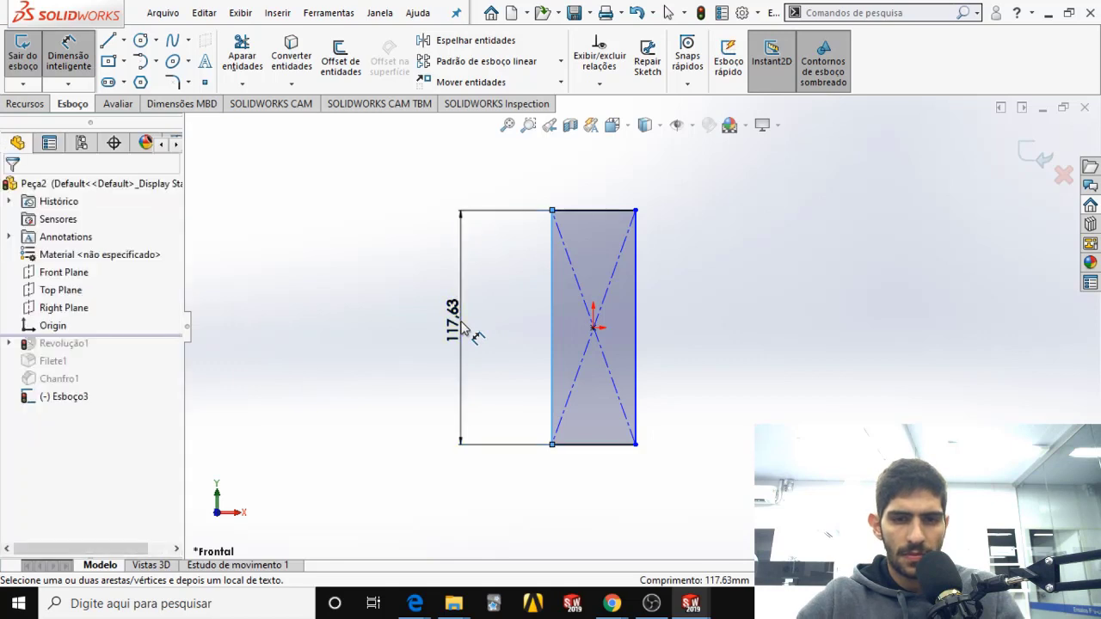
pyautogui.write('60')
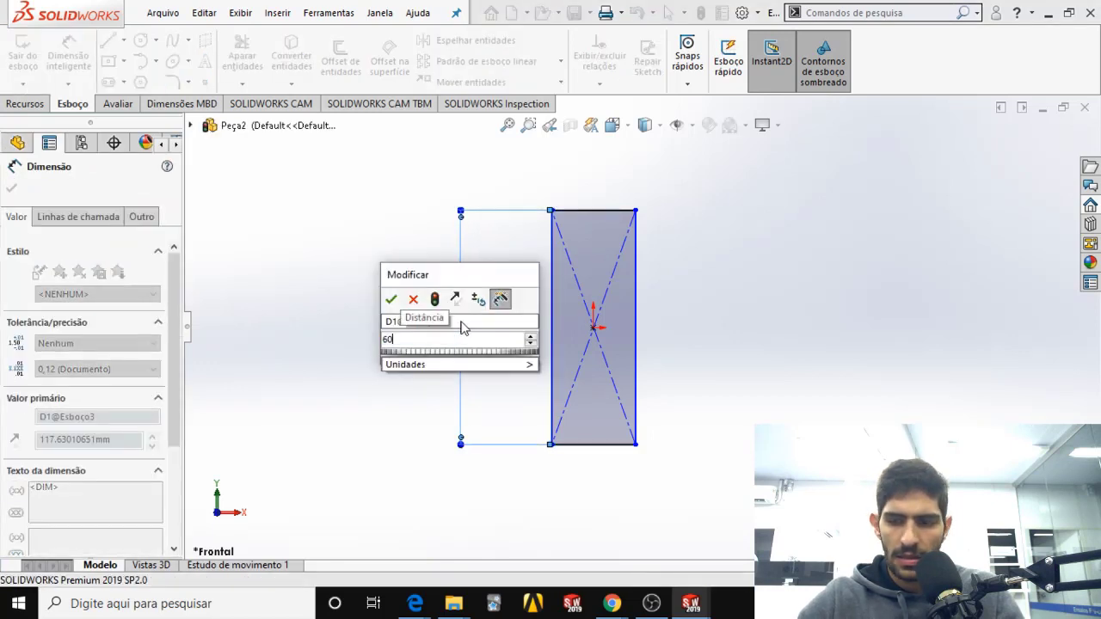
pyautogui.press('Return')
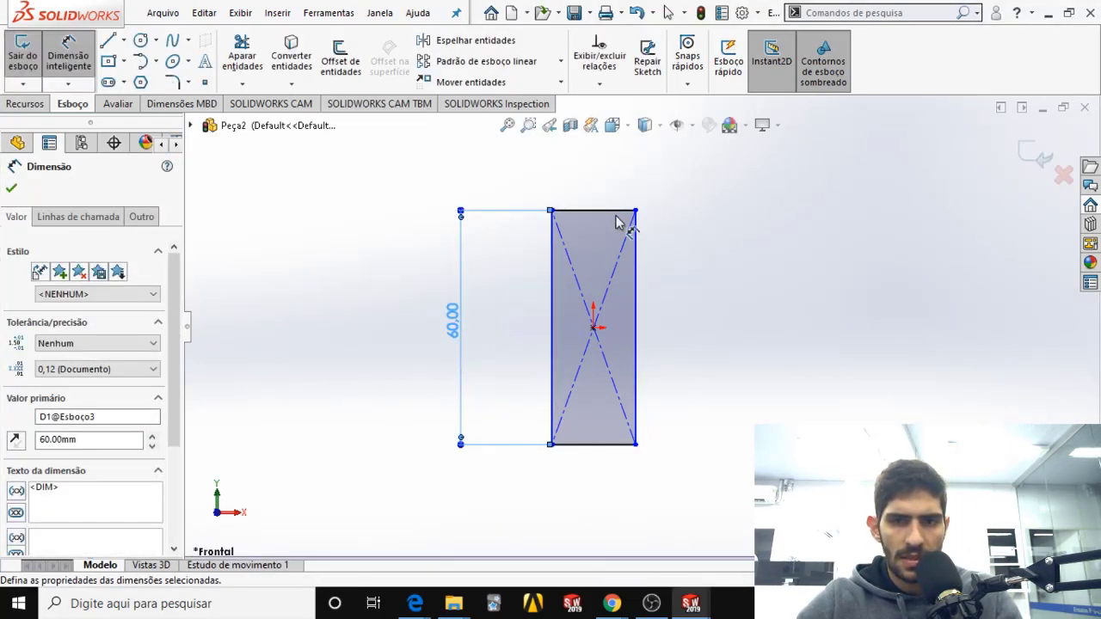
# Step: Dimension the rectangle's upper edge and set its width to 15 mm
pyautogui.click(618, 211)
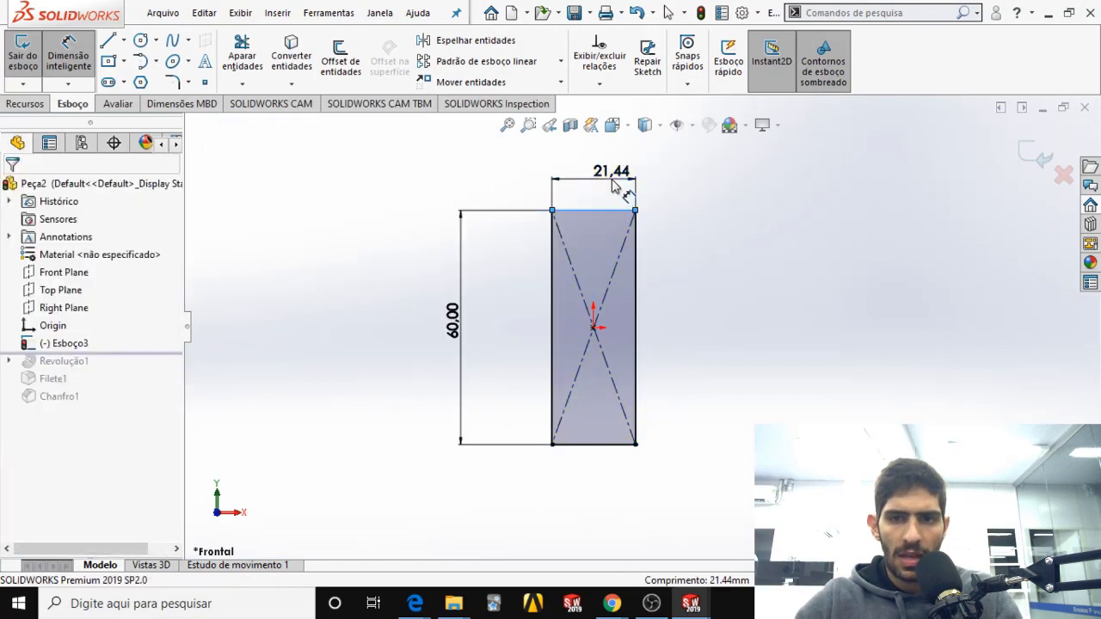
pyautogui.click(612, 177)
pyautogui.write('10')
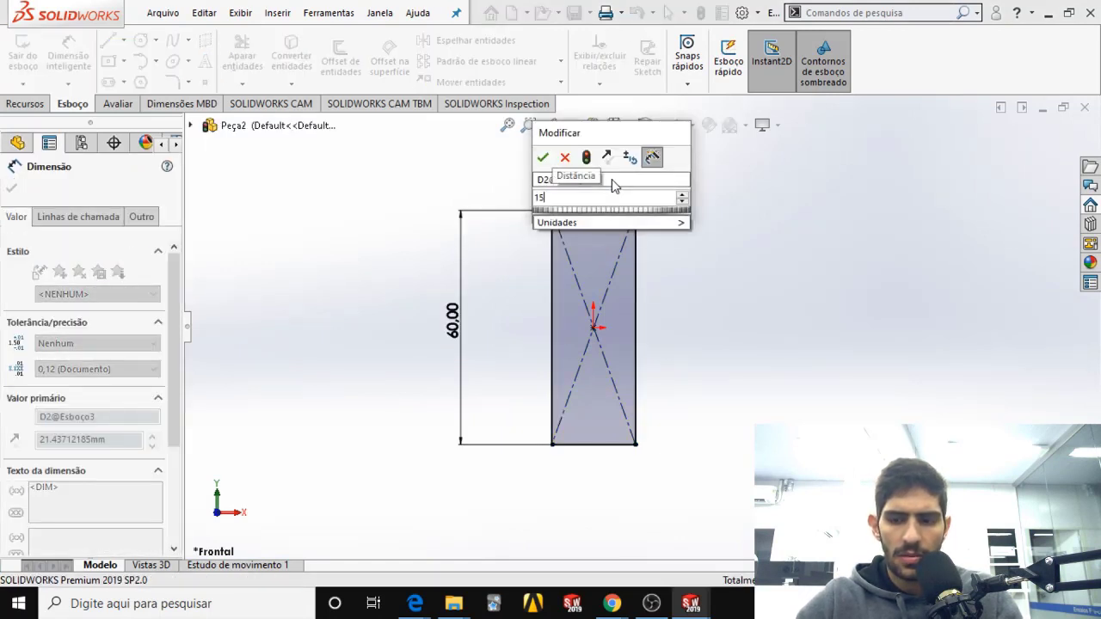
pyautogui.press('Return')
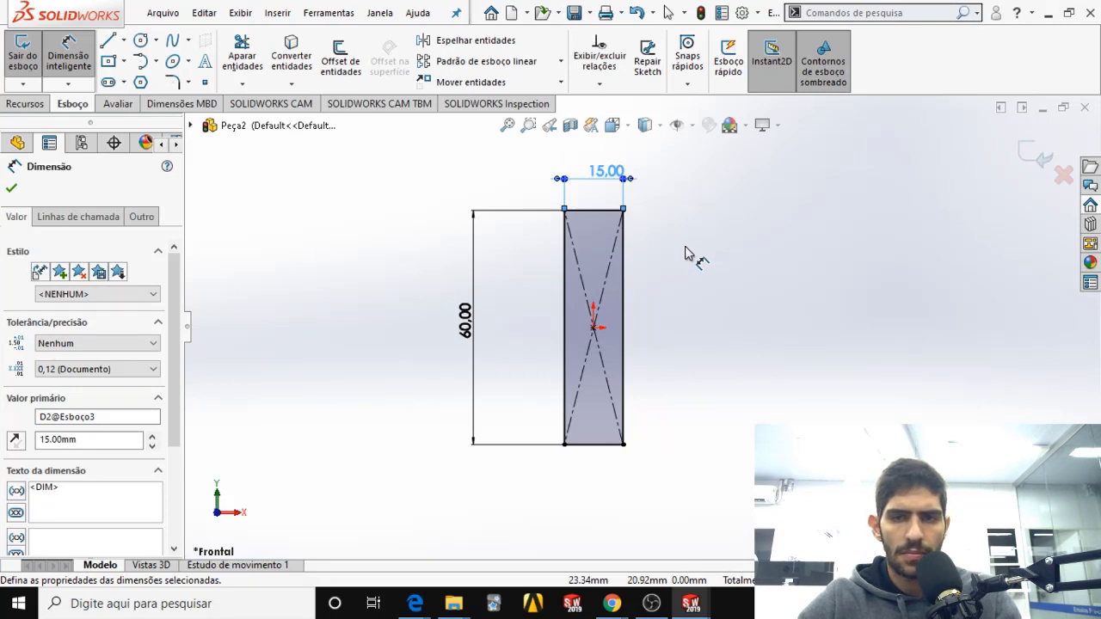
pyautogui.click(686, 247)
pyautogui.scroll(1, 640, 214)
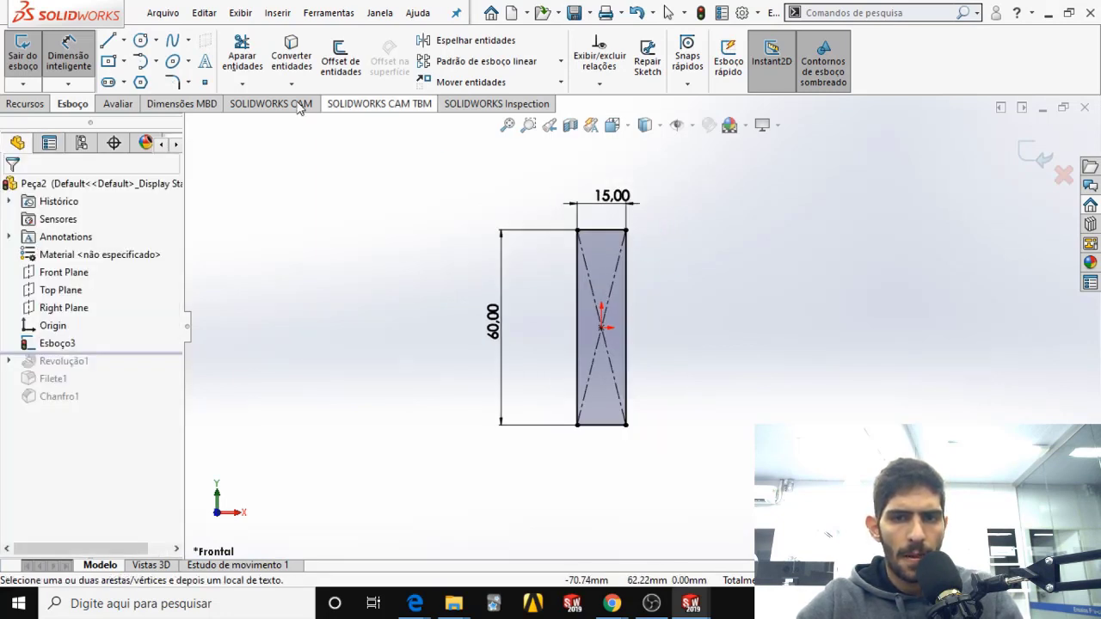
# Step: Draw a horizontal line about 64 mm long extending right from the rectangle's upper right corner
pyautogui.click(107, 40)
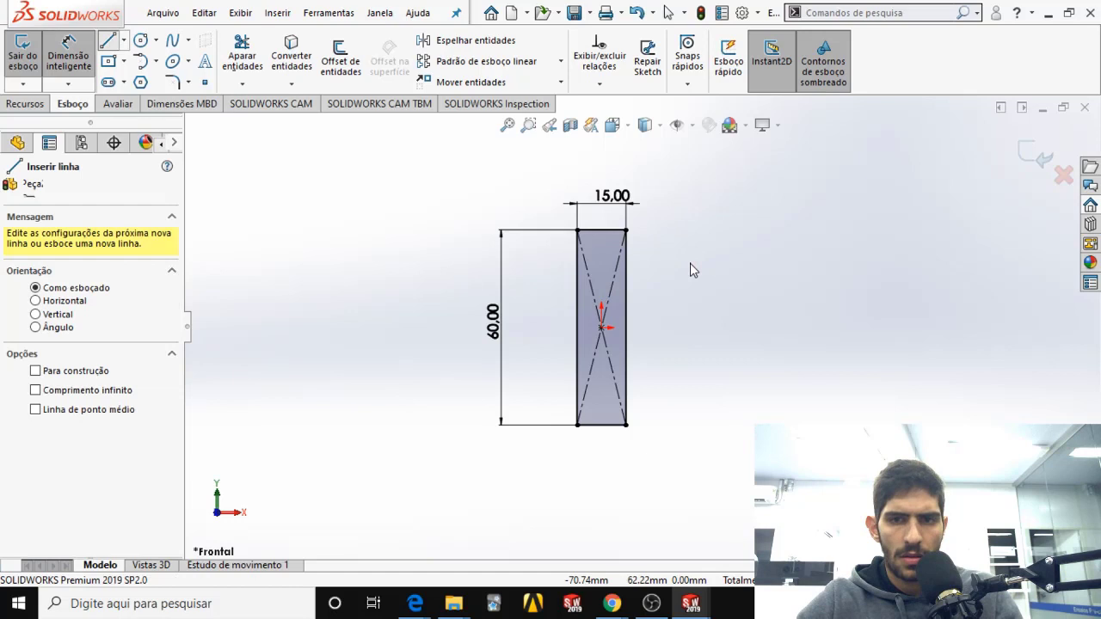
pyautogui.click(640, 232)
pyautogui.click(834, 230)
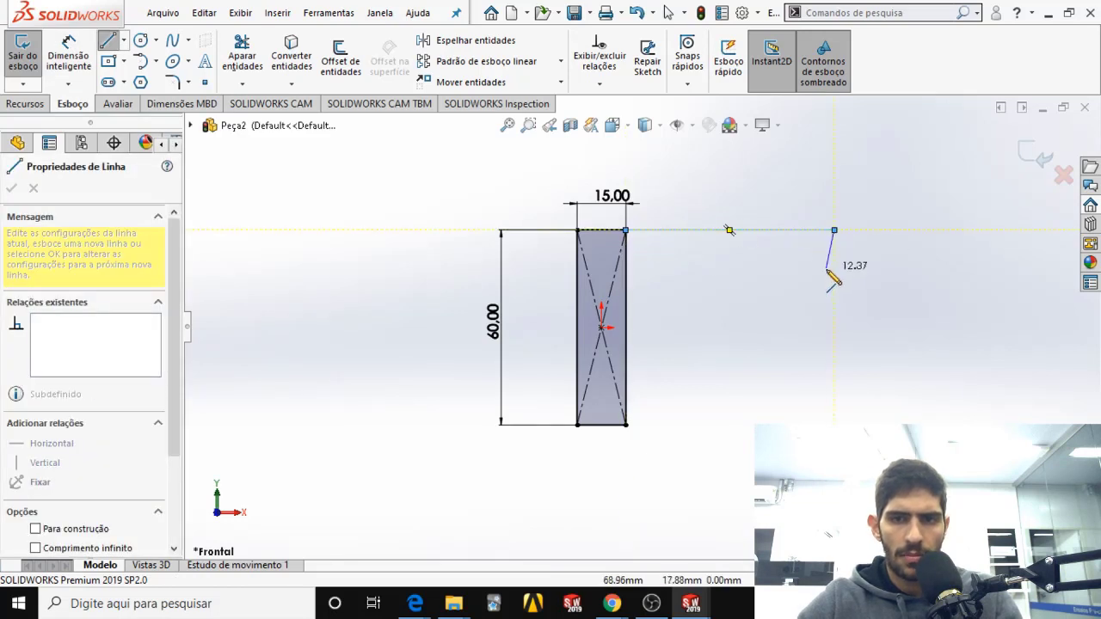
pyautogui.press('Escape')
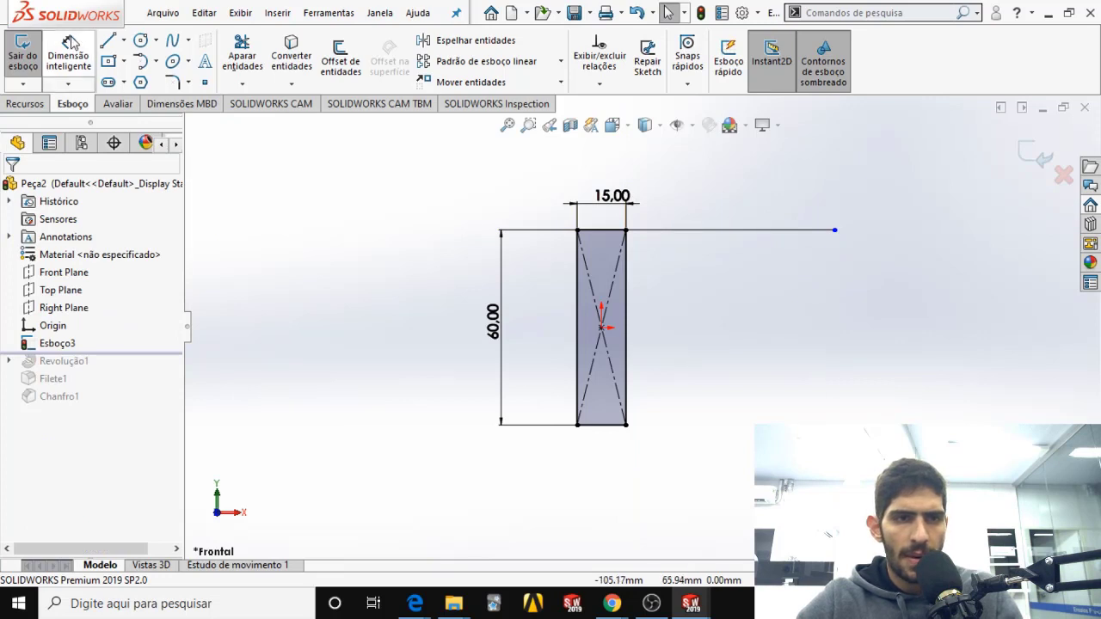
# Step: Dimension the horizontal line's length and set it with the expression 100-15, giving 85 mm
pyautogui.click(58, 57)
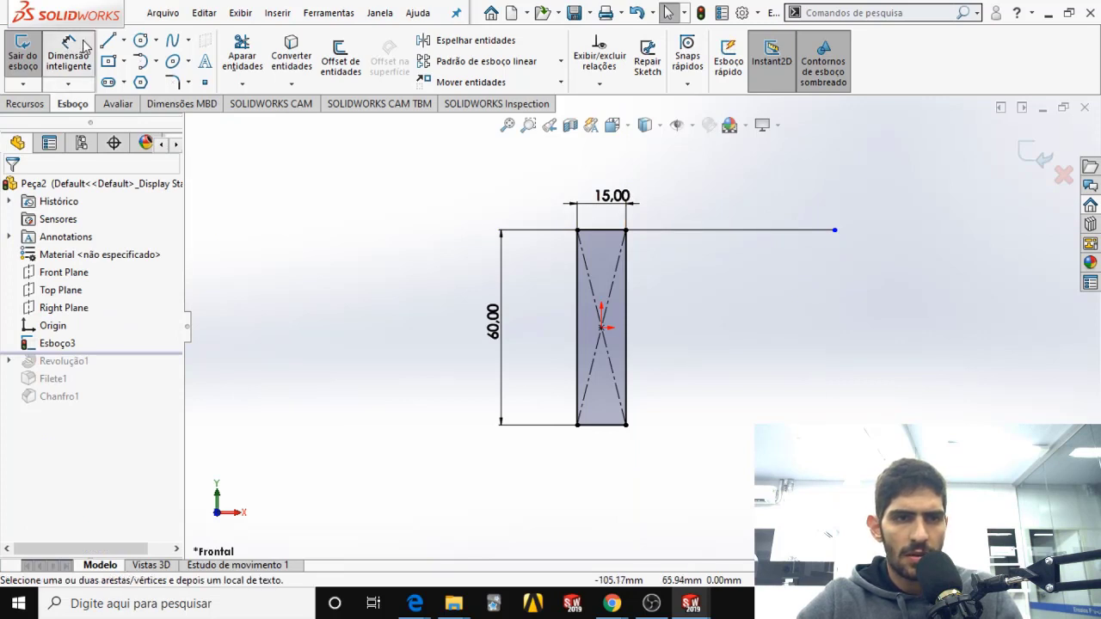
pyautogui.click(742, 229)
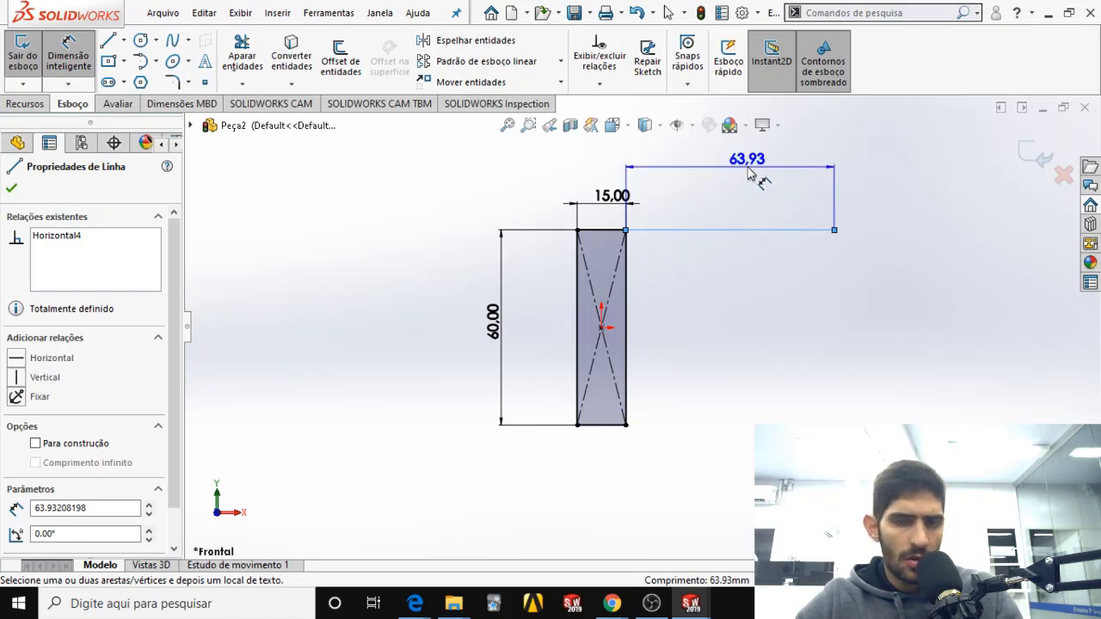
pyautogui.scroll(1, 745, 185)
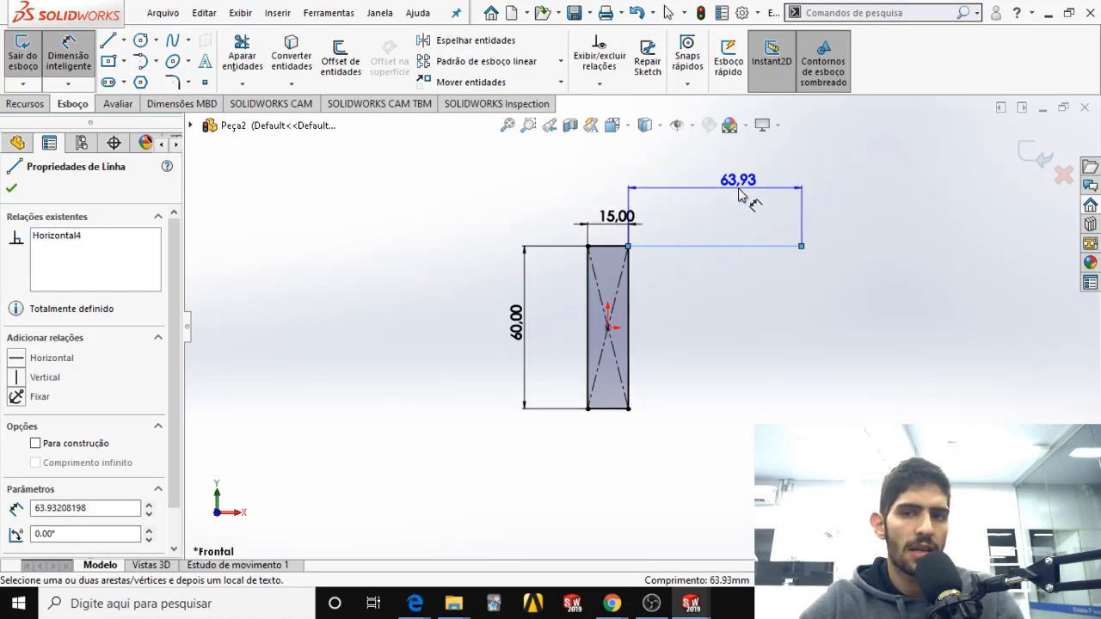
pyautogui.click(738, 195)
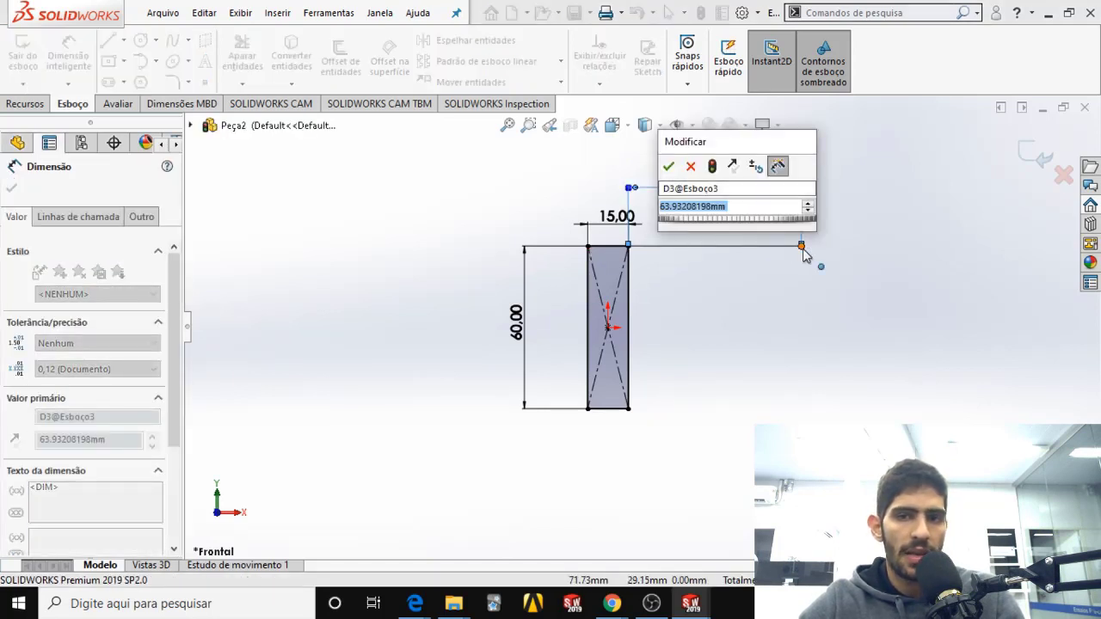
pyautogui.write('100')
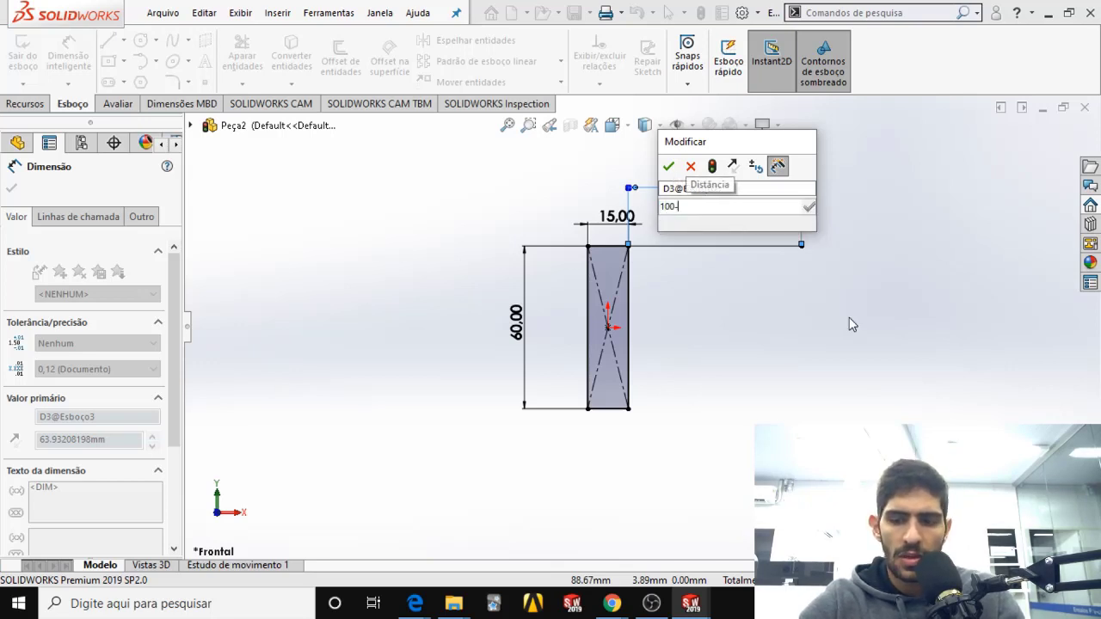
pyautogui.write('-15')
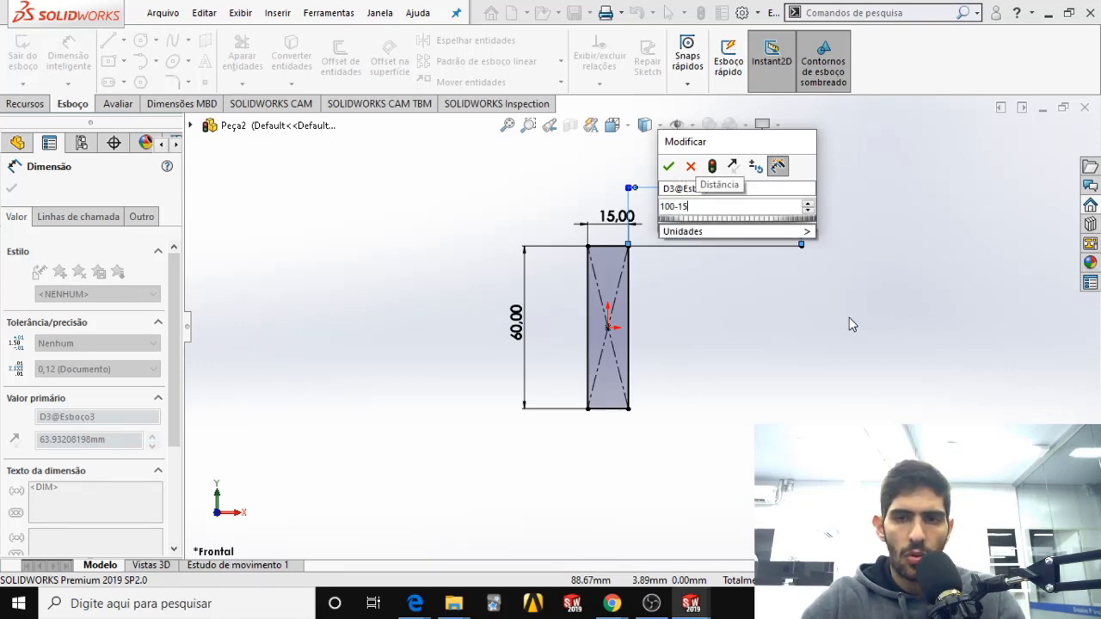
pyautogui.press('Return')
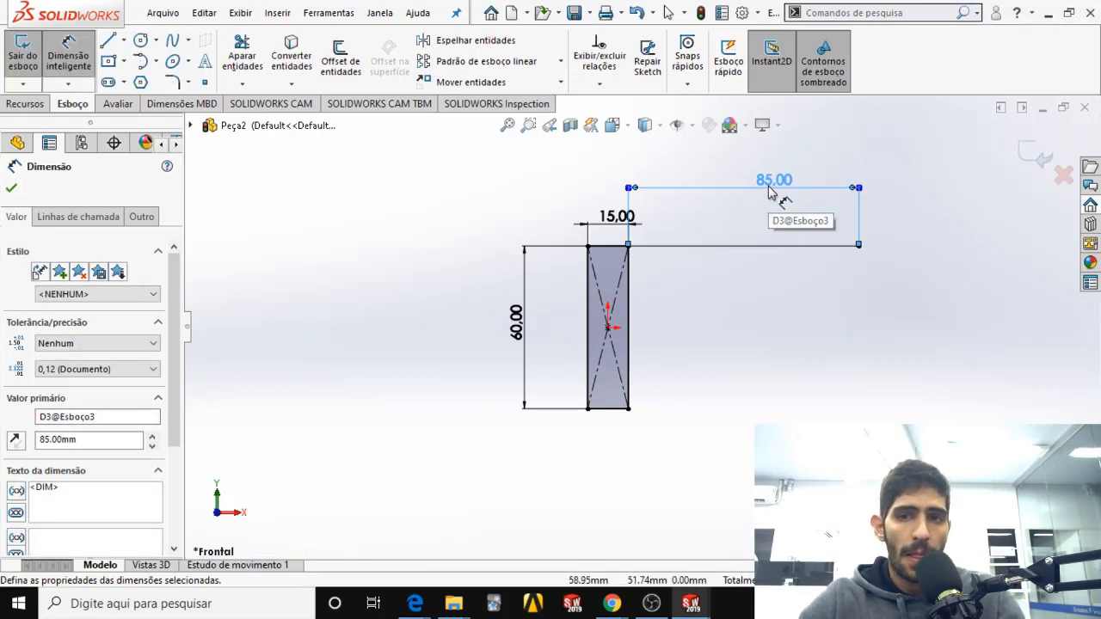
pyautogui.press('Escape')
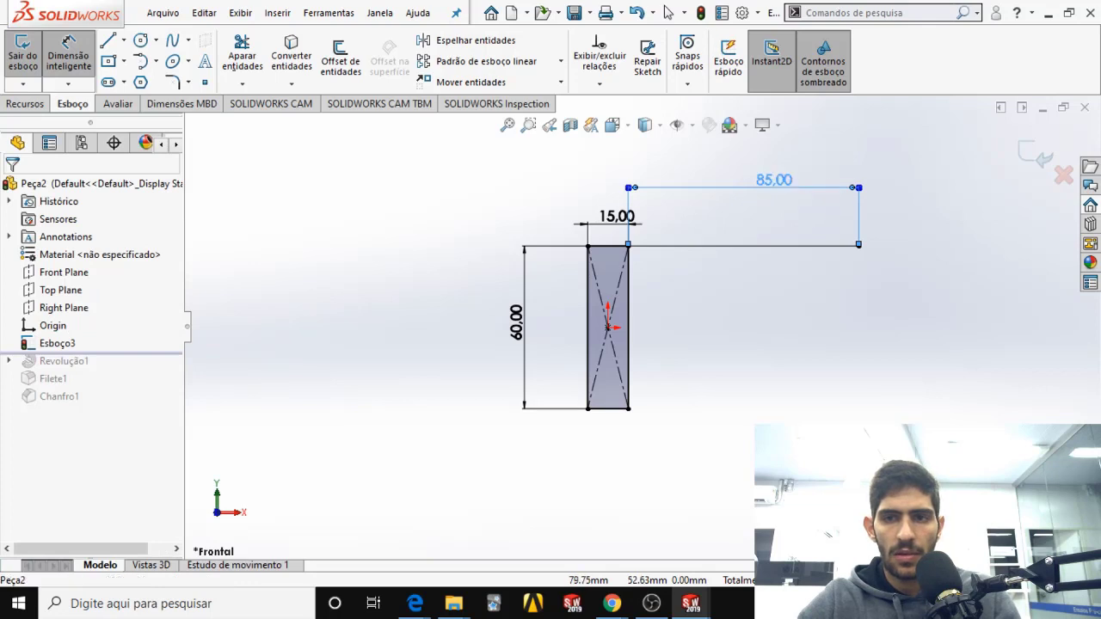
# Step: Replace the line's 85 mm dimension with a 100 mm overall dimension from the rectangle's upper left corner to the line's free end
pyautogui.click(825, 188)
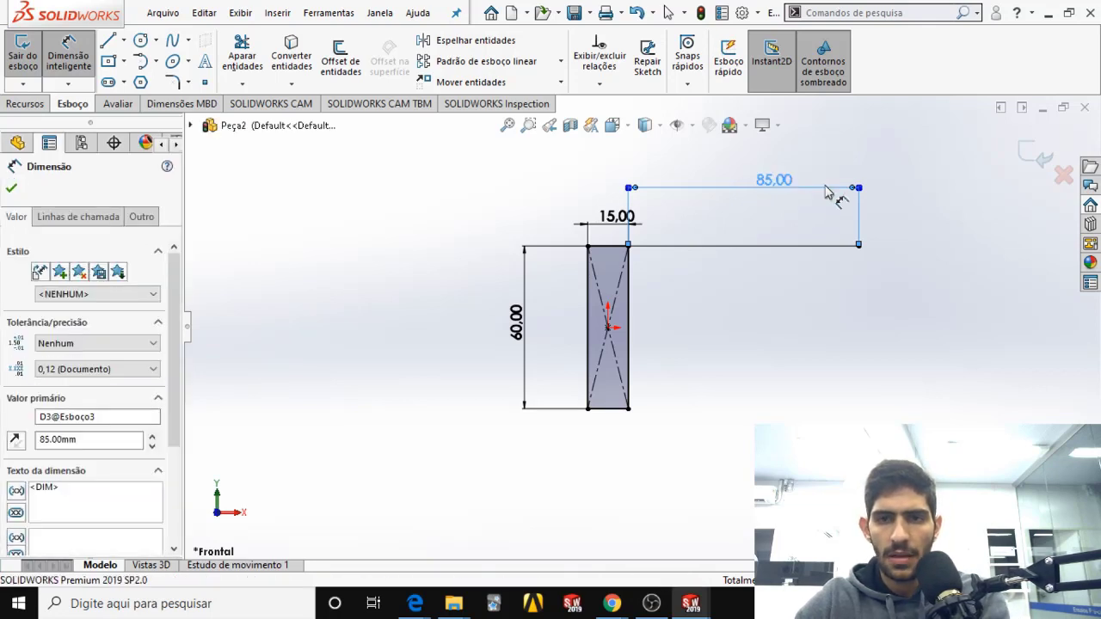
pyautogui.press('Delete')
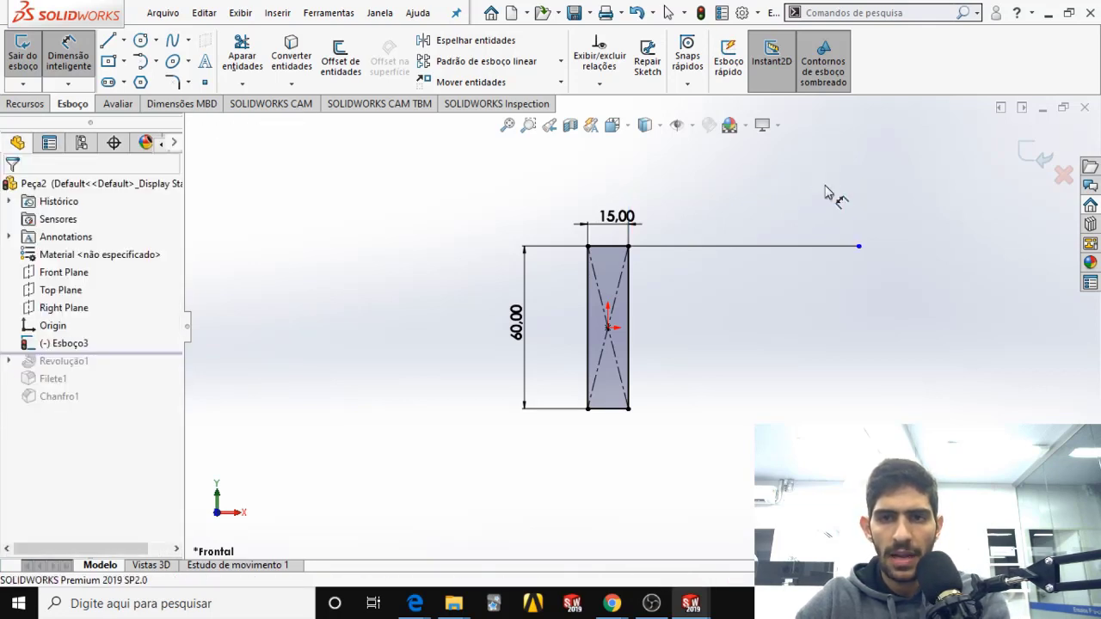
pyautogui.click(858, 246)
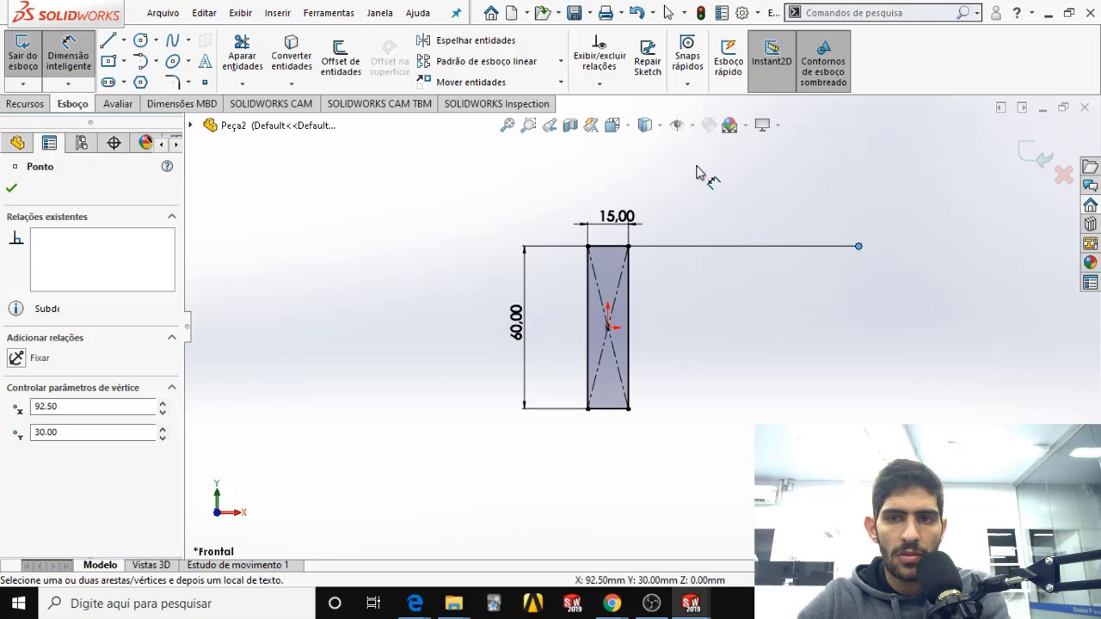
pyautogui.click(588, 248)
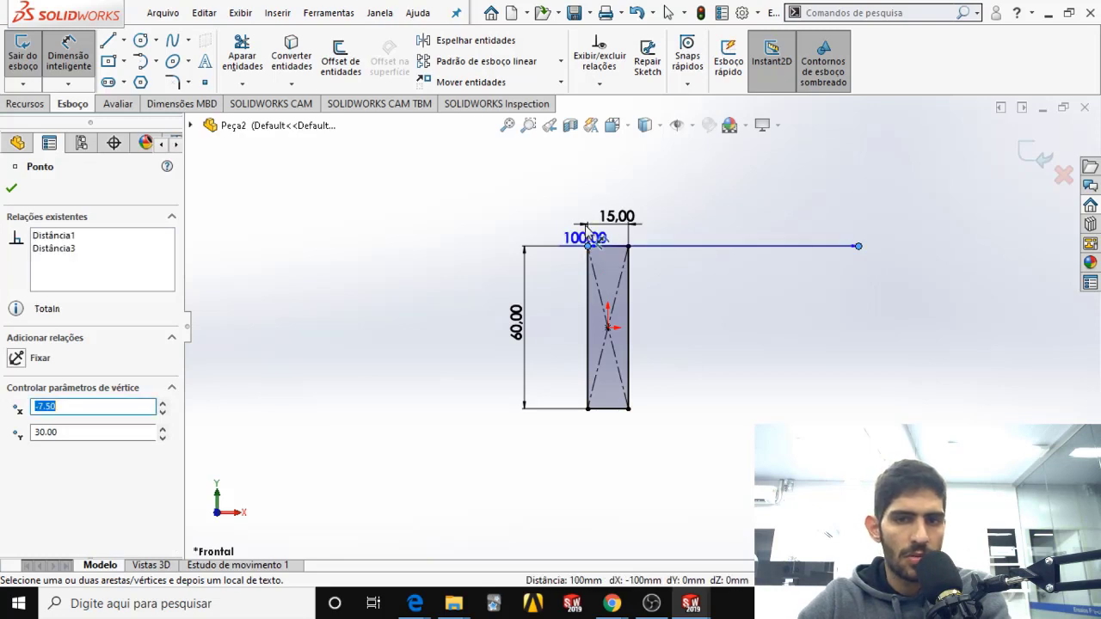
pyautogui.click(684, 177)
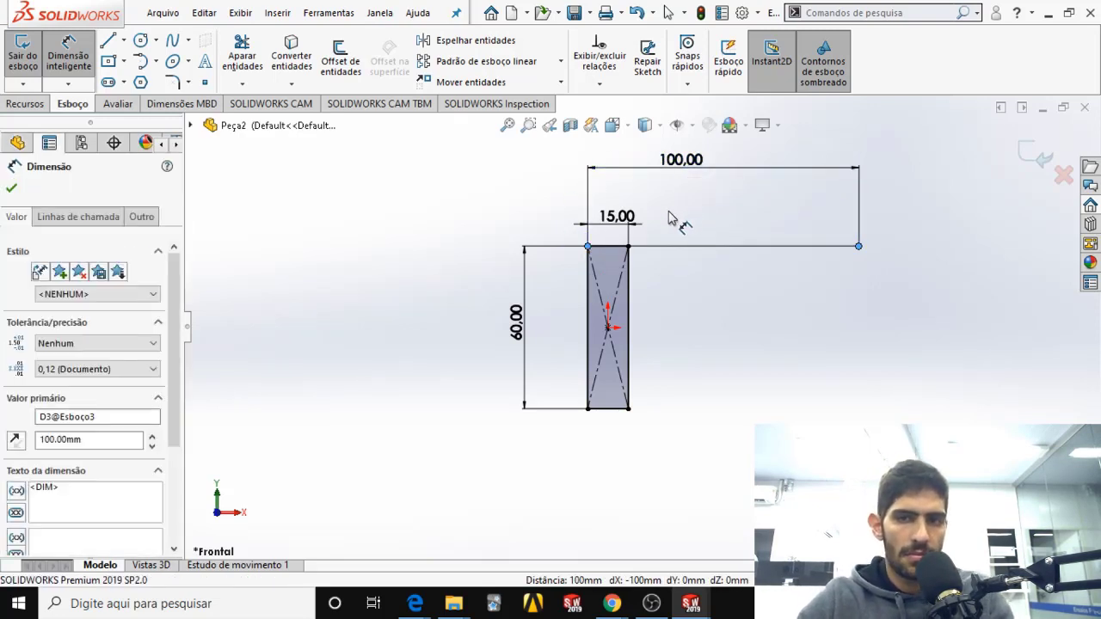
pyautogui.click(611, 146)
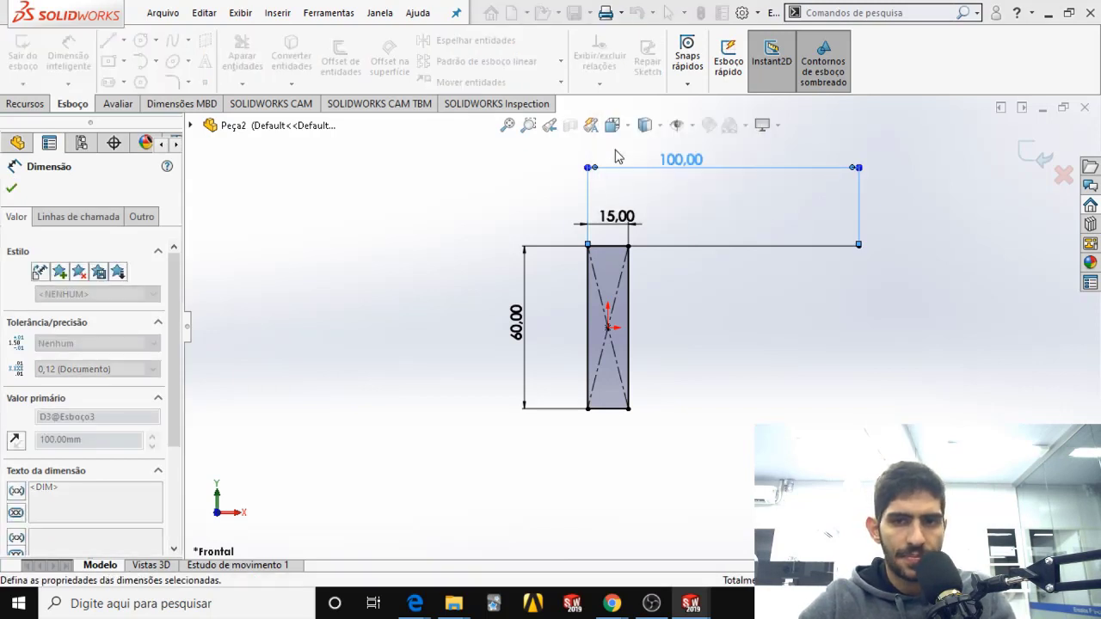
# Step: Draw a 60 mm vertical line down from the long line's free end and a horizontal line back to the rectangle's lower right corner
pyautogui.click(109, 42)
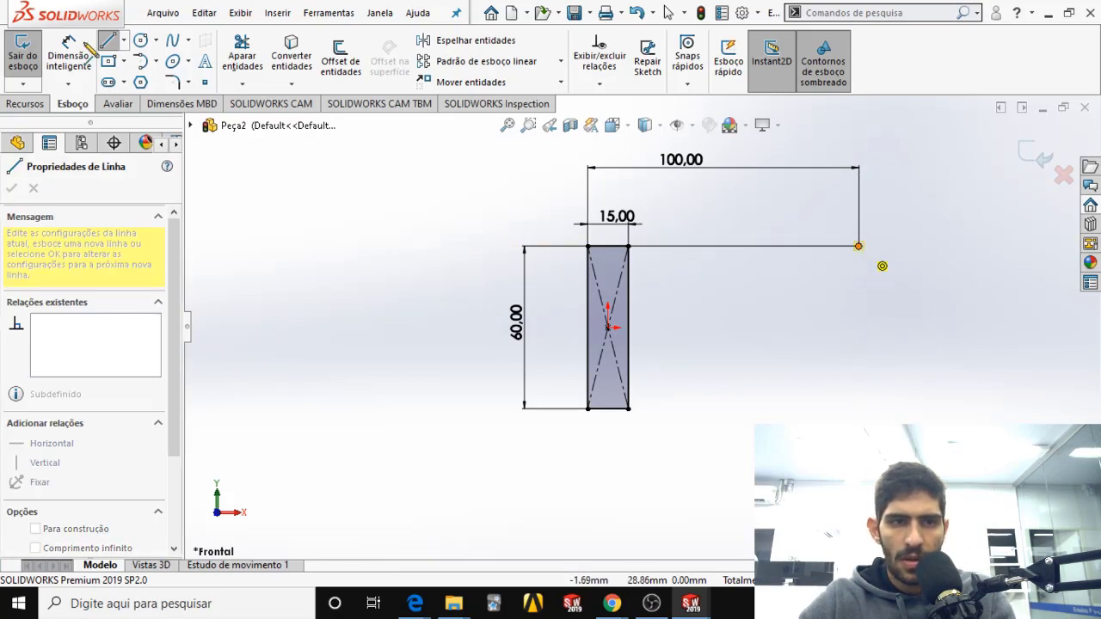
pyautogui.click(858, 247)
pyautogui.press('Escape')
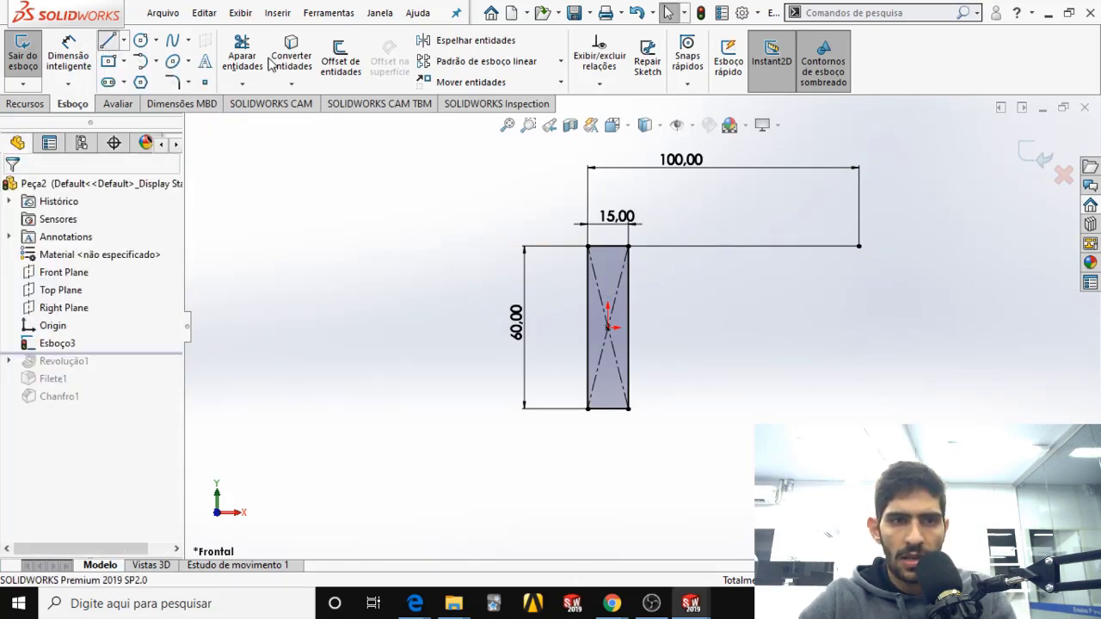
pyautogui.click(858, 247)
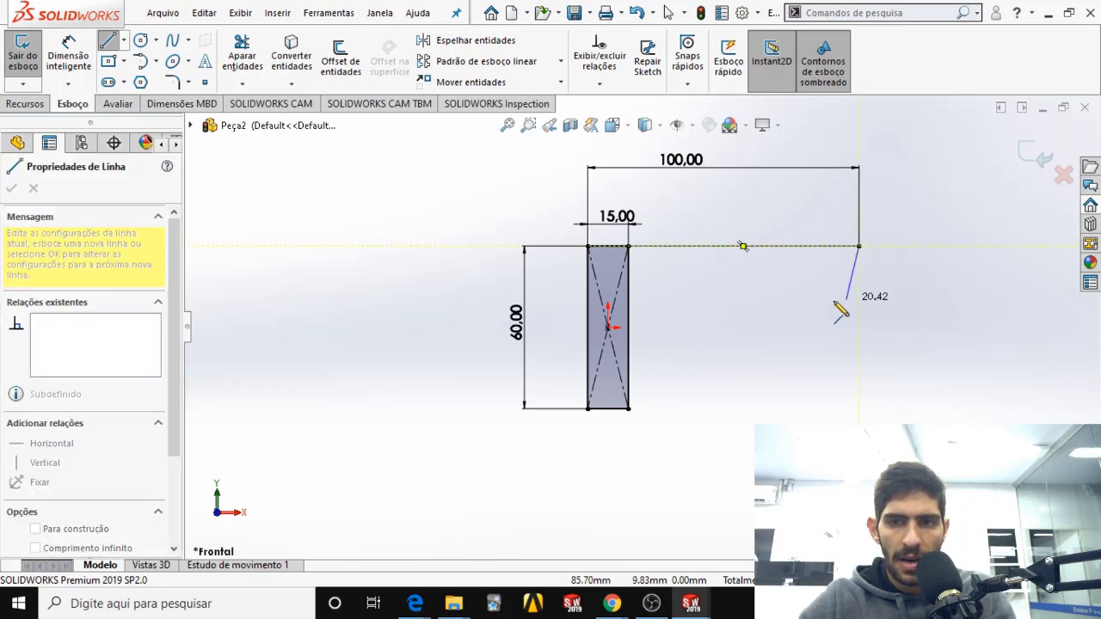
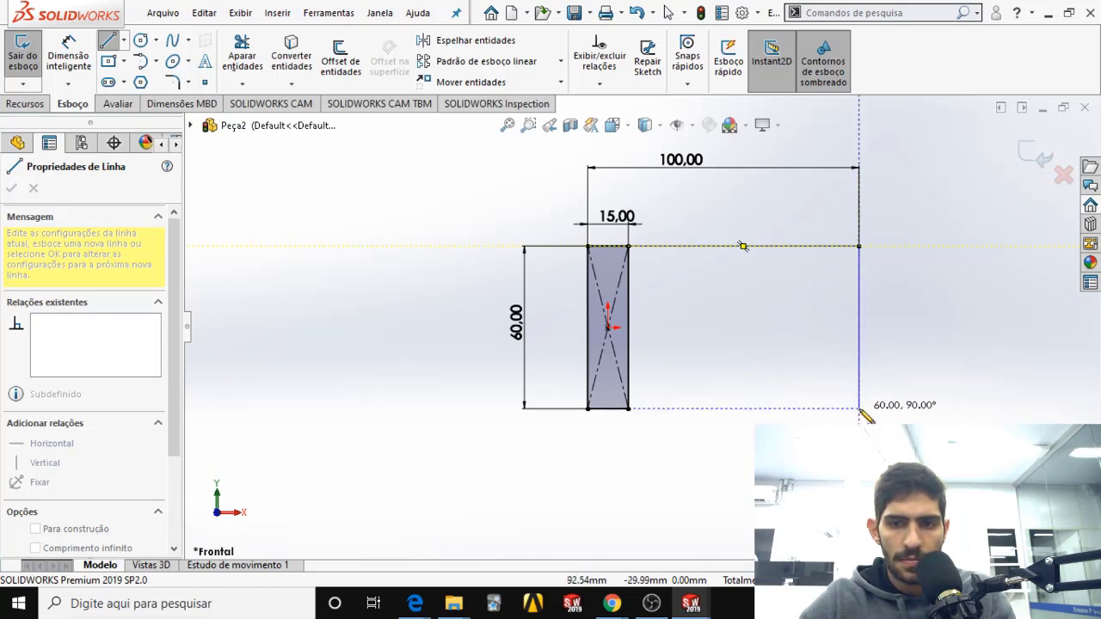
pyautogui.click(859, 409)
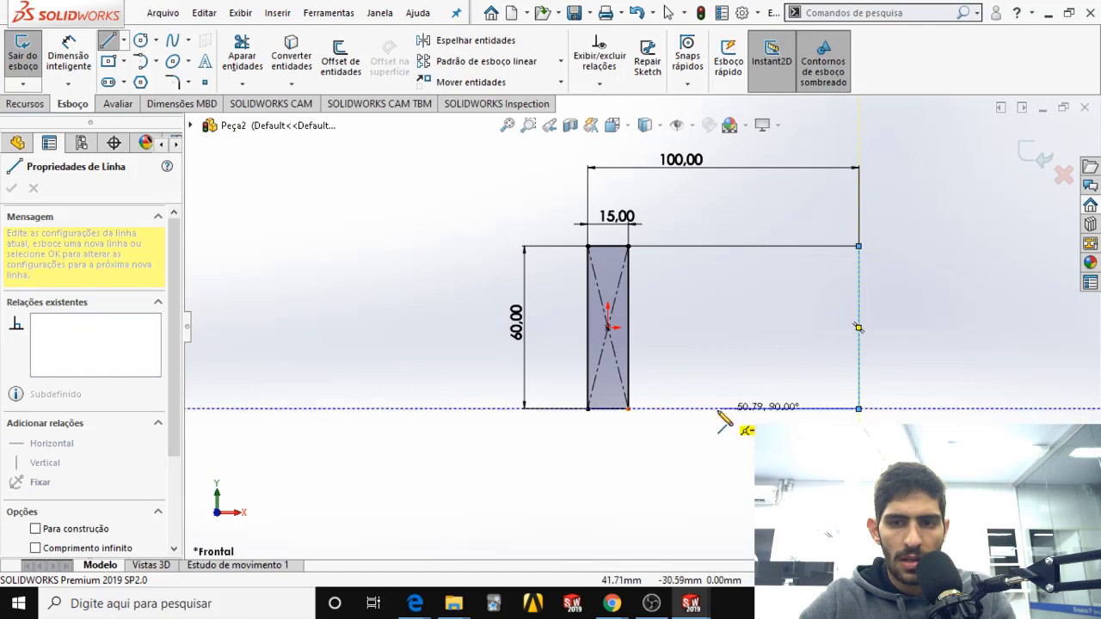
pyautogui.click(634, 418)
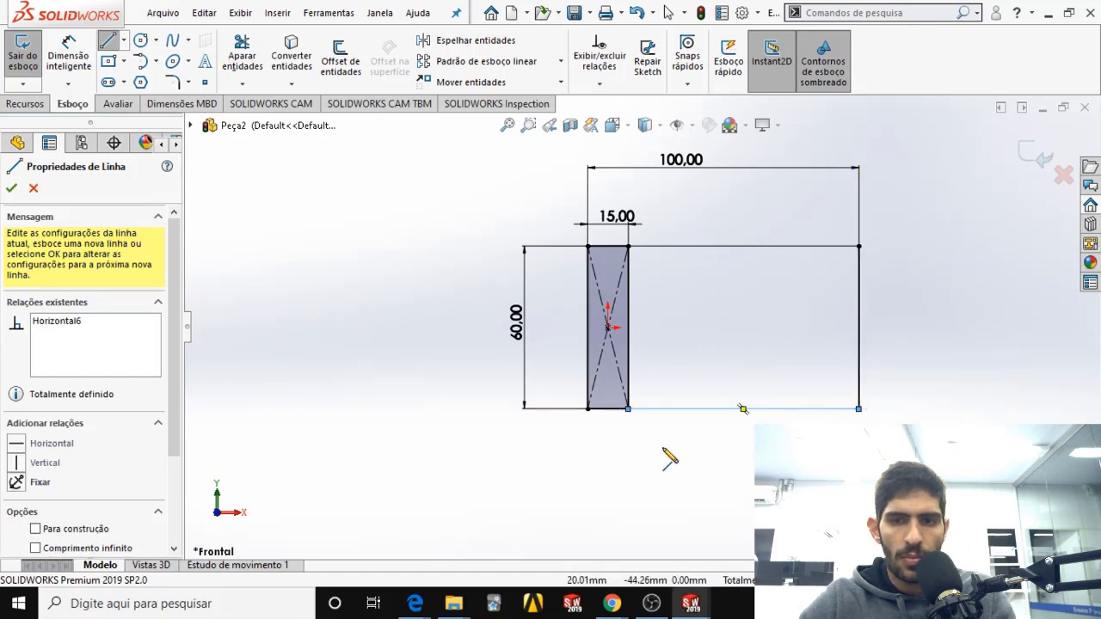
pyautogui.press('Escape')
pyautogui.press('Escape')
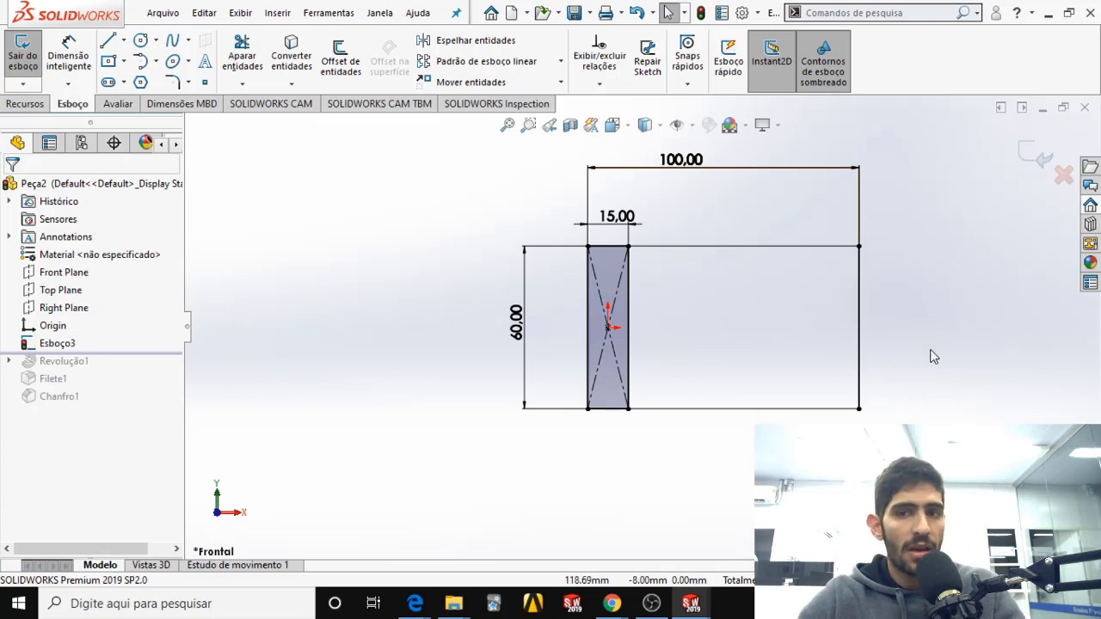
# Step: Sketch a circle about 42 mm in diameter in the area between the rectangle and the far vertical line
pyautogui.click(140, 40)
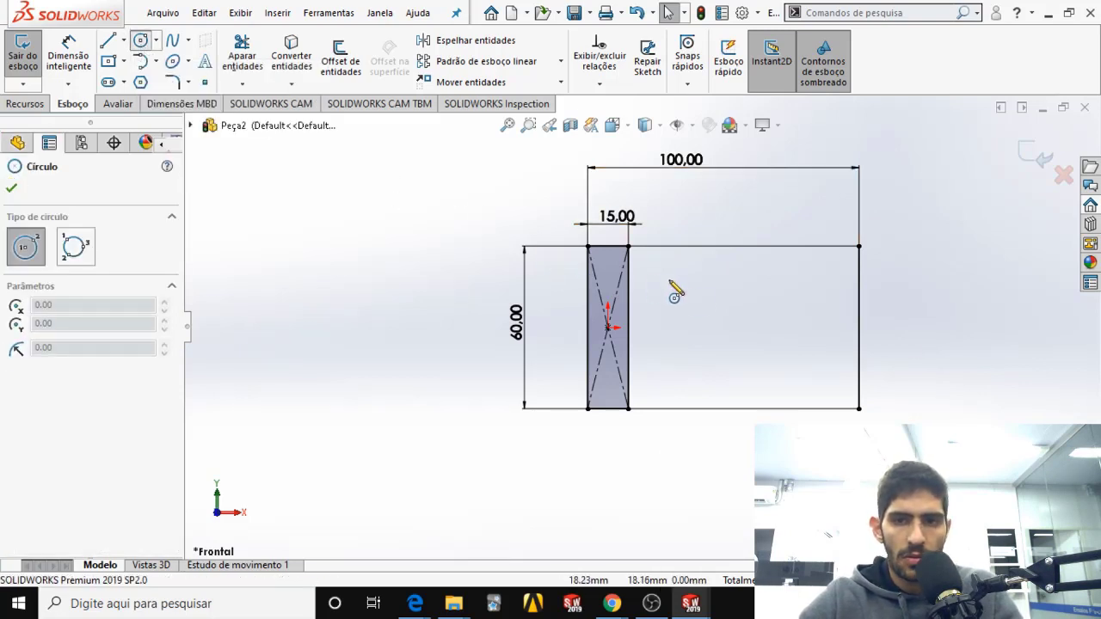
pyautogui.click(727, 319)
pyautogui.click(766, 370)
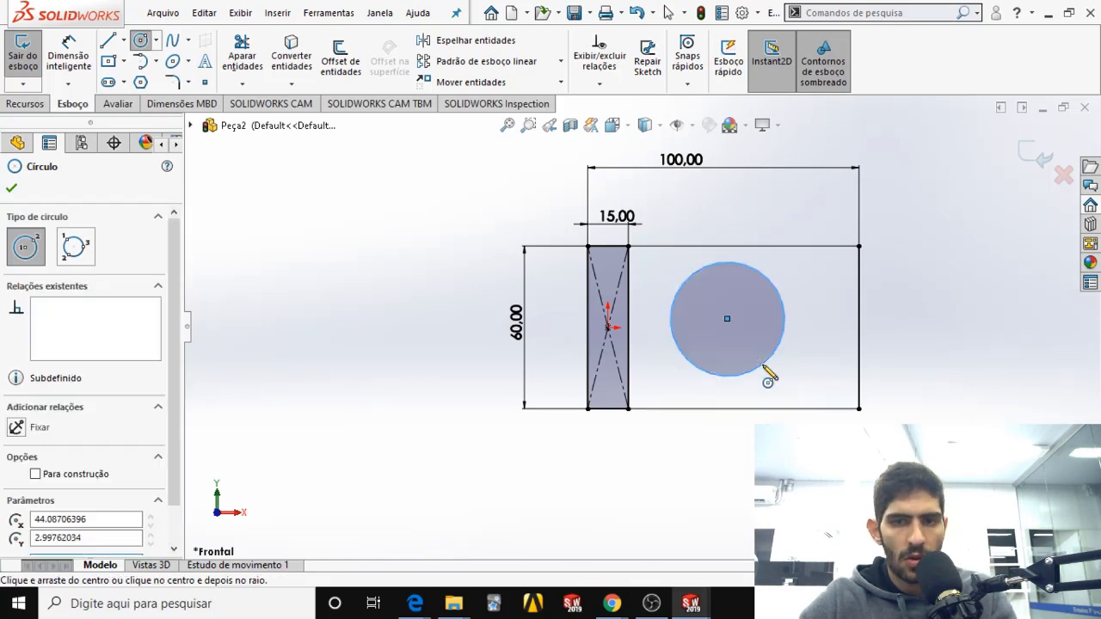
pyautogui.press('Escape')
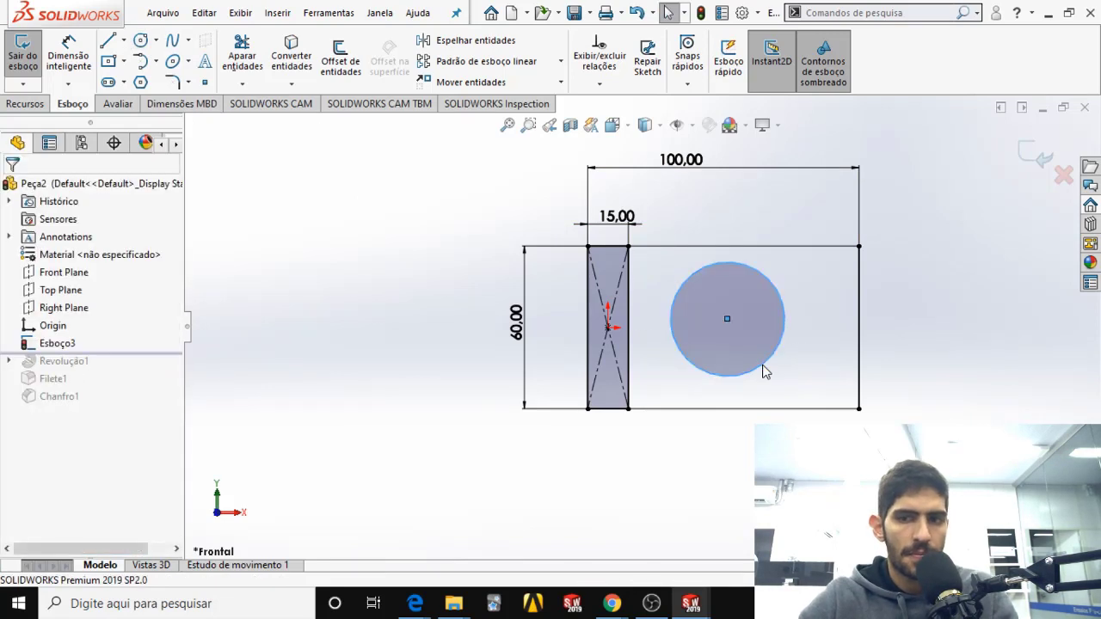
pyautogui.click(822, 336)
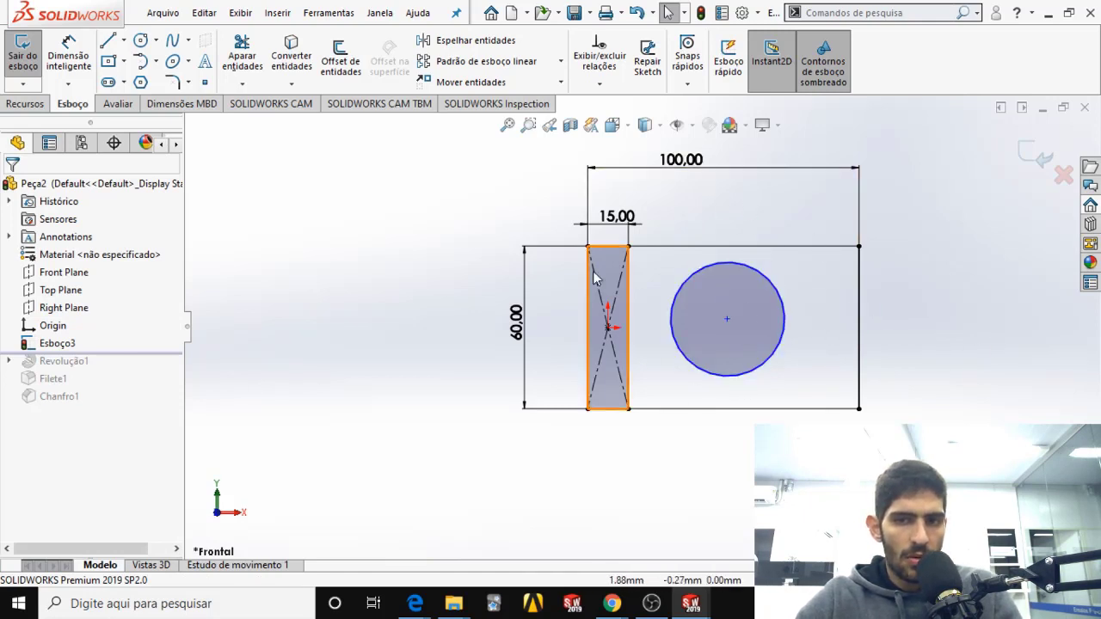
# Step: Add a tangent relation between the circle and the far vertical line
pyautogui.click(784, 332)
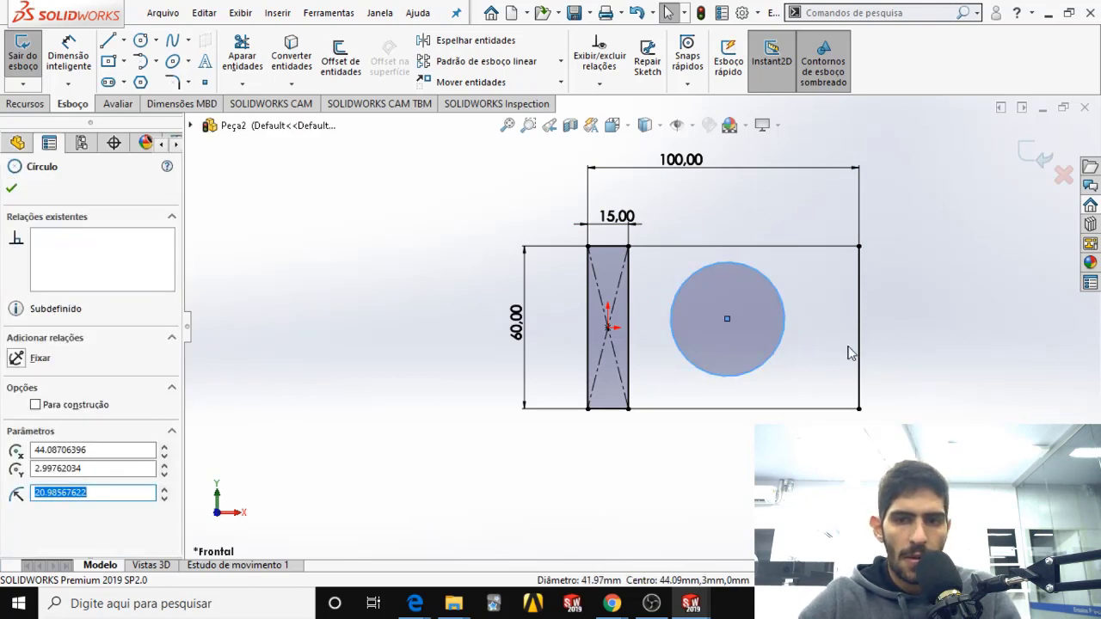
pyautogui.keyDown('ctrl'); pyautogui.click(861, 299); pyautogui.keyUp('ctrl')
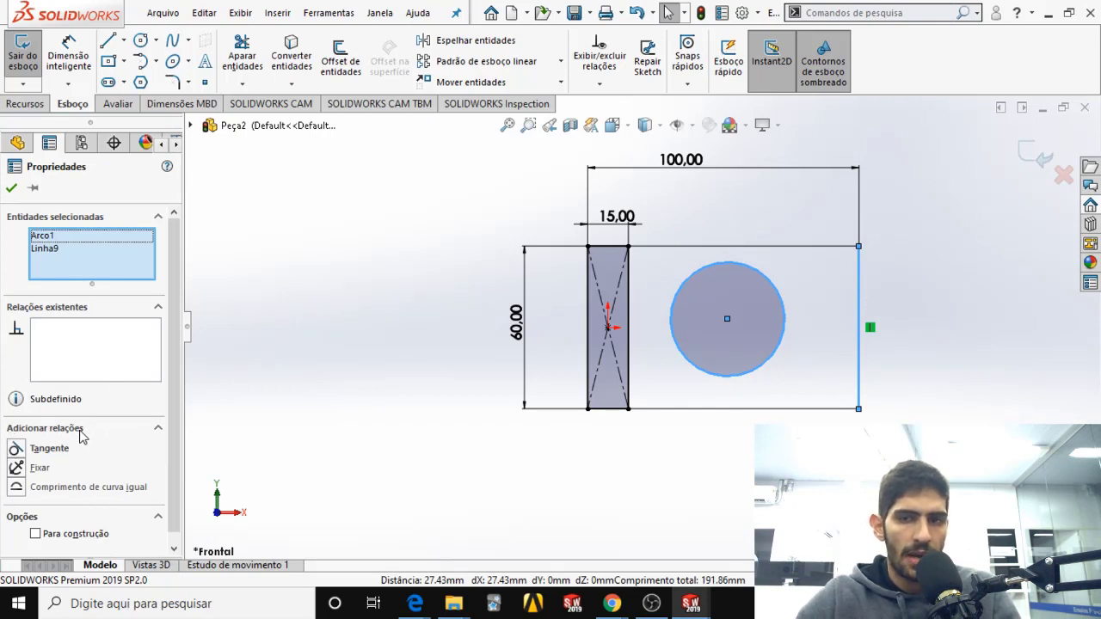
pyautogui.click(21, 451)
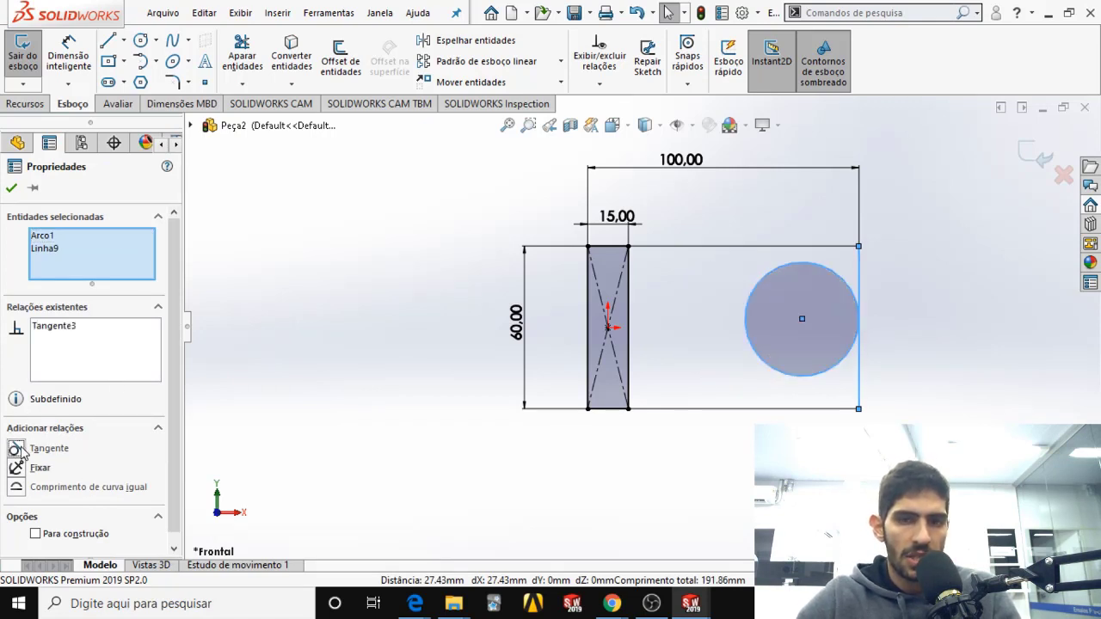
pyautogui.click(11, 188)
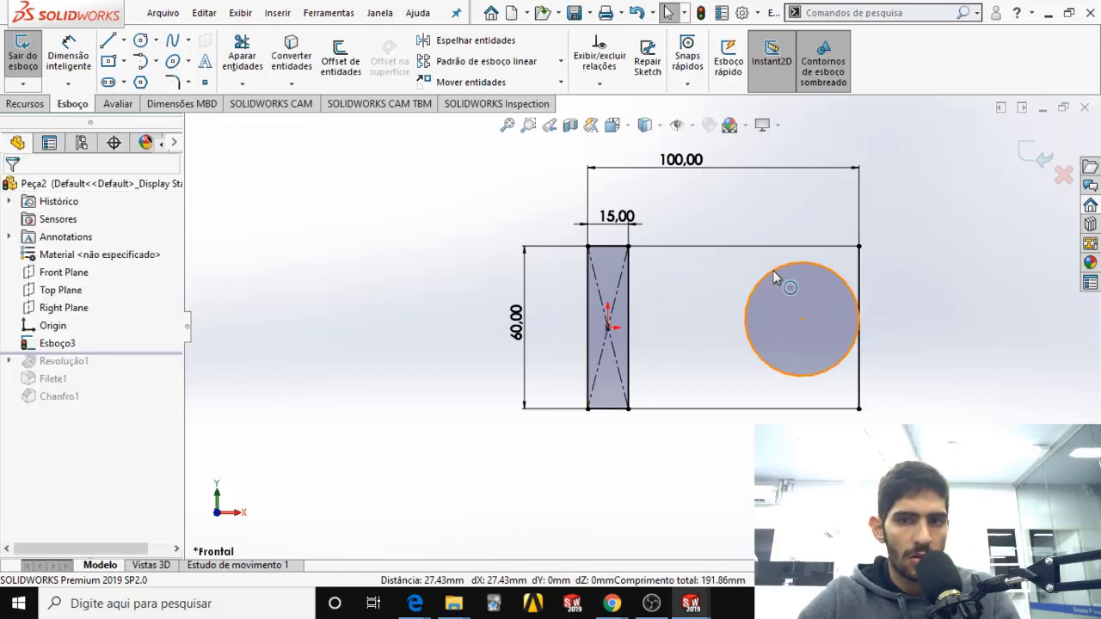
# Step: Make the circle tangent to the profile's upper and lower horizontal lines
pyautogui.click(747, 303)
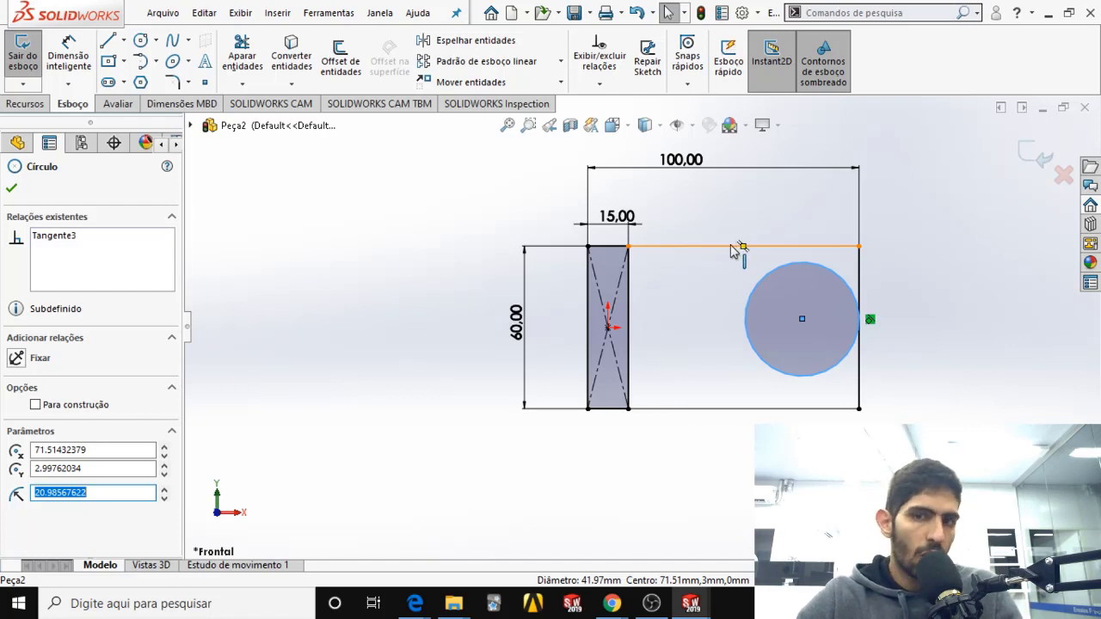
pyautogui.keyDown('ctrl'); pyautogui.click(732, 248); pyautogui.keyUp('ctrl')
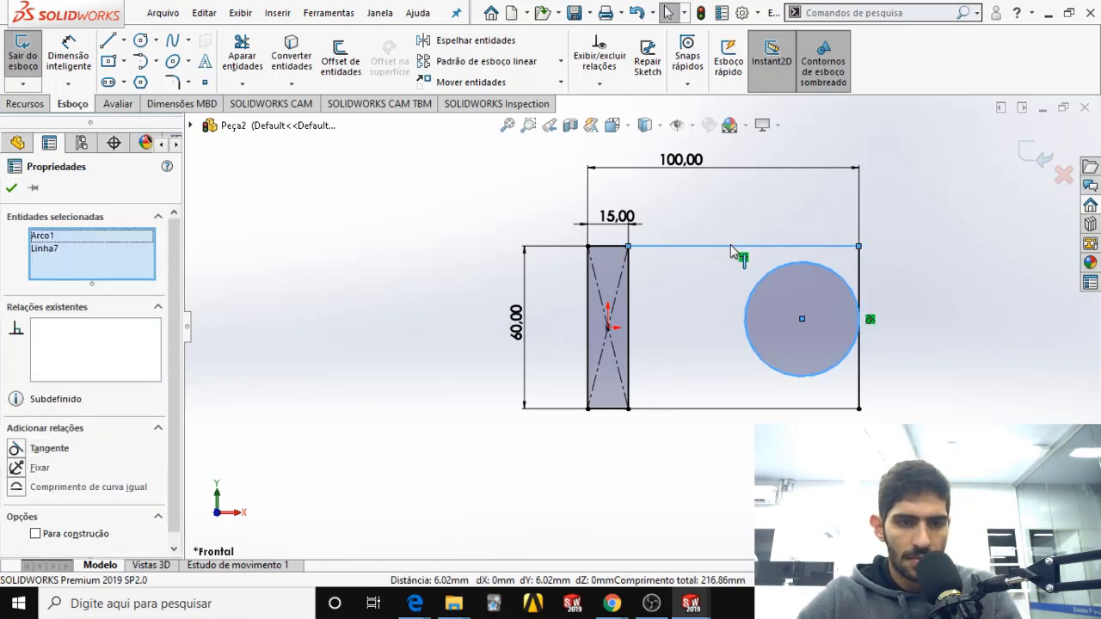
pyautogui.click(17, 450)
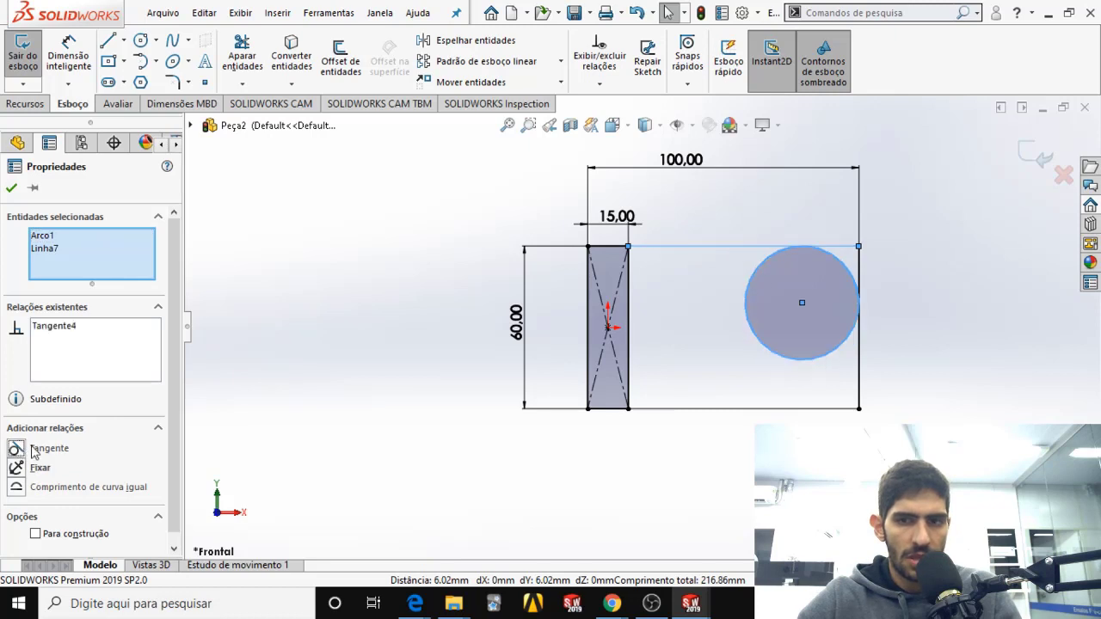
pyautogui.click(11, 187)
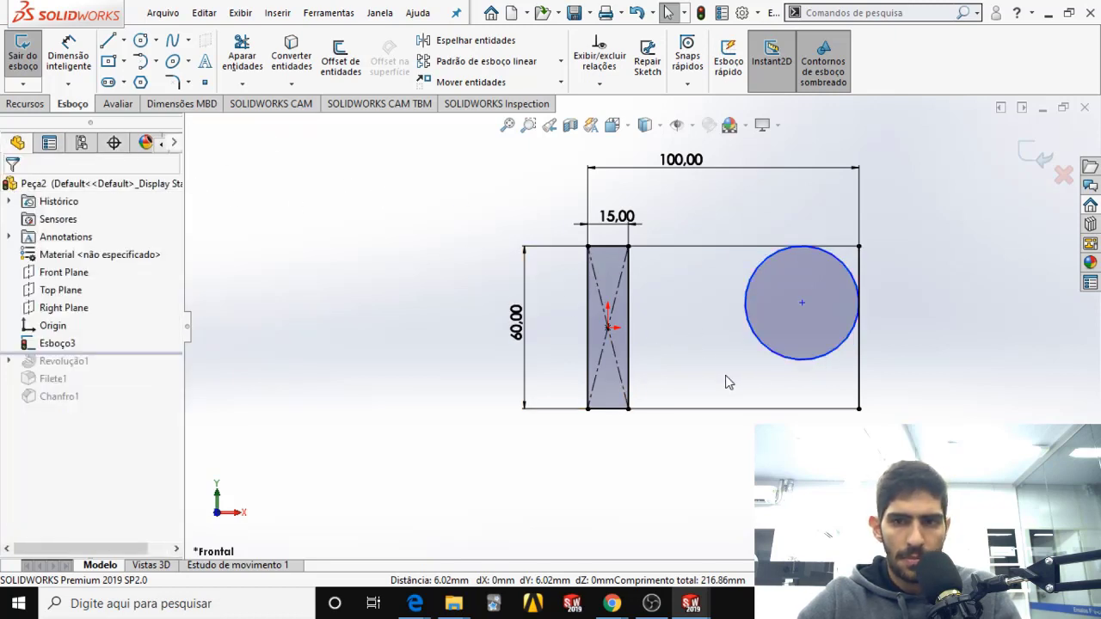
pyautogui.click(791, 358)
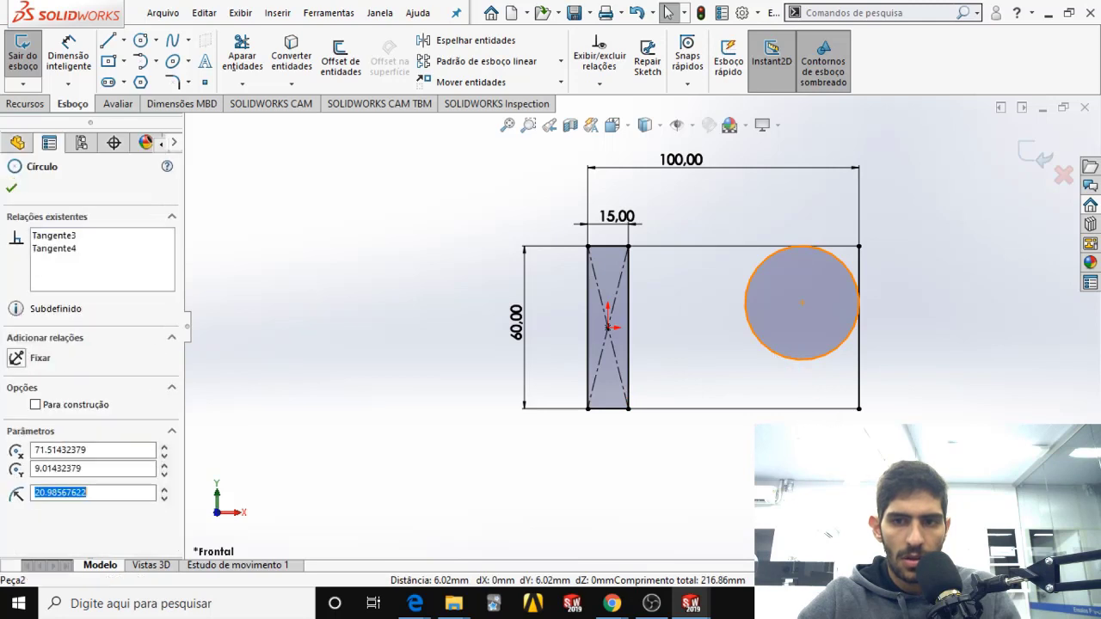
pyautogui.click(779, 412)
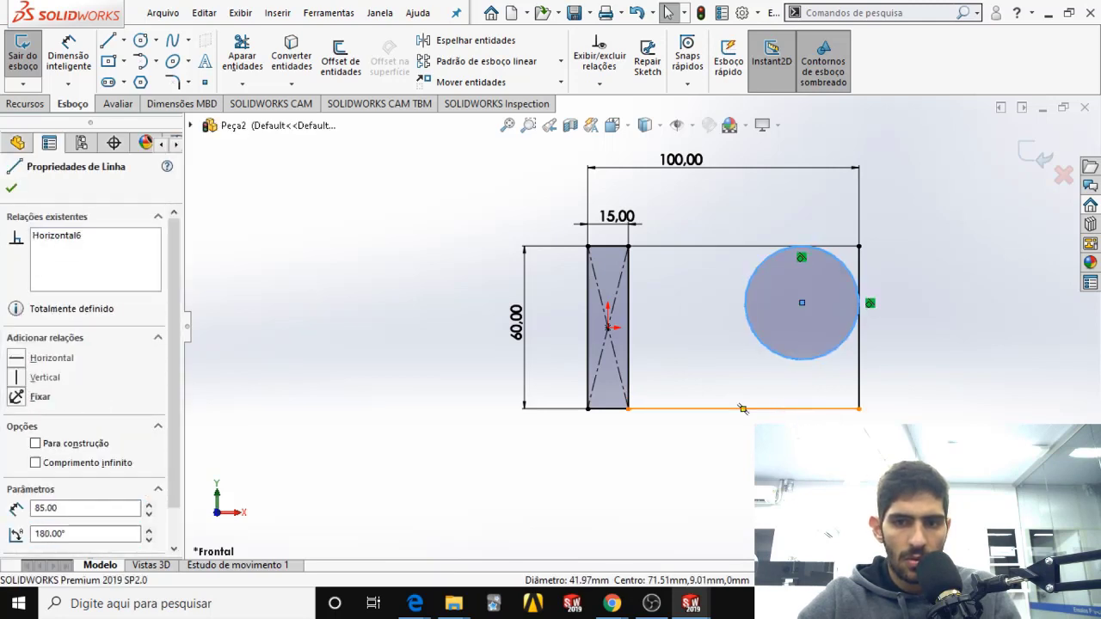
pyautogui.click(16, 450)
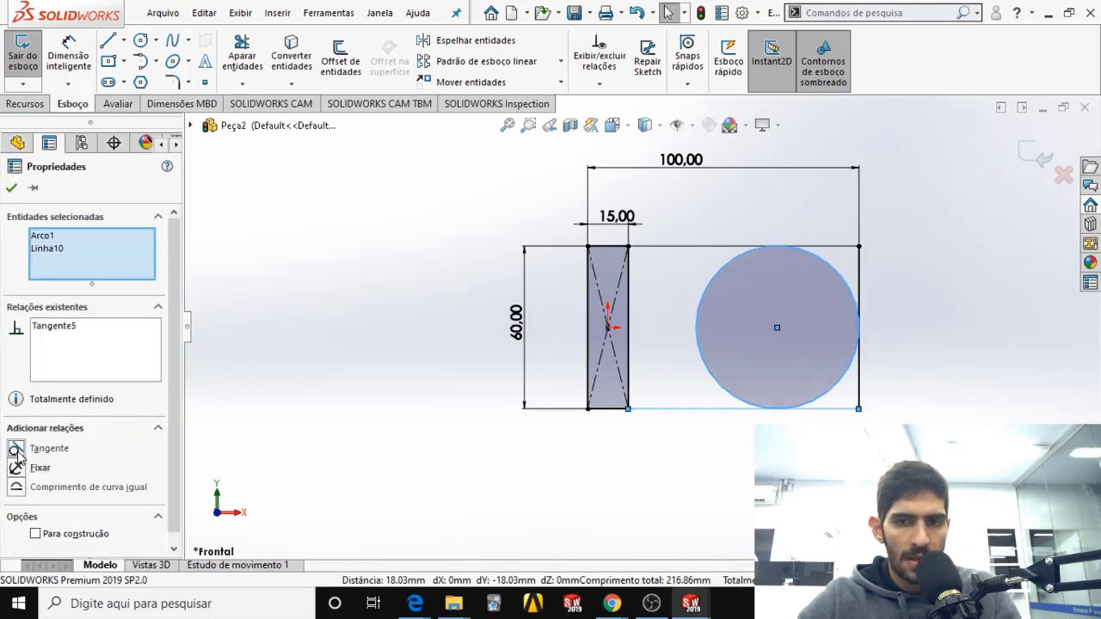
pyautogui.click(11, 187)
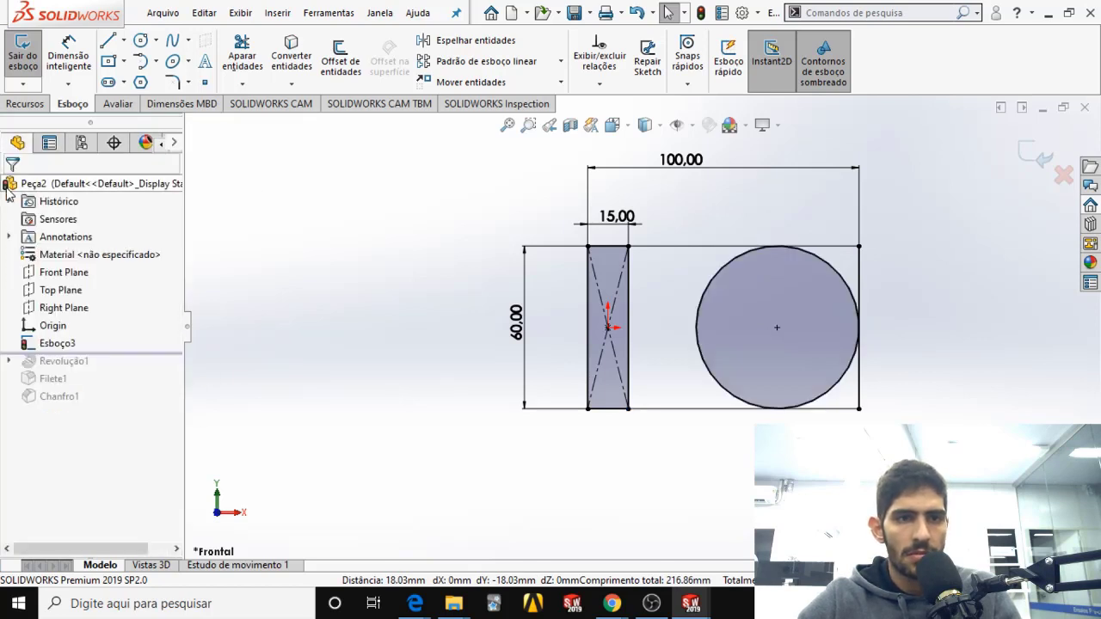
# Step: Trim the far vertical line, the horizontal line ends beyond the tangent points and the circle's left half, leaving a rounded end
pyautogui.click(243, 62)
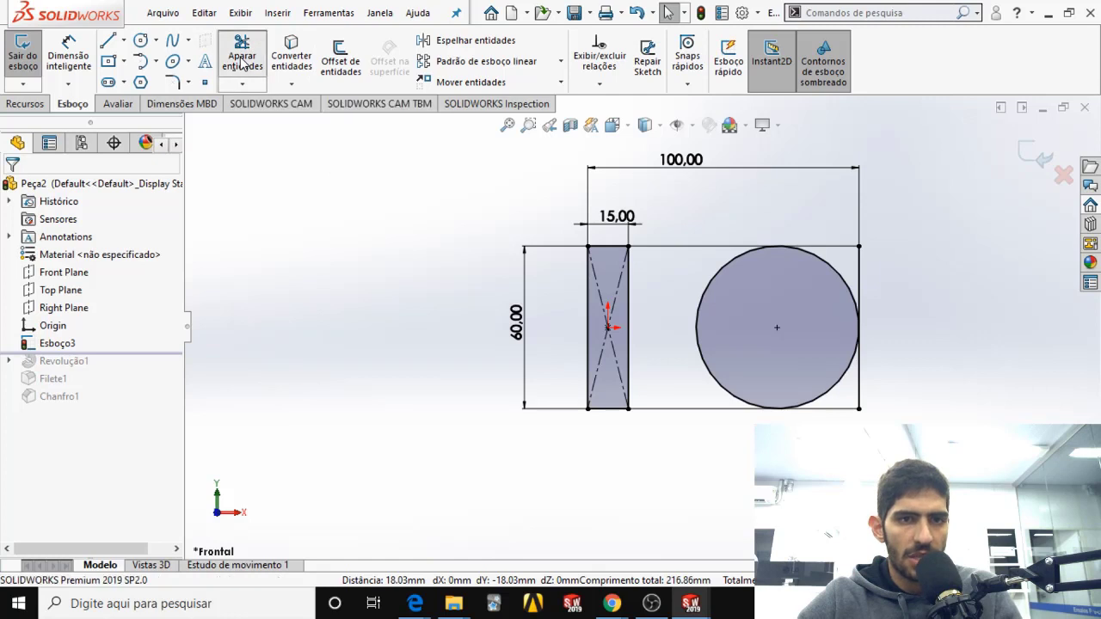
pyautogui.moveTo(841, 251)
pyautogui.mouseDown()
pyautogui.moveTo(871, 276)
pyautogui.moveTo(896, 348)
pyautogui.moveTo(858, 409)
pyautogui.mouseUp()
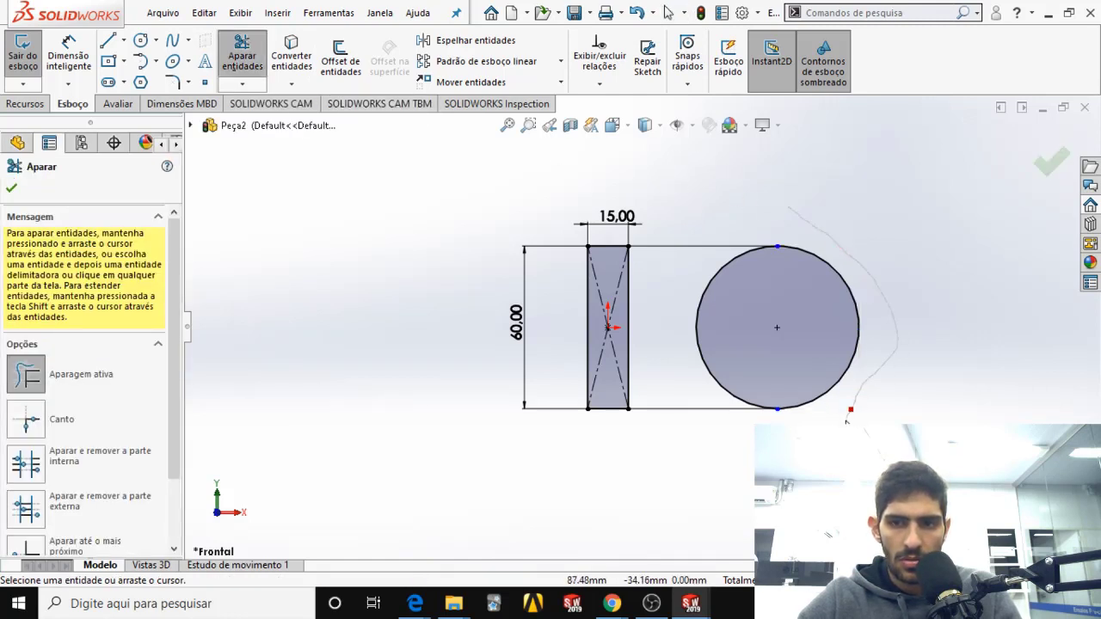
pyautogui.moveTo(671, 378); pyautogui.dragTo(717, 336)
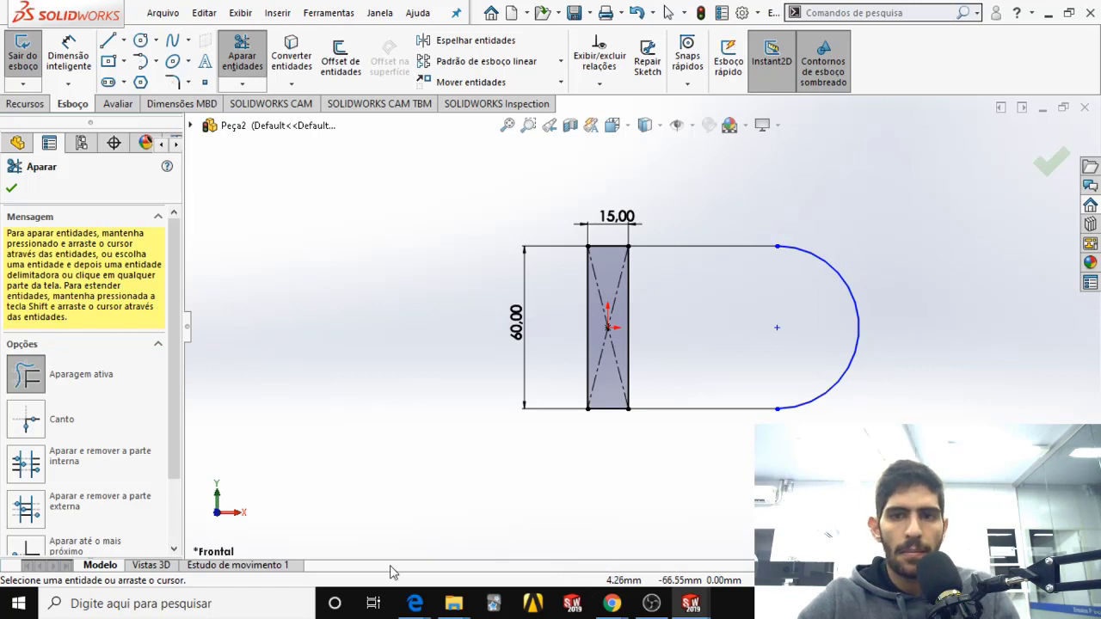
pyautogui.click(11, 187)
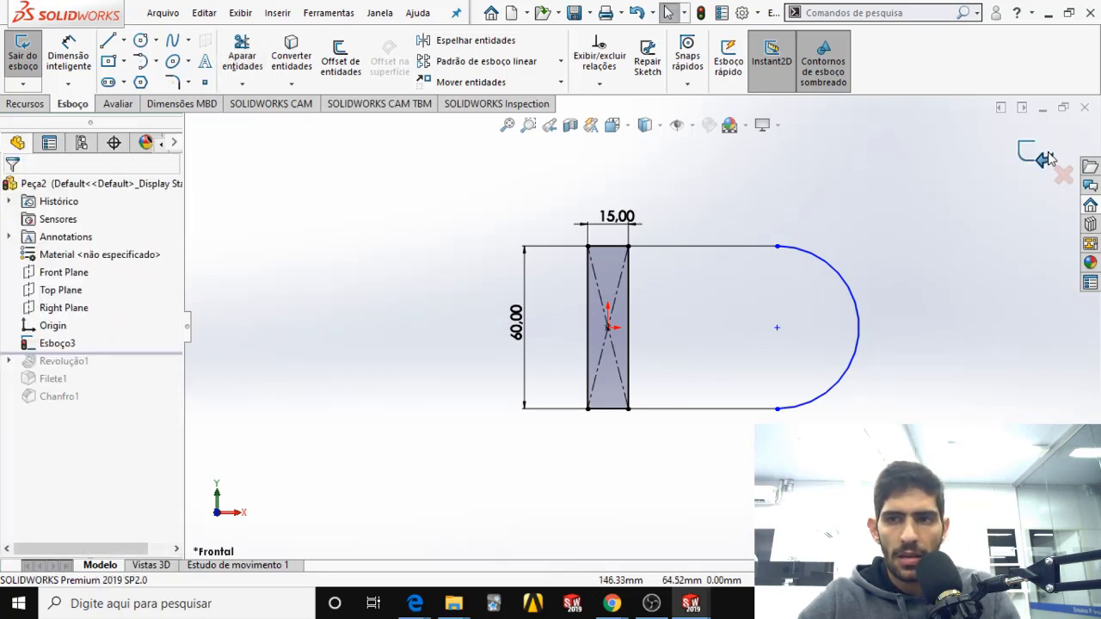
# Step: Extrude both sketch regions, the rectangle and the round-ended area, as a blind boss 35 mm in each of two directions
pyautogui.moveTo(871, 235); pyautogui.dragTo(700, 293, button='middle')
pyautogui.hotkey('ctrl', '8')
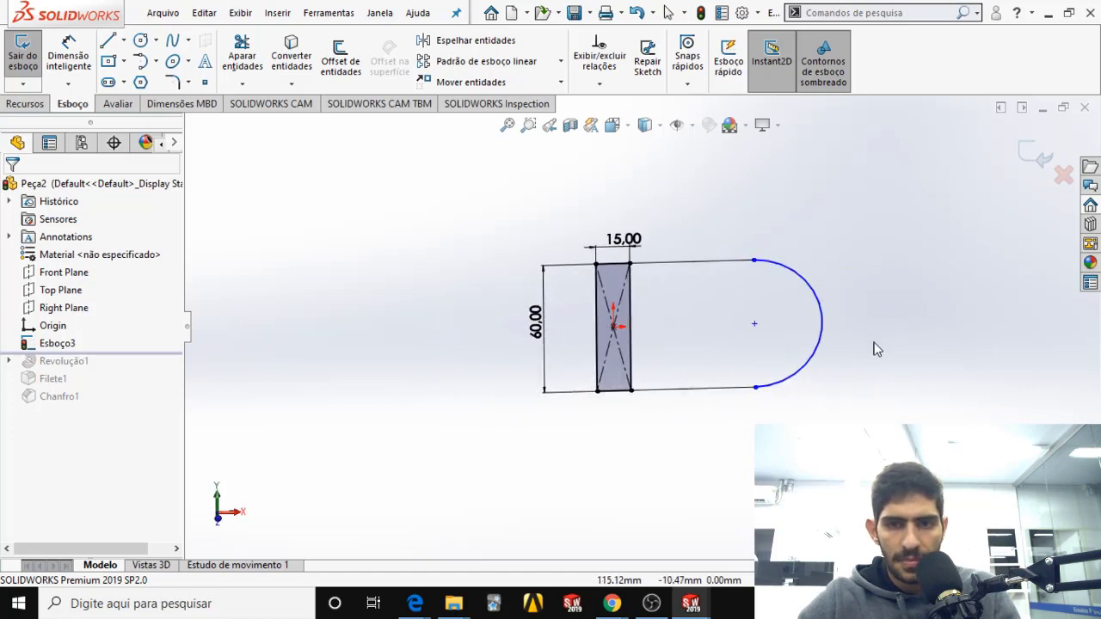
pyautogui.click(31, 105)
pyautogui.click(32, 62)
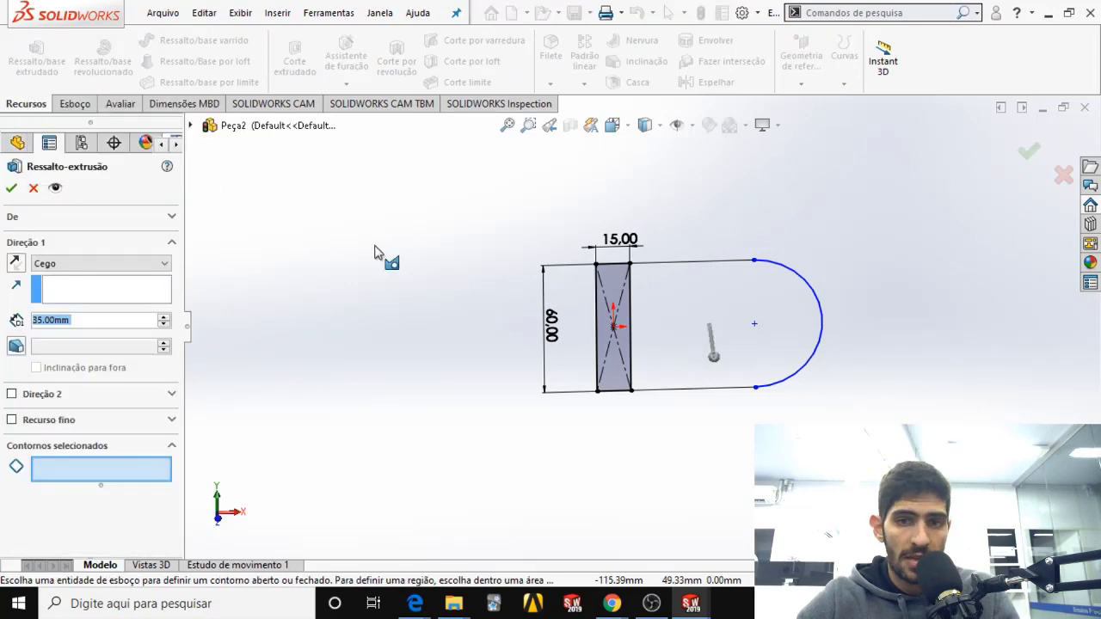
pyautogui.moveTo(576, 306)
pyautogui.mouseDown(button='middle')
pyautogui.moveTo(504, 312)
pyautogui.moveTo(544, 371)
pyautogui.moveTo(582, 346)
pyautogui.mouseUp(button='middle')
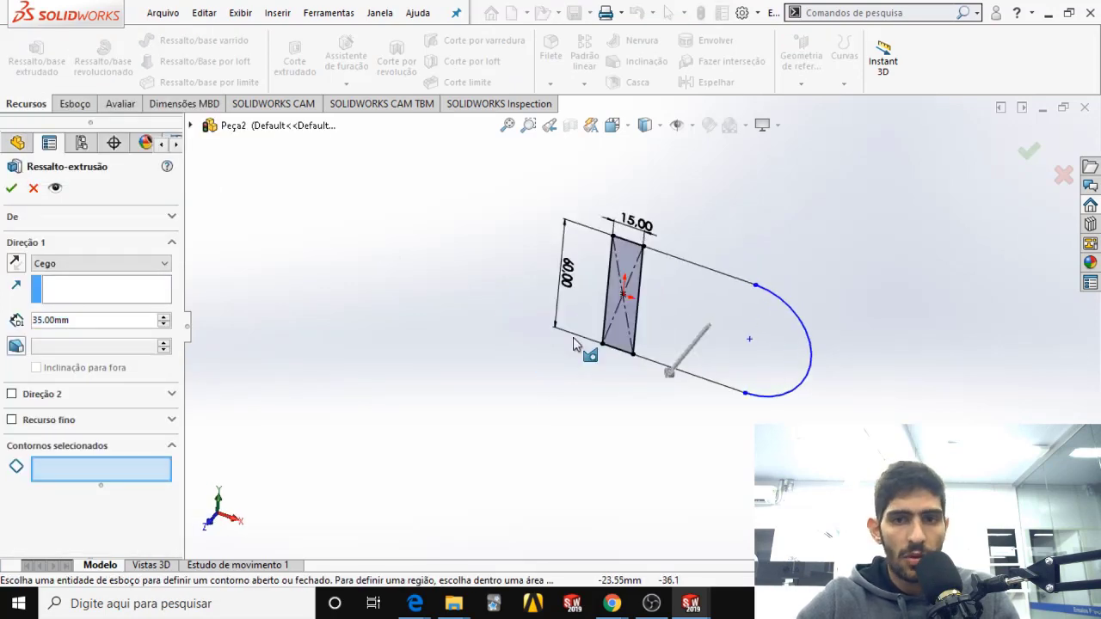
pyautogui.click(661, 271)
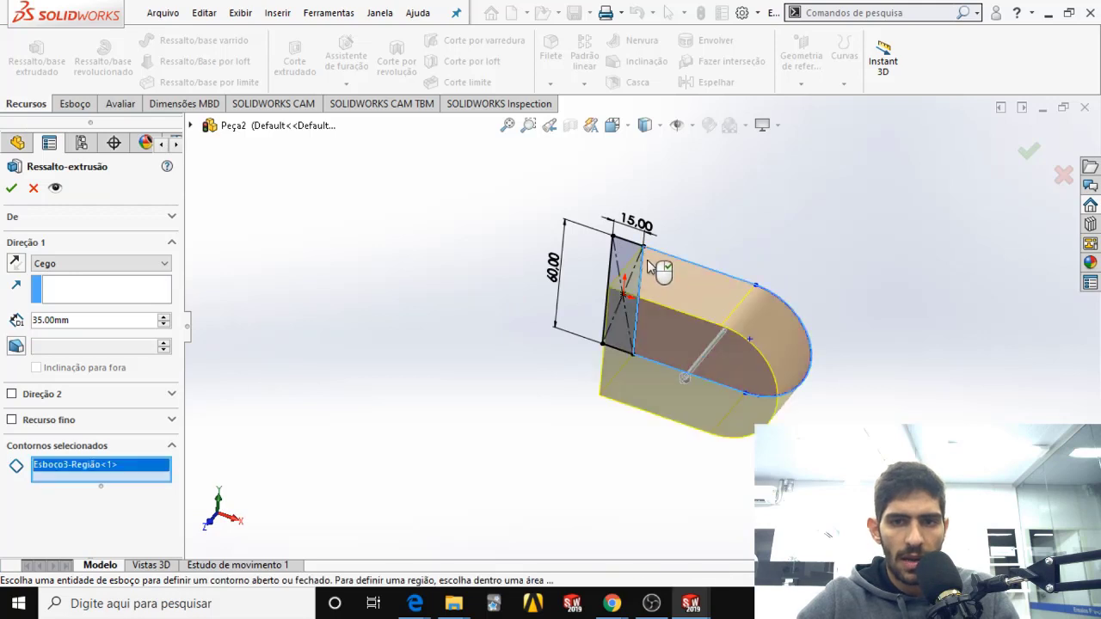
pyautogui.click(632, 257)
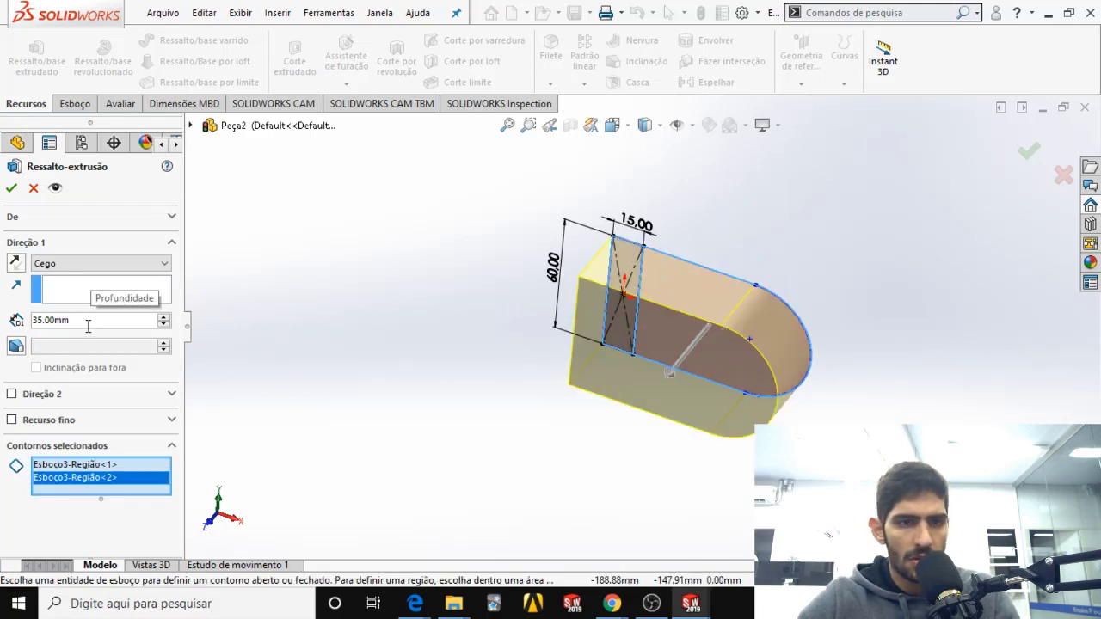
pyautogui.moveTo(87, 323); pyautogui.dragTo(45, 324)
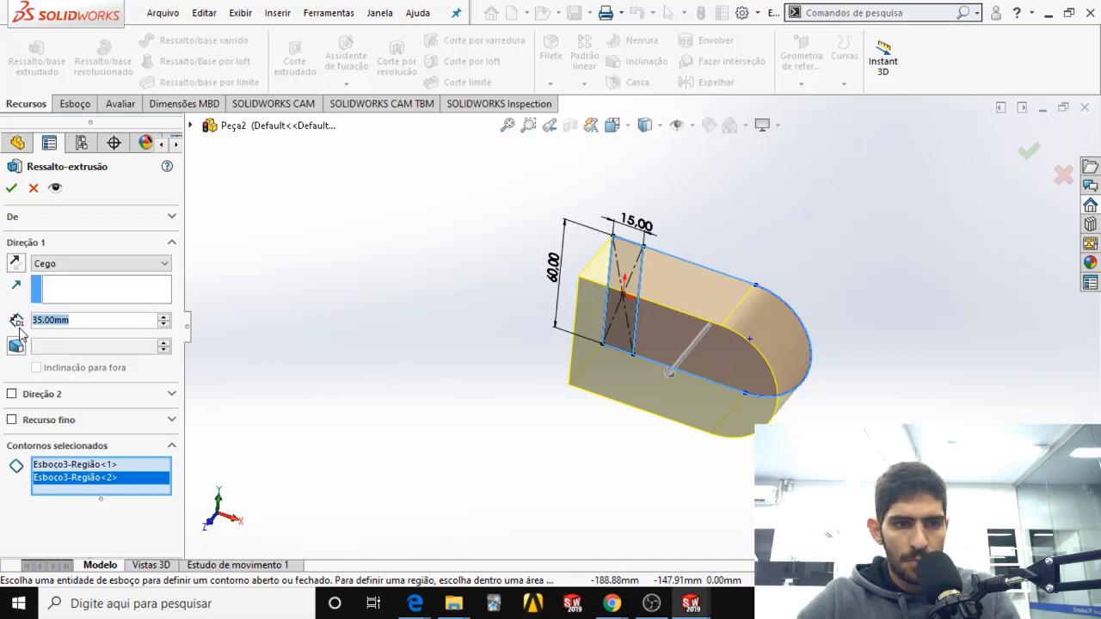
pyautogui.click(12, 394)
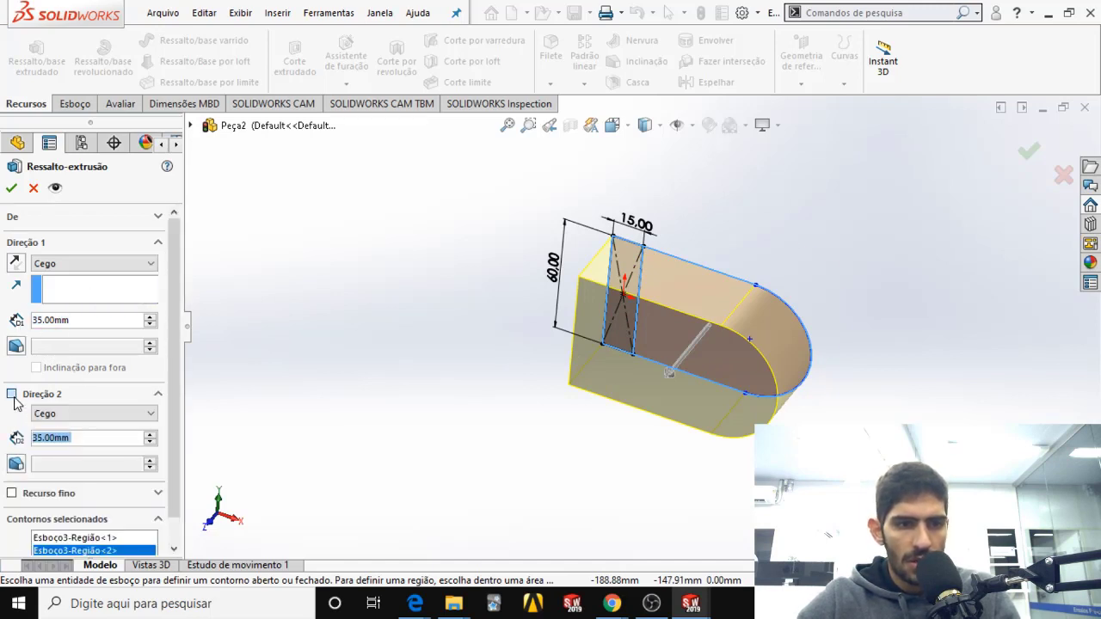
pyautogui.click(12, 190)
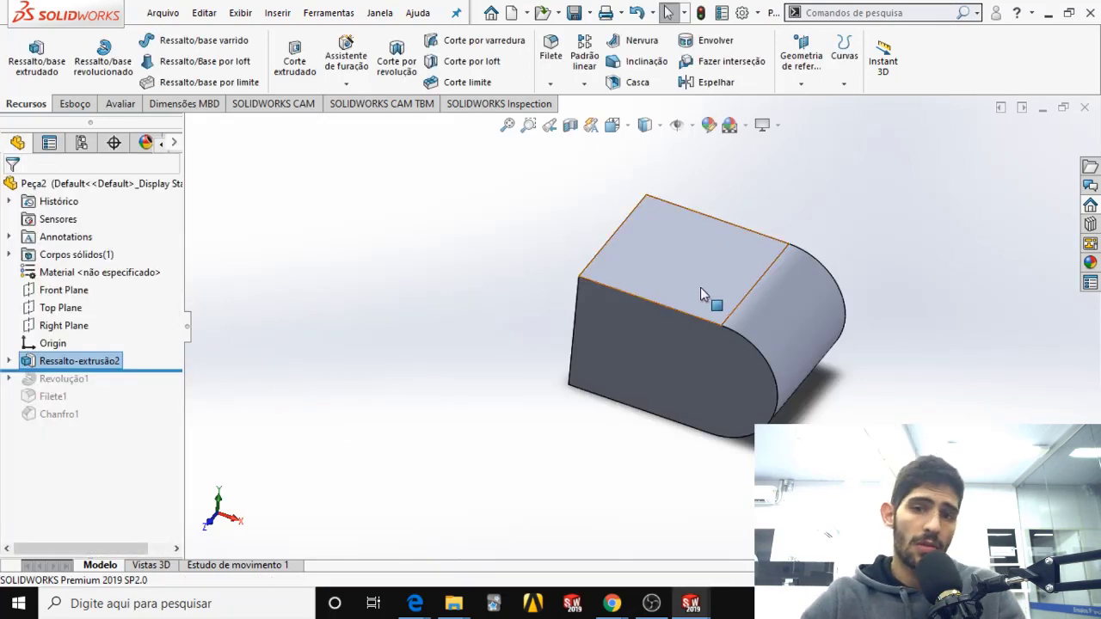
# Step: Try a center rectangle sketch on the block's flat upper face, moving its center toward the rounded end
pyautogui.moveTo(708, 295); pyautogui.dragTo(731, 354, button='middle')
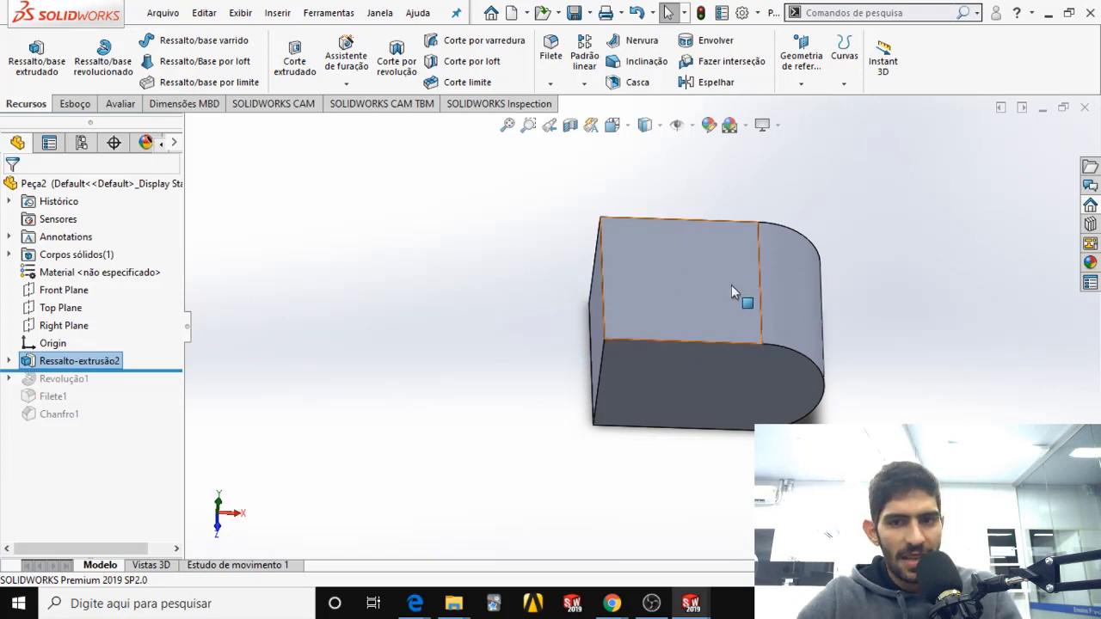
pyautogui.click(697, 292)
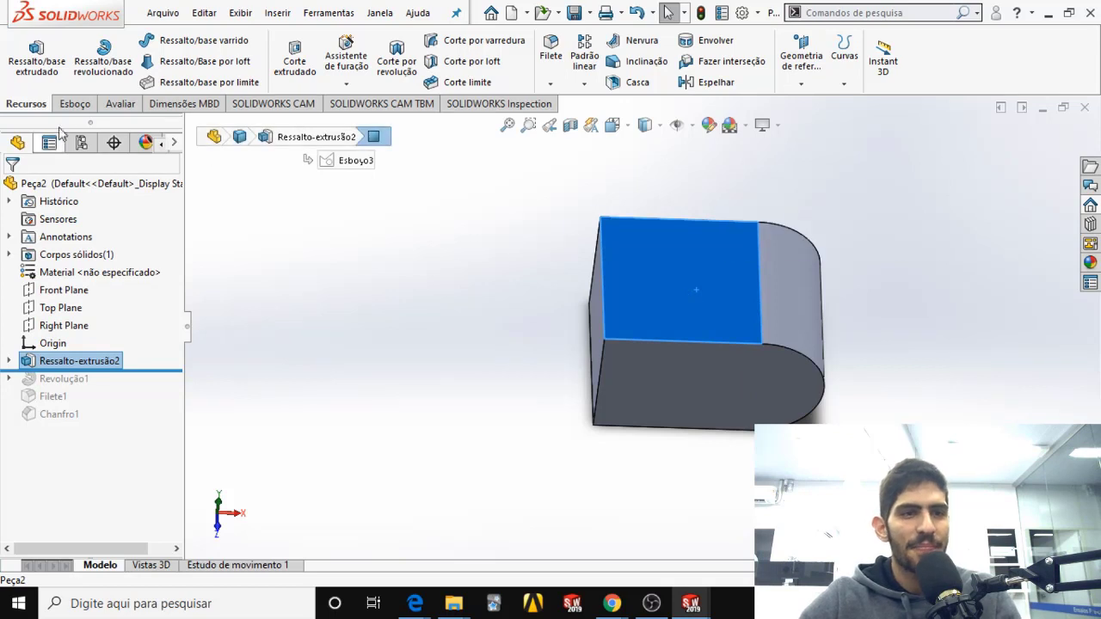
pyautogui.click(74, 104)
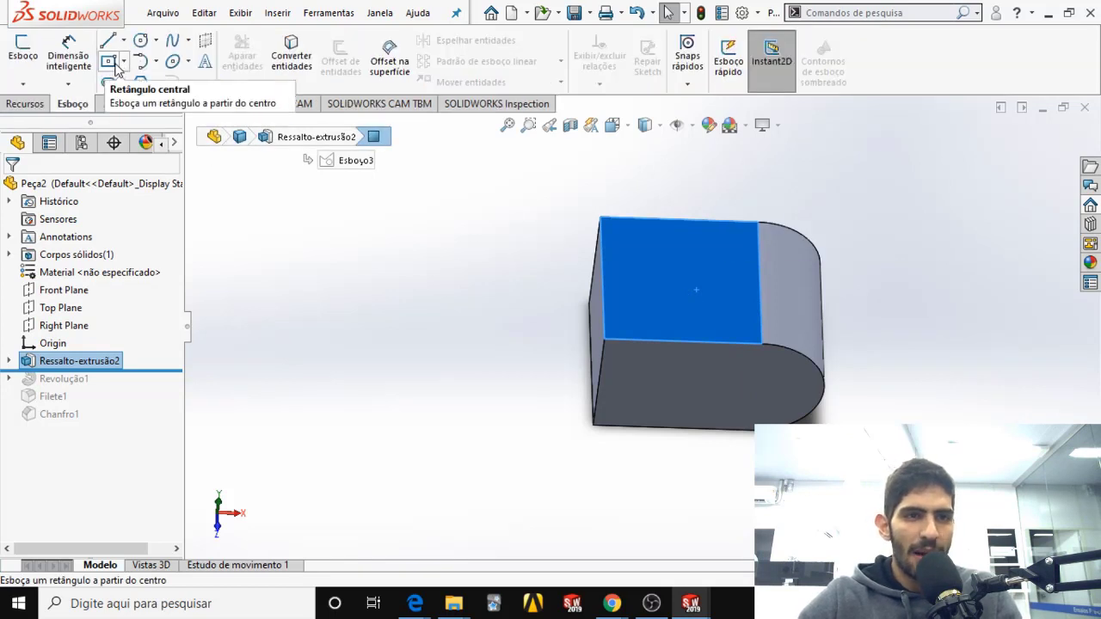
pyautogui.click(112, 63)
pyautogui.click(675, 258)
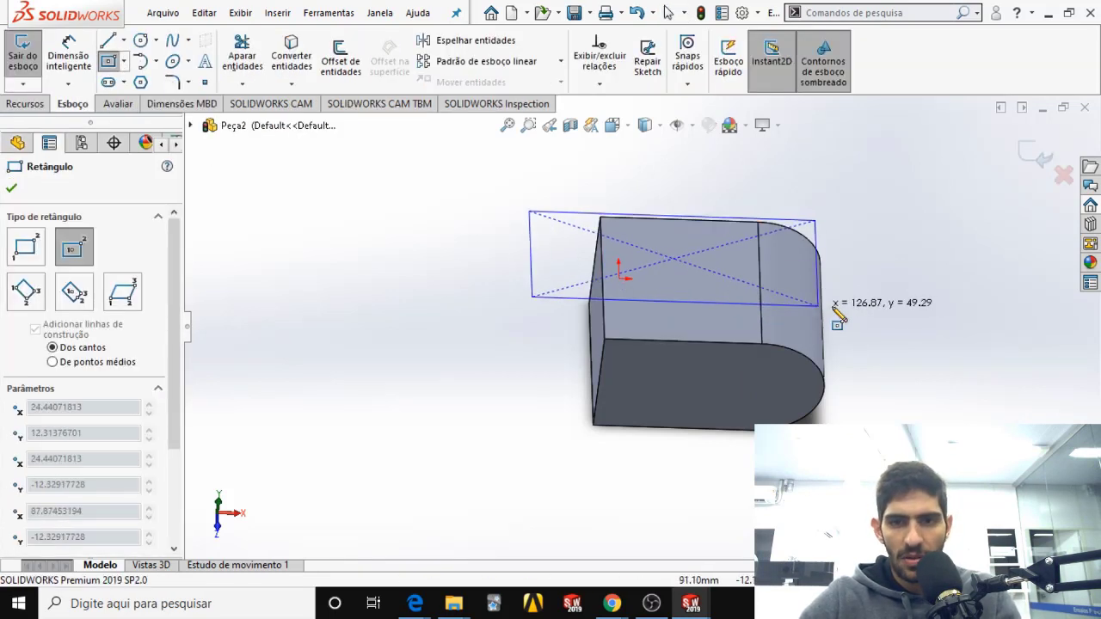
pyautogui.click(868, 321)
pyautogui.press('Escape')
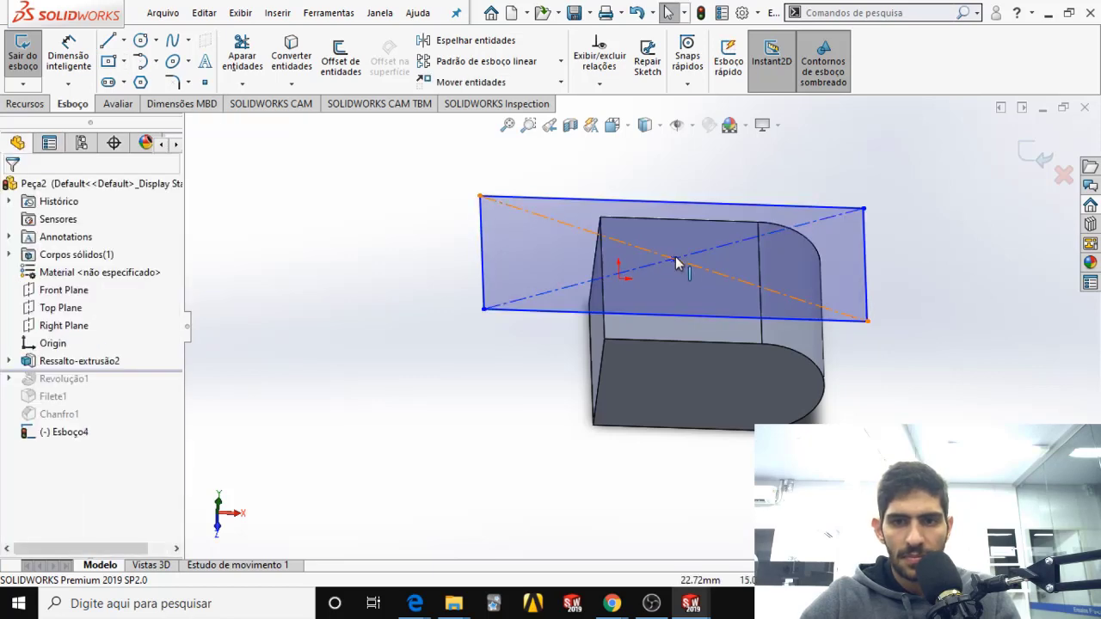
pyautogui.click(677, 263)
pyautogui.moveTo(679, 262); pyautogui.dragTo(831, 290)
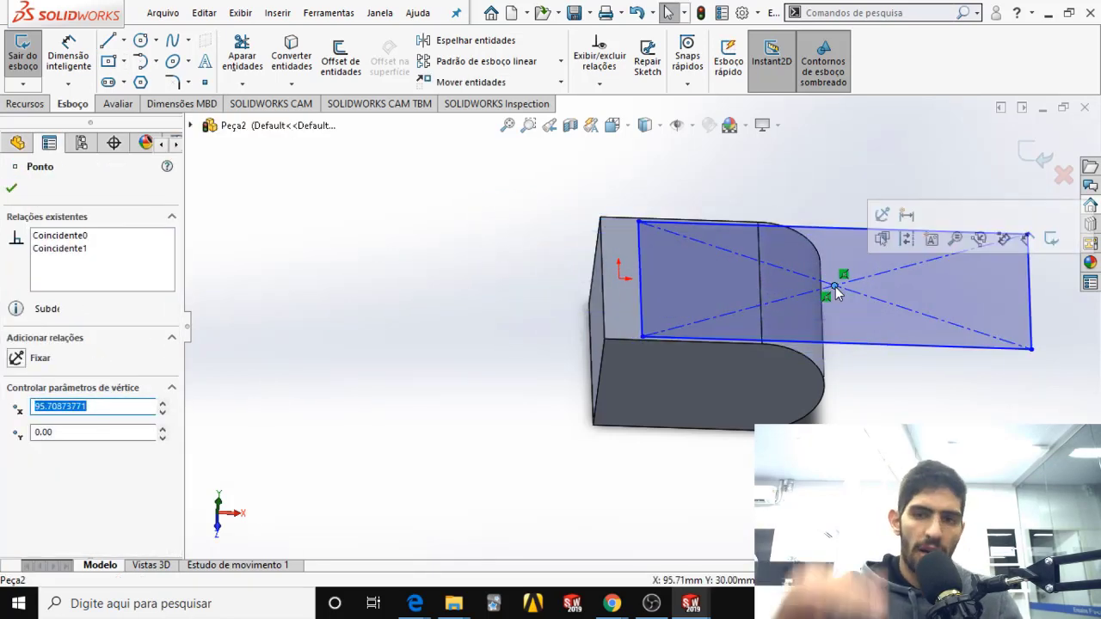
pyautogui.press('Escape')
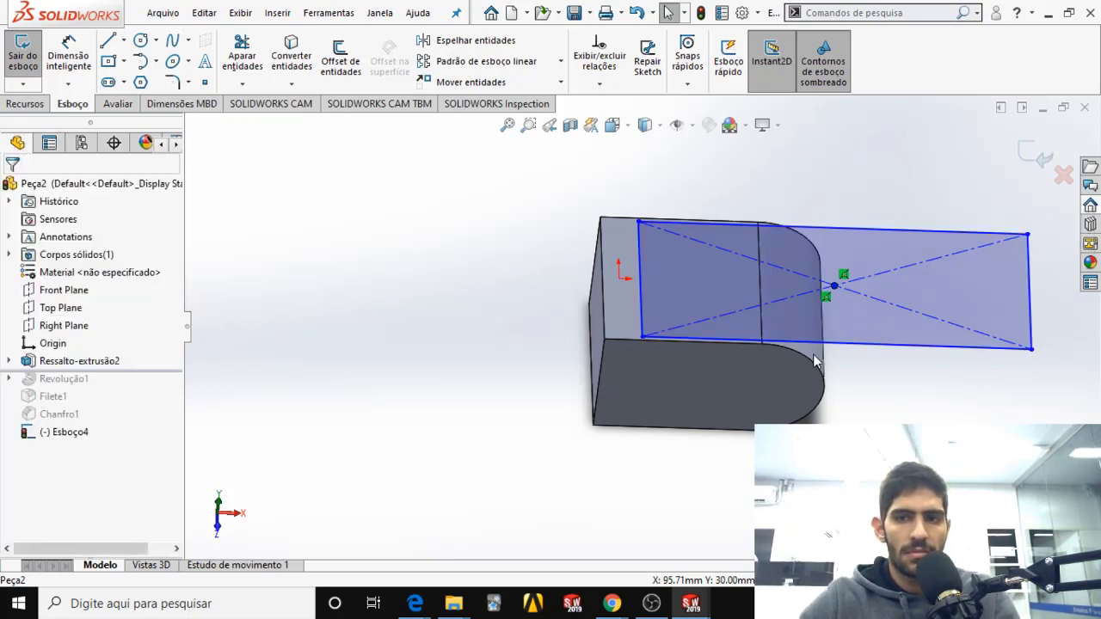
pyautogui.scroll(2, 936, 391)
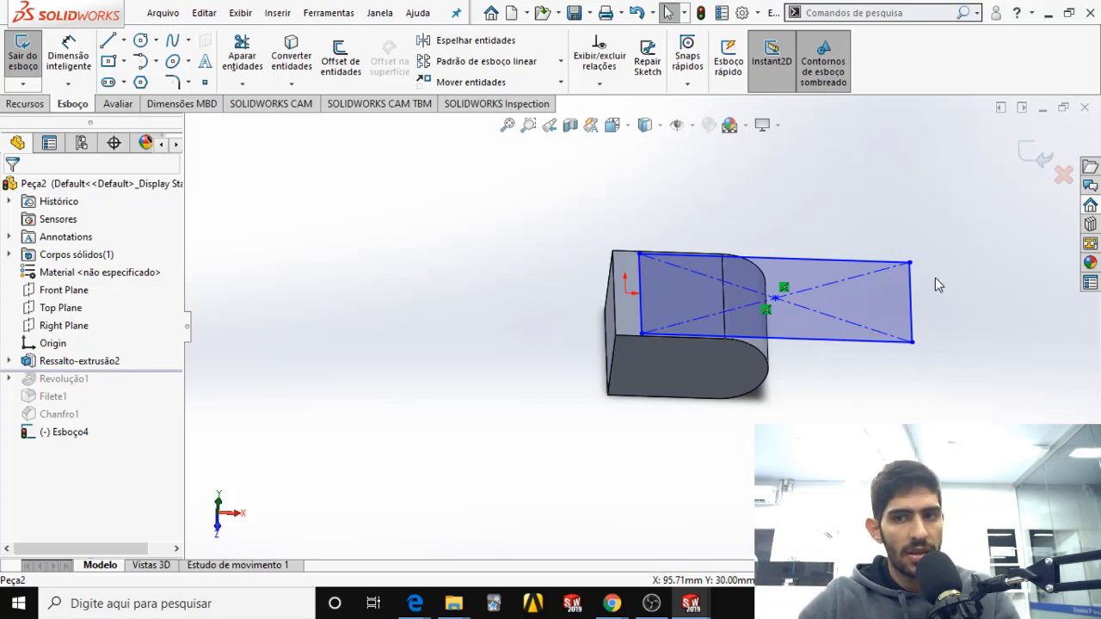
# Step: Undo the rectangle's move and its creation, and exit the empty sketch
pyautogui.hotkey('ctrl', 'z')
pyautogui.hotkey('ctrl', 'z')
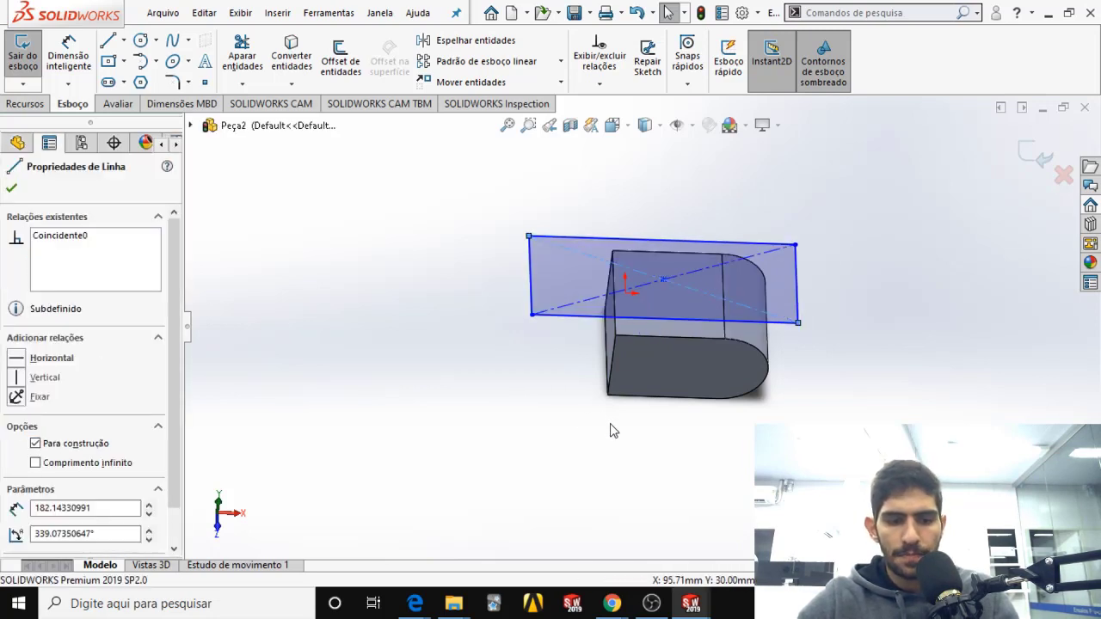
pyautogui.hotkey('ctrl', 'z')
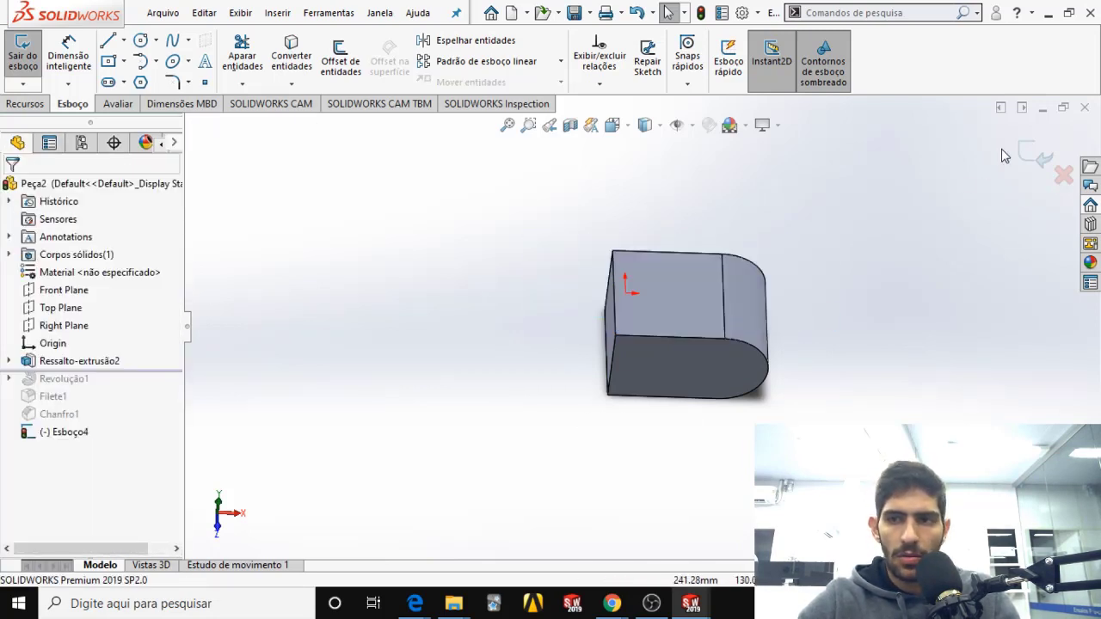
pyautogui.click(1035, 154)
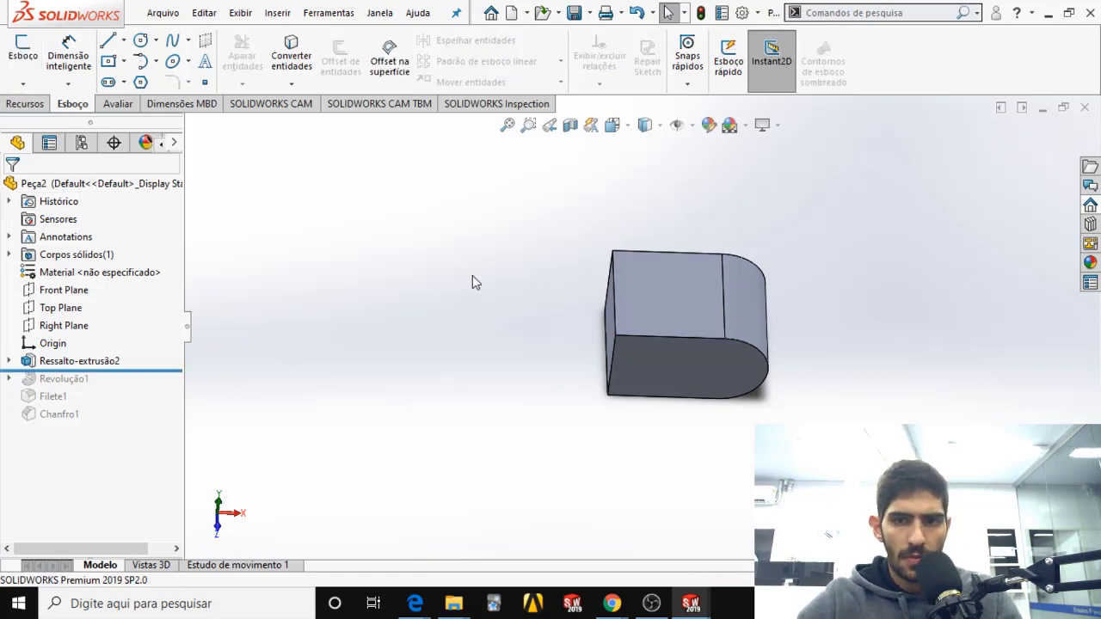
# Step: Start an extruded cut from Esboço3 using only its round-ended region, with a second direction enabled
pyautogui.moveTo(671, 376); pyautogui.dragTo(651, 313, button='middle')
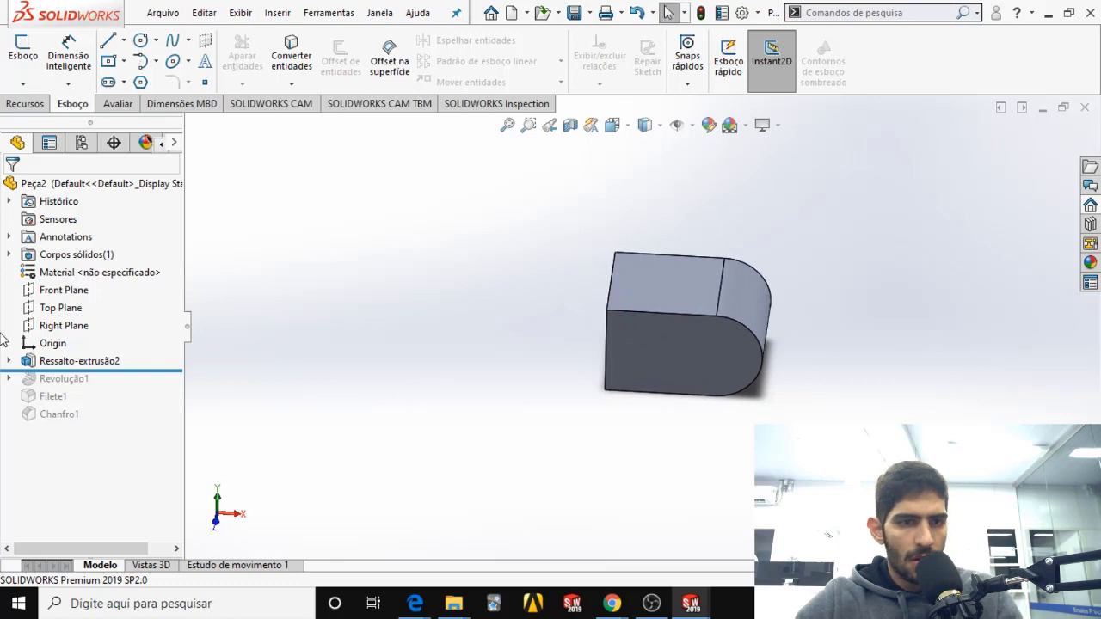
pyautogui.click(11, 362)
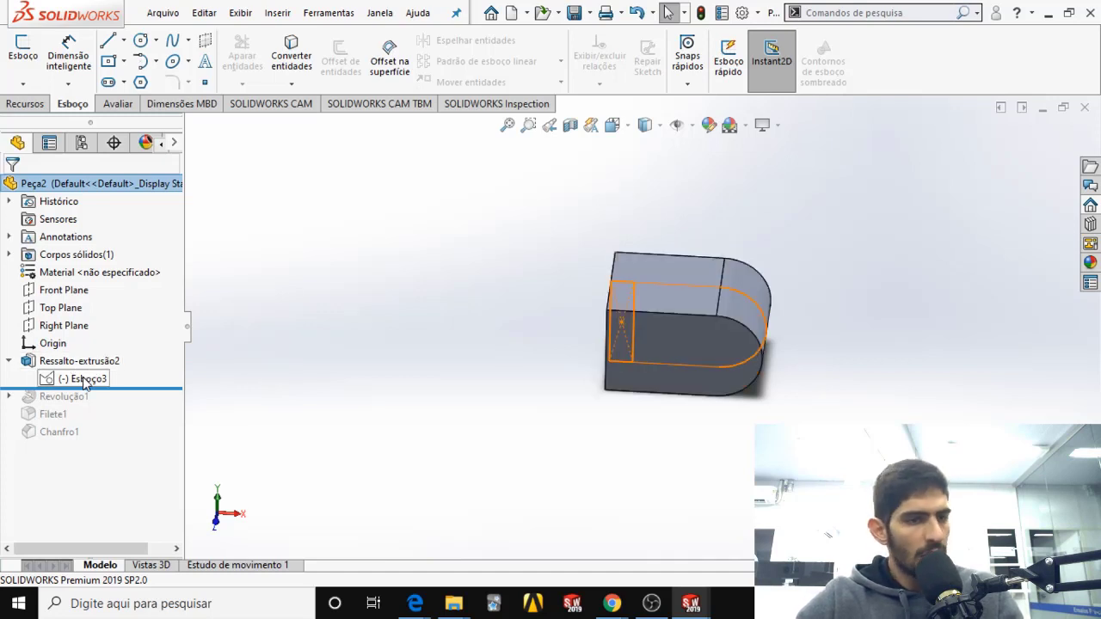
pyautogui.click(85, 383)
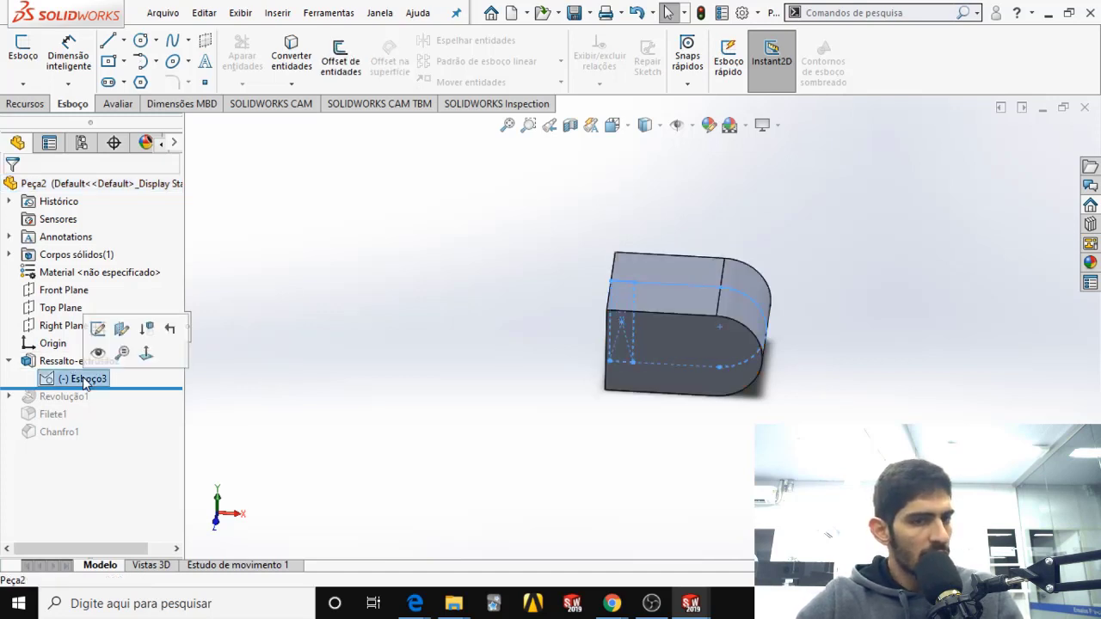
pyautogui.click(25, 103)
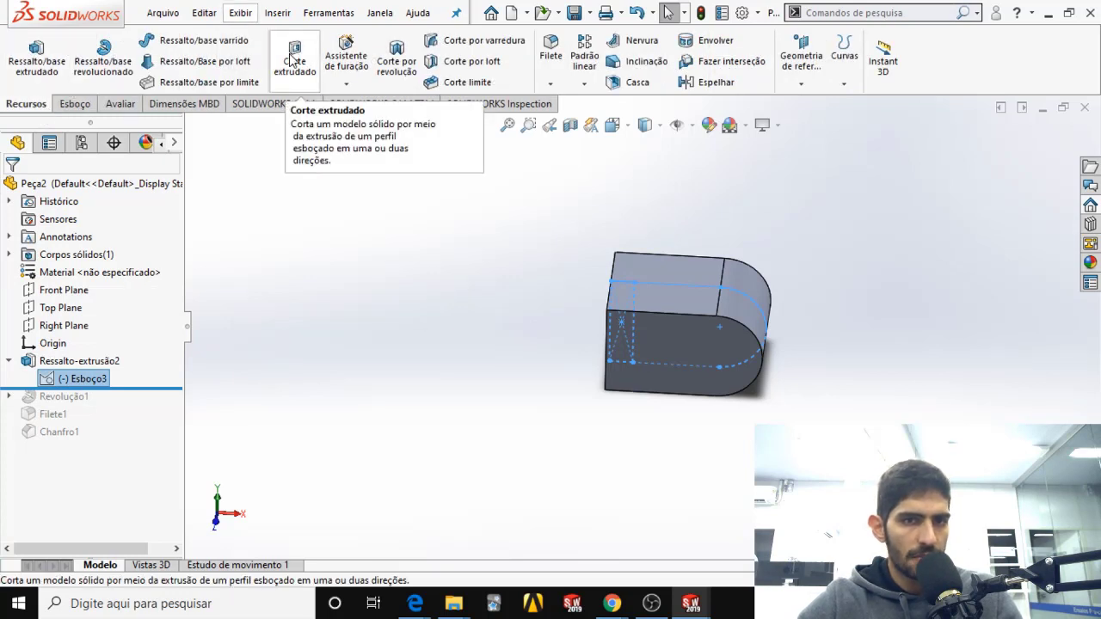
pyautogui.click(292, 60)
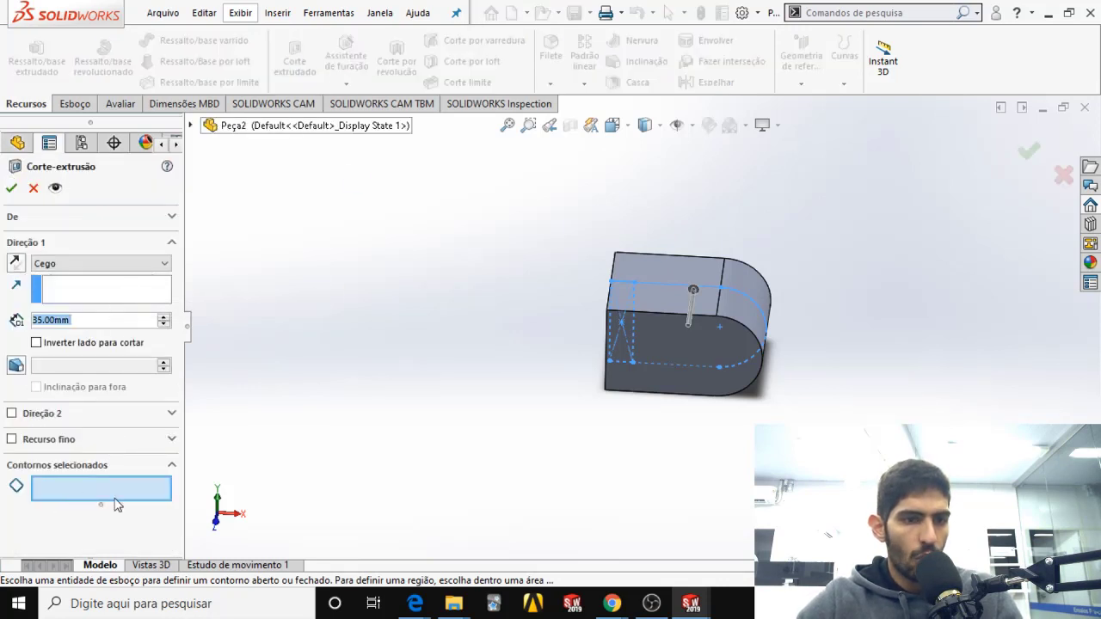
pyautogui.moveTo(455, 354); pyautogui.dragTo(512, 336, button='middle')
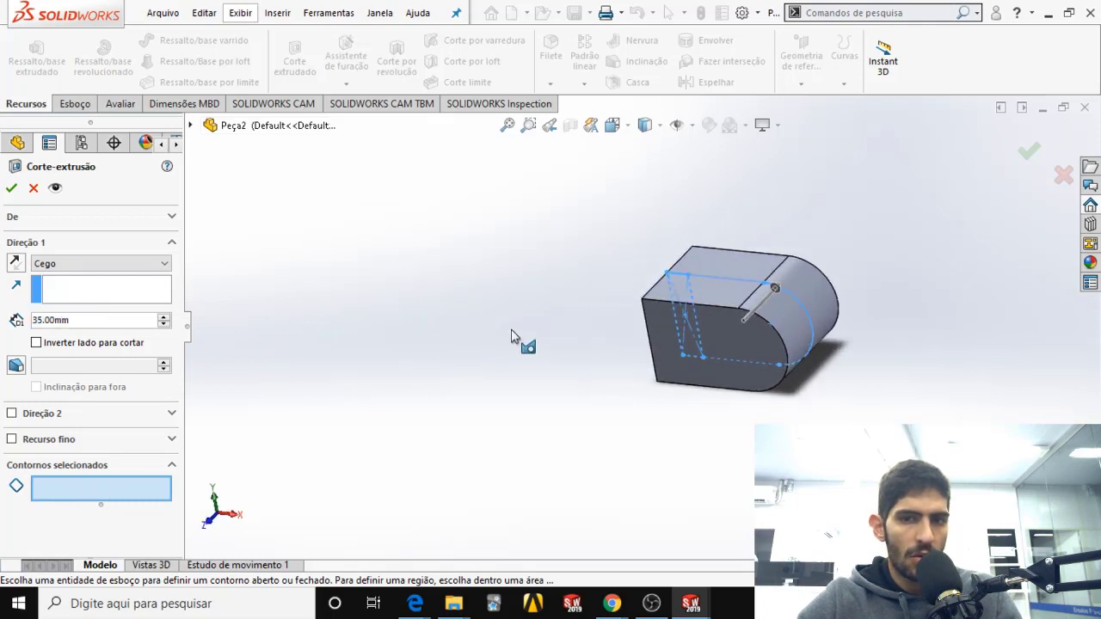
pyautogui.click(727, 319)
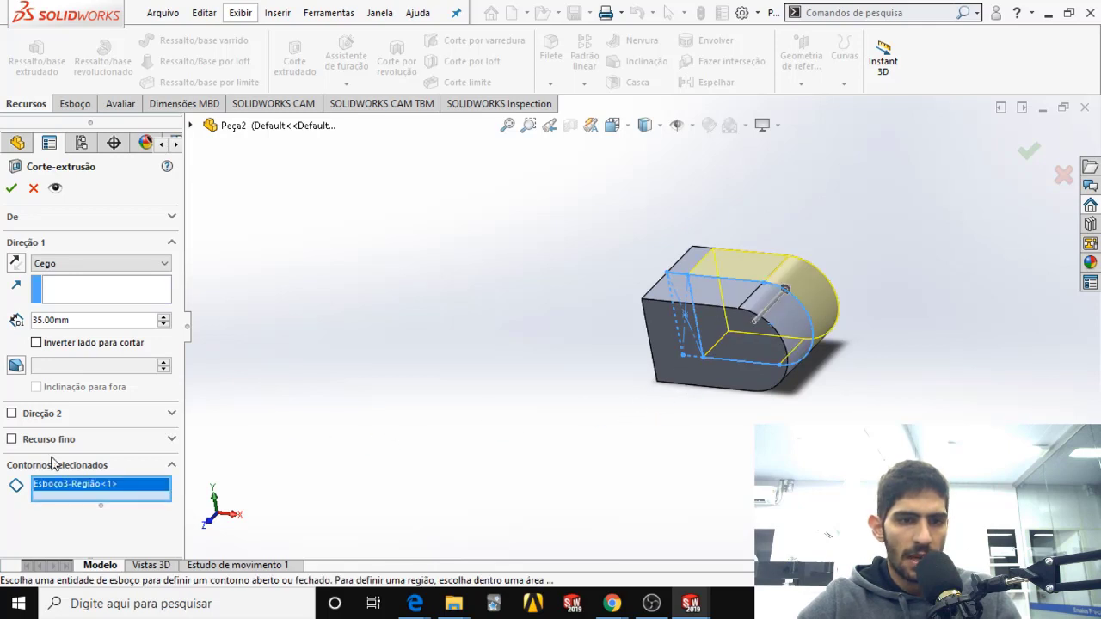
pyautogui.click(11, 415)
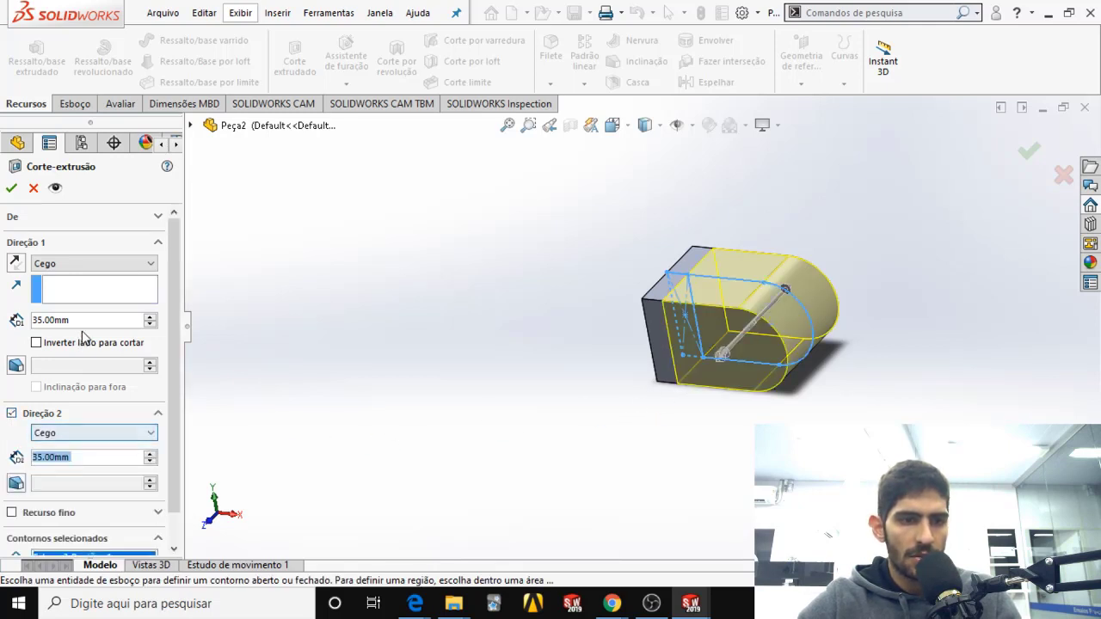
# Step: Set the cut depth to 10 mm in both directions
pyautogui.click(39, 320)
pyautogui.write('10')
pyautogui.press('Return')
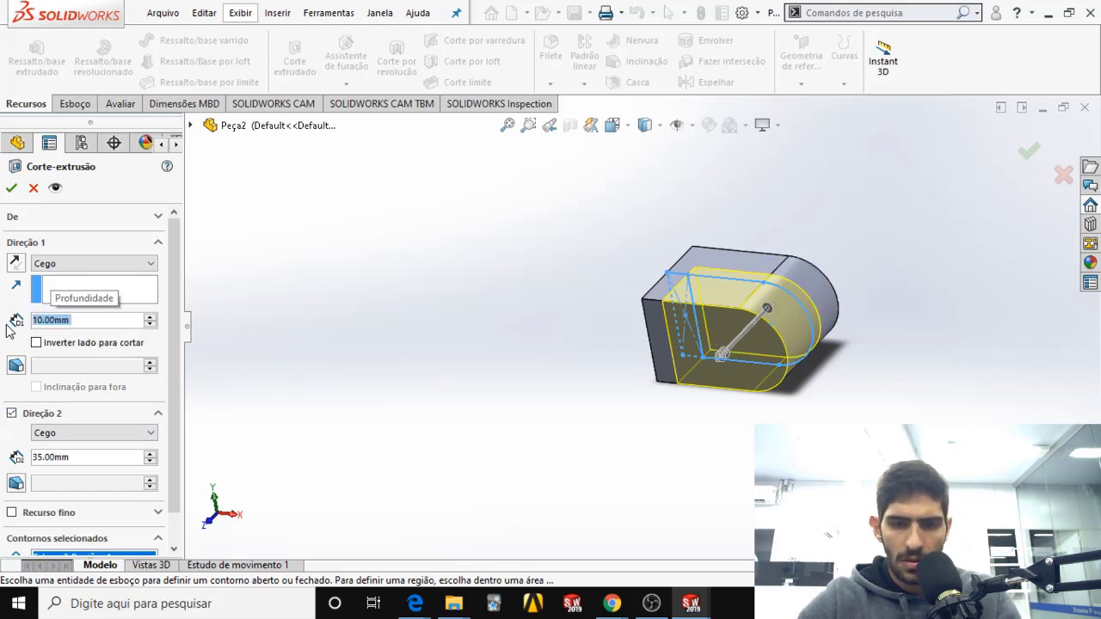
pyautogui.write('15')
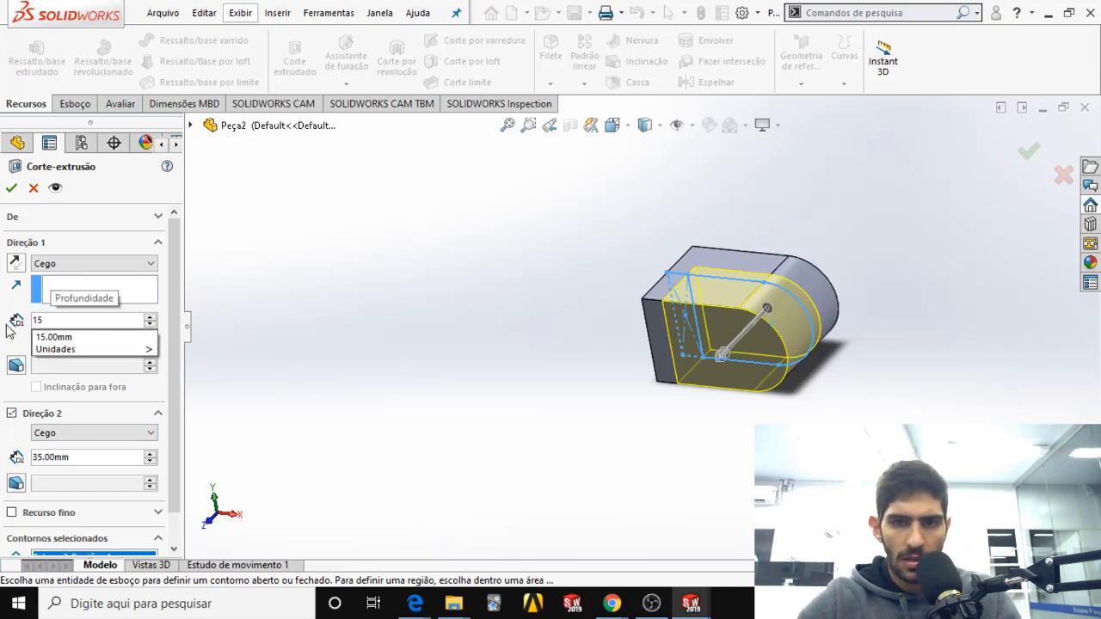
pyautogui.press('BackSpace')
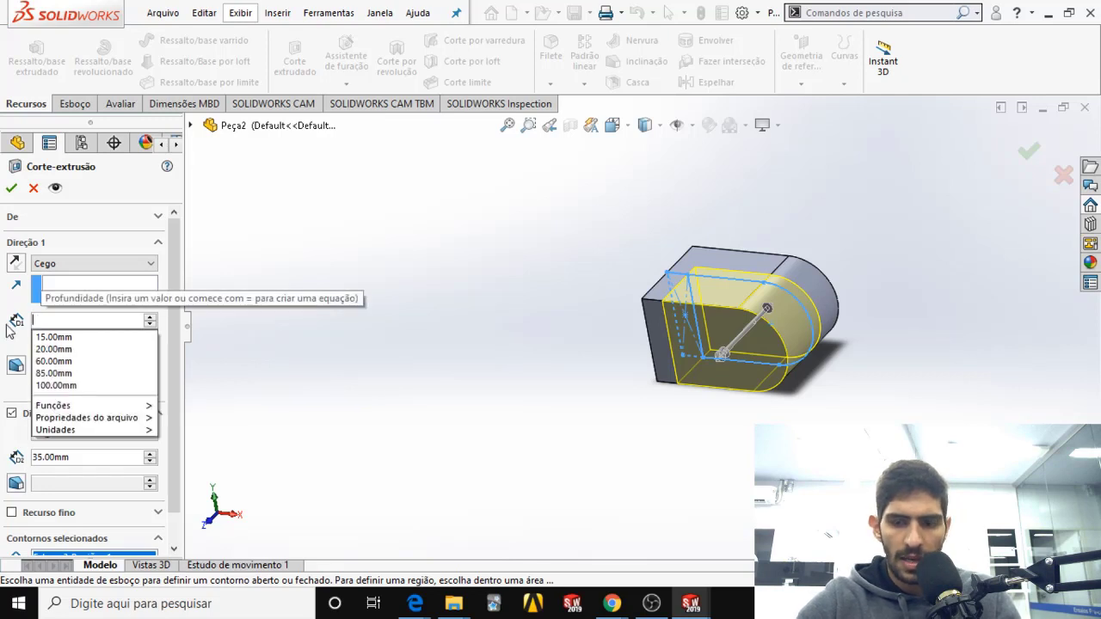
pyautogui.write('0')
pyautogui.press('Return')
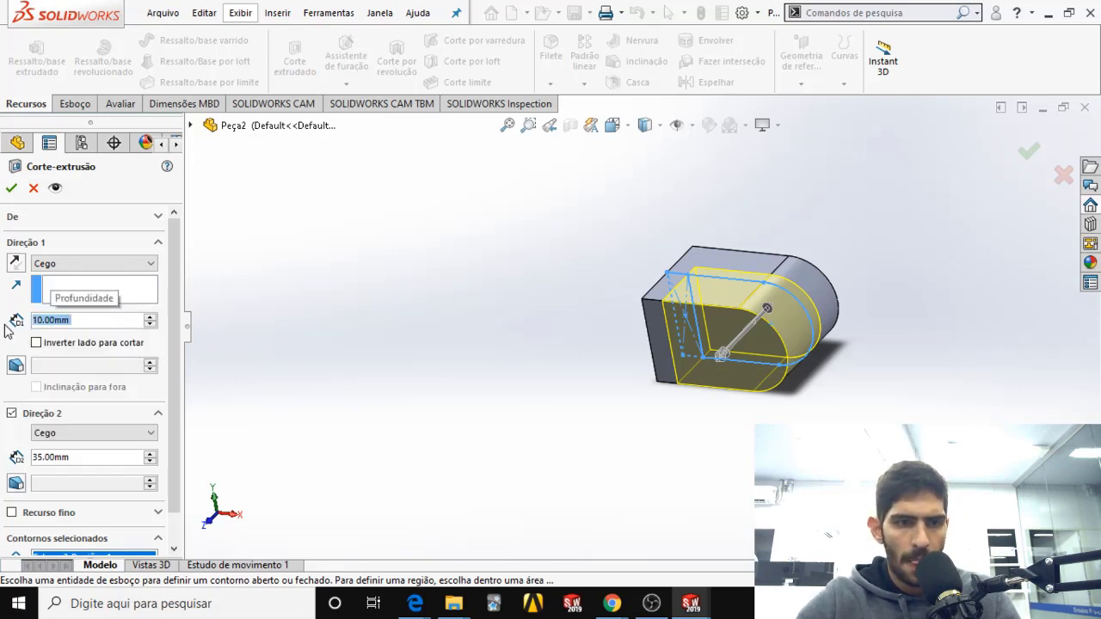
pyautogui.click(84, 461)
pyautogui.write('10')
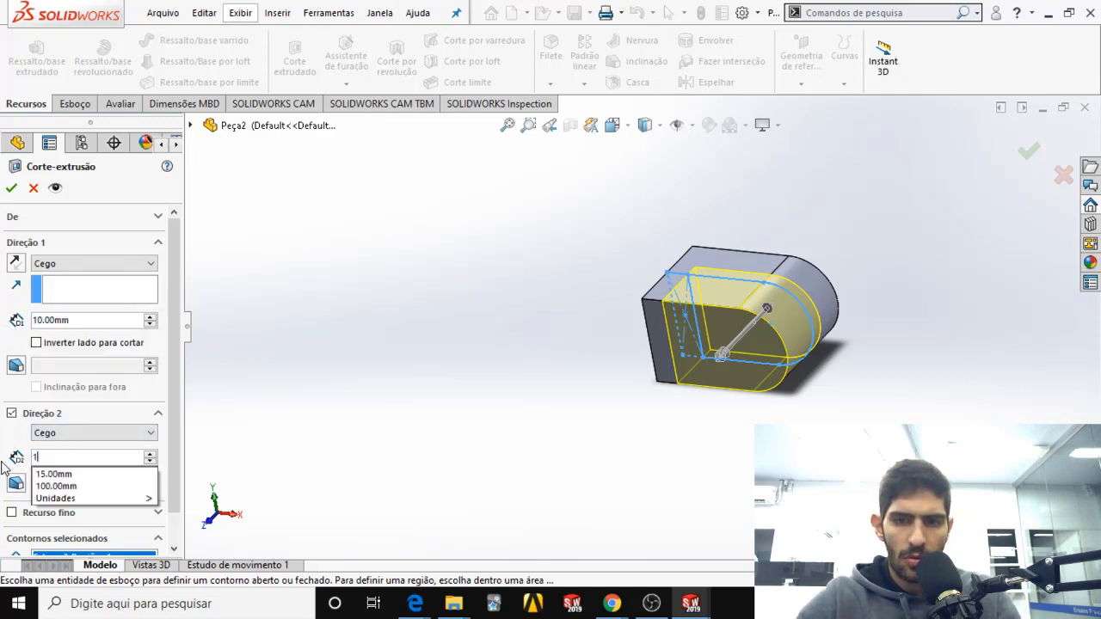
pyautogui.press('Return')
# Step: Set the blind cut depth to 15 mm in both directions and create the cut that forms the fork slot
pyautogui.moveTo(550, 295); pyautogui.dragTo(521, 383, button='middle')
pyautogui.moveTo(106, 321); pyautogui.dragTo(1, 336)
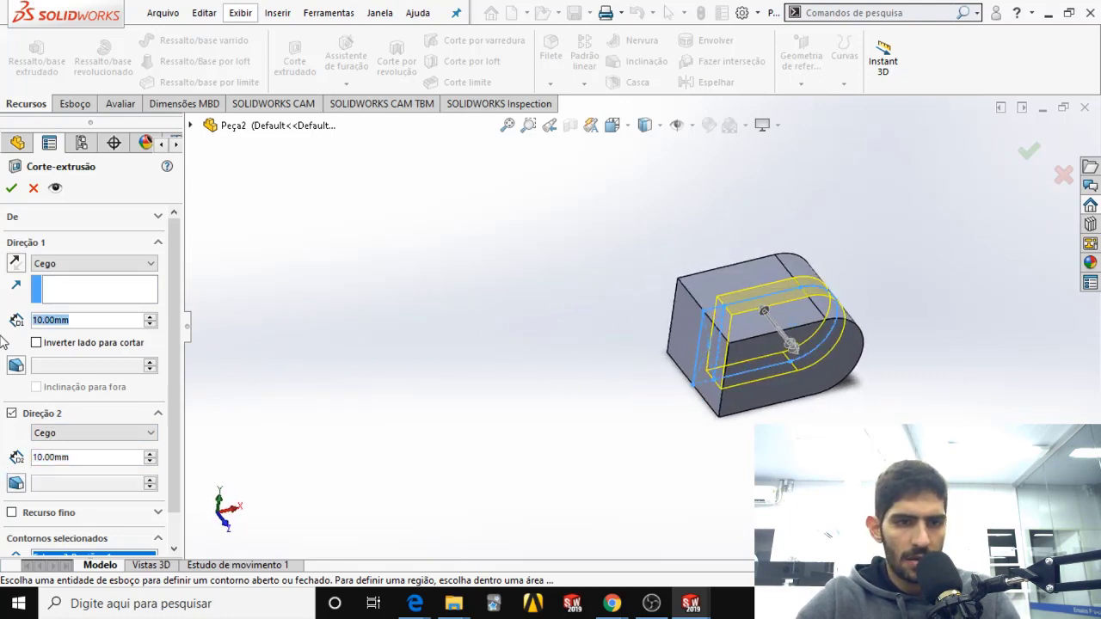
pyautogui.write('15')
pyautogui.press('Return')
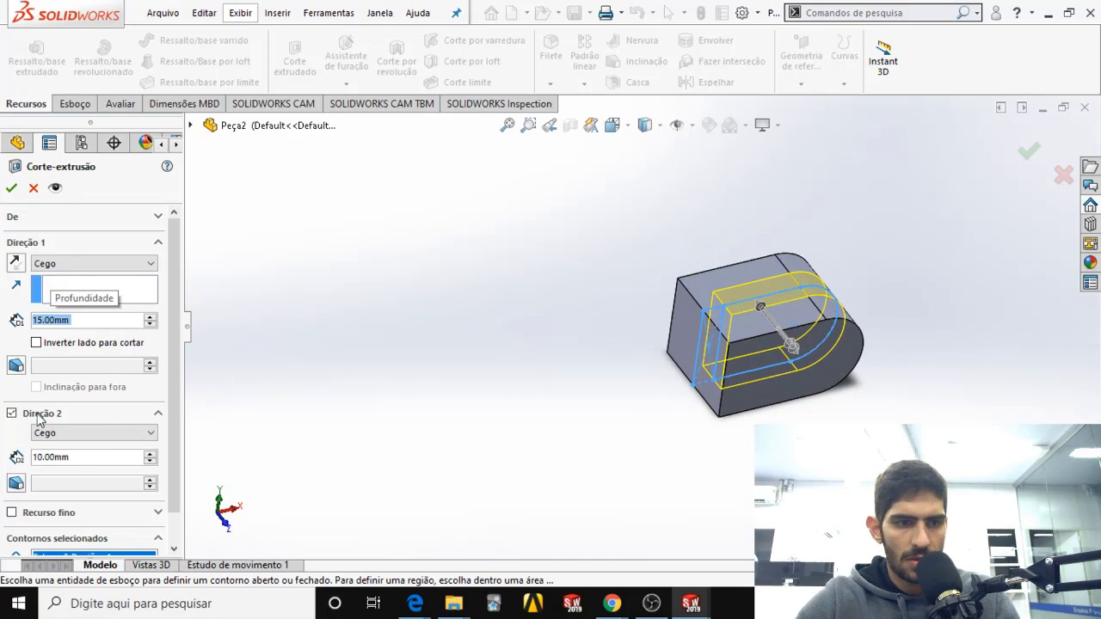
pyautogui.moveTo(81, 457); pyautogui.dragTo(4, 484)
pyautogui.write('15')
pyautogui.press('Return')
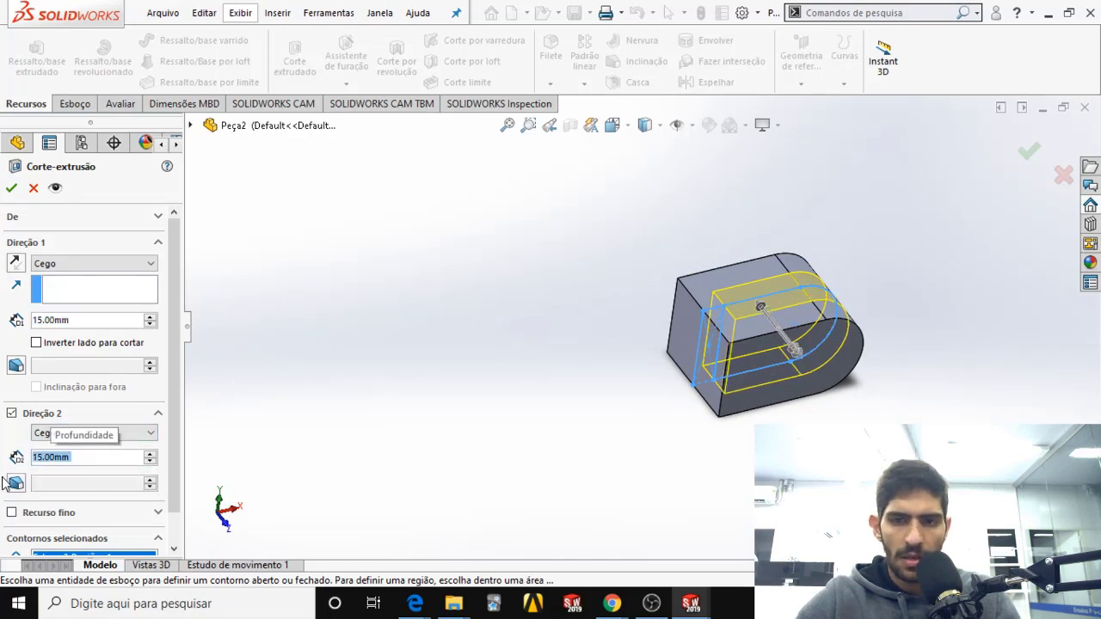
pyautogui.click(13, 189)
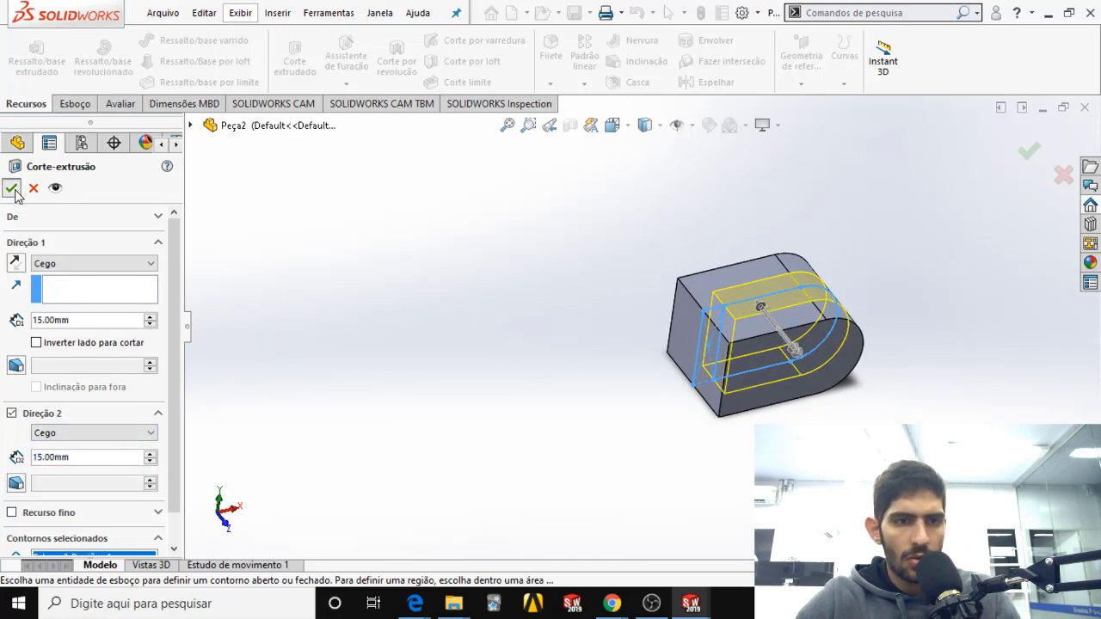
pyautogui.moveTo(626, 287); pyautogui.dragTo(709, 360, button='middle')
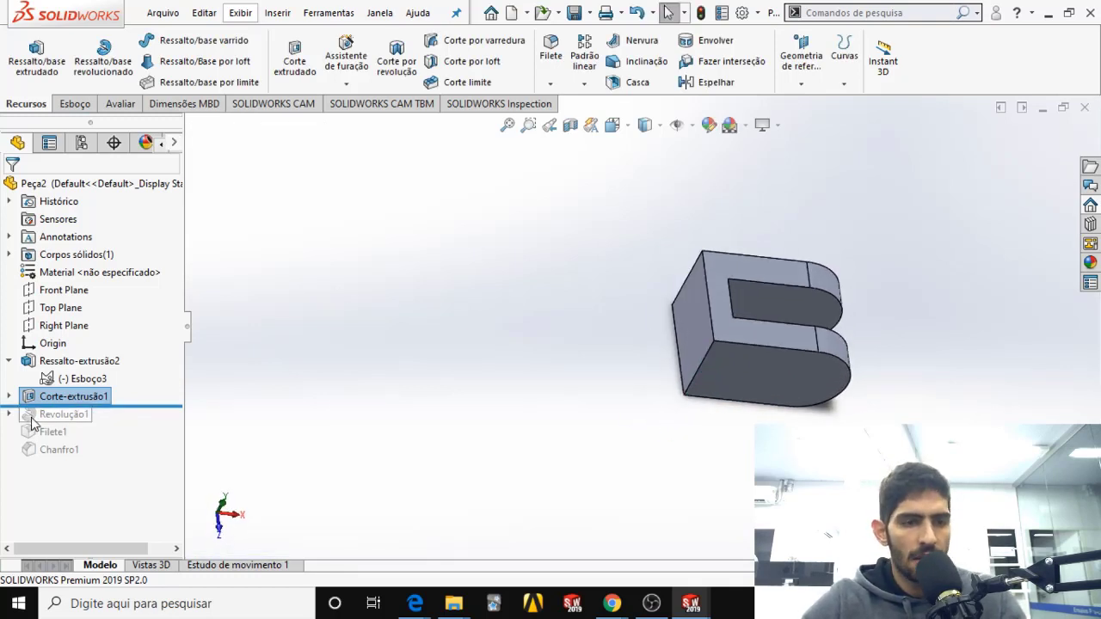
pyautogui.click(9, 361)
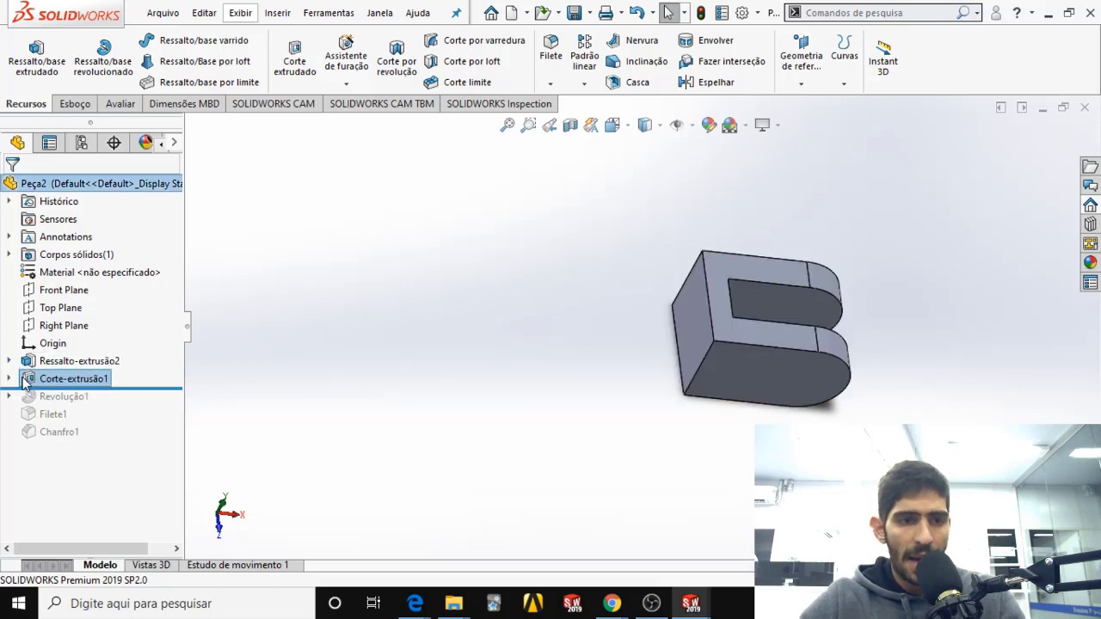
pyautogui.click(9, 361)
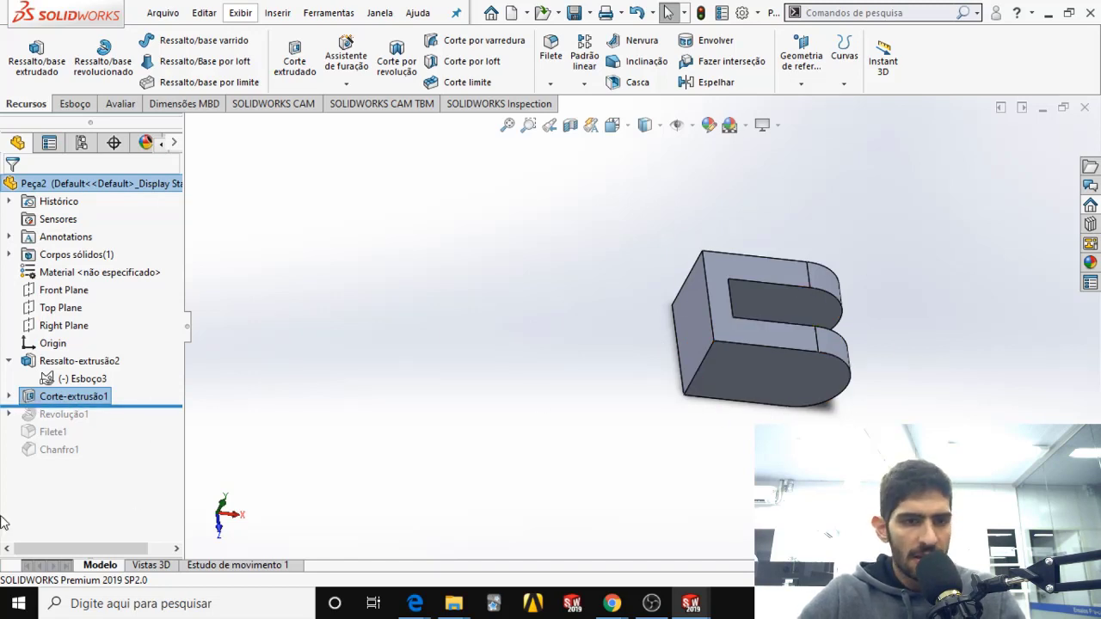
# Step: Edit the fork slot's extruded cut and set its first-direction depth to 20 mm
pyautogui.rightClick(38, 401)
pyautogui.click(77, 193)
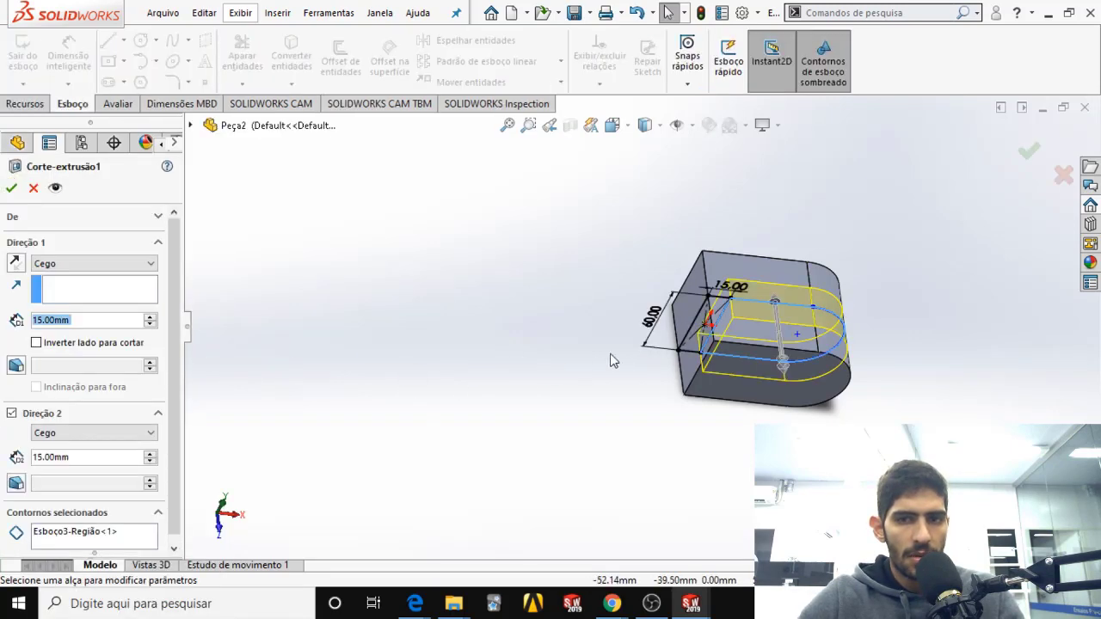
pyautogui.moveTo(583, 356); pyautogui.dragTo(587, 300, button='middle')
pyautogui.scroll(-3, 746, 302)
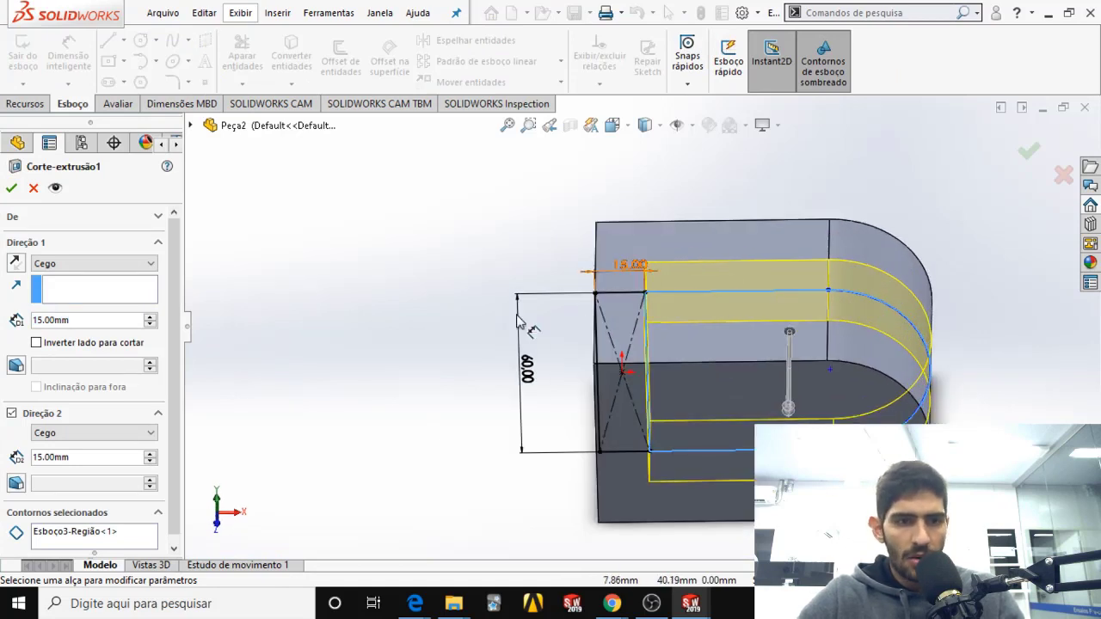
pyautogui.doubleClick(92, 320)
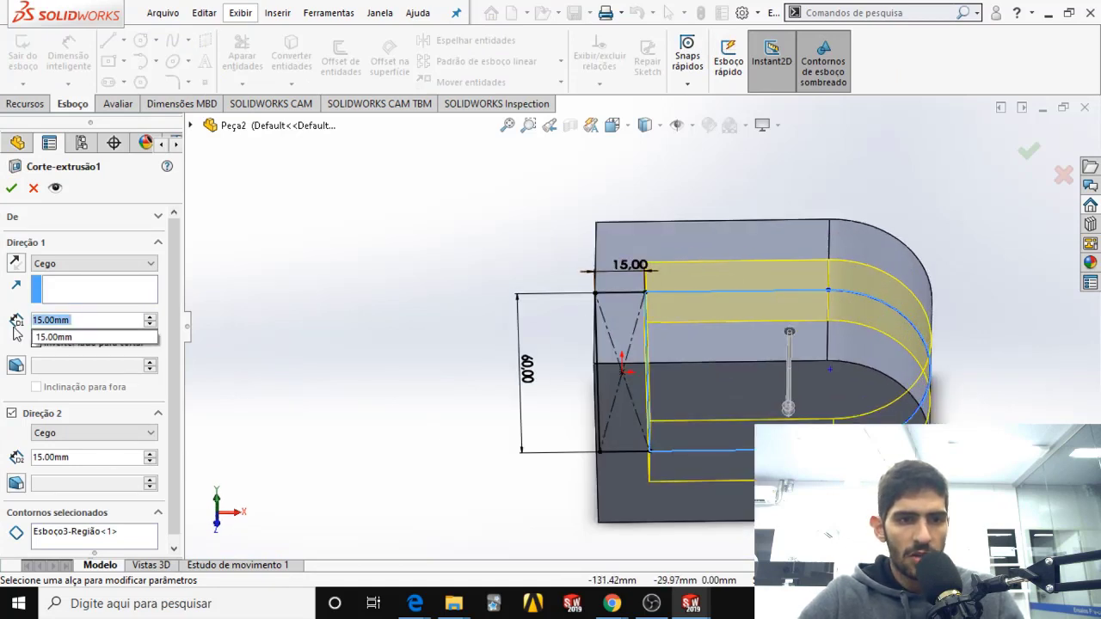
pyautogui.write('2')
pyautogui.press('Return')
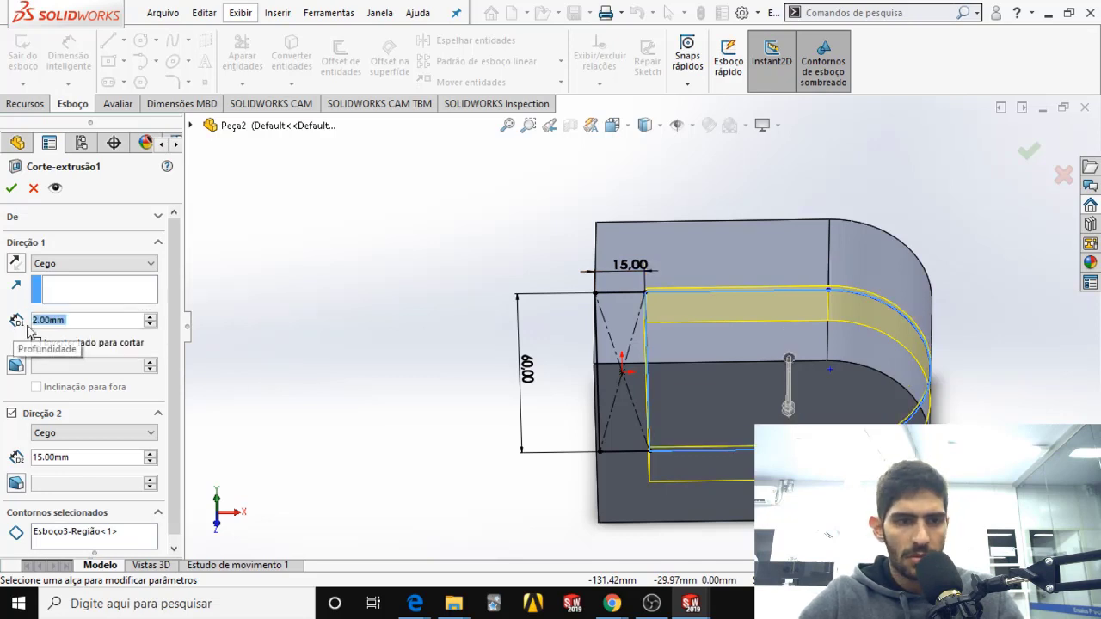
pyautogui.write('20')
pyautogui.press('Return')
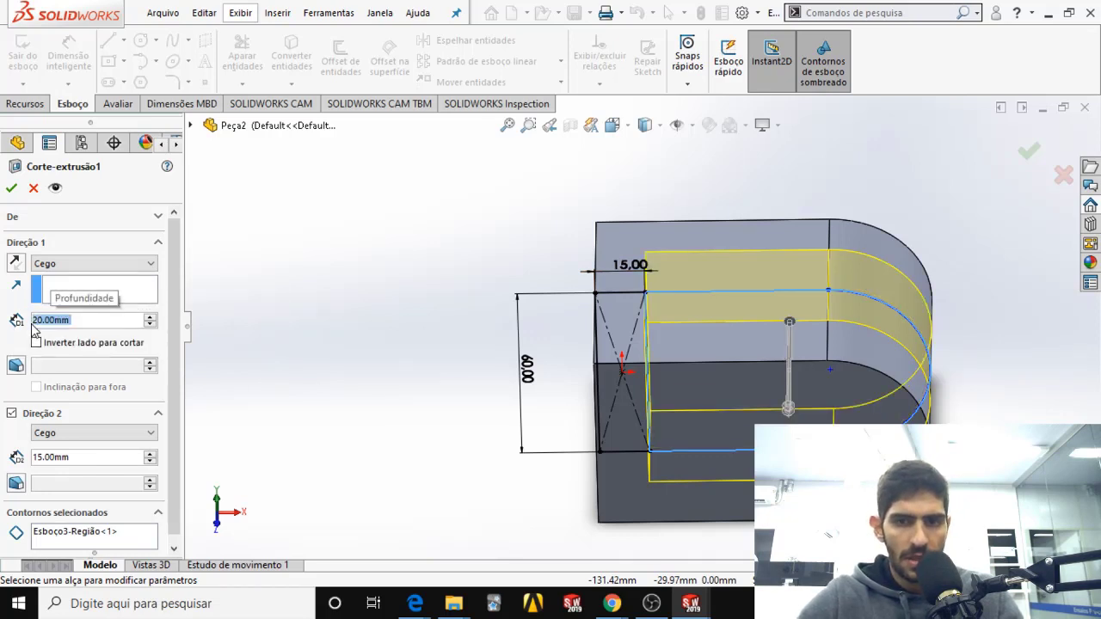
# Step: Try to set the slot cut's second-direction depth to 20 mm, and accept the cut edit
pyautogui.doubleClick(96, 457)
pyautogui.write('20')
pyautogui.press('Return')
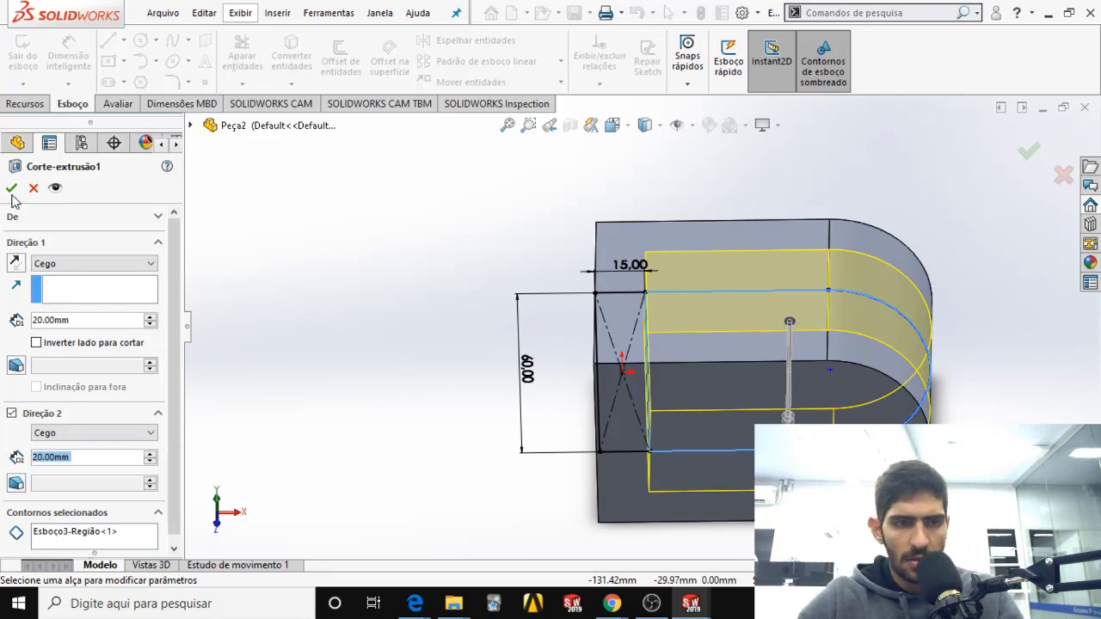
pyautogui.click(621, 264)
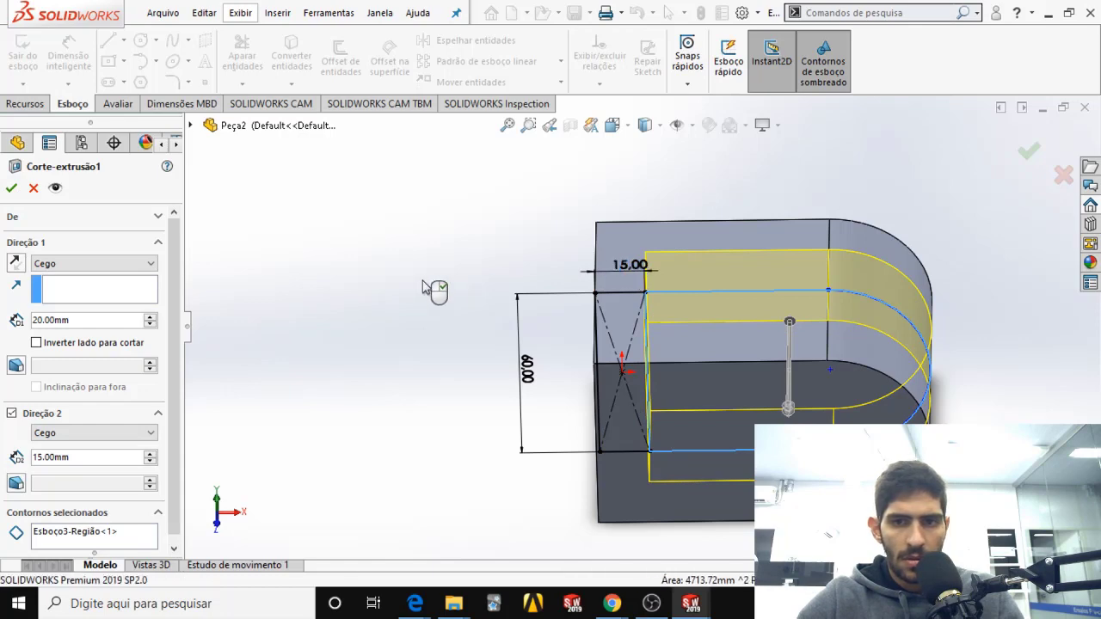
pyautogui.press('Return')
# Step: Edit sketch Esboço3 of the boss, set the rectangle's width to 20 mm, and exit the sketch
pyautogui.moveTo(651, 301)
pyautogui.mouseDown(button='middle')
pyautogui.moveTo(668, 371)
pyautogui.moveTo(658, 313)
pyautogui.mouseUp(button='middle')
pyautogui.rightClick(86, 383)
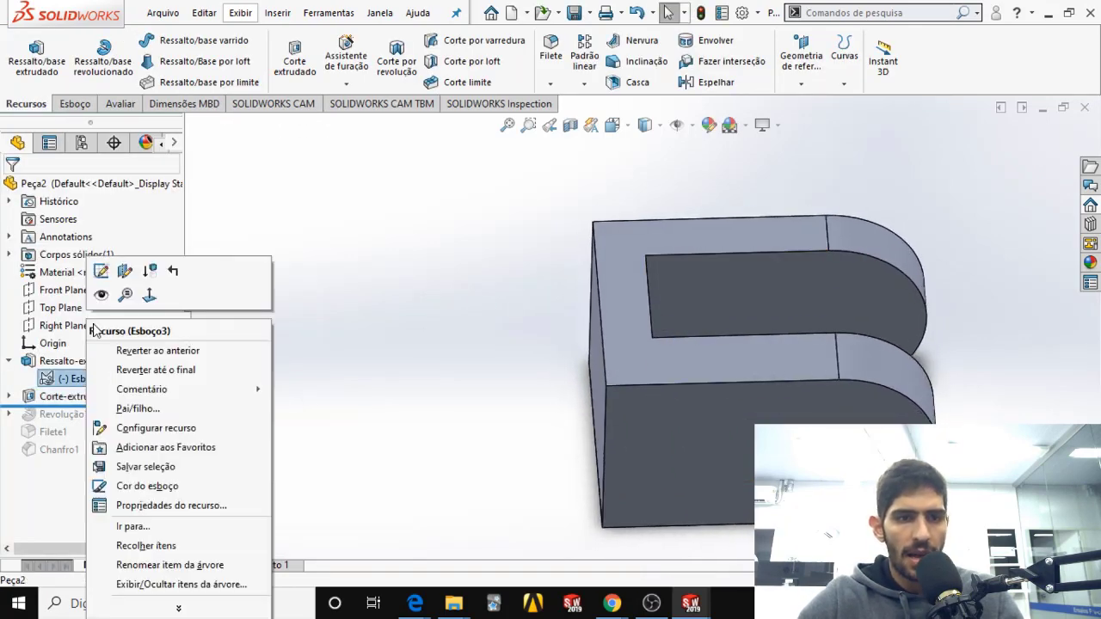
pyautogui.click(101, 269)
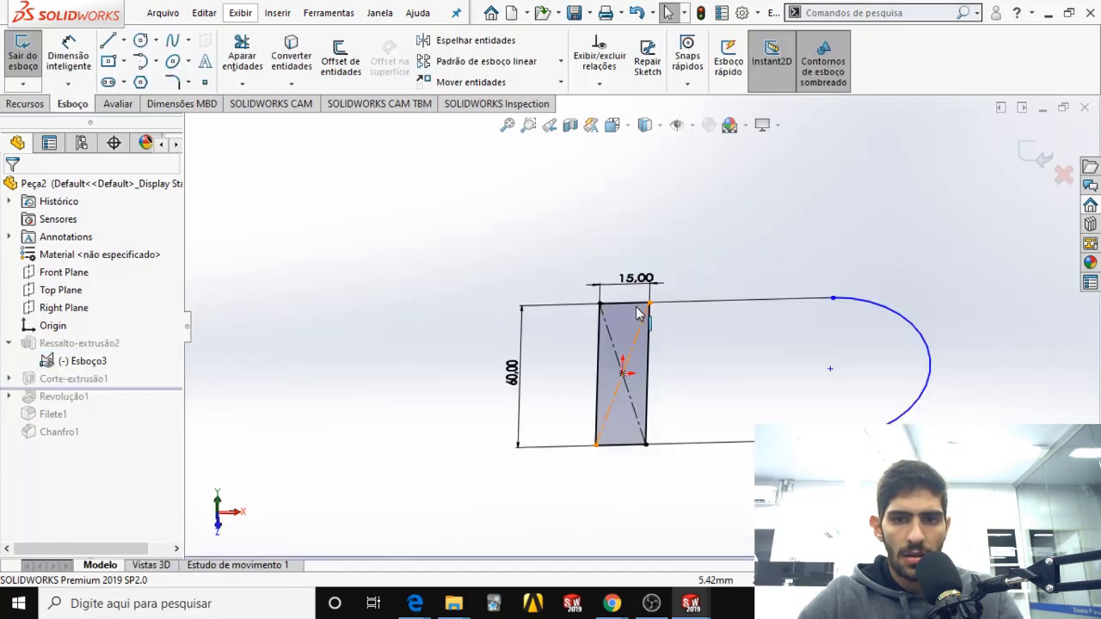
pyautogui.click(638, 280)
pyautogui.doubleClick(638, 281)
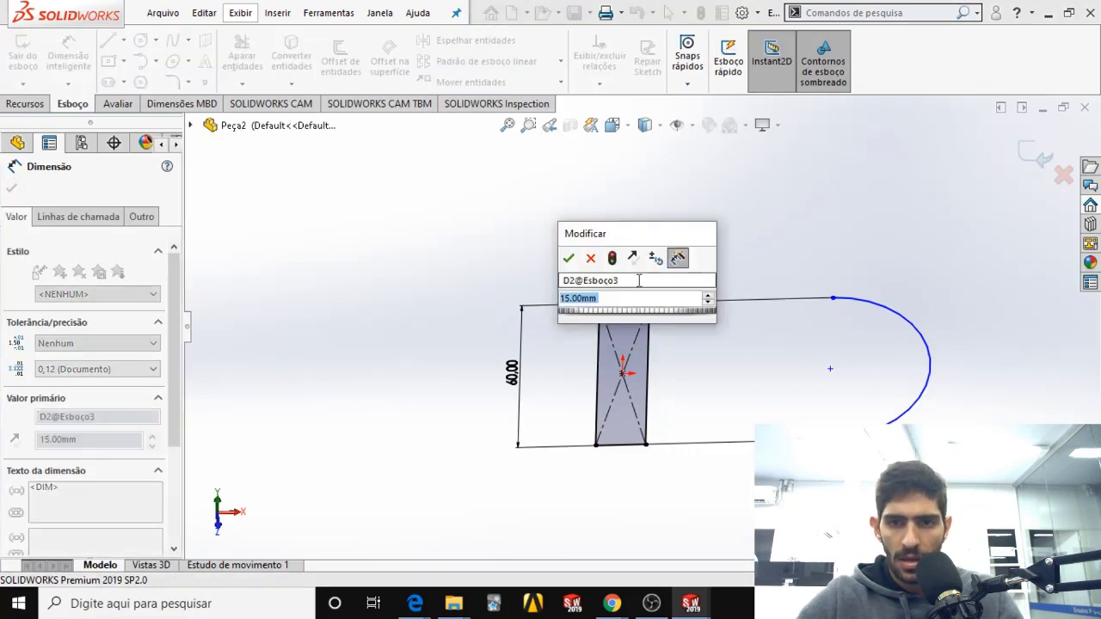
pyautogui.write('20')
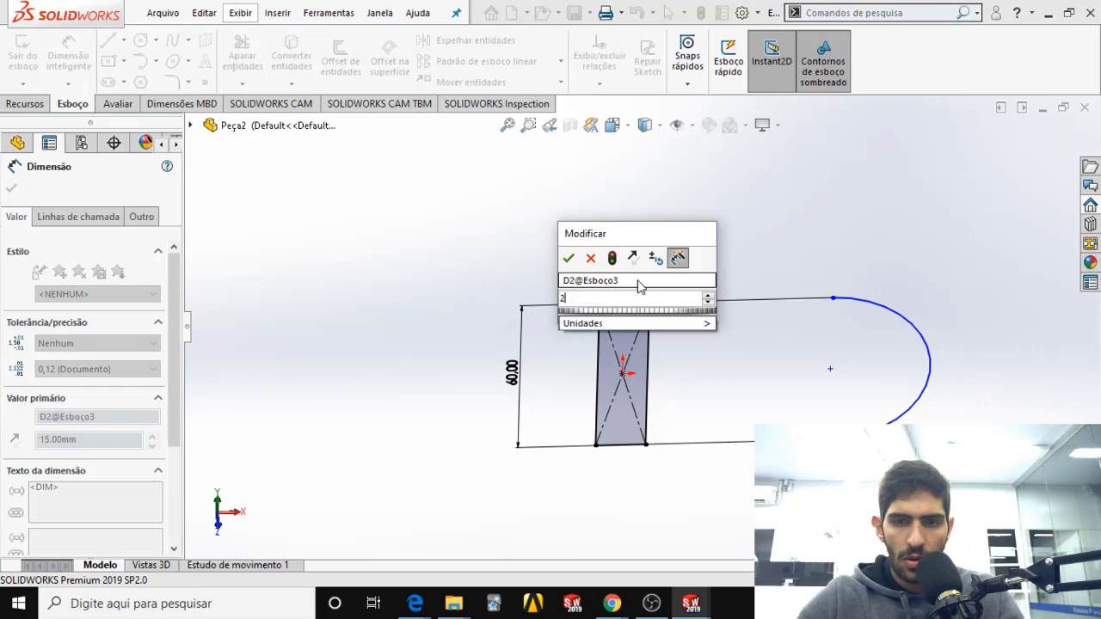
pyautogui.press('Return')
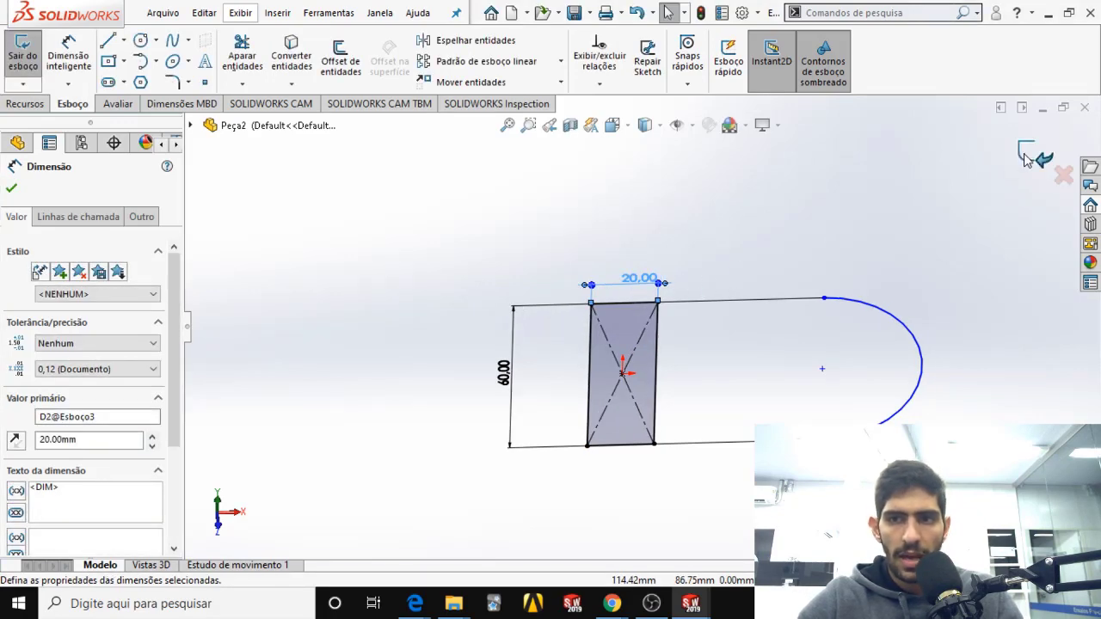
pyautogui.click(1029, 153)
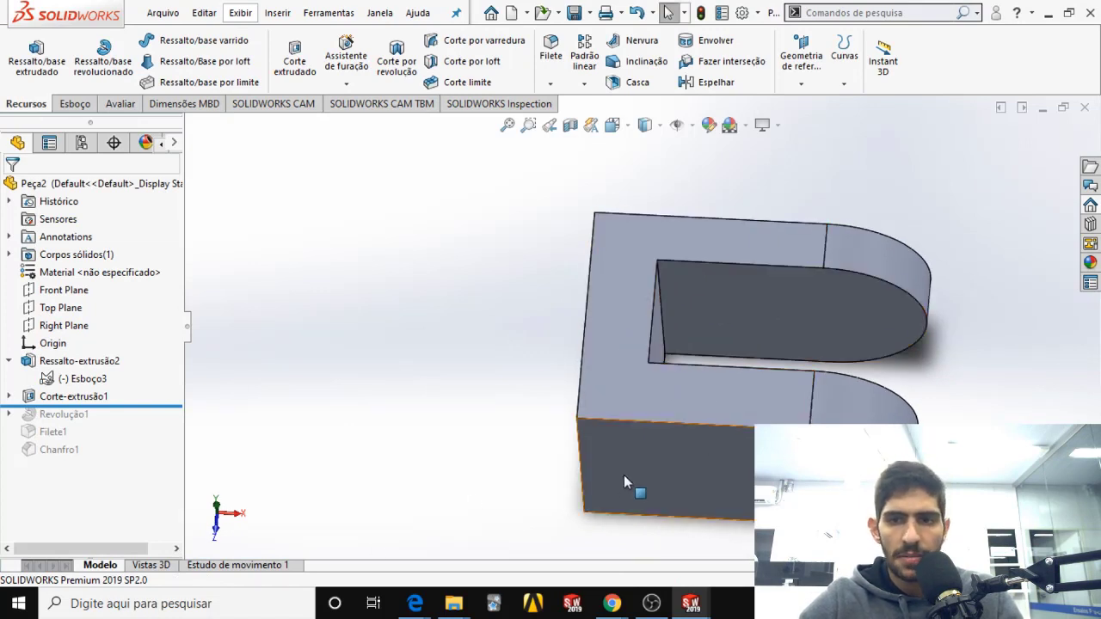
# Step: Roll the model forward past Revolução1, Filete1 and Chanfro1 to restore all features
pyautogui.moveTo(624, 478); pyautogui.dragTo(645, 396, button='middle')
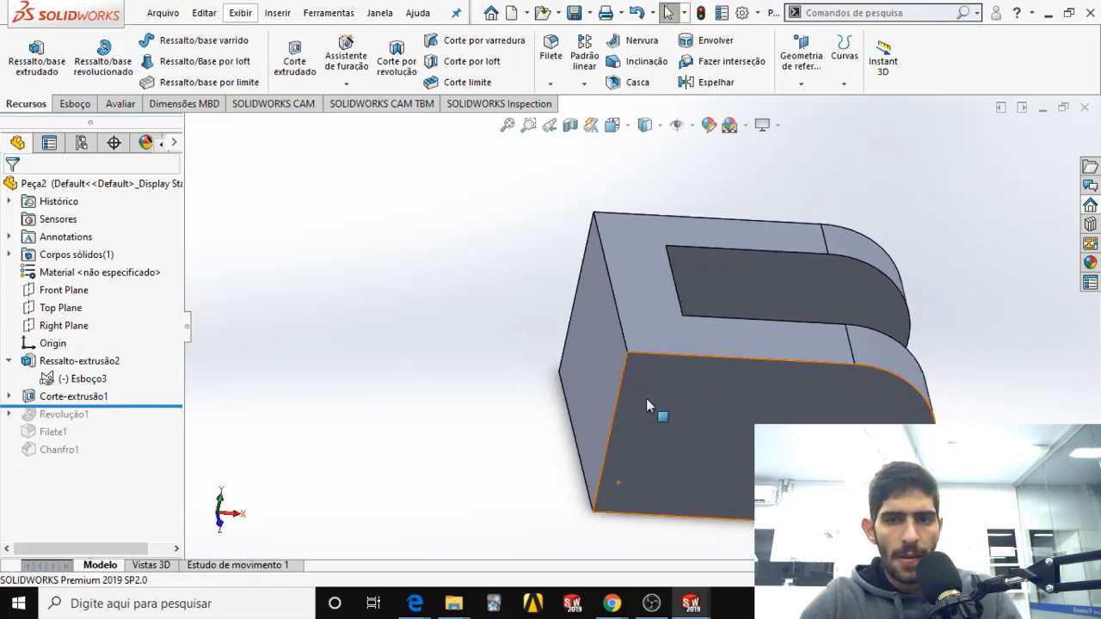
pyautogui.scroll(3, 641, 410)
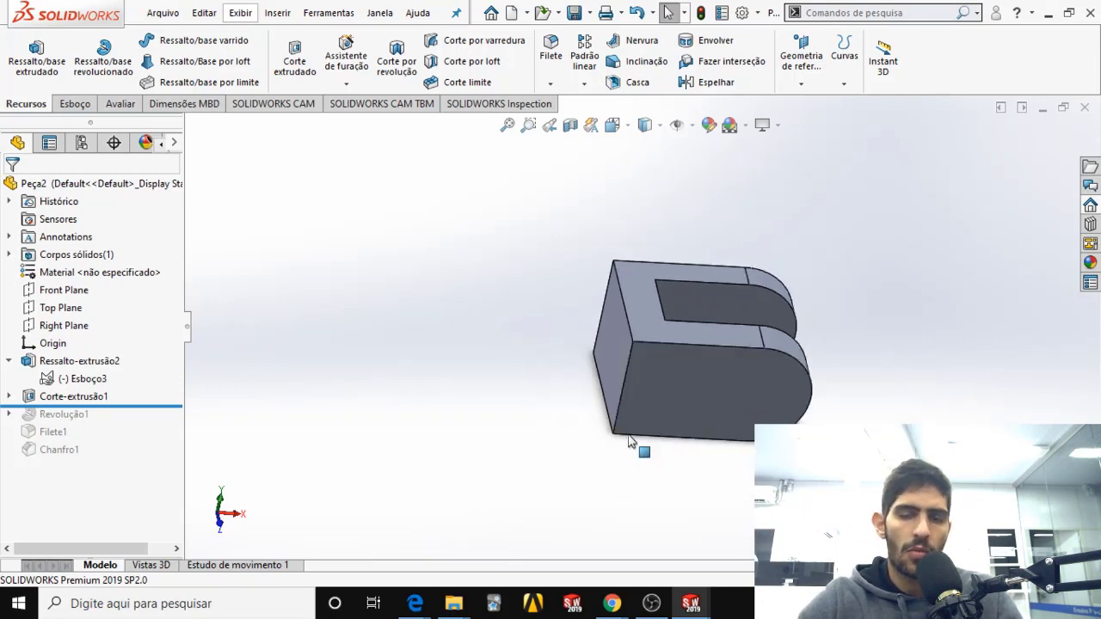
pyautogui.moveTo(144, 405); pyautogui.dragTo(140, 422)
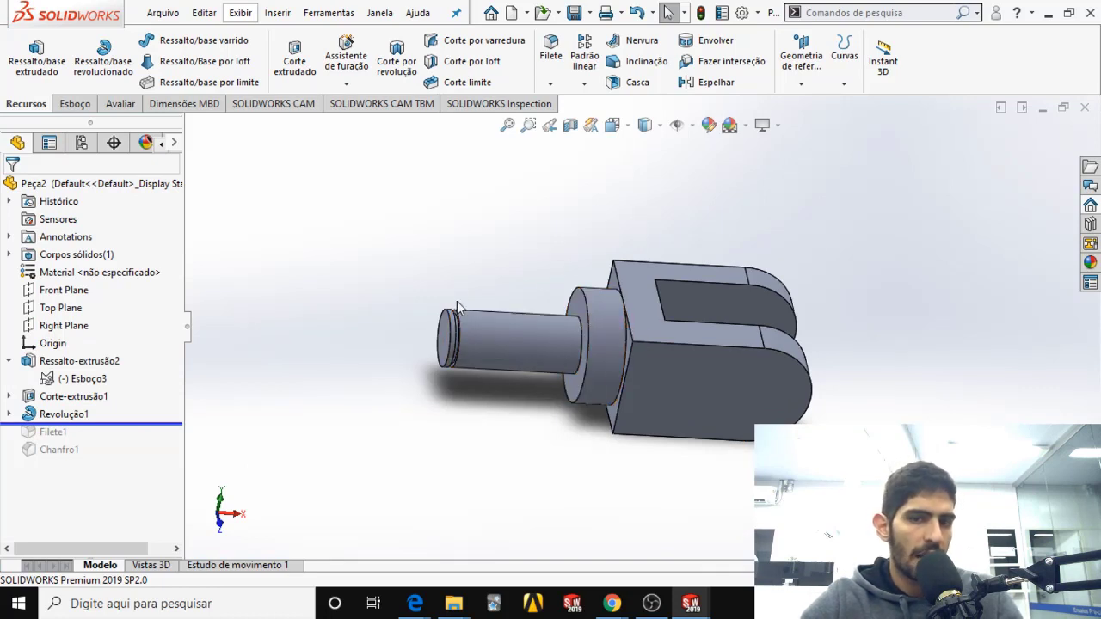
pyautogui.moveTo(131, 421); pyautogui.dragTo(129, 459)
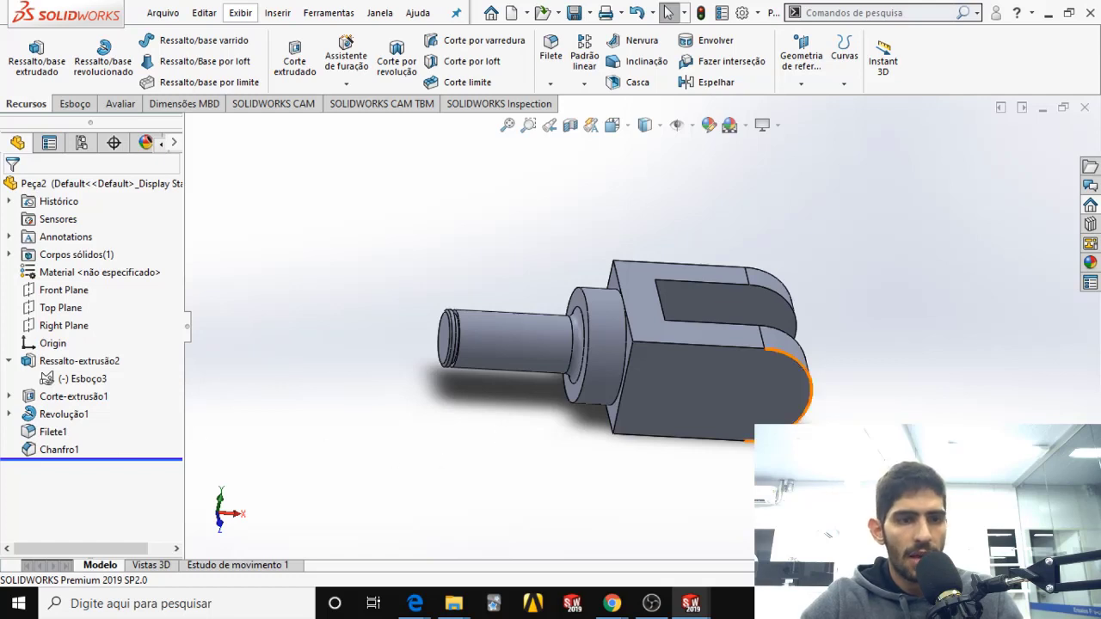
# Step: Place an Ansi Metric drill-size hole with the Hole Wizard on the fork's flat side face, about 22 mm from the rounded end
pyautogui.click(346, 56)
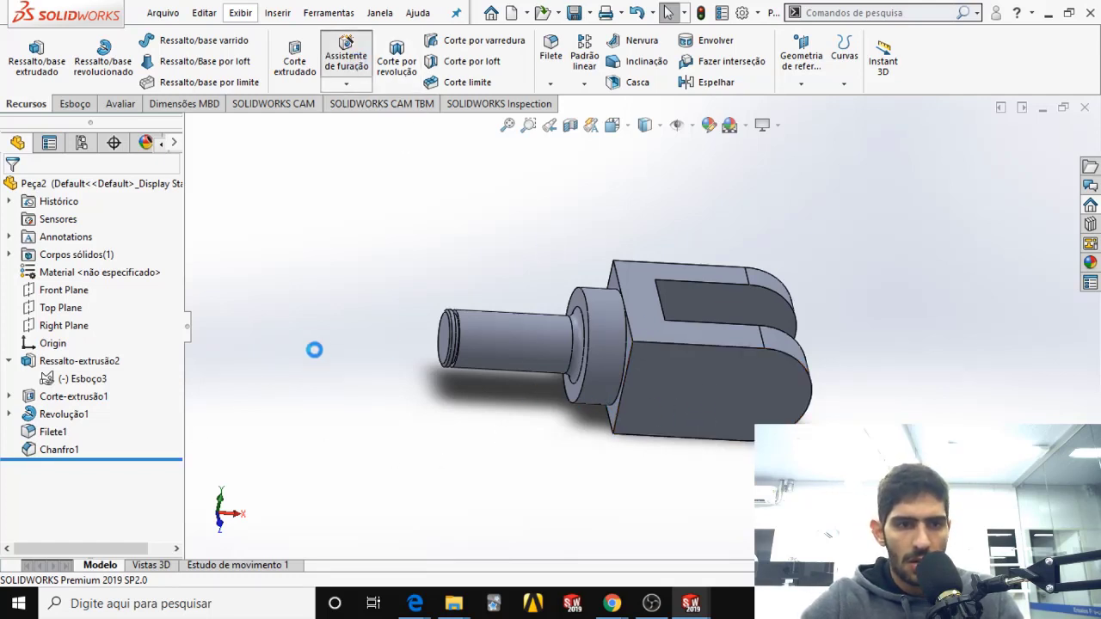
pyautogui.click(760, 400)
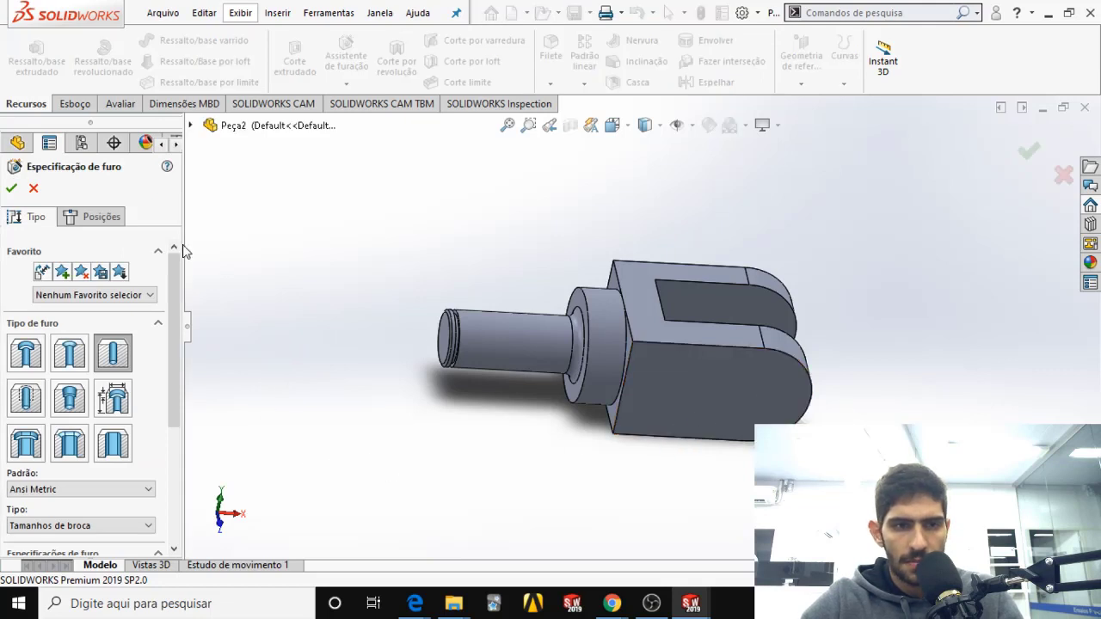
pyautogui.click(753, 394)
pyautogui.click(746, 377)
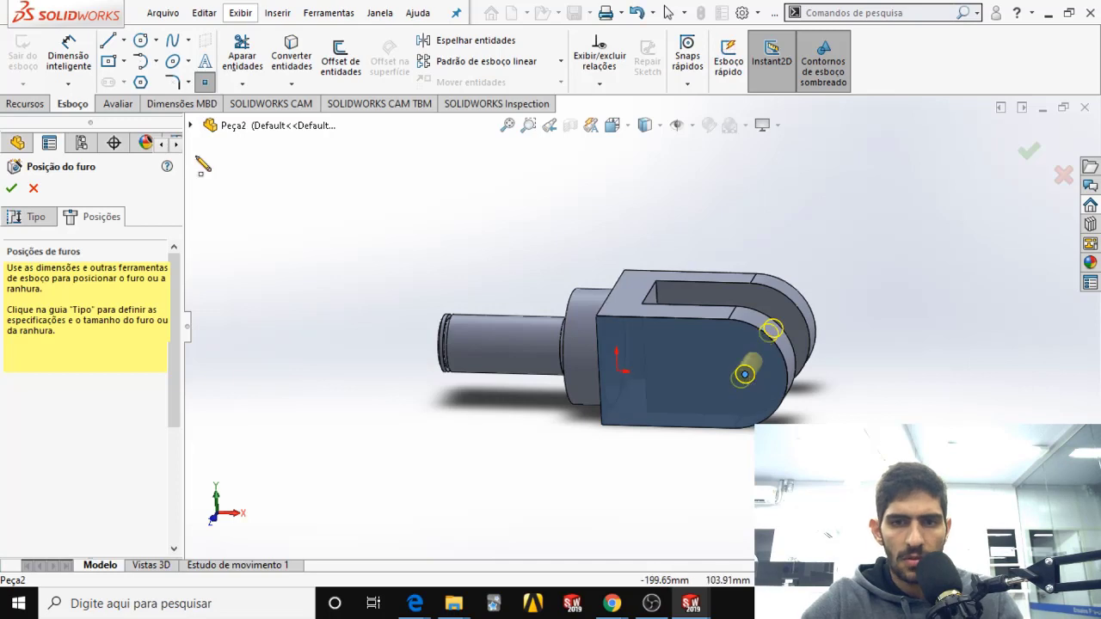
# Step: Dimension the hole centre 20 mm from the fork's rounded end and create the Ø10 hole
pyautogui.click(80, 54)
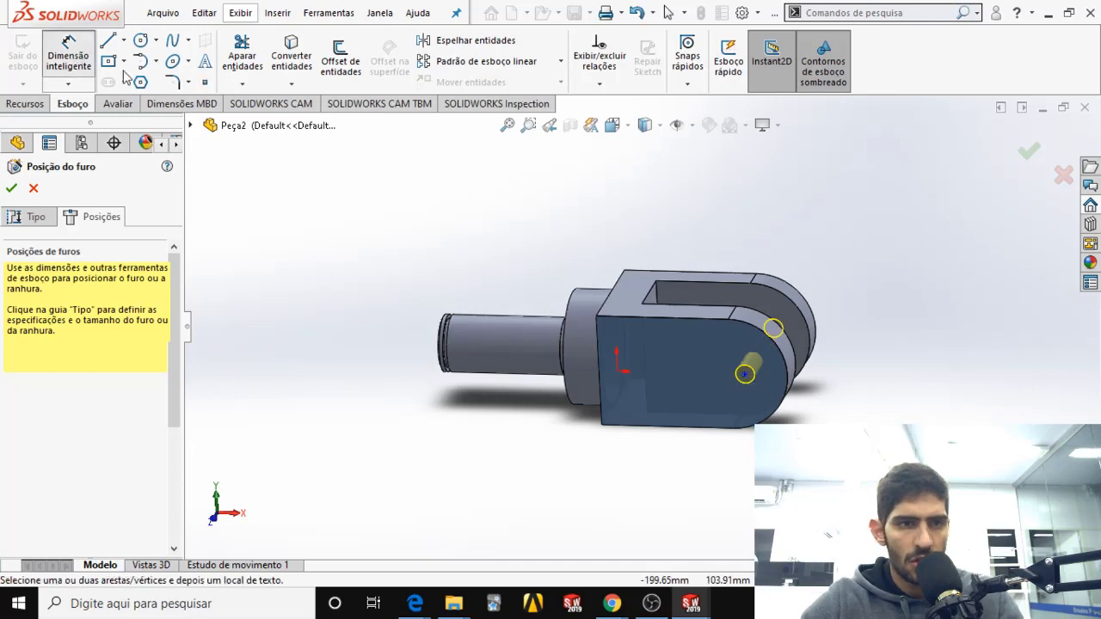
pyautogui.click(745, 374)
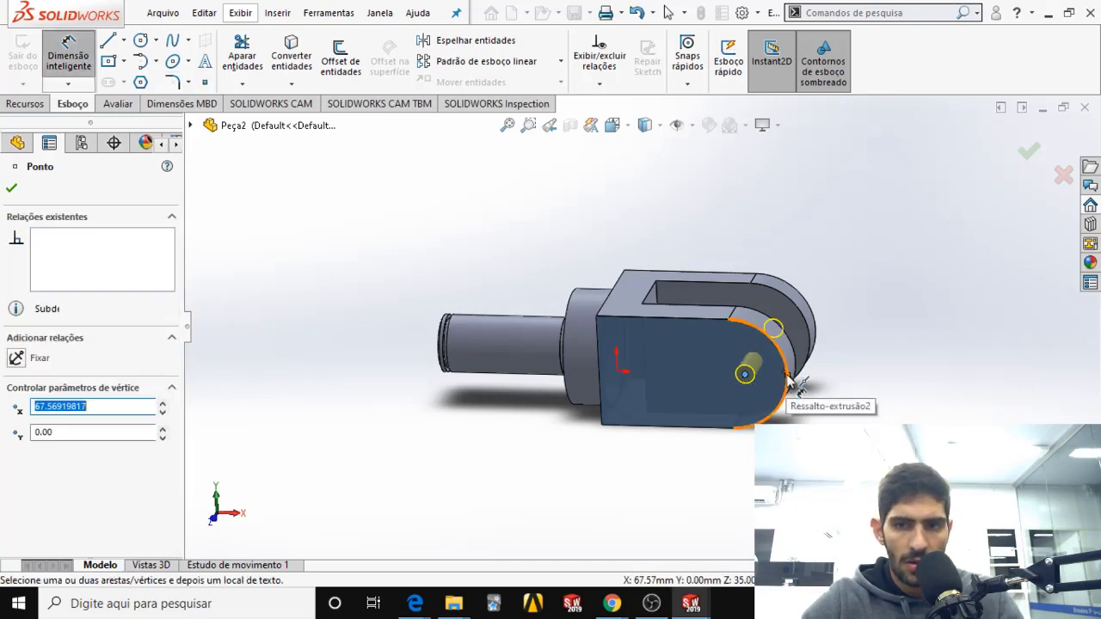
pyautogui.click(788, 378)
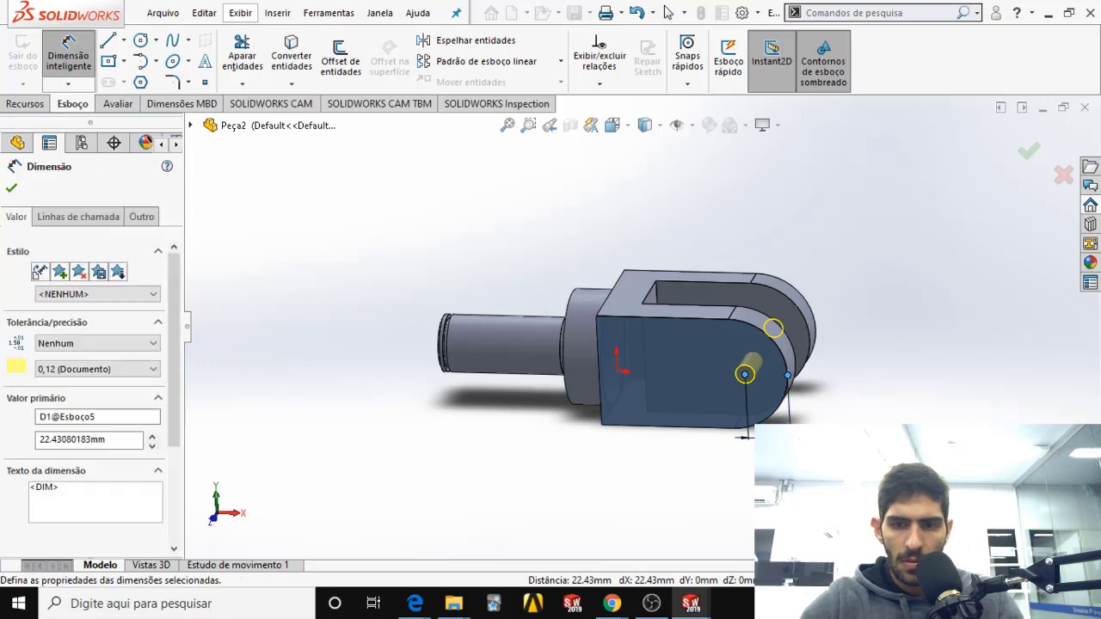
pyautogui.click(745, 436)
pyautogui.write('20')
pyautogui.press('Return')
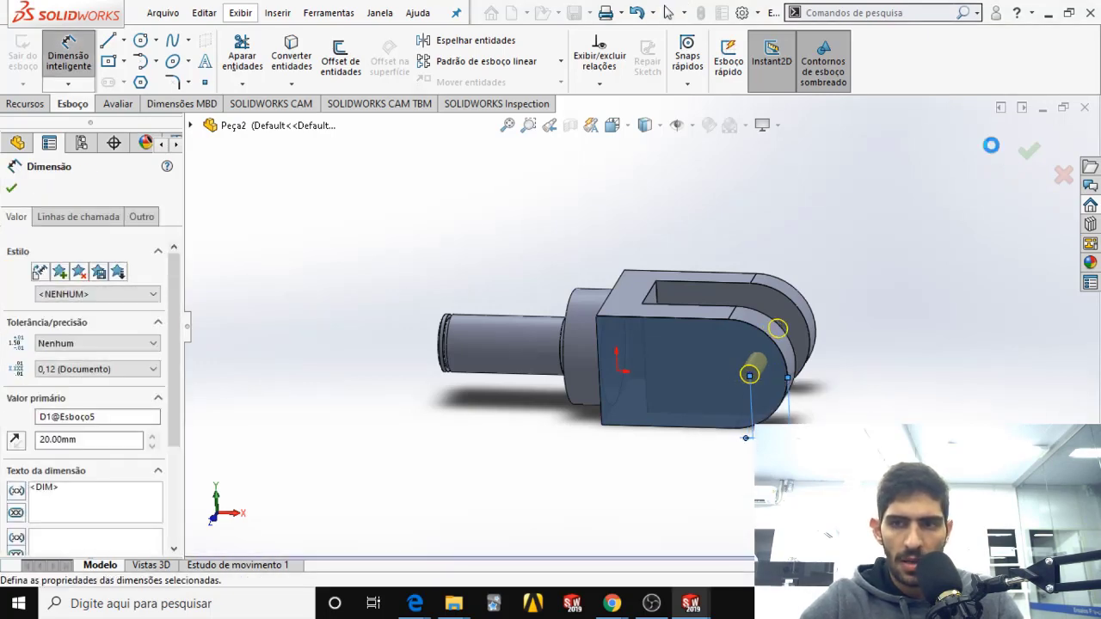
pyautogui.click(1033, 156)
pyautogui.click(1026, 153)
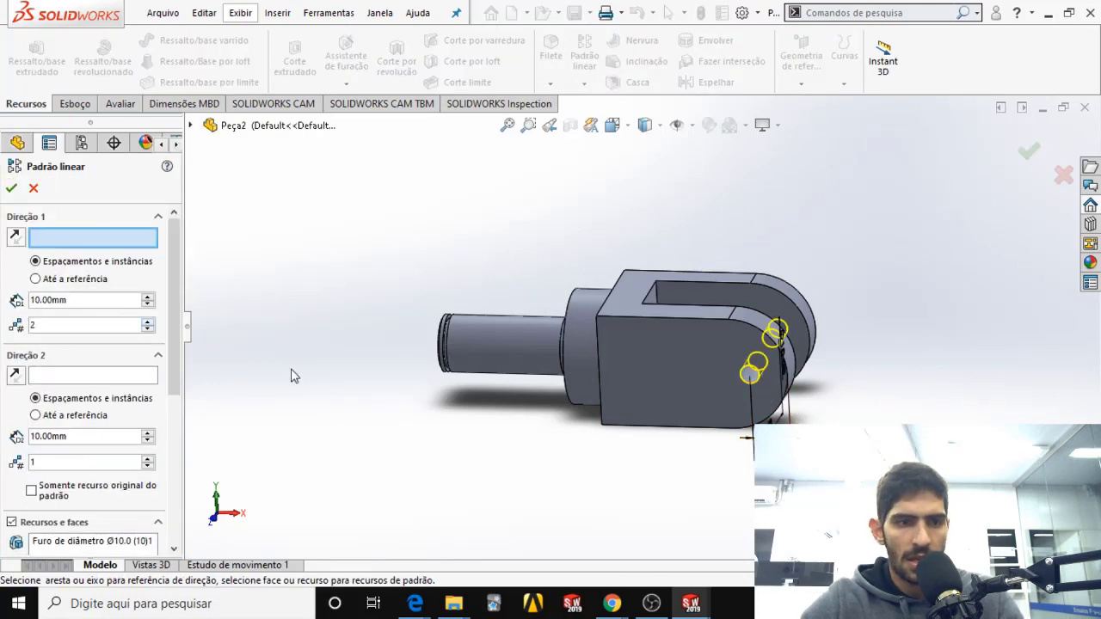
# Step: Pattern the Ø10 hole linearly along the fork's straight edge towards the shaft, with 2 instances spaced 20 mm apart
pyautogui.click(640, 319)
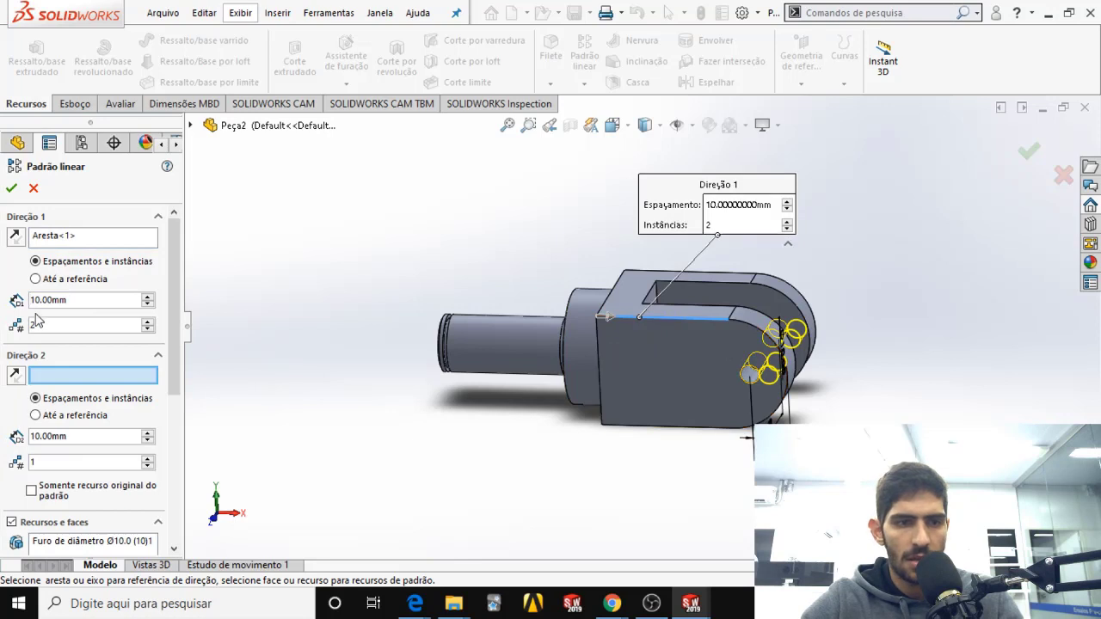
pyautogui.click(17, 238)
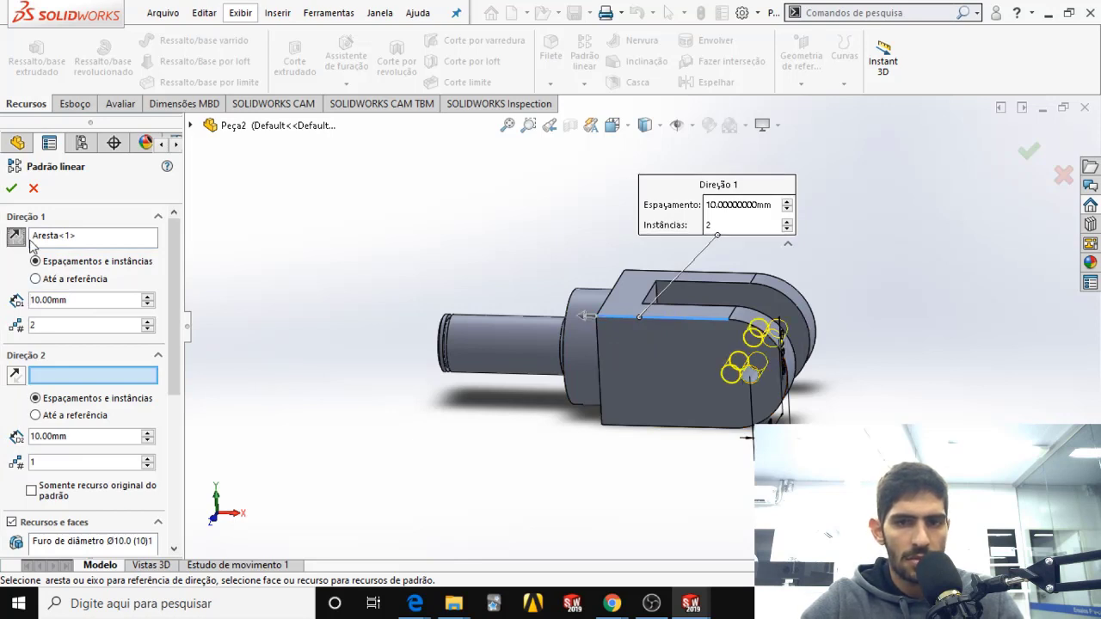
pyautogui.moveTo(67, 300); pyautogui.dragTo(19, 306)
pyautogui.write('2')
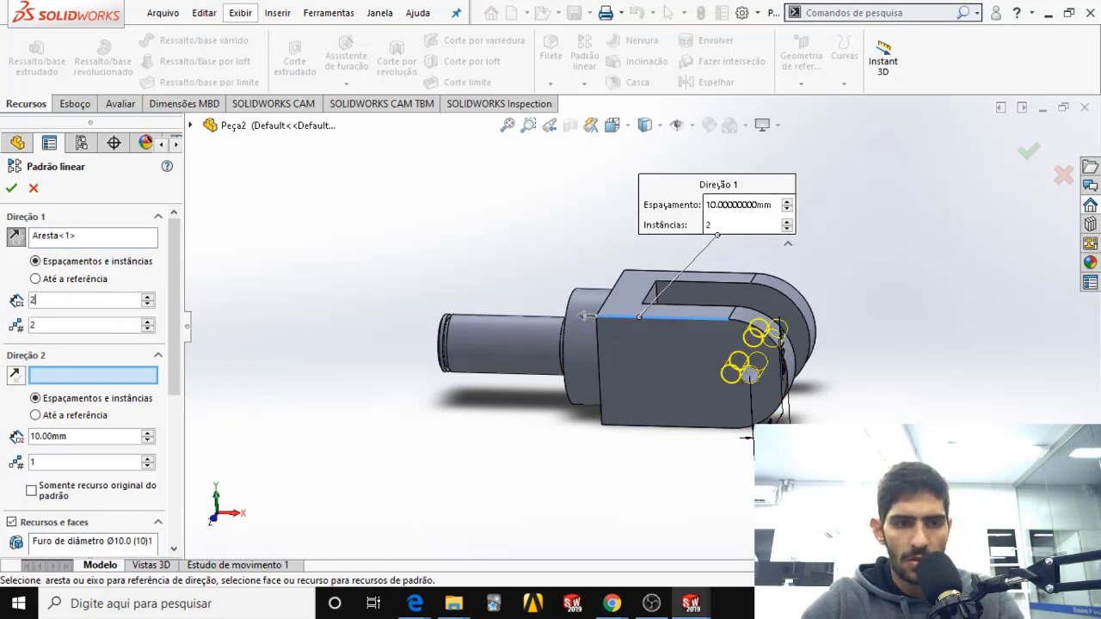
pyautogui.write('0')
pyautogui.press('Return')
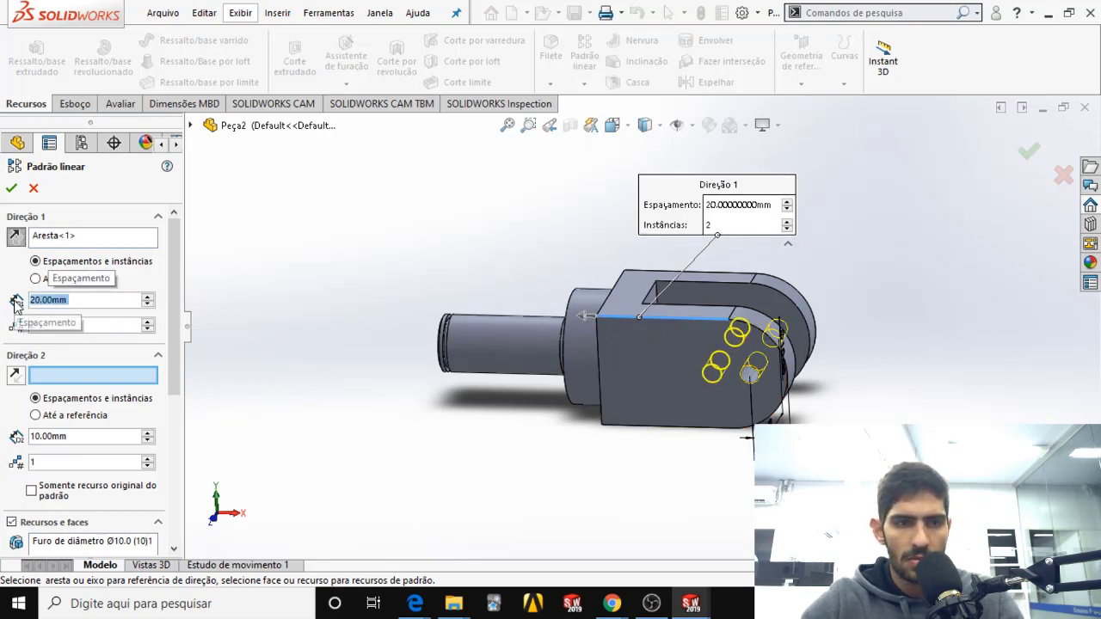
pyautogui.click(12, 189)
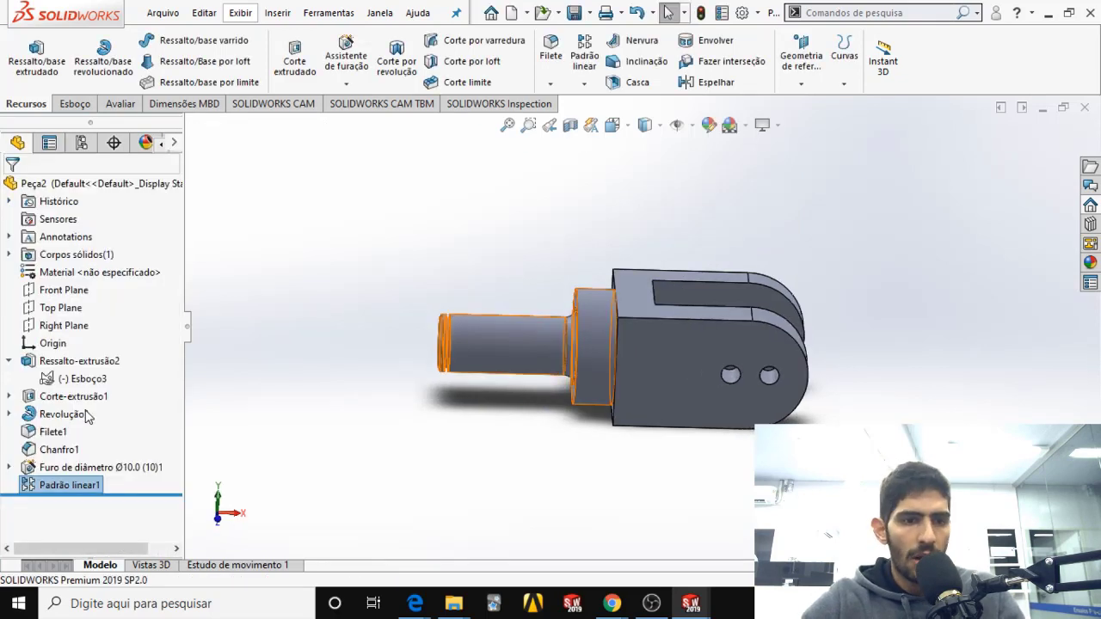
# Step: Review the boss, slot cut and revolve features in the model history, including the sketch behind Revolução1
pyautogui.click(9, 361)
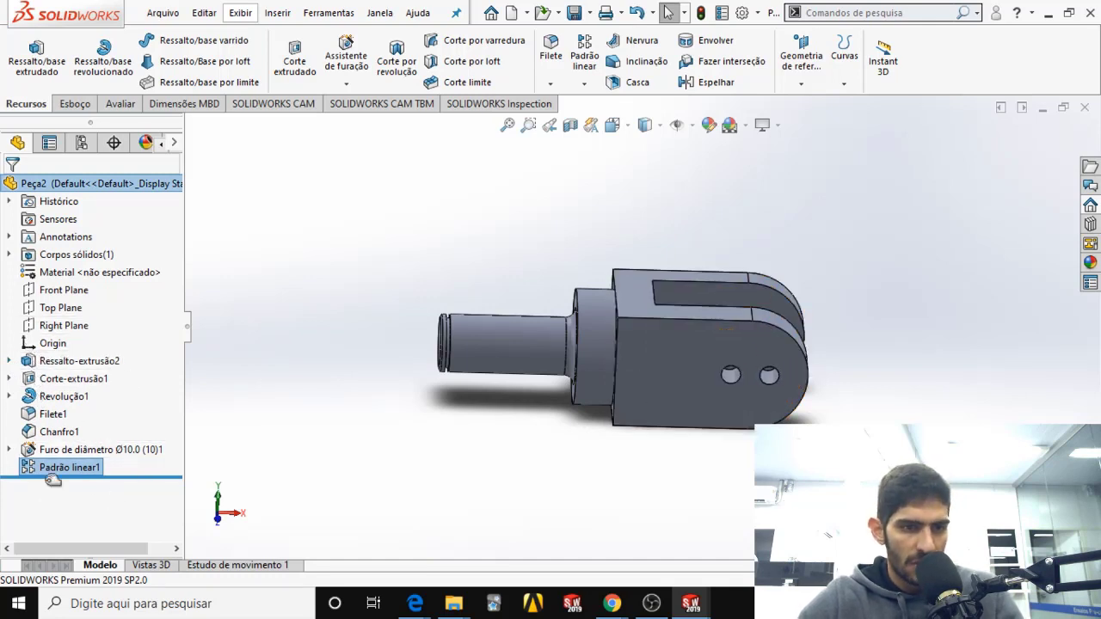
pyautogui.click(69, 362)
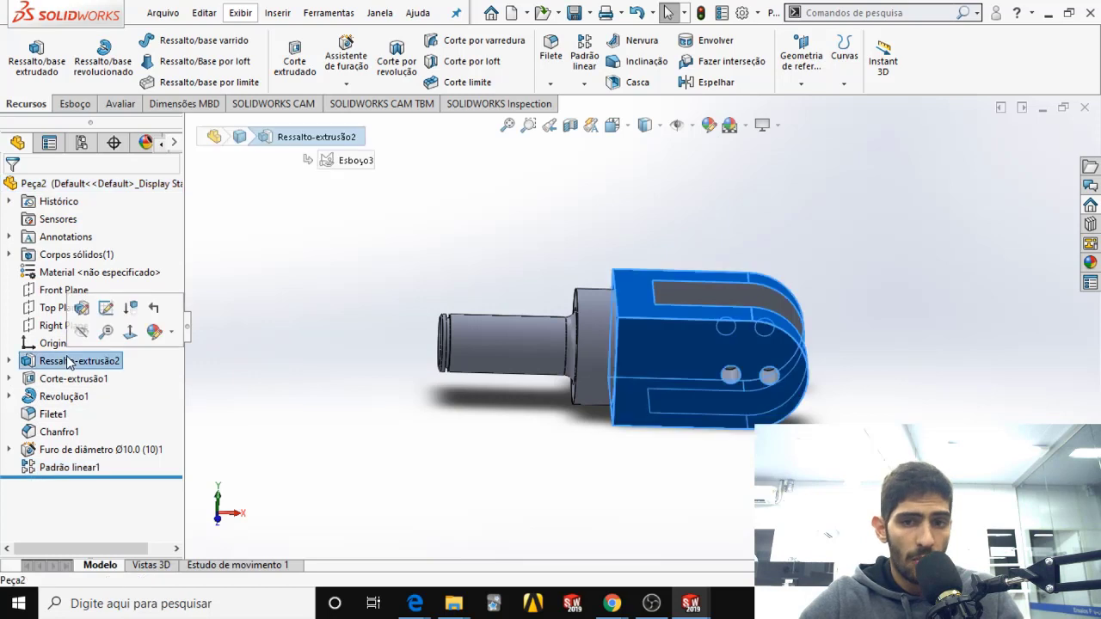
pyautogui.click(65, 379)
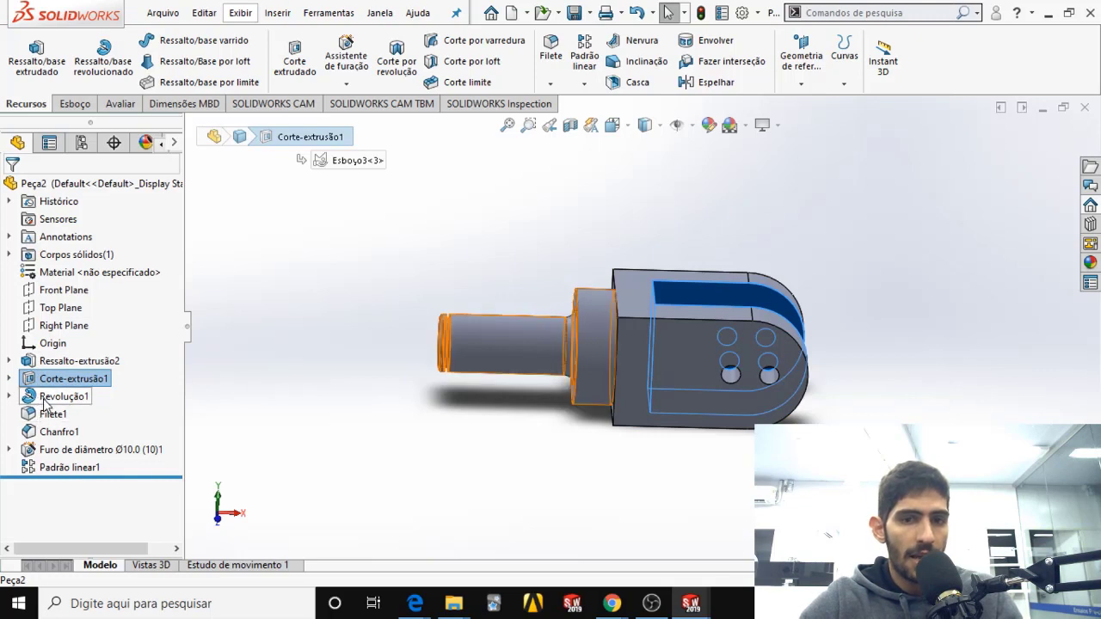
pyautogui.click(45, 400)
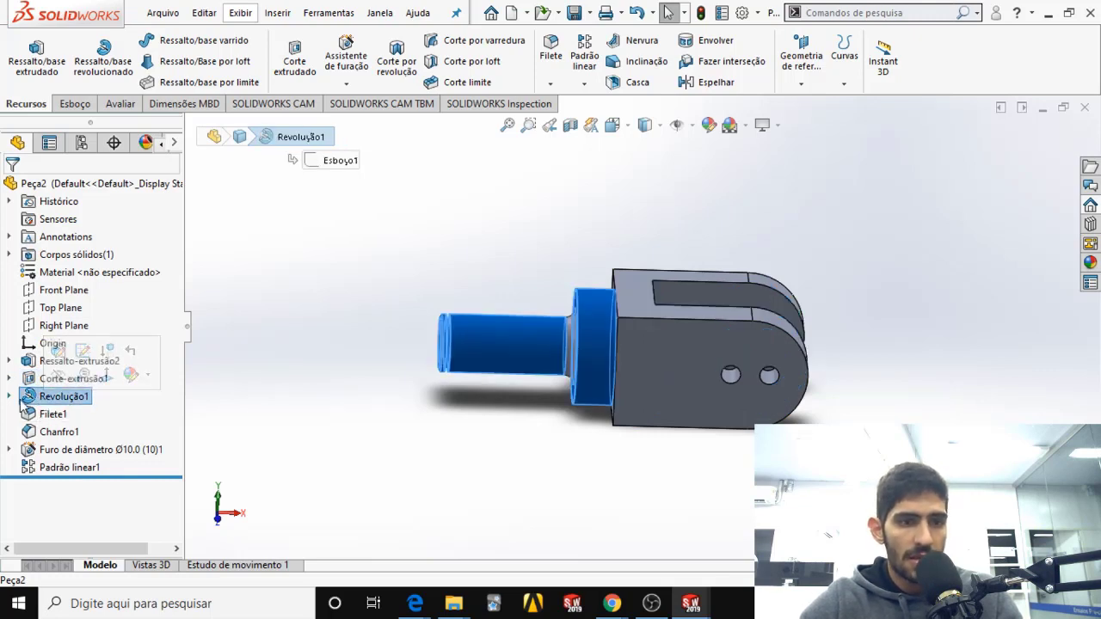
pyautogui.click(9, 397)
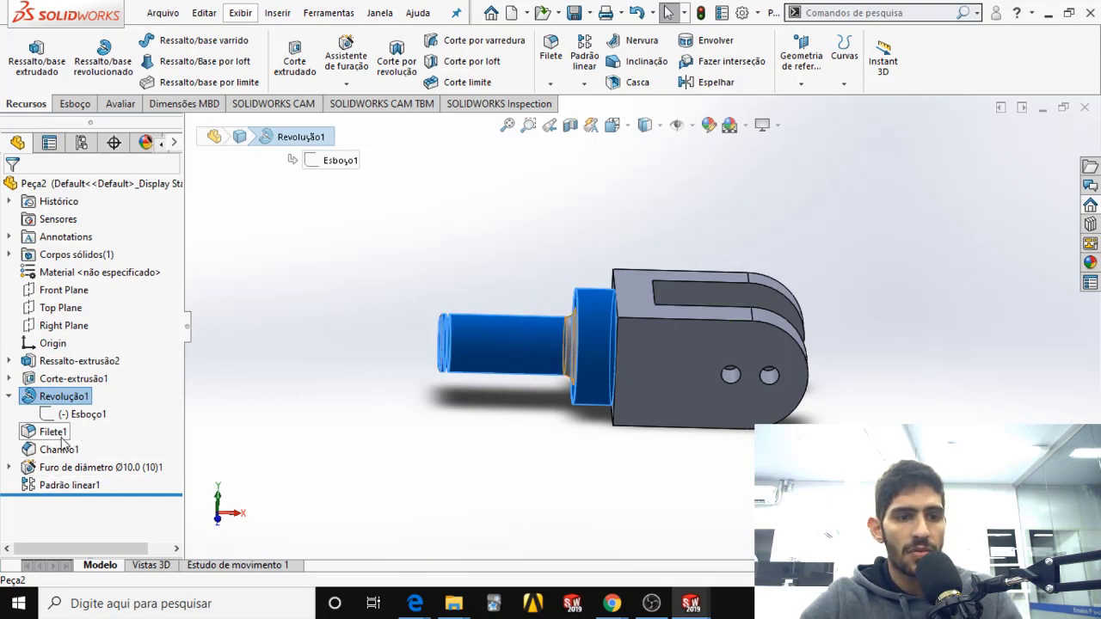
pyautogui.click(350, 359)
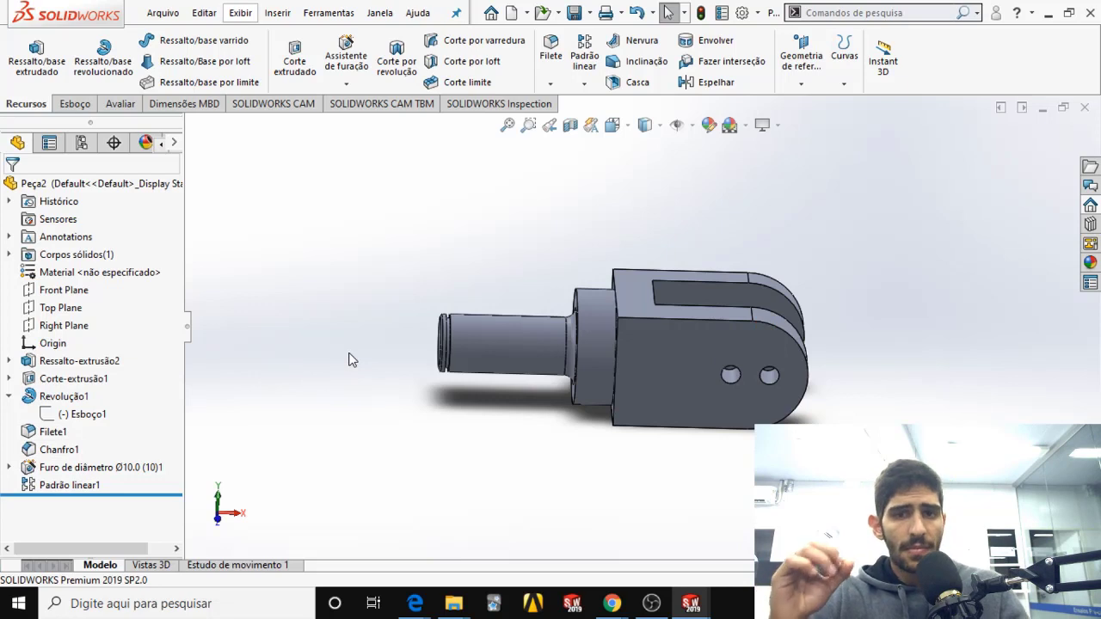